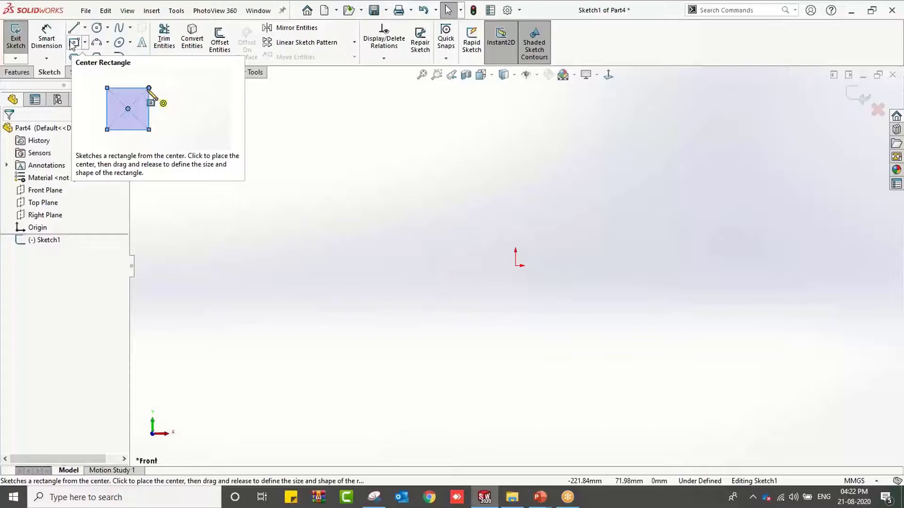
Check the reference box drawing and sketch a centre rectangle about 118 mm wide around the origin.
{"action": "left_click", "coordinate": [373, 498]}
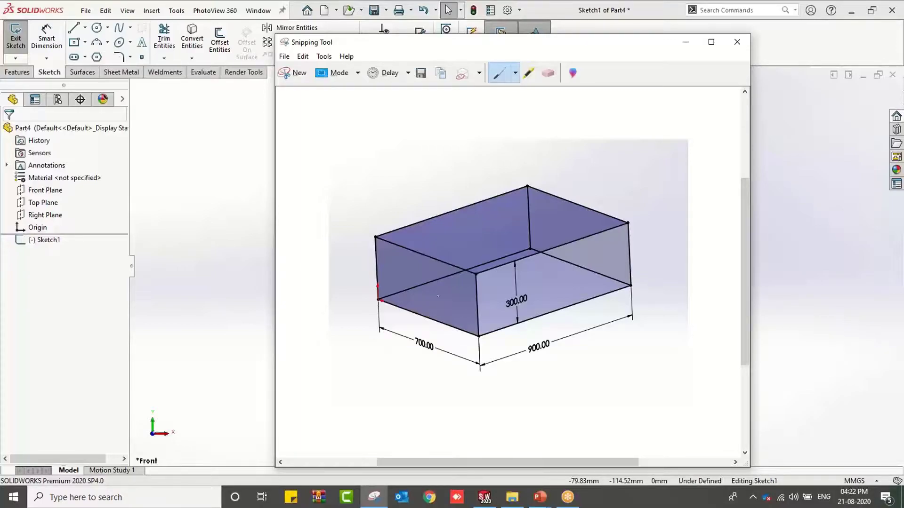
{"action": "left_click", "coordinate": [685, 42]}
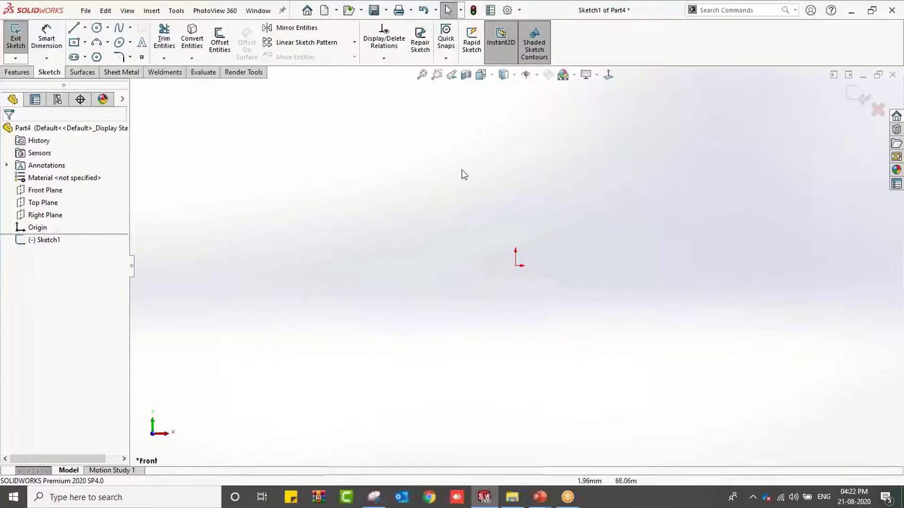
{"action": "left_click", "coordinate": [74, 43]}
{"action": "left_click", "coordinate": [515, 265]}
{"action": "left_click", "coordinate": [556, 306]}
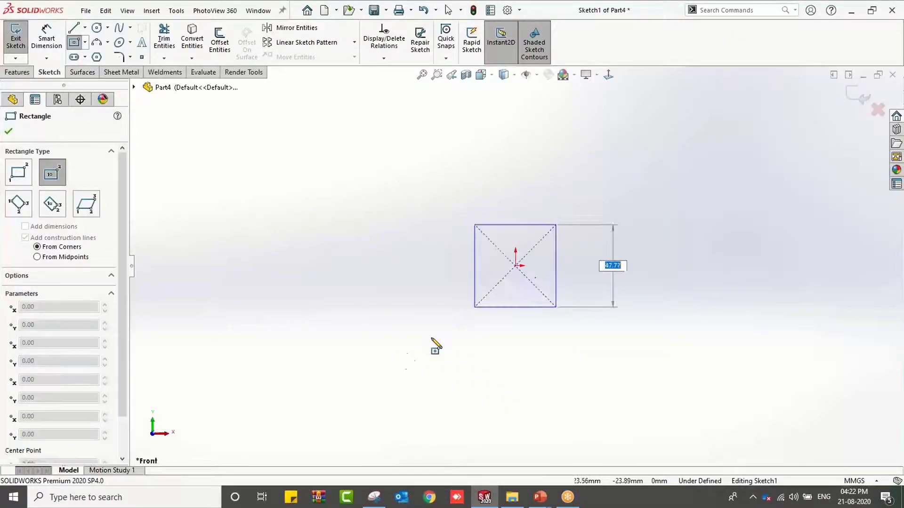
{"action": "left_click", "coordinate": [413, 376]}
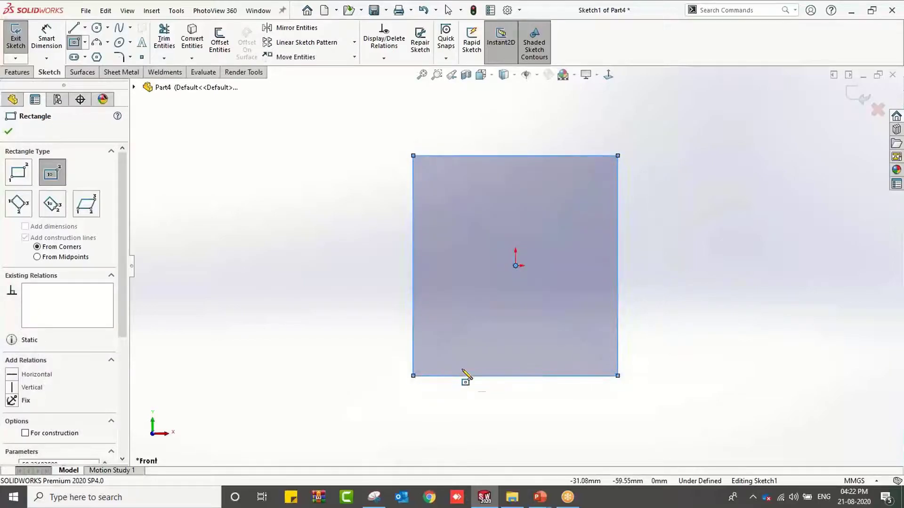
Dimension the rectangle's lower horizontal edge to 700 mm.
{"action": "right_click_drag", "start_coordinate": [545, 434], "coordinate": [541, 369]}
{"action": "left_click", "coordinate": [541, 375]}
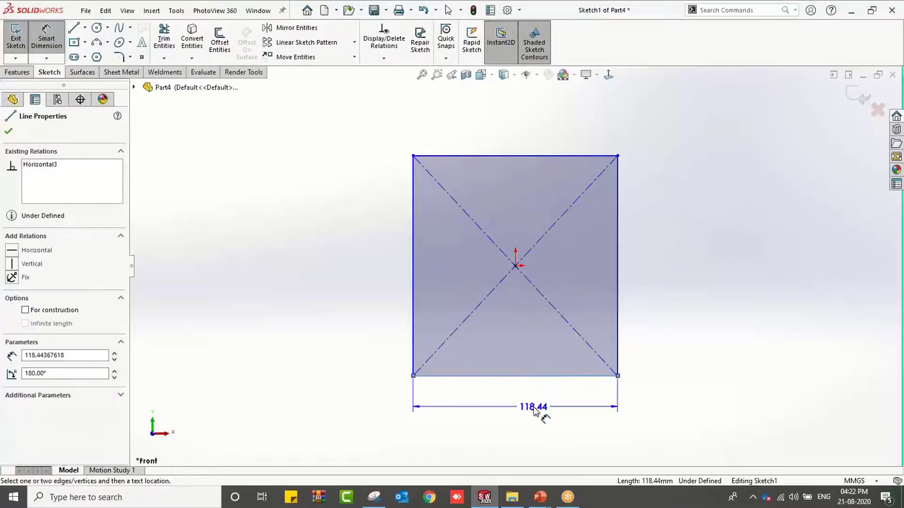
{"action": "left_click", "coordinate": [535, 411]}
{"action": "type", "text": "700"}
{"action": "key", "text": "Return"}
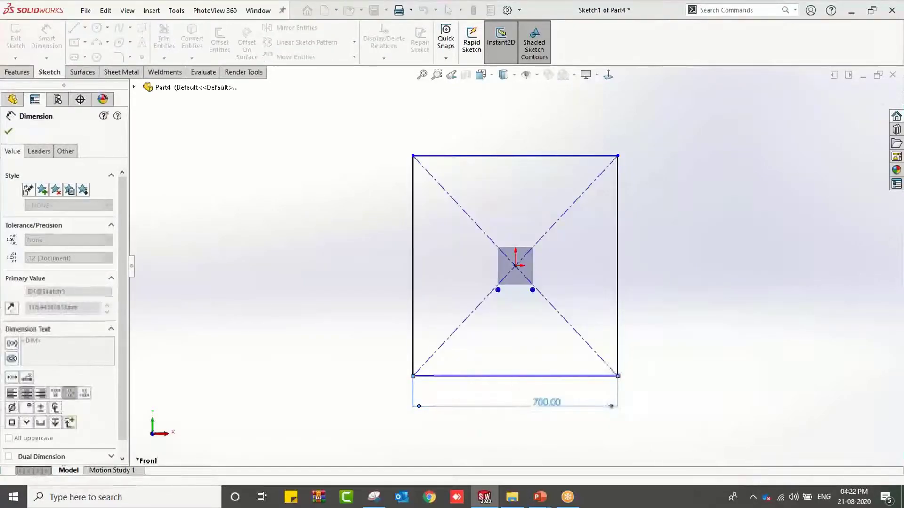
Check the reference drawing, dimension the rectangle's vertical edge to 900 mm and finish the sketch.
{"action": "left_click", "coordinate": [374, 497]}
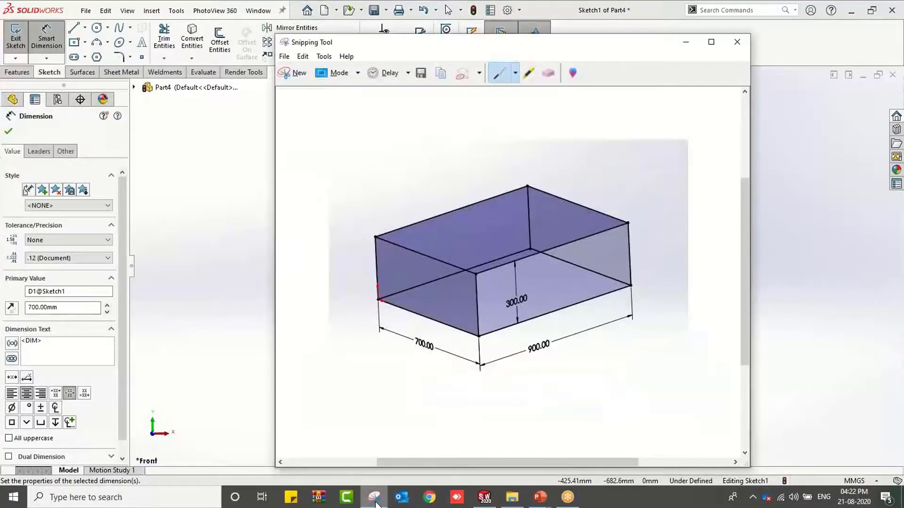
{"action": "left_click", "coordinate": [374, 498]}
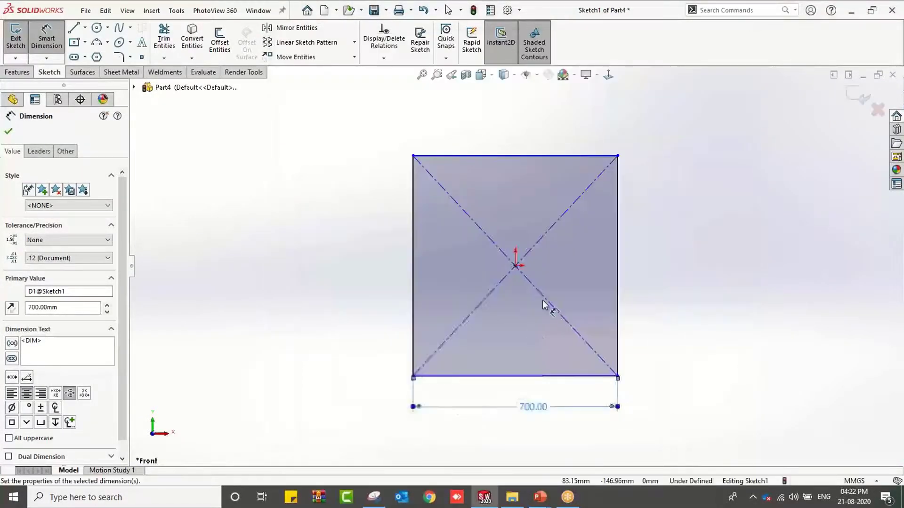
{"action": "left_click", "coordinate": [632, 271]}
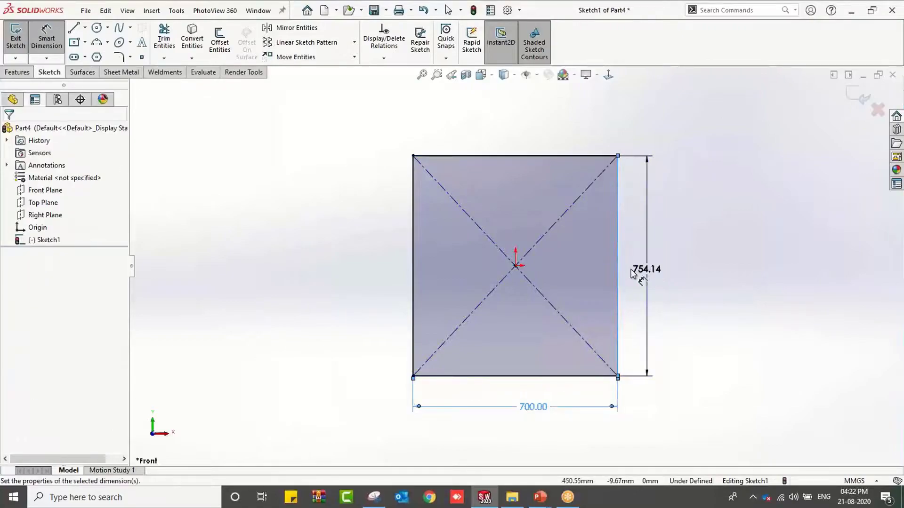
{"action": "left_click", "coordinate": [645, 267]}
{"action": "type", "text": "900"}
{"action": "key", "text": "Return"}
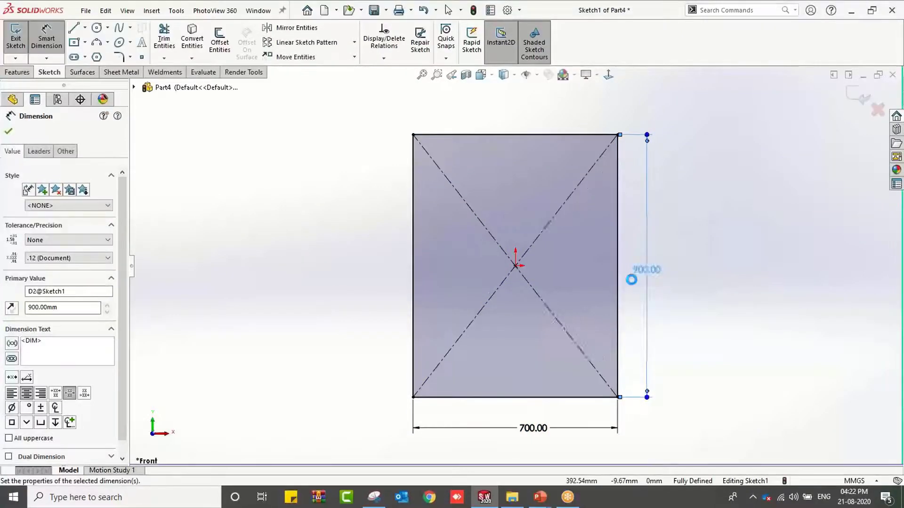
{"action": "key", "text": "Escape"}
{"action": "mouse_move", "coordinate": [599, 339]}
{"action": "middle_mouse_down"}
{"action": "mouse_move", "coordinate": [456, 307]}
{"action": "mouse_move", "coordinate": [452, 219]}
{"action": "mouse_move", "coordinate": [424, 234]}
{"action": "middle_mouse_up"}
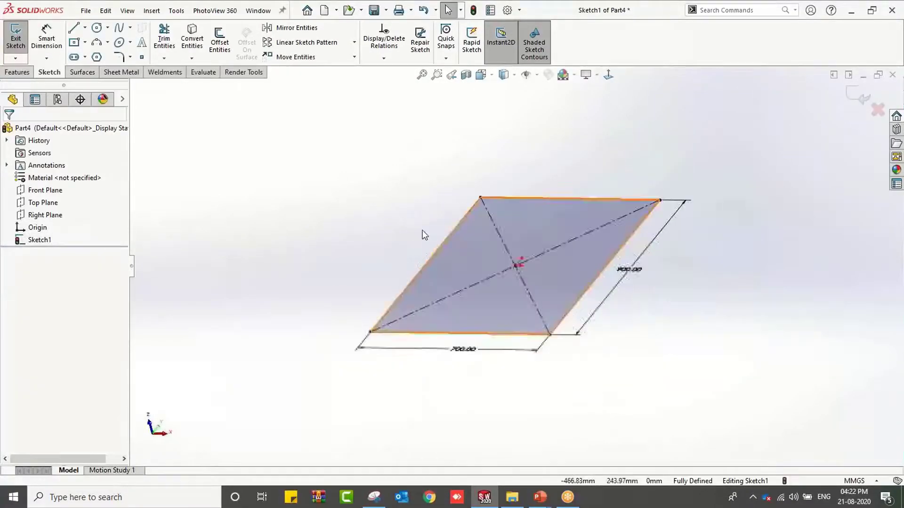
{"action": "left_click", "coordinate": [19, 35]}
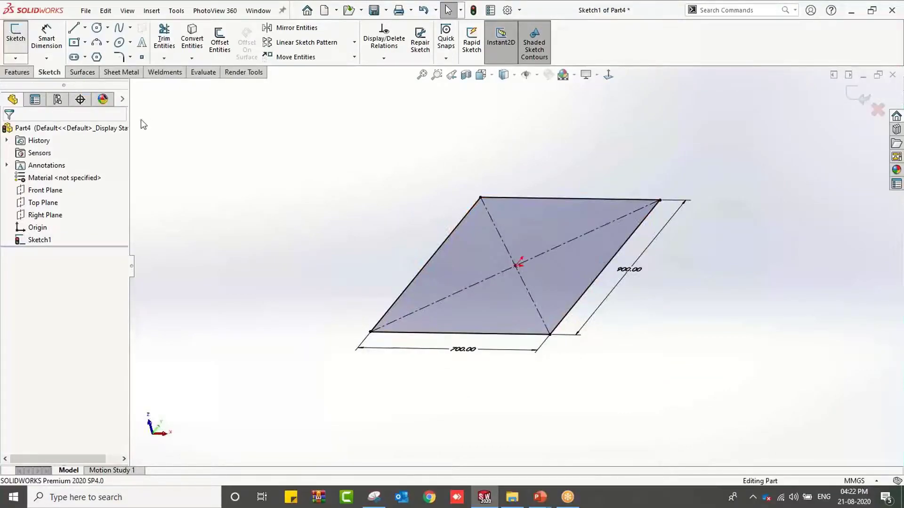
Create a reference plane parallel to the Top Plane and coincident with one 700 mm edge of the base rectangle.
{"action": "left_click", "coordinate": [373, 497]}
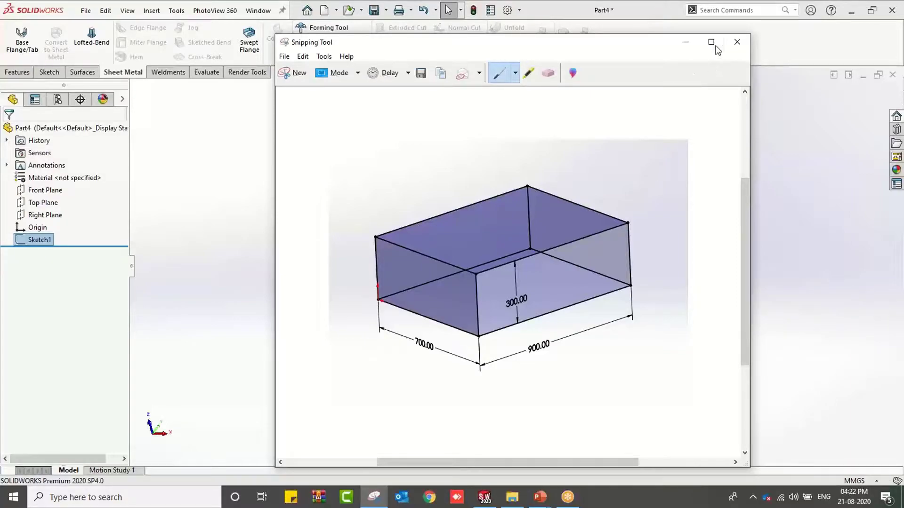
{"action": "left_click", "coordinate": [685, 41]}
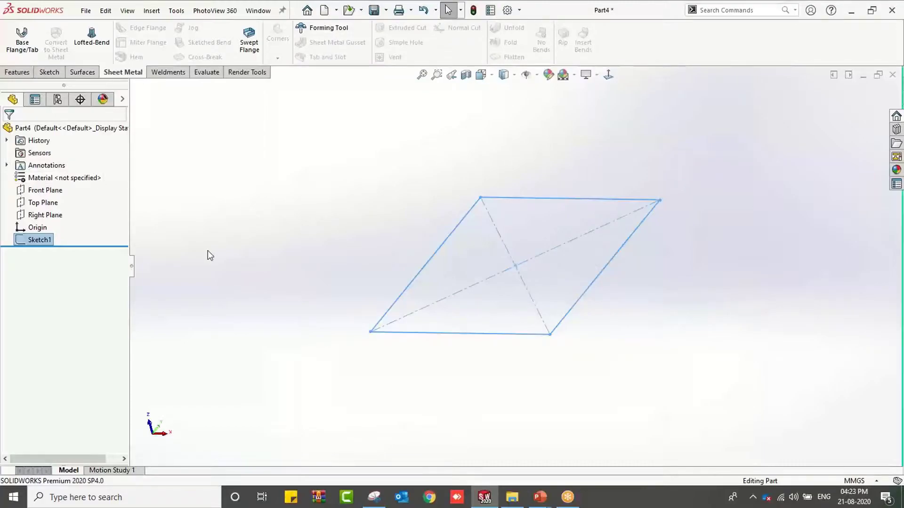
{"action": "left_click", "coordinate": [207, 251]}
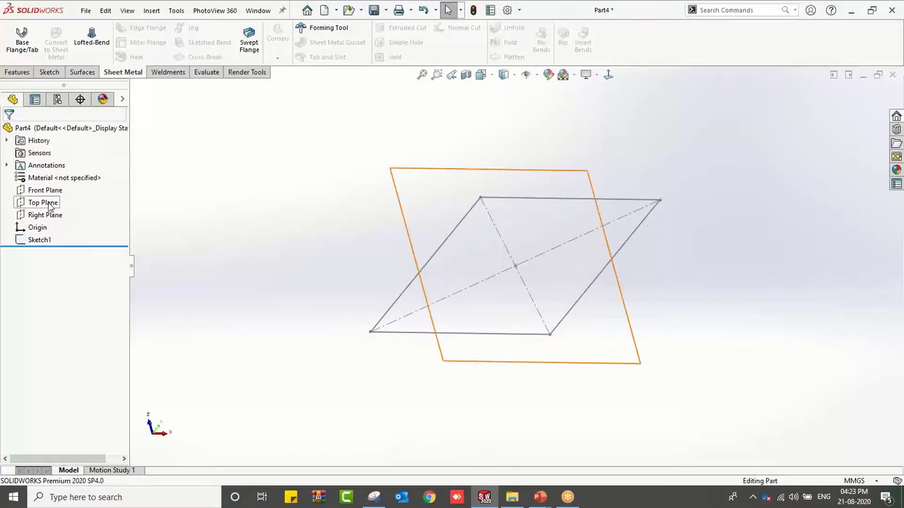
{"action": "mouse_move", "coordinate": [292, 231]}
{"action": "middle_mouse_down"}
{"action": "mouse_move", "coordinate": [296, 215]}
{"action": "mouse_move", "coordinate": [240, 235]}
{"action": "mouse_move", "coordinate": [228, 306]}
{"action": "mouse_move", "coordinate": [254, 253]}
{"action": "mouse_move", "coordinate": [234, 250]}
{"action": "middle_mouse_up"}
{"action": "left_click", "coordinate": [65, 205]}
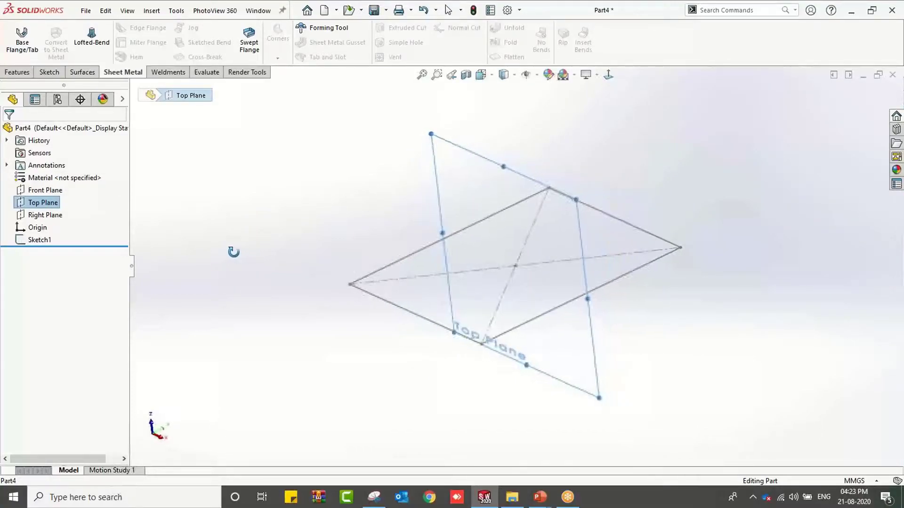
{"action": "left_click", "coordinate": [255, 240]}
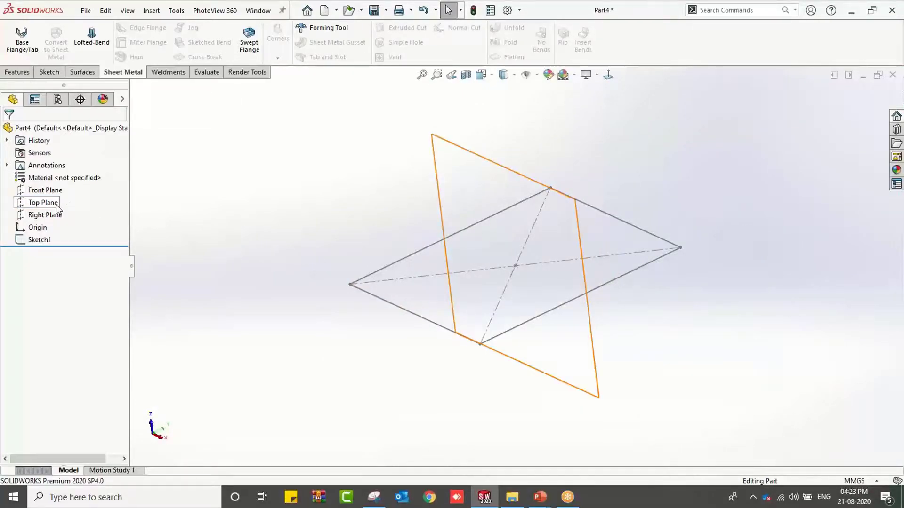
{"action": "left_click", "coordinate": [14, 76]}
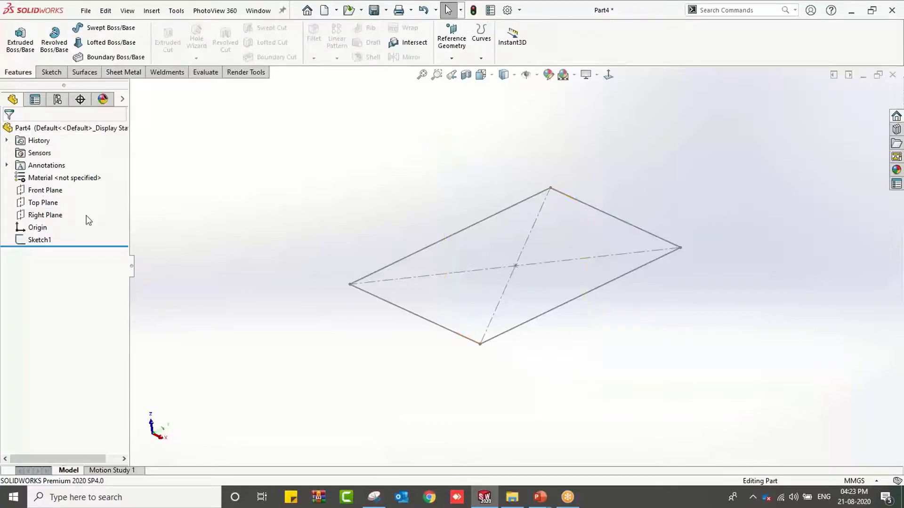
{"action": "left_click", "coordinate": [43, 202]}
{"action": "left_click", "coordinate": [458, 59]}
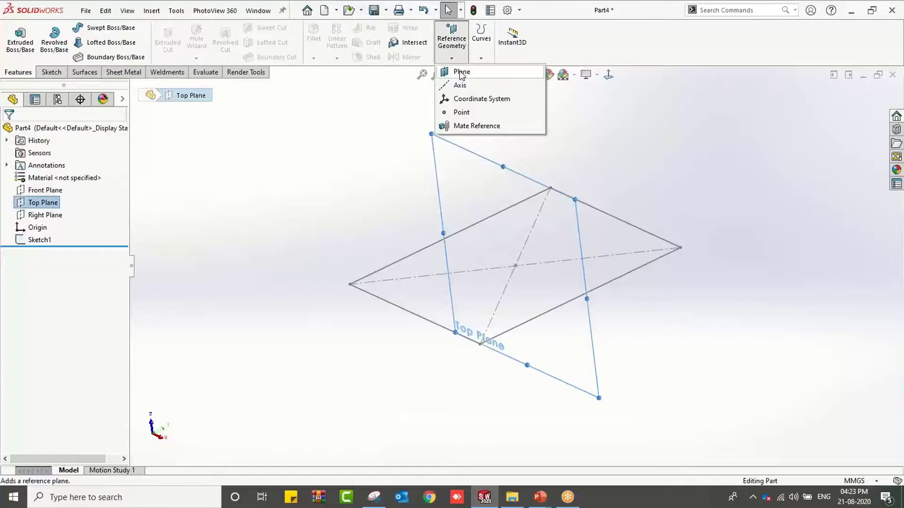
{"action": "left_click", "coordinate": [461, 71]}
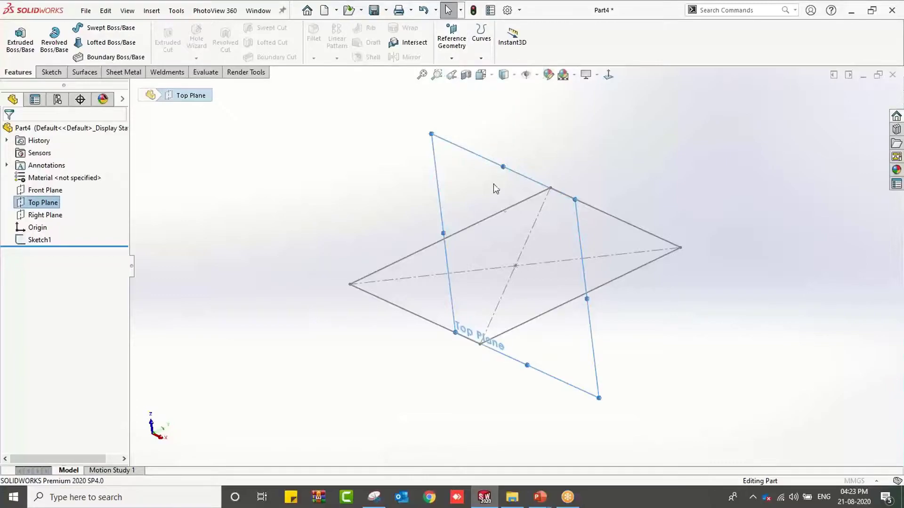
{"action": "left_click", "coordinate": [412, 311]}
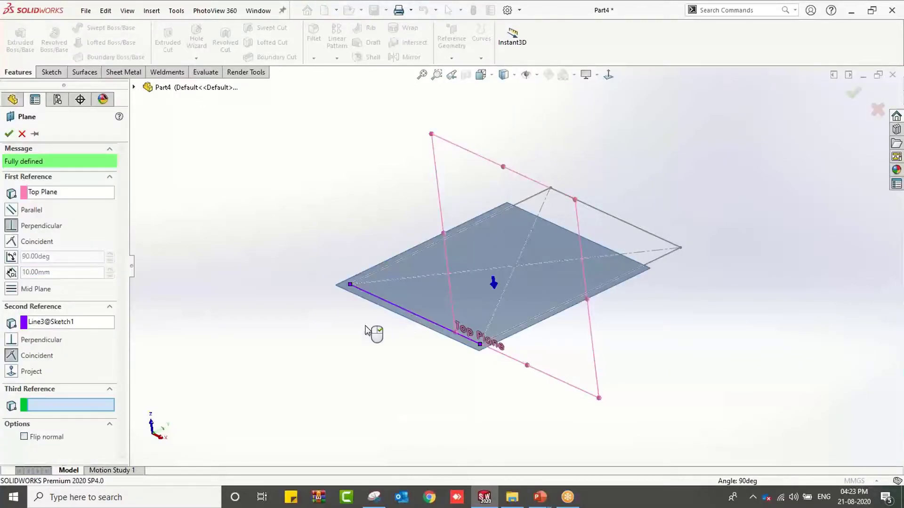
{"action": "left_click", "coordinate": [11, 225]}
{"action": "left_click", "coordinate": [11, 133]}
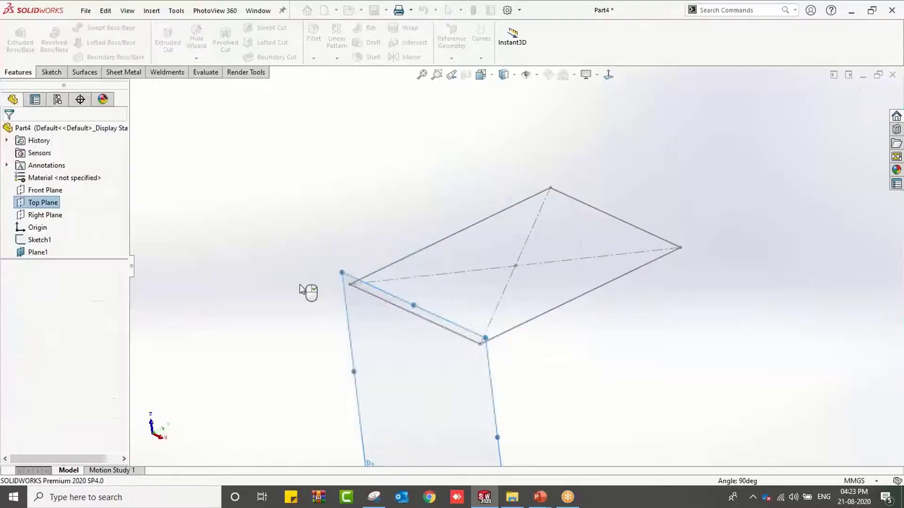
Sketch a corner rectangle on the new plane, standing on the full length of the base's 700 mm edge, and finish the sketch.
{"action": "left_click", "coordinate": [361, 297]}
{"action": "left_click", "coordinate": [398, 277]}
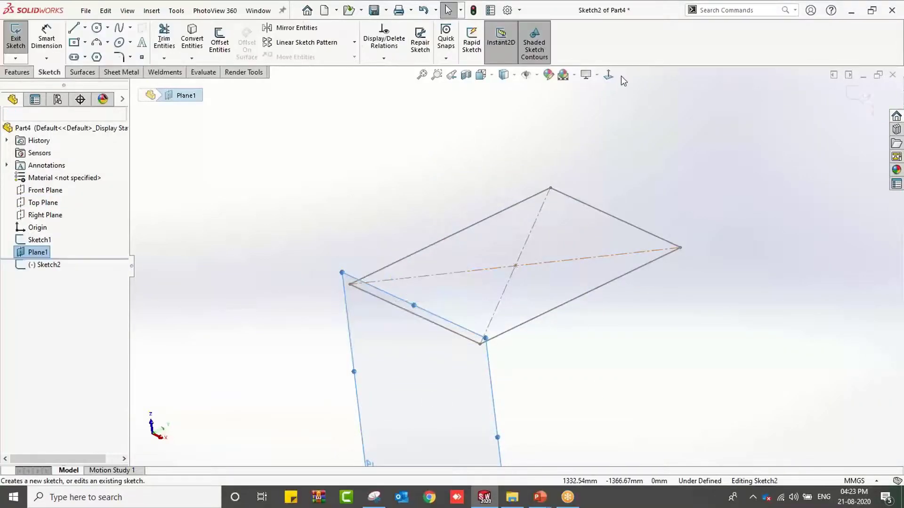
{"action": "left_click", "coordinate": [85, 42]}
{"action": "left_click", "coordinate": [97, 58]}
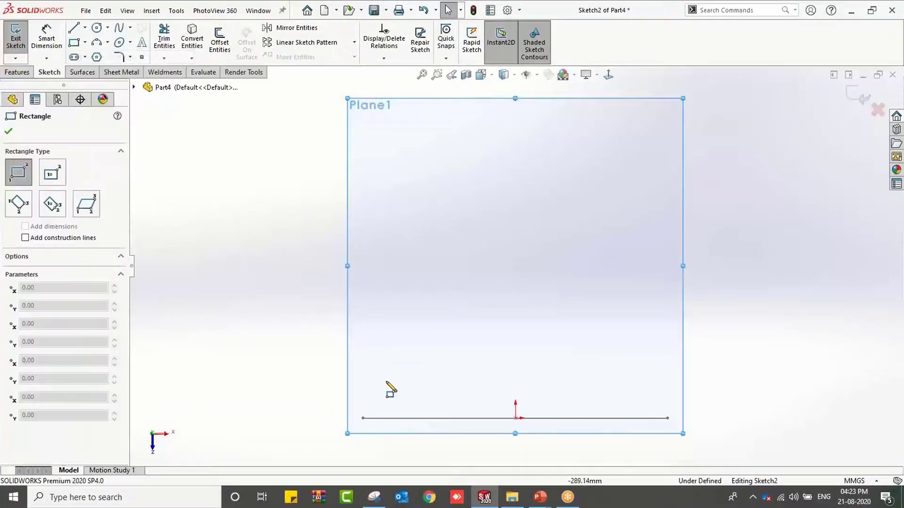
{"action": "left_click", "coordinate": [362, 418]}
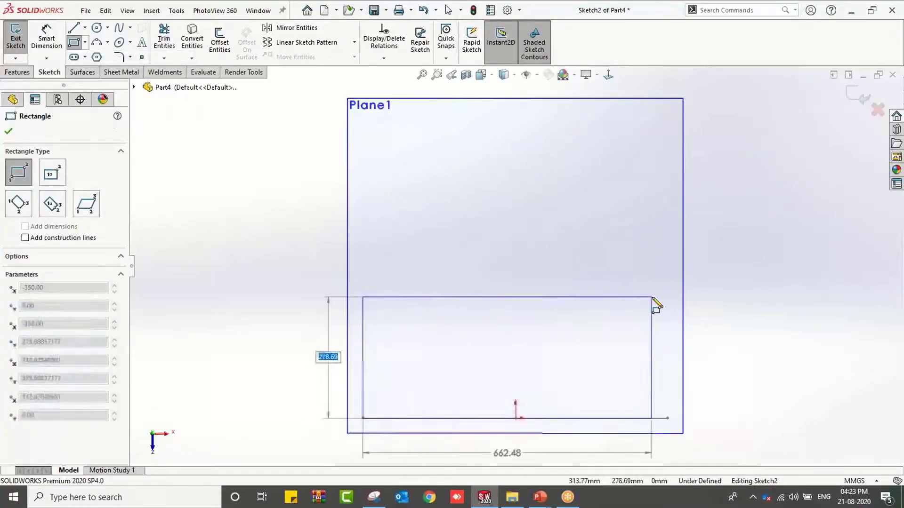
{"action": "left_click", "coordinate": [668, 292]}
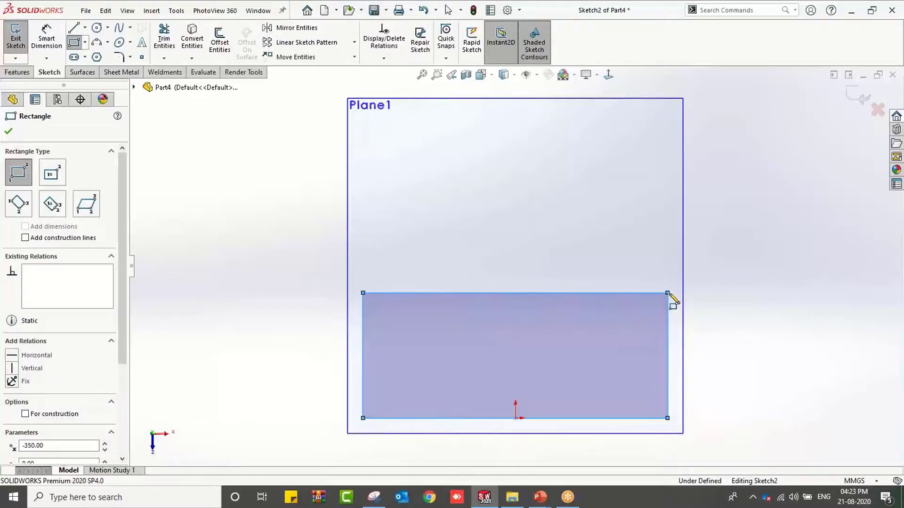
{"action": "key", "text": "Escape"}
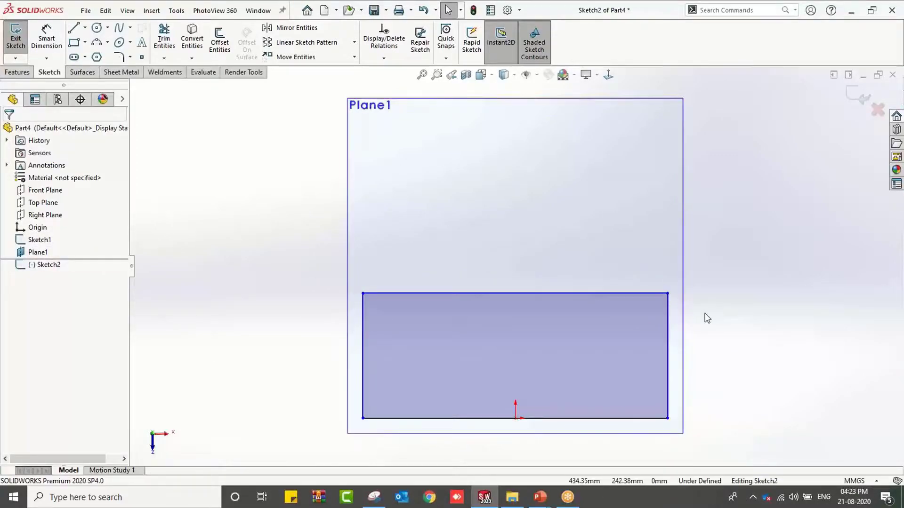
{"action": "mouse_move", "coordinate": [706, 315]}
{"action": "left_mouse_down"}
{"action": "mouse_move", "coordinate": [671, 317]}
{"action": "mouse_move", "coordinate": [688, 326]}
{"action": "left_mouse_up"}
{"action": "mouse_move", "coordinate": [692, 327]}
{"action": "middle_mouse_down"}
{"action": "mouse_move", "coordinate": [707, 354]}
{"action": "mouse_move", "coordinate": [651, 367]}
{"action": "mouse_move", "coordinate": [597, 325]}
{"action": "mouse_move", "coordinate": [617, 341]}
{"action": "middle_mouse_up"}
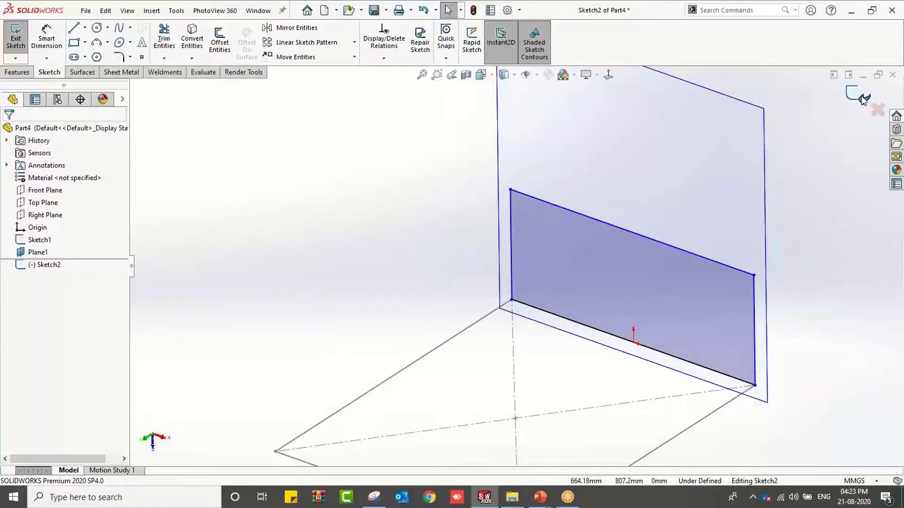
{"action": "left_click", "coordinate": [863, 99]}
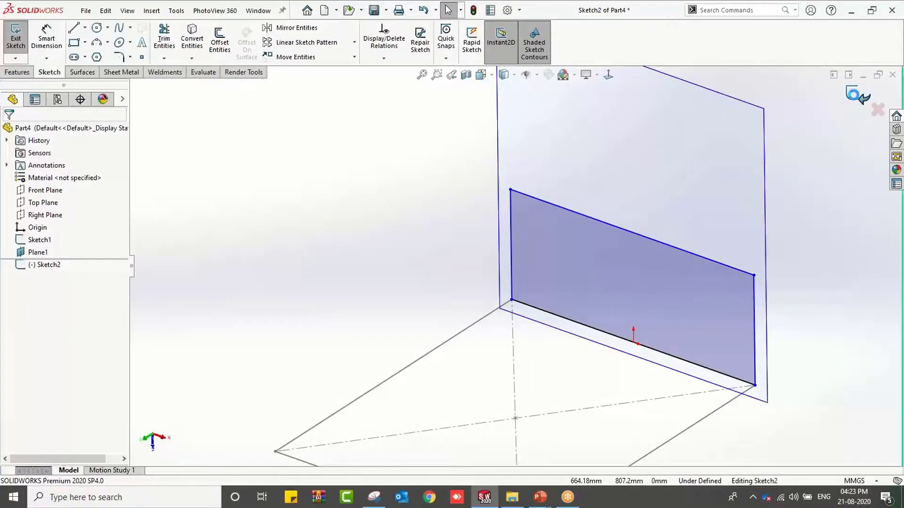
Close the current part without saving it and create a new empty part.
{"action": "left_click", "coordinate": [893, 74]}
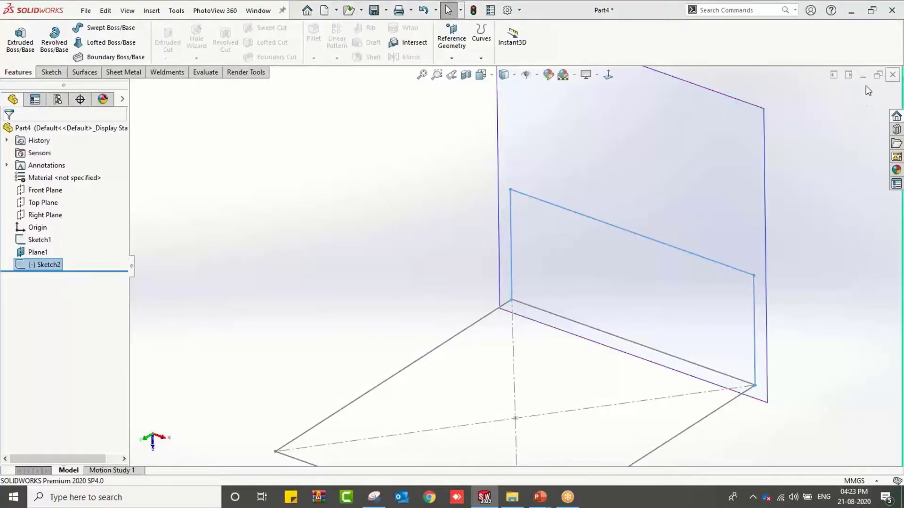
{"action": "left_click", "coordinate": [395, 261]}
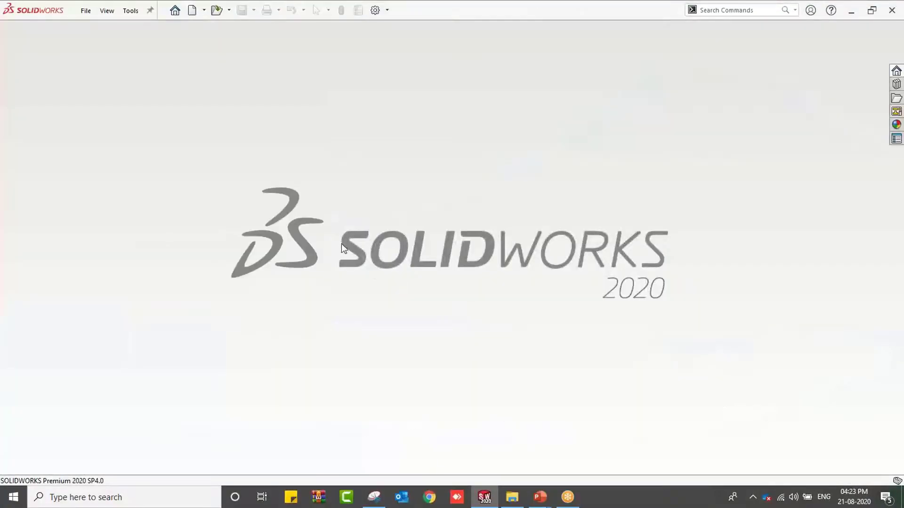
{"action": "left_click", "coordinate": [272, 141]}
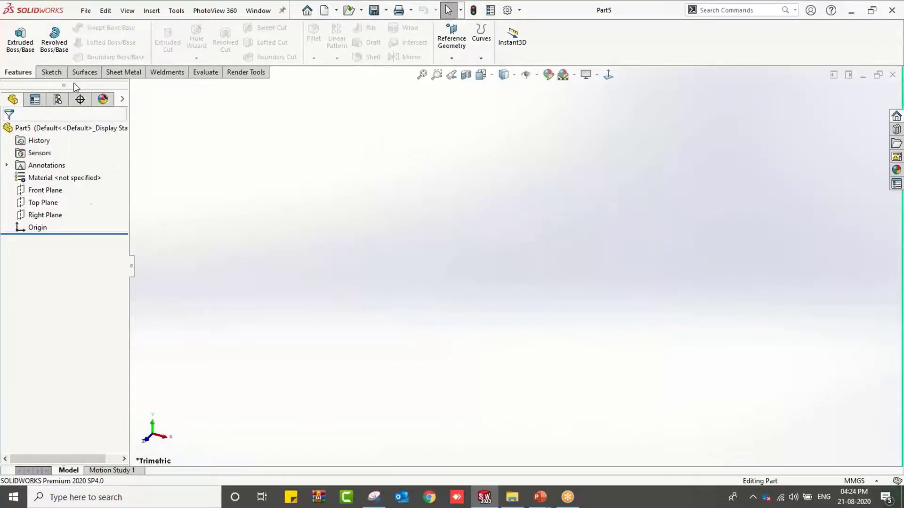
{"action": "left_click", "coordinate": [47, 75]}
{"action": "left_click", "coordinate": [21, 60]}
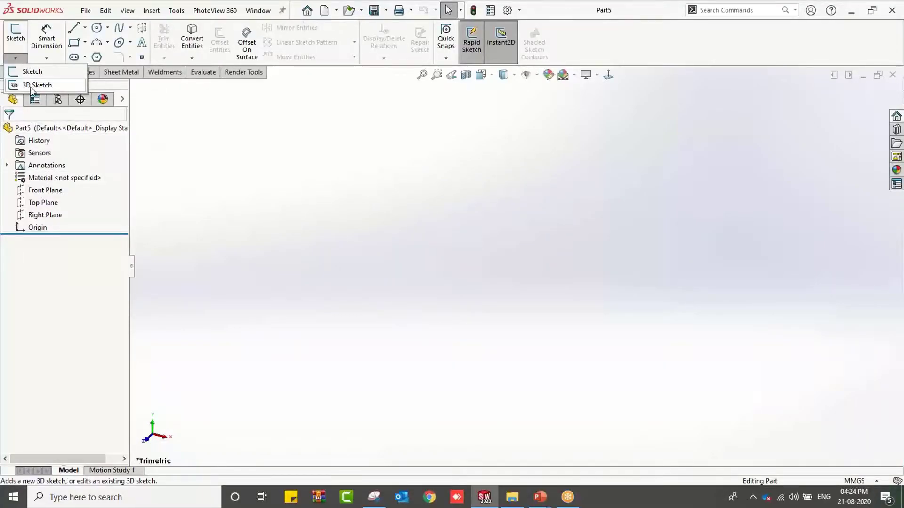
{"action": "left_click", "coordinate": [208, 121]}
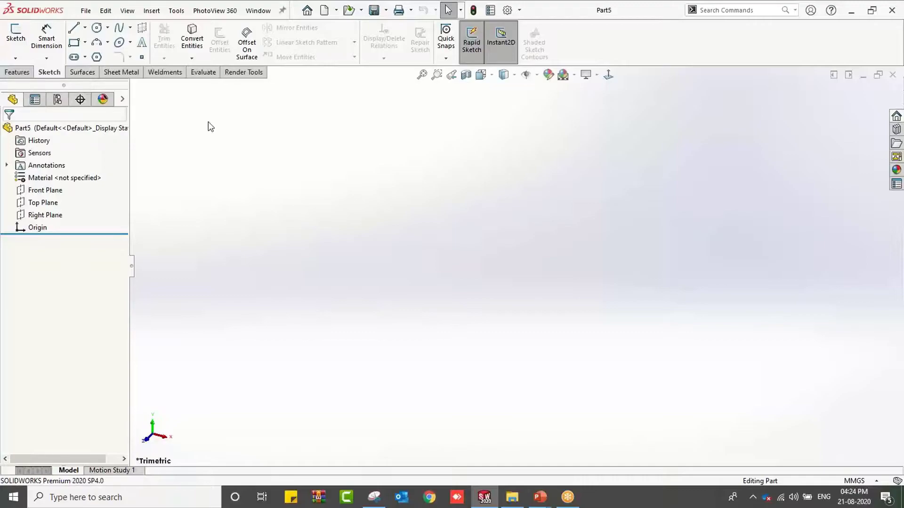
{"action": "left_click", "coordinate": [165, 72]}
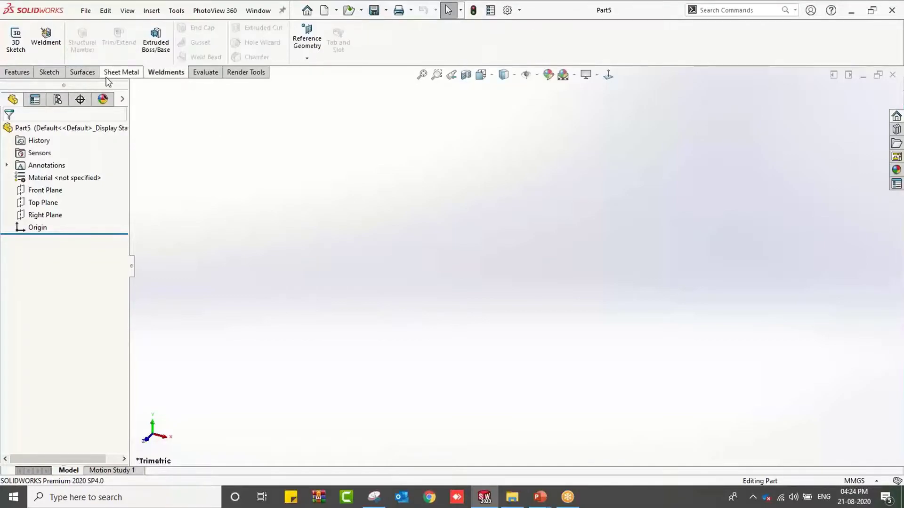
Start a 3D sketch and draw a closed four-line profile on the XY plane from the origin, about 85 x 45 mm.
{"action": "left_click", "coordinate": [16, 40]}
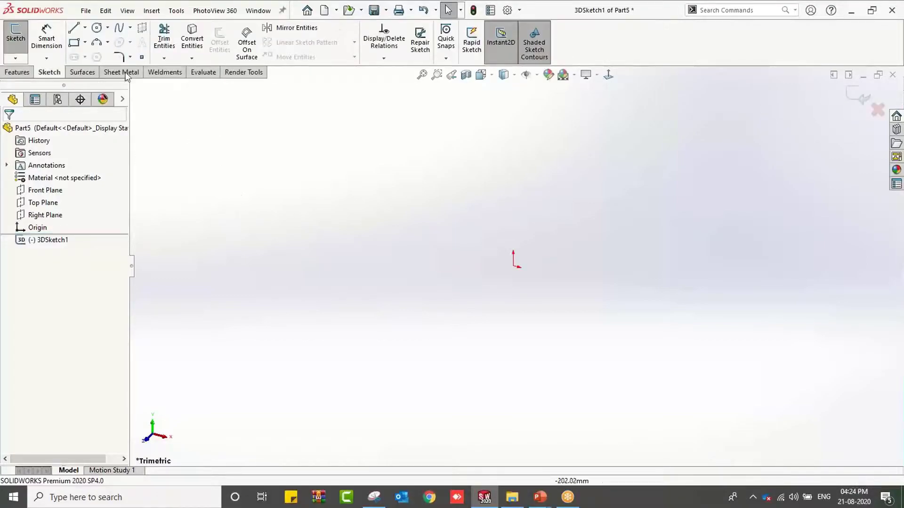
{"action": "left_click", "coordinate": [74, 27]}
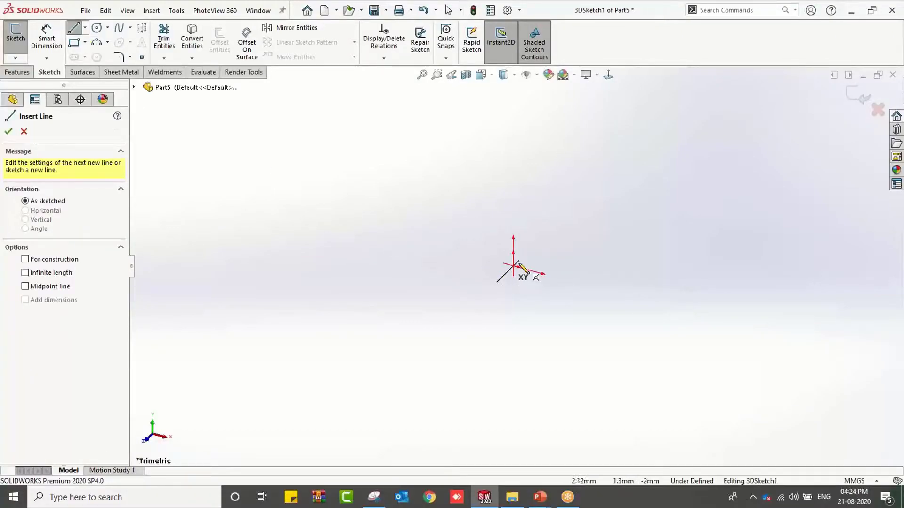
{"action": "left_click", "coordinate": [513, 265]}
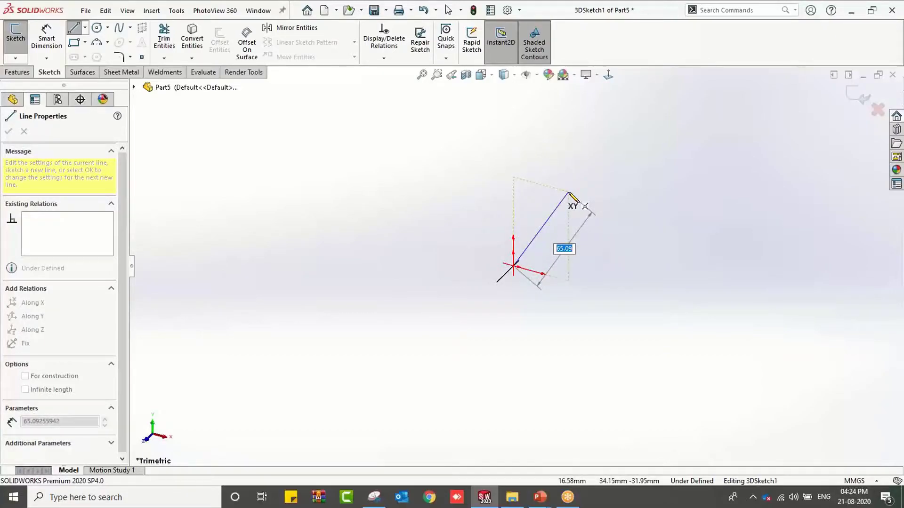
{"action": "key", "text": "Tab"}
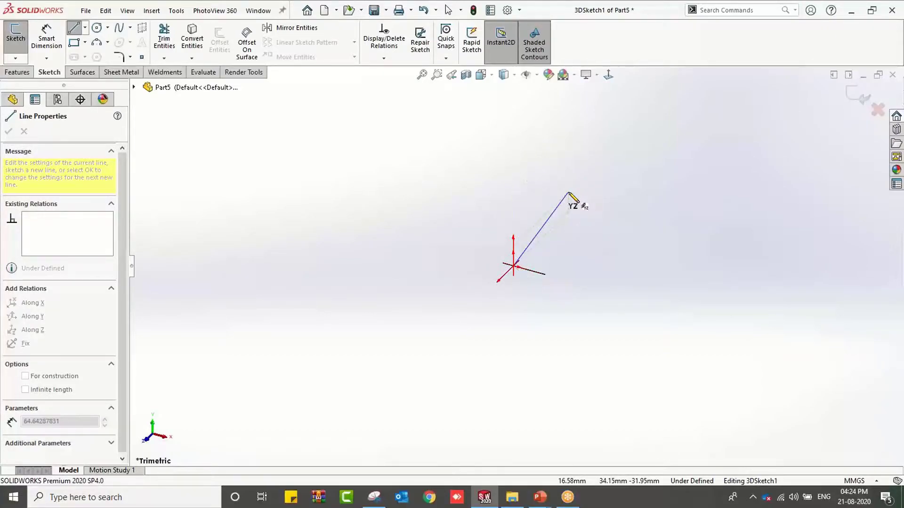
{"action": "key", "text": "Tab"}
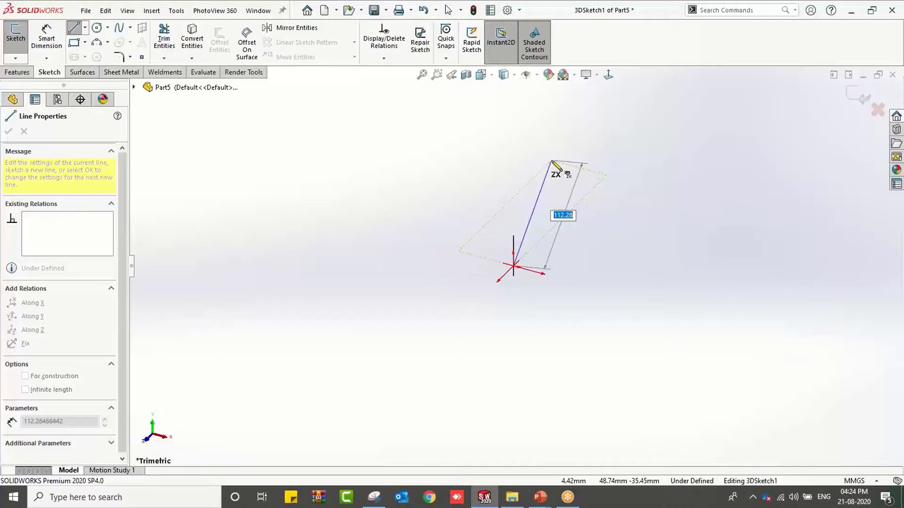
{"action": "key", "text": "Tab"}
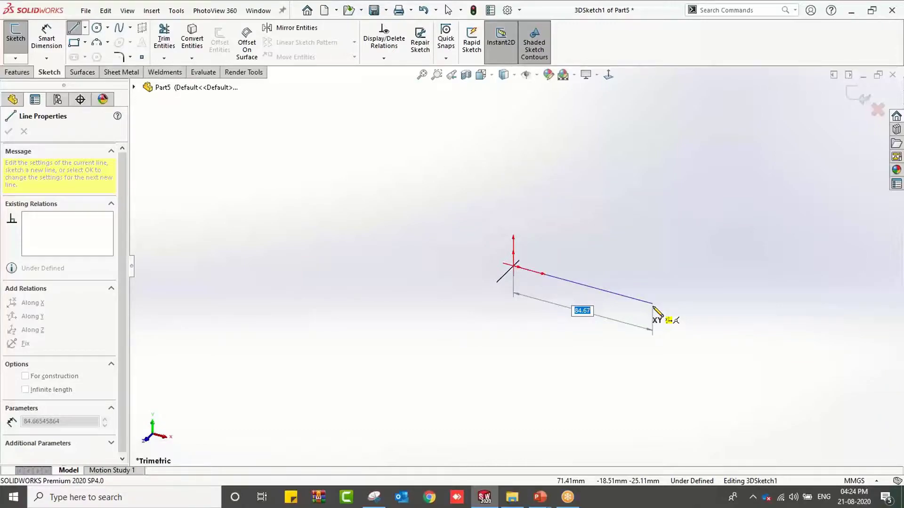
{"action": "left_click", "coordinate": [652, 305]}
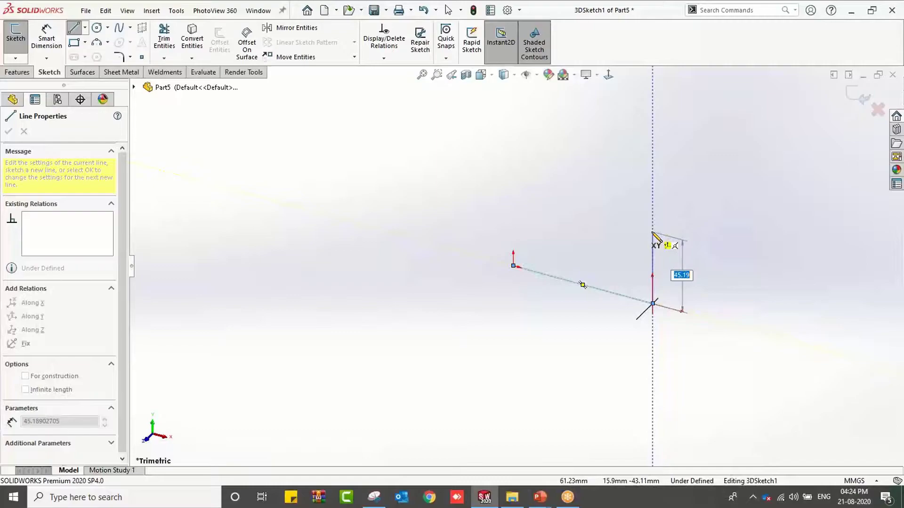
{"action": "left_click", "coordinate": [652, 232]}
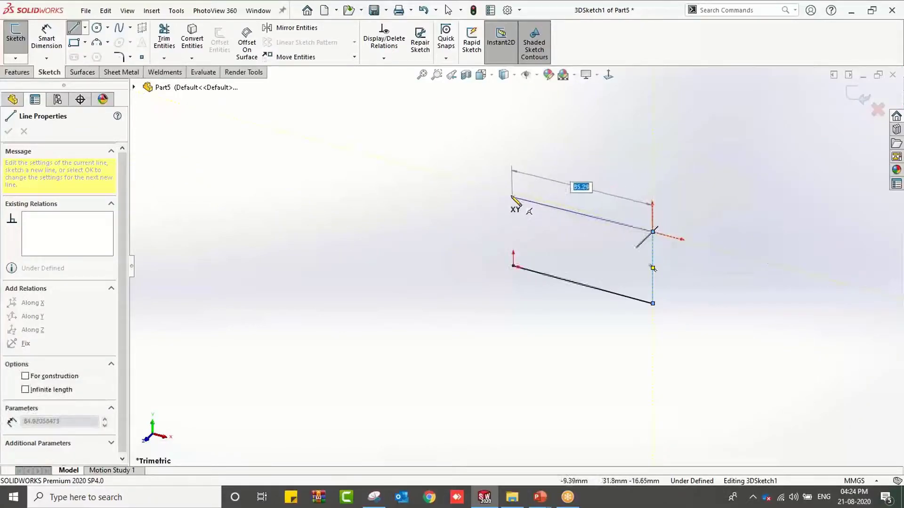
{"action": "left_click", "coordinate": [517, 195]}
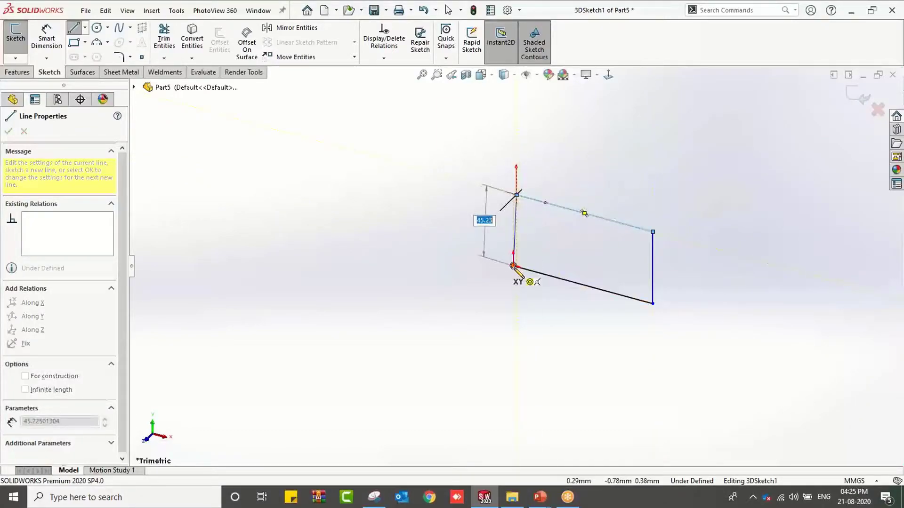
{"action": "left_click", "coordinate": [513, 266]}
{"action": "key", "text": "Escape"}
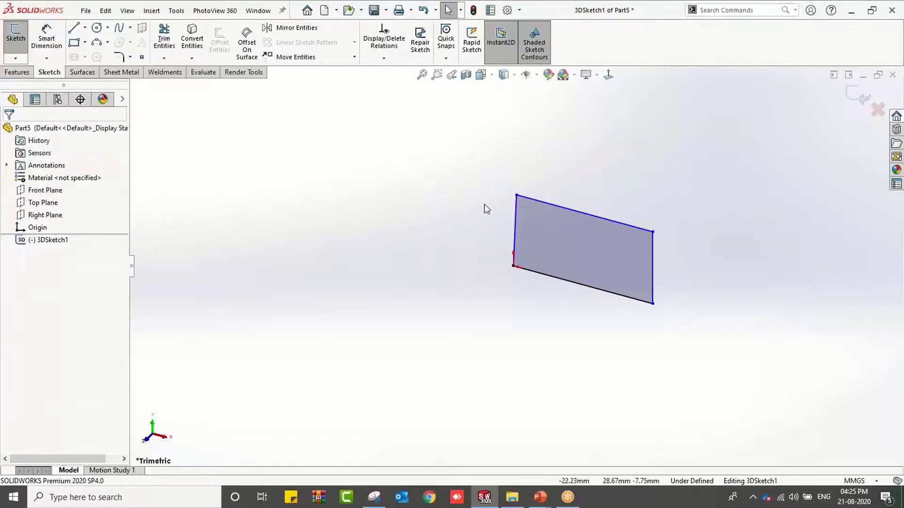
Constrain the profile's edge rising from the origin along Y, and pull its opposite upper corner slightly inward and up.
{"action": "left_click", "coordinate": [515, 218]}
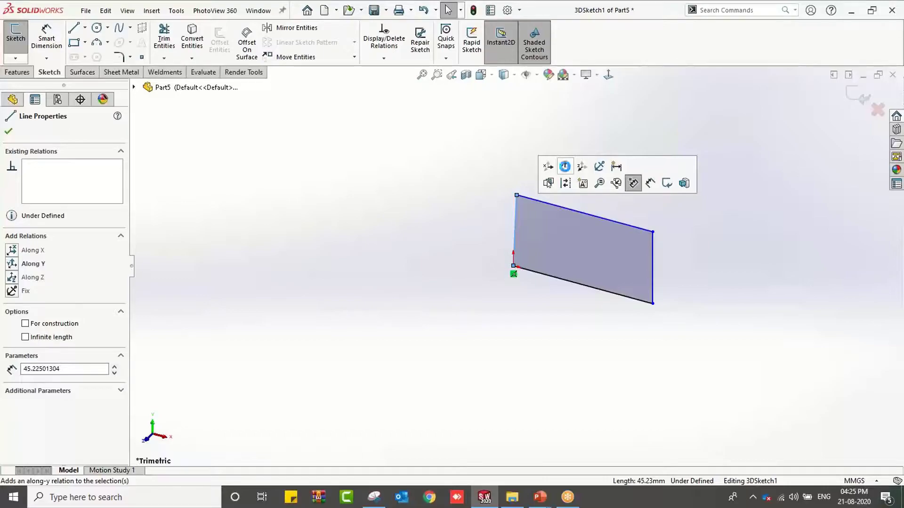
{"action": "left_click", "coordinate": [564, 167]}
{"action": "left_click", "coordinate": [494, 197]}
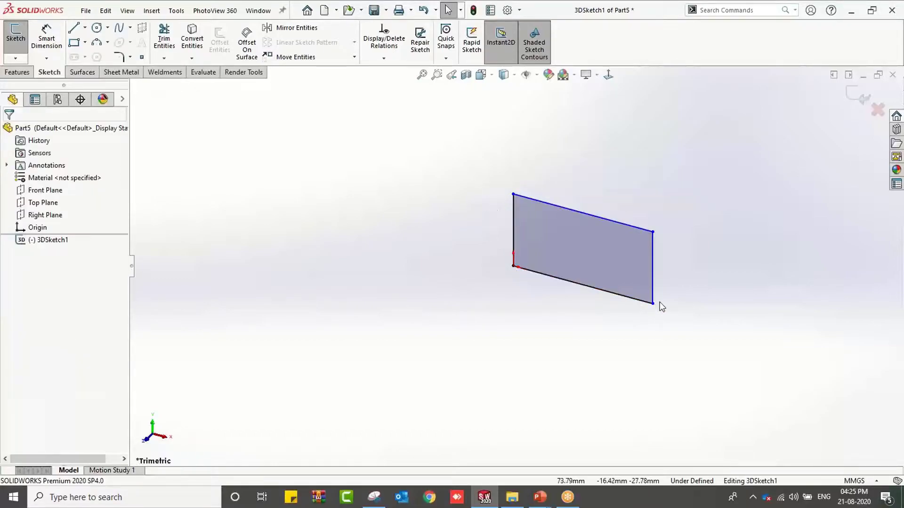
{"action": "mouse_move", "coordinate": [653, 232]}
{"action": "left_mouse_down"}
{"action": "mouse_move", "coordinate": [643, 256]}
{"action": "mouse_move", "coordinate": [643, 224]}
{"action": "left_mouse_up"}
{"action": "left_click", "coordinate": [682, 258]}
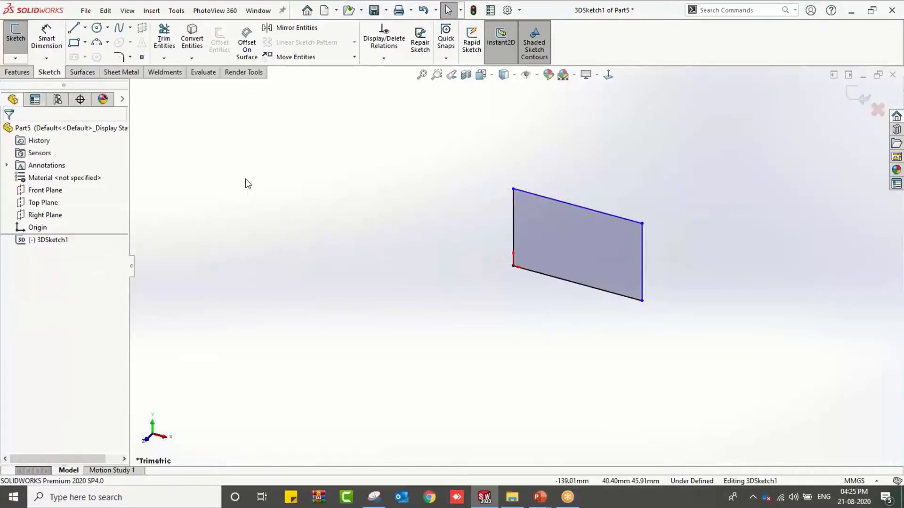
Draw three connected lines from the origin about 168 mm back along Z, across, and back to the profile's other lower corner.
{"action": "left_click", "coordinate": [73, 28]}
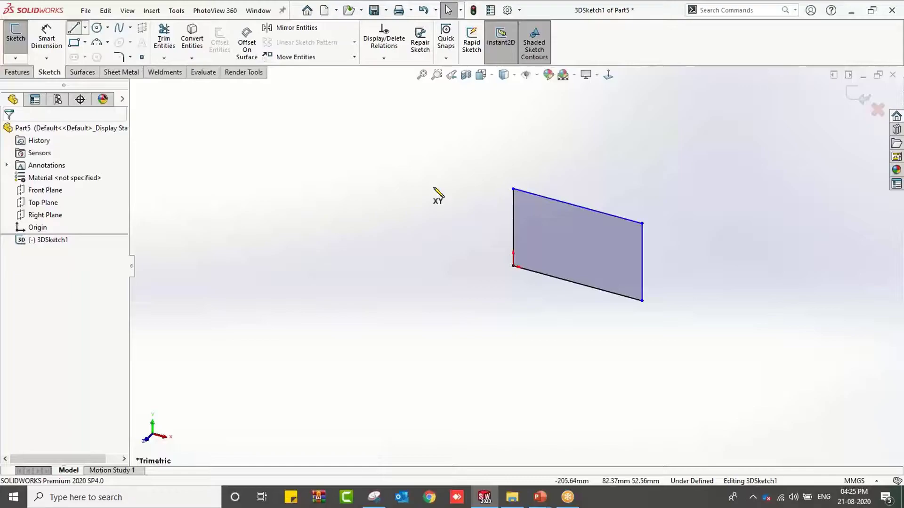
{"action": "left_click", "coordinate": [513, 267]}
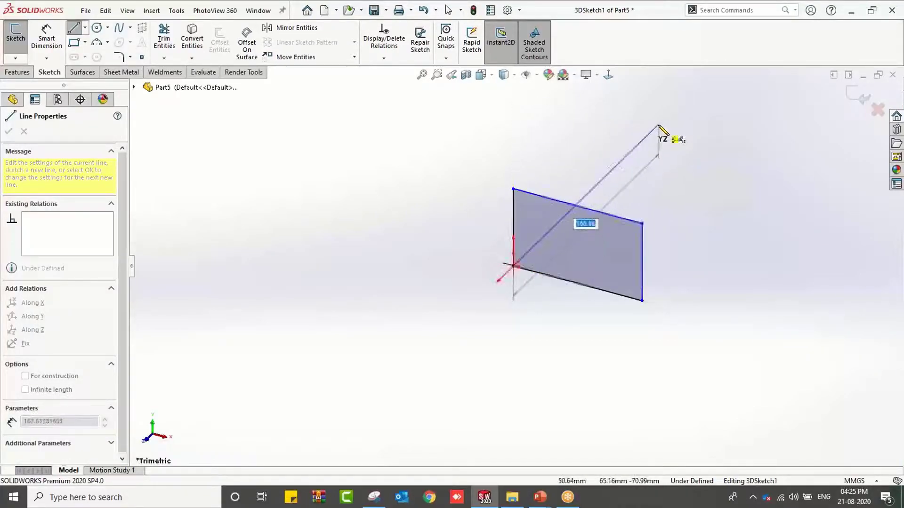
{"action": "left_click", "coordinate": [659, 126]}
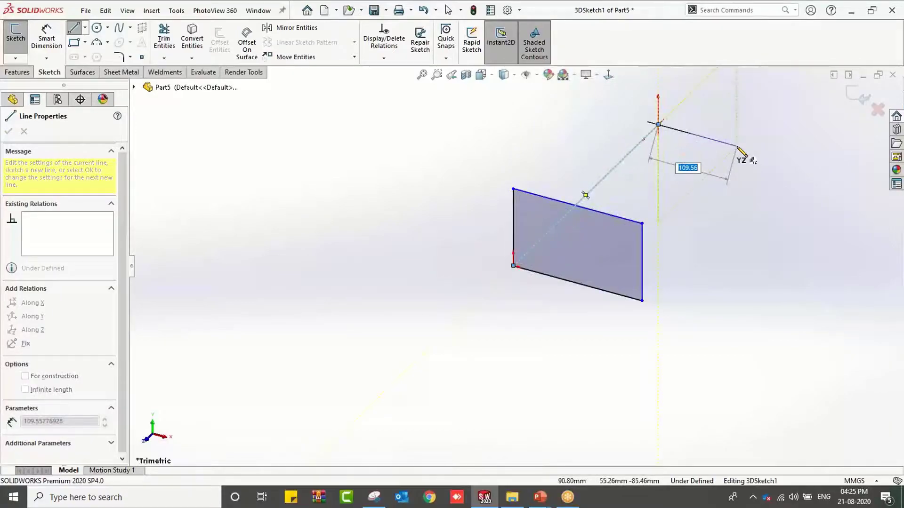
{"action": "left_click", "coordinate": [771, 155]}
{"action": "left_click", "coordinate": [643, 300]}
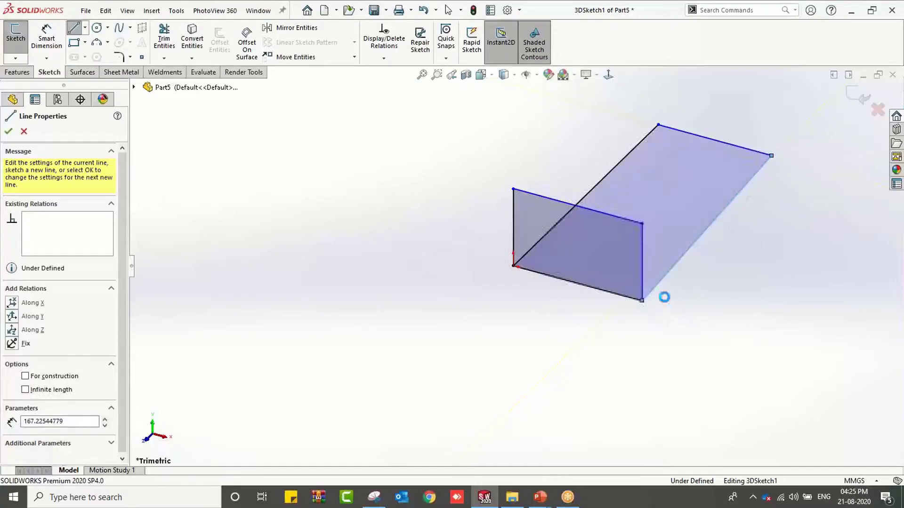
{"action": "key", "text": "Escape"}
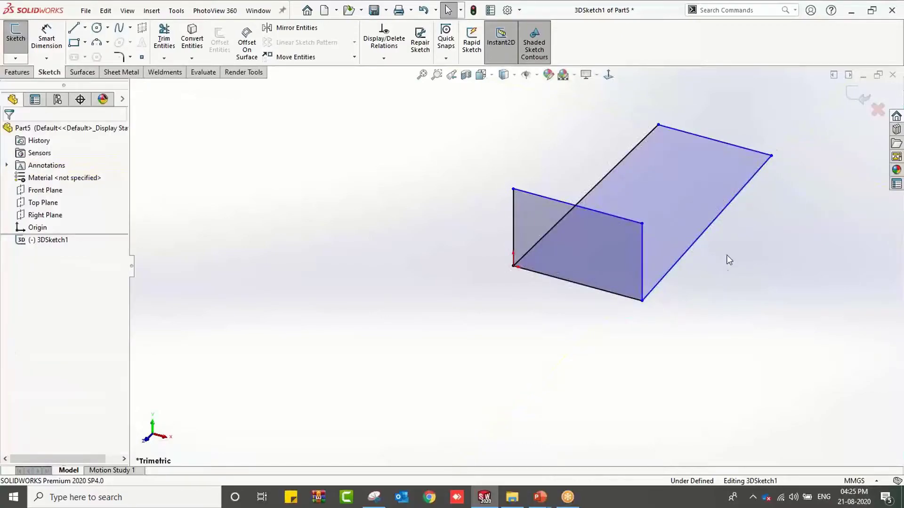
Constrain the base edge opposite the origin along Z.
{"action": "left_click", "coordinate": [726, 206]}
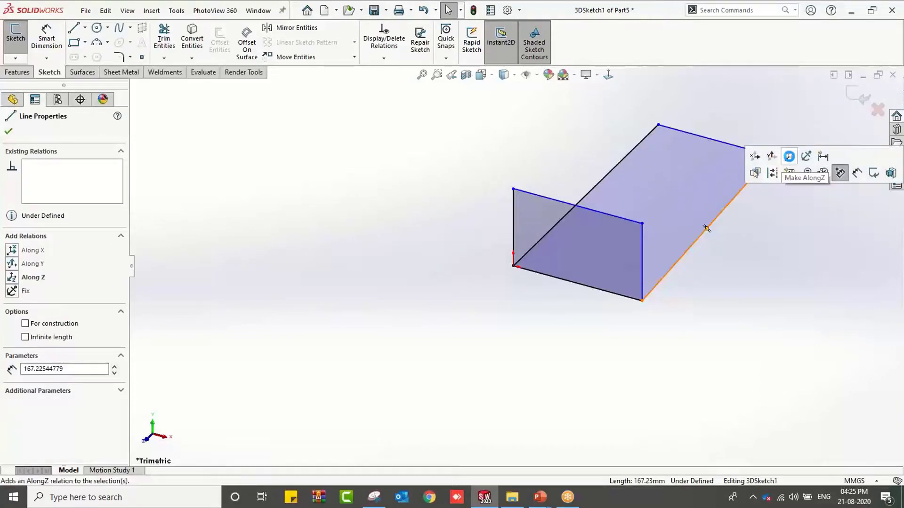
{"action": "left_click", "coordinate": [786, 159]}
{"action": "key", "text": "Escape"}
{"action": "key", "text": "f"}
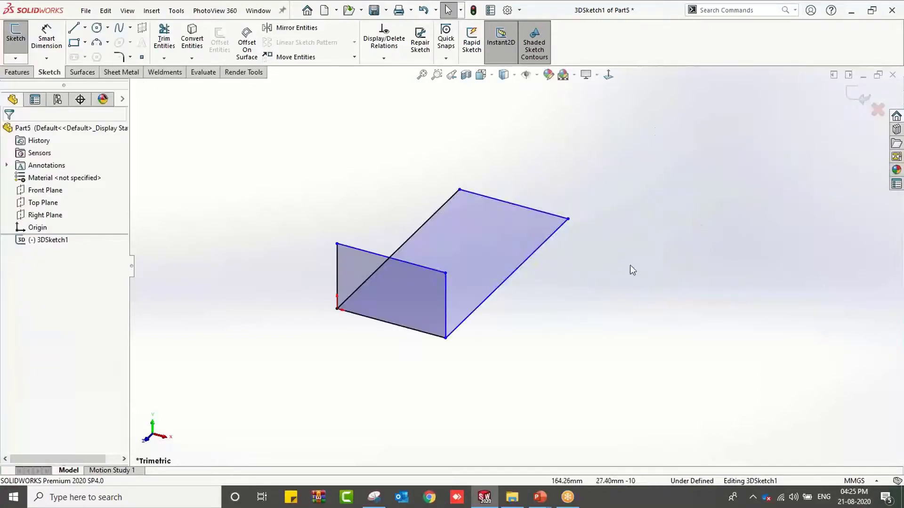
Draw three lines about 38 mm high above the base's rear edge, forming a rear profile that ends at its other corner.
{"action": "left_click", "coordinate": [74, 30]}
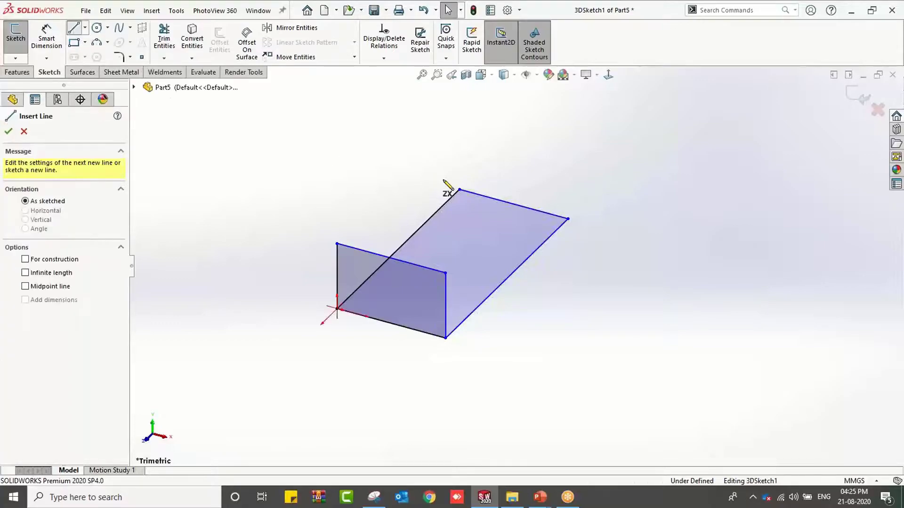
{"action": "left_click", "coordinate": [459, 190]}
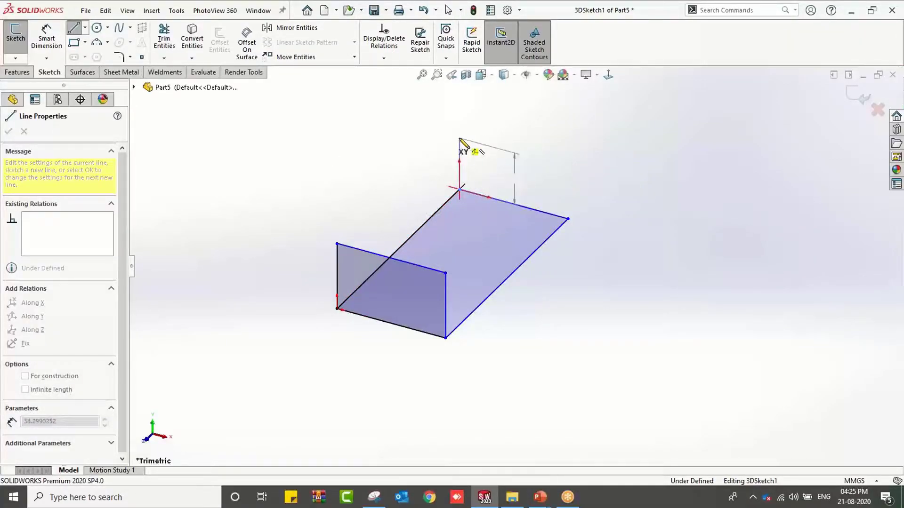
{"action": "left_click", "coordinate": [459, 138]}
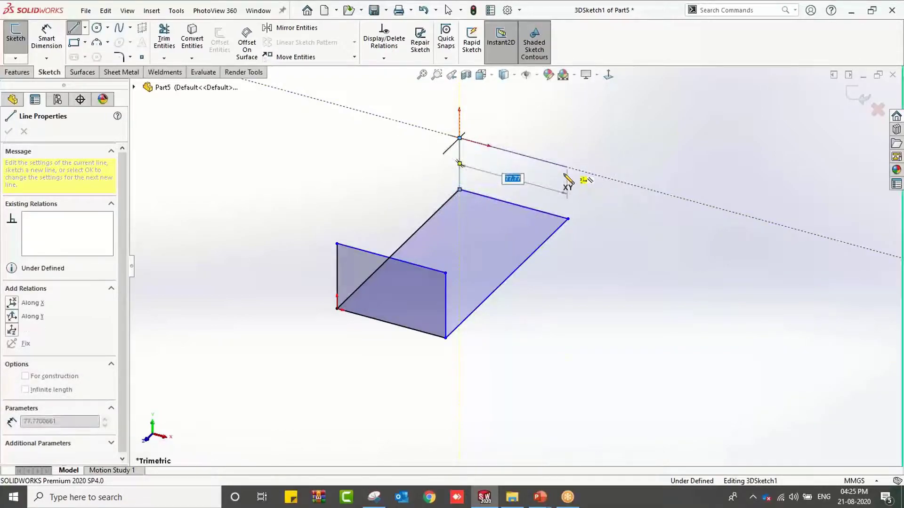
{"action": "left_click", "coordinate": [567, 167]}
{"action": "left_click", "coordinate": [568, 219]}
{"action": "key", "text": "Escape"}
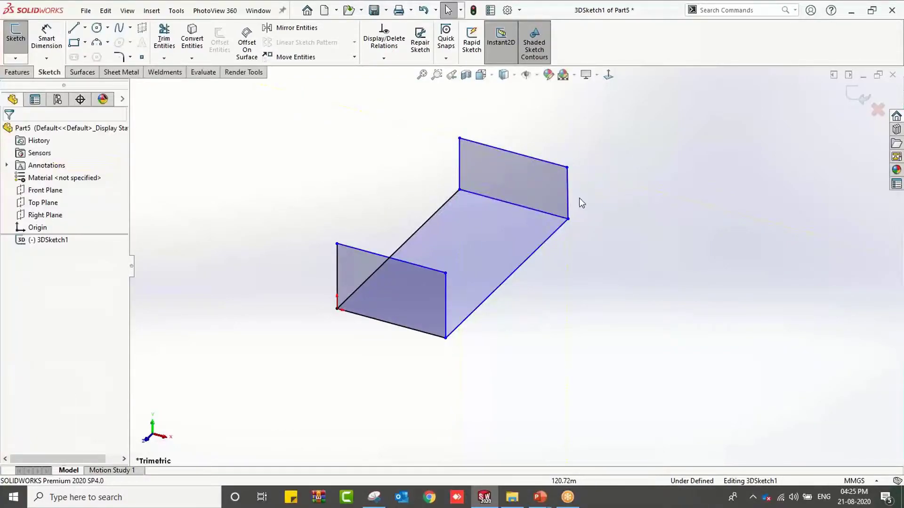
Constrain the rear profile's last-drawn upright along Y and check the relation on the opposite upright.
{"action": "left_click", "coordinate": [567, 197]}
{"action": "left_click", "coordinate": [618, 141]}
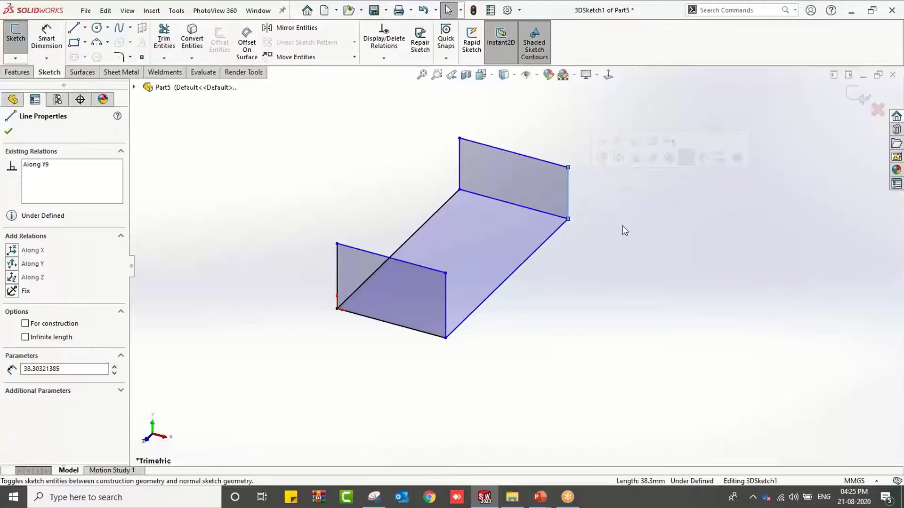
{"action": "left_click", "coordinate": [623, 228]}
{"action": "left_click", "coordinate": [459, 159]}
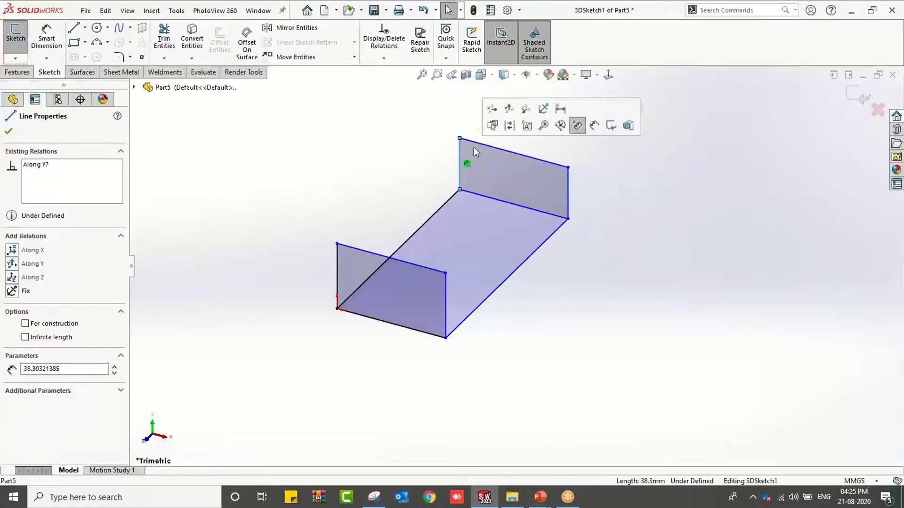
{"action": "left_click", "coordinate": [656, 252]}
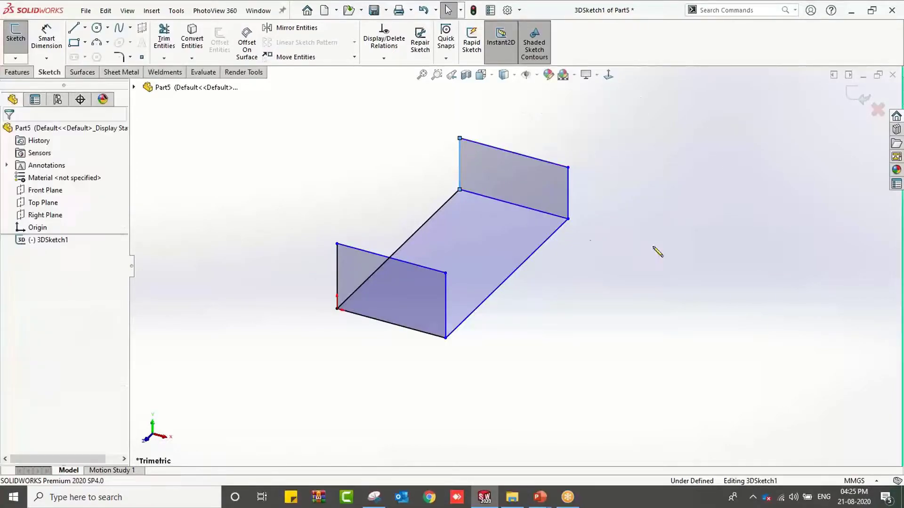
Connect the upper corners of the front and rear profiles with two lines to complete the box wireframe.
{"action": "left_click", "coordinate": [74, 28]}
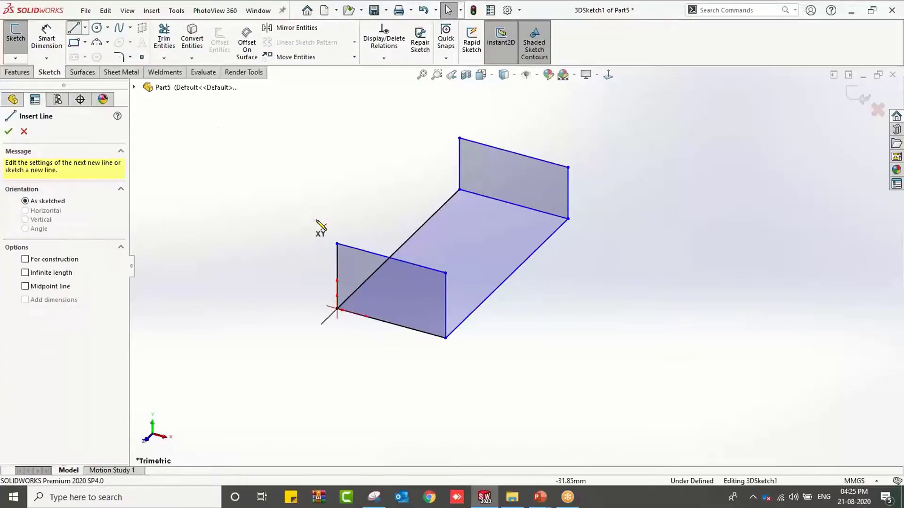
{"action": "left_click", "coordinate": [337, 244]}
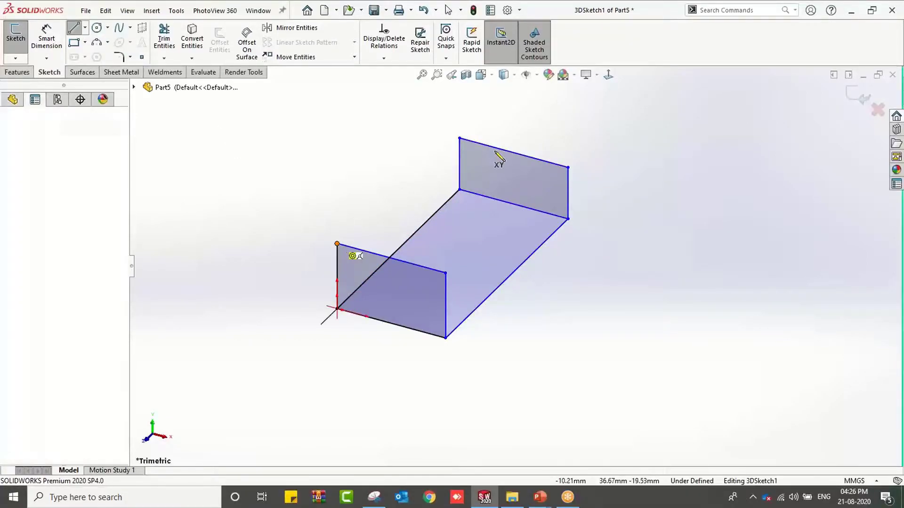
{"action": "left_click", "coordinate": [460, 138]}
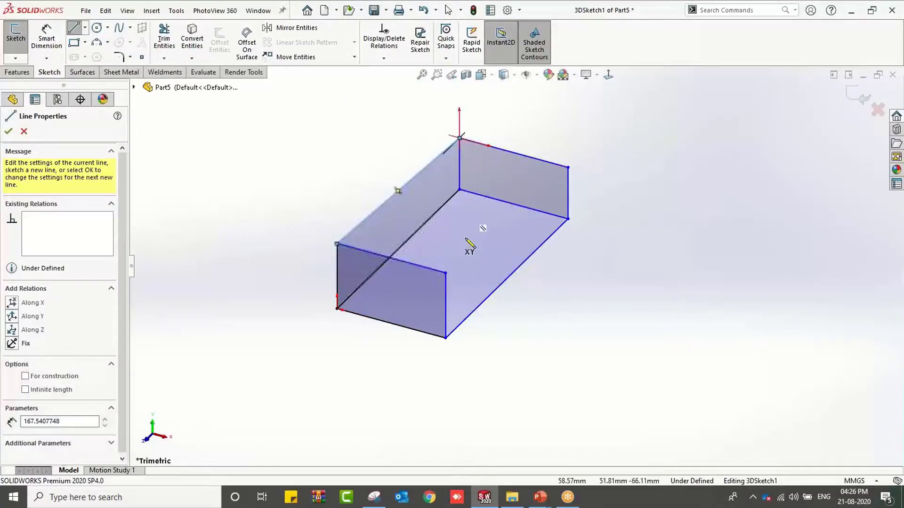
{"action": "left_click", "coordinate": [445, 273]}
{"action": "left_click", "coordinate": [568, 167]}
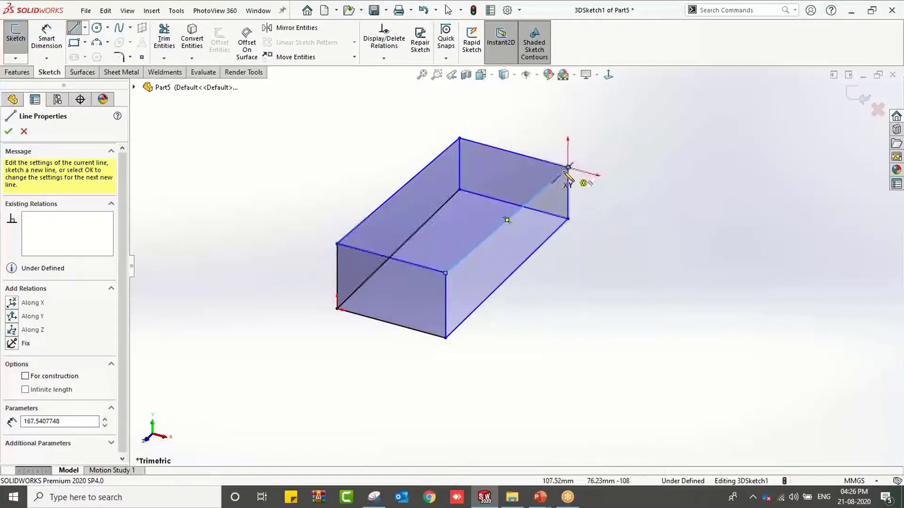
{"action": "key", "text": "Escape"}
Constrain the upper long edge above the origin side along Z.
{"action": "left_click", "coordinate": [413, 177]}
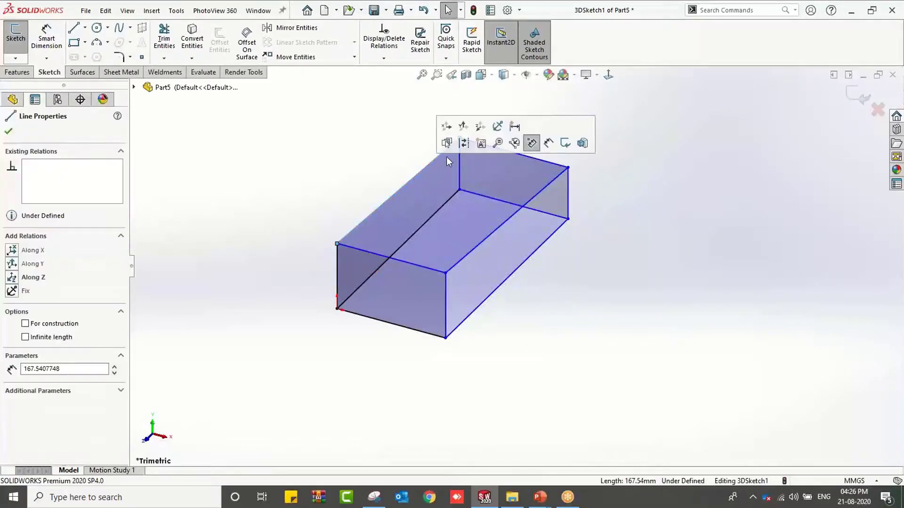
{"action": "left_click", "coordinate": [480, 128]}
{"action": "left_click", "coordinate": [595, 266]}
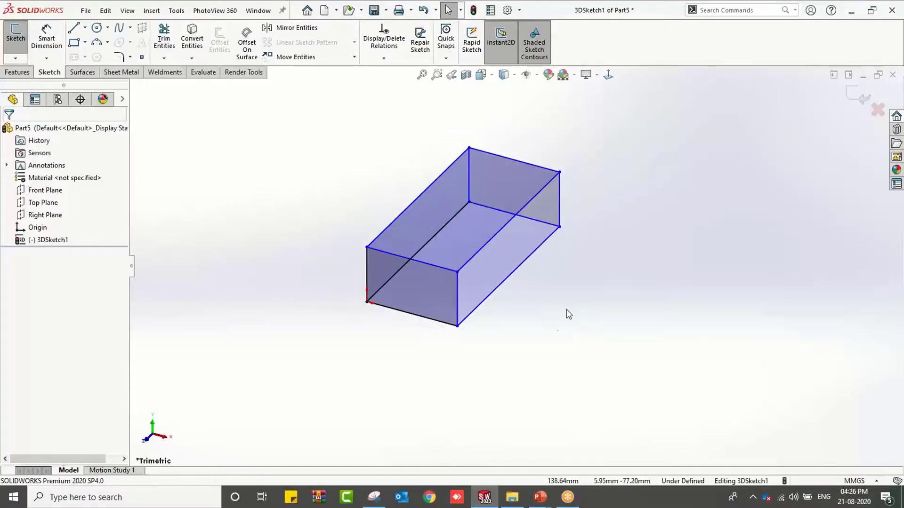
Dimension the base's front edge starting at the origin to 700 mm.
{"action": "right_click_drag", "start_coordinate": [567, 310], "coordinate": [534, 113]}
{"action": "left_click", "coordinate": [428, 319]}
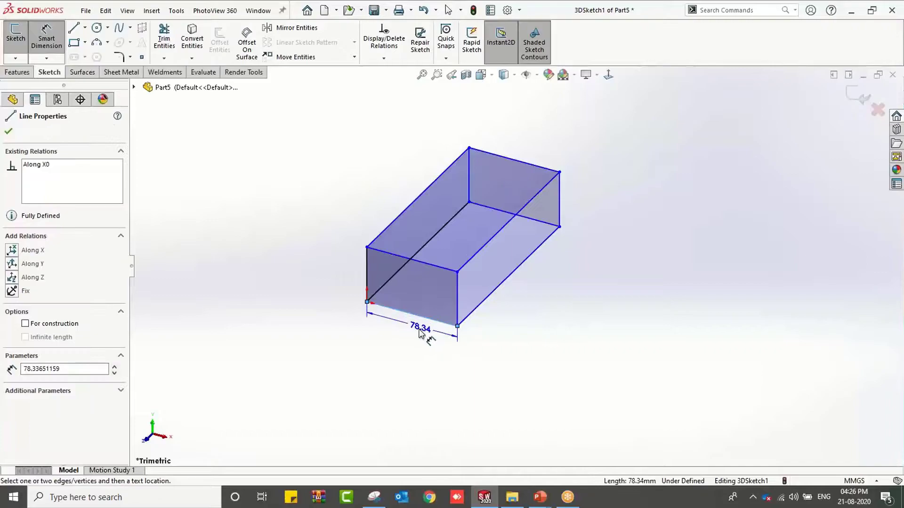
{"action": "left_click", "coordinate": [405, 330]}
{"action": "type", "text": "7"}
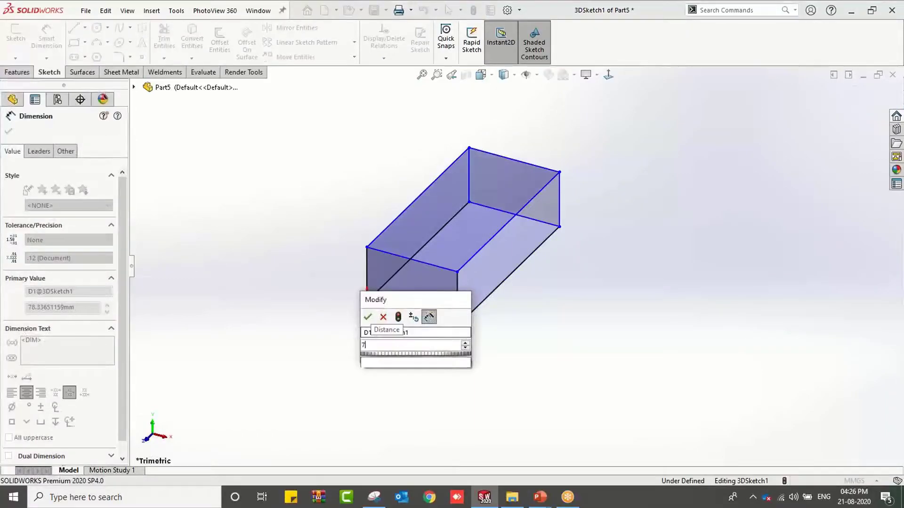
{"action": "type", "text": "00"}
{"action": "key", "text": "Return"}
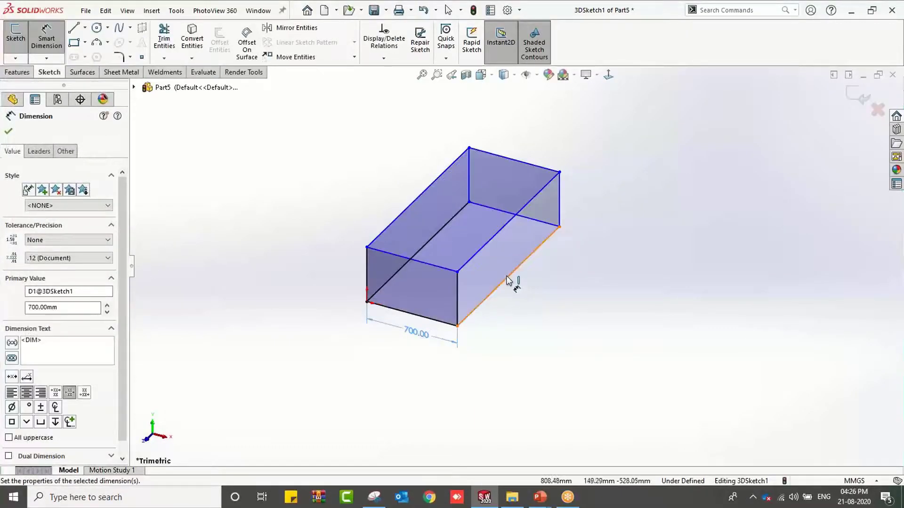
Dimension the long base edge opposite the origin side to 900 mm.
{"action": "left_click", "coordinate": [510, 276]}
{"action": "left_click", "coordinate": [530, 306]}
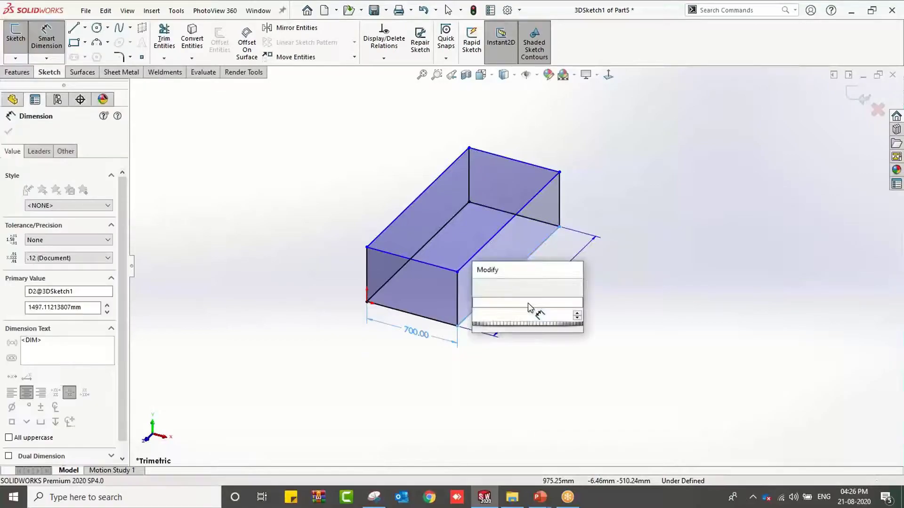
{"action": "type", "text": "900"}
{"action": "key", "text": "Return"}
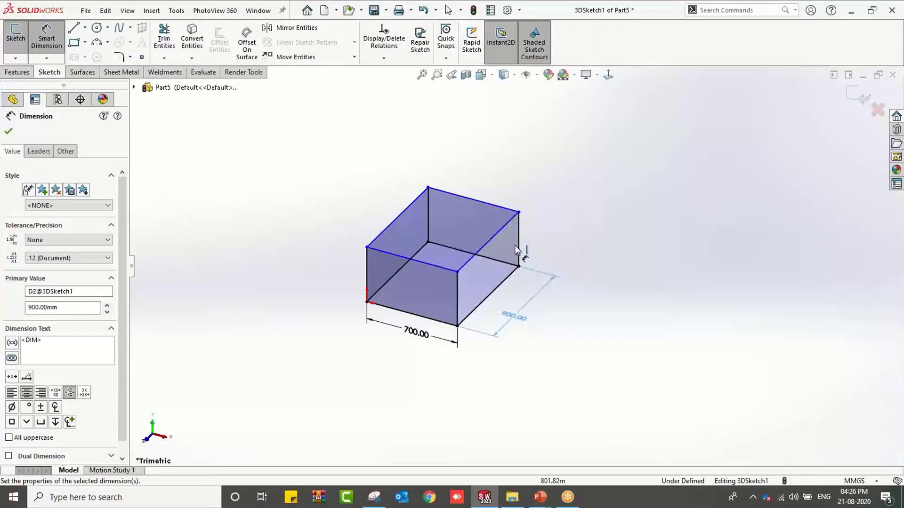
Dimension the rear upright farthest from the origin to 300 mm.
{"action": "left_click", "coordinate": [518, 248]}
{"action": "left_click", "coordinate": [540, 250]}
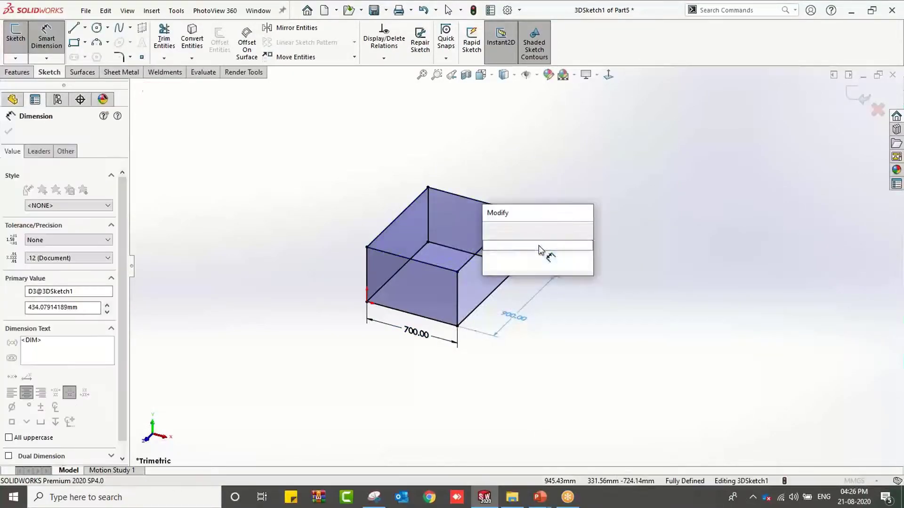
{"action": "type", "text": "300"}
{"action": "key", "text": "Return"}
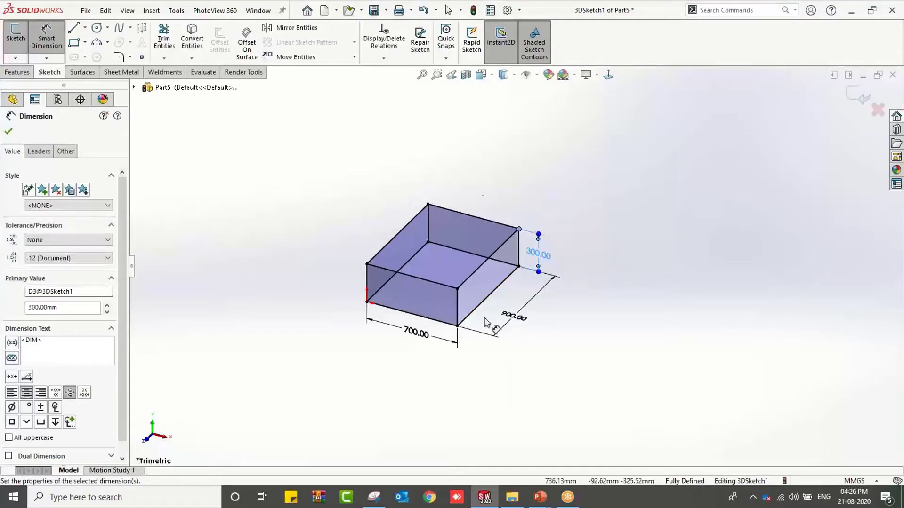
Switch to the Snipping Tool to check the dimensioned reference picture, and return to the box sketch for comparison.
{"action": "scroll", "coordinate": [466, 362], "scroll_direction": "down", "scroll_amount": 5}
{"action": "left_click", "coordinate": [374, 497]}
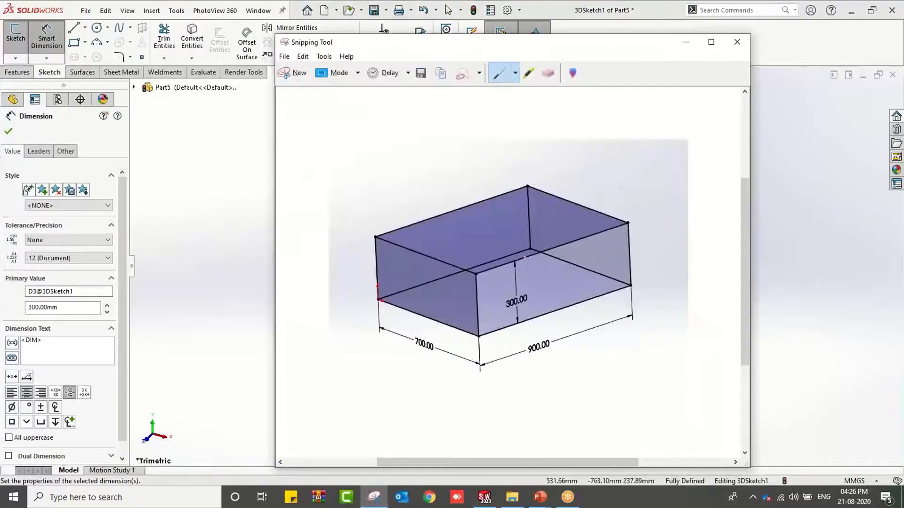
{"action": "left_click", "coordinate": [686, 41]}
{"action": "scroll", "coordinate": [570, 353], "scroll_direction": "up", "scroll_amount": 3}
{"action": "middle_click_drag", "start_coordinate": [571, 353], "coordinate": [453, 238]}
{"action": "left_click", "coordinate": [307, 141]}
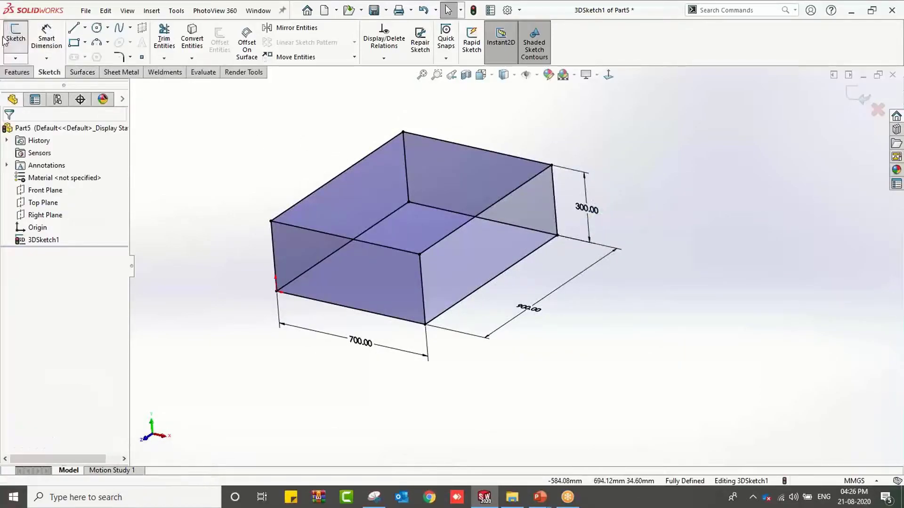
Exit the 3D sketch and add a Weldment feature to the part.
{"action": "left_click", "coordinate": [159, 73]}
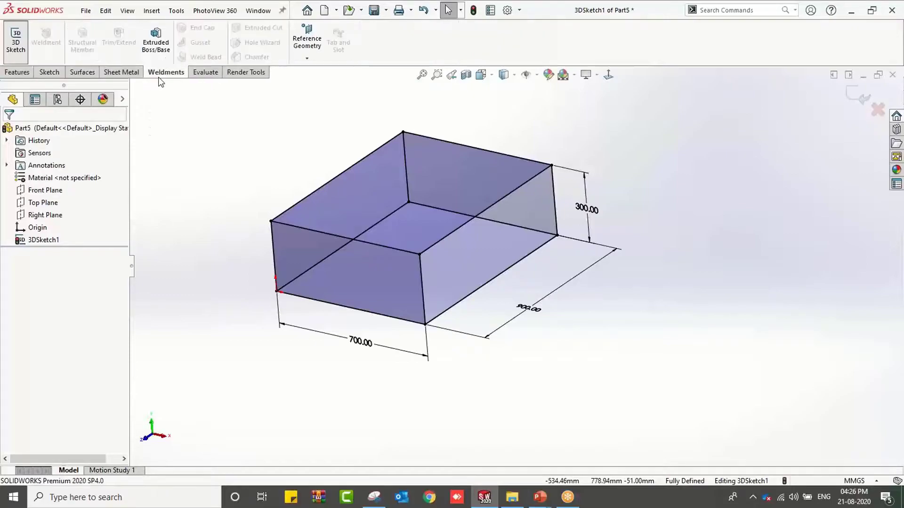
{"action": "left_click", "coordinate": [16, 41]}
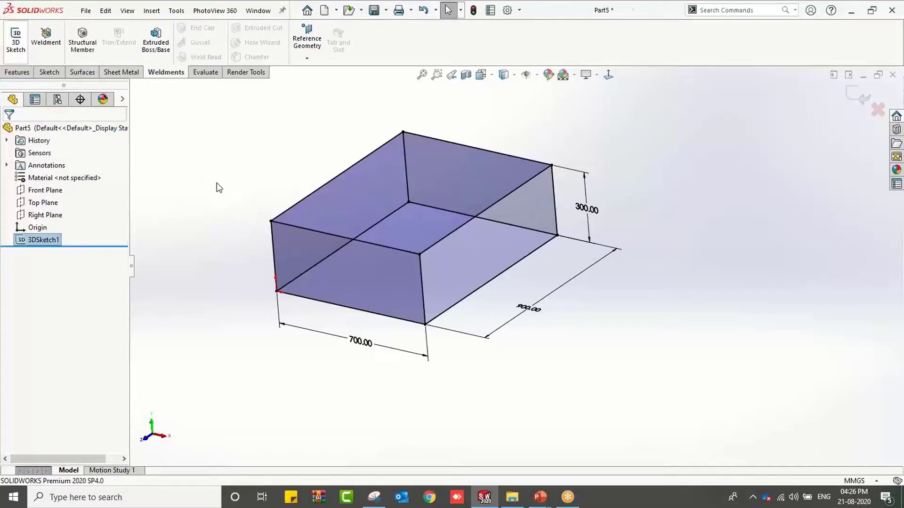
{"action": "mouse_move", "coordinate": [369, 259]}
{"action": "middle_mouse_down"}
{"action": "mouse_move", "coordinate": [385, 258]}
{"action": "mouse_move", "coordinate": [359, 276]}
{"action": "middle_mouse_up"}
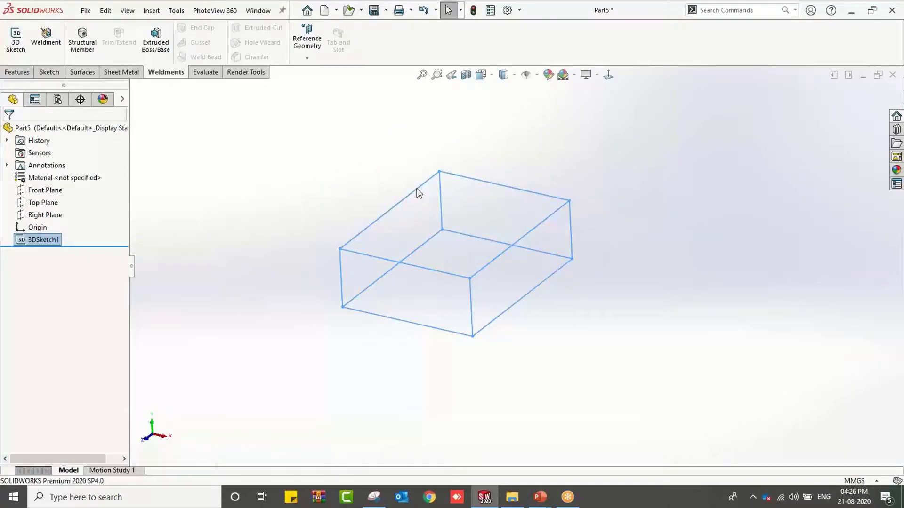
{"action": "left_click", "coordinate": [55, 49]}
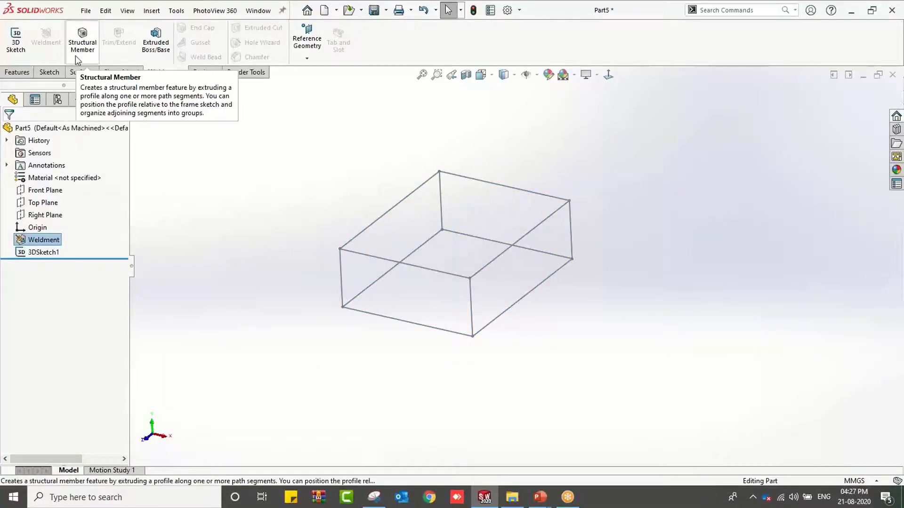
Start a Structural Member with the ansi inch standard, c channel type and size C3x5.
{"action": "left_click", "coordinate": [76, 53]}
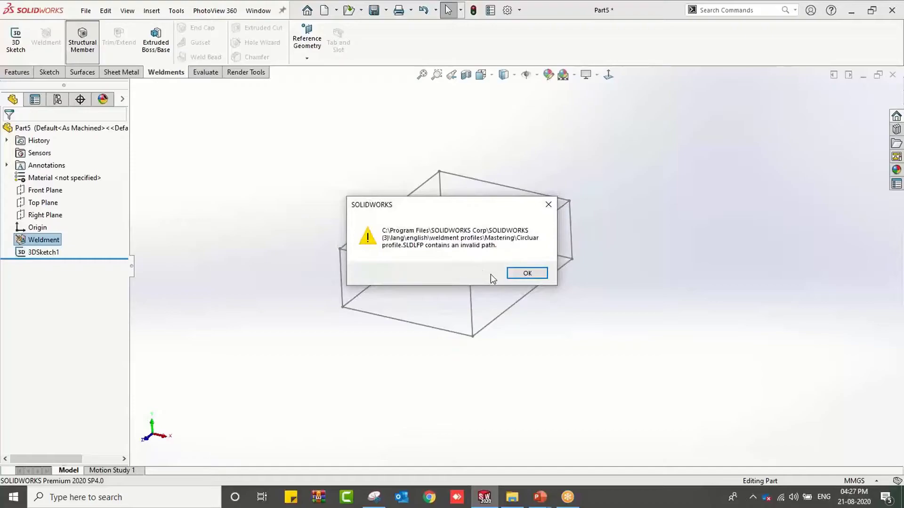
{"action": "left_click", "coordinate": [522, 274]}
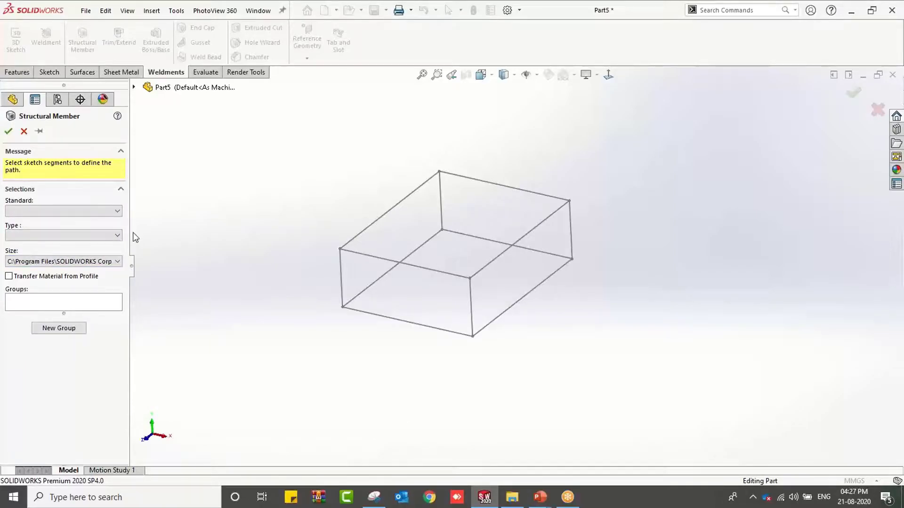
{"action": "left_click", "coordinate": [115, 236]}
{"action": "left_click", "coordinate": [113, 236]}
{"action": "left_click", "coordinate": [111, 210]}
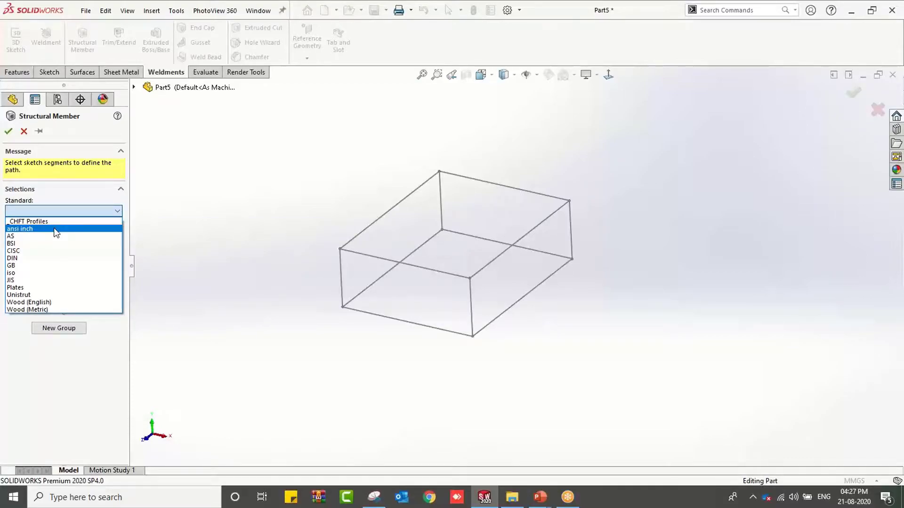
{"action": "left_click", "coordinate": [56, 230]}
{"action": "left_click", "coordinate": [94, 235]}
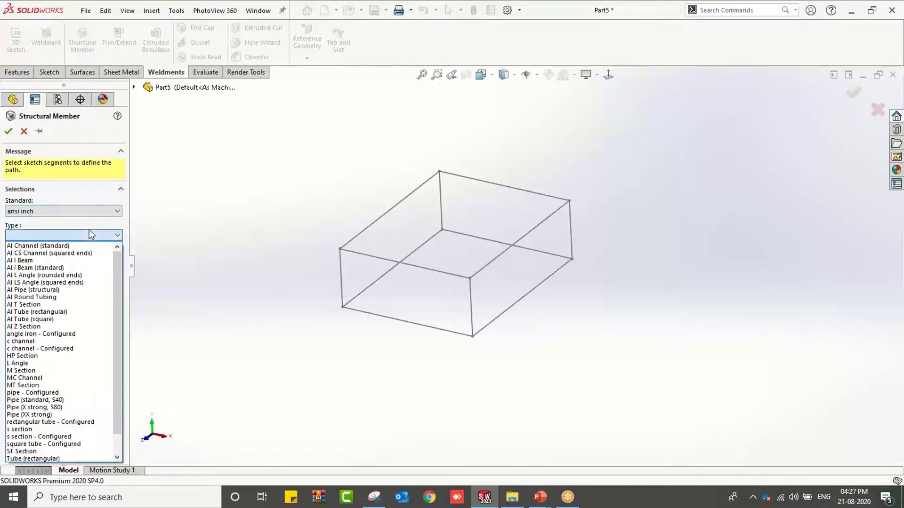
{"action": "left_click", "coordinate": [28, 341]}
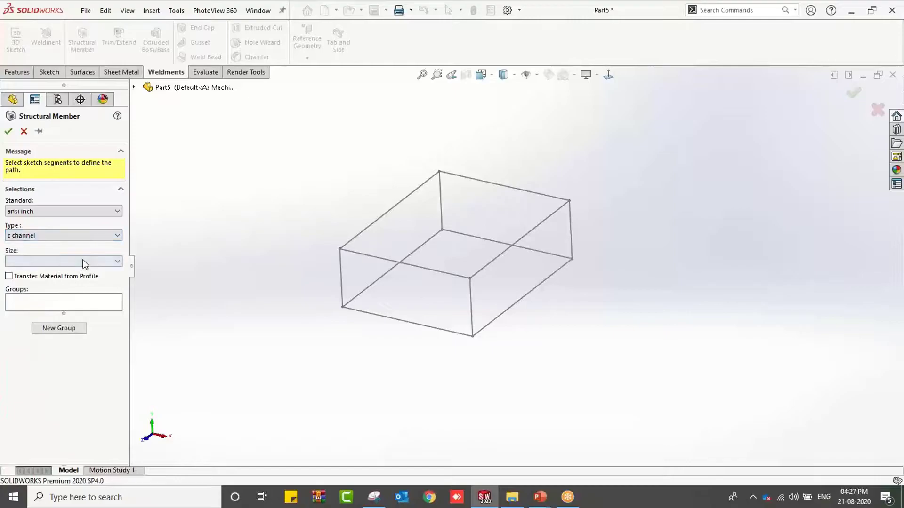
{"action": "left_click", "coordinate": [88, 259]}
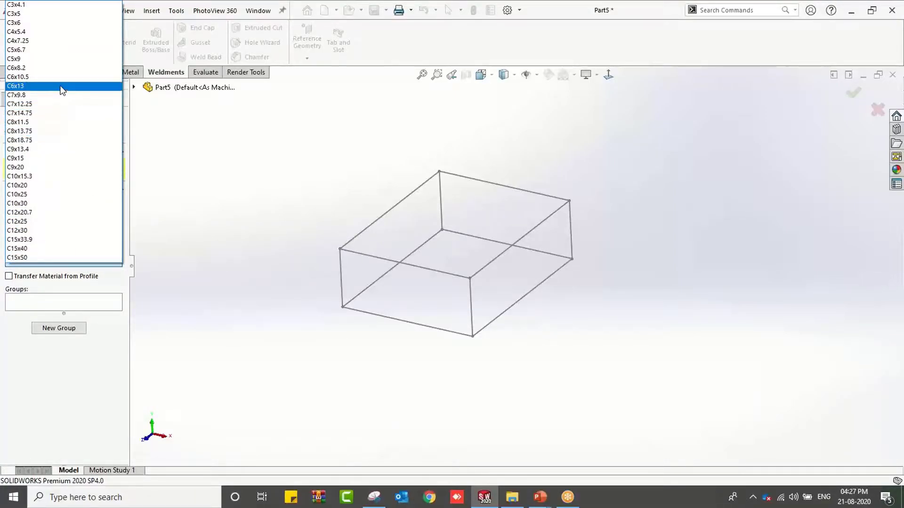
{"action": "left_click", "coordinate": [39, 14]}
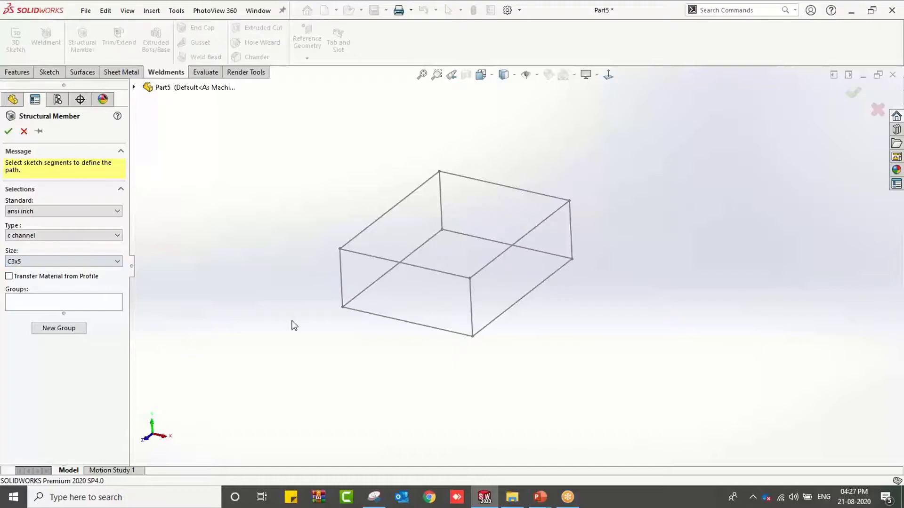
Select the origin-side long base edge as the first group's path and locate the channel profile by its lower outer corner.
{"action": "mouse_move", "coordinate": [236, 348]}
{"action": "middle_mouse_down"}
{"action": "mouse_move", "coordinate": [290, 326]}
{"action": "mouse_move", "coordinate": [336, 324]}
{"action": "middle_mouse_up"}
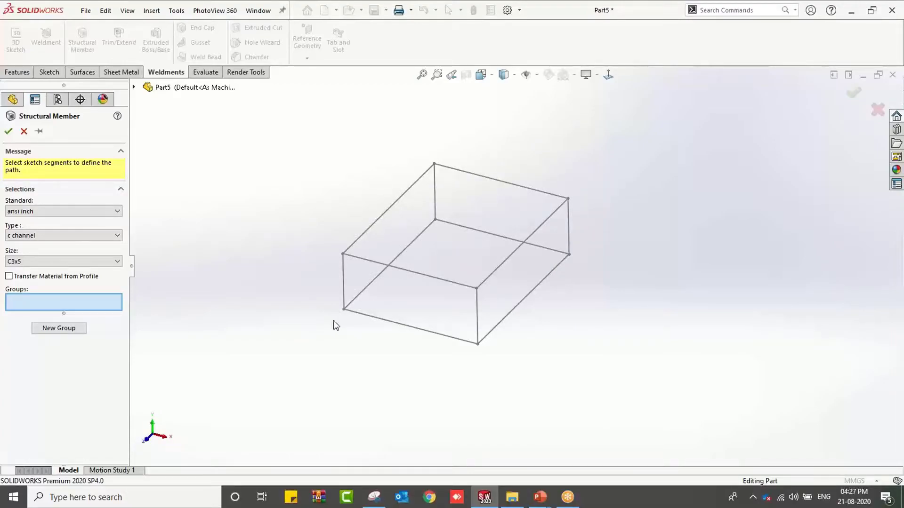
{"action": "left_click", "coordinate": [363, 312]}
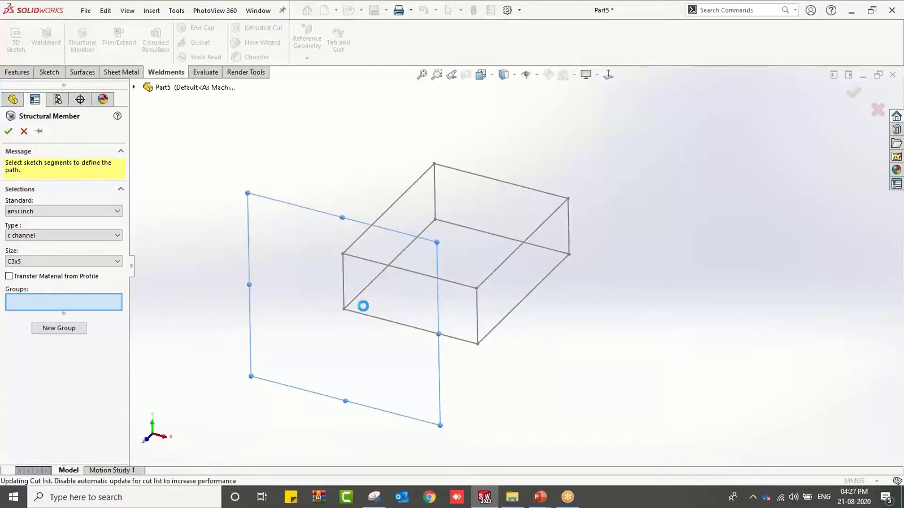
{"action": "scroll", "coordinate": [370, 321], "scroll_direction": "down", "scroll_amount": 10}
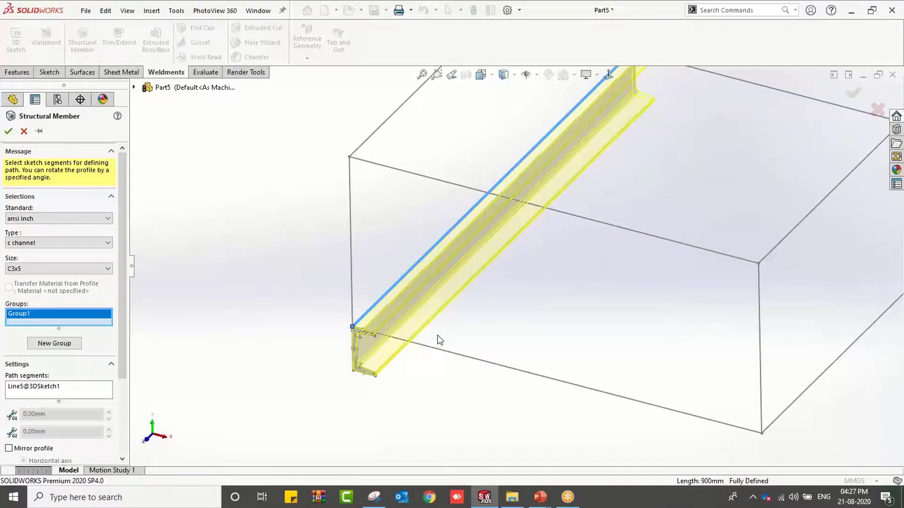
{"action": "scroll", "coordinate": [417, 330], "scroll_direction": "down", "scroll_amount": 4}
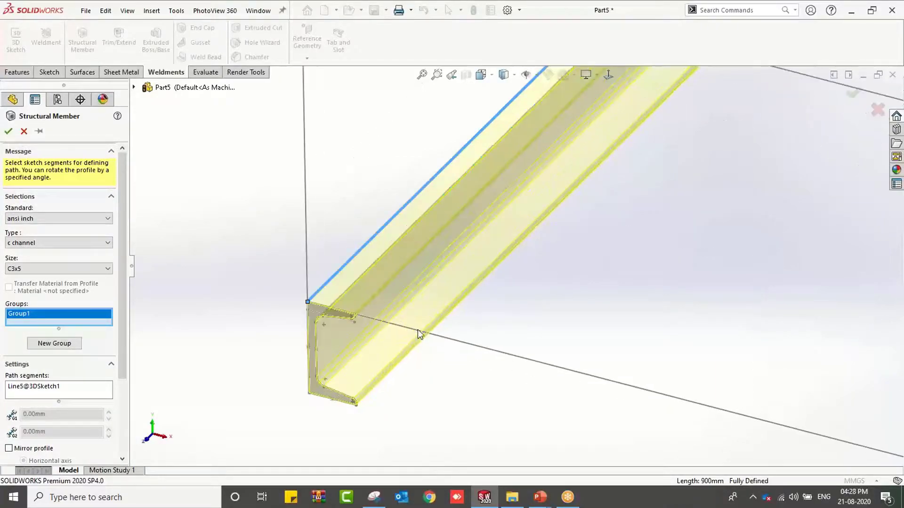
{"action": "left_click_drag", "start_coordinate": [123, 346], "coordinate": [124, 421]}
{"action": "left_click", "coordinate": [59, 451]}
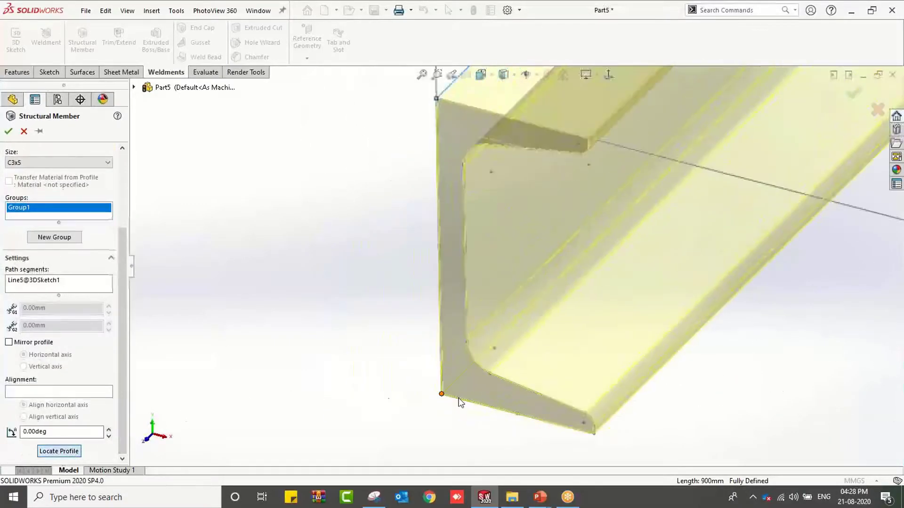
{"action": "left_click", "coordinate": [442, 395]}
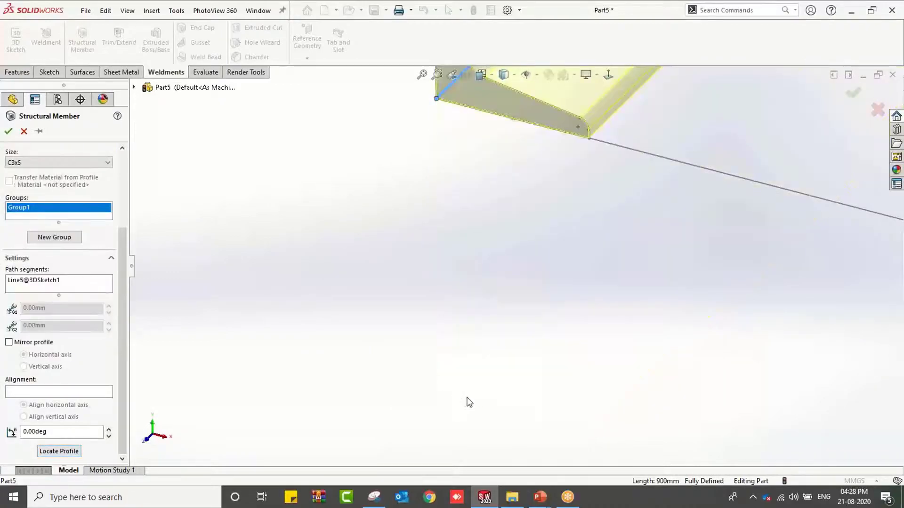
Add the other three base edges to the first group to close the channel frame around the base.
{"action": "scroll", "coordinate": [641, 197], "scroll_direction": "down", "scroll_amount": 3}
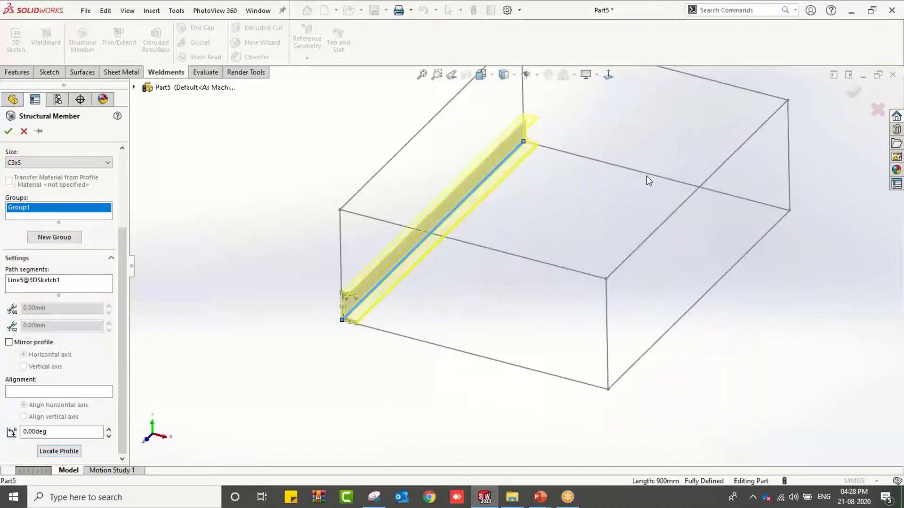
{"action": "left_click", "coordinate": [645, 171]}
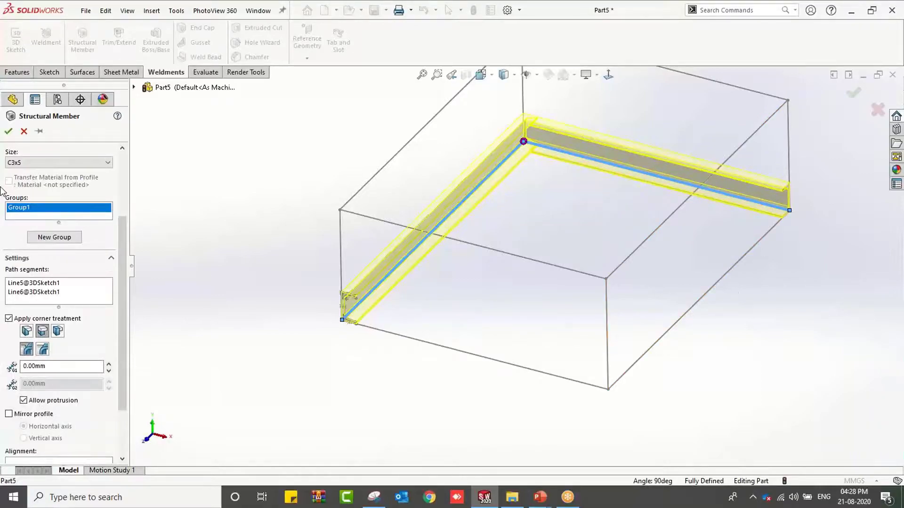
{"action": "left_click", "coordinate": [658, 350]}
{"action": "left_click", "coordinate": [570, 380]}
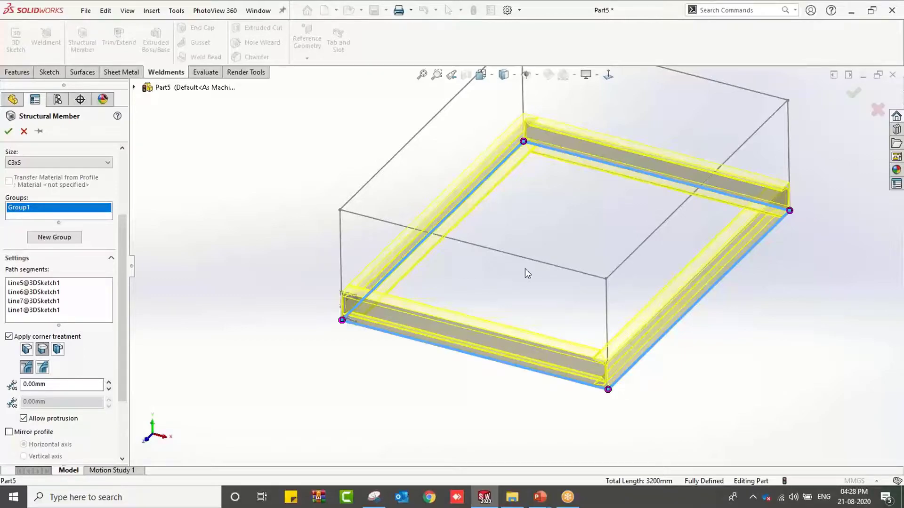
Start a second member group and select the four upper edges of the box to close the C3x5 channel frame around its top.
{"action": "mouse_move", "coordinate": [536, 264]}
{"action": "middle_mouse_down"}
{"action": "mouse_move", "coordinate": [537, 246]}
{"action": "mouse_move", "coordinate": [521, 248]}
{"action": "mouse_move", "coordinate": [551, 274]}
{"action": "middle_mouse_up"}
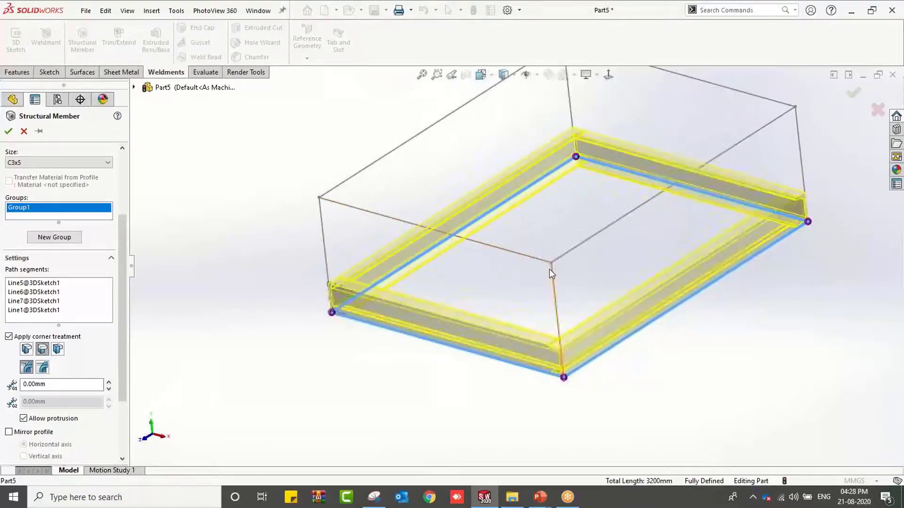
{"action": "scroll", "coordinate": [561, 271], "scroll_direction": "up", "scroll_amount": 2}
{"action": "scroll", "coordinate": [587, 200], "scroll_direction": "down", "scroll_amount": 2}
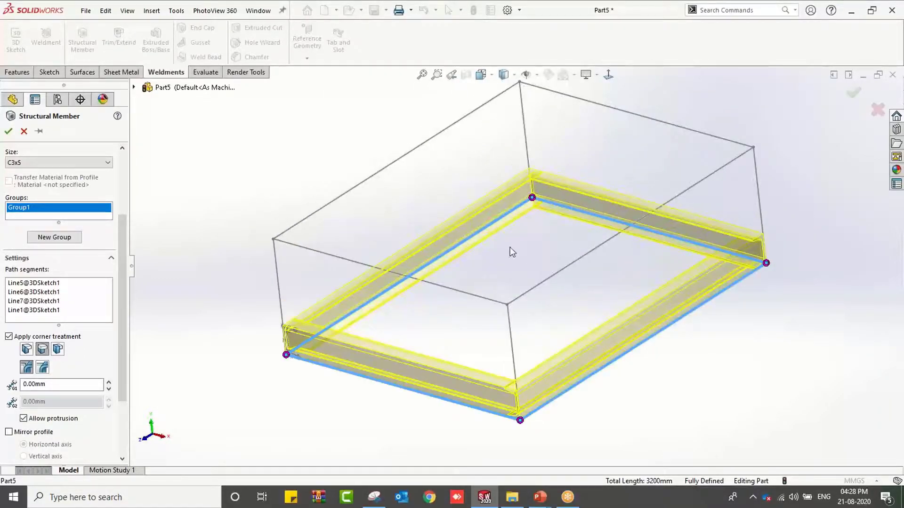
{"action": "middle_click_drag", "start_coordinate": [512, 251], "coordinate": [452, 272]}
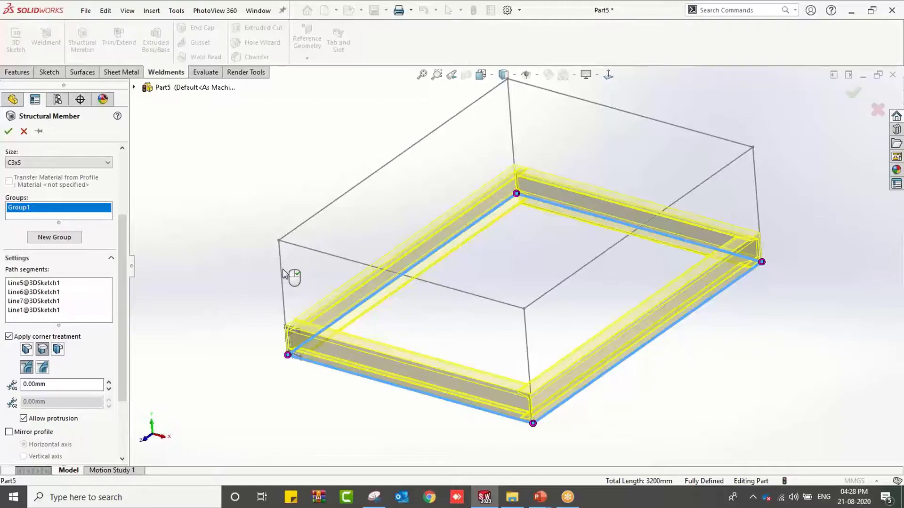
{"action": "left_click", "coordinate": [68, 237]}
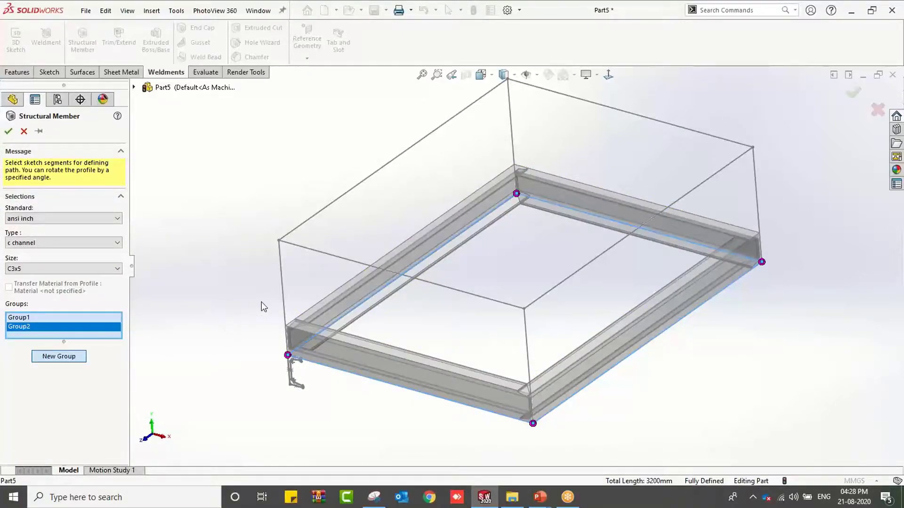
{"action": "left_click", "coordinate": [374, 173]}
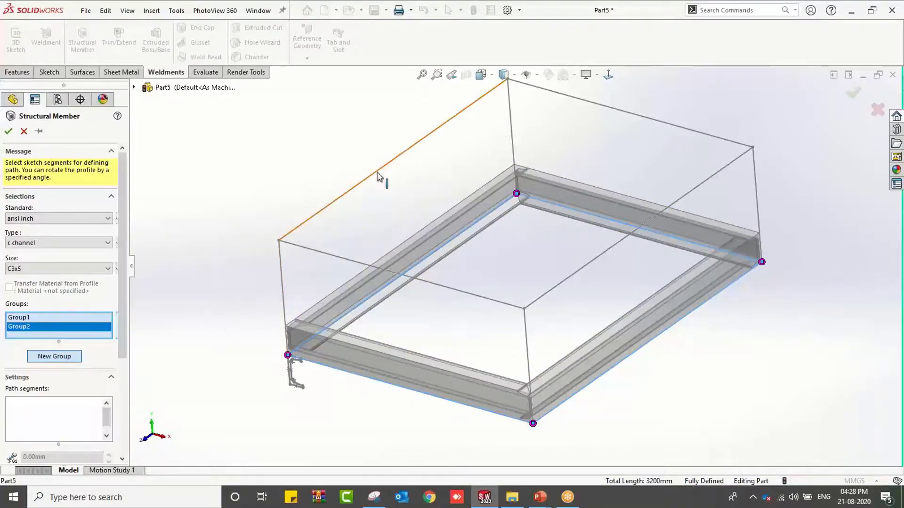
{"action": "left_click", "coordinate": [560, 95]}
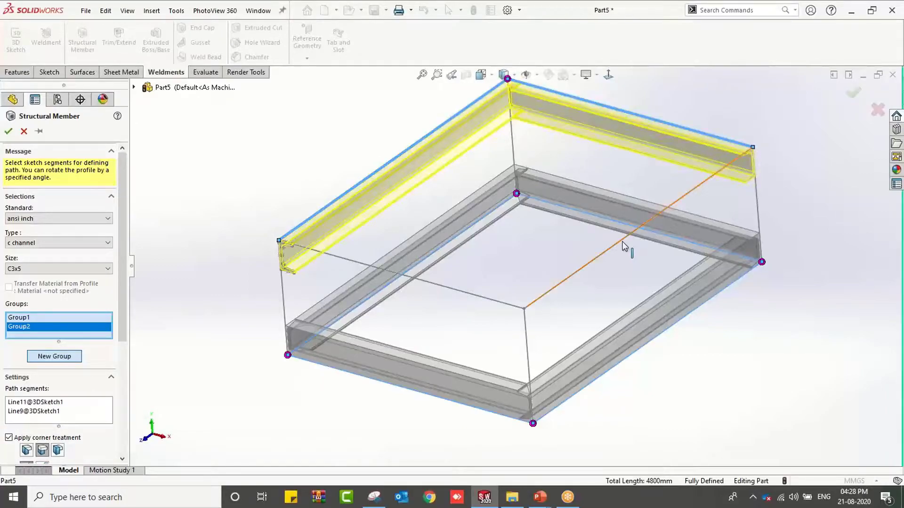
{"action": "left_click", "coordinate": [623, 243]}
{"action": "left_click", "coordinate": [507, 303]}
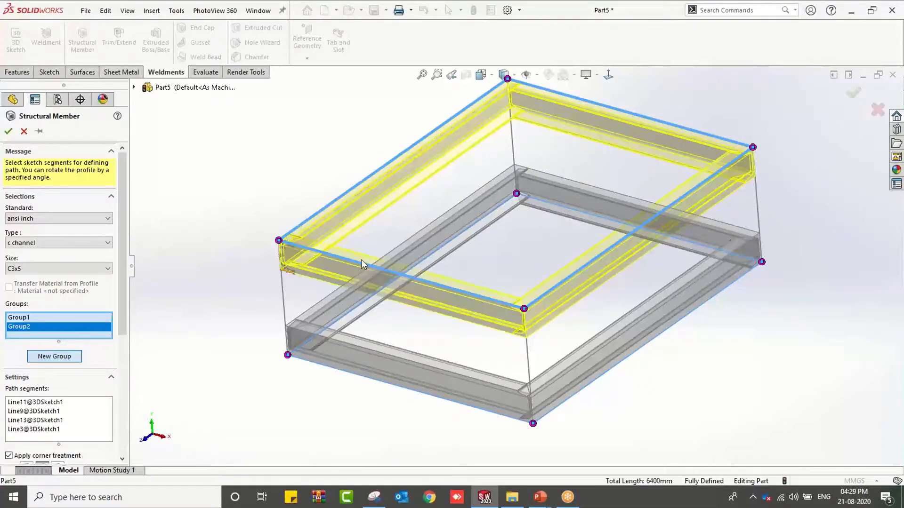
Create a third group on the front-left vertical edge and locate the channel profile by the outer corner at the web's opposite end.
{"action": "left_click", "coordinate": [58, 357]}
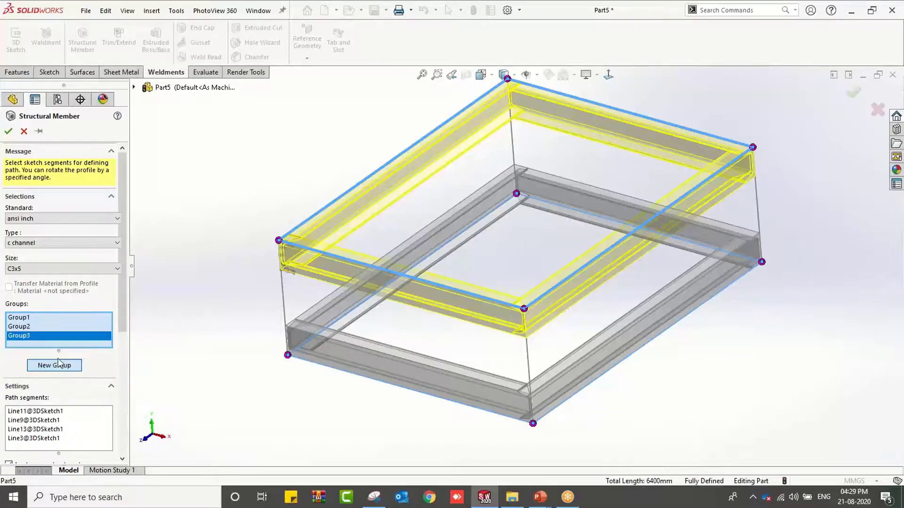
{"action": "left_click", "coordinate": [286, 297]}
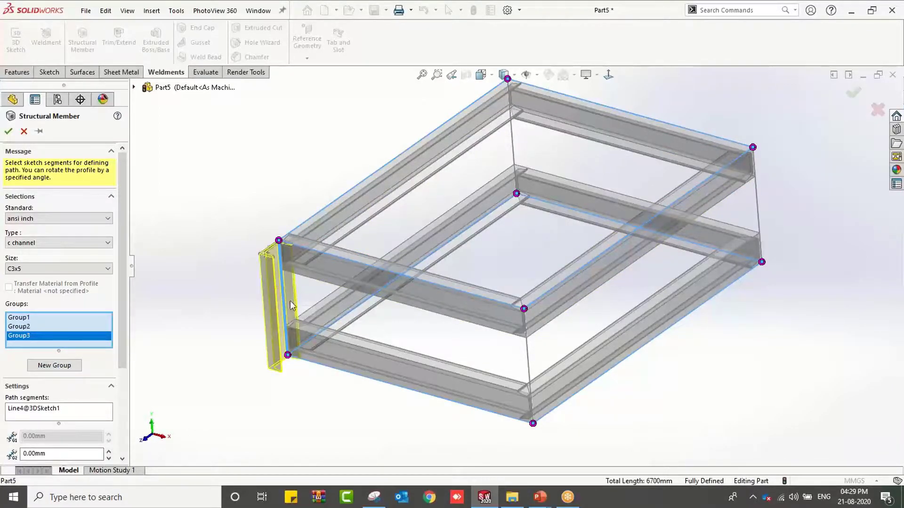
{"action": "left_click_drag", "start_coordinate": [122, 353], "coordinate": [123, 455]}
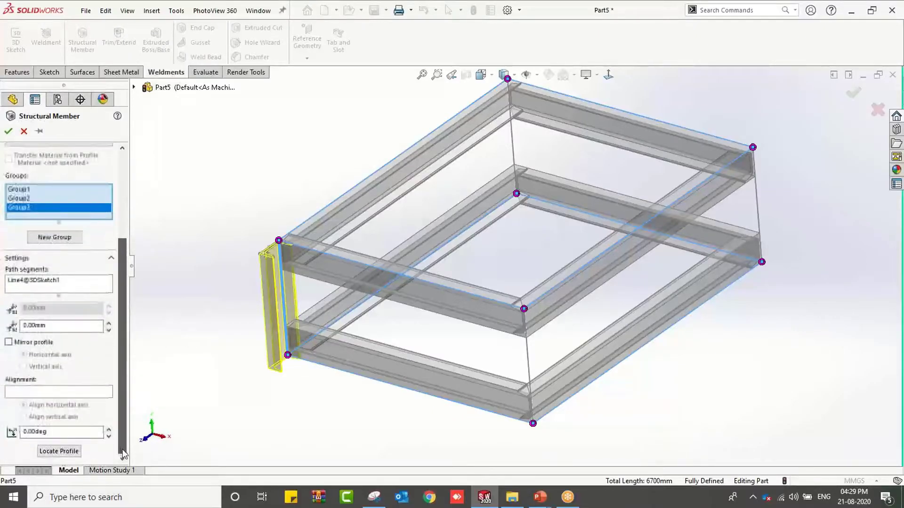
{"action": "left_click", "coordinate": [59, 451]}
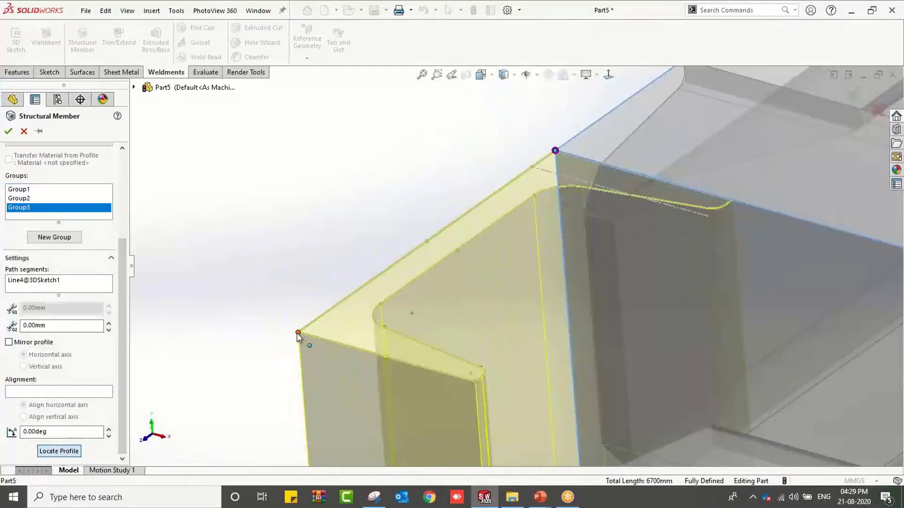
{"action": "left_click", "coordinate": [297, 334]}
{"action": "scroll", "coordinate": [540, 293], "scroll_direction": "up", "scroll_amount": 8}
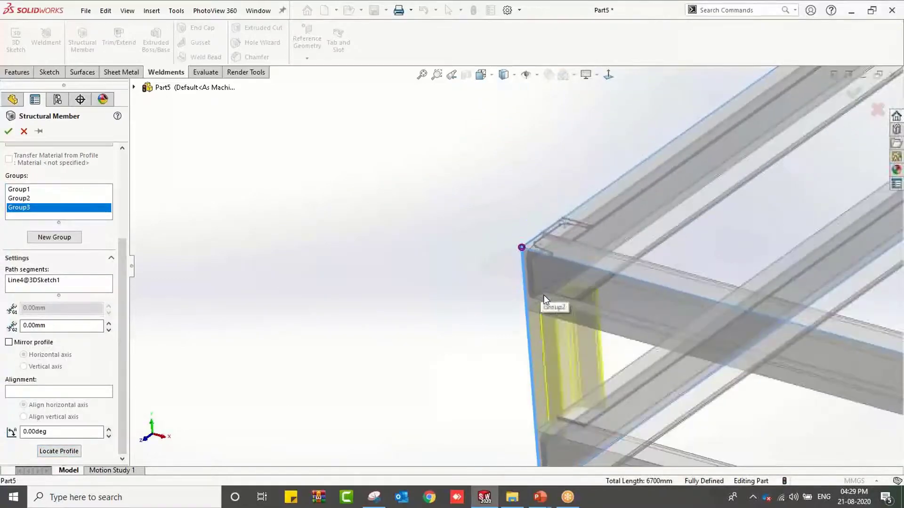
{"action": "scroll", "coordinate": [544, 295], "scroll_direction": "up", "scroll_amount": 5}
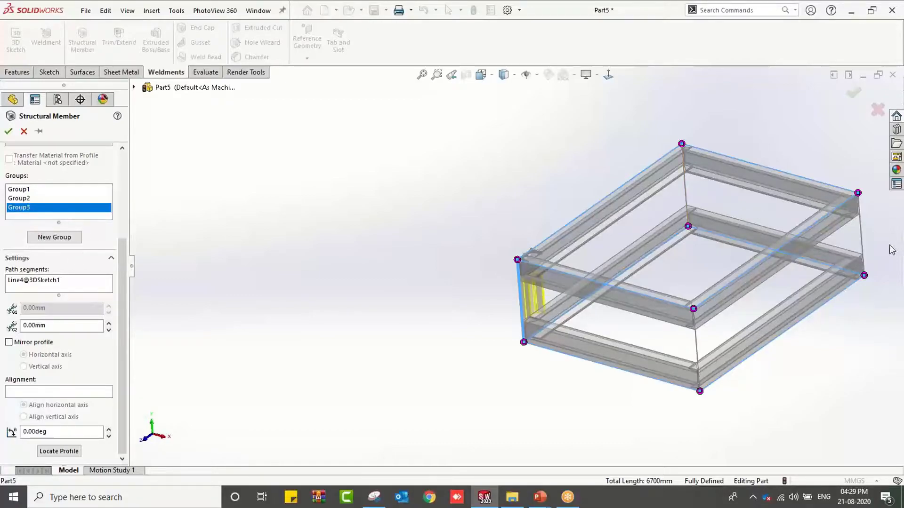
Try adding the front-right vertical edge to the third group and inspect how its channel meets the base frame.
{"action": "middle_click_drag", "start_coordinate": [702, 349], "coordinate": [567, 304]}
{"action": "scroll", "coordinate": [551, 278], "scroll_direction": "down", "scroll_amount": 3}
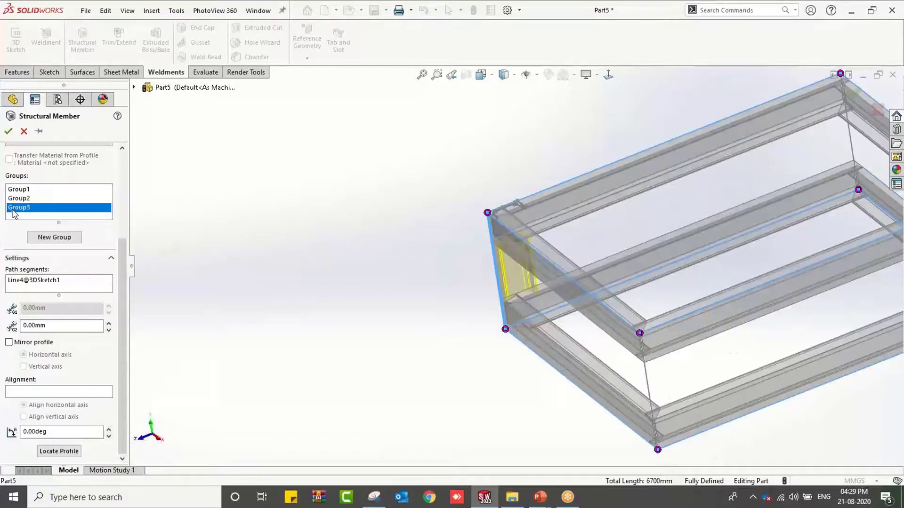
{"action": "left_click", "coordinate": [651, 387]}
{"action": "middle_click_drag", "start_coordinate": [690, 383], "coordinate": [720, 397]}
{"action": "scroll", "coordinate": [719, 433], "scroll_direction": "down", "scroll_amount": 5}
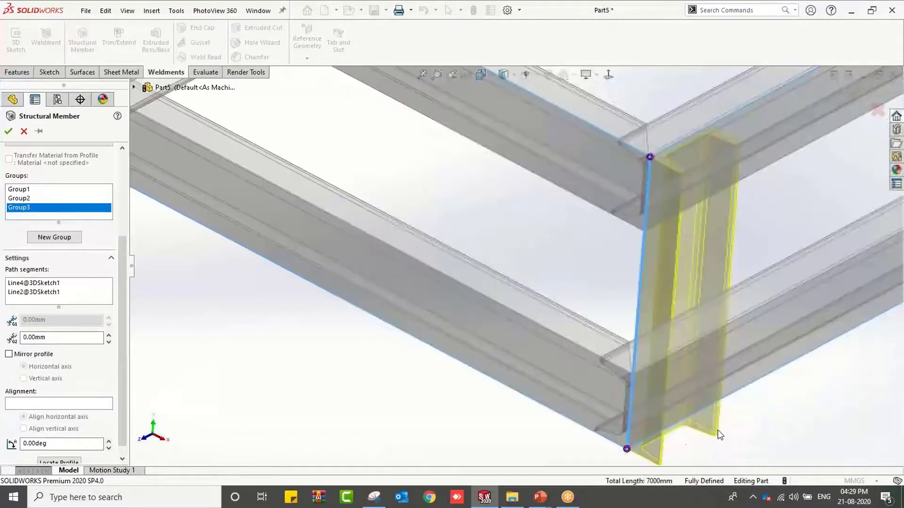
{"action": "scroll", "coordinate": [629, 385], "scroll_direction": "up", "scroll_amount": 4}
{"action": "scroll", "coordinate": [343, 228], "scroll_direction": "down", "scroll_amount": 6}
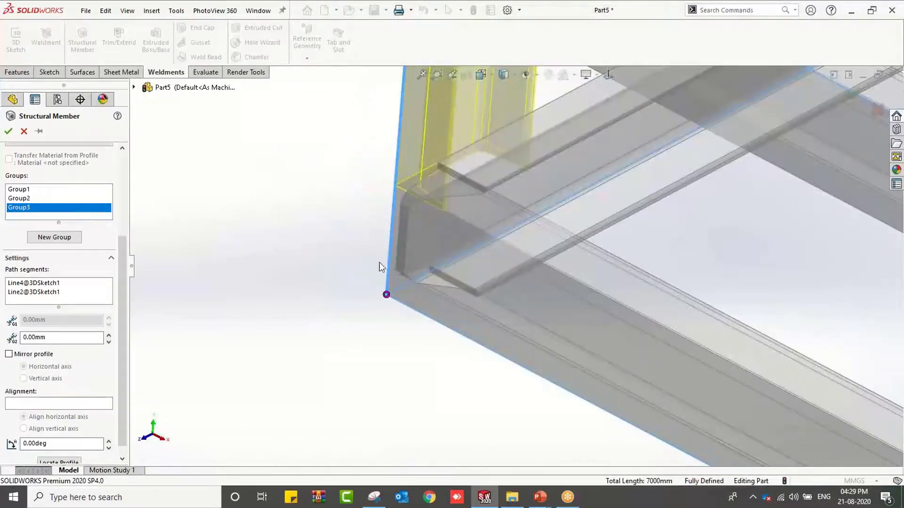
{"action": "scroll", "coordinate": [502, 325], "scroll_direction": "up", "scroll_amount": 8}
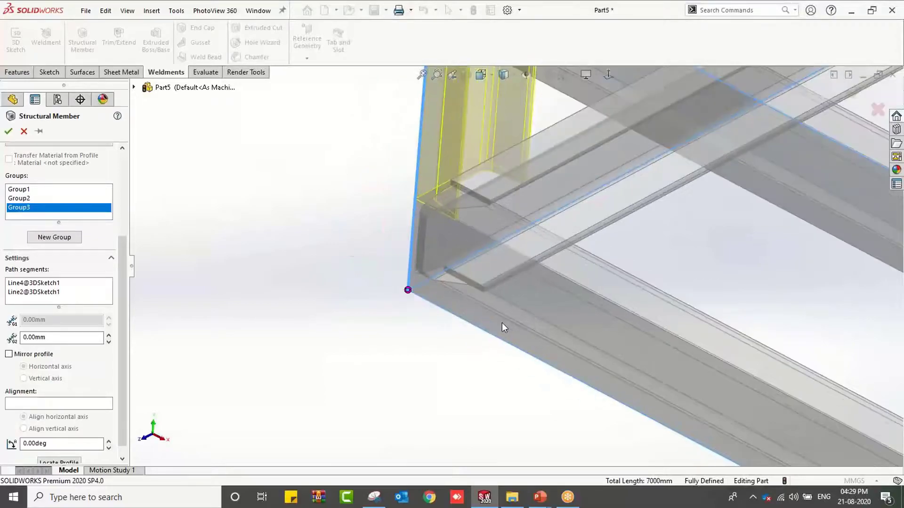
{"action": "scroll", "coordinate": [625, 252], "scroll_direction": "down", "scroll_amount": 3}
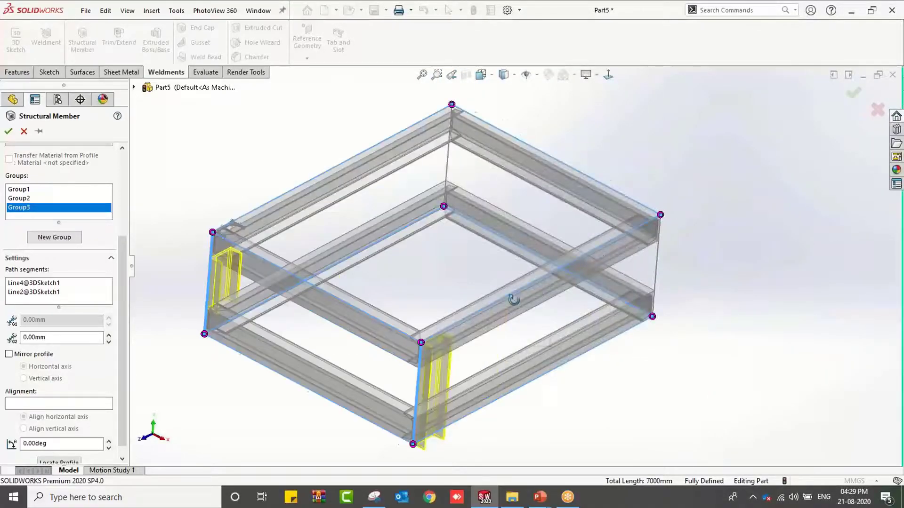
{"action": "middle_click_drag", "start_coordinate": [513, 301], "coordinate": [487, 296]}
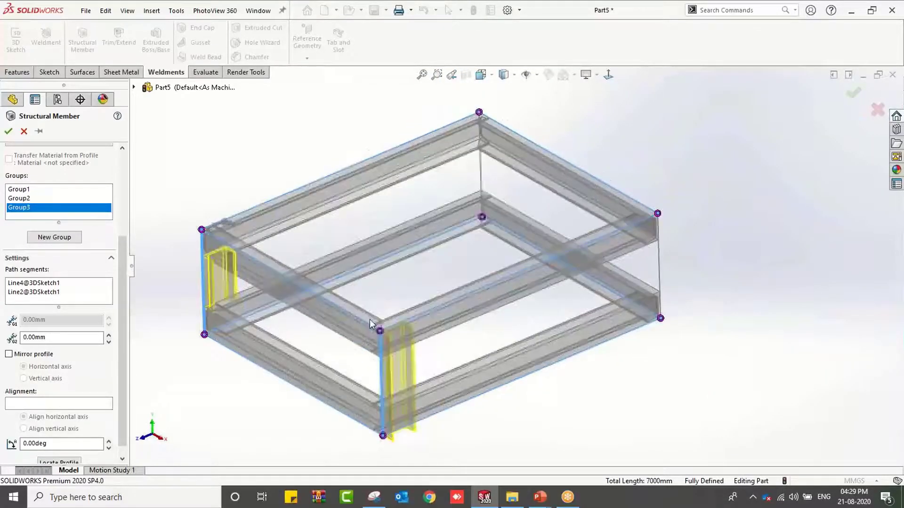
Delete the front-right vertical edge from the third group's path segments.
{"action": "left_click", "coordinate": [45, 292]}
{"action": "right_click", "coordinate": [44, 290]}
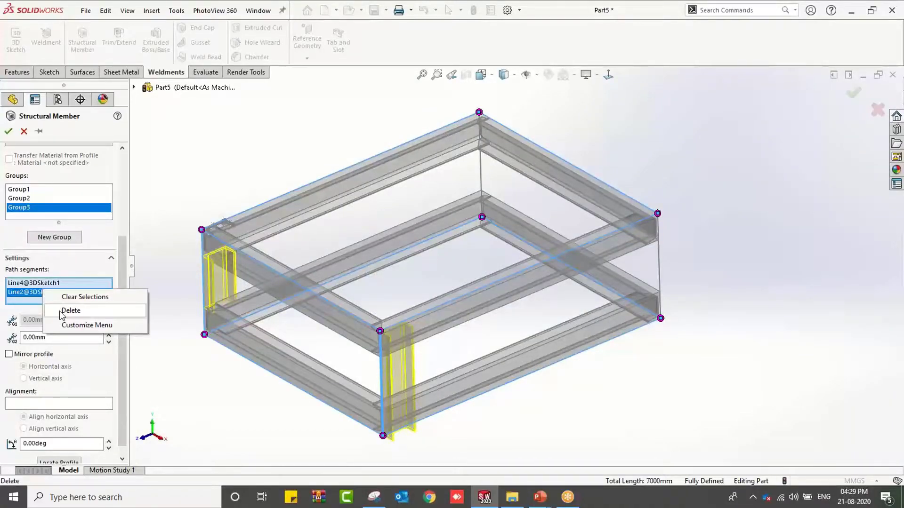
{"action": "left_click", "coordinate": [70, 311]}
Create a fourth group on the front-right vertical edge with the channel profile rotated 180° and located by the web's opposite outer corner.
{"action": "left_click", "coordinate": [54, 237]}
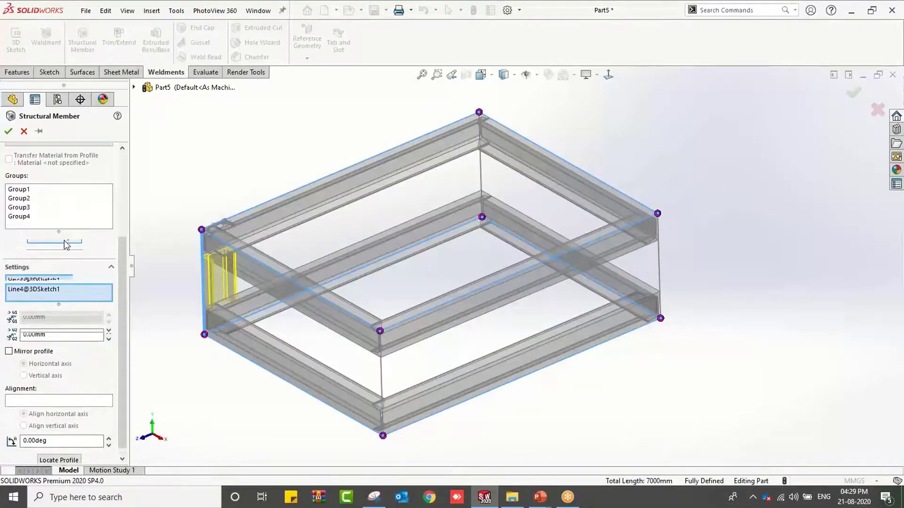
{"action": "left_click", "coordinate": [380, 369]}
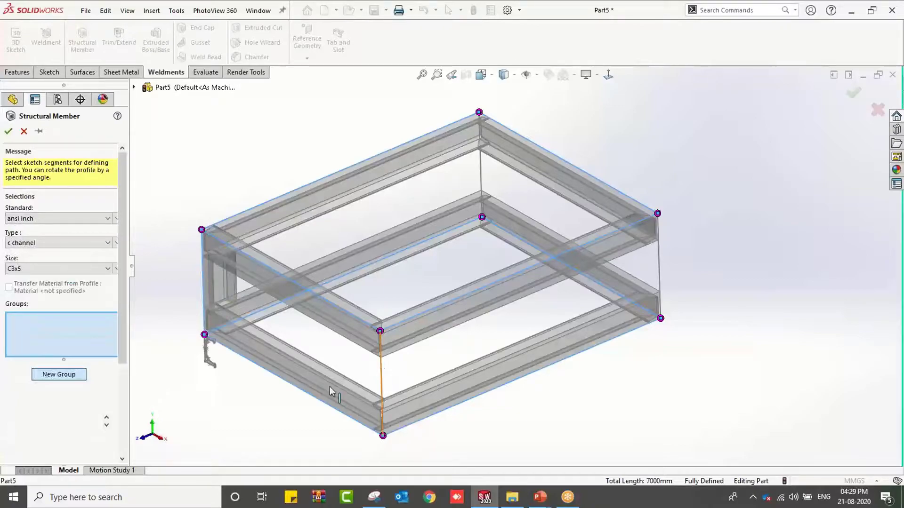
{"action": "scroll", "coordinate": [120, 363], "scroll_direction": "down", "scroll_amount": 3}
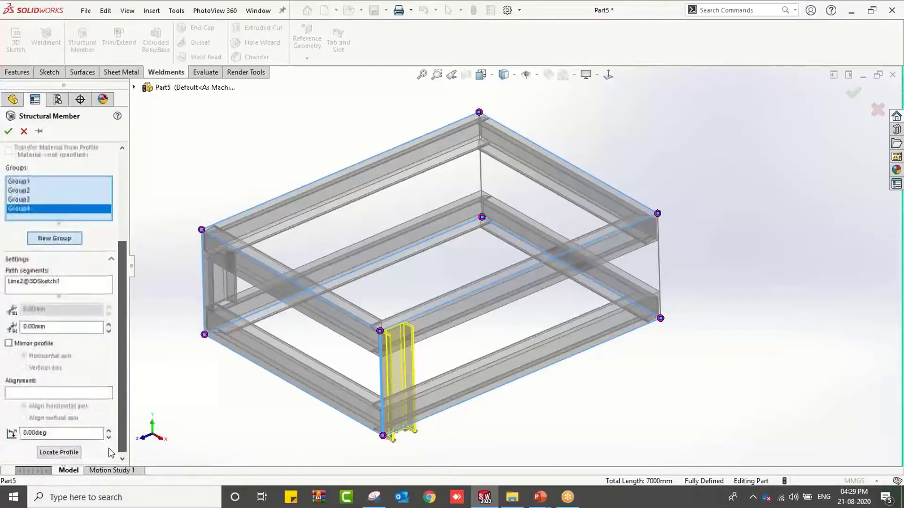
{"action": "left_click", "coordinate": [75, 433]}
{"action": "double_click", "coordinate": [74, 433]}
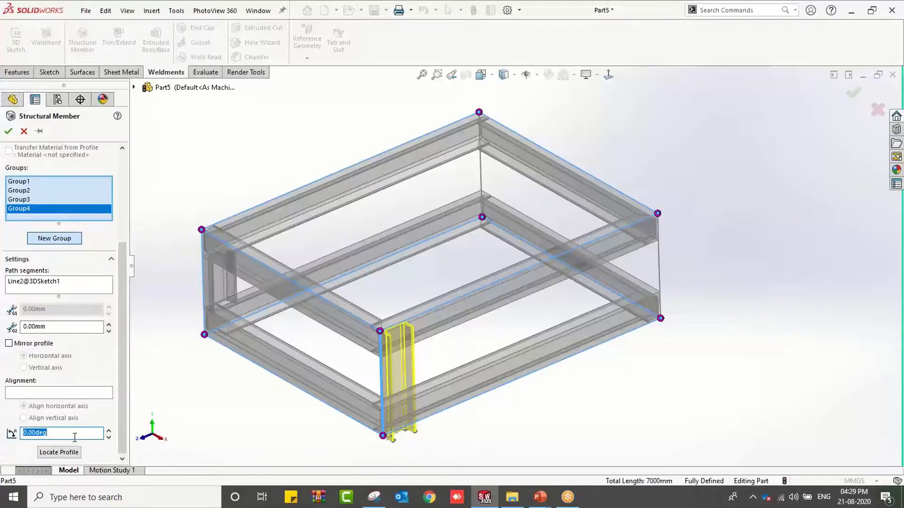
{"action": "type", "text": "180"}
{"action": "key", "text": "Return"}
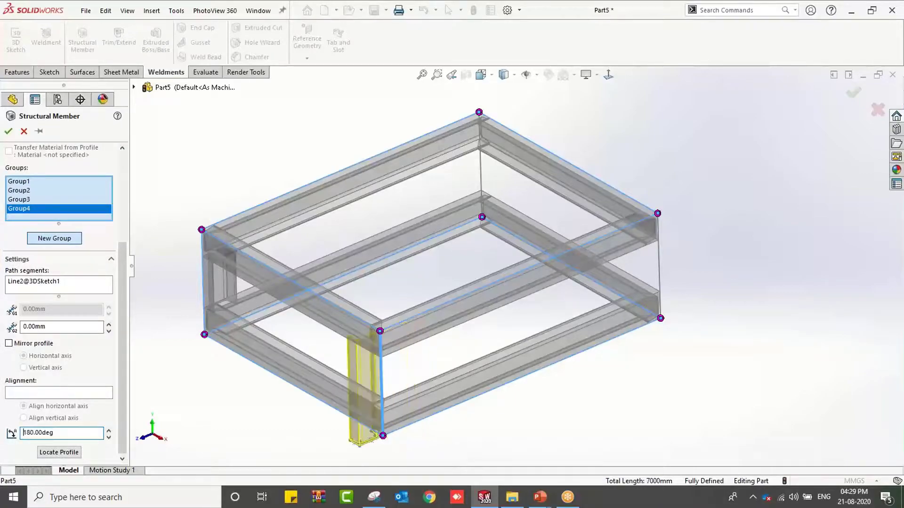
{"action": "left_click", "coordinate": [59, 453]}
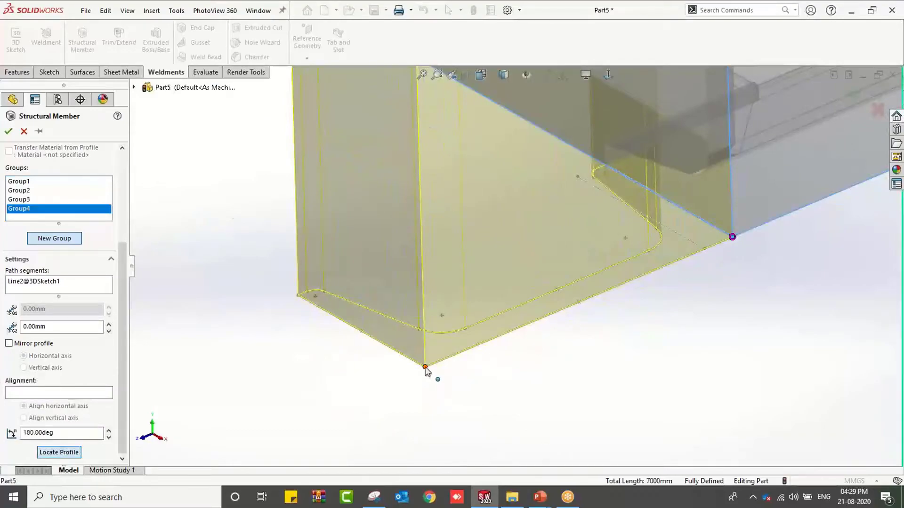
{"action": "left_click", "coordinate": [425, 368]}
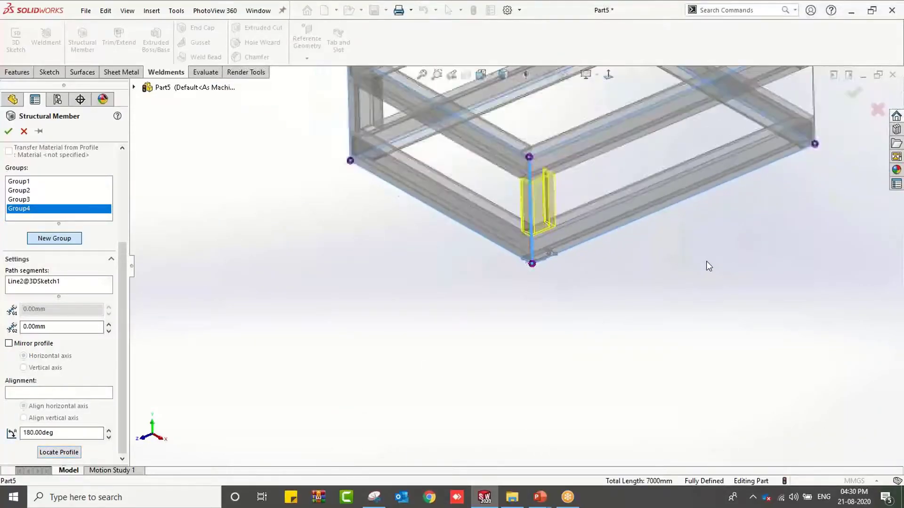
Create a fifth group on the rear-right vertical edge, with the profile rotated 180° and located by the web's opposite outer corner.
{"action": "left_click", "coordinate": [66, 239]}
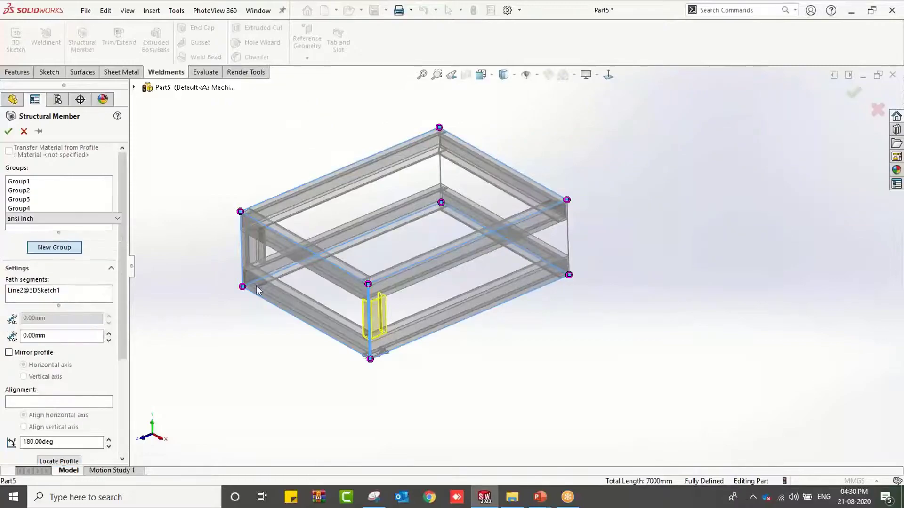
{"action": "left_click", "coordinate": [574, 247]}
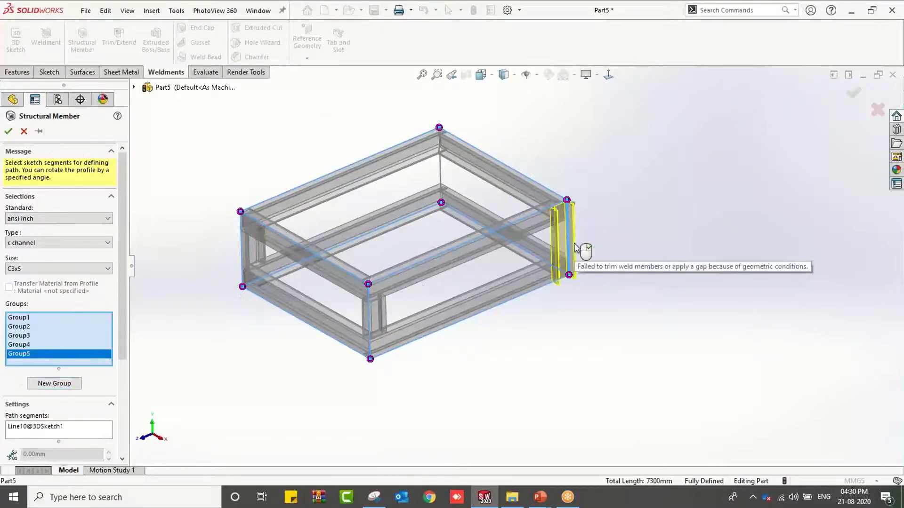
{"action": "scroll", "coordinate": [579, 252], "scroll_direction": "down", "scroll_amount": 2}
{"action": "left_click_drag", "start_coordinate": [121, 349], "coordinate": [120, 434]}
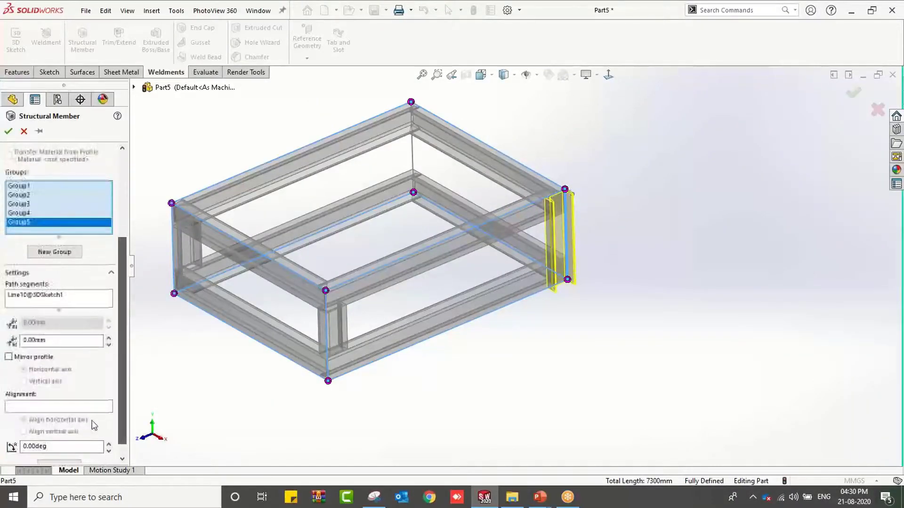
{"action": "double_click", "coordinate": [66, 444]}
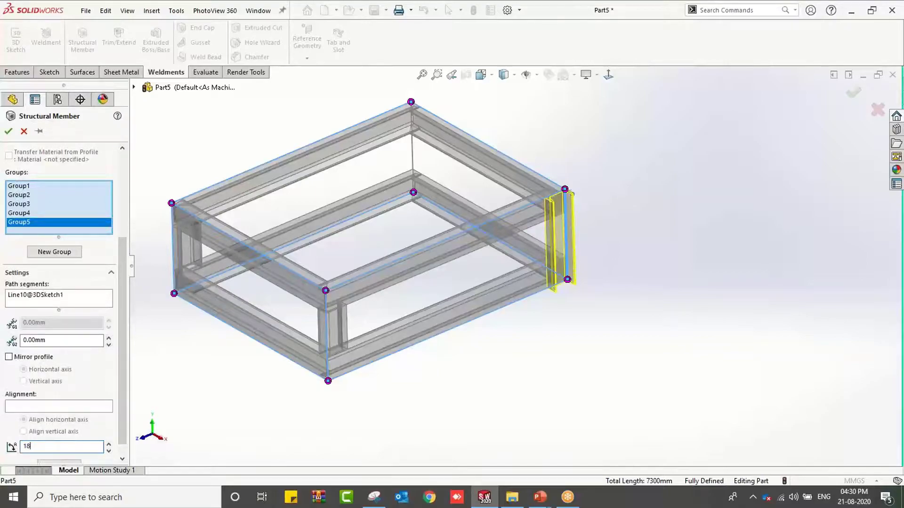
{"action": "type", "text": "180"}
{"action": "key", "text": "Return"}
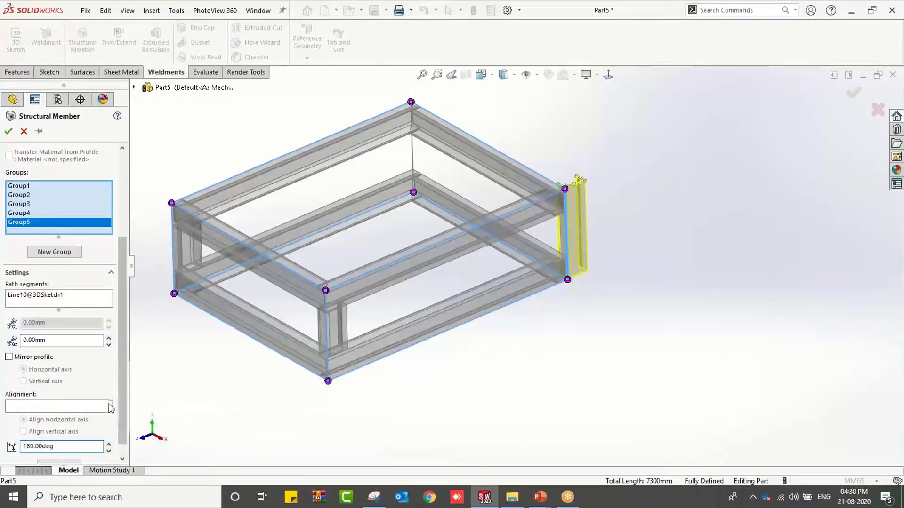
{"action": "scroll", "coordinate": [86, 445], "scroll_direction": "down", "scroll_amount": 1}
{"action": "left_click", "coordinate": [59, 451]}
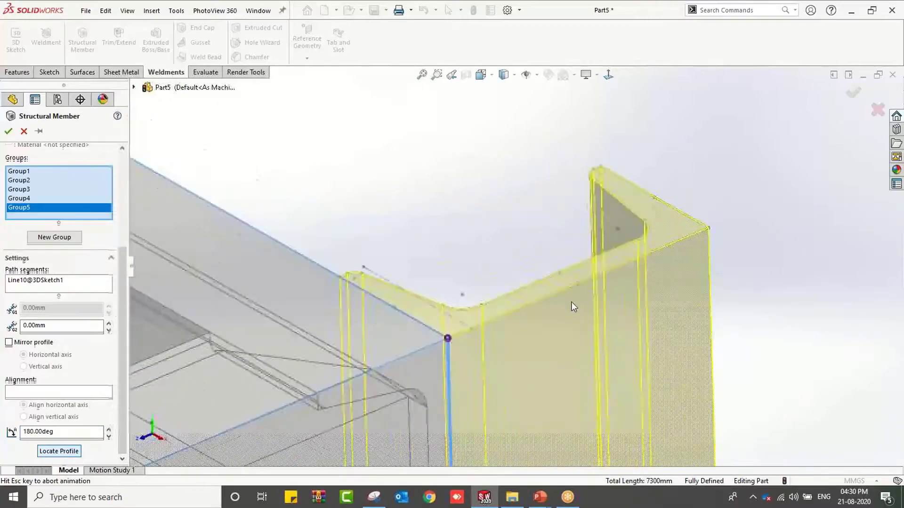
{"action": "left_click", "coordinate": [731, 236]}
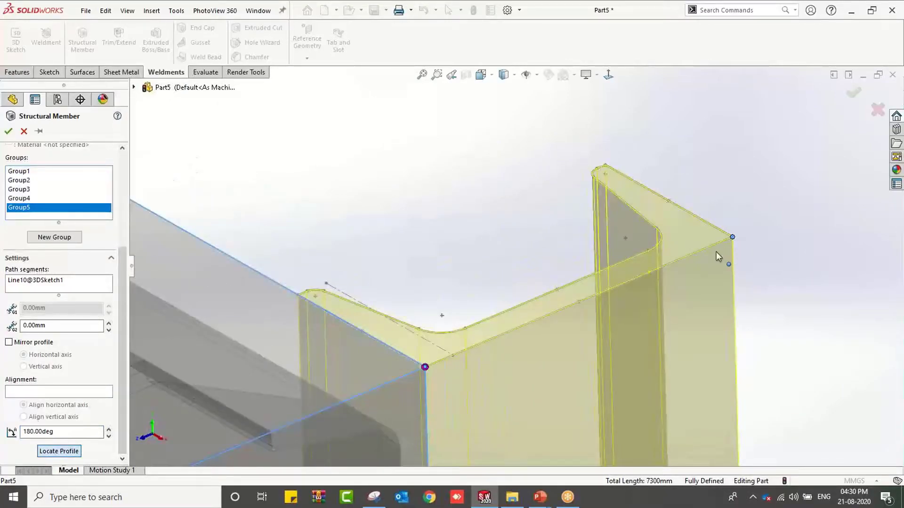
{"action": "scroll", "coordinate": [447, 286], "scroll_direction": "up", "scroll_amount": 3}
{"action": "scroll", "coordinate": [449, 291], "scroll_direction": "up", "scroll_amount": 5}
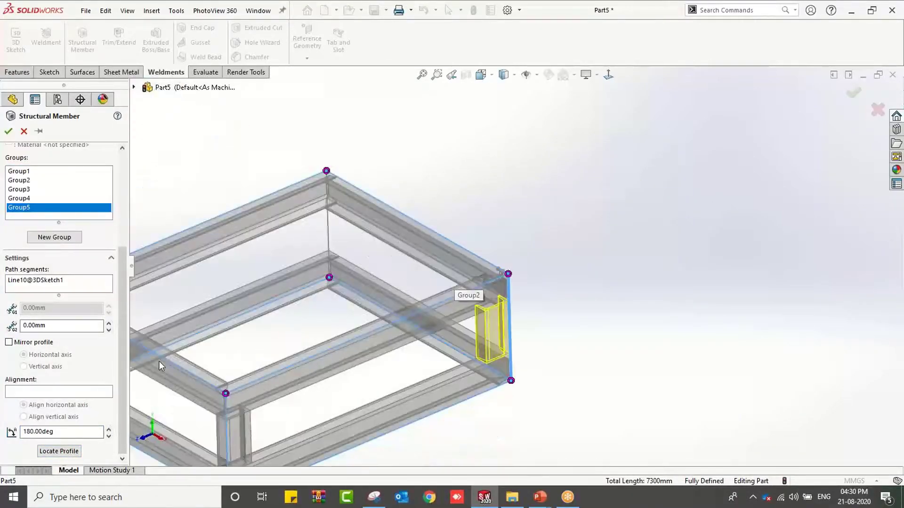
Create a sixth group on the rear-left vertical edge, locate its channel profile by the web's opposite outer corner, and accept the structural member.
{"action": "left_click", "coordinate": [64, 238]}
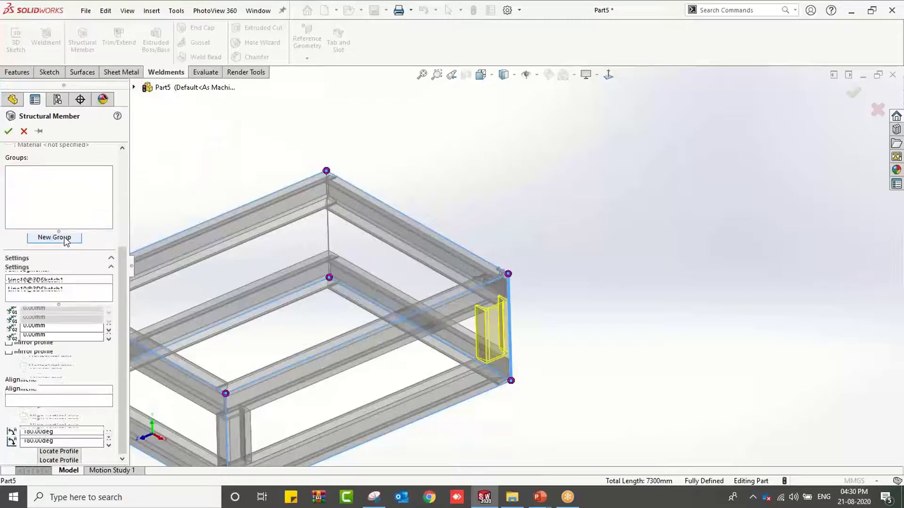
{"action": "left_click", "coordinate": [328, 233]}
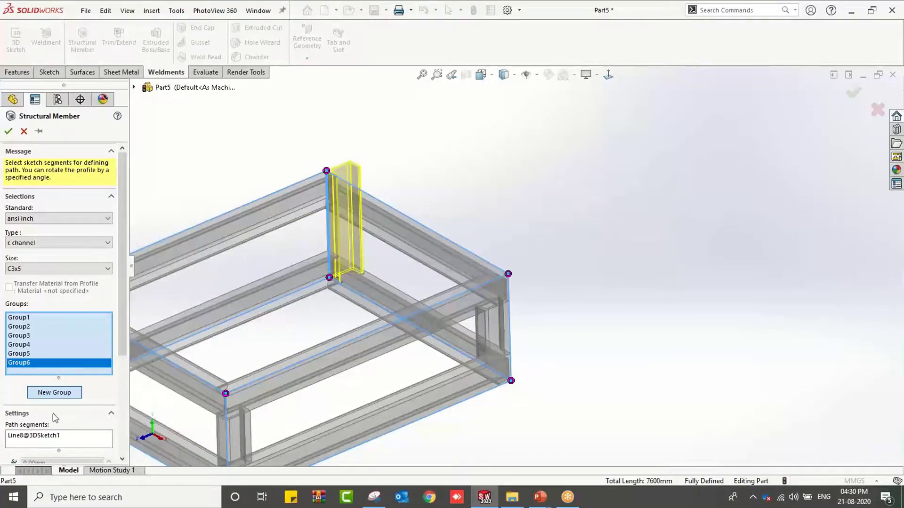
{"action": "scroll", "coordinate": [119, 349], "scroll_direction": "down", "scroll_amount": 3}
{"action": "scroll", "coordinate": [331, 276], "scroll_direction": "down", "scroll_amount": 5}
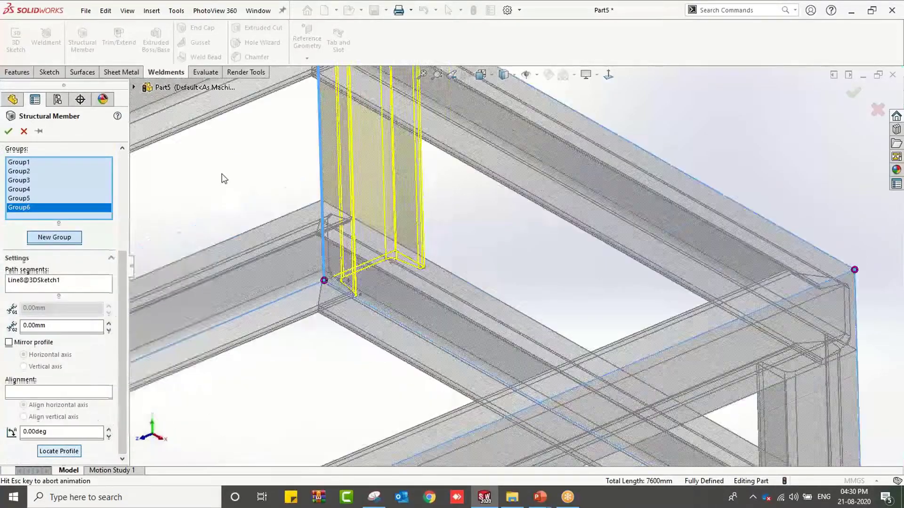
{"action": "scroll", "coordinate": [490, 168], "scroll_direction": "down", "scroll_amount": 2}
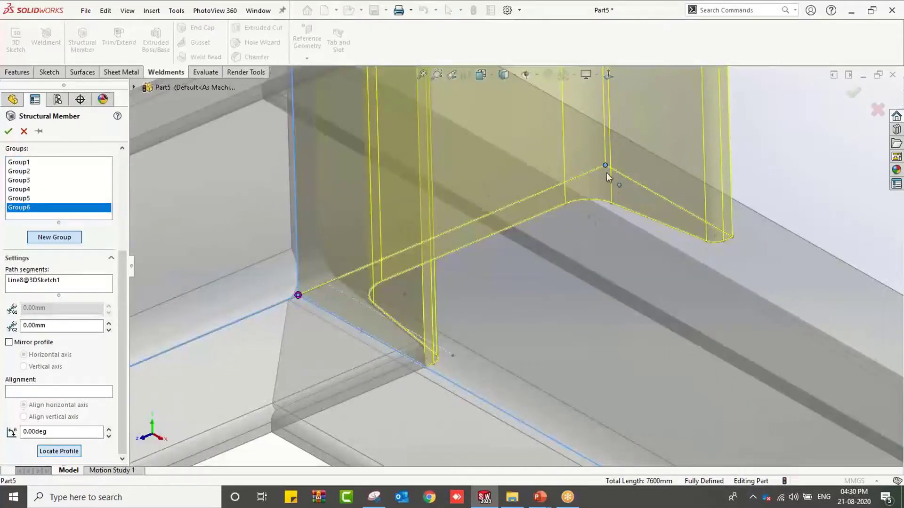
{"action": "scroll", "coordinate": [552, 241], "scroll_direction": "up", "scroll_amount": 3}
{"action": "scroll", "coordinate": [541, 244], "scroll_direction": "up", "scroll_amount": 3}
{"action": "scroll", "coordinate": [541, 244], "scroll_direction": "up", "scroll_amount": 5}
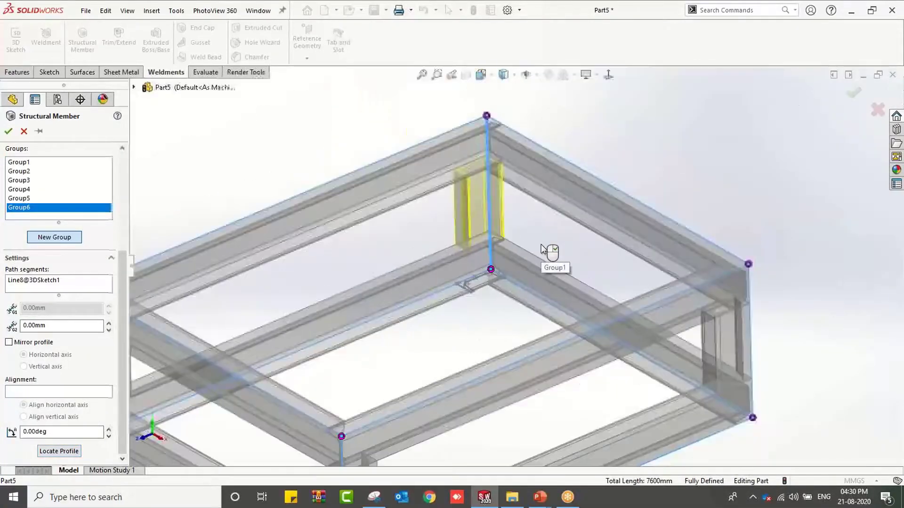
{"action": "left_click", "coordinate": [10, 132]}
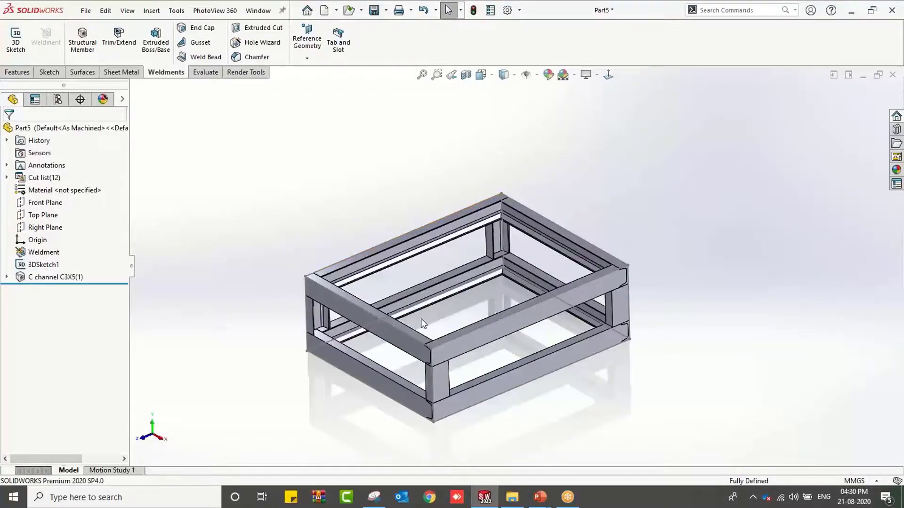
Hide the 3D wireframe sketch inside the channel frame.
{"action": "scroll", "coordinate": [421, 326], "scroll_direction": "up", "scroll_amount": 2}
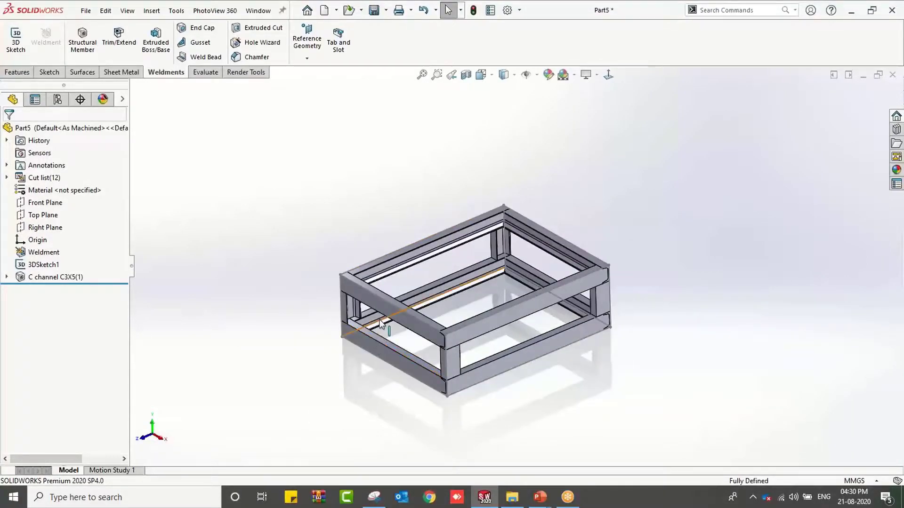
{"action": "left_click", "coordinate": [352, 332]}
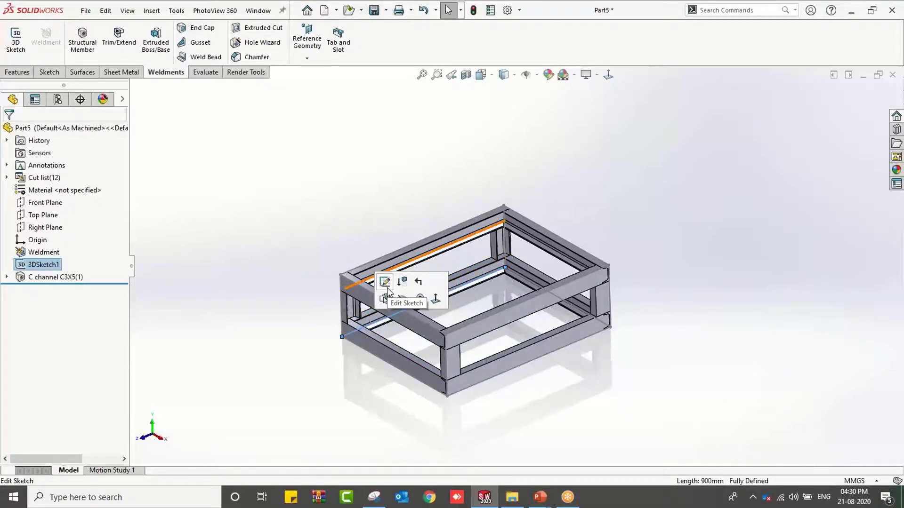
{"action": "left_click", "coordinate": [401, 300]}
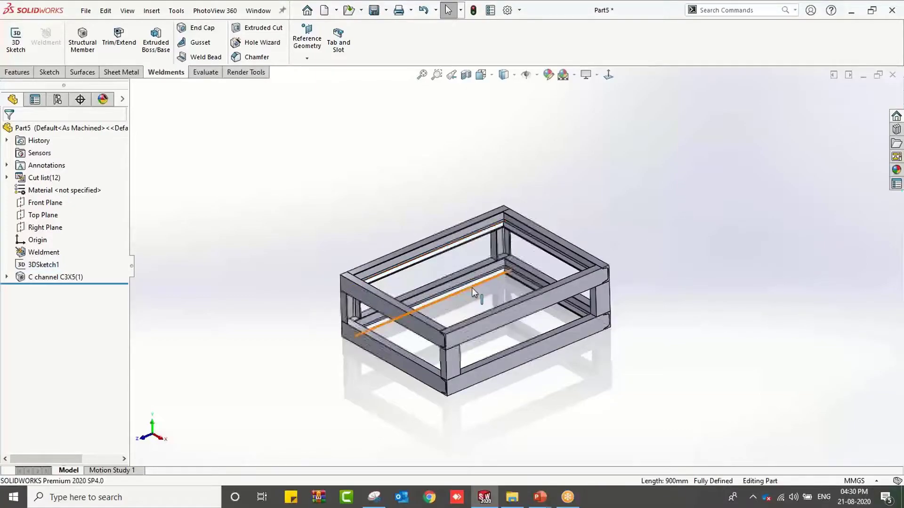
{"action": "scroll", "coordinate": [472, 287], "scroll_direction": "down", "scroll_amount": 3}
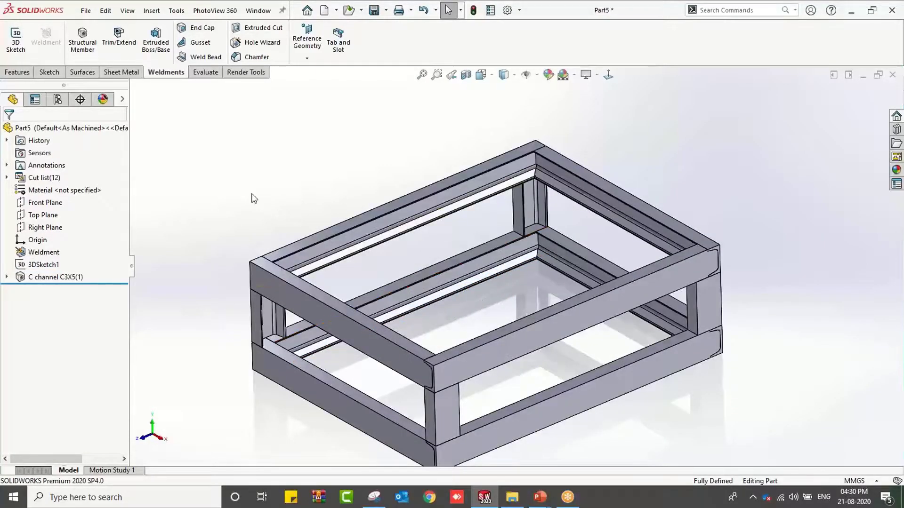
Save the part as "structure" in the Mastering Series folder under Training on drive D.
{"action": "left_click", "coordinate": [88, 15]}
{"action": "left_click", "coordinate": [355, 45]}
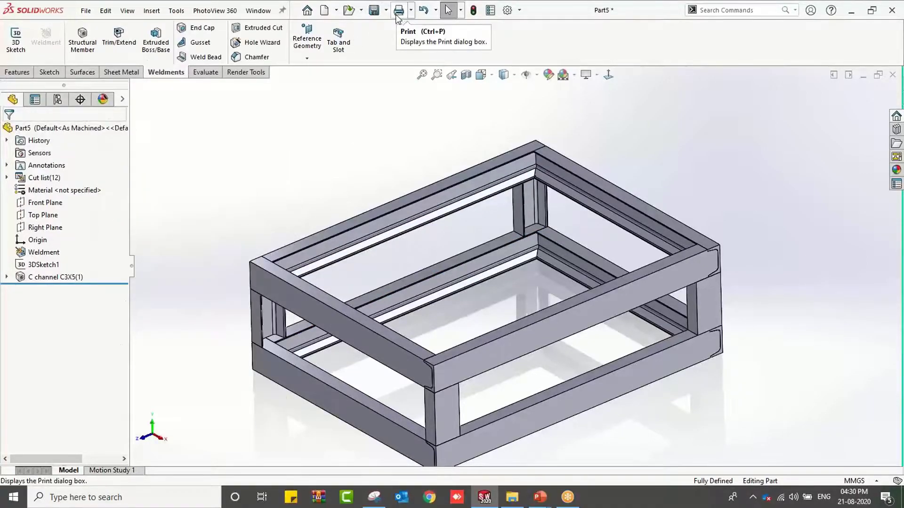
{"action": "left_click", "coordinate": [373, 10]}
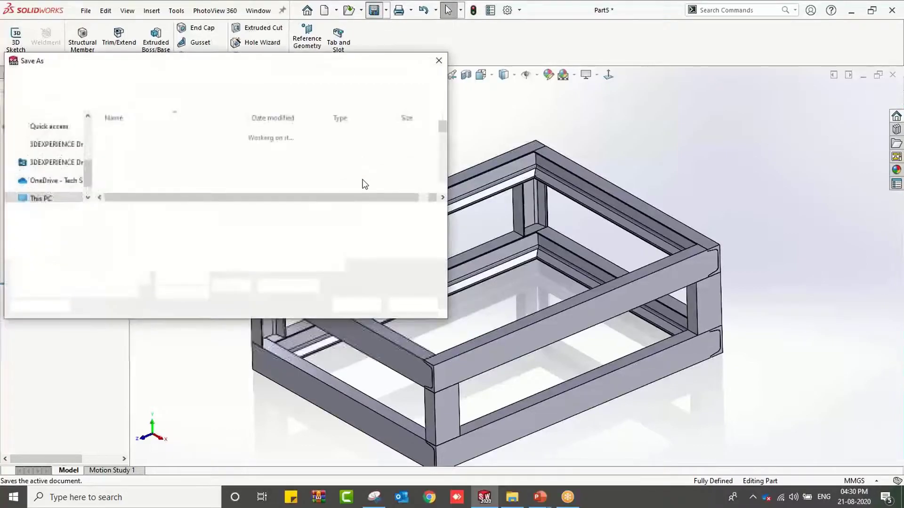
{"action": "left_click", "coordinate": [56, 189]}
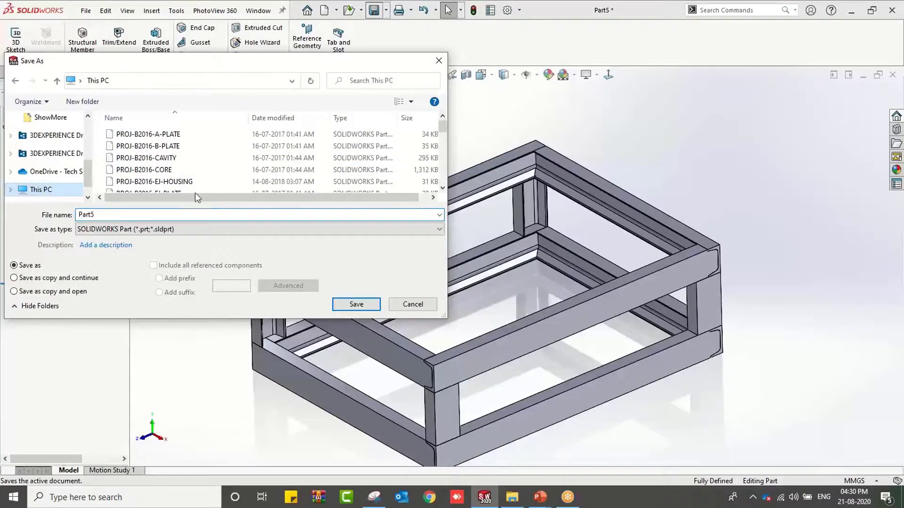
{"action": "double_click", "coordinate": [264, 168]}
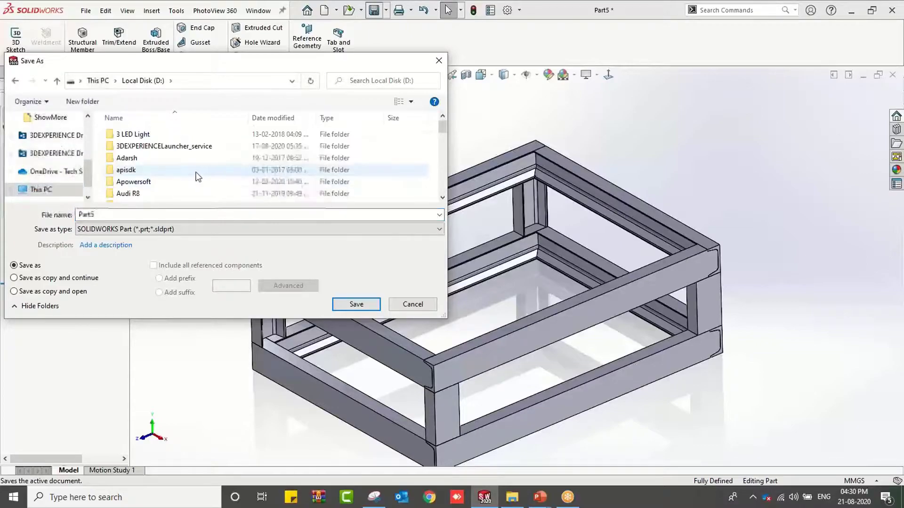
{"action": "scroll", "coordinate": [172, 159], "scroll_direction": "down", "scroll_amount": 5}
{"action": "double_click", "coordinate": [166, 157]}
{"action": "scroll", "coordinate": [157, 164], "scroll_direction": "down", "scroll_amount": 2}
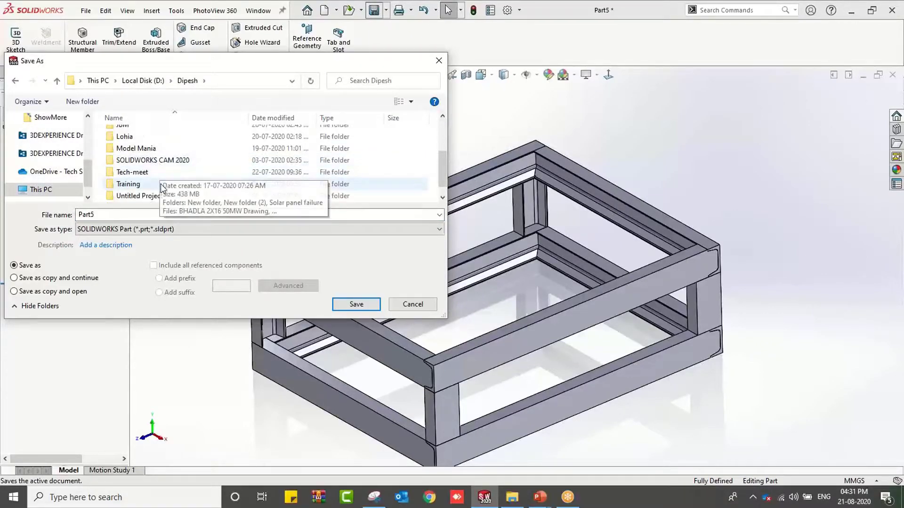
{"action": "double_click", "coordinate": [160, 184]}
{"action": "double_click", "coordinate": [160, 148]}
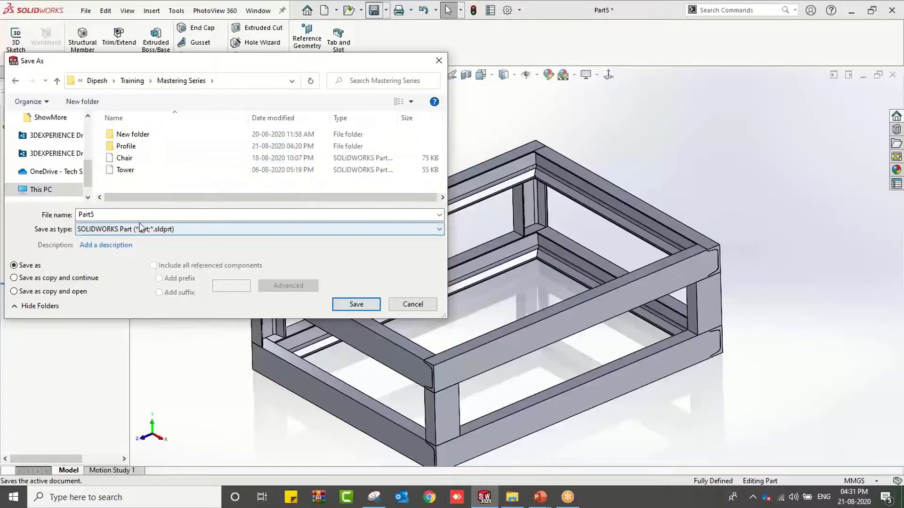
{"action": "double_click", "coordinate": [128, 214]}
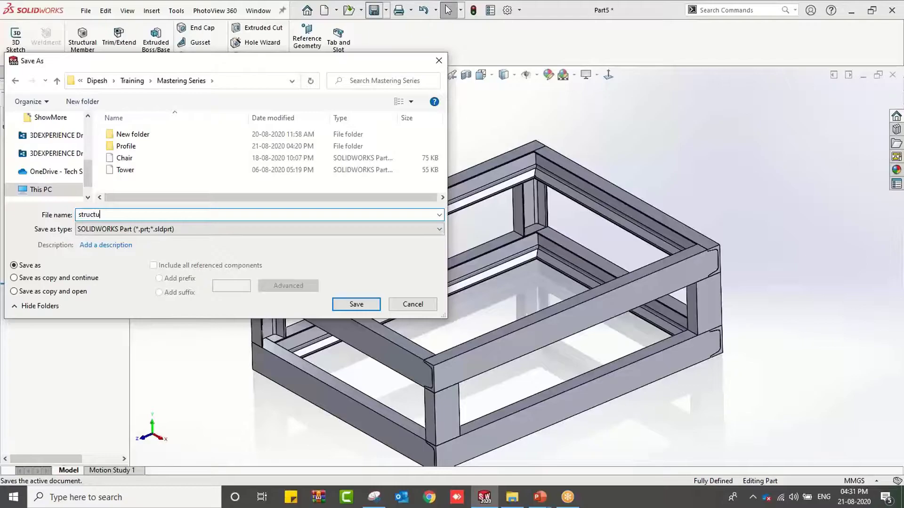
{"action": "key", "text": "Return"}
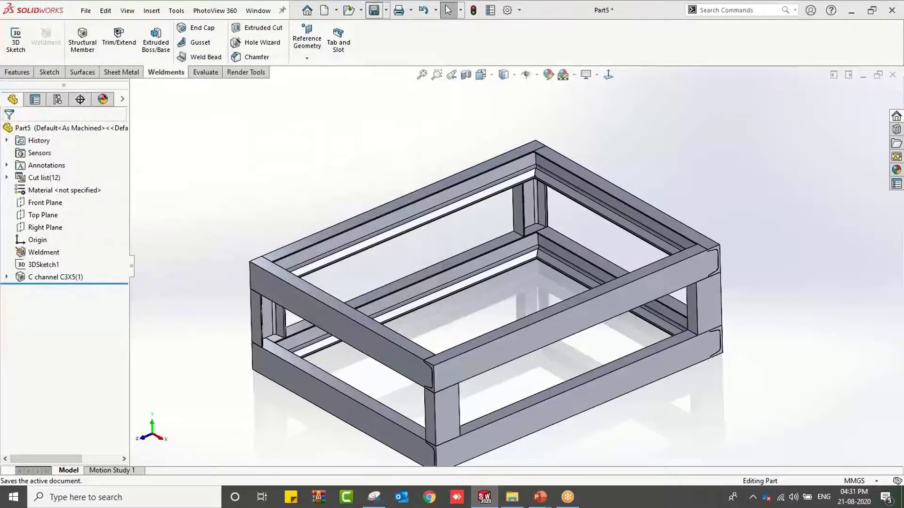
Make a drawing from the part using the Drawing template and a standard A (ANSI) Landscape sheet.
{"action": "left_click", "coordinate": [87, 11]}
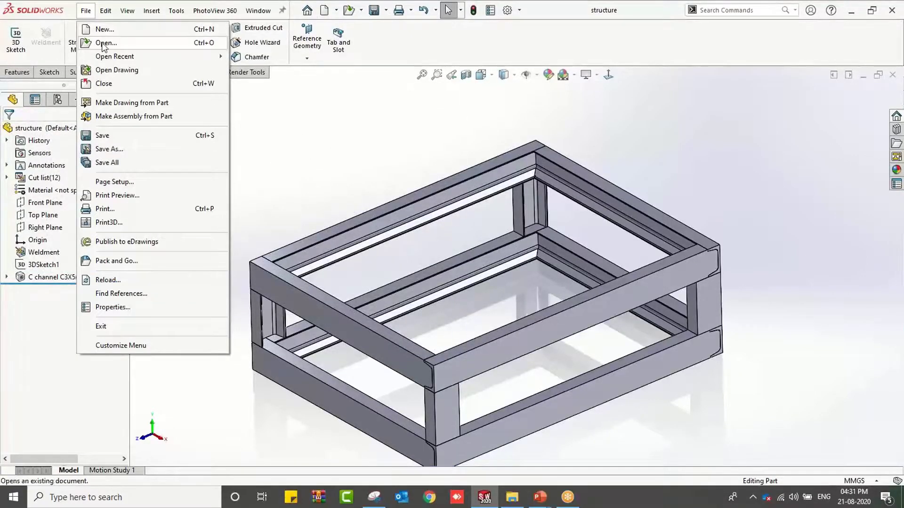
{"action": "left_click", "coordinate": [129, 104]}
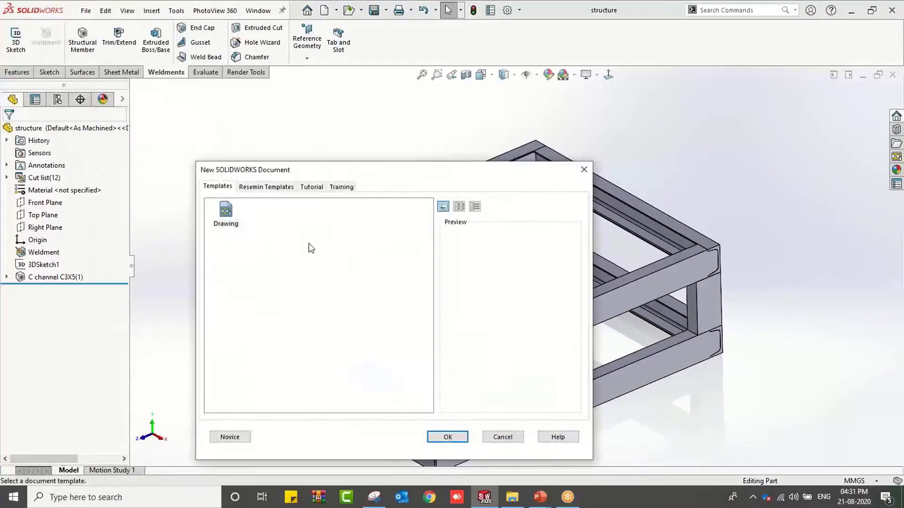
{"action": "left_click", "coordinate": [448, 437]}
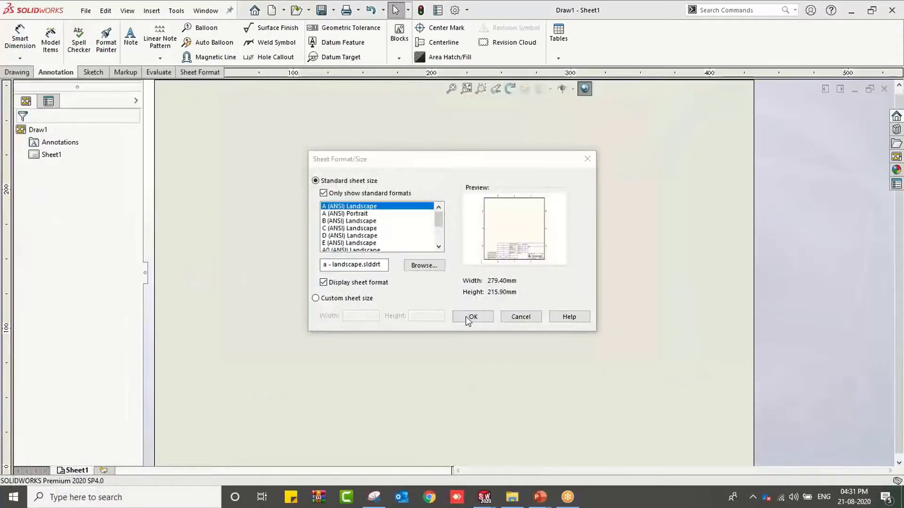
{"action": "left_click", "coordinate": [470, 317]}
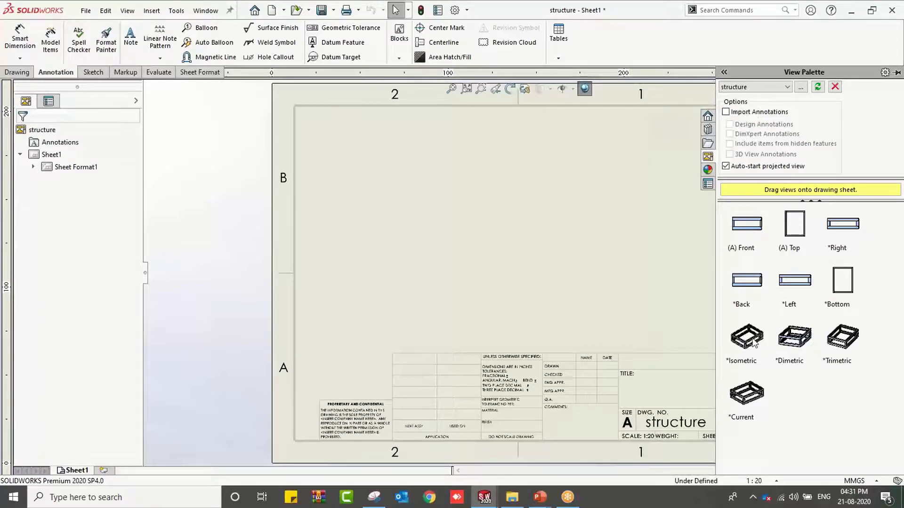
Place an isometric view of the frame in the upper-left area of the drawing sheet.
{"action": "mouse_move", "coordinate": [753, 343]}
{"action": "left_mouse_down"}
{"action": "mouse_move", "coordinate": [474, 192]}
{"action": "mouse_move", "coordinate": [414, 225]}
{"action": "left_mouse_up"}
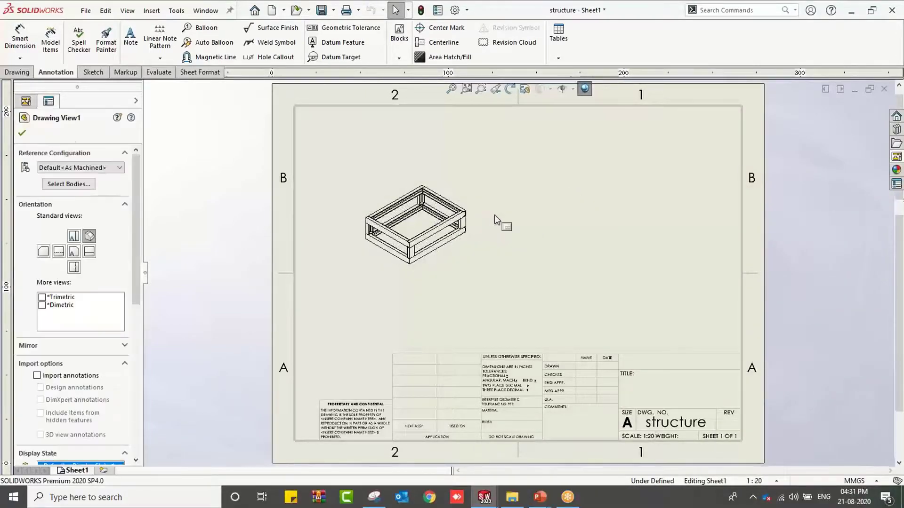
{"action": "scroll", "coordinate": [494, 215], "scroll_direction": "down", "scroll_amount": 1}
{"action": "left_click", "coordinate": [502, 214]}
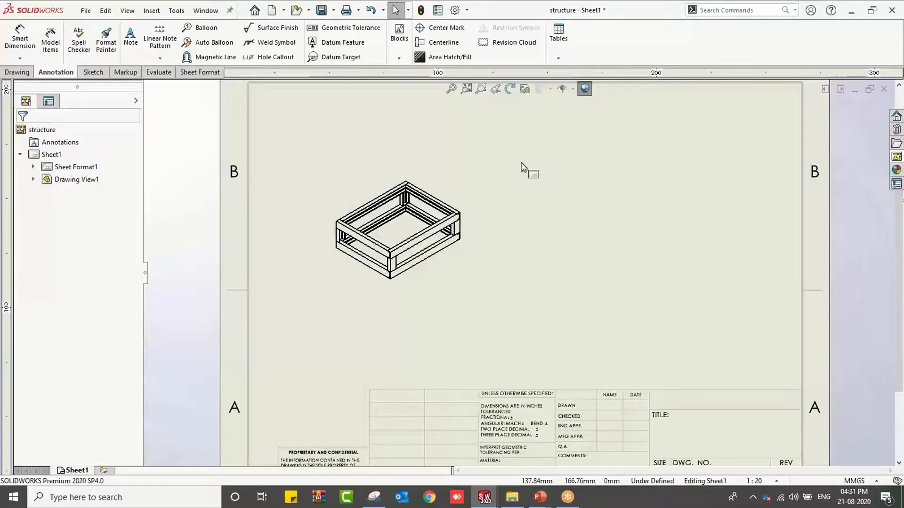
Insert a weldment cut list table for the isometric view, using the cut list template, near the sheet's upper edge.
{"action": "left_click", "coordinate": [559, 58]}
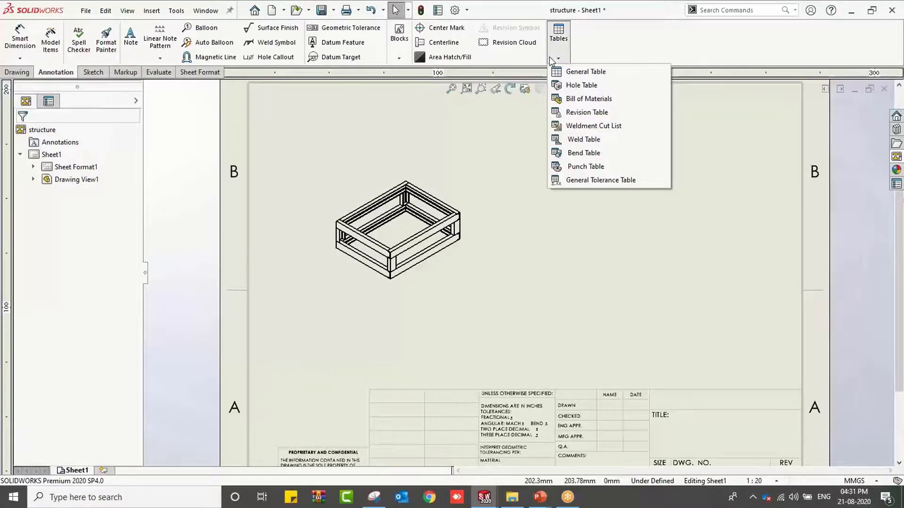
{"action": "left_click", "coordinate": [587, 127]}
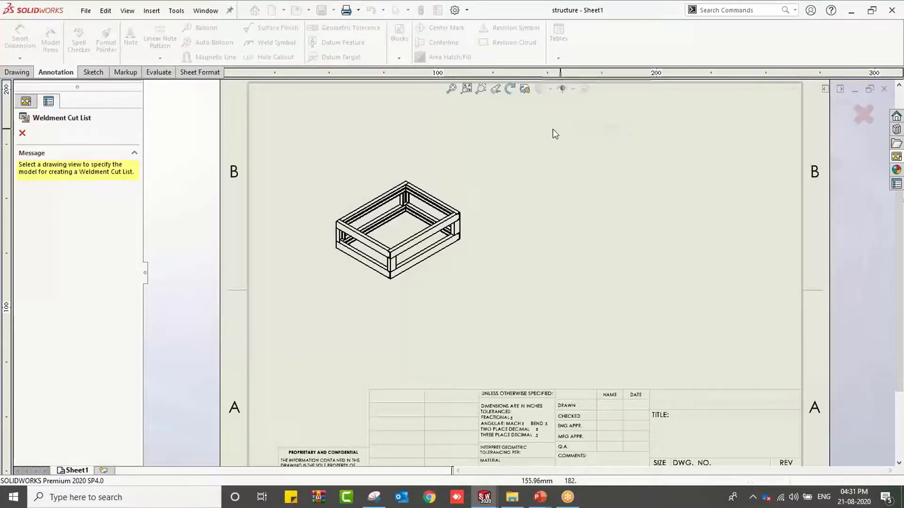
{"action": "left_click", "coordinate": [456, 193]}
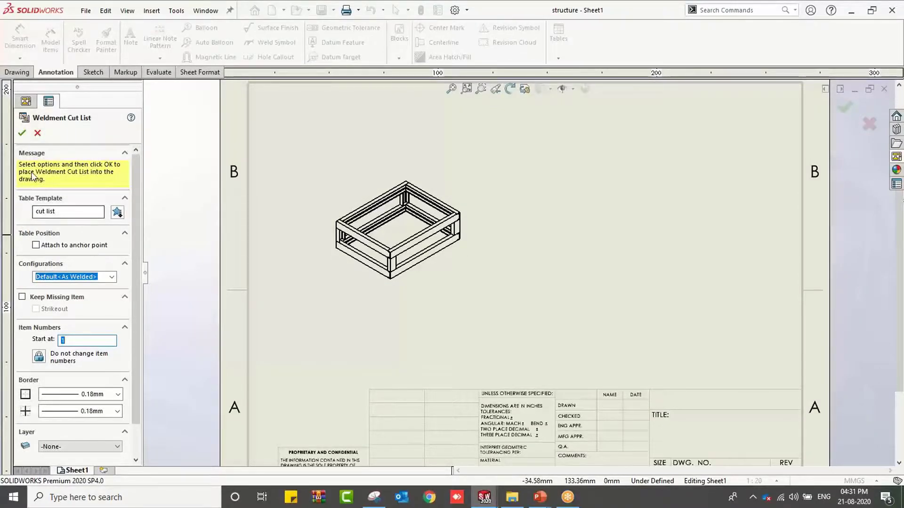
{"action": "left_click", "coordinate": [22, 132]}
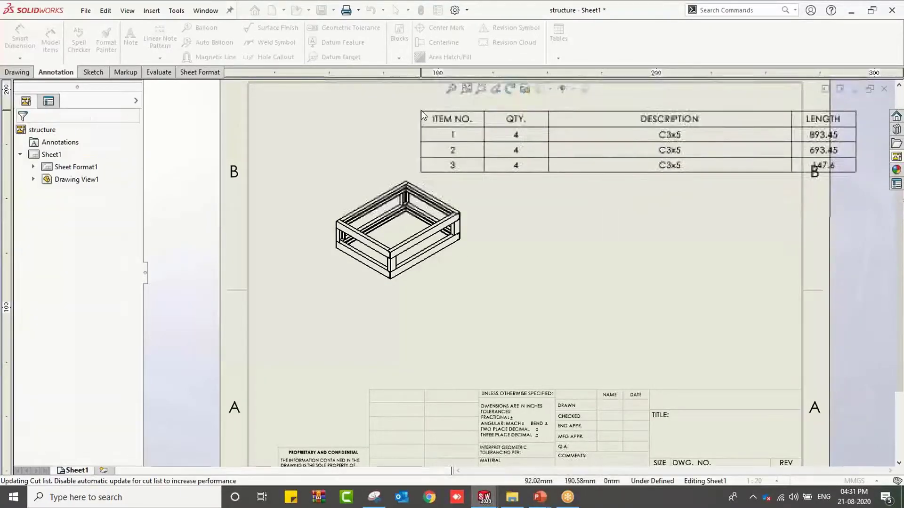
{"action": "left_click", "coordinate": [409, 104]}
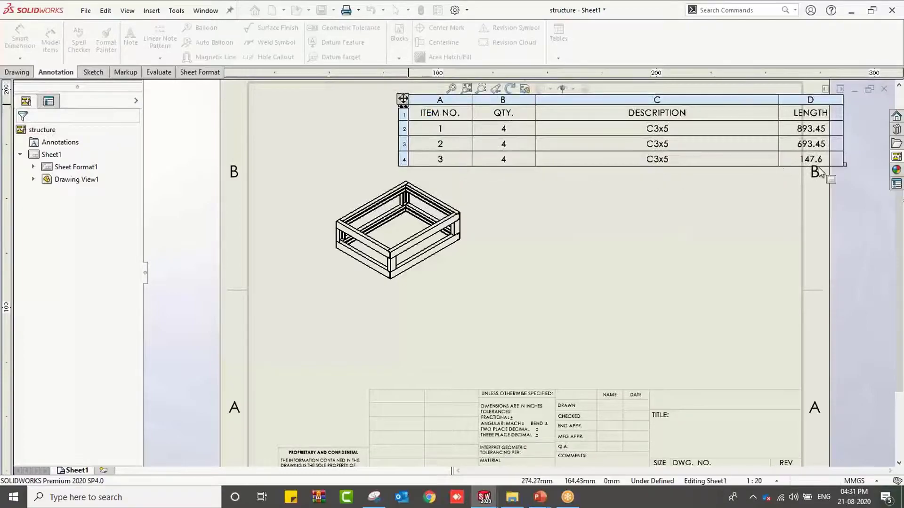
Narrow the weldment cut list table so that it fits inside the sheet border.
{"action": "left_click", "coordinate": [759, 164]}
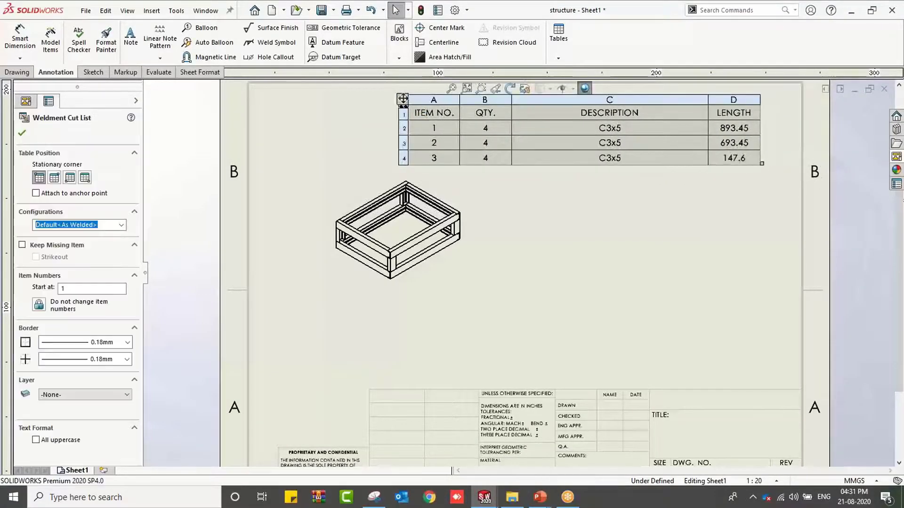
{"action": "left_click", "coordinate": [682, 210]}
{"action": "scroll", "coordinate": [682, 208], "scroll_direction": "up", "scroll_amount": 2}
{"action": "scroll", "coordinate": [683, 207], "scroll_direction": "down", "scroll_amount": 1}
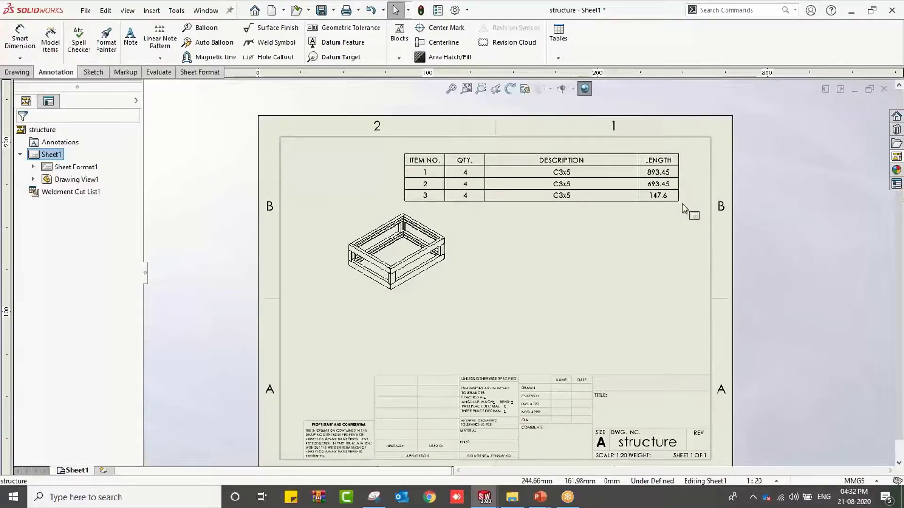
{"action": "left_click", "coordinate": [677, 194]}
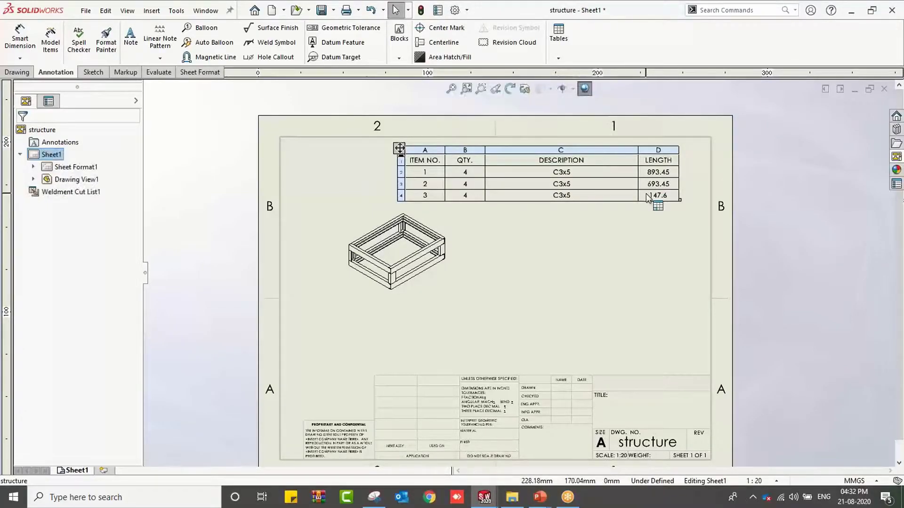
{"action": "left_click", "coordinate": [574, 258]}
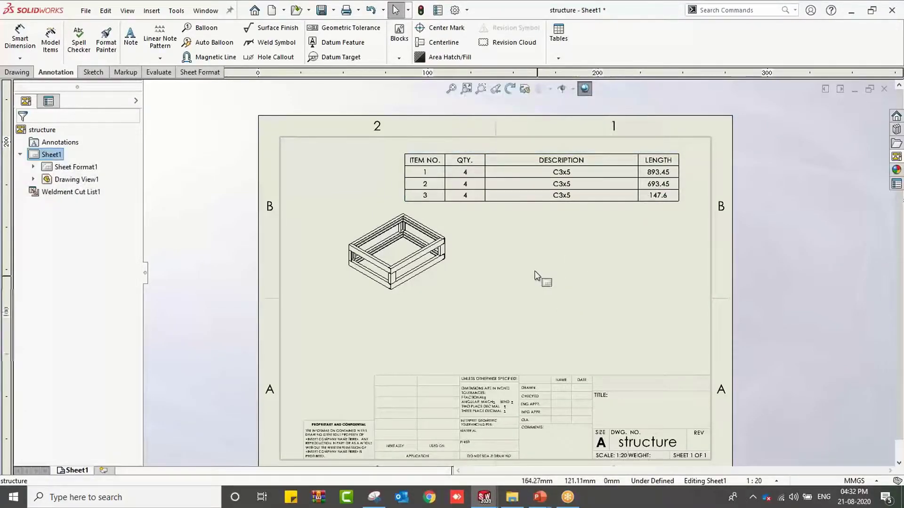
Place a front view of the frame on the drawing sheet, to the right of and below the isometric view.
{"action": "scroll", "coordinate": [470, 262], "scroll_direction": "down", "scroll_amount": 1}
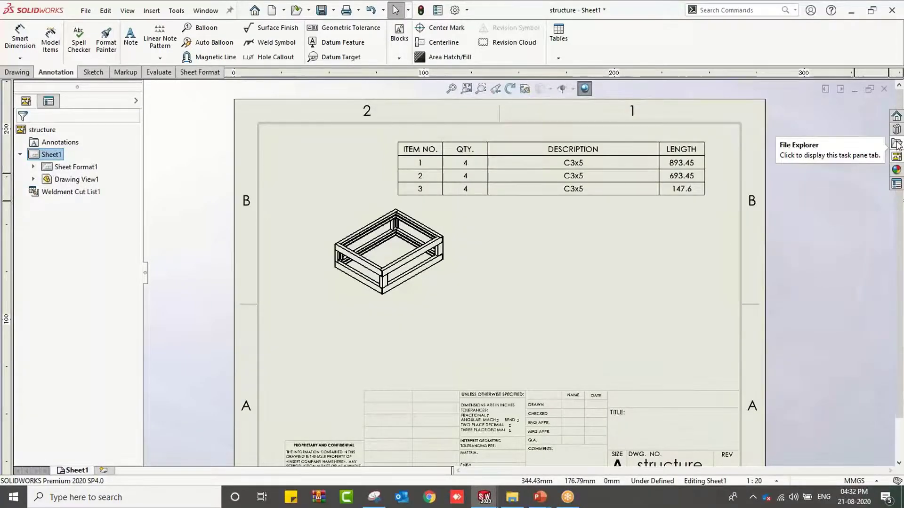
{"action": "left_click", "coordinate": [896, 156]}
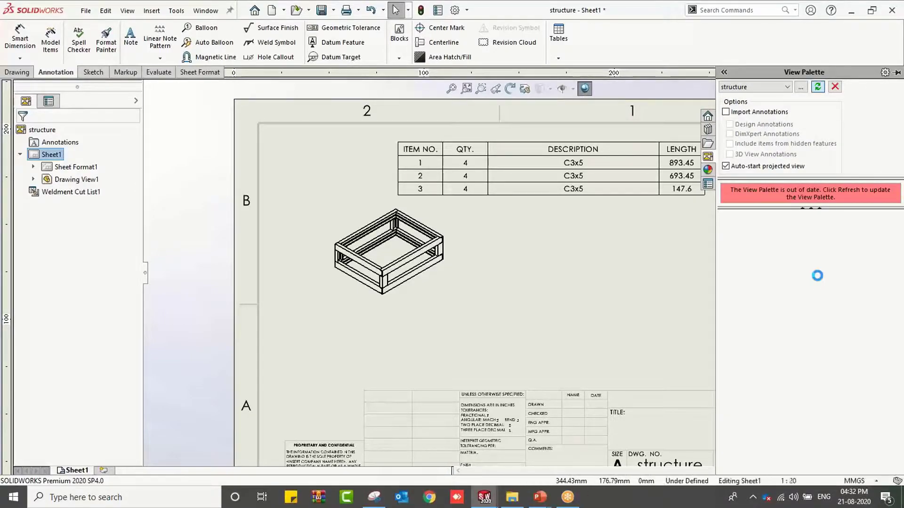
{"action": "left_click_drag", "start_coordinate": [747, 224], "coordinate": [559, 272]}
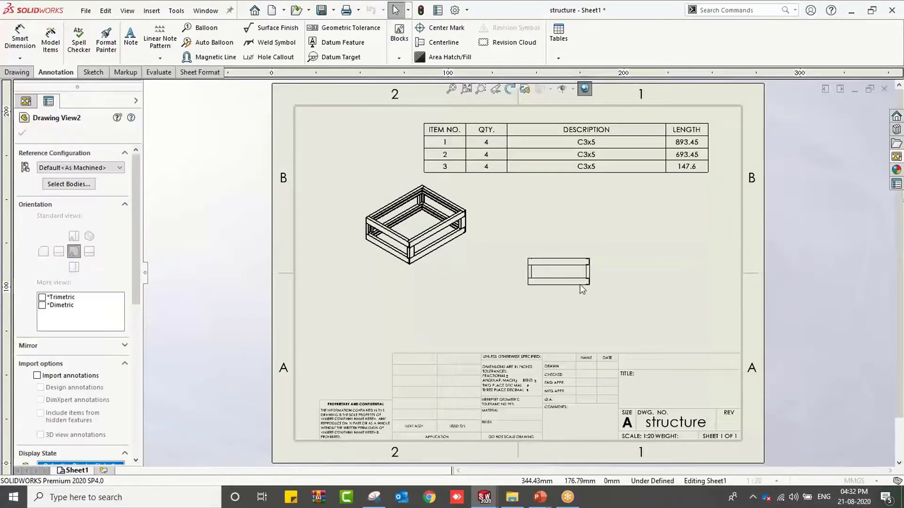
{"action": "scroll", "coordinate": [581, 287], "scroll_direction": "down", "scroll_amount": 3}
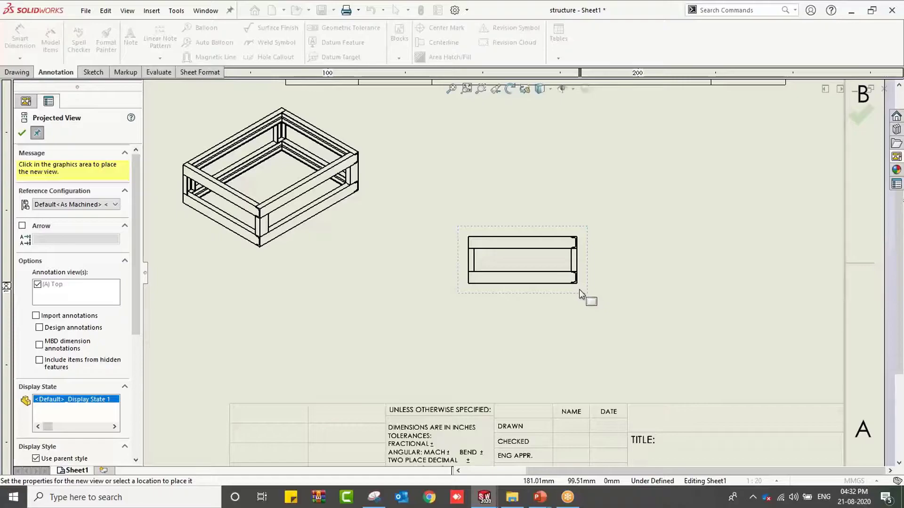
{"action": "left_click", "coordinate": [556, 287]}
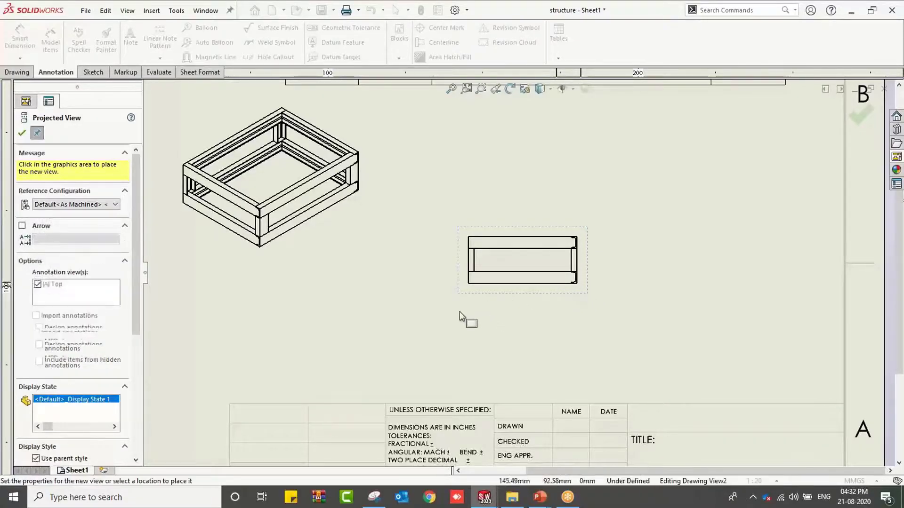
{"action": "key", "text": "Escape"}
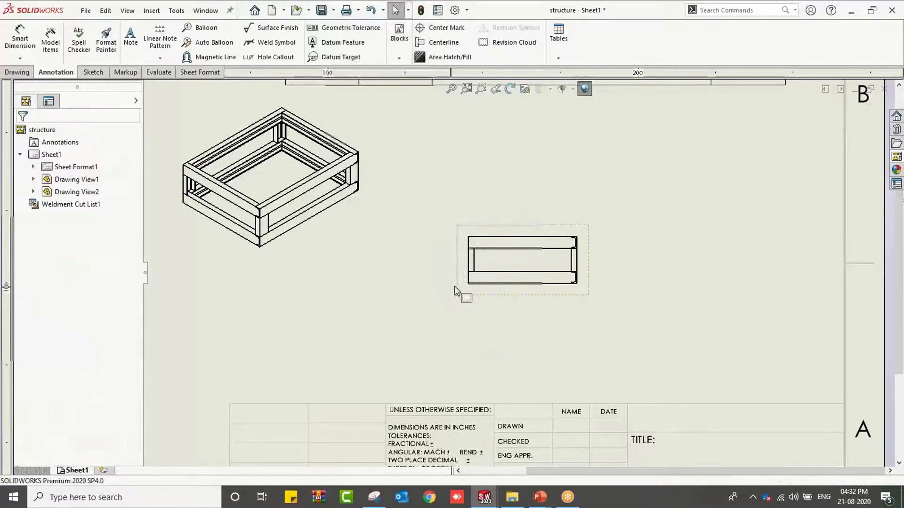
Limit the front view to a single body, the upper front C3x5 channel of the frame.
{"action": "left_click", "coordinate": [502, 296]}
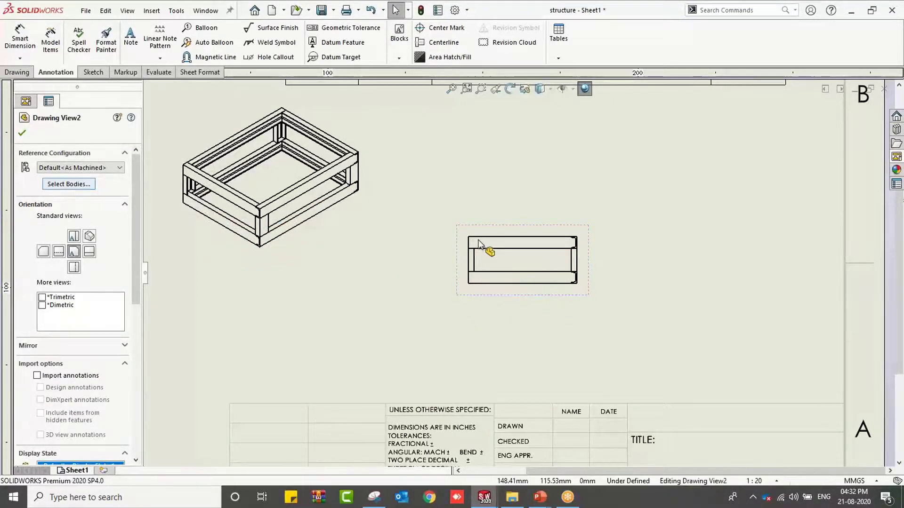
{"action": "left_click", "coordinate": [83, 183]}
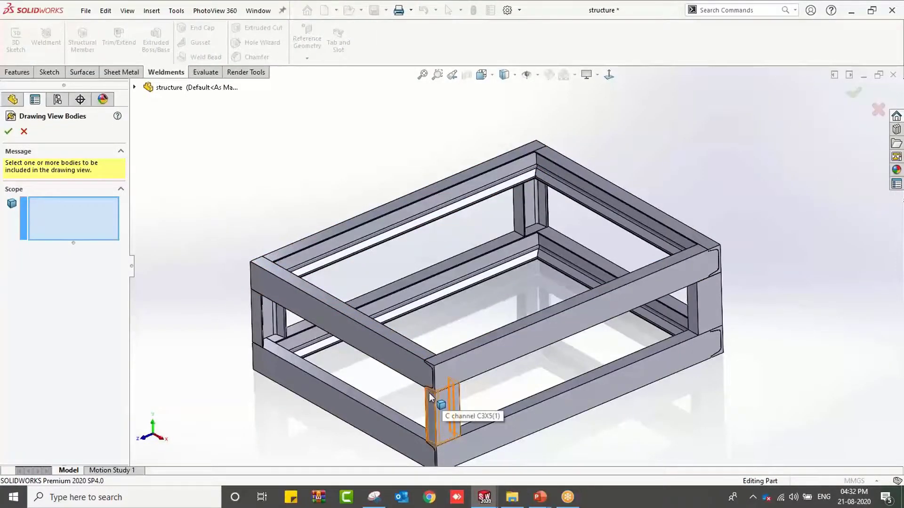
{"action": "left_click", "coordinate": [405, 366]}
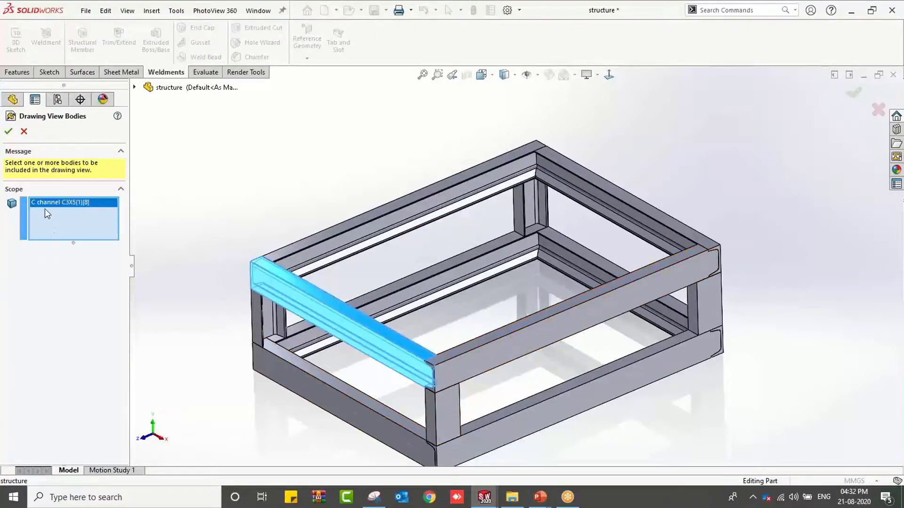
{"action": "left_click", "coordinate": [14, 132]}
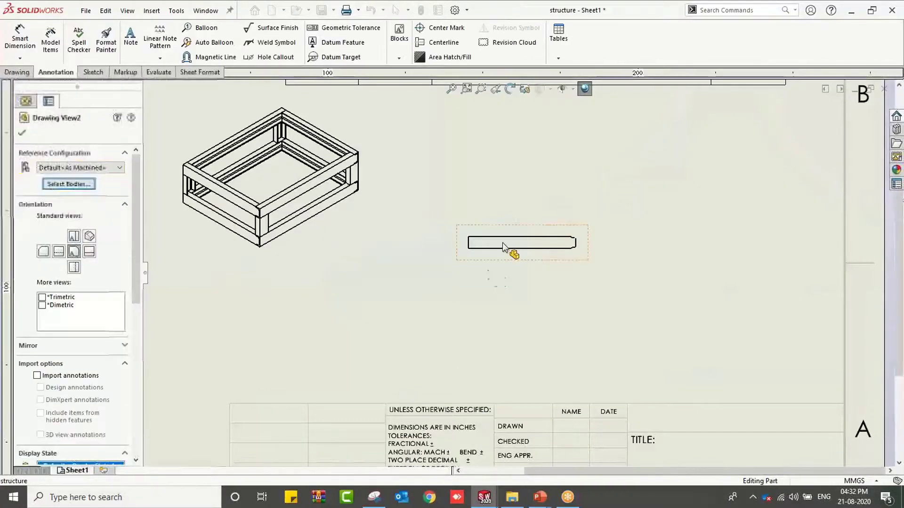
{"action": "scroll", "coordinate": [551, 241], "scroll_direction": "down", "scroll_amount": 3}
{"action": "scroll", "coordinate": [587, 243], "scroll_direction": "down", "scroll_amount": 2}
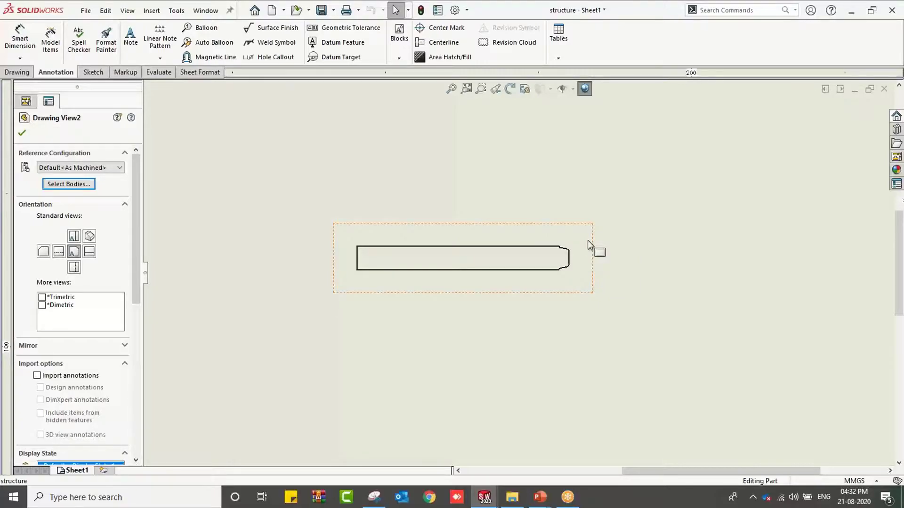
{"action": "scroll", "coordinate": [567, 259], "scroll_direction": "up", "scroll_amount": 2}
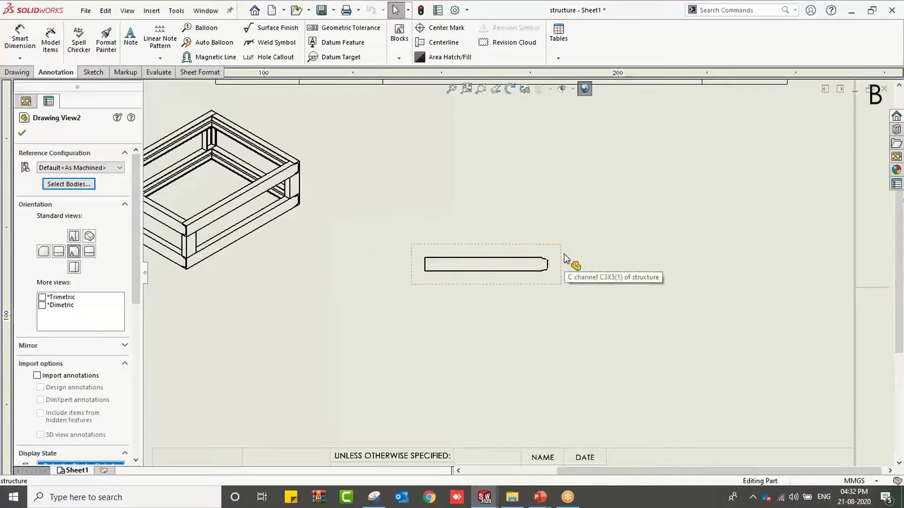
{"action": "scroll", "coordinate": [569, 261], "scroll_direction": "up", "scroll_amount": 2}
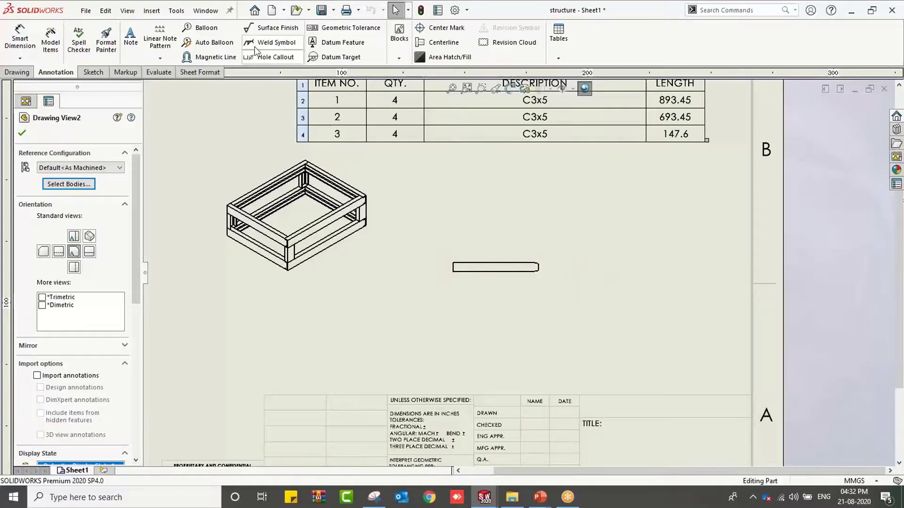
Switch to the structure part and sketch a corner rectangle on the upper channels' top face, spanning the frame's opposite outer corners.
{"action": "left_click", "coordinate": [205, 11]}
{"action": "left_click", "coordinate": [229, 122]}
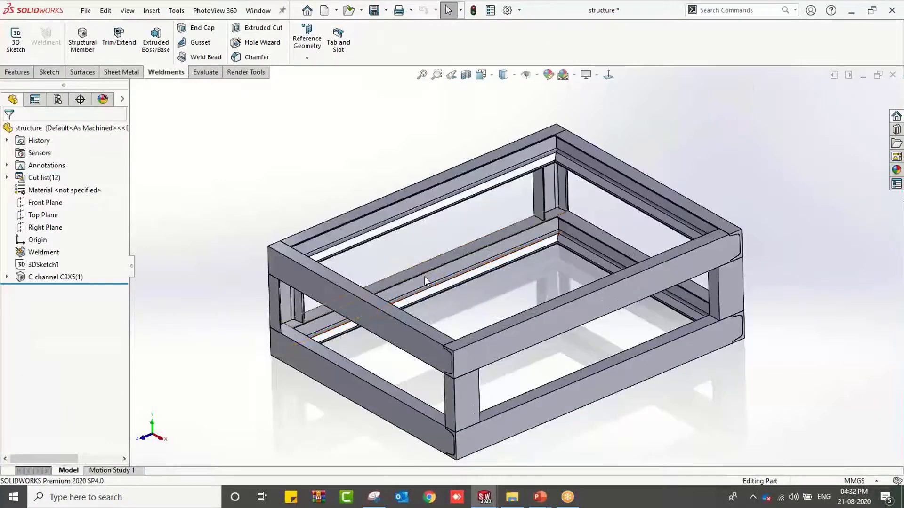
{"action": "left_click", "coordinate": [289, 251]}
{"action": "left_click", "coordinate": [336, 224]}
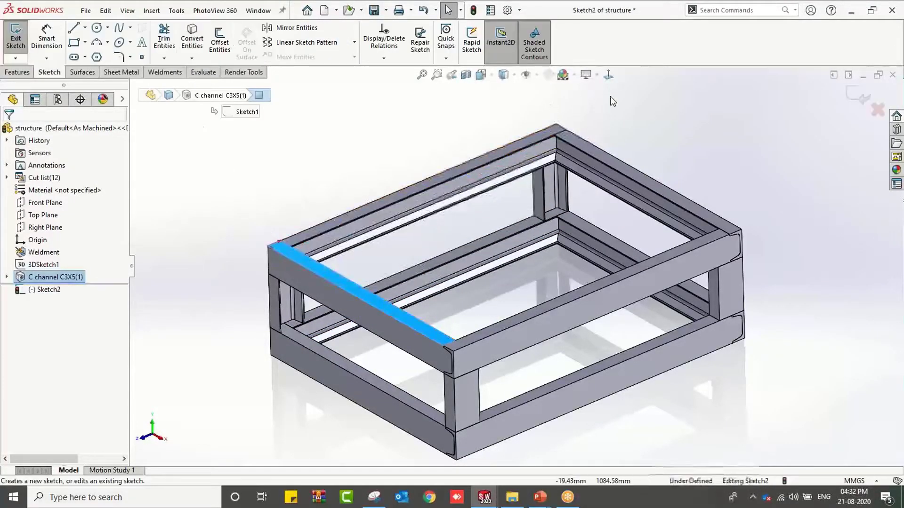
{"action": "left_click", "coordinate": [347, 234]}
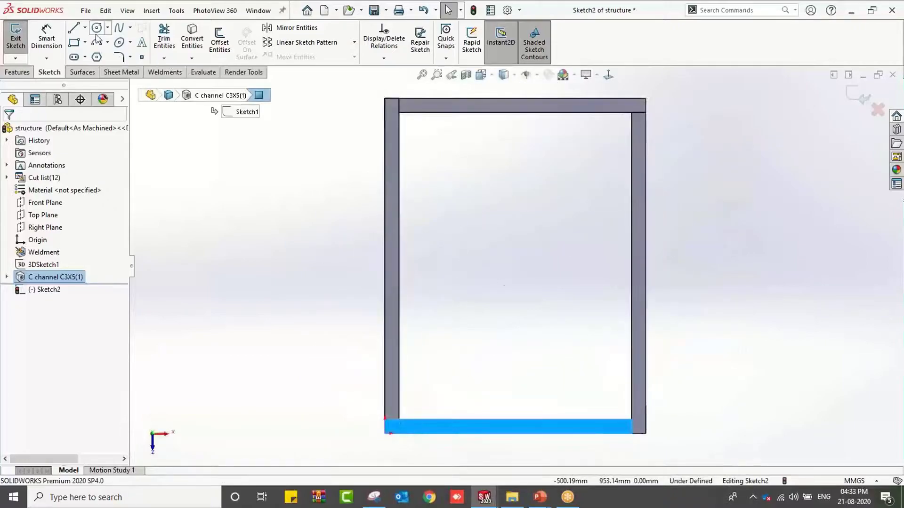
{"action": "left_click", "coordinate": [74, 43]}
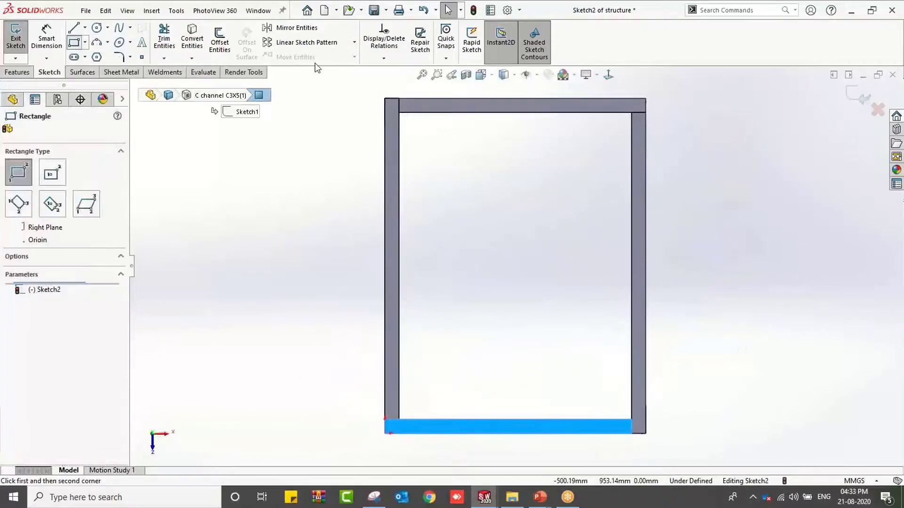
{"action": "left_click", "coordinate": [385, 99]}
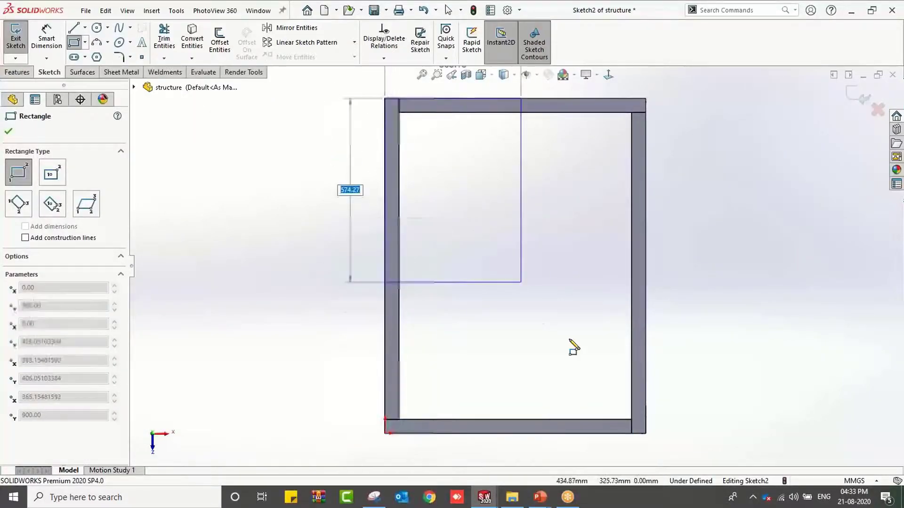
{"action": "left_click", "coordinate": [645, 434]}
{"action": "key", "text": "Escape"}
{"action": "middle_click_drag", "start_coordinate": [610, 408], "coordinate": [551, 298]}
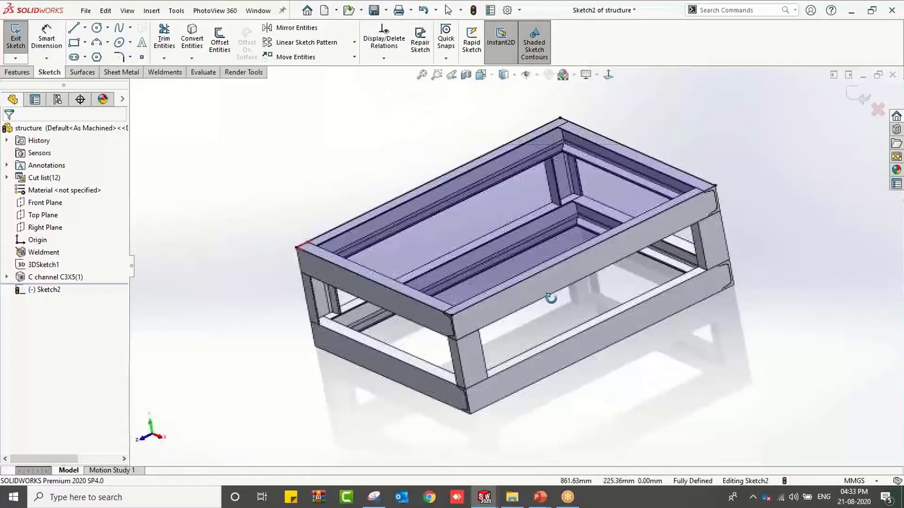
Extrude the rectangle 10 mm blind to form a plate on top of the frame.
{"action": "left_click", "coordinate": [17, 73]}
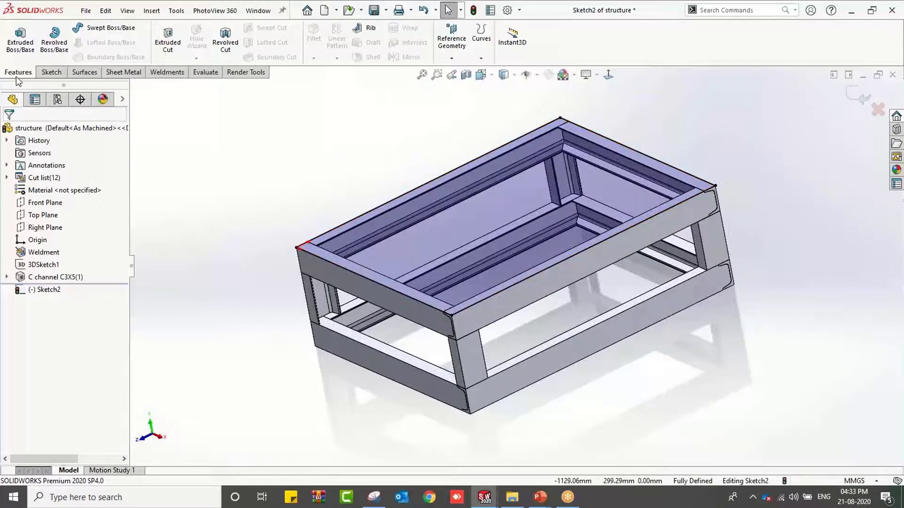
{"action": "left_click", "coordinate": [168, 73]}
{"action": "left_click", "coordinate": [156, 39]}
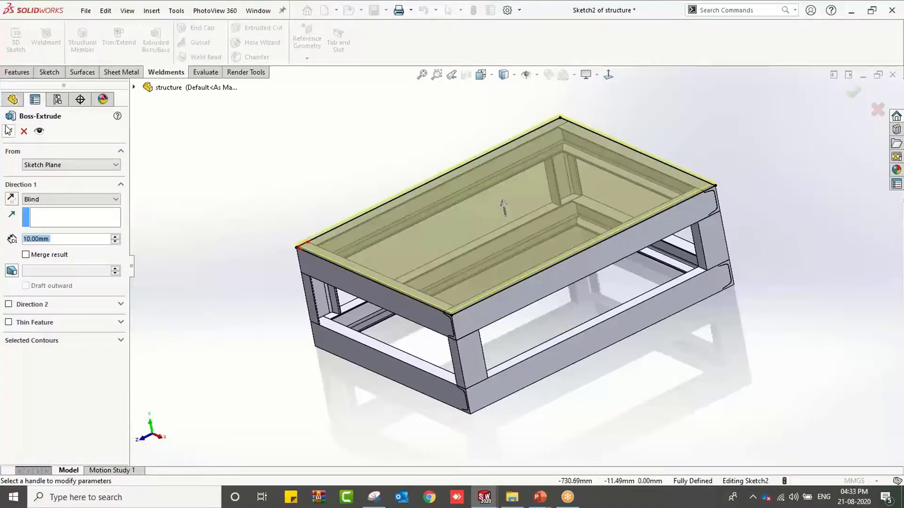
{"action": "left_click", "coordinate": [8, 131]}
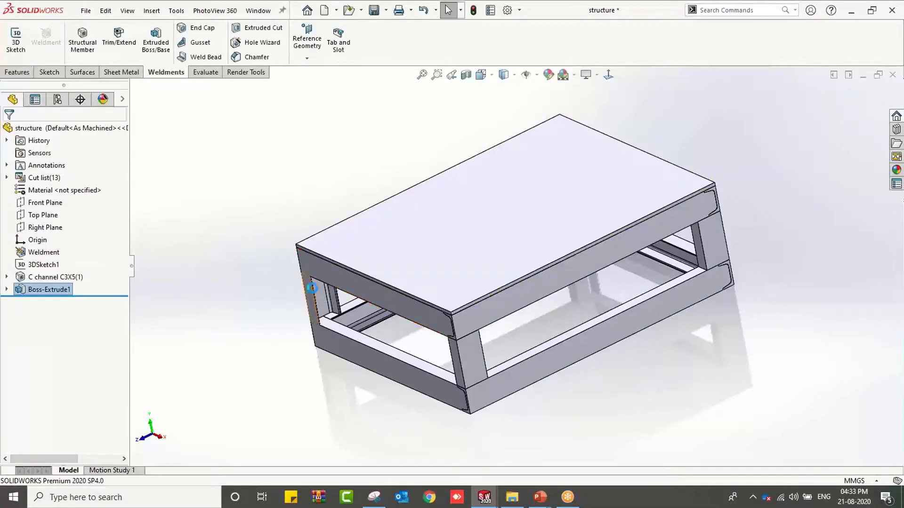
{"action": "middle_click_drag", "start_coordinate": [414, 245], "coordinate": [533, 234]}
{"action": "scroll", "coordinate": [484, 225], "scroll_direction": "up", "scroll_amount": 2}
{"action": "scroll", "coordinate": [532, 217], "scroll_direction": "down", "scroll_amount": 3}
{"action": "scroll", "coordinate": [529, 222], "scroll_direction": "up", "scroll_amount": 2}
{"action": "left_click", "coordinate": [362, 180]}
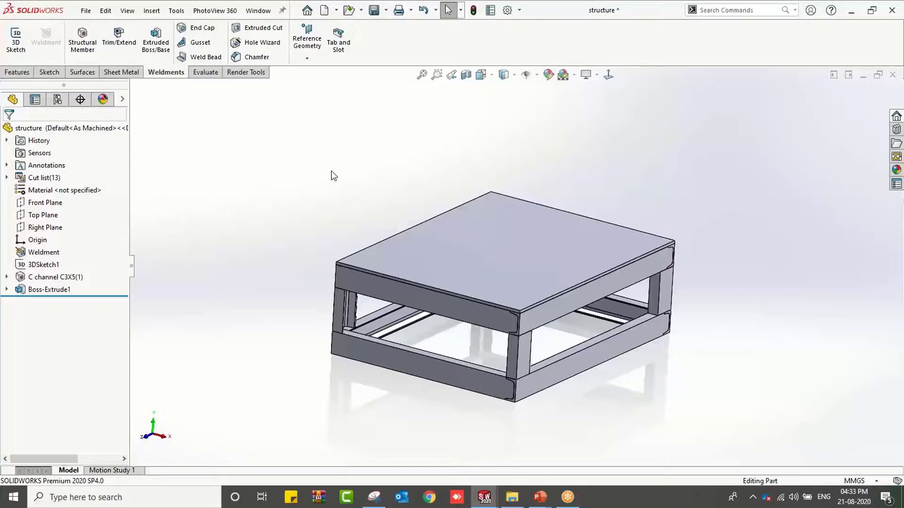
{"action": "left_click", "coordinate": [338, 54]}
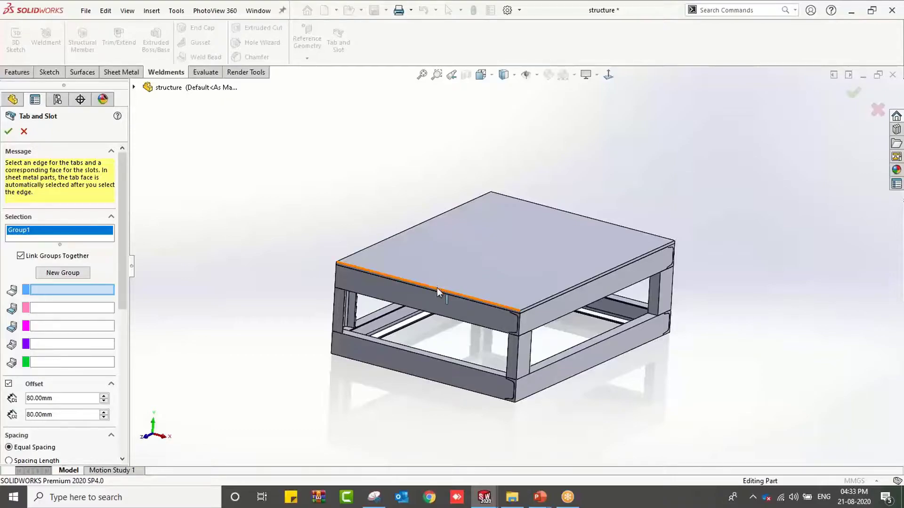
{"action": "scroll", "coordinate": [439, 290], "scroll_direction": "down", "scroll_amount": 2}
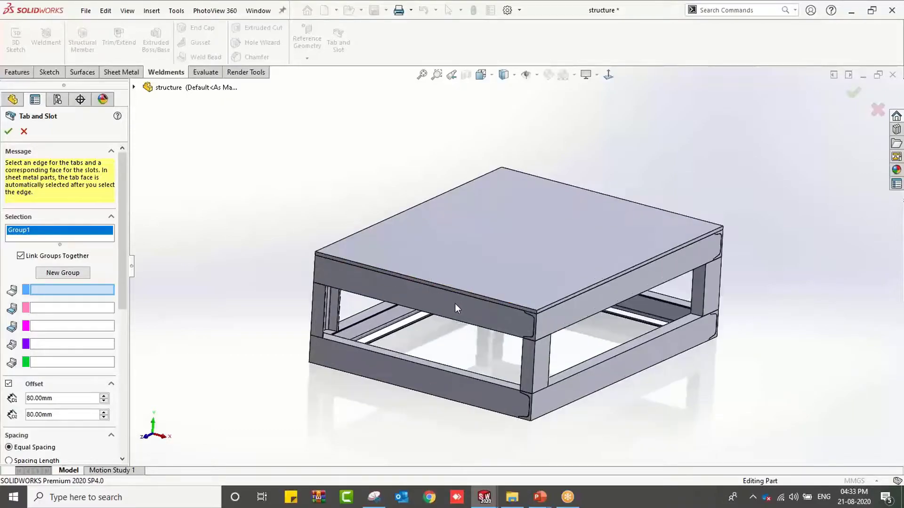
{"action": "left_click", "coordinate": [23, 132]}
Hide the four upper channel members beneath the top plate.
{"action": "middle_click_drag", "start_coordinate": [432, 294], "coordinate": [432, 297]}
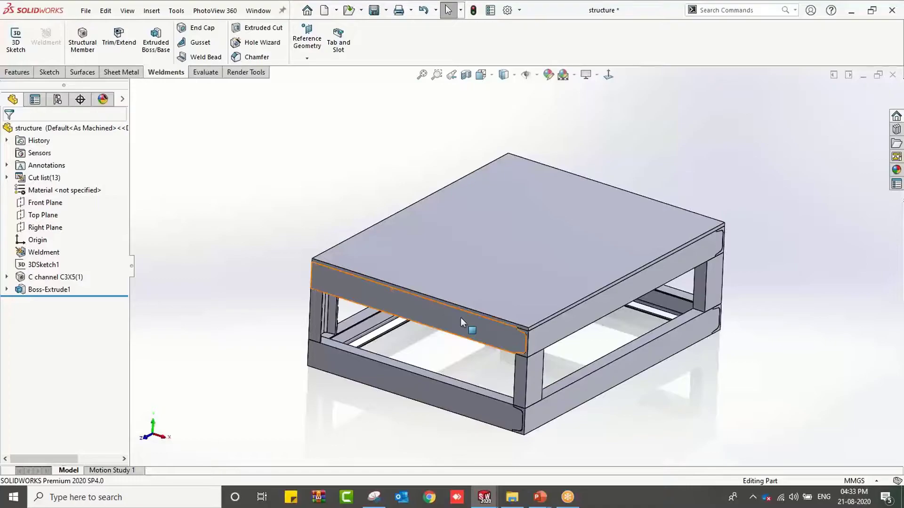
{"action": "scroll", "coordinate": [461, 322], "scroll_direction": "down", "scroll_amount": 1}
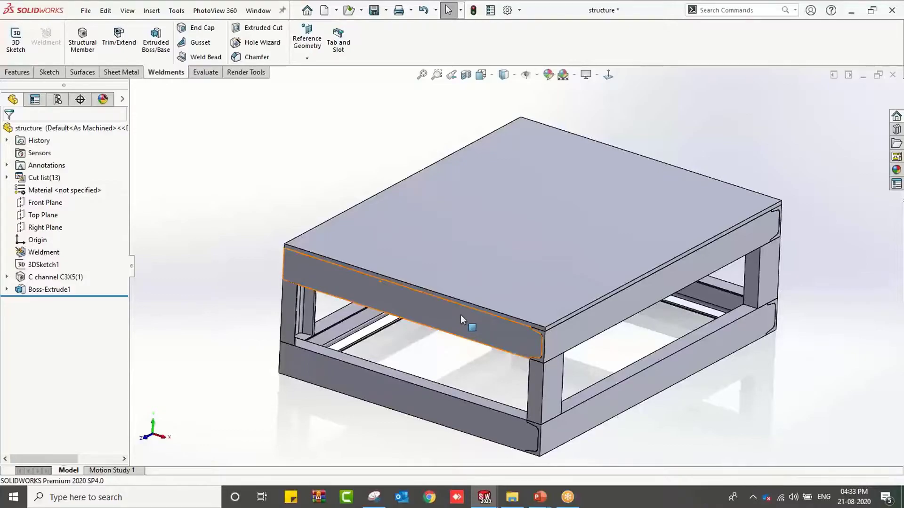
{"action": "key", "text": "Tab"}
{"action": "key", "text": "Tab"}
{"action": "middle_click_drag", "start_coordinate": [582, 322], "coordinate": [553, 261]}
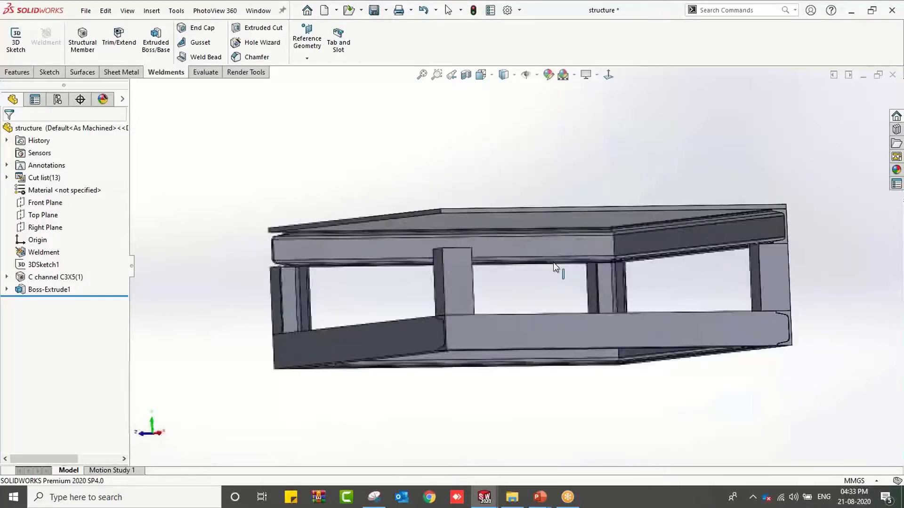
{"action": "key", "text": "Tab"}
{"action": "key", "text": "Tab"}
{"action": "middle_click_drag", "start_coordinate": [653, 259], "coordinate": [640, 301]}
{"action": "scroll", "coordinate": [550, 280], "scroll_direction": "down", "scroll_amount": 3}
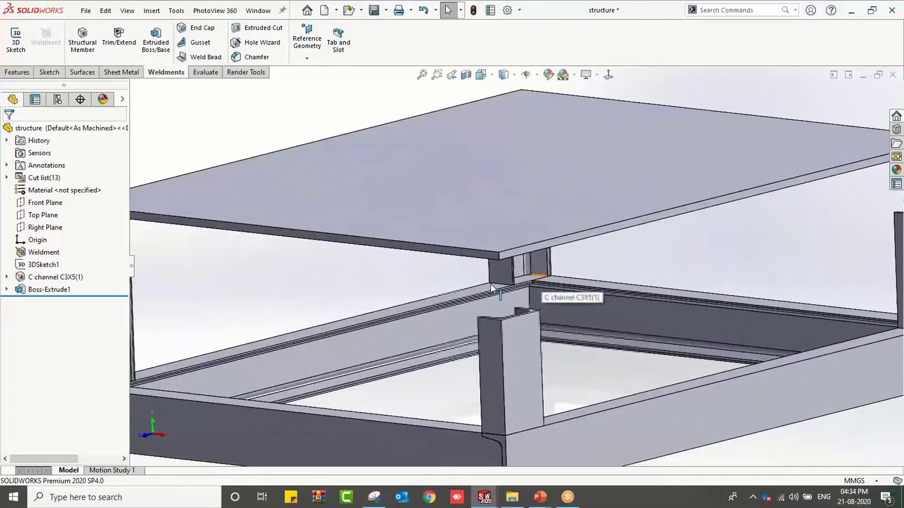
Save the lower front edge of the top plate as a new selection set.
{"action": "left_click", "coordinate": [373, 246]}
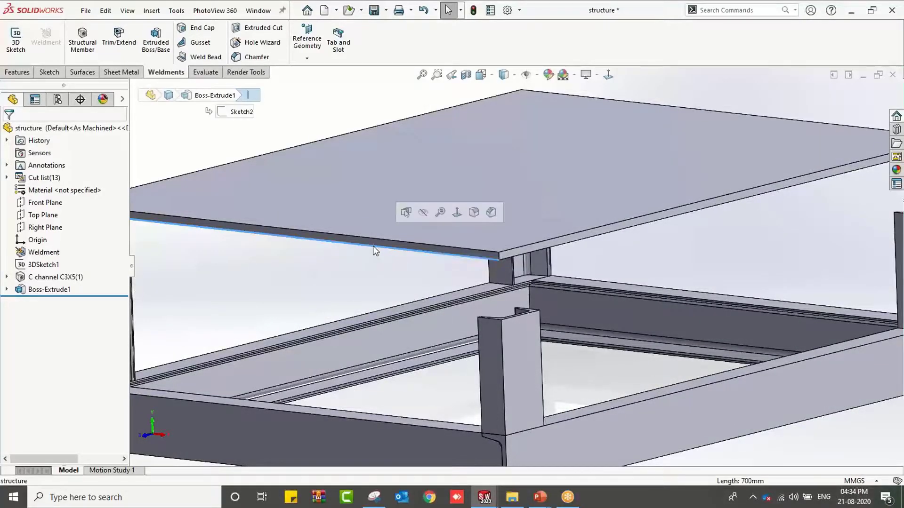
{"action": "right_click", "coordinate": [374, 247]}
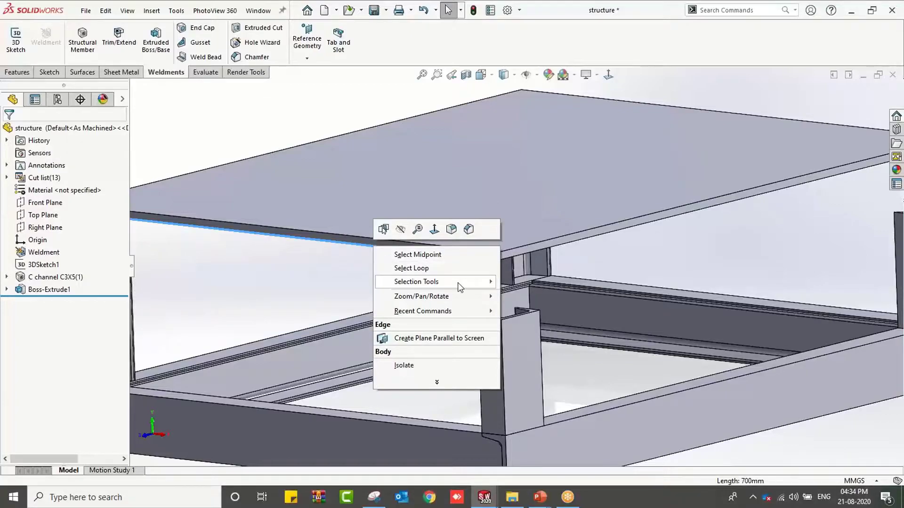
{"action": "mouse_move", "coordinate": [460, 286]}
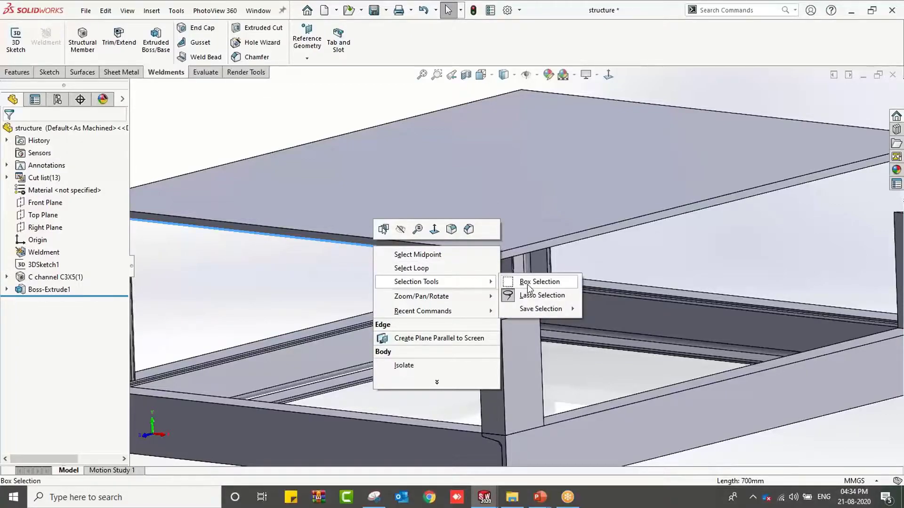
{"action": "mouse_move", "coordinate": [556, 311]}
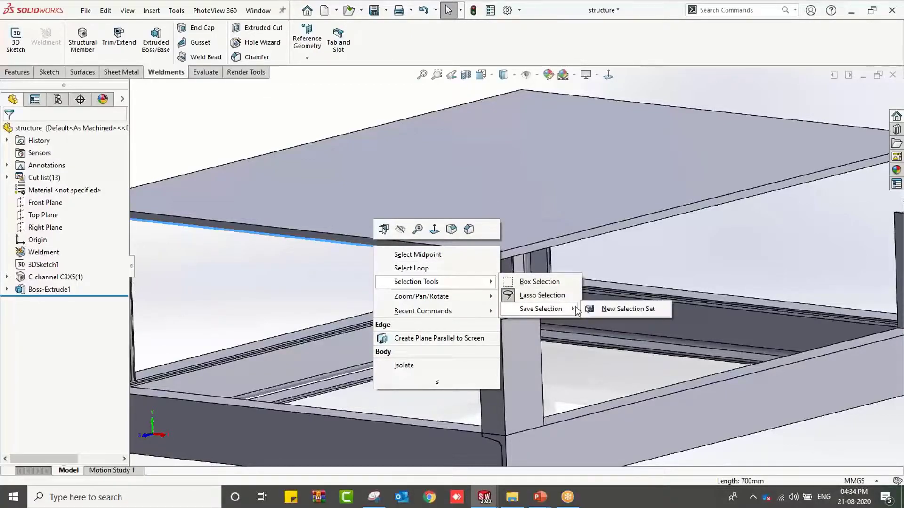
{"action": "left_click", "coordinate": [612, 309]}
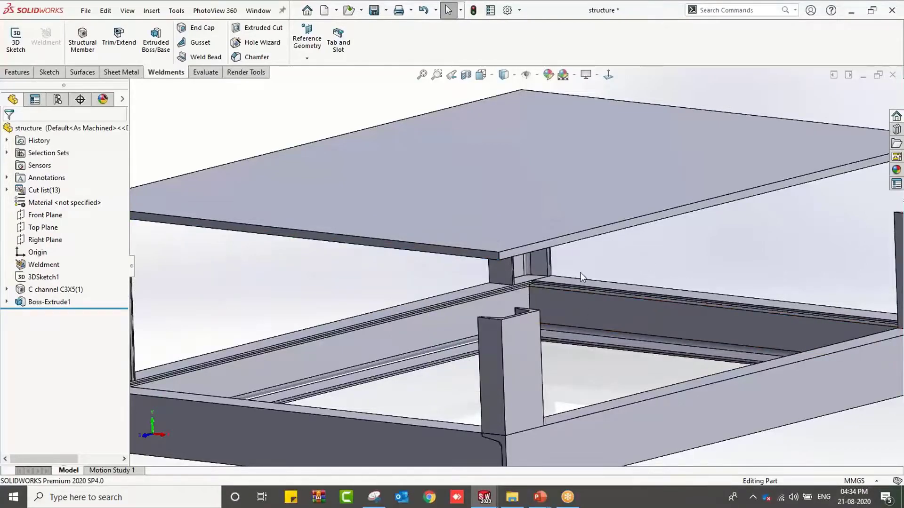
{"action": "scroll", "coordinate": [374, 261], "scroll_direction": "up", "scroll_amount": 2}
{"action": "middle_click_drag", "start_coordinate": [465, 266], "coordinate": [450, 267]}
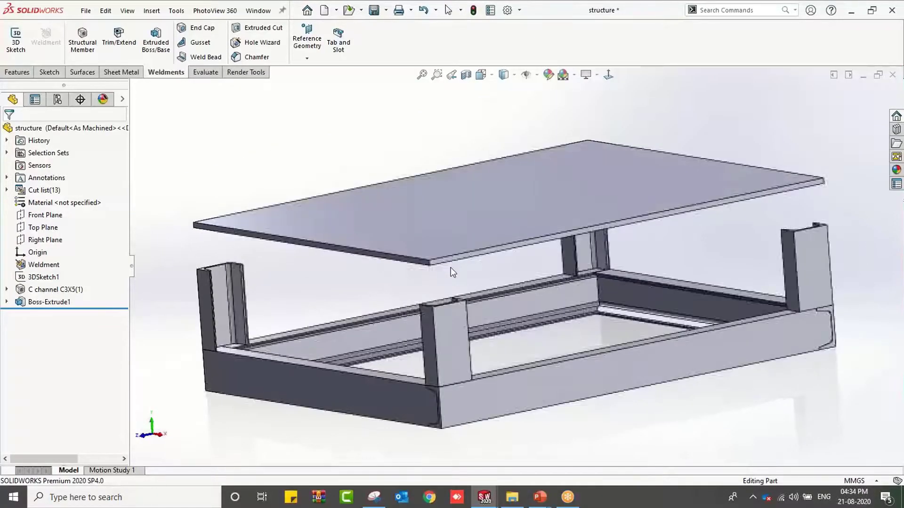
Add the lower edge along the top plate's 900 mm front side to the existing Selection-Set1.
{"action": "left_click", "coordinate": [499, 254]}
{"action": "right_click", "coordinate": [500, 254]}
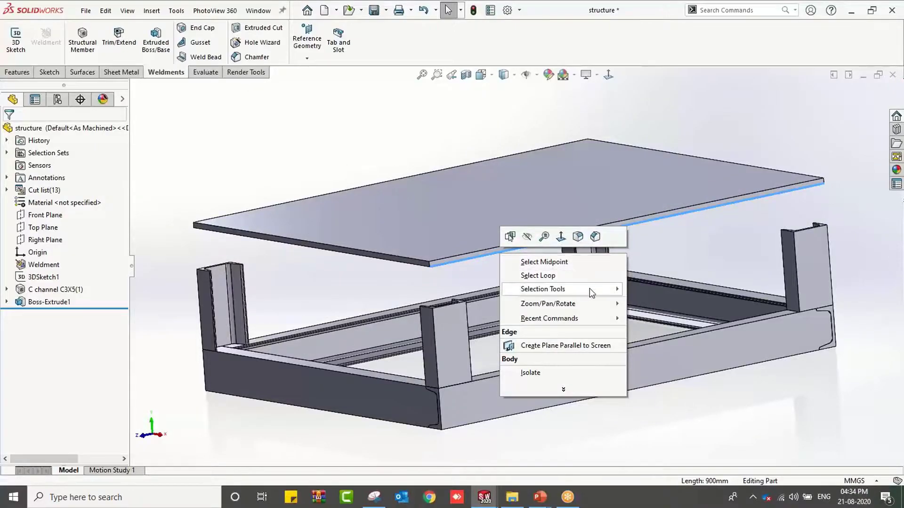
{"action": "mouse_move", "coordinate": [589, 289]}
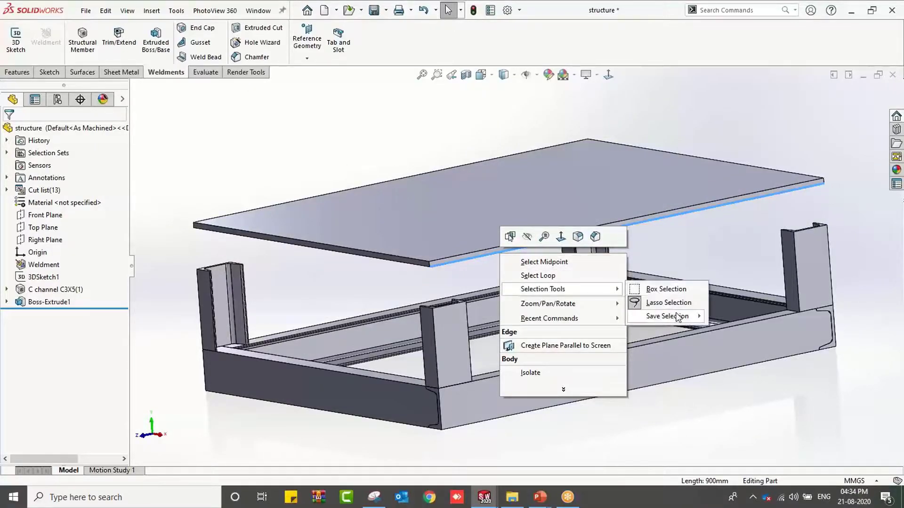
{"action": "mouse_move", "coordinate": [697, 318]}
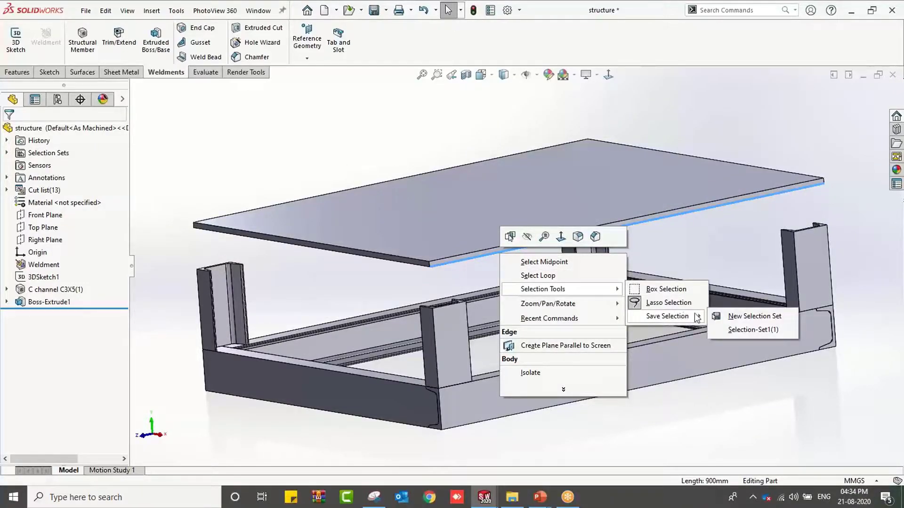
{"action": "left_click", "coordinate": [729, 330]}
{"action": "left_click", "coordinate": [435, 137]}
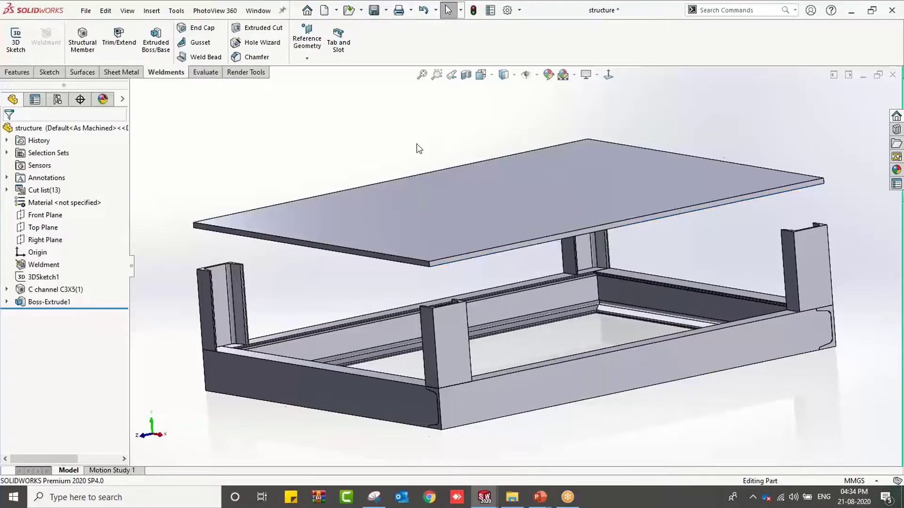
Examine Selection-Set1 and highlight each of its saved edges on the top plate.
{"action": "middle_click_drag", "start_coordinate": [416, 143], "coordinate": [414, 175]}
{"action": "left_click", "coordinate": [7, 152]}
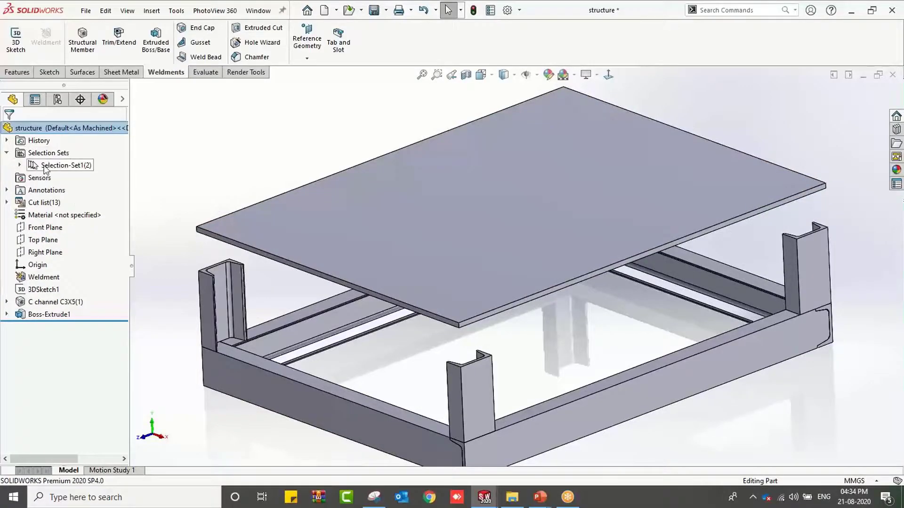
{"action": "left_click", "coordinate": [52, 165]}
{"action": "left_click", "coordinate": [145, 172]}
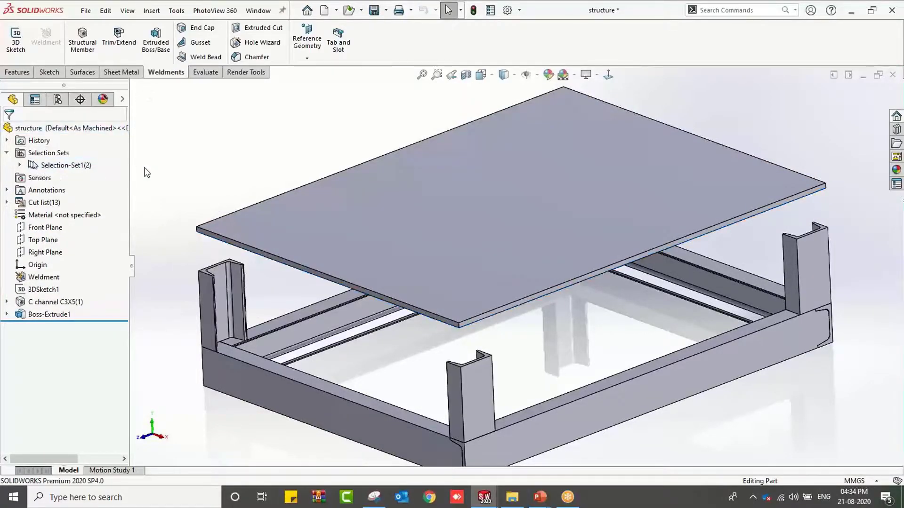
{"action": "left_click", "coordinate": [19, 165]}
{"action": "left_click", "coordinate": [60, 178]}
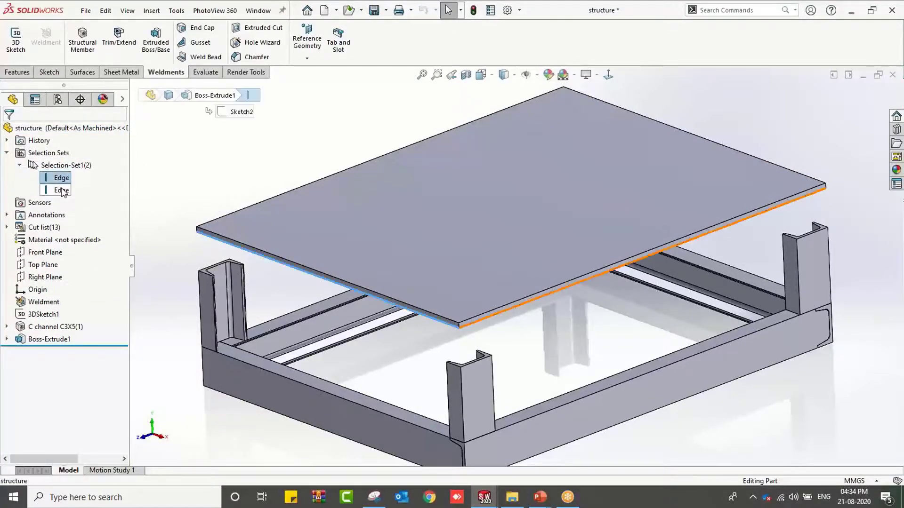
{"action": "left_click", "coordinate": [61, 190]}
{"action": "left_click", "coordinate": [179, 163]}
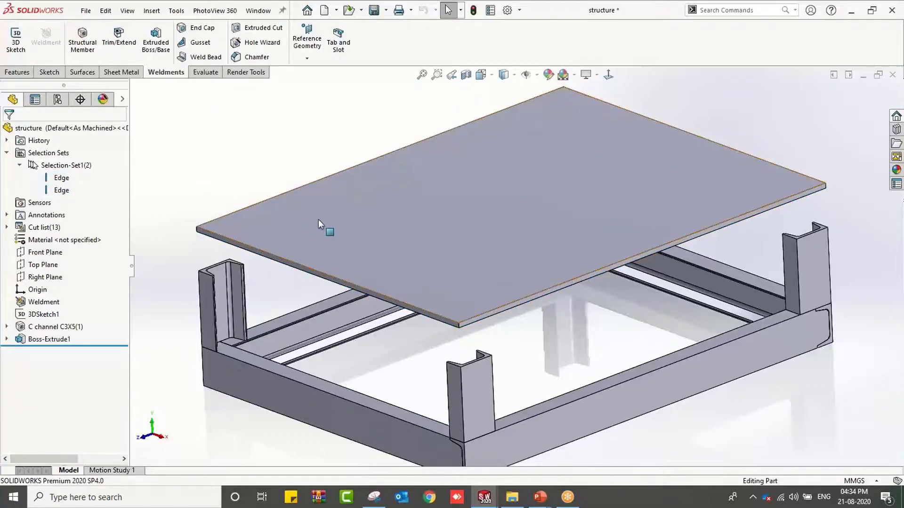
Show the hidden upper channel members beneath the top plate again.
{"action": "middle_click_drag", "start_coordinate": [290, 274], "coordinate": [288, 255]}
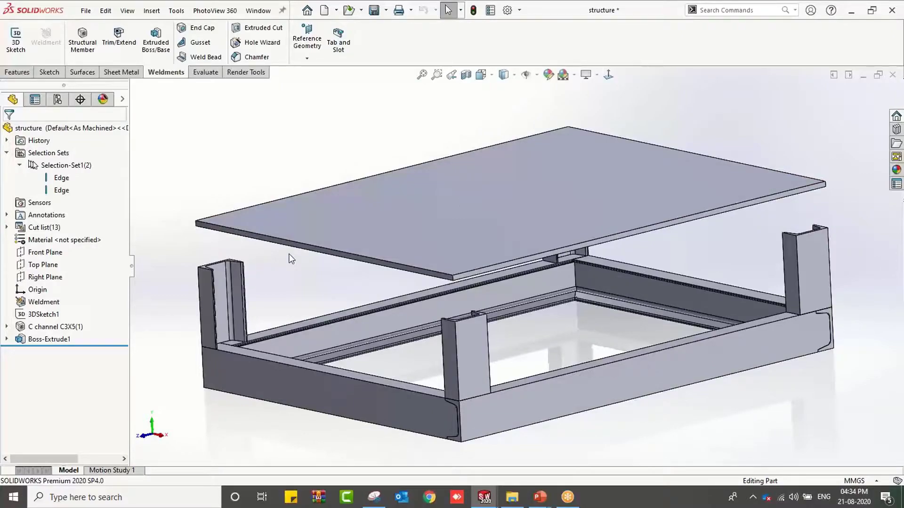
{"action": "key", "text": "shift+Tab"}
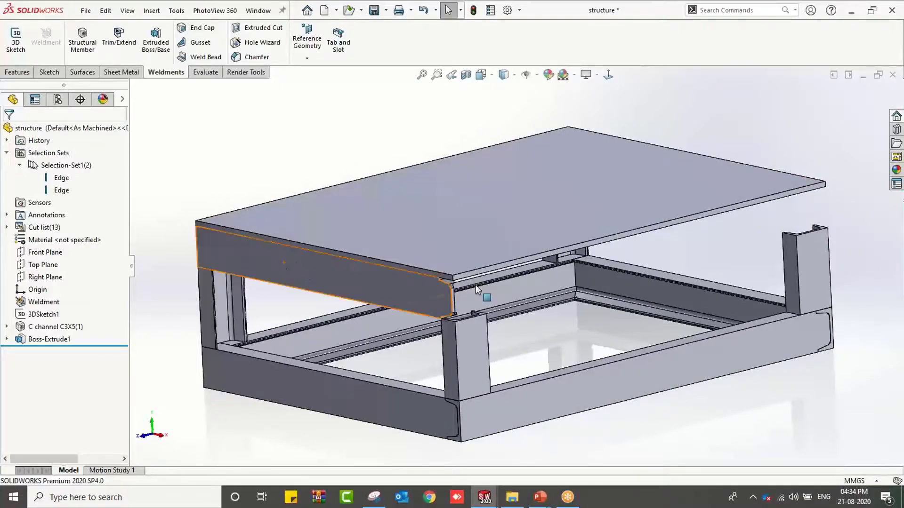
{"action": "key", "text": "shift+Tab"}
{"action": "middle_click_drag", "start_coordinate": [545, 279], "coordinate": [561, 200]}
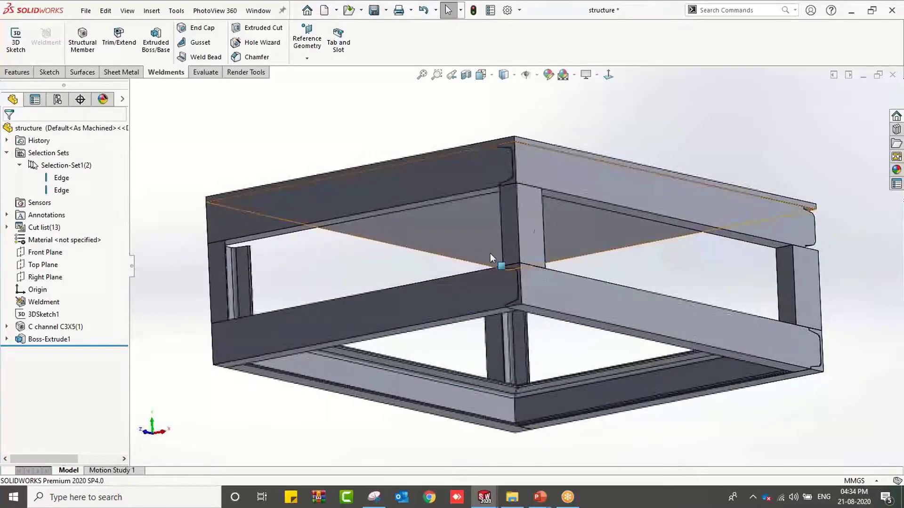
{"action": "key", "text": "shift+Tab"}
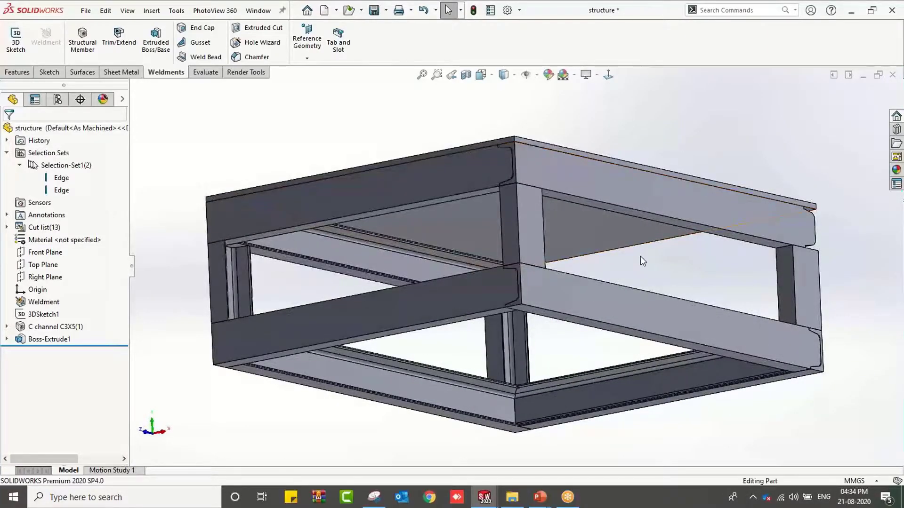
{"action": "middle_click_drag", "start_coordinate": [632, 265], "coordinate": [572, 349]}
{"action": "scroll", "coordinate": [608, 364], "scroll_direction": "up", "scroll_amount": 3}
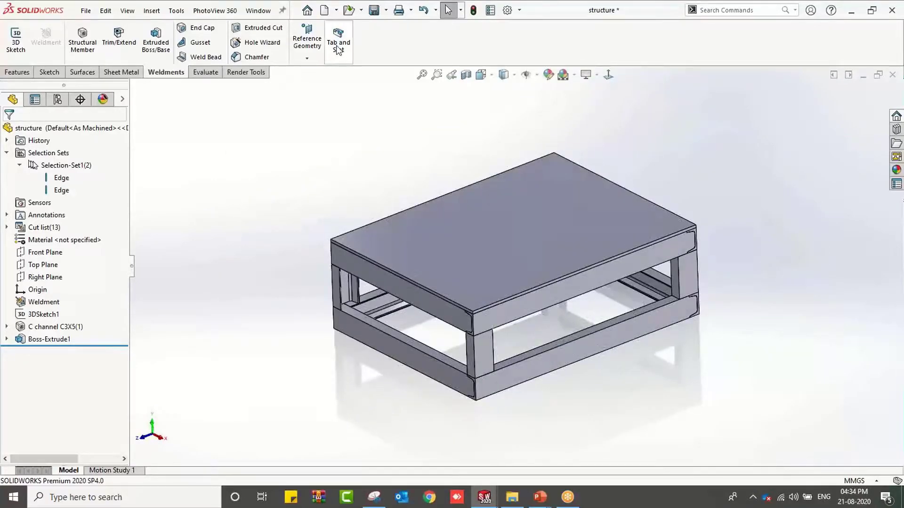
Start a Tab and Slot with the plate's shorter lower edge as tab edge and the underside of the channel beneath it as slot face.
{"action": "left_click", "coordinate": [78, 177]}
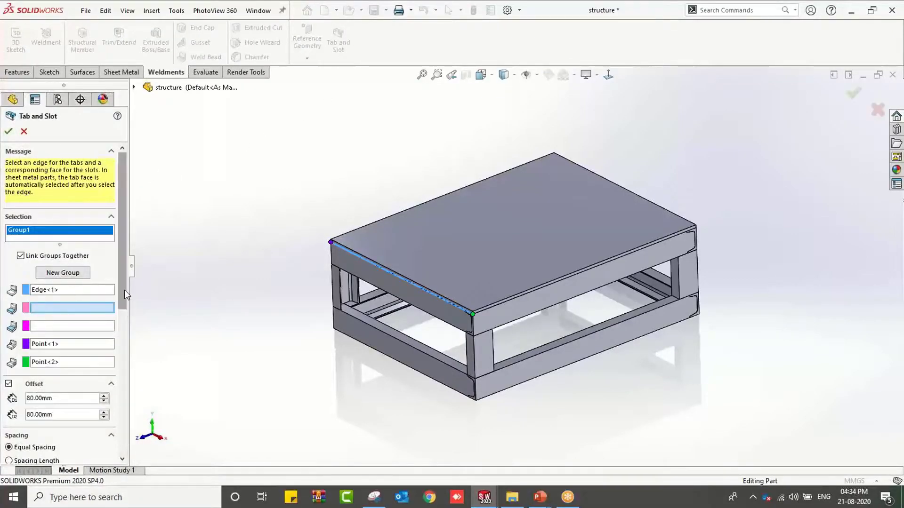
{"action": "scroll", "coordinate": [124, 290], "scroll_direction": "down", "scroll_amount": 2}
{"action": "left_click", "coordinate": [61, 239]}
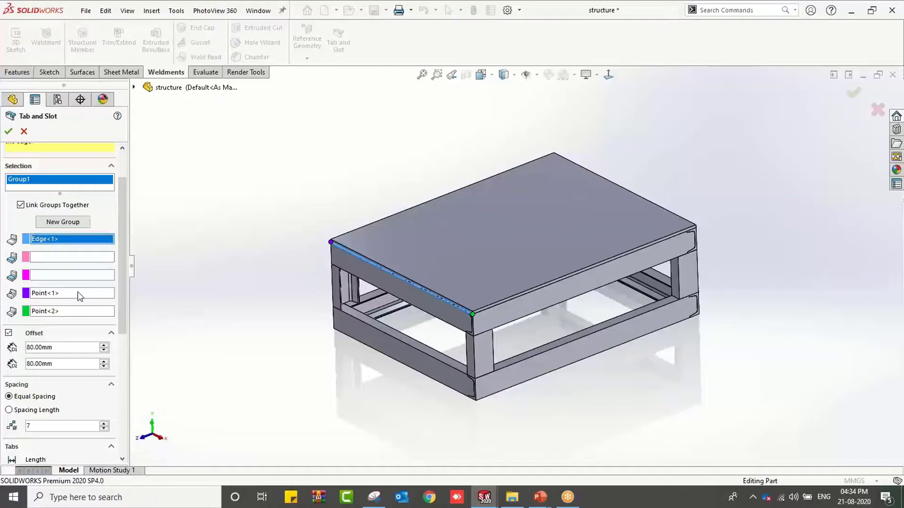
{"action": "middle_click_drag", "start_coordinate": [274, 306], "coordinate": [282, 307]}
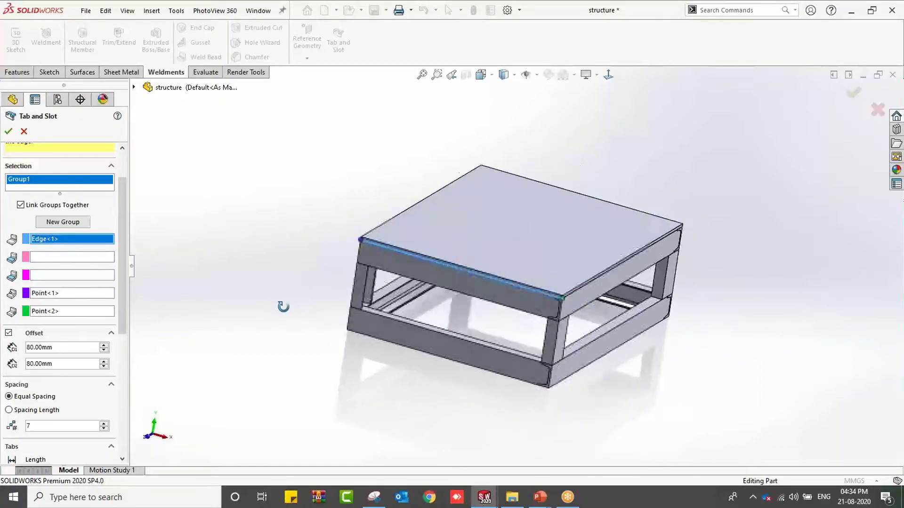
{"action": "left_click", "coordinate": [62, 257]}
{"action": "middle_click_drag", "start_coordinate": [204, 334], "coordinate": [185, 237]}
{"action": "scroll", "coordinate": [351, 250], "scroll_direction": "down", "scroll_amount": 3}
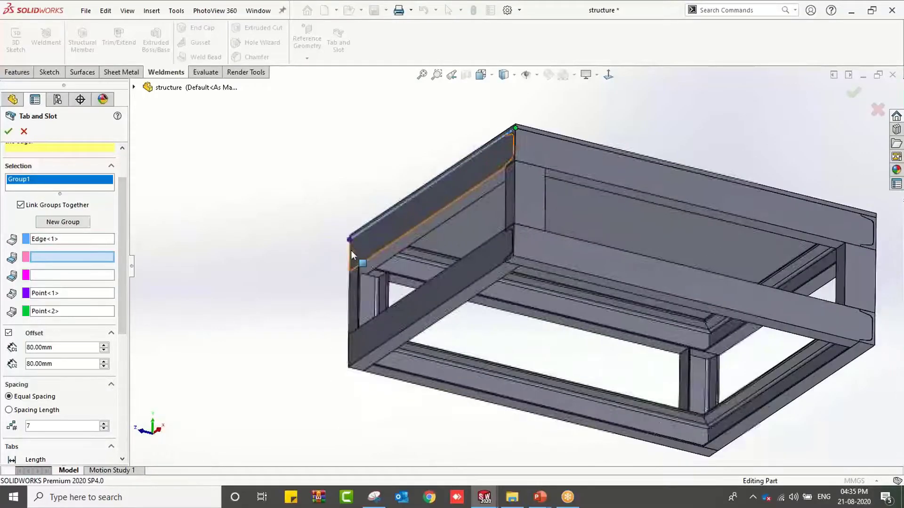
{"action": "scroll", "coordinate": [351, 250], "scroll_direction": "down", "scroll_amount": 2}
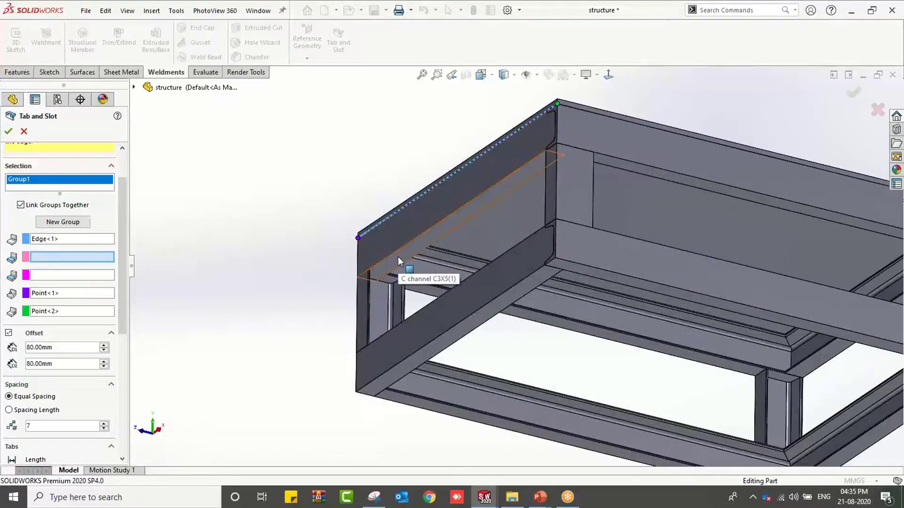
{"action": "left_click", "coordinate": [397, 256]}
Assign the underside of the top plate as the tab face.
{"action": "middle_click_drag", "start_coordinate": [203, 263], "coordinate": [204, 312]}
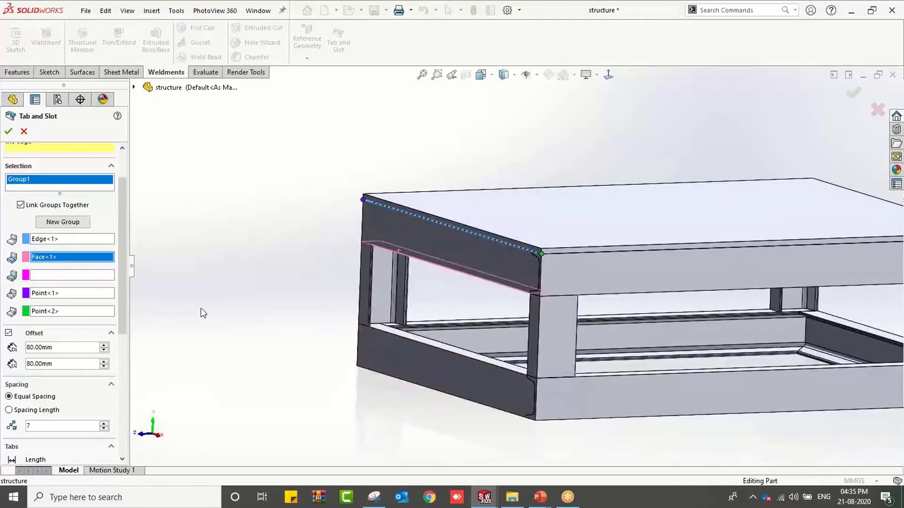
{"action": "left_click", "coordinate": [83, 276]}
{"action": "middle_click_drag", "start_coordinate": [288, 258], "coordinate": [383, 252]}
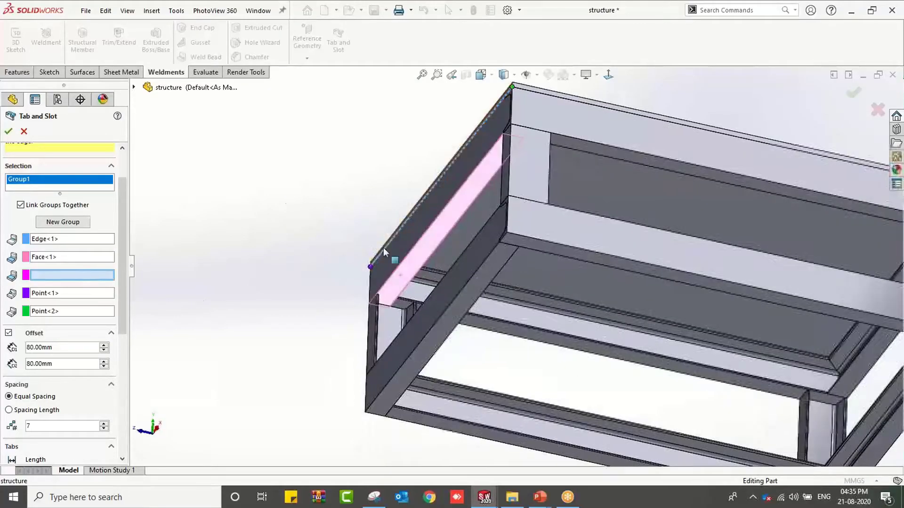
{"action": "left_click", "coordinate": [535, 261]}
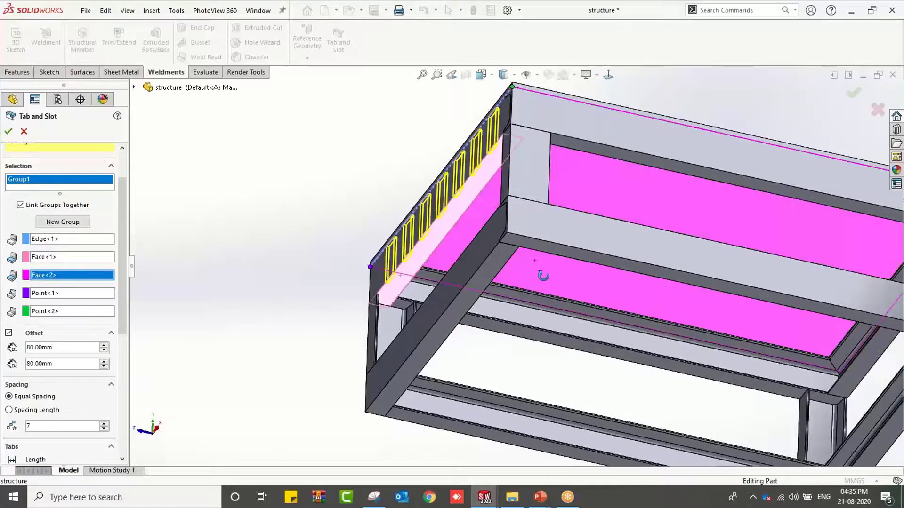
{"action": "middle_click_drag", "start_coordinate": [541, 273], "coordinate": [555, 395]}
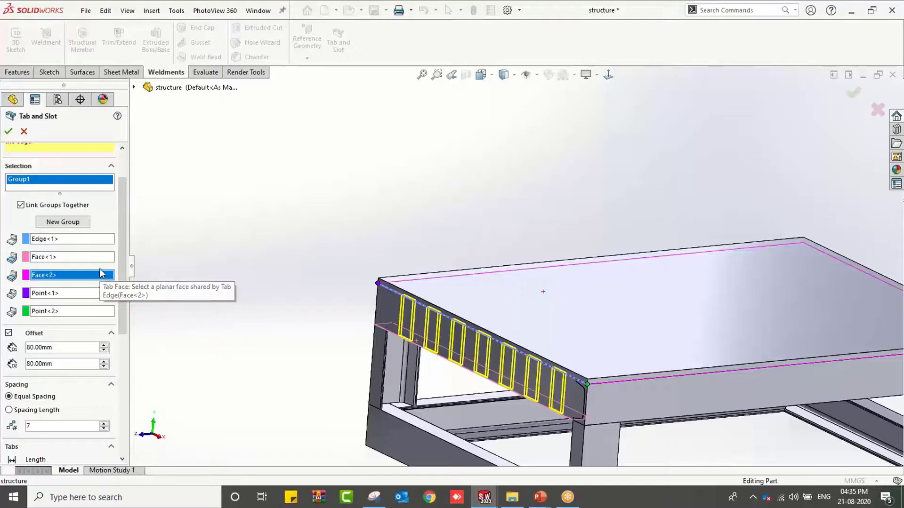
{"action": "scroll", "coordinate": [451, 383], "scroll_direction": "up", "scroll_amount": 3}
{"action": "scroll", "coordinate": [527, 338], "scroll_direction": "down", "scroll_amount": 3}
{"action": "middle_click_drag", "start_coordinate": [546, 342], "coordinate": [542, 360]}
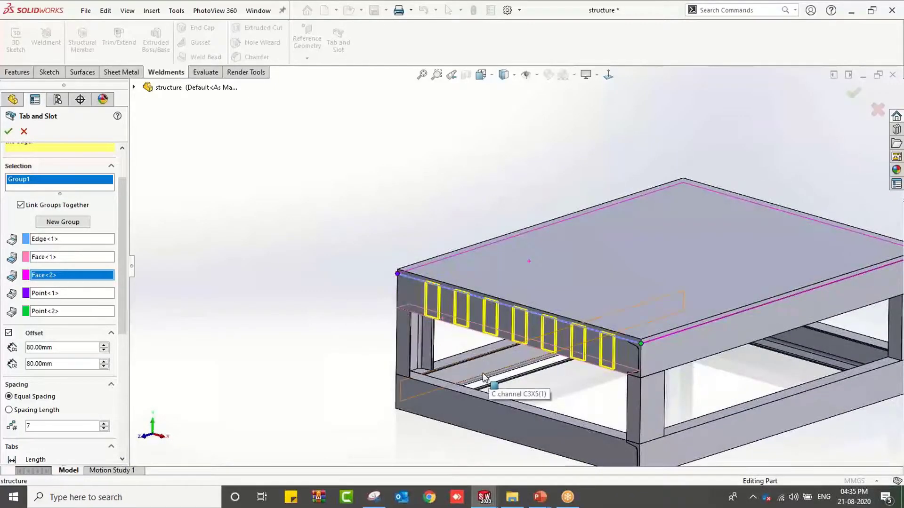
Try the tab layout without end offsets and with the start offset at 70 mm.
{"action": "left_click_drag", "start_coordinate": [120, 321], "coordinate": [123, 343]}
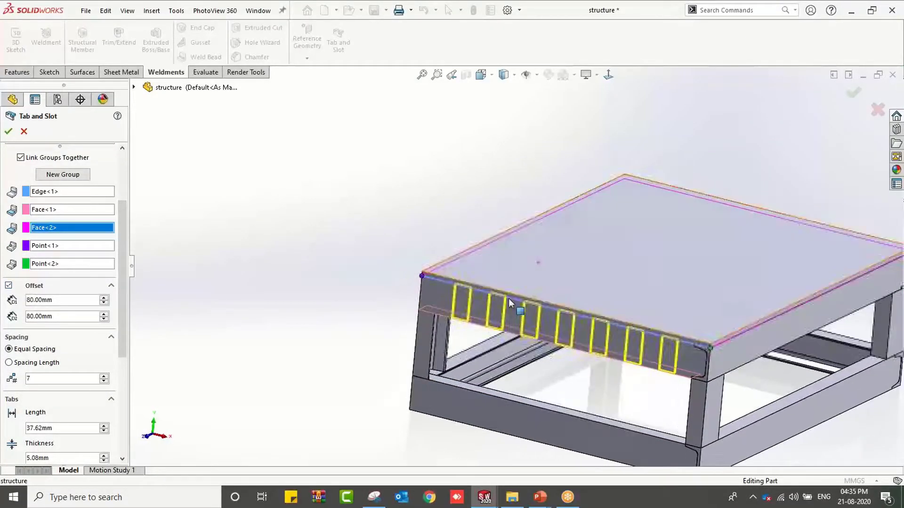
{"action": "scroll", "coordinate": [499, 297], "scroll_direction": "down", "scroll_amount": 4}
{"action": "left_click", "coordinate": [8, 285]}
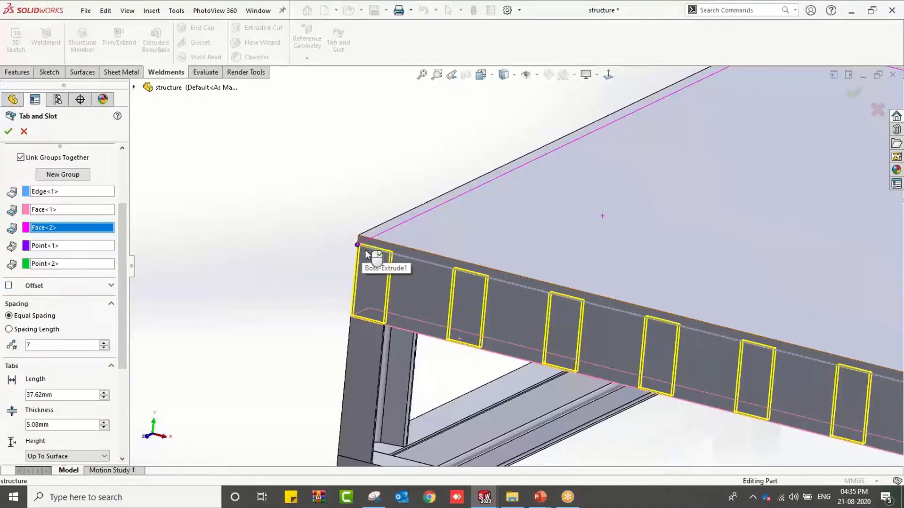
{"action": "left_click", "coordinate": [9, 286]}
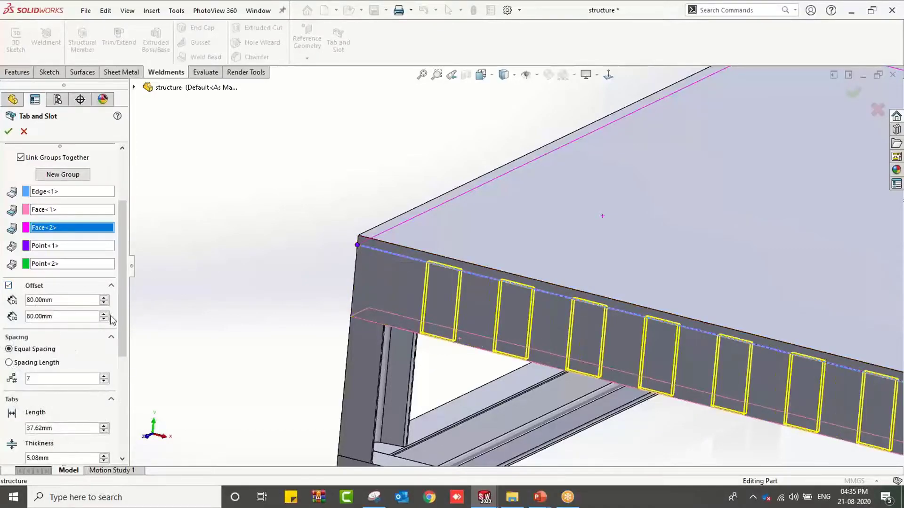
{"action": "left_click", "coordinate": [104, 297]}
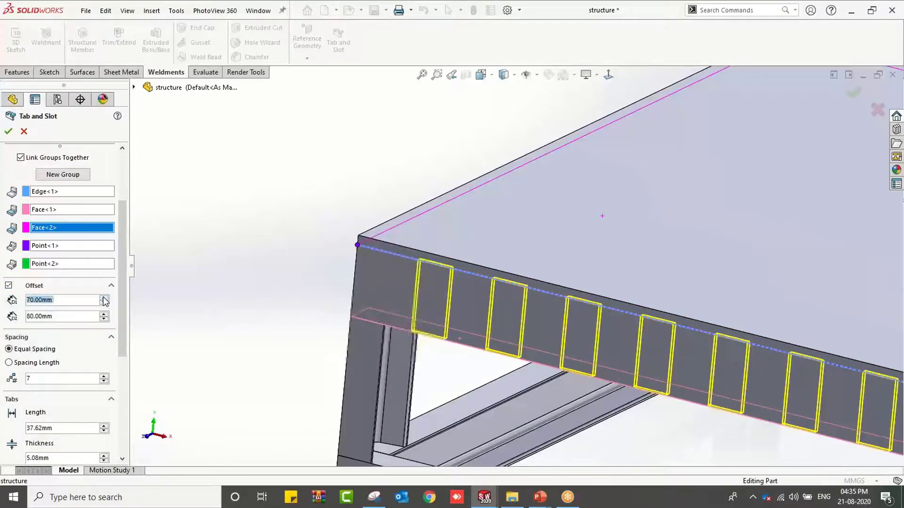
{"action": "left_click_drag", "start_coordinate": [123, 318], "coordinate": [117, 362]}
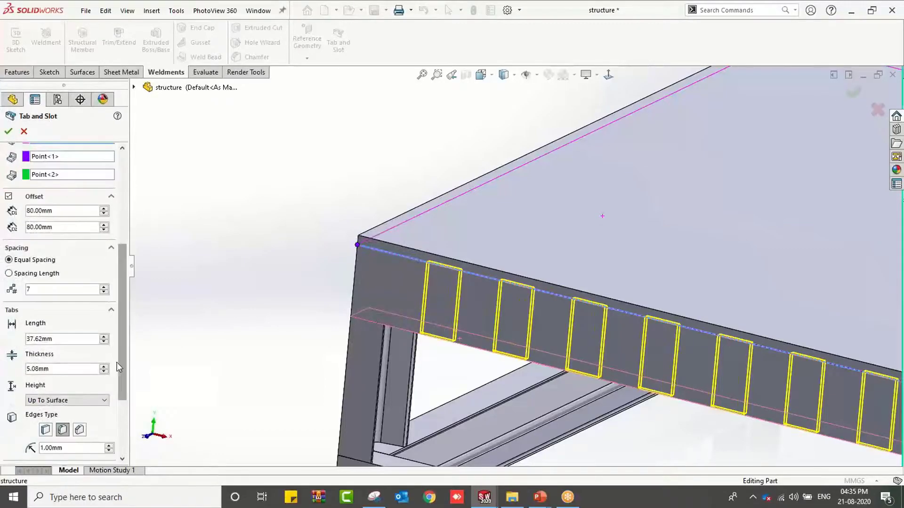
Try eight equally spaced tabs along the plate edge, then return to seven.
{"action": "scroll", "coordinate": [296, 349], "scroll_direction": "up", "scroll_amount": 6}
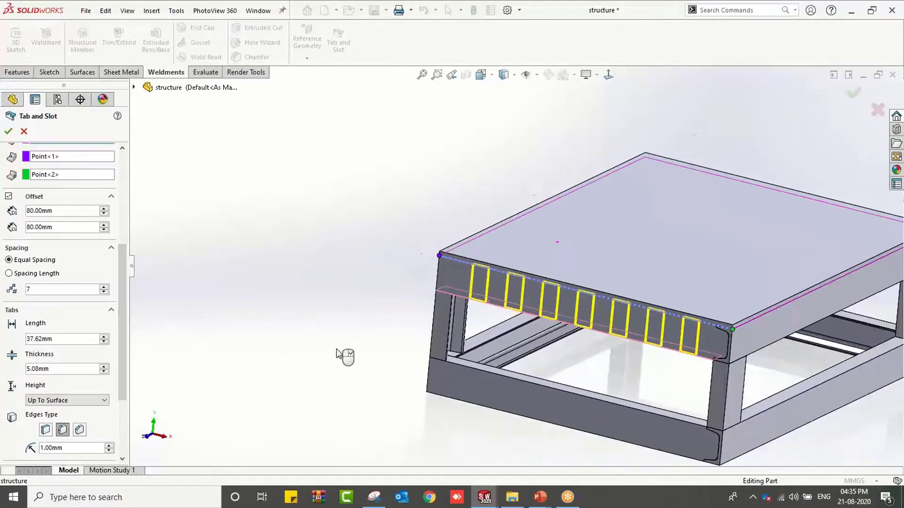
{"action": "scroll", "coordinate": [652, 296], "scroll_direction": "down", "scroll_amount": 2}
{"action": "left_click", "coordinate": [104, 286]}
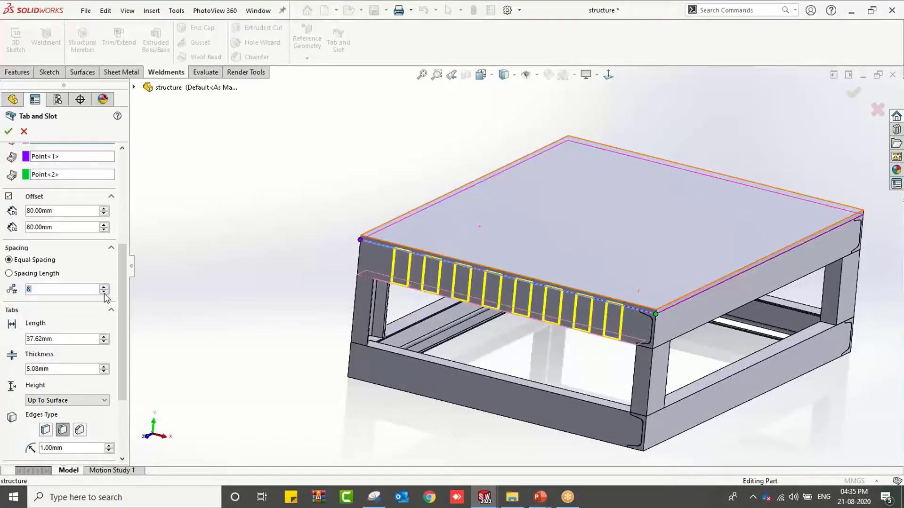
{"action": "left_click", "coordinate": [104, 293]}
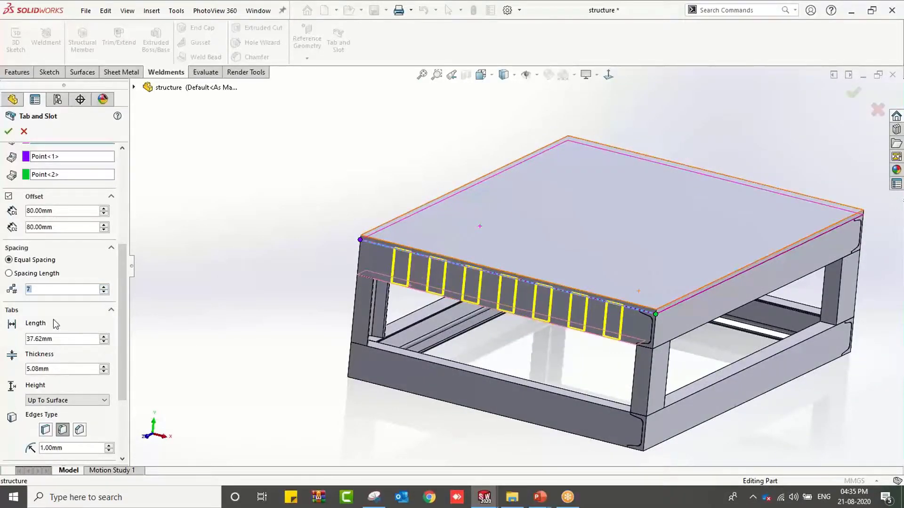
Change the tab height condition to Offset From Surface and check the tab preview along the channel.
{"action": "scroll", "coordinate": [57, 360], "scroll_direction": "down", "scroll_amount": 2}
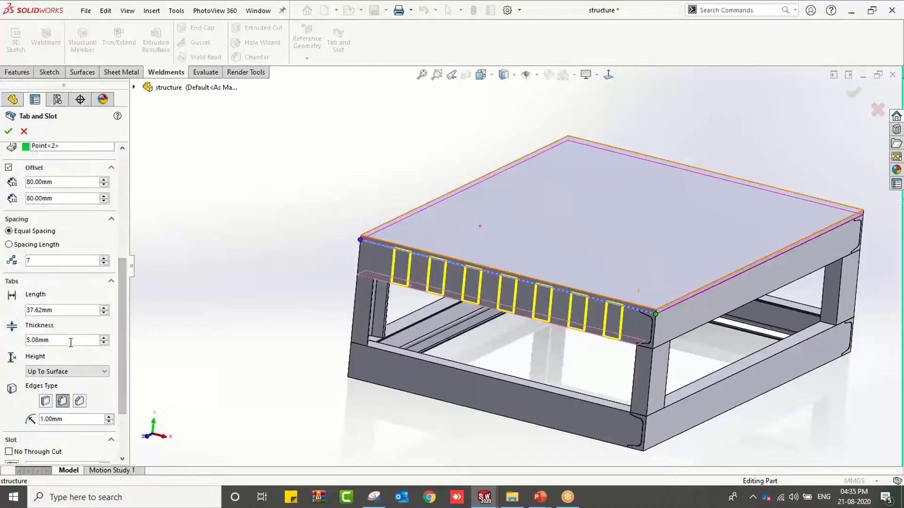
{"action": "left_click", "coordinate": [52, 372]}
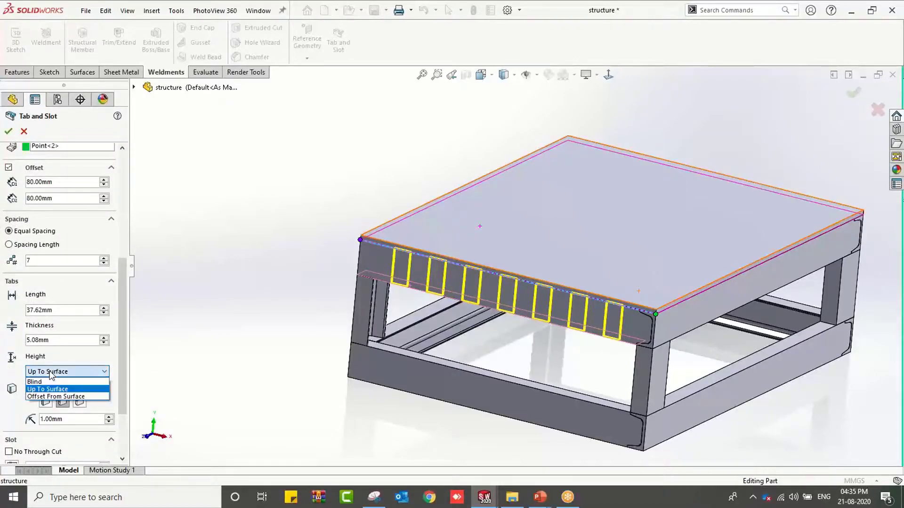
{"action": "left_click", "coordinate": [61, 396]}
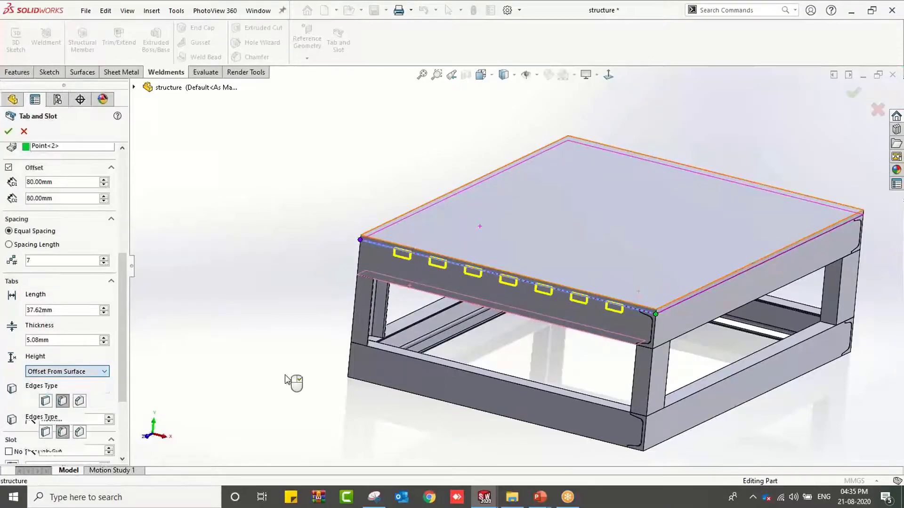
{"action": "middle_click_drag", "start_coordinate": [313, 357], "coordinate": [281, 267]}
{"action": "scroll", "coordinate": [330, 254], "scroll_direction": "down", "scroll_amount": 3}
{"action": "scroll", "coordinate": [370, 248], "scroll_direction": "down", "scroll_amount": 3}
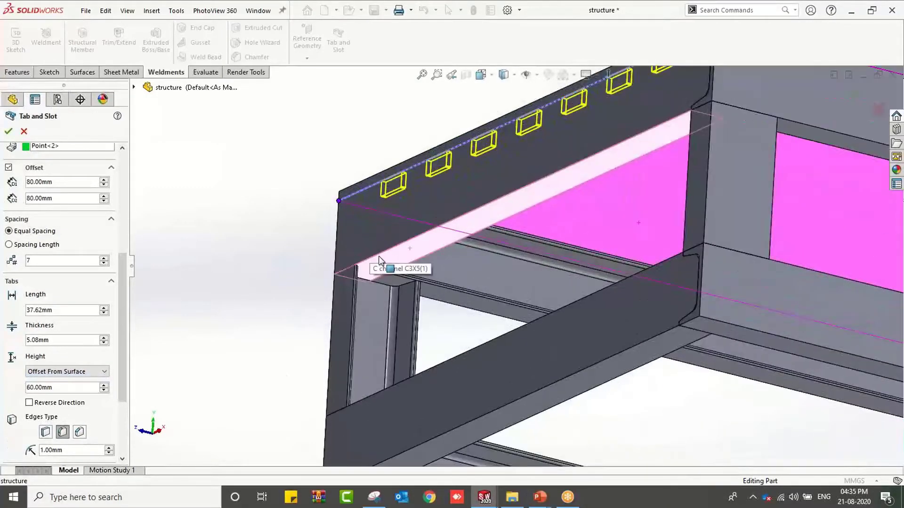
{"action": "scroll", "coordinate": [376, 271], "scroll_direction": "up", "scroll_amount": 2}
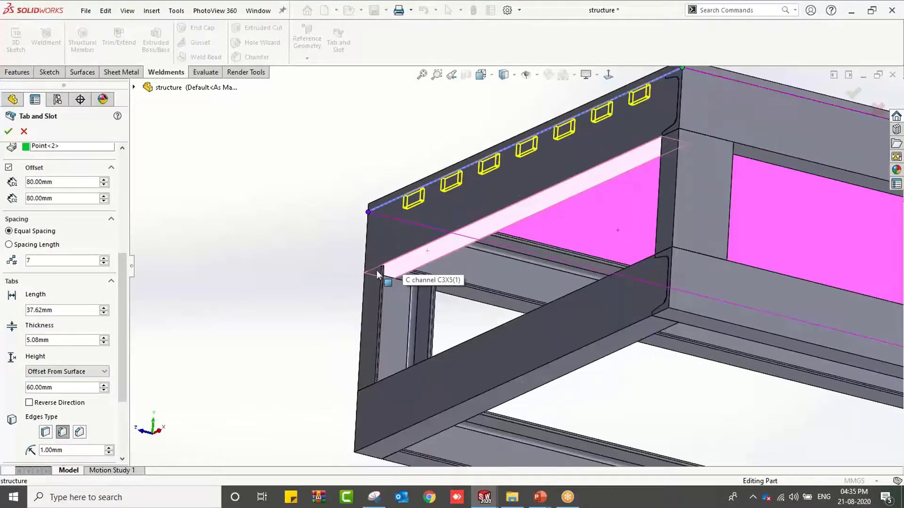
{"action": "middle_click_drag", "start_coordinate": [377, 270], "coordinate": [125, 398]}
Review the slot settings and tab preview, and accept the Tab and Slot with its current slot values.
{"action": "scroll", "coordinate": [123, 400], "scroll_direction": "down", "scroll_amount": 5}
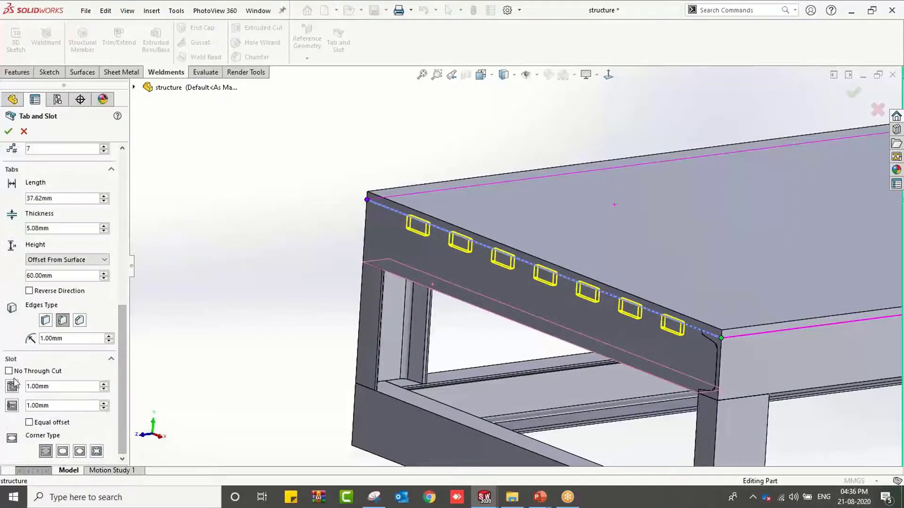
{"action": "scroll", "coordinate": [284, 374], "scroll_direction": "up", "scroll_amount": 2}
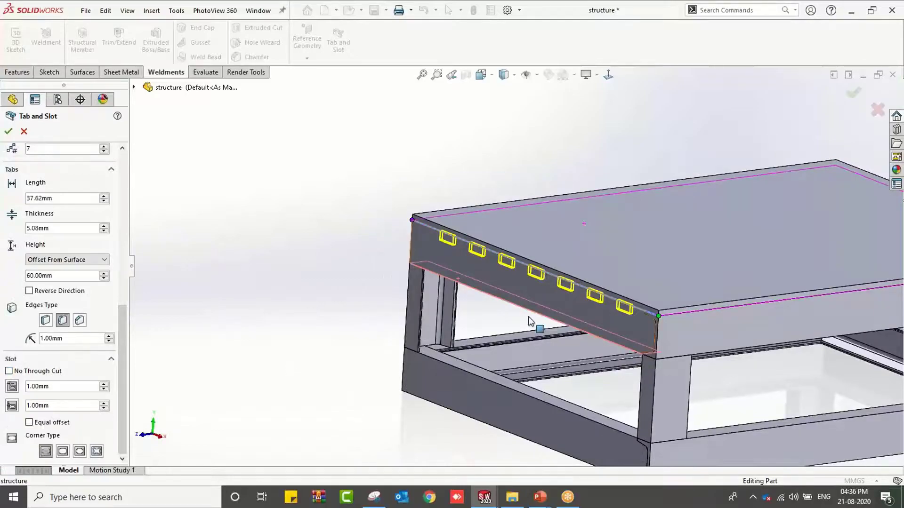
{"action": "scroll", "coordinate": [590, 335], "scroll_direction": "up", "scroll_amount": 2}
{"action": "scroll", "coordinate": [662, 307], "scroll_direction": "down", "scroll_amount": 4}
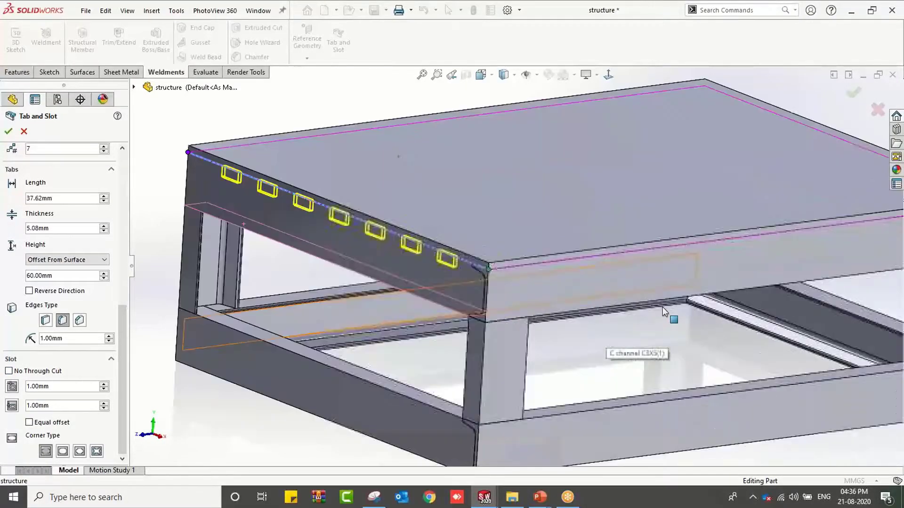
{"action": "scroll", "coordinate": [564, 324], "scroll_direction": "up", "scroll_amount": 3}
{"action": "scroll", "coordinate": [557, 328], "scroll_direction": "down", "scroll_amount": 2}
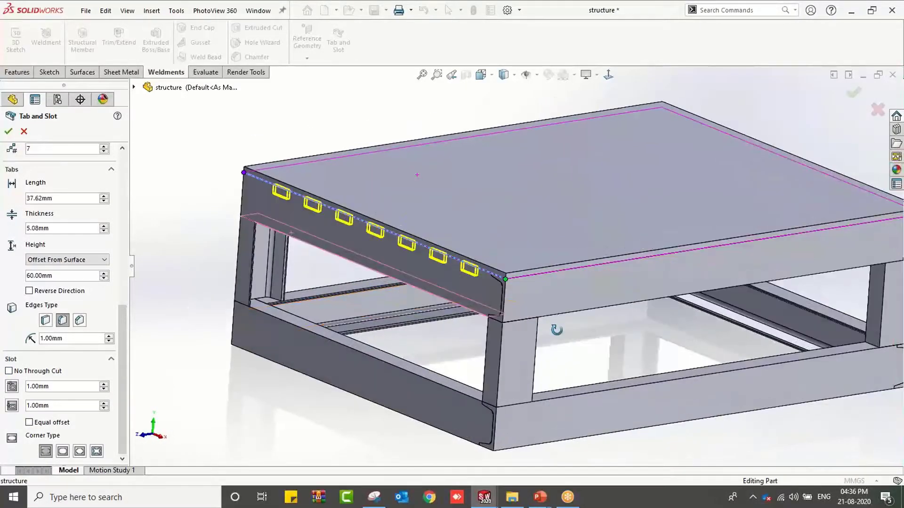
{"action": "left_click", "coordinate": [7, 132]}
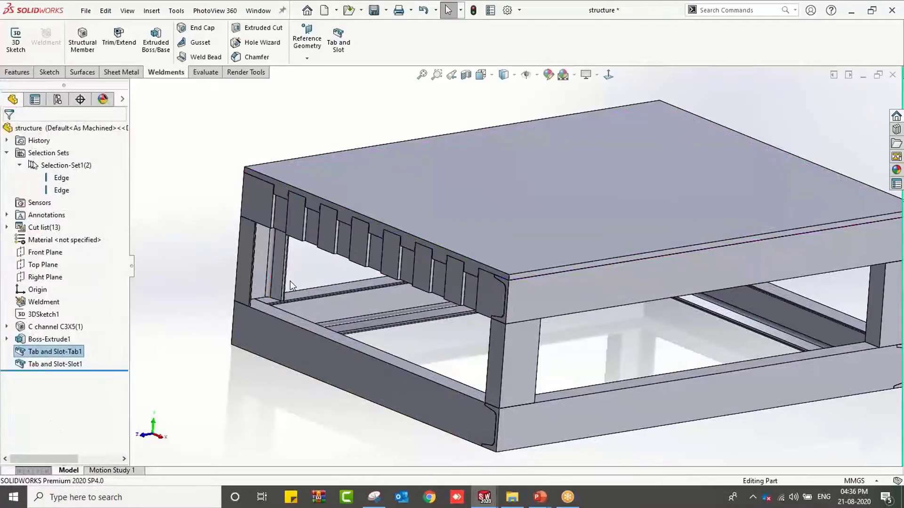
Inspect the cuts in the channel, then edit the tab and slot feature to enable No Through Cut for the slots.
{"action": "scroll", "coordinate": [289, 281], "scroll_direction": "up", "scroll_amount": 1}
{"action": "scroll", "coordinate": [293, 214], "scroll_direction": "down", "scroll_amount": 2}
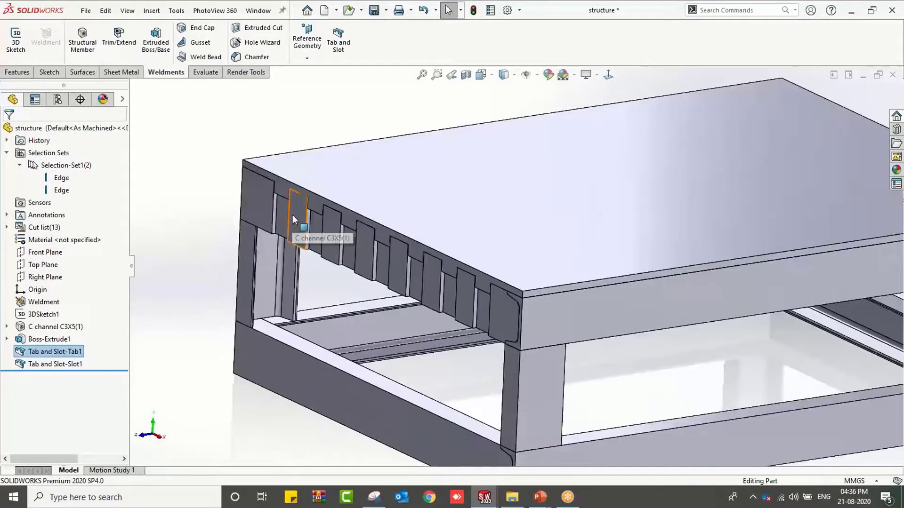
{"action": "middle_click_drag", "start_coordinate": [293, 208], "coordinate": [312, 187]}
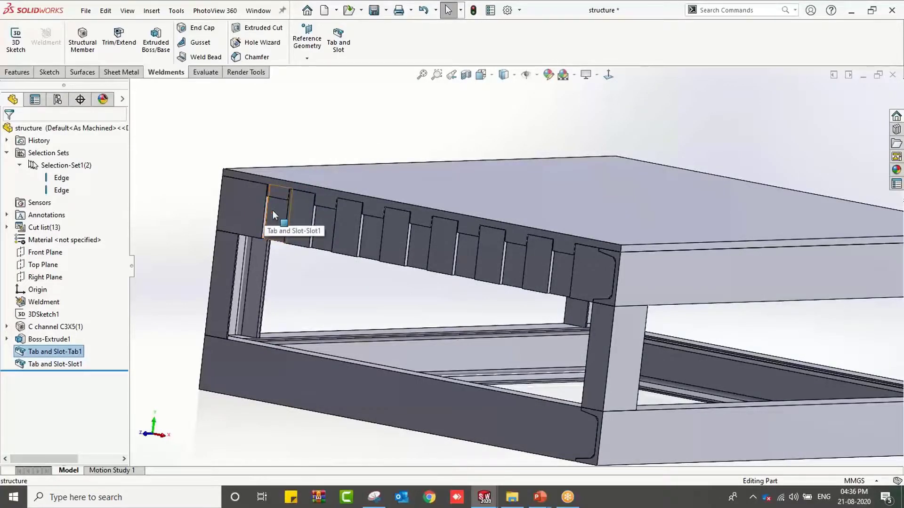
{"action": "middle_click_drag", "start_coordinate": [275, 211], "coordinate": [259, 216]}
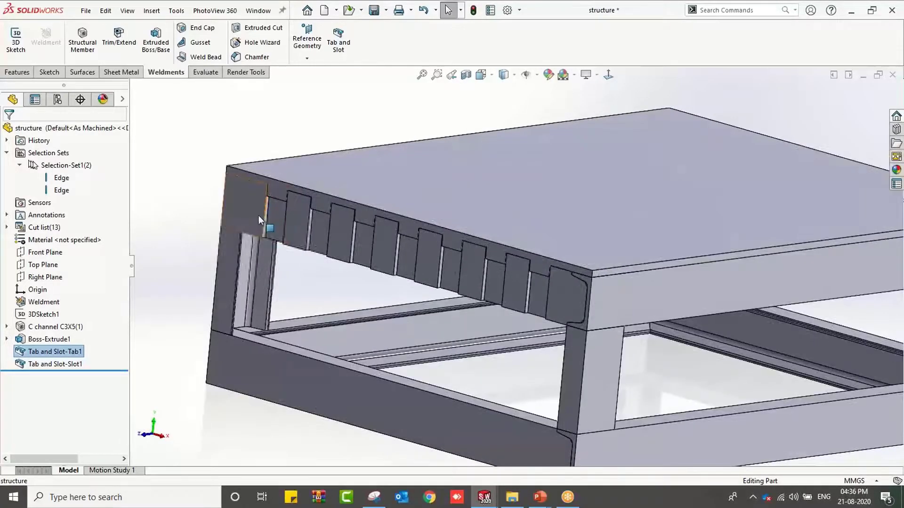
{"action": "right_click", "coordinate": [78, 353]}
{"action": "left_click", "coordinate": [16, 389]}
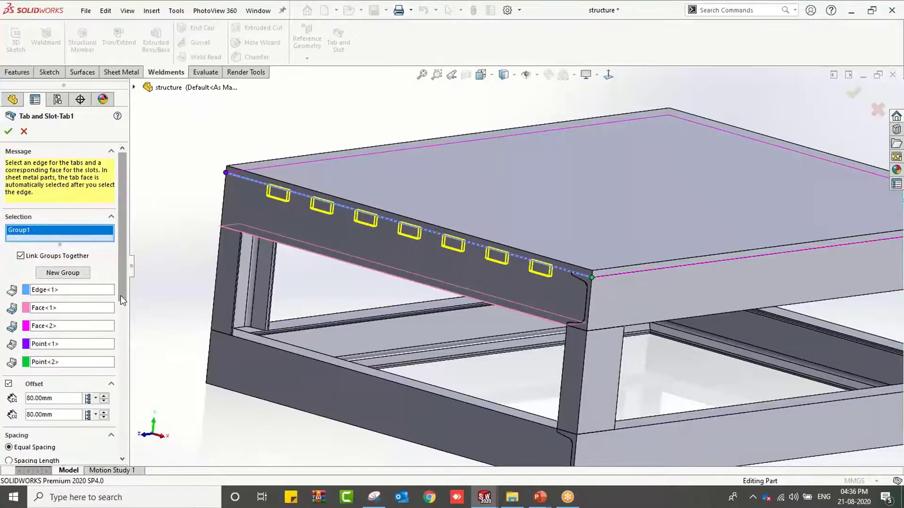
{"action": "scroll", "coordinate": [120, 295], "scroll_direction": "down", "scroll_amount": 5}
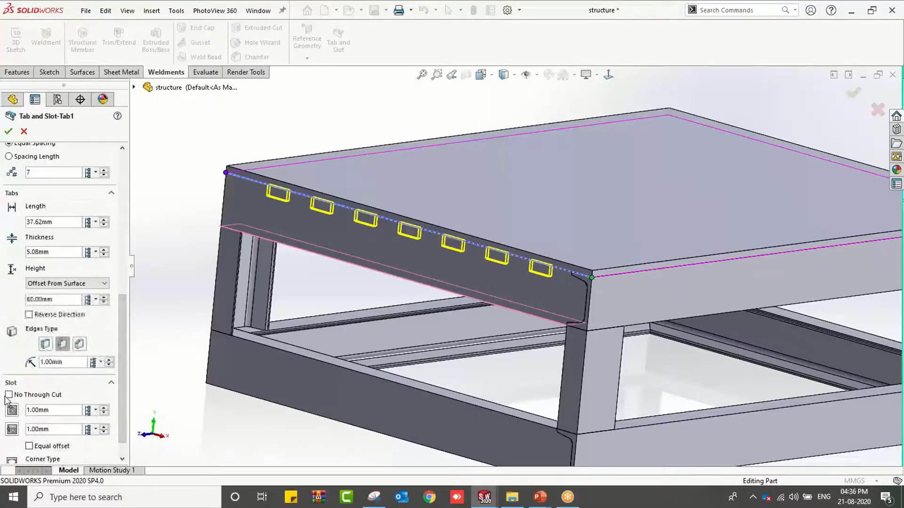
{"action": "left_click", "coordinate": [9, 395]}
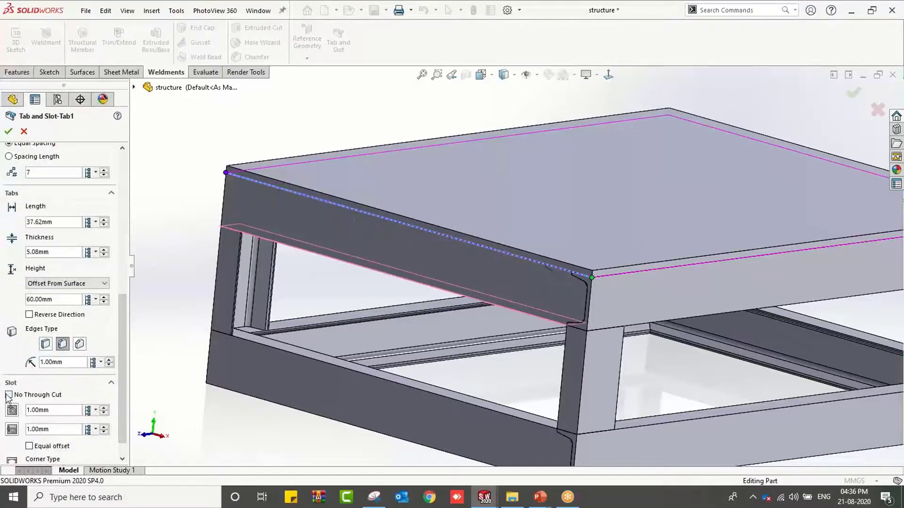
{"action": "left_click", "coordinate": [9, 131]}
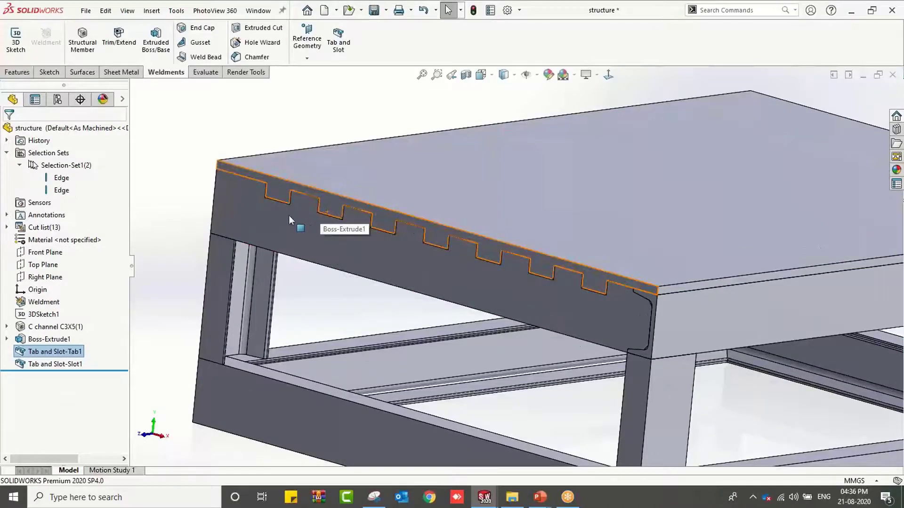
Examine the fit and clearance of the tabs in their slots, then the overall plate and frame.
{"action": "scroll", "coordinate": [296, 212], "scroll_direction": "down", "scroll_amount": 3}
{"action": "scroll", "coordinate": [339, 236], "scroll_direction": "down", "scroll_amount": 3}
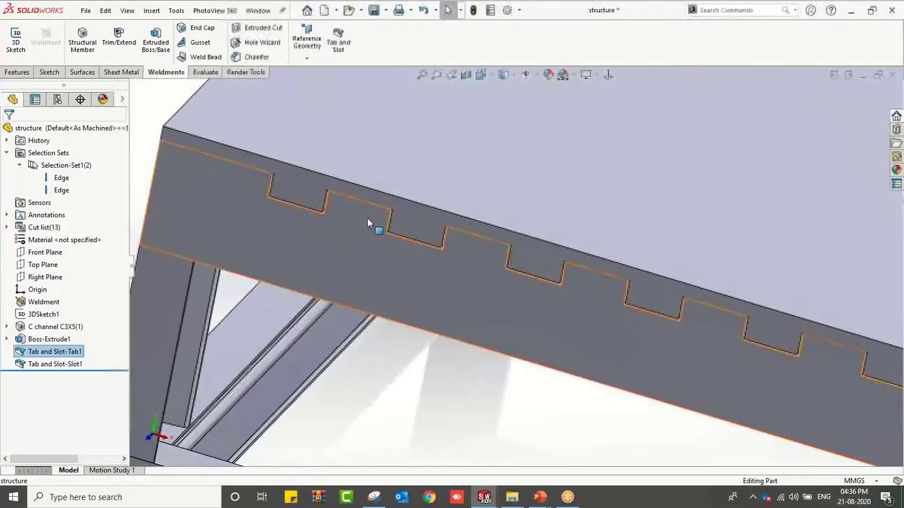
{"action": "scroll", "coordinate": [367, 218], "scroll_direction": "down", "scroll_amount": 4}
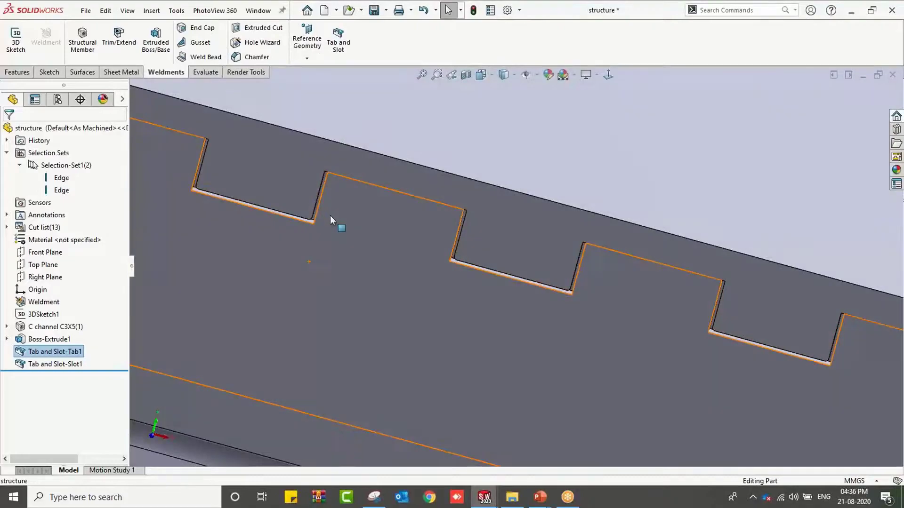
{"action": "scroll", "coordinate": [316, 219], "scroll_direction": "down", "scroll_amount": 2}
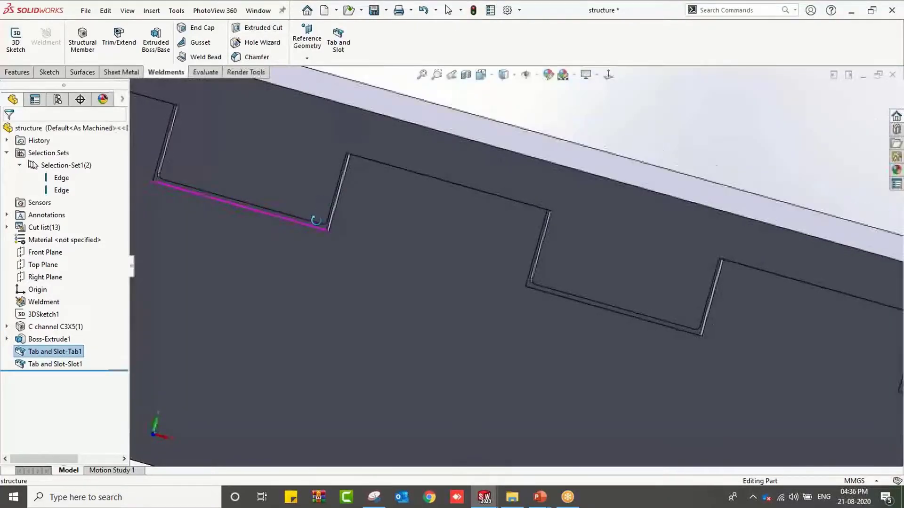
{"action": "scroll", "coordinate": [317, 238], "scroll_direction": "up", "scroll_amount": 10}
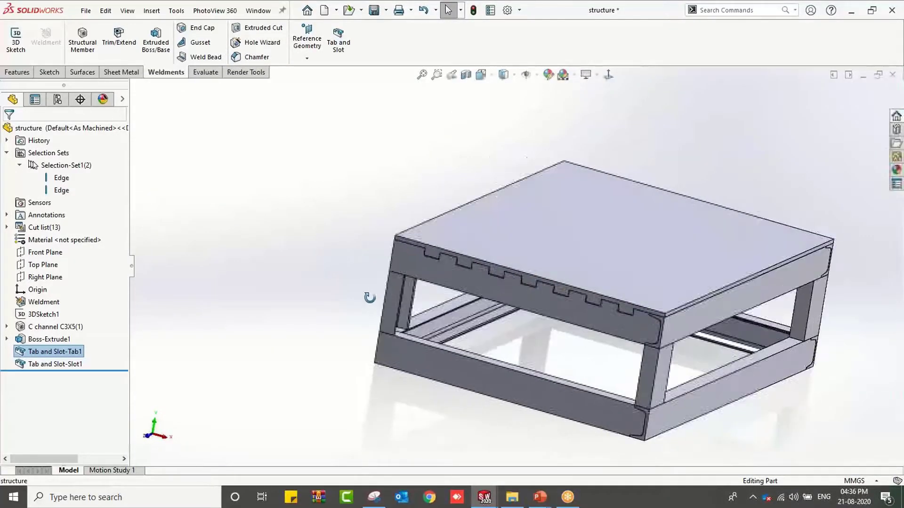
{"action": "middle_click_drag", "start_coordinate": [370, 297], "coordinate": [562, 332]}
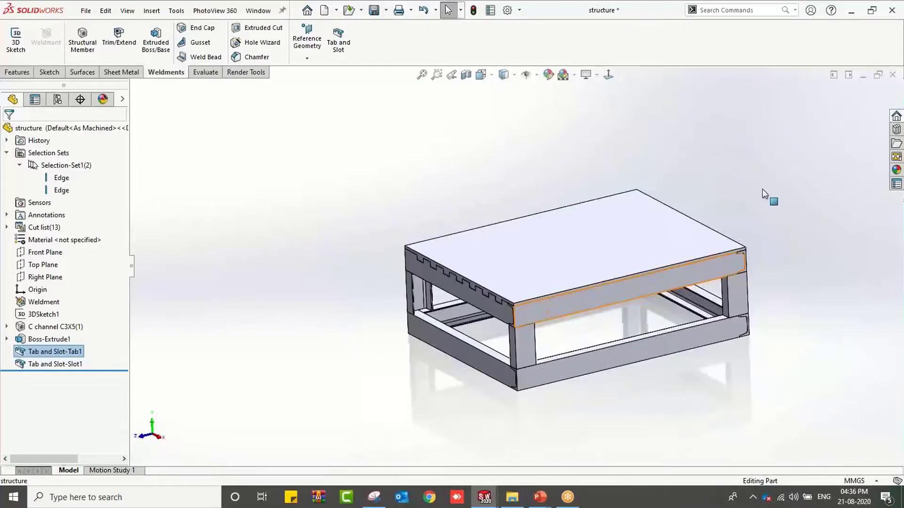
{"action": "scroll", "coordinate": [762, 193], "scroll_direction": "down", "scroll_amount": 2}
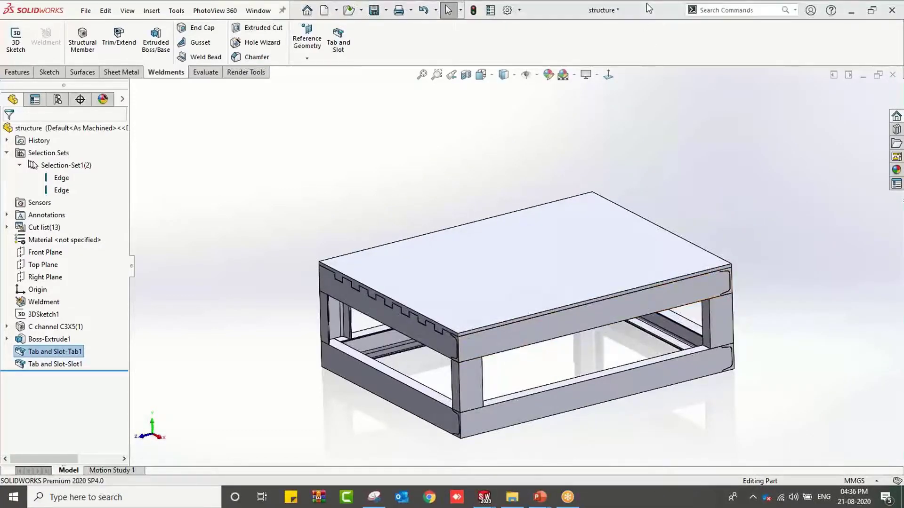
Start an Exploded View and move the top plate upward along Y, clear of the frame, as the first explode step.
{"action": "left_click", "coordinate": [738, 11]}
{"action": "type", "text": "e"}
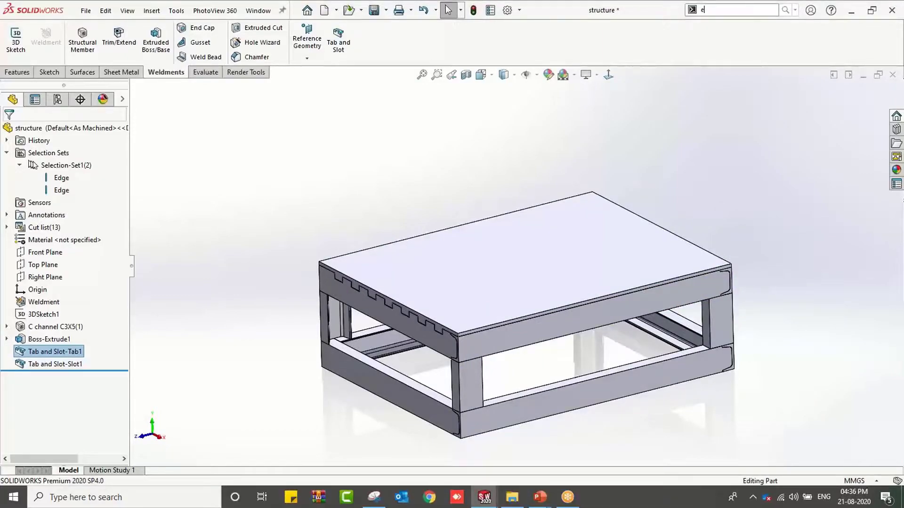
{"action": "type", "text": "xp"}
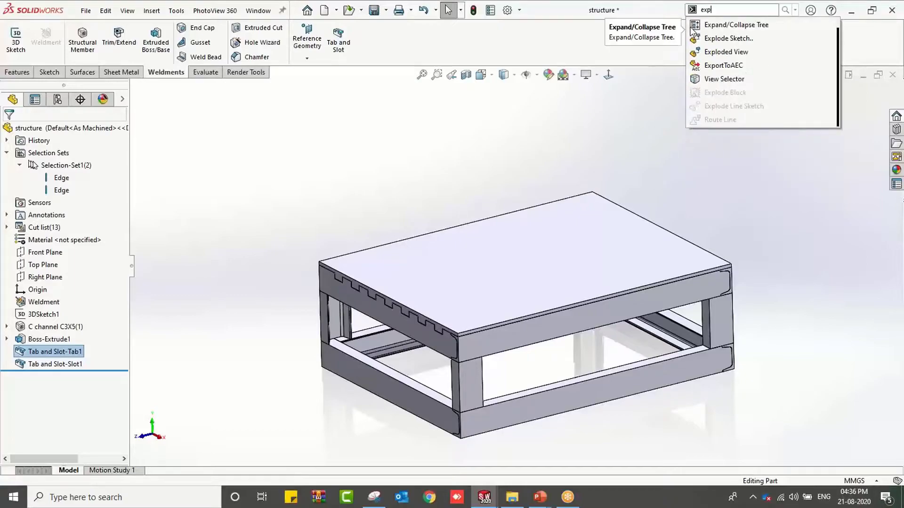
{"action": "type", "text": "lod"}
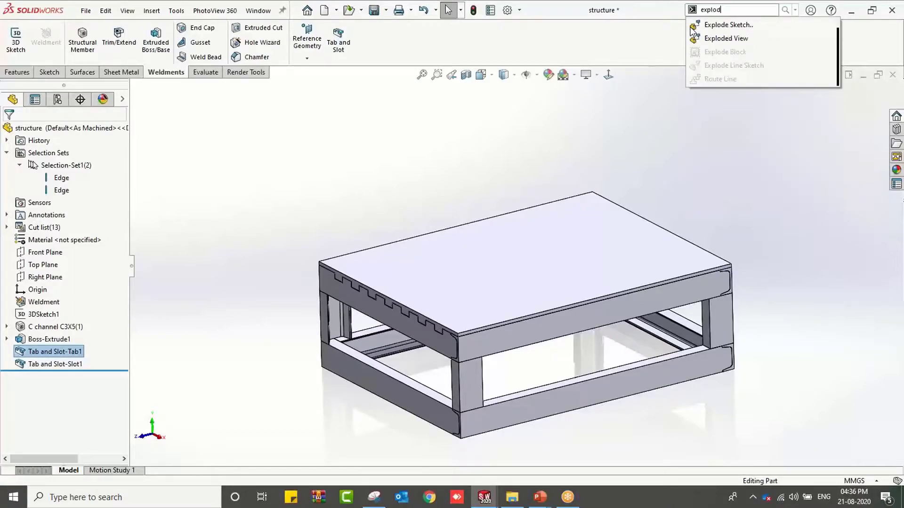
{"action": "left_click", "coordinate": [734, 39]}
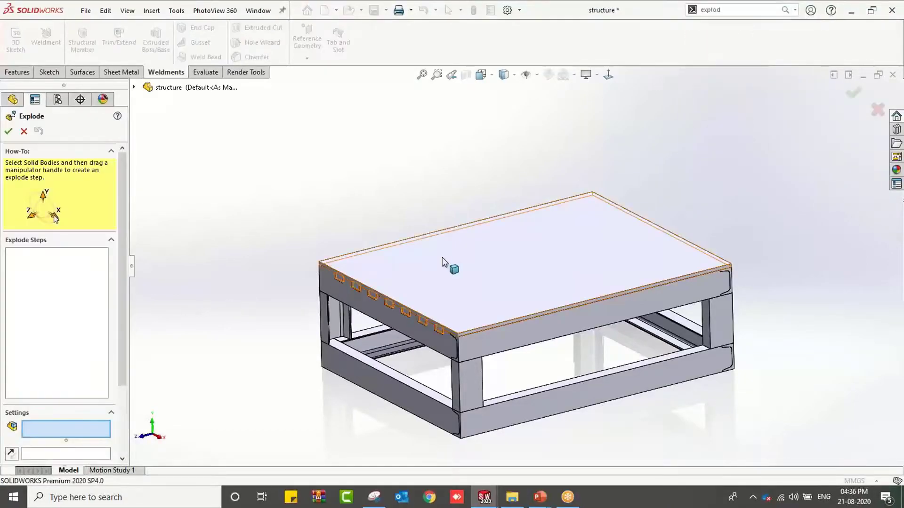
{"action": "left_click", "coordinate": [505, 278]}
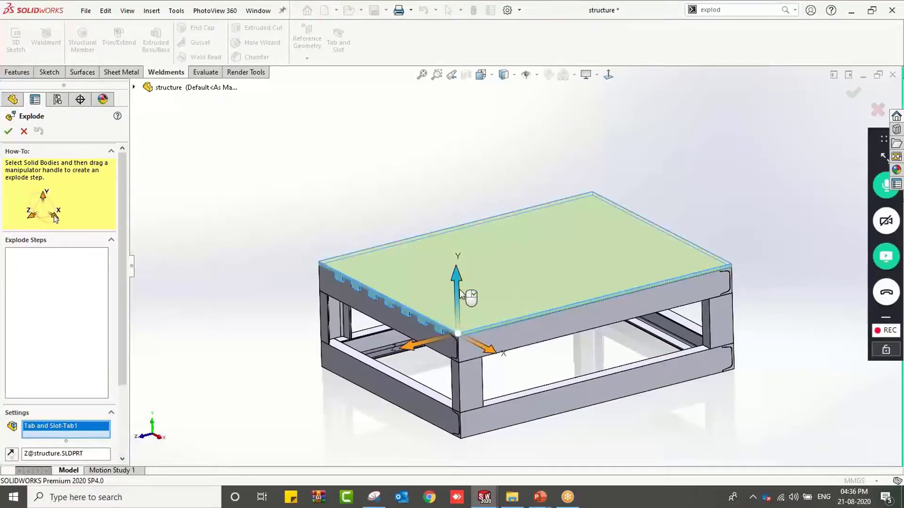
{"action": "left_click_drag", "start_coordinate": [464, 296], "coordinate": [467, 207]}
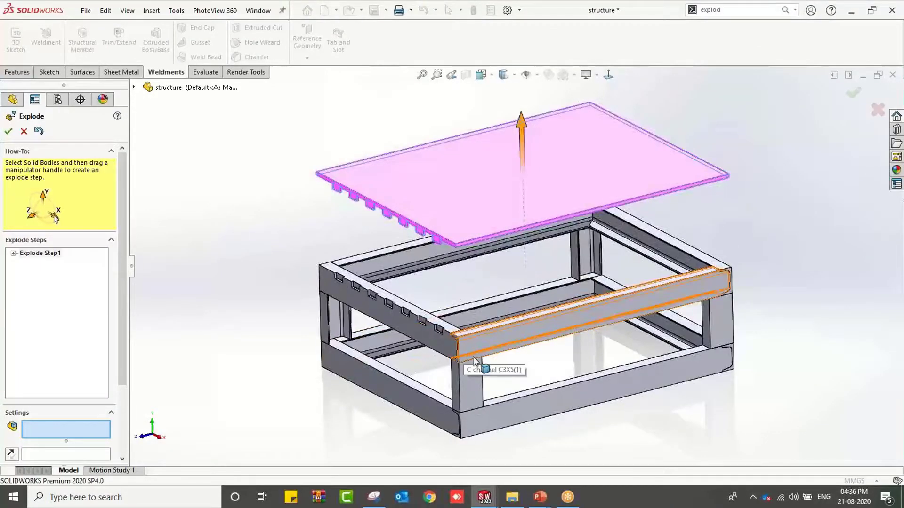
{"action": "left_click", "coordinate": [191, 366]}
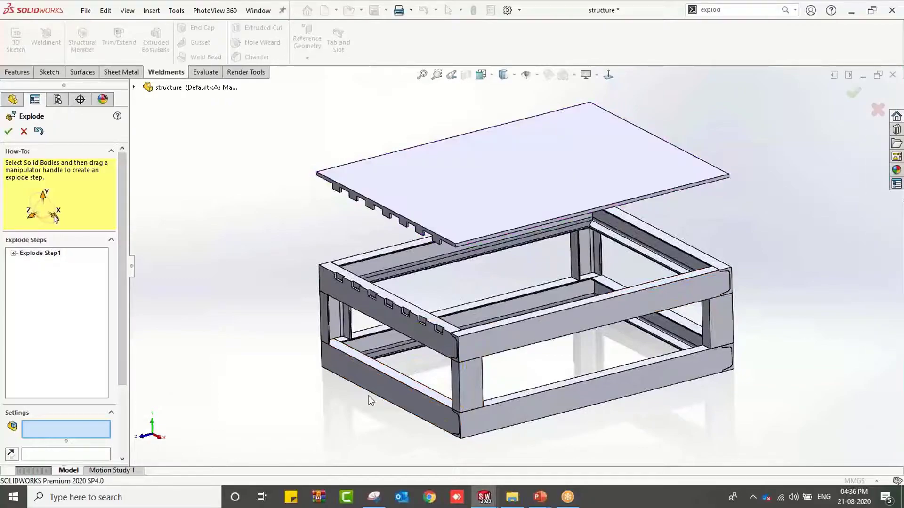
Explode the four channels of the lower frame about 271 mm downward along Y.
{"action": "left_click", "coordinate": [476, 419]}
{"action": "left_click", "coordinate": [409, 409]}
{"action": "left_click", "coordinate": [368, 334]}
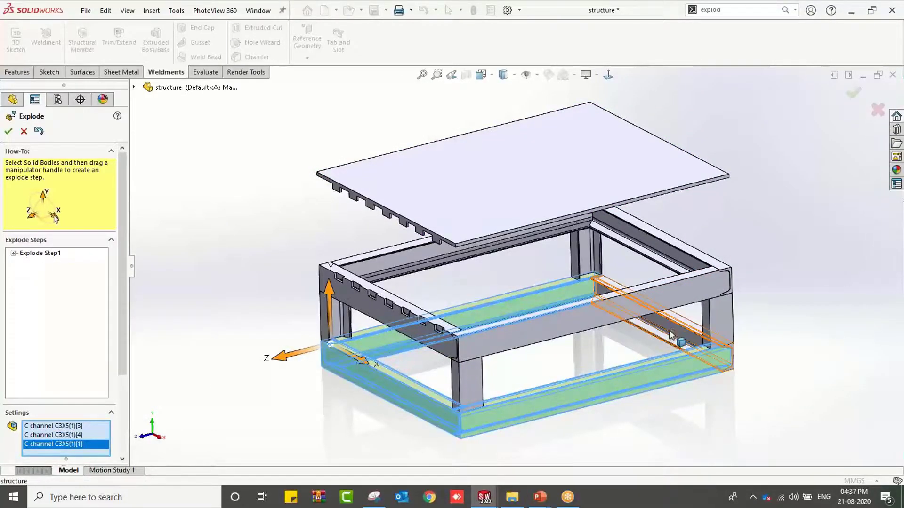
{"action": "left_click", "coordinate": [609, 371]}
{"action": "left_click_drag", "start_coordinate": [722, 314], "coordinate": [595, 383]}
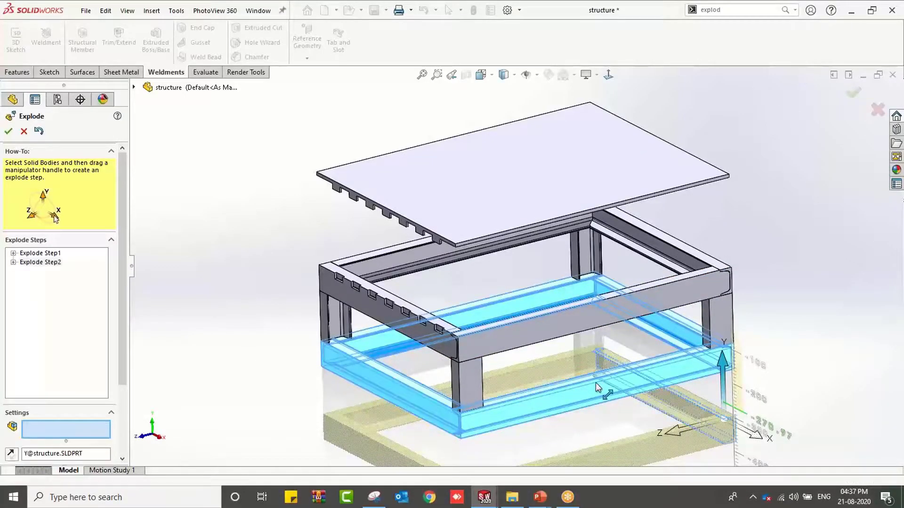
Explode the four vertical leg channels slightly downward along Y, clear of the upper frame, and finish the exploded view.
{"action": "middle_click_drag", "start_coordinate": [595, 383], "coordinate": [355, 336]}
{"action": "middle_click_drag", "start_coordinate": [301, 319], "coordinate": [311, 323]}
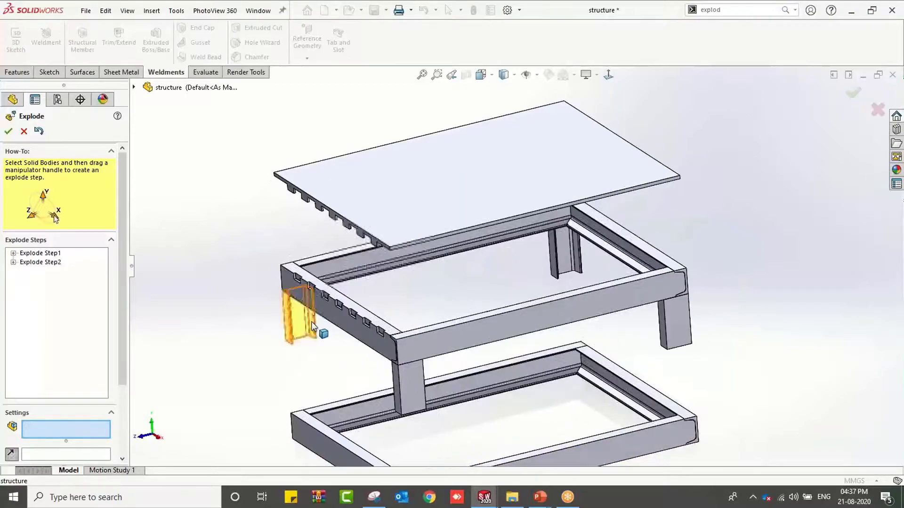
{"action": "left_click", "coordinate": [298, 324]}
{"action": "left_click", "coordinate": [416, 398]}
{"action": "left_click", "coordinate": [562, 262]}
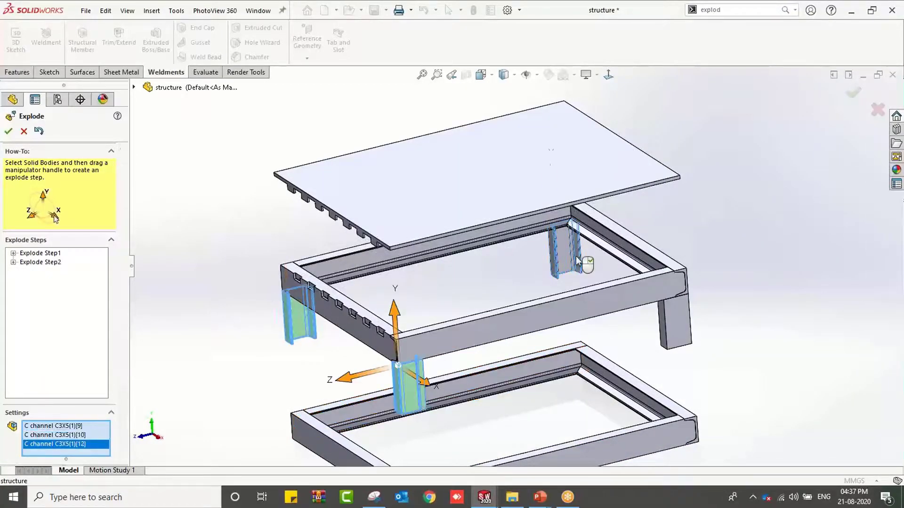
{"action": "left_click", "coordinate": [673, 320]}
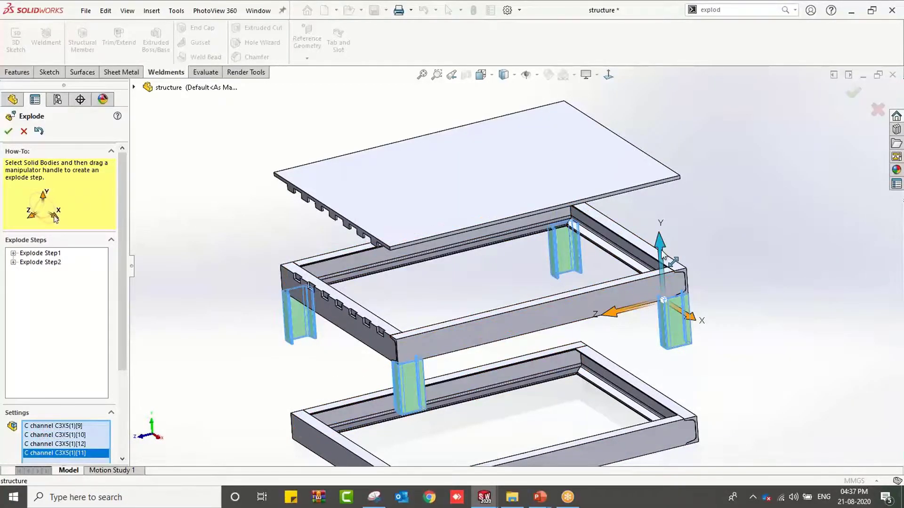
{"action": "left_click_drag", "start_coordinate": [662, 262], "coordinate": [658, 292]}
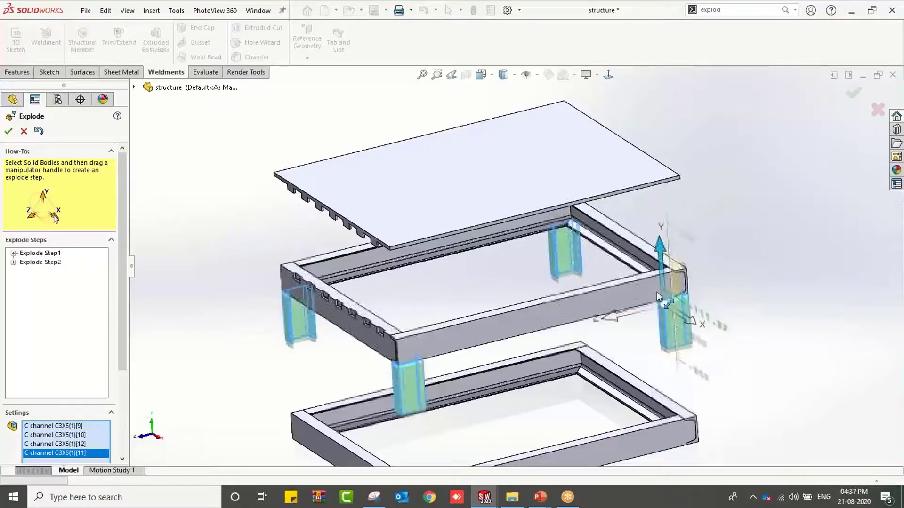
{"action": "left_click", "coordinate": [8, 132]}
Examine the exploded weldment, checking the plate's tabs, the slots in the upper channel and the separated legs and lower frame.
{"action": "middle_click_drag", "start_coordinate": [216, 279], "coordinate": [244, 254]}
{"action": "scroll", "coordinate": [312, 263], "scroll_direction": "down", "scroll_amount": 2}
{"action": "middle_click_drag", "start_coordinate": [349, 258], "coordinate": [354, 285]}
{"action": "scroll", "coordinate": [310, 240], "scroll_direction": "up", "scroll_amount": 1}
{"action": "scroll", "coordinate": [358, 297], "scroll_direction": "down", "scroll_amount": 2}
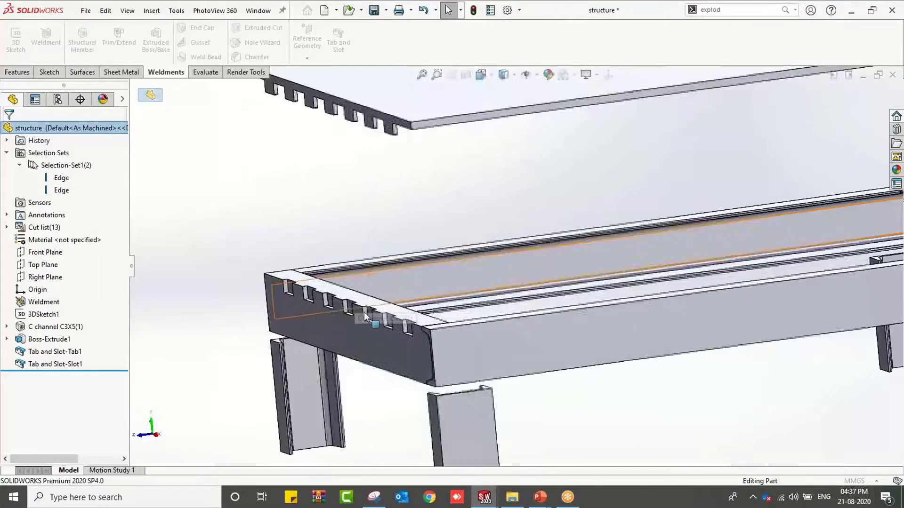
{"action": "middle_click_drag", "start_coordinate": [375, 322], "coordinate": [408, 350]}
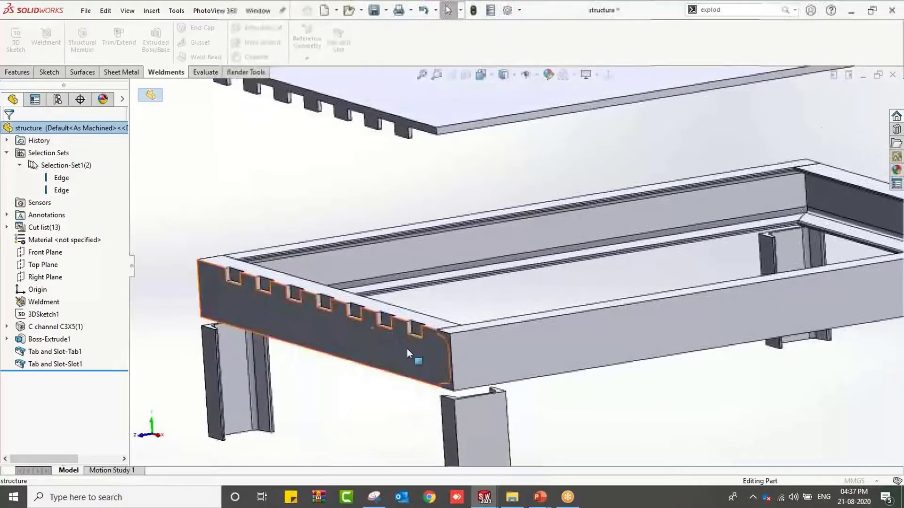
{"action": "scroll", "coordinate": [409, 351], "scroll_direction": "up", "scroll_amount": 6}
{"action": "middle_click_drag", "start_coordinate": [633, 271], "coordinate": [689, 313]}
{"action": "scroll", "coordinate": [693, 311], "scroll_direction": "down", "scroll_amount": 3}
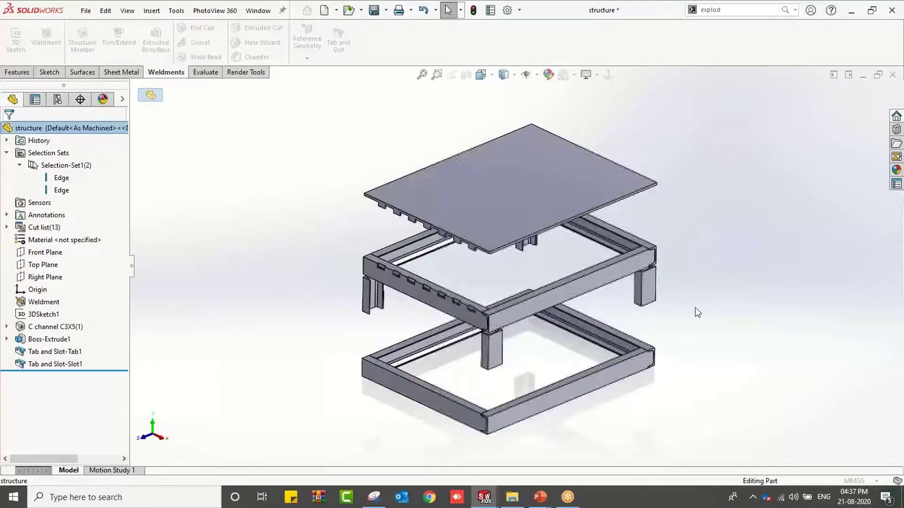
Close the structure drawing and the structure part.
{"action": "left_click", "coordinate": [865, 78]}
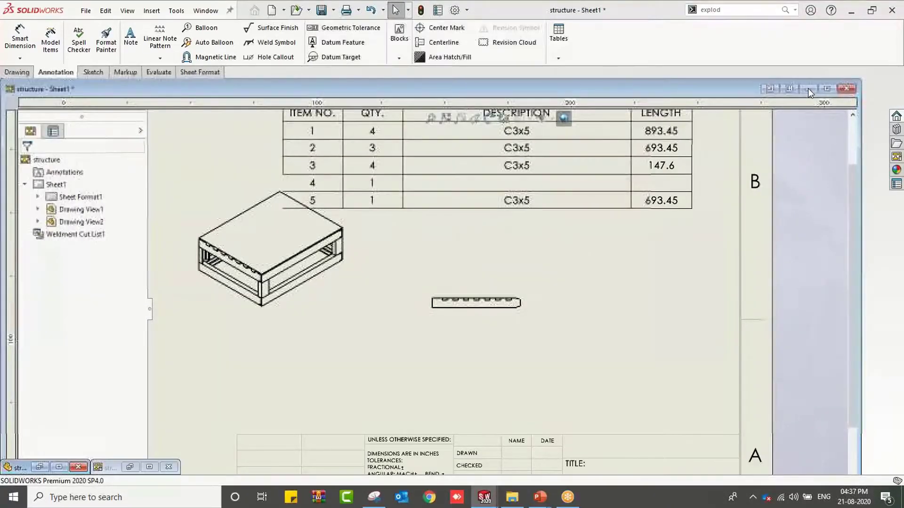
{"action": "left_click", "coordinate": [807, 88]}
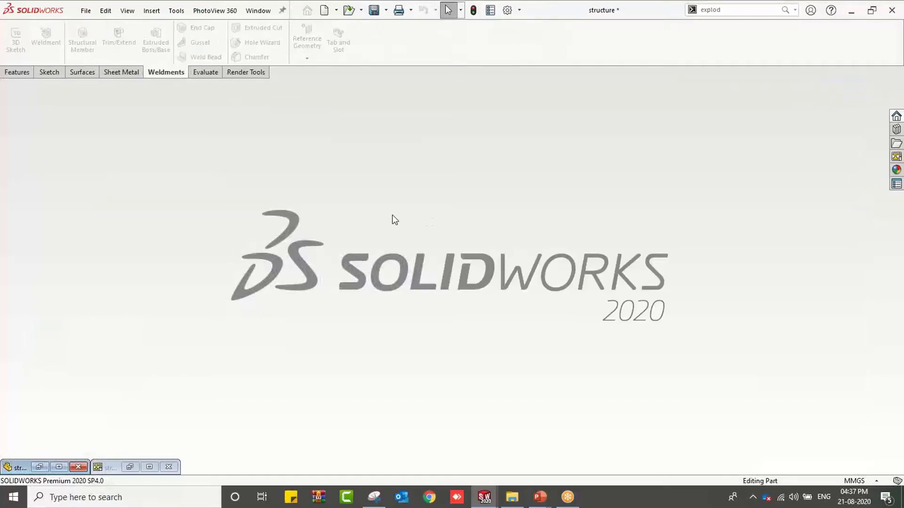
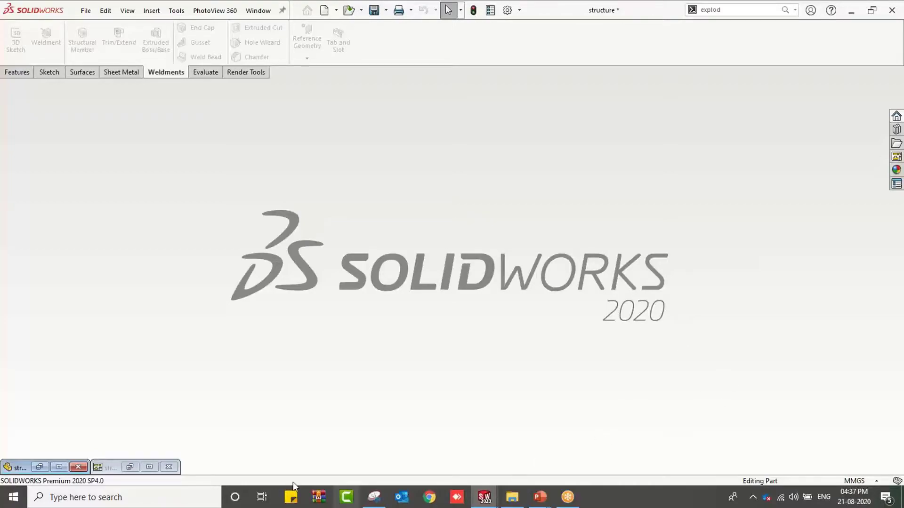
{"action": "left_click", "coordinate": [163, 468]}
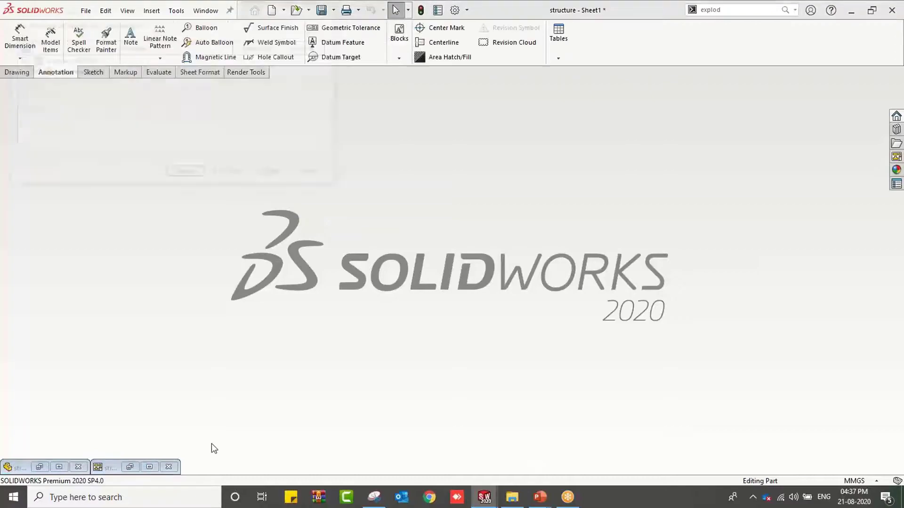
{"action": "left_click", "coordinate": [229, 175]}
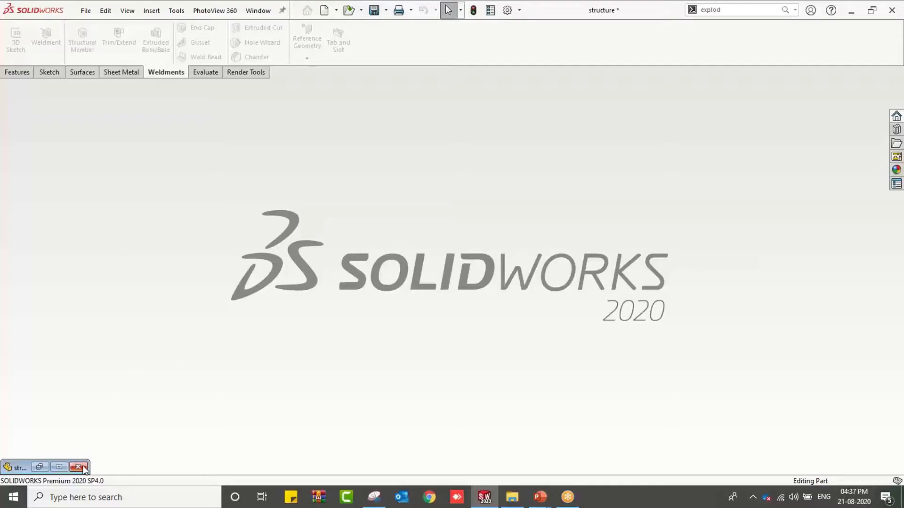
{"action": "key", "text": "ctrl+n"}
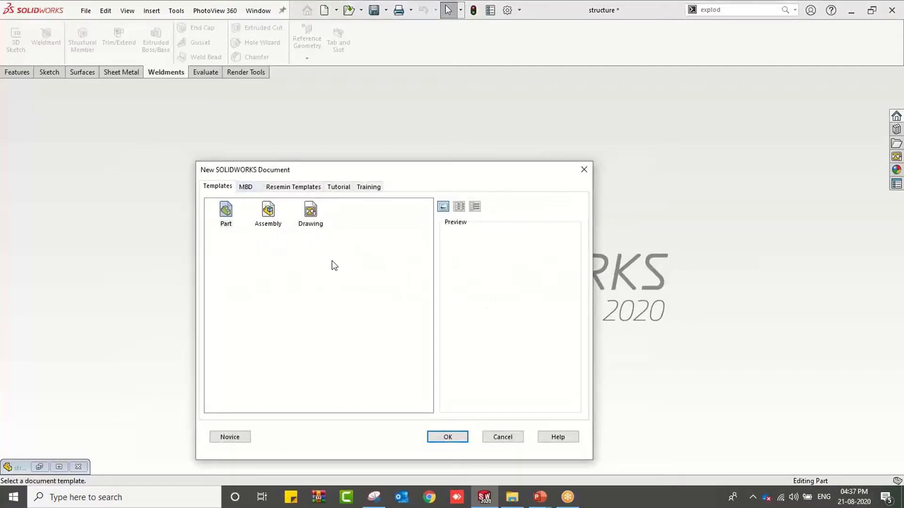
{"action": "left_click", "coordinate": [584, 169]}
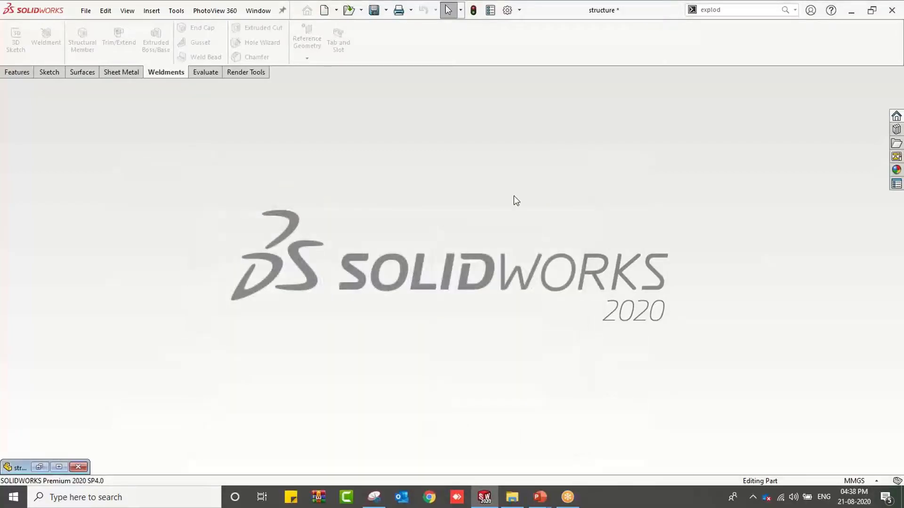
{"action": "left_click", "coordinate": [83, 469]}
{"action": "left_click", "coordinate": [397, 273]}
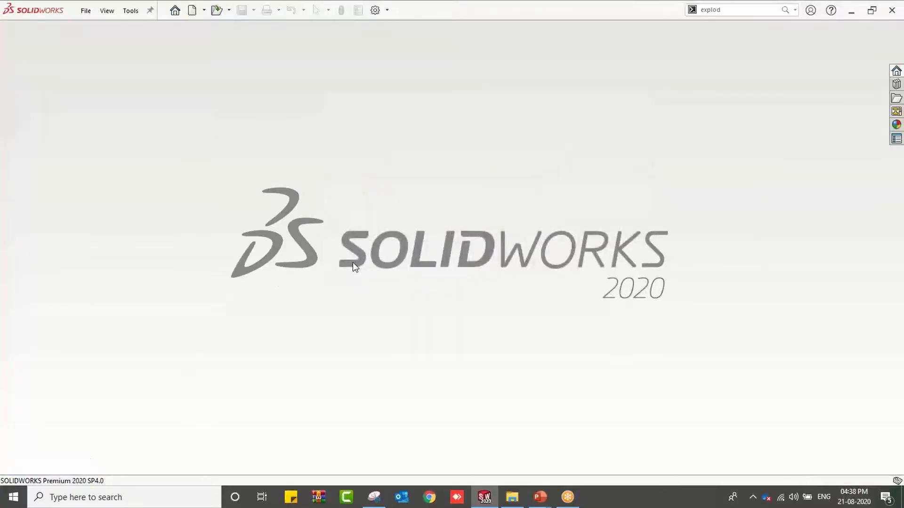
Open Part1.SLDPRT from the full list of recent documents.
{"action": "scroll", "coordinate": [577, 214], "scroll_direction": "down", "scroll_amount": 1}
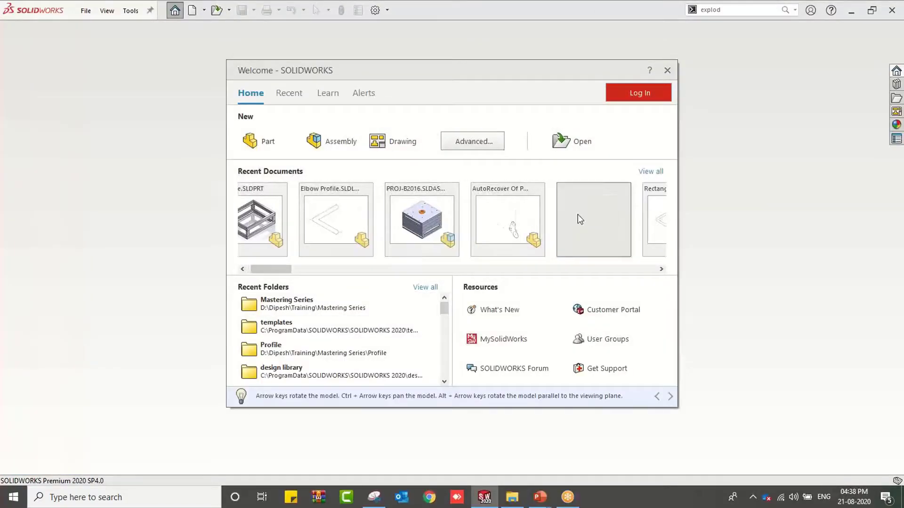
{"action": "left_click", "coordinate": [649, 172]}
{"action": "scroll", "coordinate": [477, 264], "scroll_direction": "down", "scroll_amount": 1}
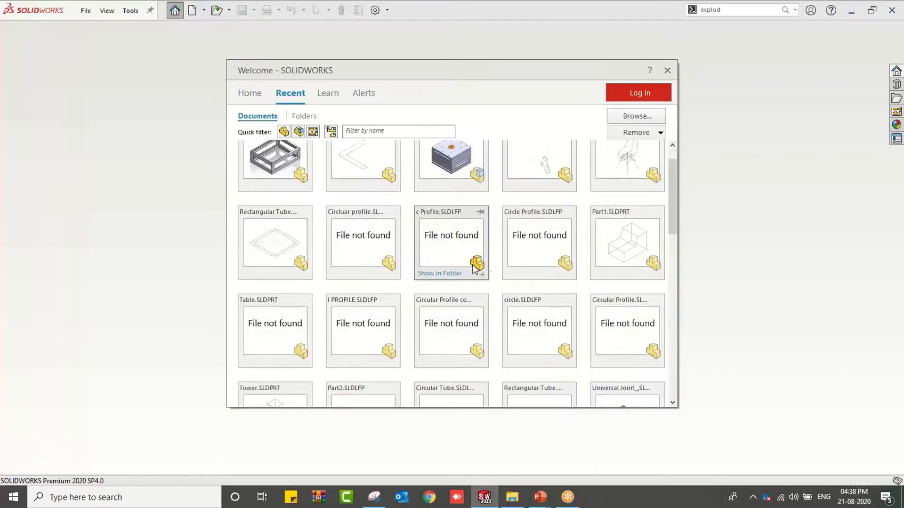
{"action": "left_click", "coordinate": [609, 241]}
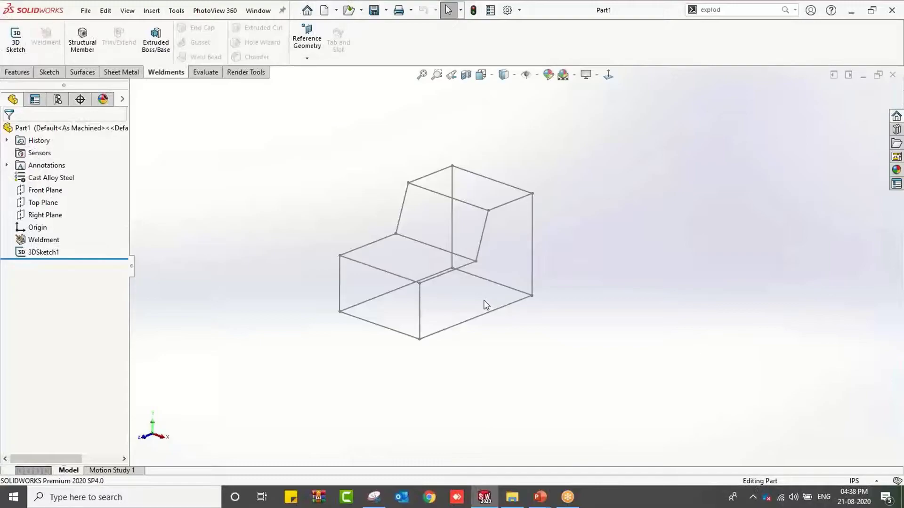
Start a structural member from _CHFT Profiles, Tube Square - Configured, size TS5x5x0.25, along the 3D sketch's bottom line Line2.
{"action": "middle_click_drag", "start_coordinate": [474, 299], "coordinate": [479, 299]}
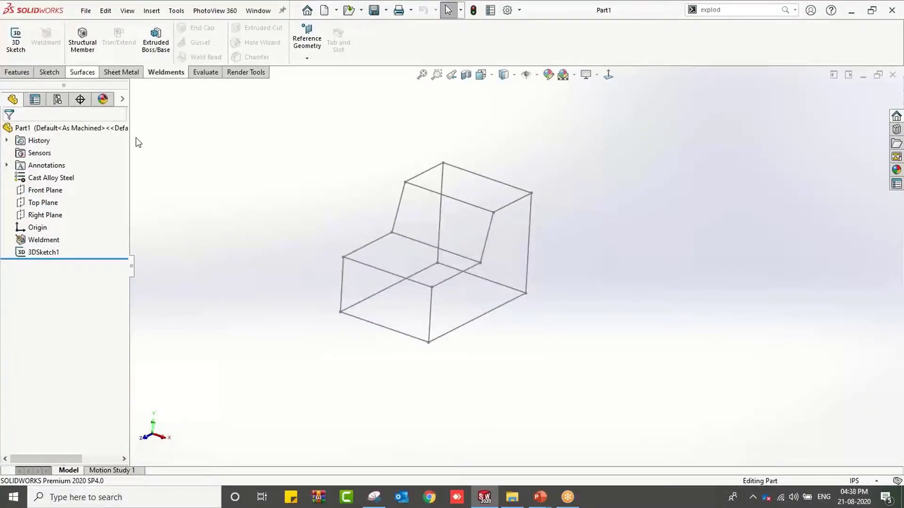
{"action": "left_click", "coordinate": [91, 46]}
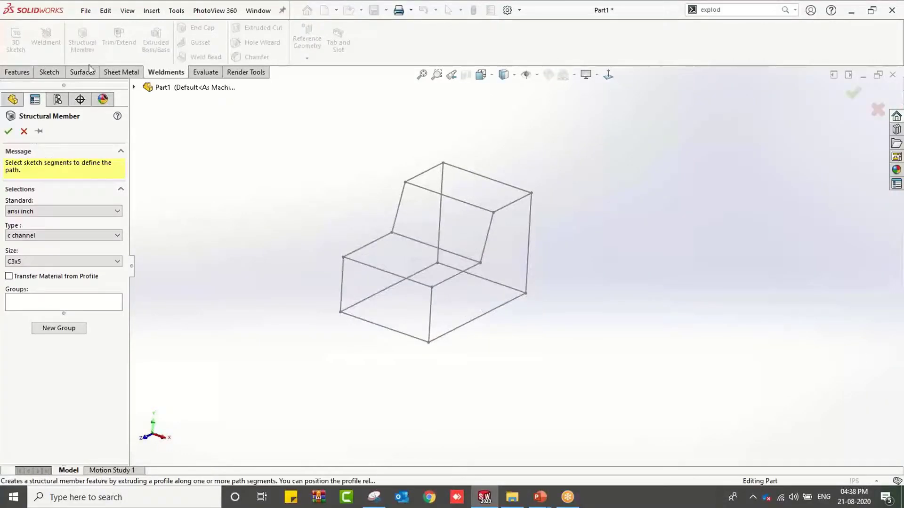
{"action": "left_click", "coordinate": [89, 214]}
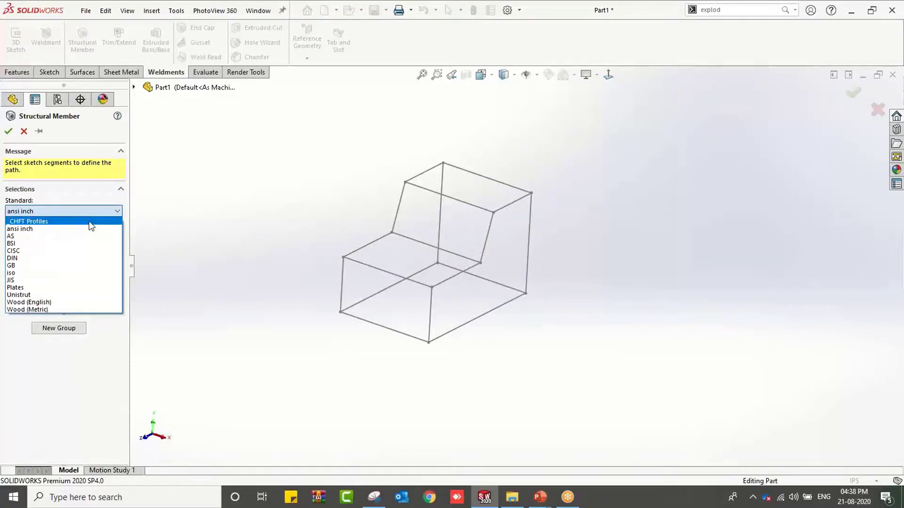
{"action": "left_click", "coordinate": [87, 221]}
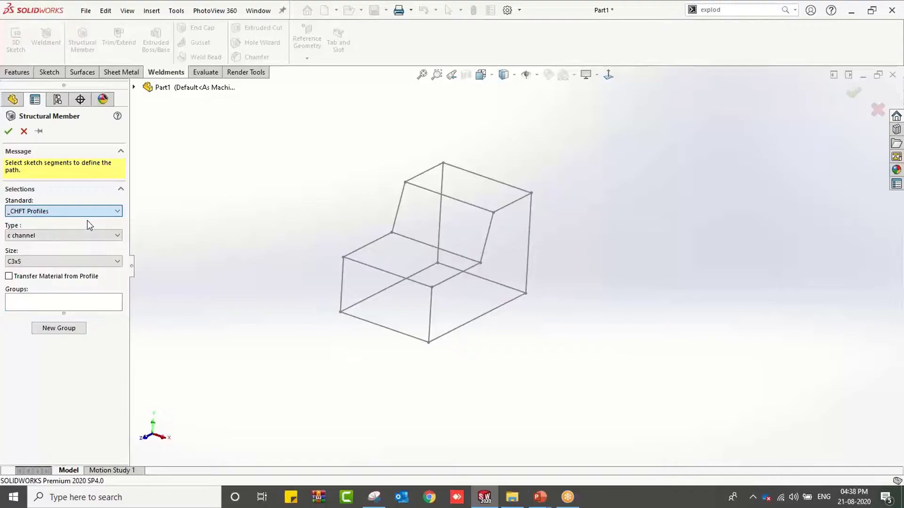
{"action": "left_click", "coordinate": [97, 237]}
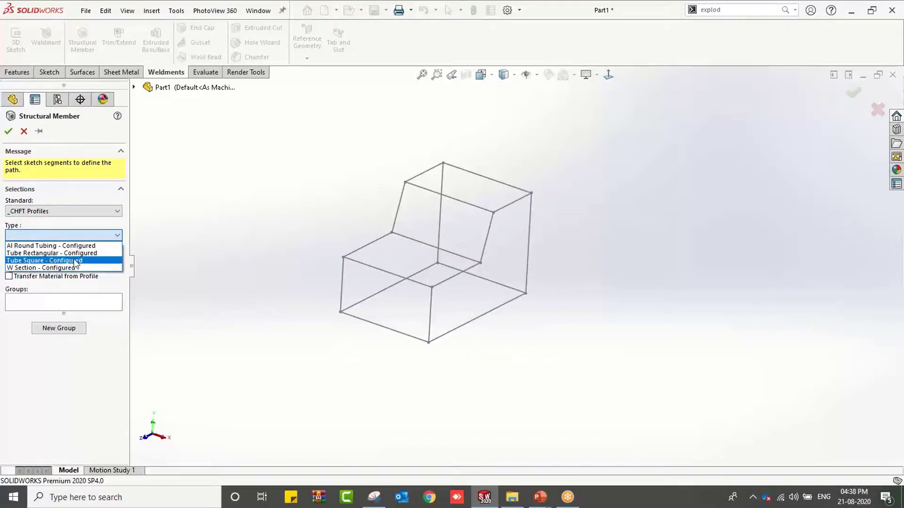
{"action": "left_click", "coordinate": [75, 261]}
{"action": "left_click", "coordinate": [83, 262]}
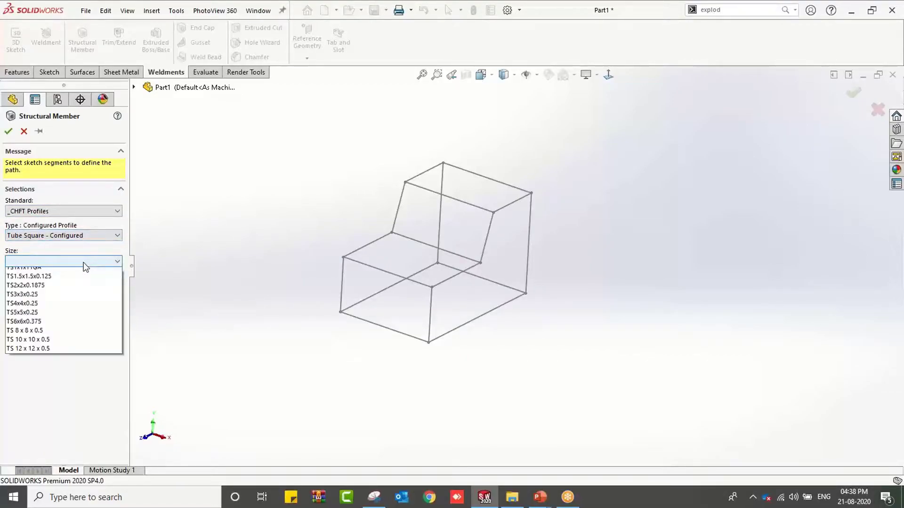
{"action": "left_click", "coordinate": [72, 316]}
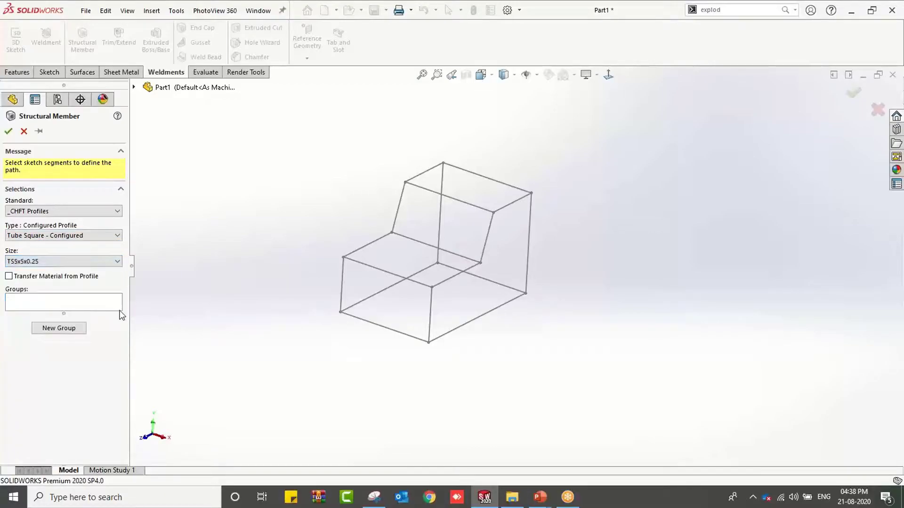
{"action": "left_click", "coordinate": [437, 339]}
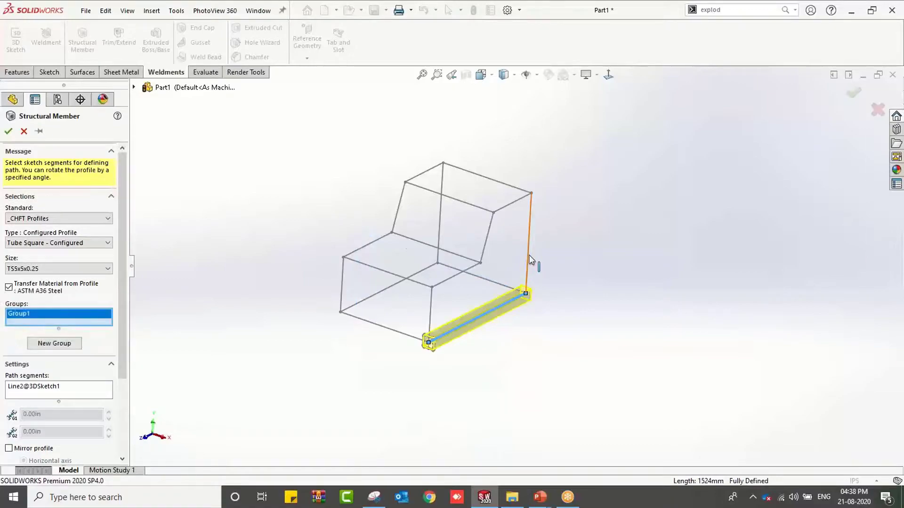
Add the five remaining segments of the stepped side-frame loop to Group1 of the TS5x5x0.25 square tube structural member.
{"action": "left_click", "coordinate": [526, 262]}
{"action": "left_click", "coordinate": [506, 203]}
{"action": "left_click", "coordinate": [485, 249]}
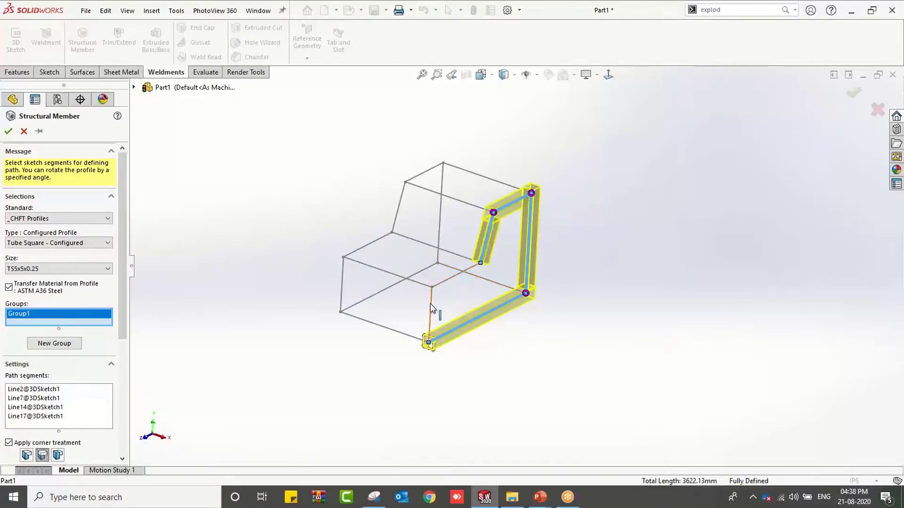
{"action": "left_click", "coordinate": [438, 284]}
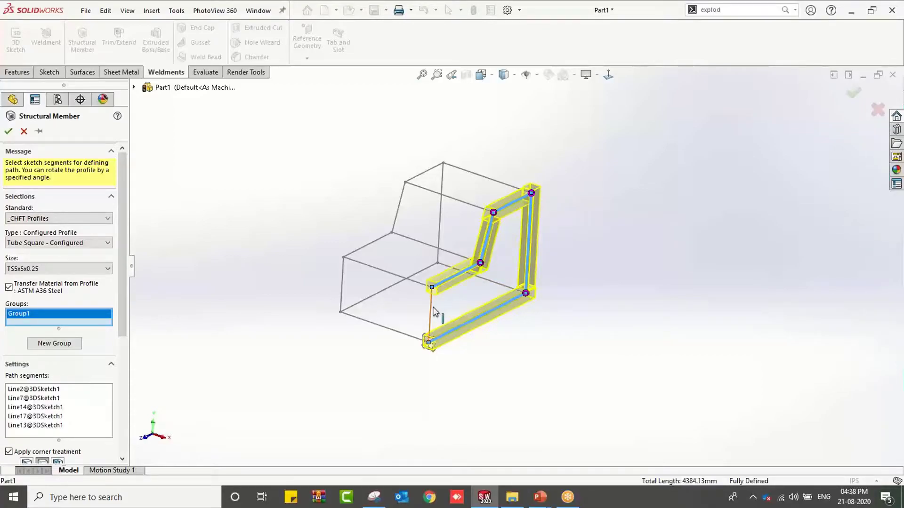
{"action": "left_click", "coordinate": [432, 312]}
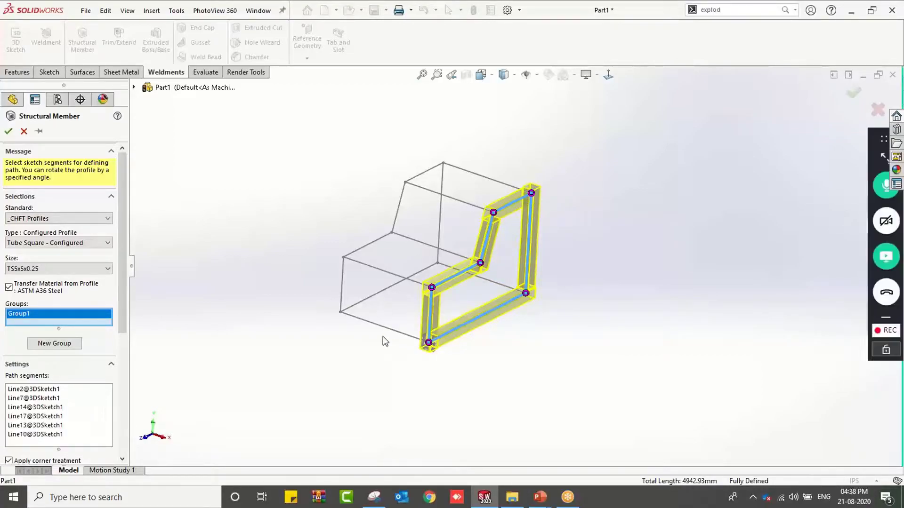
Set the group's corner treatment to End Miter and create the structural member.
{"action": "middle_click_drag", "start_coordinate": [383, 336], "coordinate": [192, 341]}
{"action": "left_click_drag", "start_coordinate": [125, 320], "coordinate": [122, 401]}
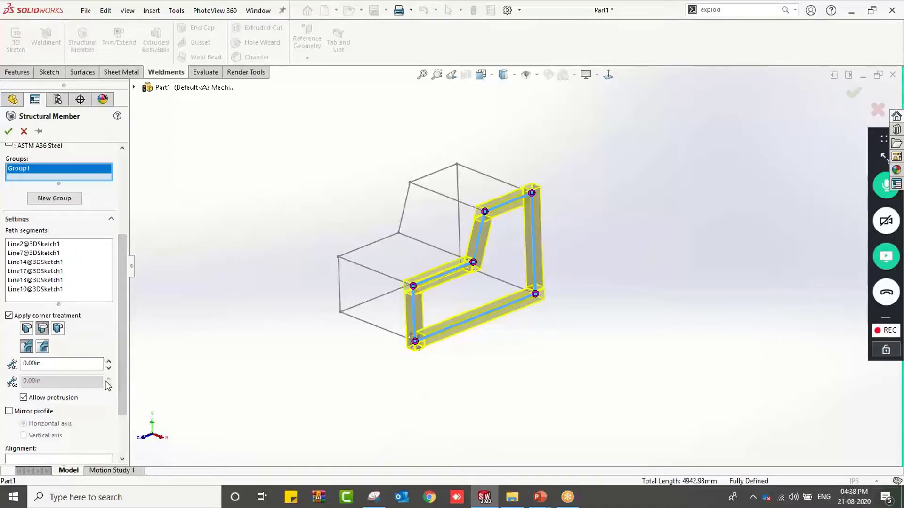
{"action": "scroll", "coordinate": [124, 352], "scroll_direction": "down", "scroll_amount": 1}
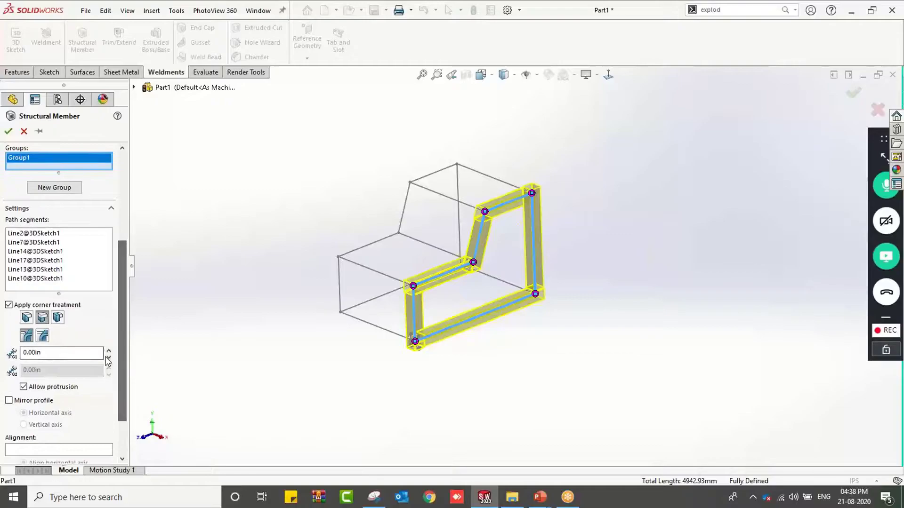
{"action": "left_click", "coordinate": [26, 318]}
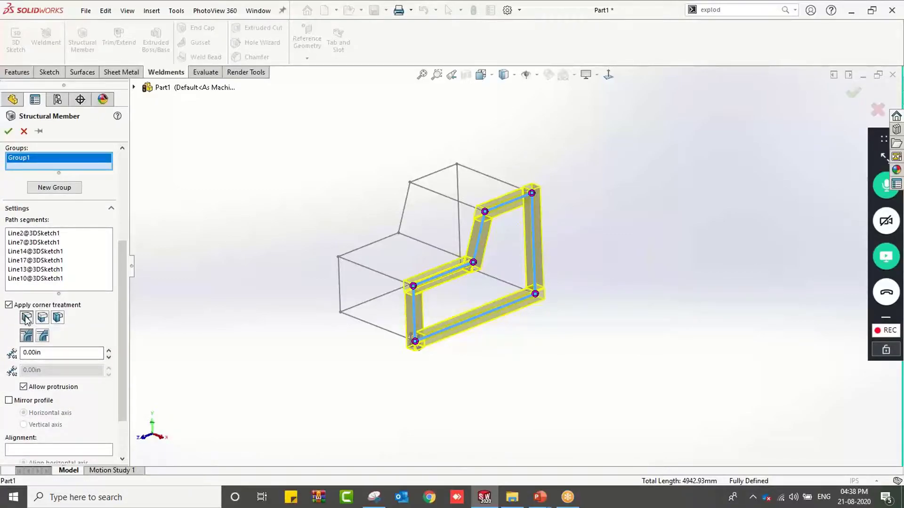
{"action": "scroll", "coordinate": [374, 305], "scroll_direction": "down", "scroll_amount": 1}
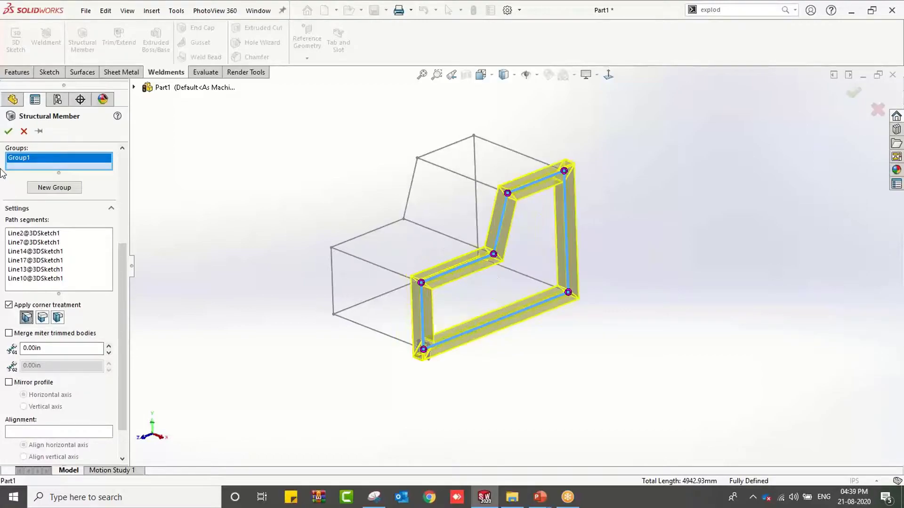
{"action": "left_click", "coordinate": [8, 132]}
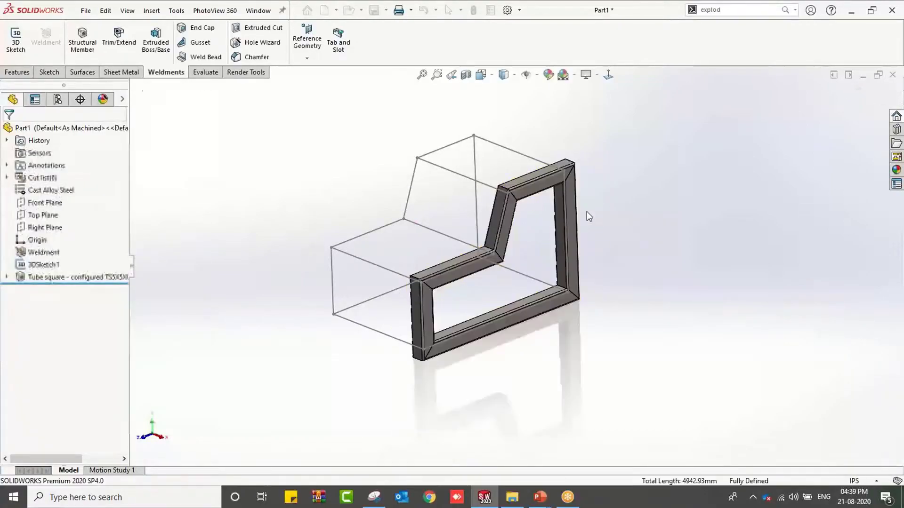
Reopen the square tube structural member for editing and set its corner treatment to End Butt1.
{"action": "middle_click_drag", "start_coordinate": [586, 211], "coordinate": [151, 288]}
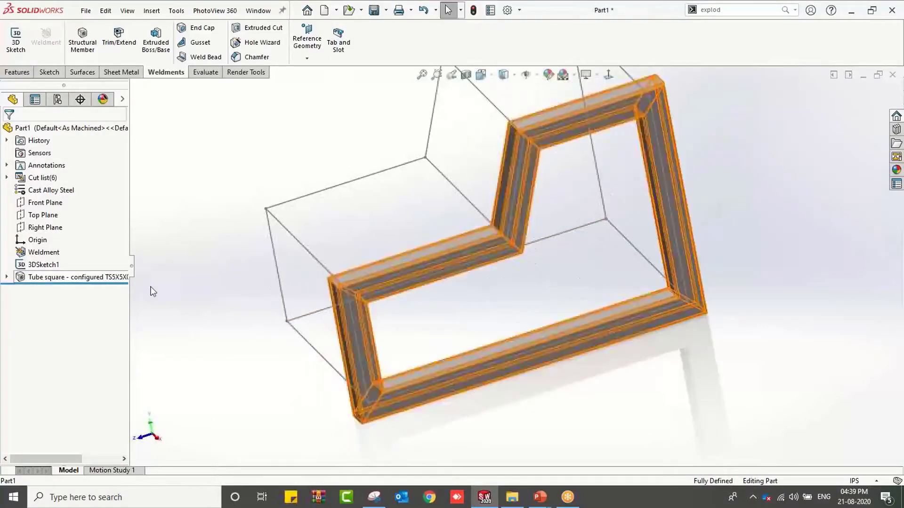
{"action": "left_click", "coordinate": [115, 278]}
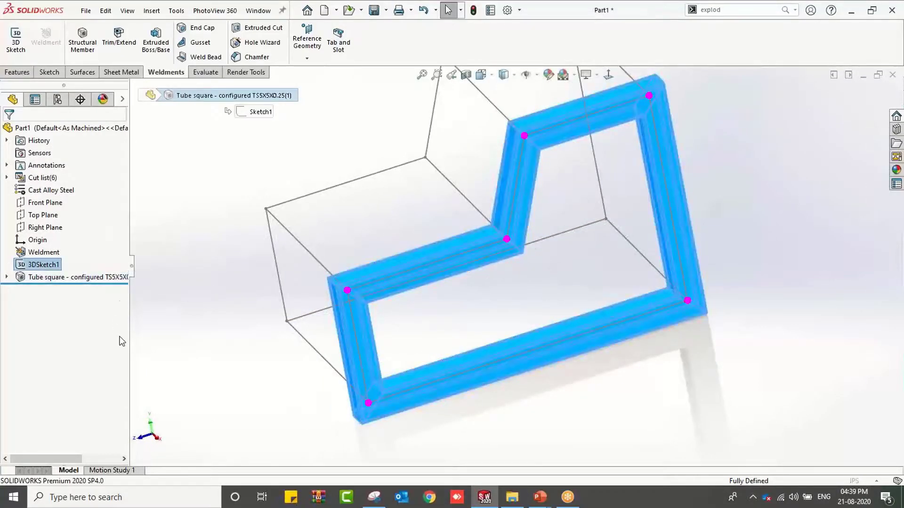
{"action": "left_click_drag", "start_coordinate": [120, 303], "coordinate": [123, 363]}
{"action": "scroll", "coordinate": [125, 368], "scroll_direction": "down", "scroll_amount": 3}
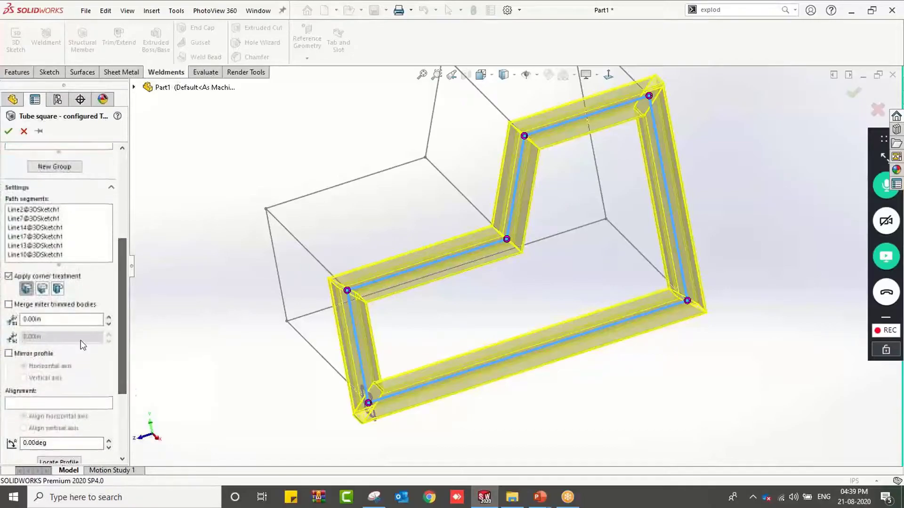
{"action": "left_click", "coordinate": [42, 289]}
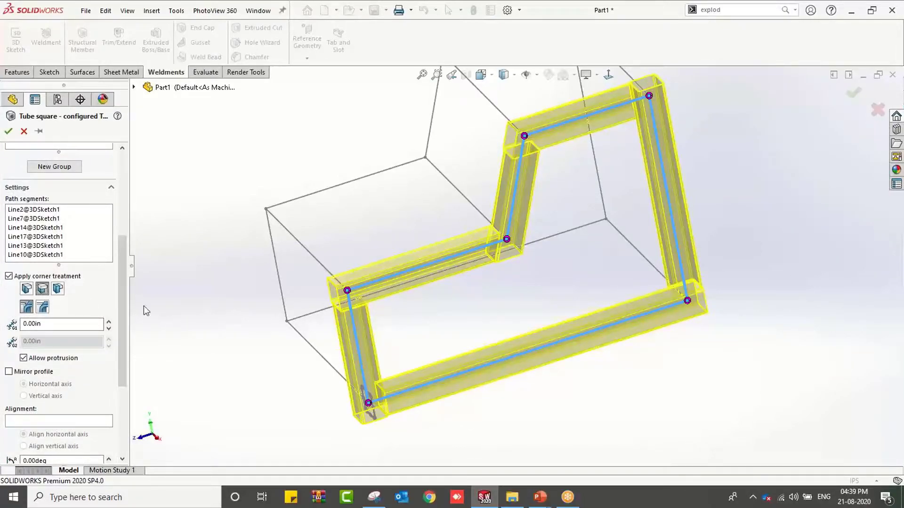
{"action": "middle_click_drag", "start_coordinate": [258, 330], "coordinate": [307, 326]}
{"action": "scroll", "coordinate": [428, 334], "scroll_direction": "down", "scroll_amount": 5}
{"action": "mouse_move", "coordinate": [429, 334]}
{"action": "middle_mouse_down"}
{"action": "mouse_move", "coordinate": [405, 291]}
{"action": "mouse_move", "coordinate": [417, 299]}
{"action": "middle_mouse_up"}
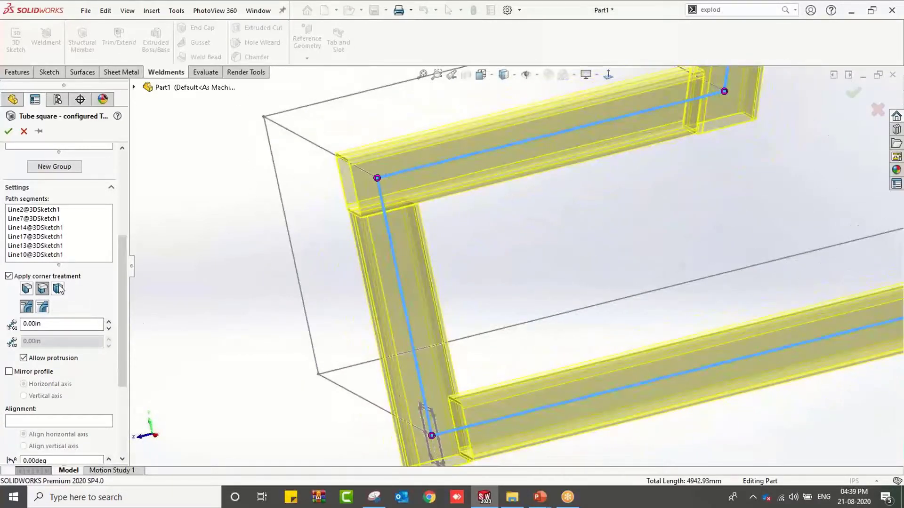
Try the End Butt2 corner treatment, return to End Butt1, and accept the structural member edit.
{"action": "left_click", "coordinate": [59, 289]}
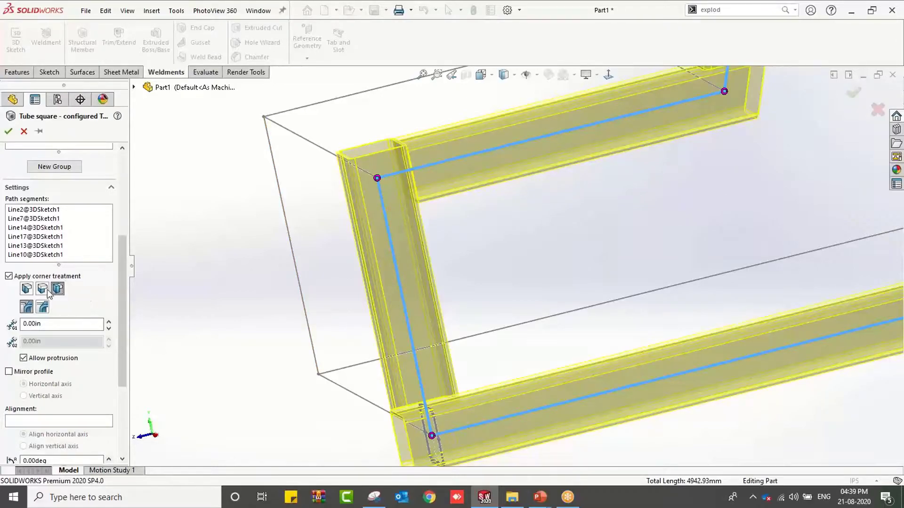
{"action": "left_click", "coordinate": [42, 290]}
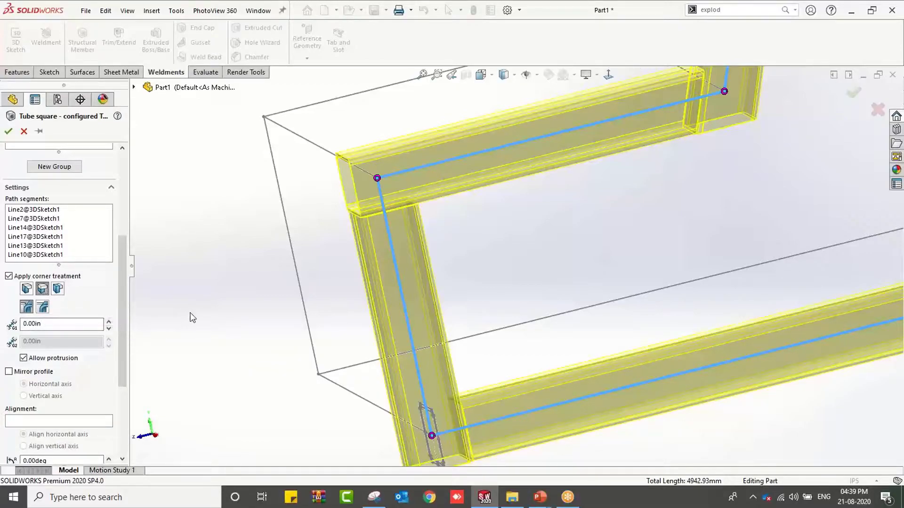
{"action": "middle_click_drag", "start_coordinate": [199, 345], "coordinate": [282, 337]}
{"action": "scroll", "coordinate": [280, 332], "scroll_direction": "up", "scroll_amount": 1}
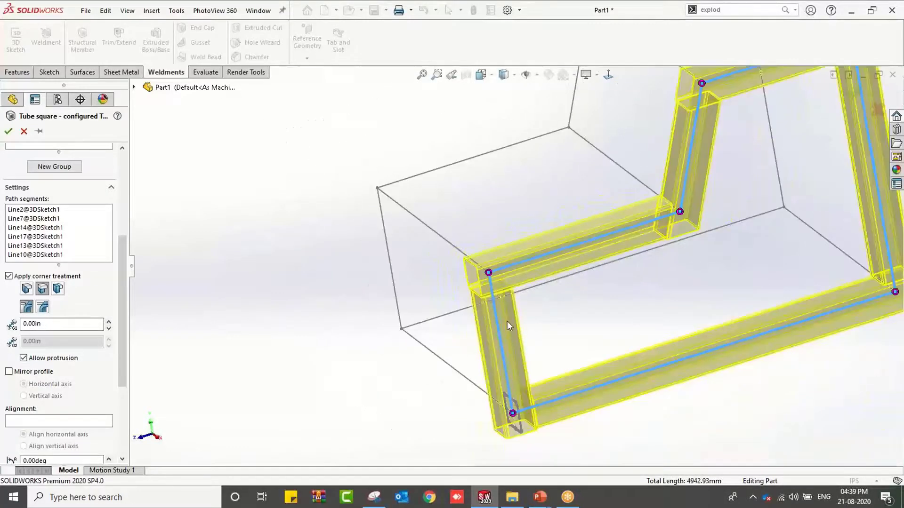
{"action": "scroll", "coordinate": [514, 318], "scroll_direction": "down", "scroll_amount": 1}
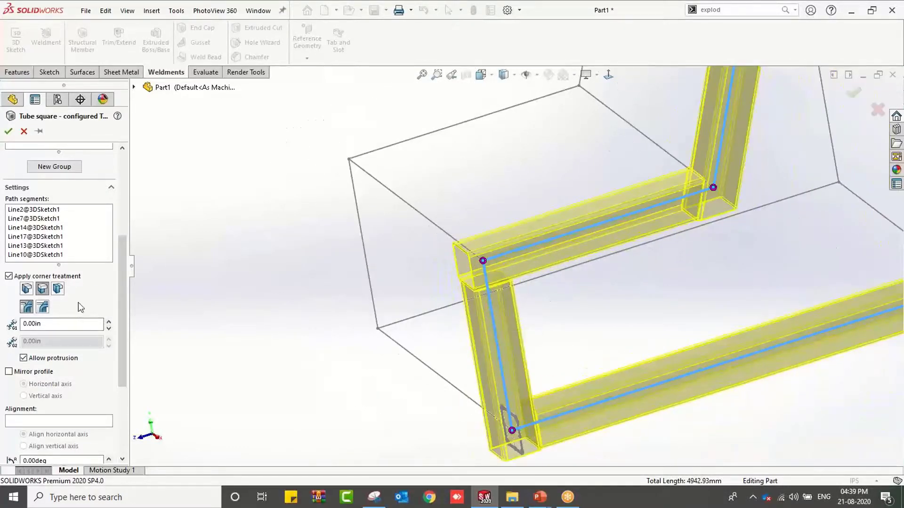
{"action": "left_click", "coordinate": [9, 131]}
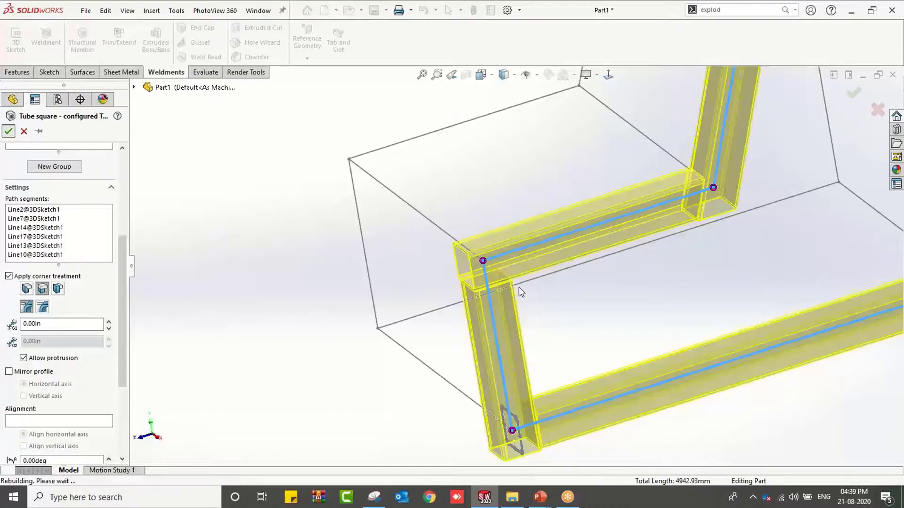
Edit the square tube member again, switch its butted corners to Coped Cut, and accept the change.
{"action": "scroll", "coordinate": [518, 287], "scroll_direction": "down", "scroll_amount": 5}
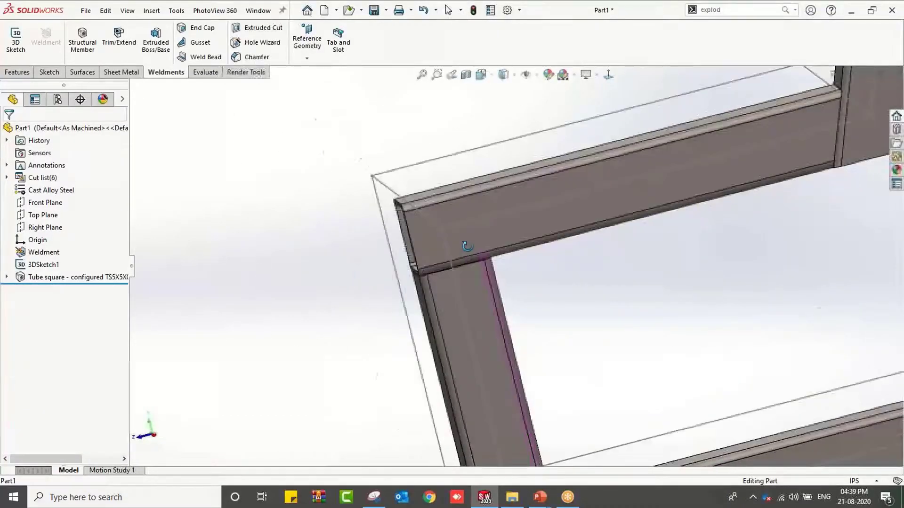
{"action": "middle_click_drag", "start_coordinate": [438, 261], "coordinate": [434, 246]}
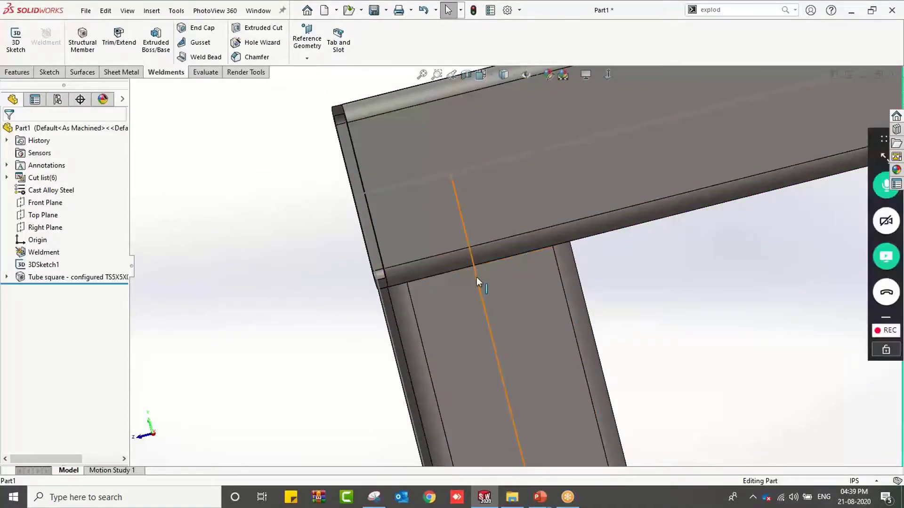
{"action": "scroll", "coordinate": [482, 283], "scroll_direction": "up", "scroll_amount": 4}
{"action": "middle_click_drag", "start_coordinate": [569, 333], "coordinate": [602, 339]}
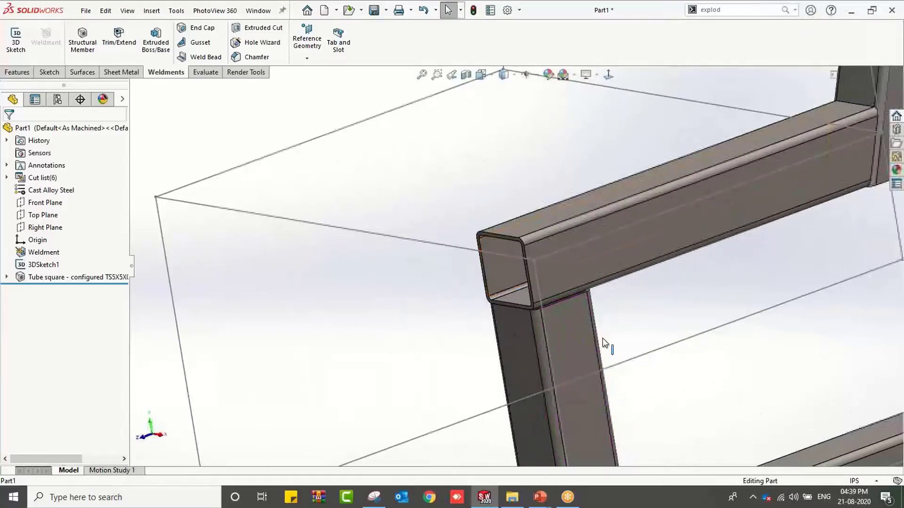
{"action": "scroll", "coordinate": [523, 281], "scroll_direction": "down", "scroll_amount": 6}
{"action": "middle_click_drag", "start_coordinate": [520, 280], "coordinate": [375, 340]}
{"action": "left_click", "coordinate": [101, 275]}
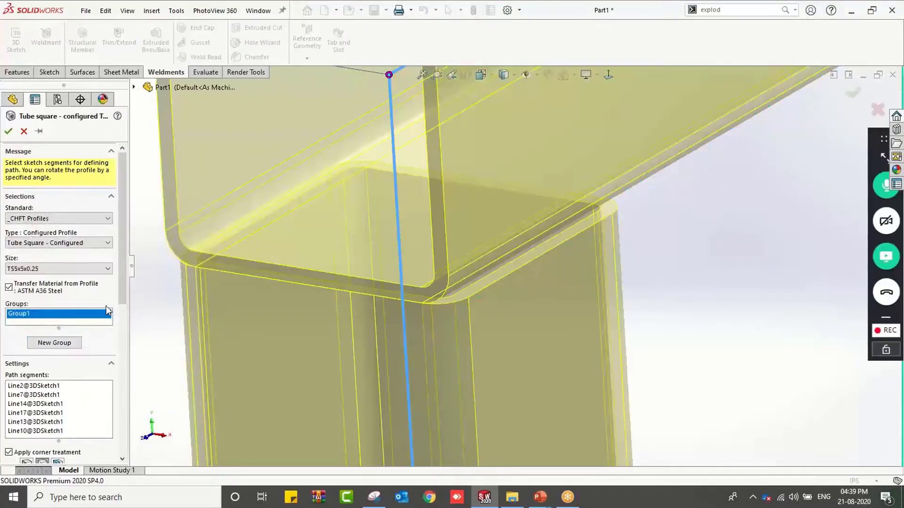
{"action": "left_click_drag", "start_coordinate": [123, 295], "coordinate": [118, 356]}
{"action": "left_click", "coordinate": [42, 350]}
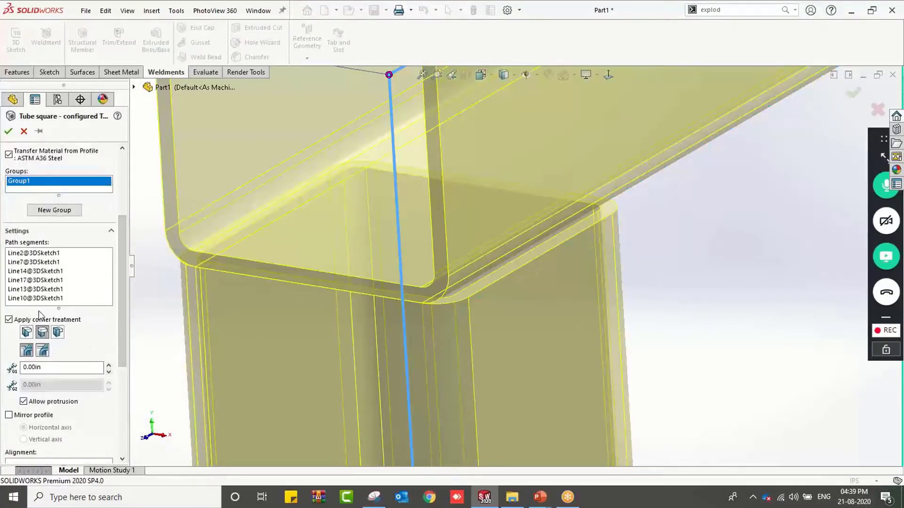
{"action": "left_click", "coordinate": [11, 129]}
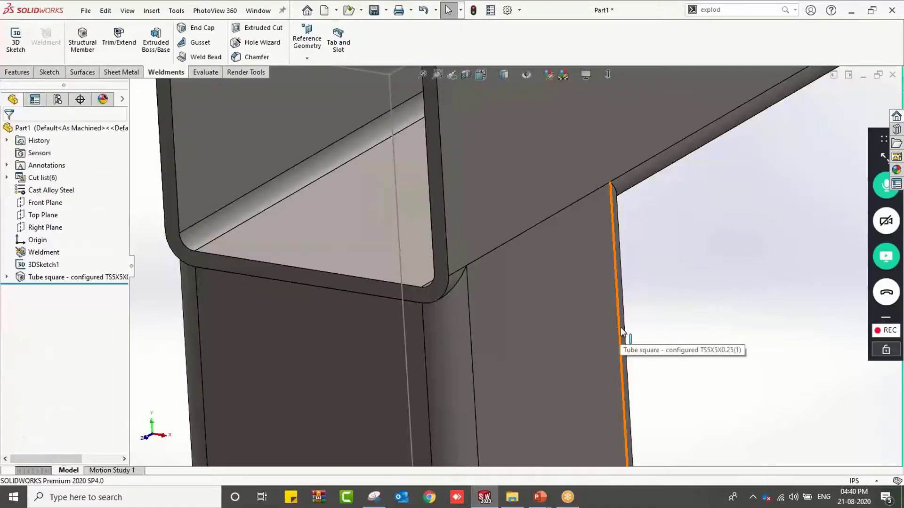
Hide the tube above the front upright to examine the upright's coped end, and show the tube again.
{"action": "middle_click_drag", "start_coordinate": [620, 326], "coordinate": [606, 322]}
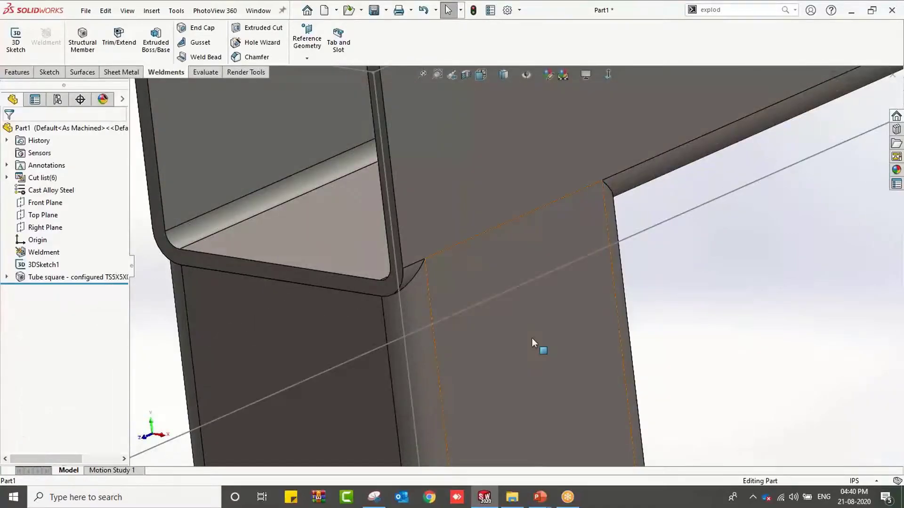
{"action": "scroll", "coordinate": [531, 338], "scroll_direction": "up", "scroll_amount": 4}
{"action": "scroll", "coordinate": [532, 336], "scroll_direction": "up", "scroll_amount": 3}
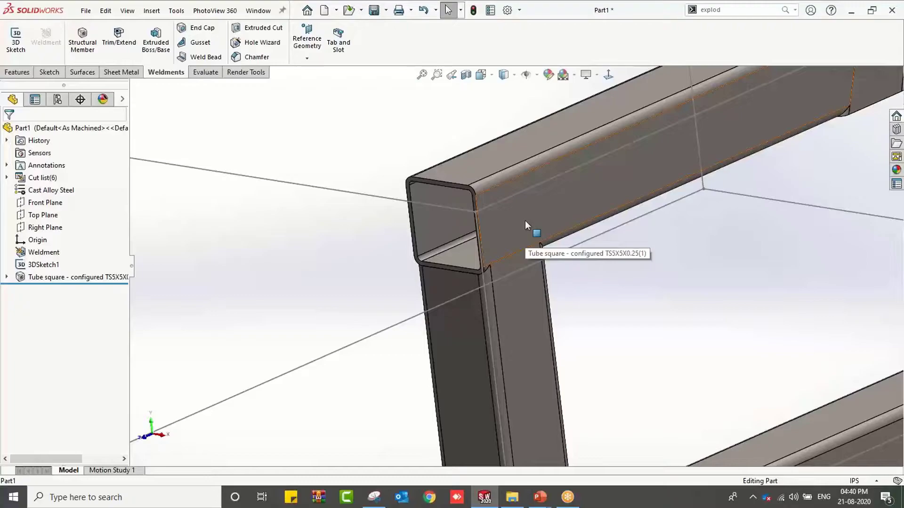
{"action": "key", "text": "Tab"}
{"action": "middle_click_drag", "start_coordinate": [544, 228], "coordinate": [527, 265]}
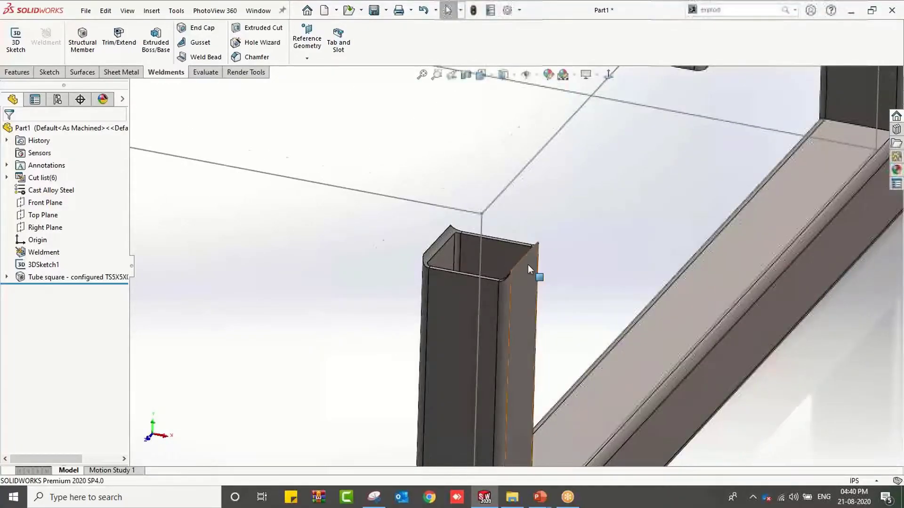
{"action": "scroll", "coordinate": [527, 264], "scroll_direction": "down", "scroll_amount": 3}
{"action": "middle_click", "coordinate": [479, 285]}
{"action": "middle_click_drag", "start_coordinate": [479, 285], "coordinate": [498, 229]}
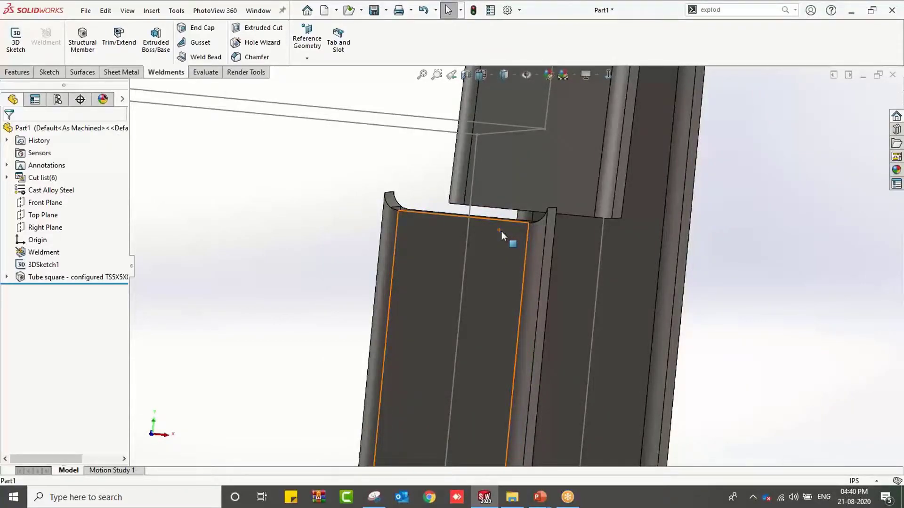
{"action": "scroll", "coordinate": [501, 231], "scroll_direction": "up", "scroll_amount": 5}
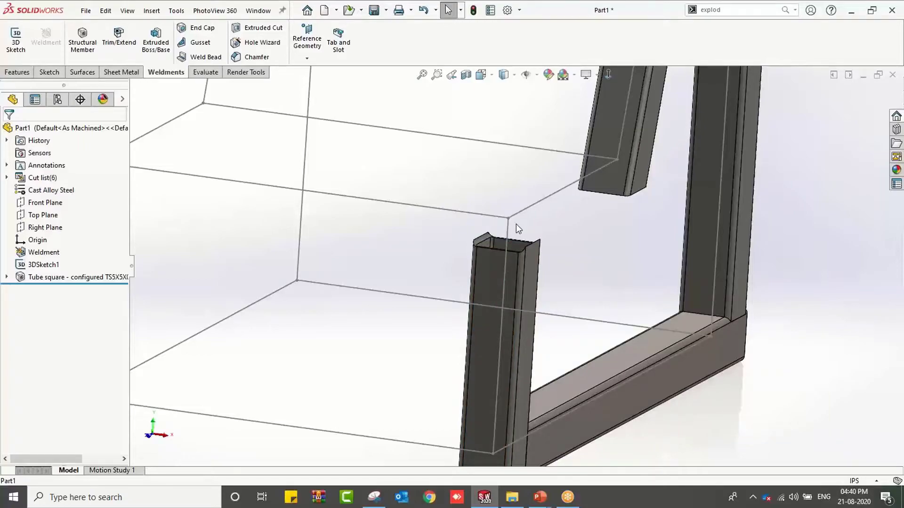
{"action": "key", "text": "shift+Tab"}
{"action": "middle_click_drag", "start_coordinate": [561, 211], "coordinate": [530, 216]}
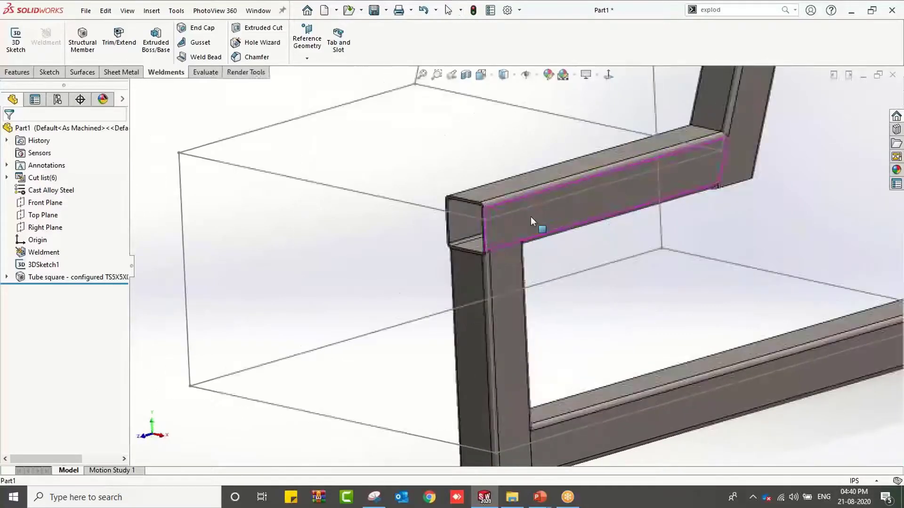
Open the square tube member's definition, review its protrusion, mirror, alignment and configuration options, and accept it.
{"action": "left_click", "coordinate": [81, 277]}
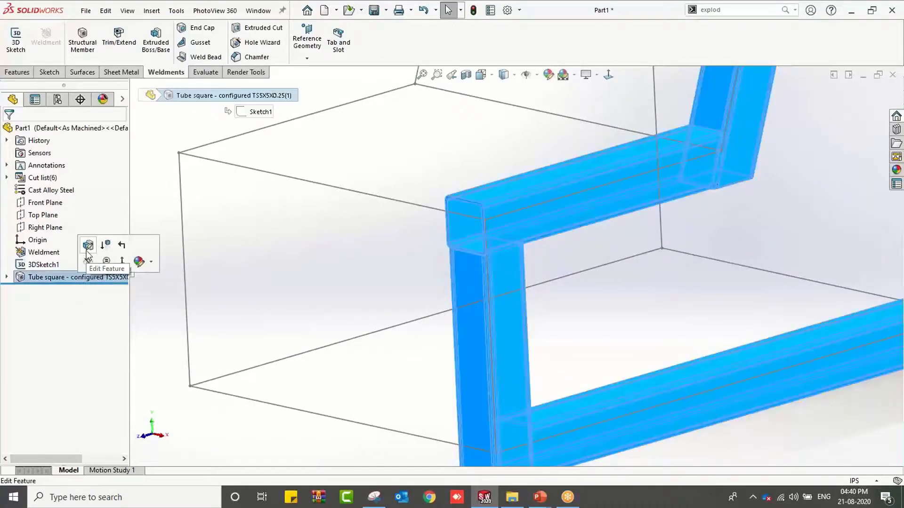
{"action": "left_click", "coordinate": [109, 265]}
{"action": "left_click_drag", "start_coordinate": [124, 279], "coordinate": [138, 448]}
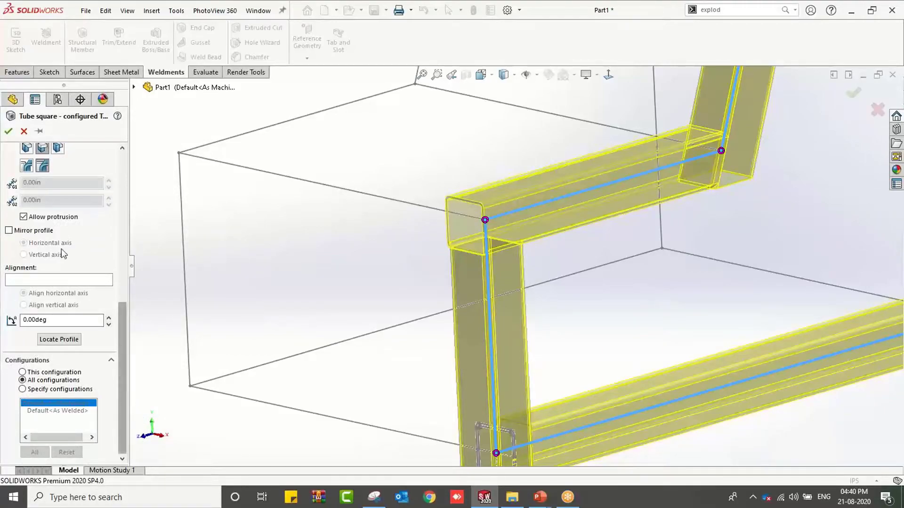
{"action": "left_click", "coordinate": [8, 132]}
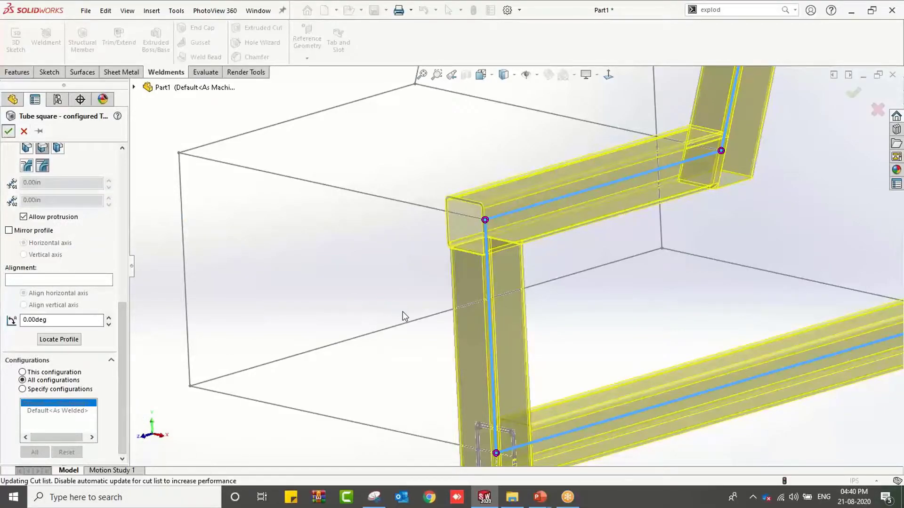
{"action": "scroll", "coordinate": [537, 252], "scroll_direction": "down", "scroll_amount": 3}
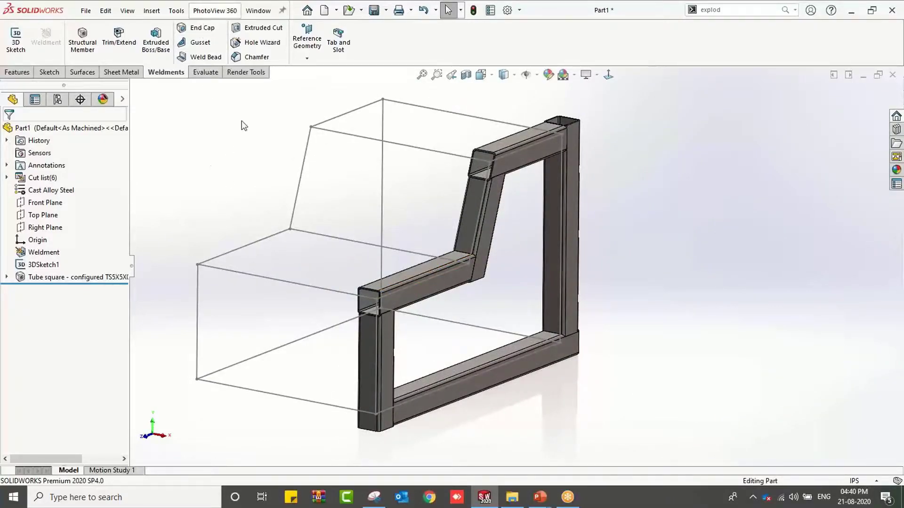
{"action": "mouse_move", "coordinate": [279, 165]}
{"action": "middle_mouse_down"}
{"action": "mouse_move", "coordinate": [254, 157]}
{"action": "mouse_move", "coordinate": [242, 181]}
{"action": "mouse_move", "coordinate": [272, 191]}
{"action": "middle_mouse_up"}
{"action": "left_click", "coordinate": [78, 47]}
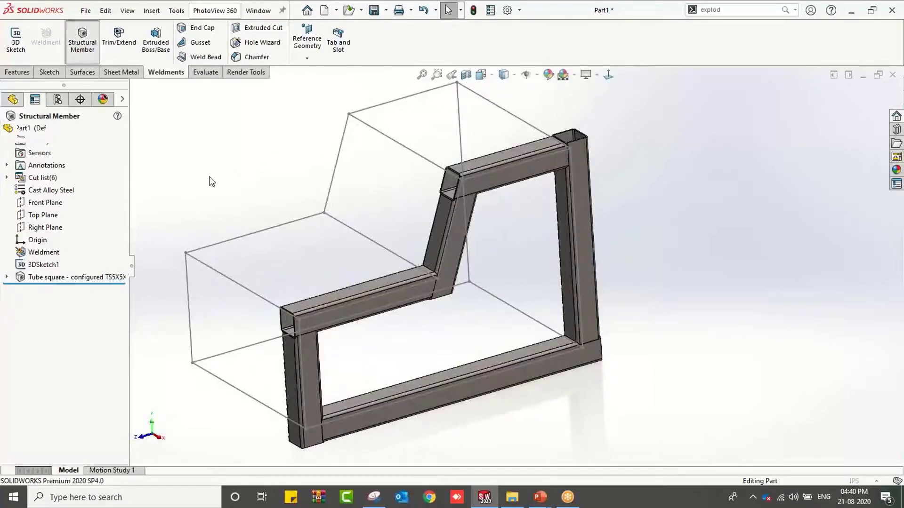
{"action": "left_click", "coordinate": [188, 299]}
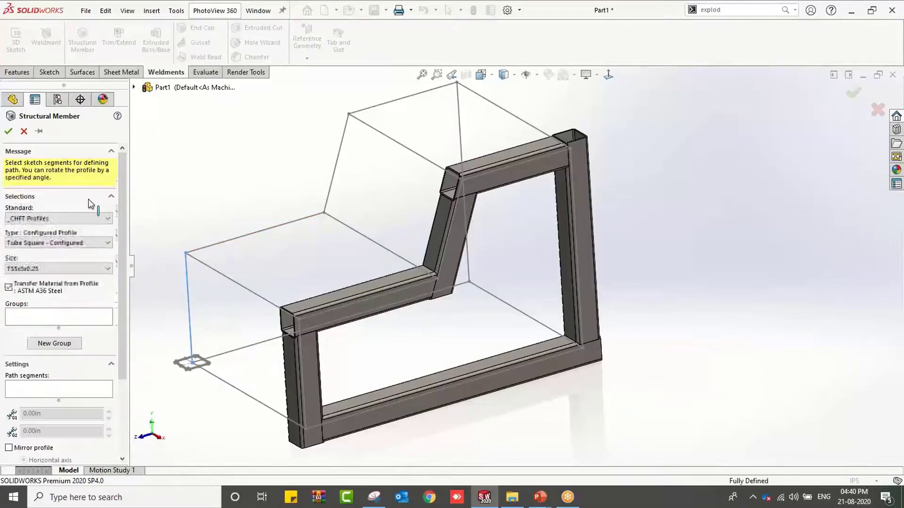
{"action": "left_click", "coordinate": [8, 131]}
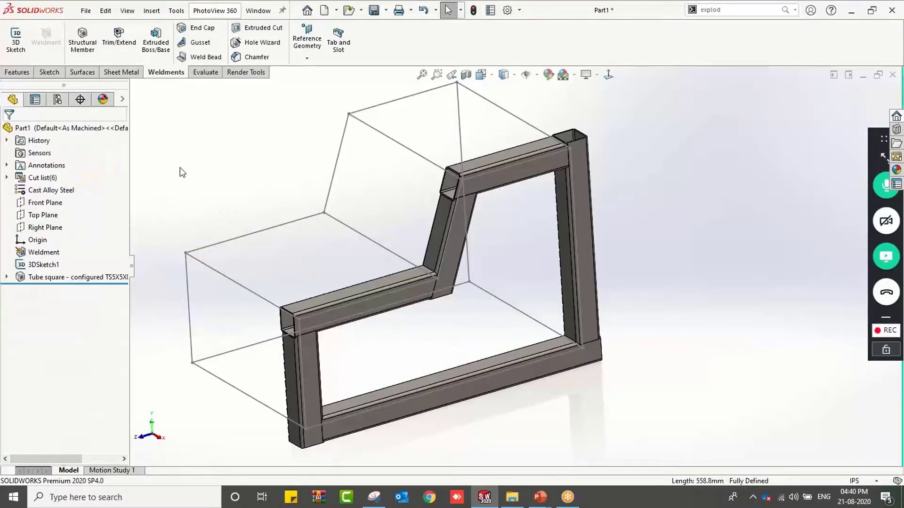
Edit the square tube member and add a second group along the six segments of the uncovered side profile, then accept it.
{"action": "left_click", "coordinate": [89, 278]}
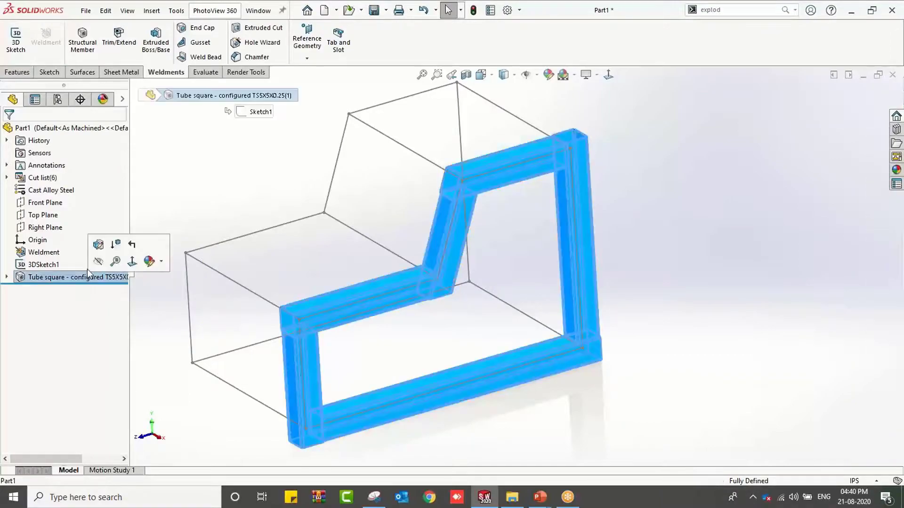
{"action": "left_click", "coordinate": [98, 246]}
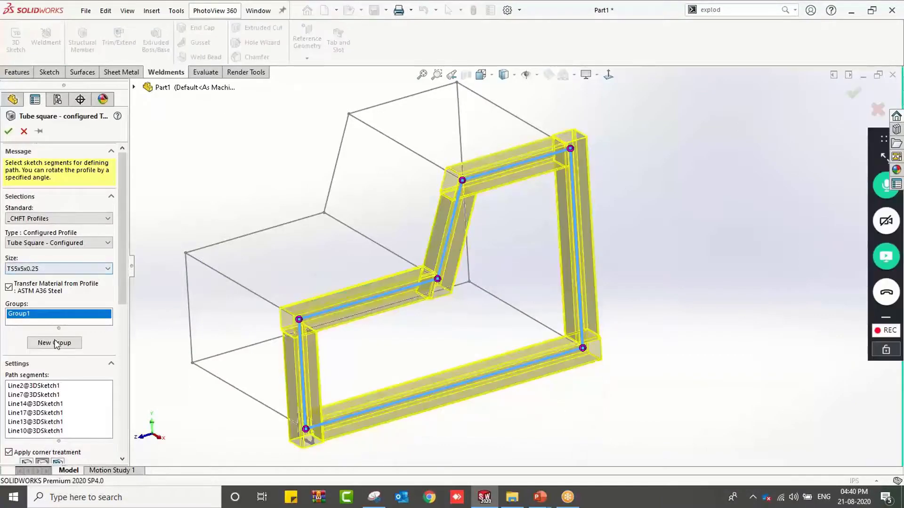
{"action": "left_click", "coordinate": [56, 342]}
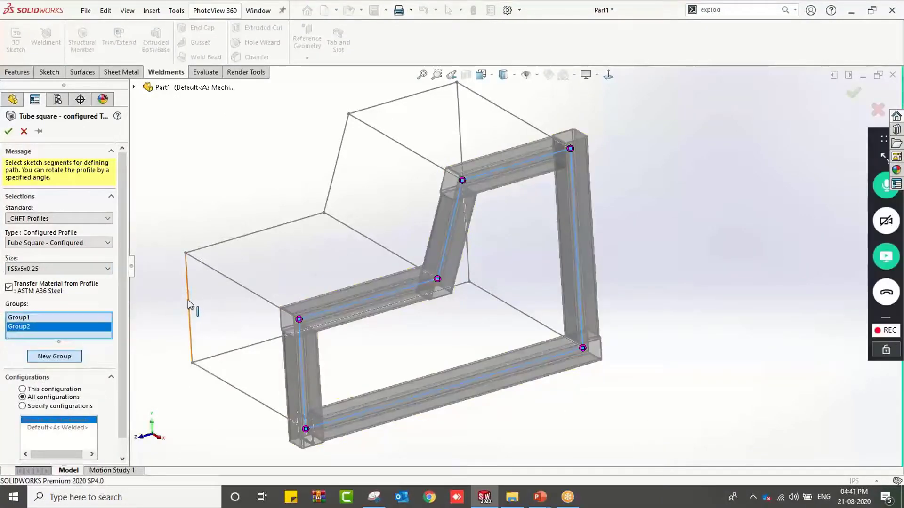
{"action": "left_click", "coordinate": [218, 250]}
{"action": "left_click", "coordinate": [327, 201]}
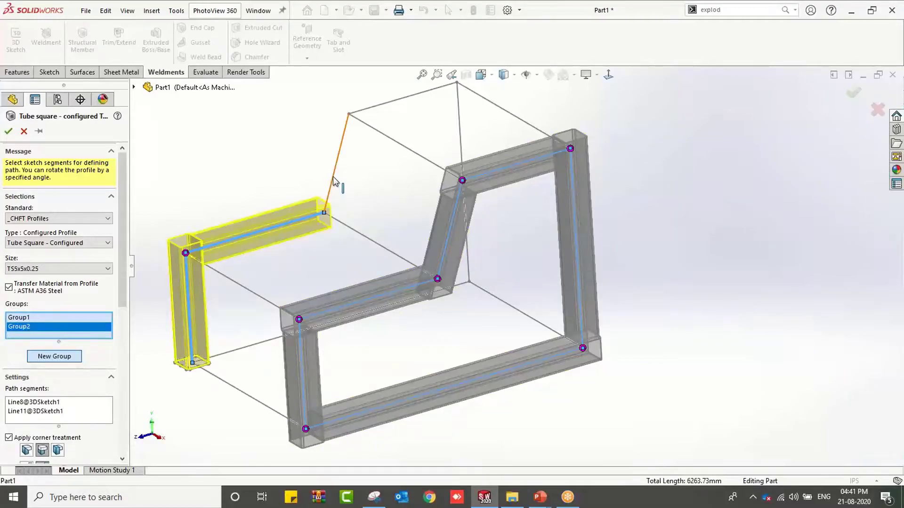
{"action": "left_click", "coordinate": [350, 155]}
{"action": "left_click", "coordinate": [399, 107]}
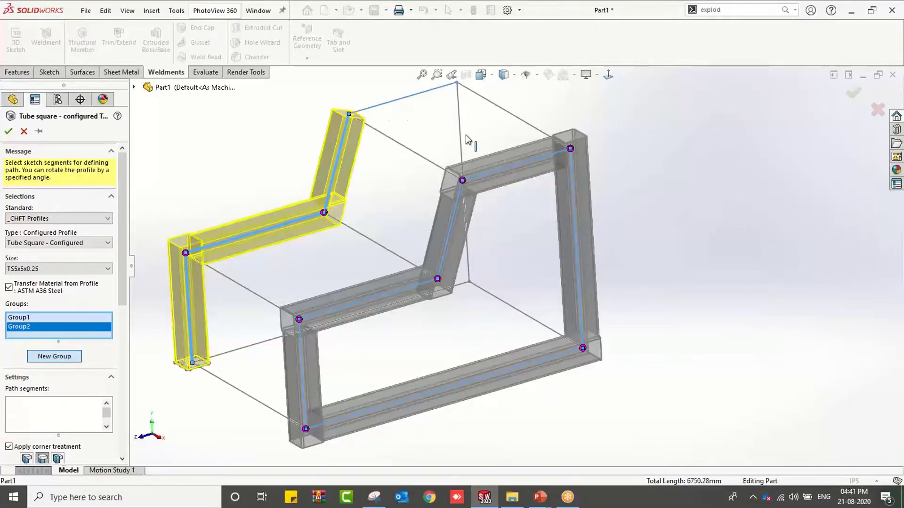
{"action": "left_click", "coordinate": [460, 146]}
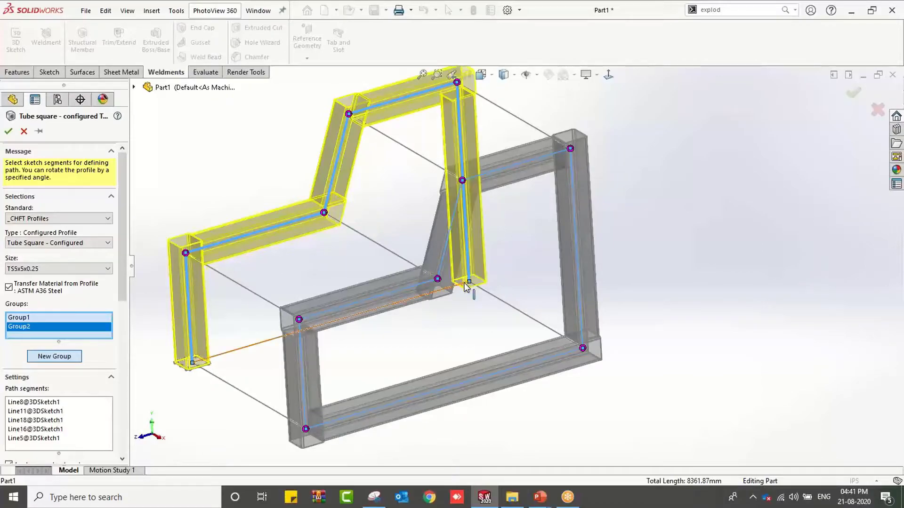
{"action": "left_click", "coordinate": [237, 349]}
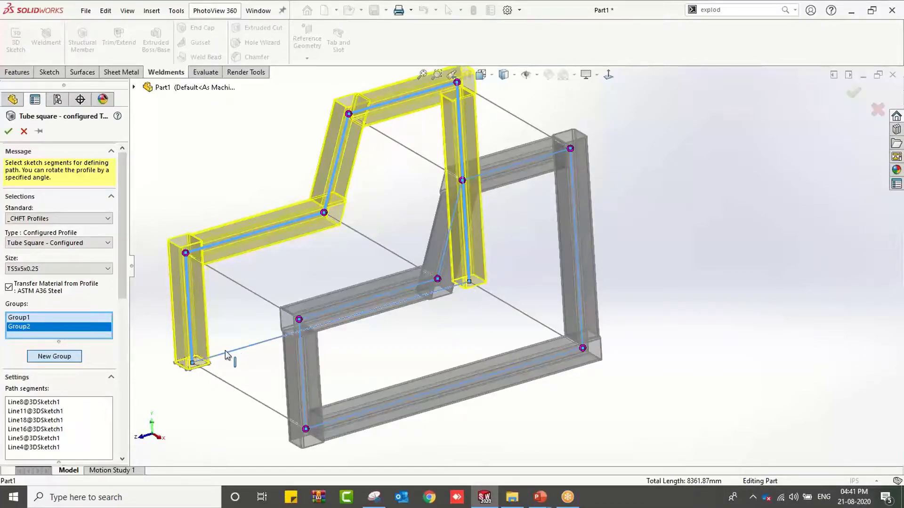
{"action": "left_click", "coordinate": [12, 135]}
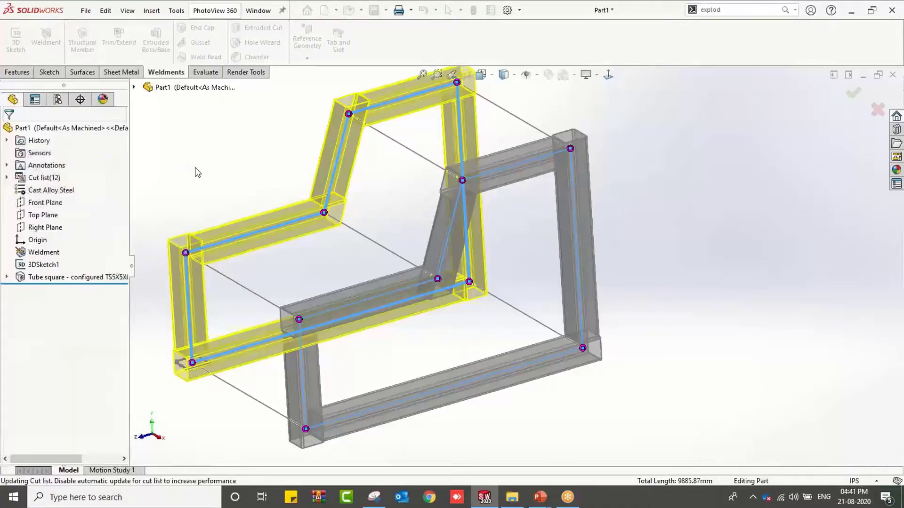
Add a TS3x3x0.25 Tube Square - Configured structural member along the front seat-level line connecting the two side frames.
{"action": "left_click", "coordinate": [90, 52]}
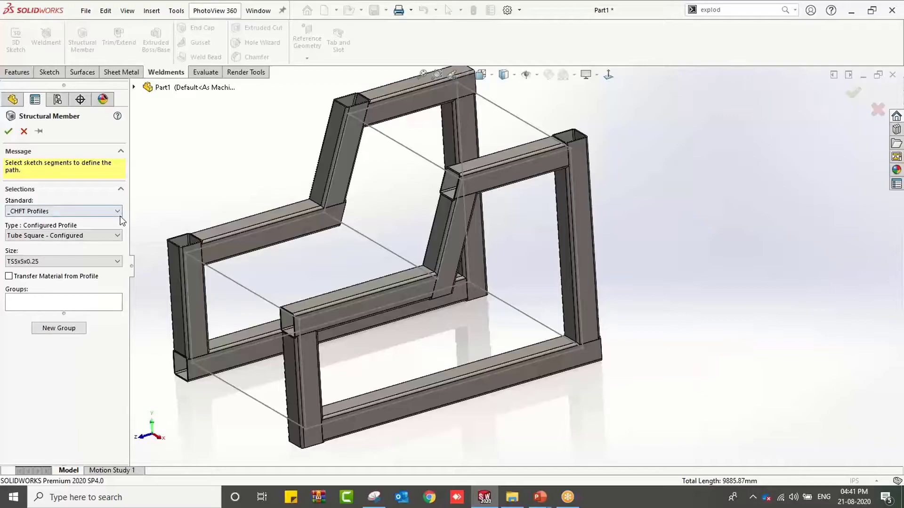
{"action": "left_click", "coordinate": [81, 261]}
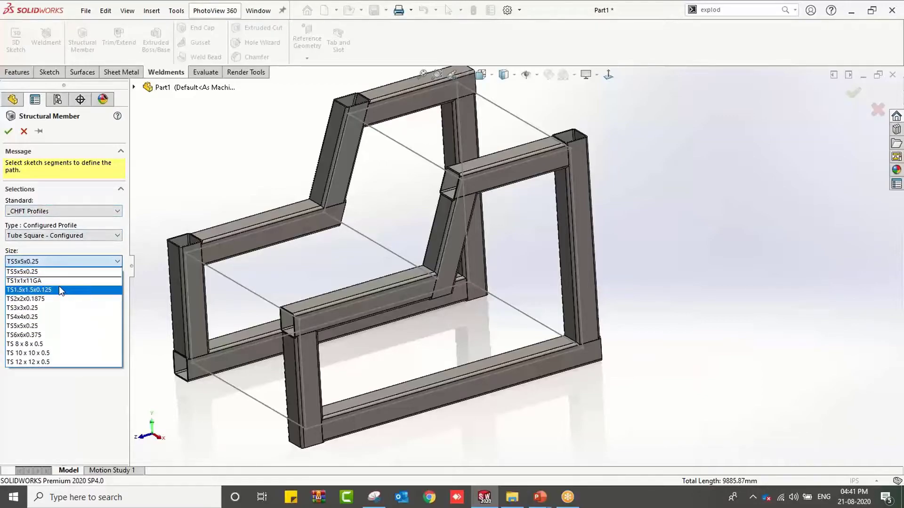
{"action": "left_click", "coordinate": [42, 308]}
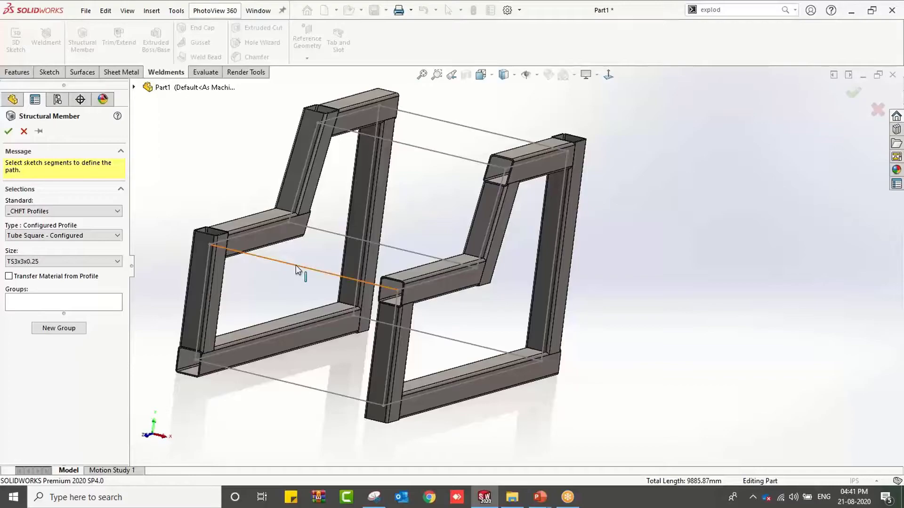
{"action": "left_click", "coordinate": [295, 264]}
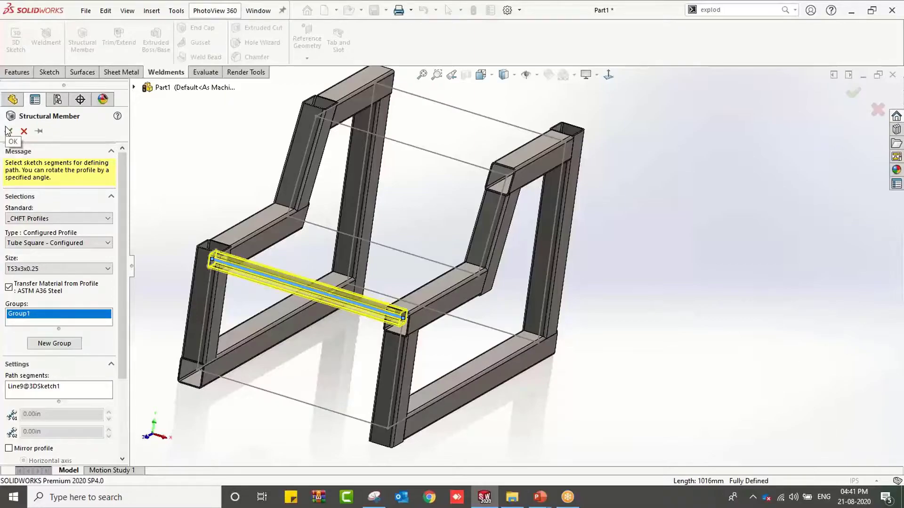
{"action": "scroll", "coordinate": [272, 269], "scroll_direction": "down", "scroll_amount": 3}
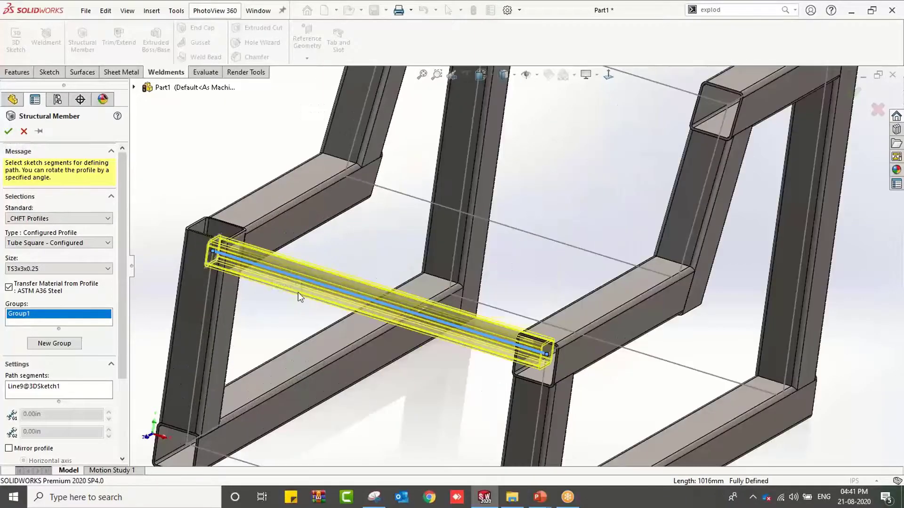
{"action": "middle_click_drag", "start_coordinate": [298, 292], "coordinate": [313, 303]}
{"action": "scroll", "coordinate": [400, 318], "scroll_direction": "up", "scroll_amount": 3}
{"action": "scroll", "coordinate": [400, 317], "scroll_direction": "up", "scroll_amount": 3}
{"action": "middle_click_drag", "start_coordinate": [400, 318], "coordinate": [520, 302]}
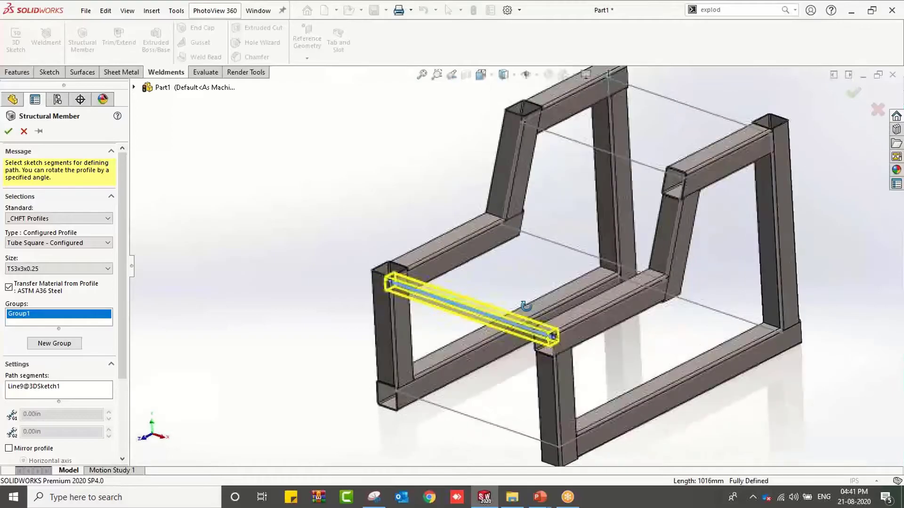
{"action": "scroll", "coordinate": [546, 339], "scroll_direction": "down", "scroll_amount": 5}
{"action": "middle_click_drag", "start_coordinate": [538, 350], "coordinate": [551, 375]}
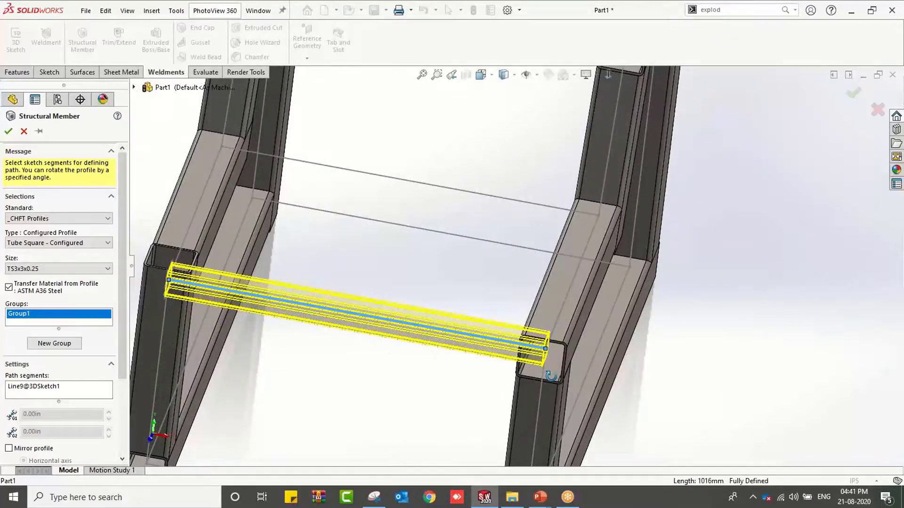
{"action": "scroll", "coordinate": [551, 382], "scroll_direction": "down", "scroll_amount": 2}
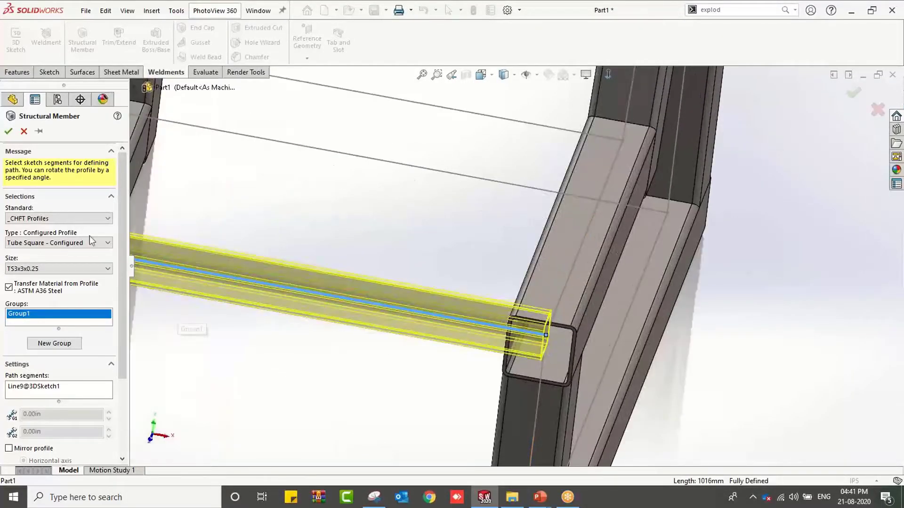
{"action": "left_click", "coordinate": [8, 131]}
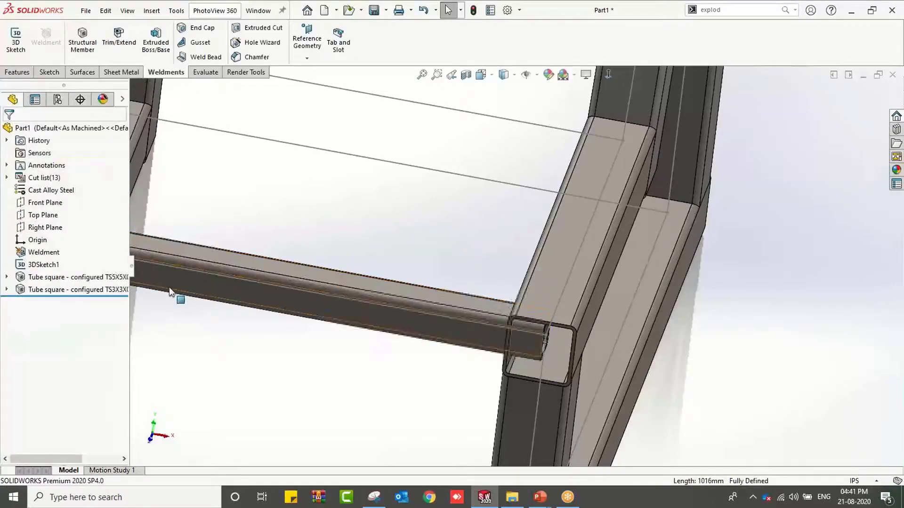
Trim one end of the front 3x3 crossbar with Trim/Extend, using the adjoining 5x5 front upright as the trimming body.
{"action": "middle_click_drag", "start_coordinate": [468, 340], "coordinate": [482, 333]}
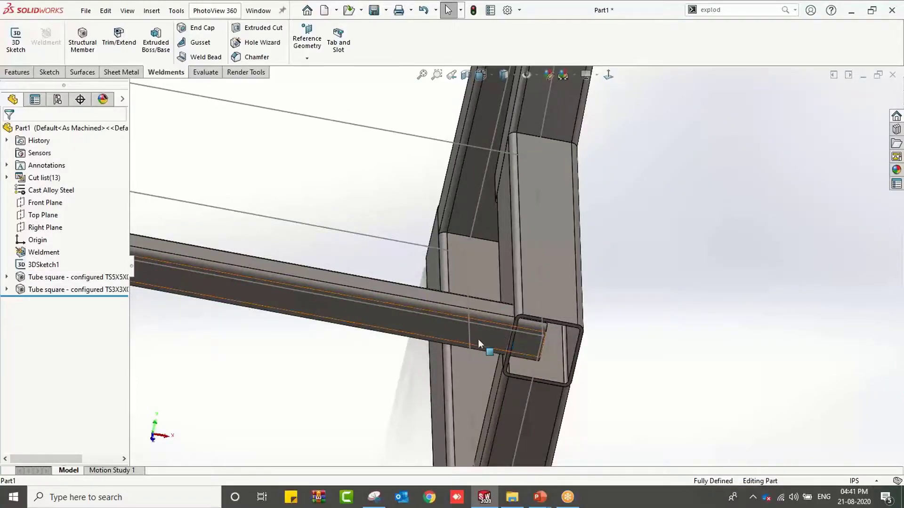
{"action": "middle_click_drag", "start_coordinate": [499, 343], "coordinate": [455, 371]}
{"action": "scroll", "coordinate": [427, 340], "scroll_direction": "up", "scroll_amount": 3}
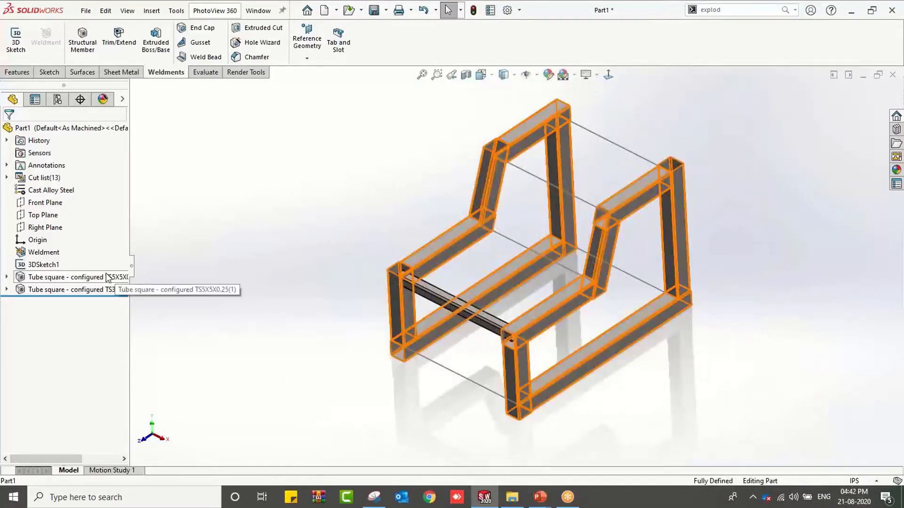
{"action": "left_click", "coordinate": [123, 55]}
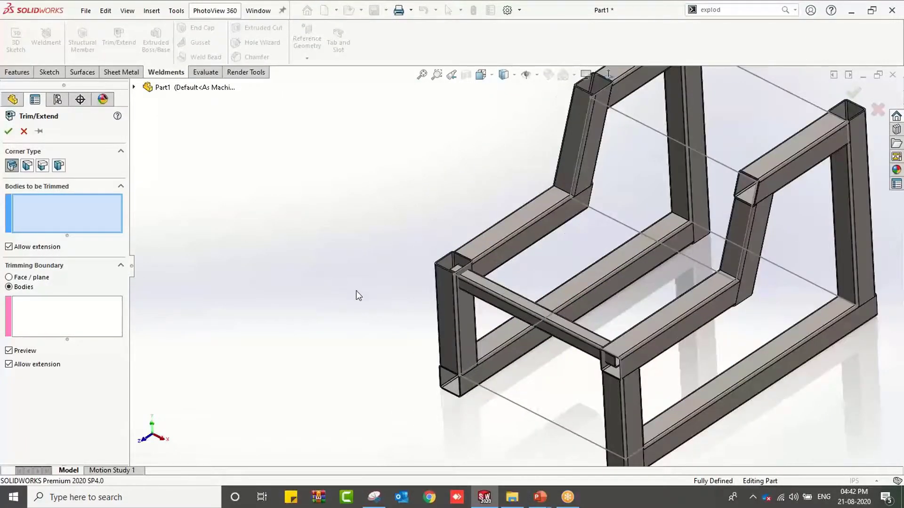
{"action": "scroll", "coordinate": [376, 294], "scroll_direction": "up", "scroll_amount": 5}
{"action": "scroll", "coordinate": [717, 211], "scroll_direction": "down", "scroll_amount": 8}
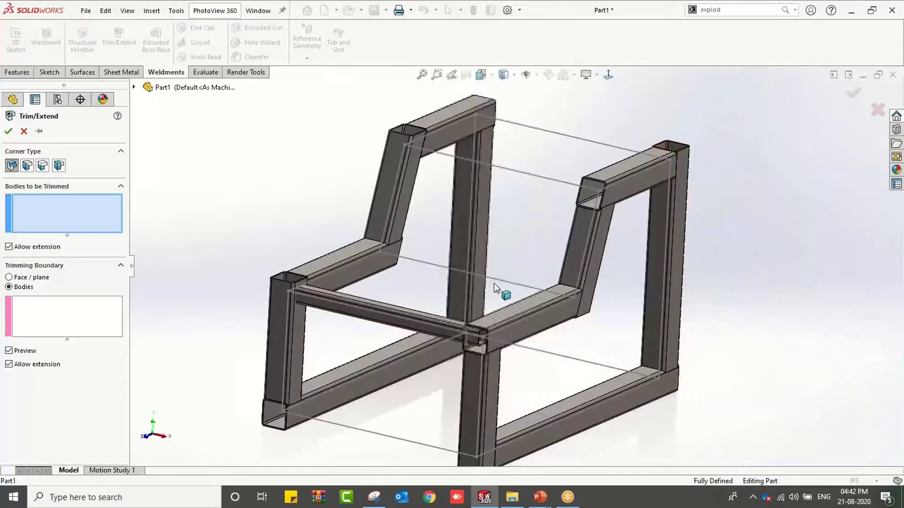
{"action": "middle_click_drag", "start_coordinate": [493, 284], "coordinate": [222, 342]}
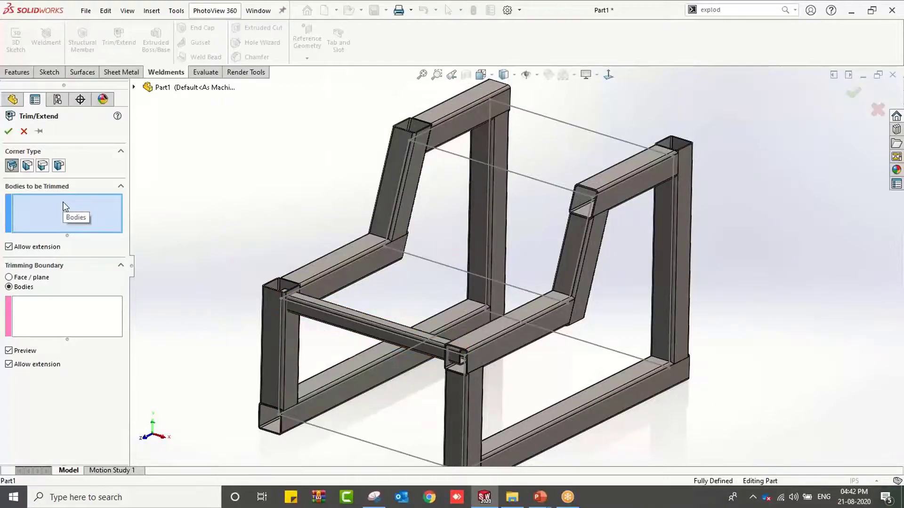
{"action": "scroll", "coordinate": [264, 324], "scroll_direction": "down", "scroll_amount": 5}
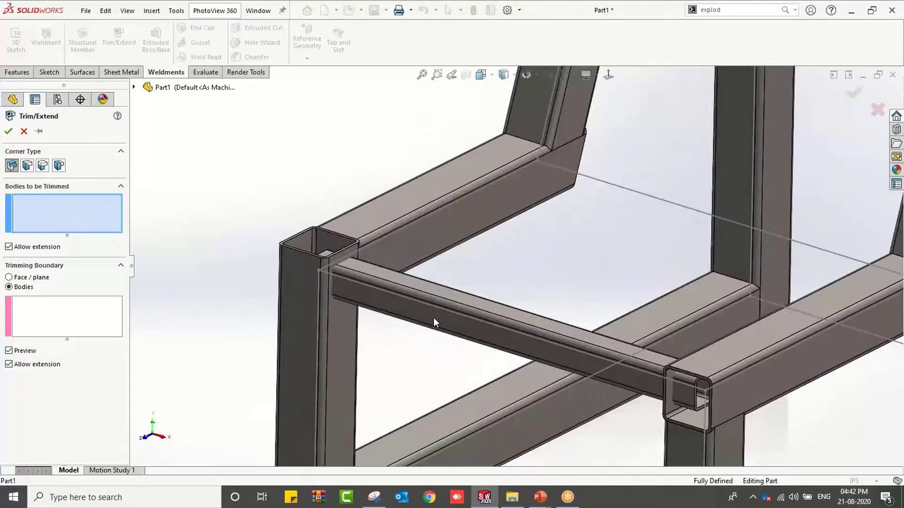
{"action": "left_click", "coordinate": [433, 318]}
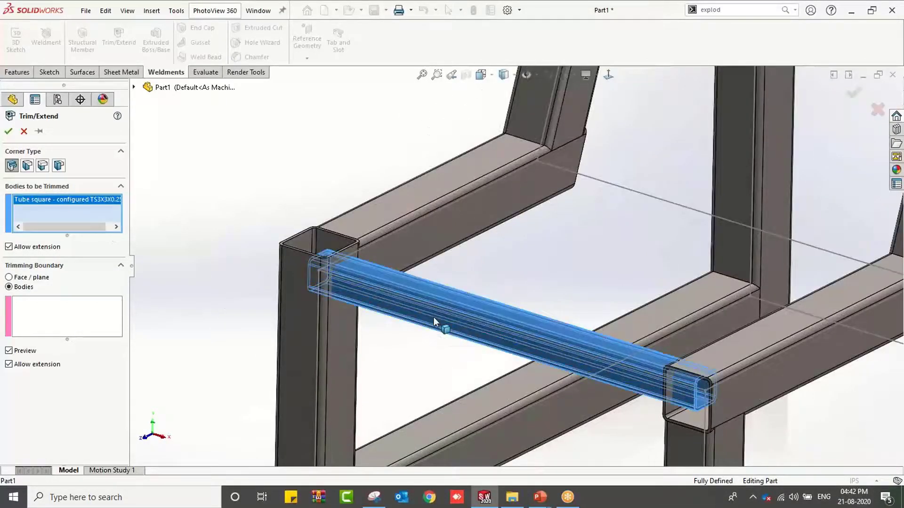
{"action": "left_click", "coordinate": [72, 321]}
{"action": "left_click", "coordinate": [313, 343]}
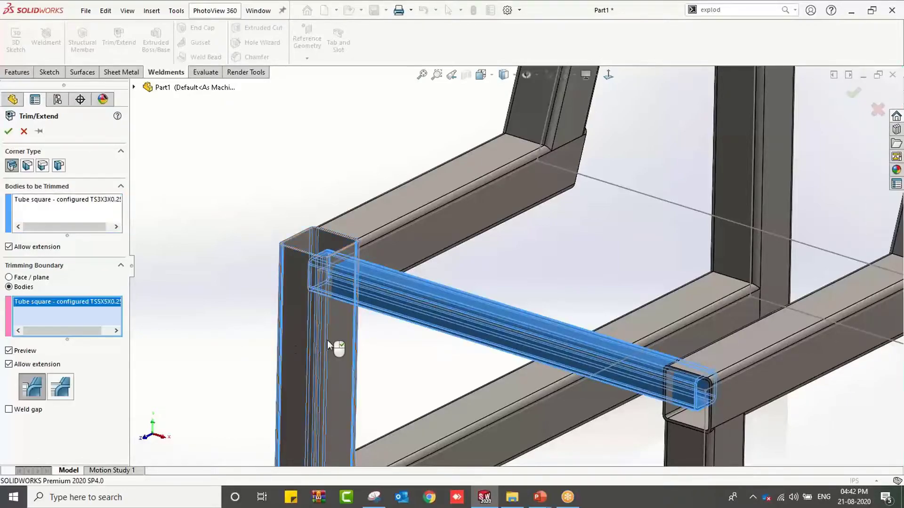
{"action": "middle_click_drag", "start_coordinate": [353, 339], "coordinate": [358, 421]}
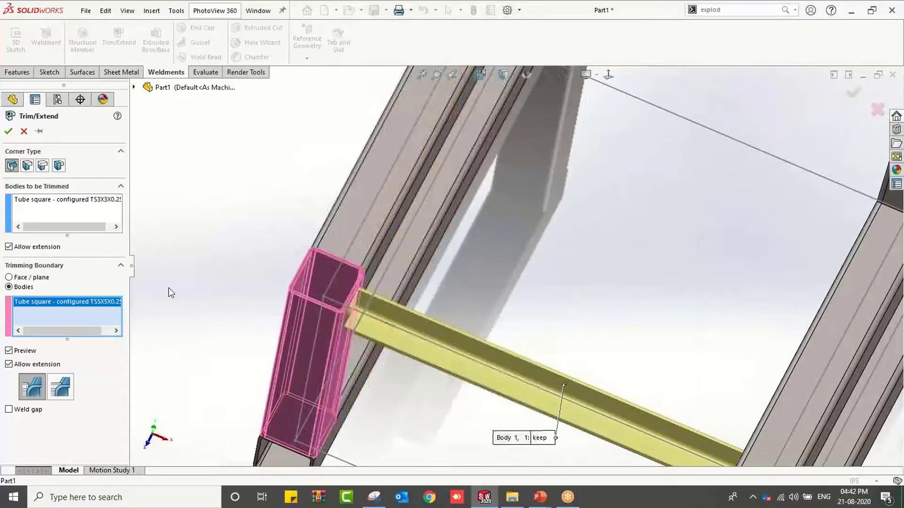
{"action": "left_click", "coordinate": [9, 132]}
Set up a Trim/Extend of the front 3x3 crossbar's untrimmed end, using the adjoining seat-level rail's inner side face as a face/plane boundary.
{"action": "middle_click_drag", "start_coordinate": [386, 388], "coordinate": [503, 387]}
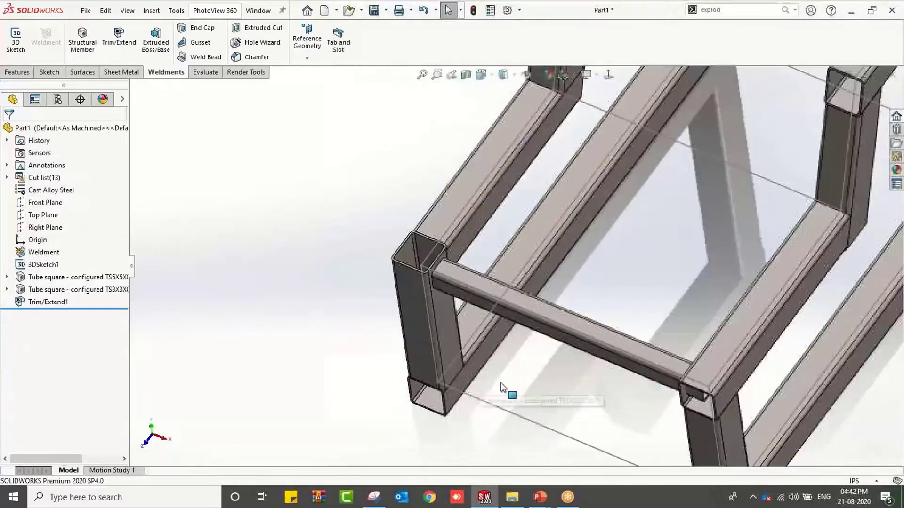
{"action": "scroll", "coordinate": [502, 384], "scroll_direction": "up", "scroll_amount": 4}
{"action": "scroll", "coordinate": [629, 332], "scroll_direction": "down", "scroll_amount": 3}
{"action": "middle_click_drag", "start_coordinate": [581, 336], "coordinate": [588, 312]}
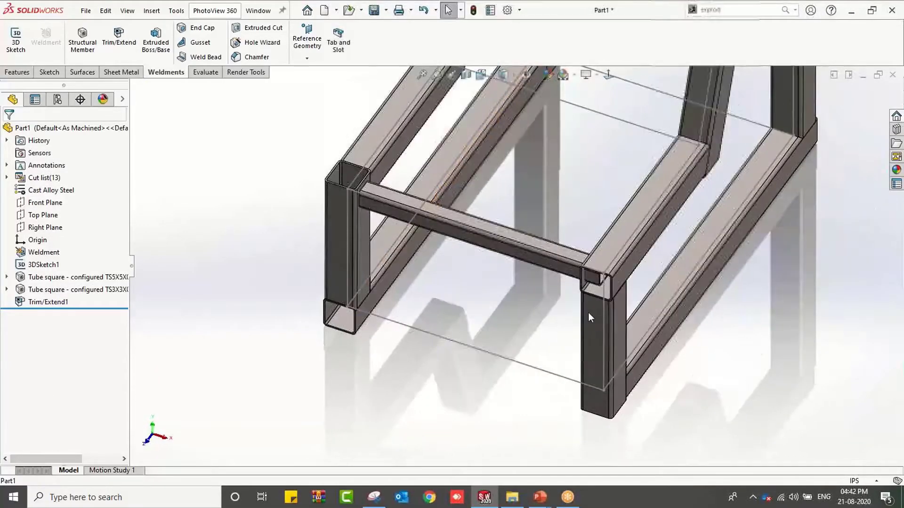
{"action": "left_click", "coordinate": [121, 51]}
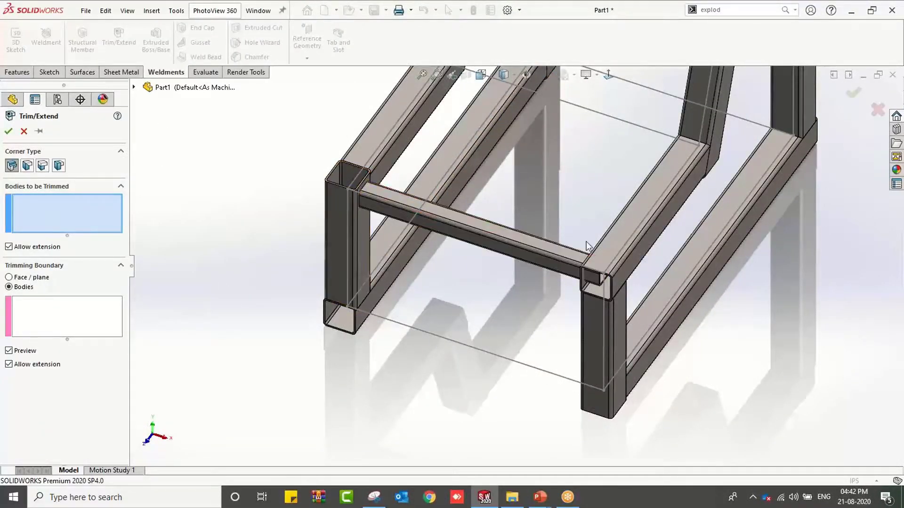
{"action": "left_click", "coordinate": [562, 258]}
{"action": "left_click", "coordinate": [88, 314]}
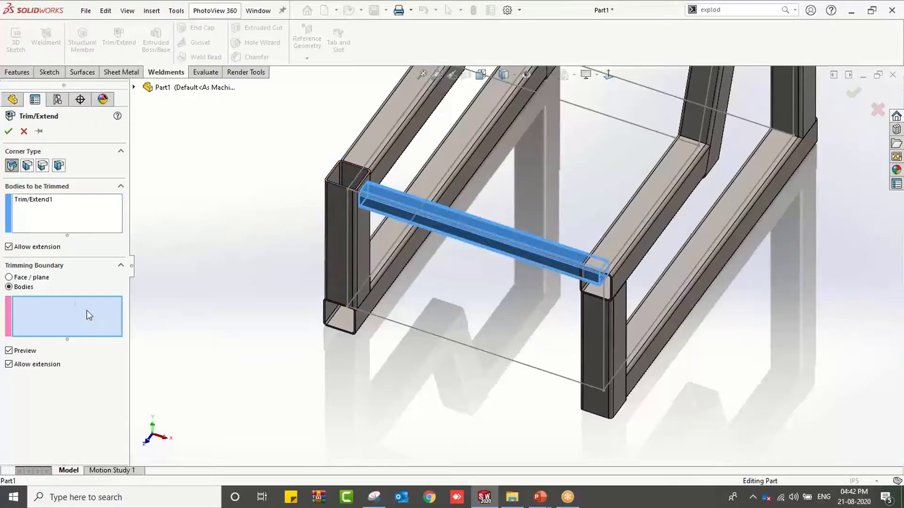
{"action": "left_click", "coordinate": [9, 278]}
{"action": "middle_click_drag", "start_coordinate": [571, 347], "coordinate": [617, 351]}
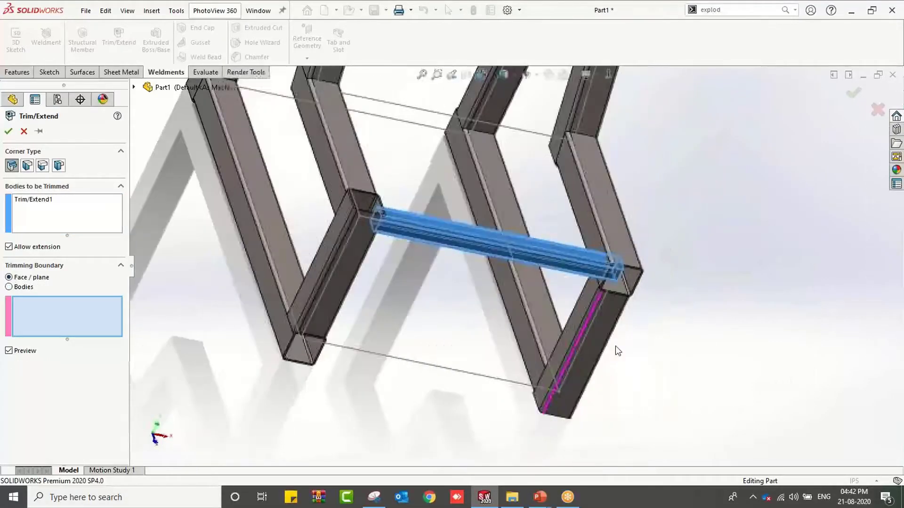
{"action": "left_click", "coordinate": [596, 241]}
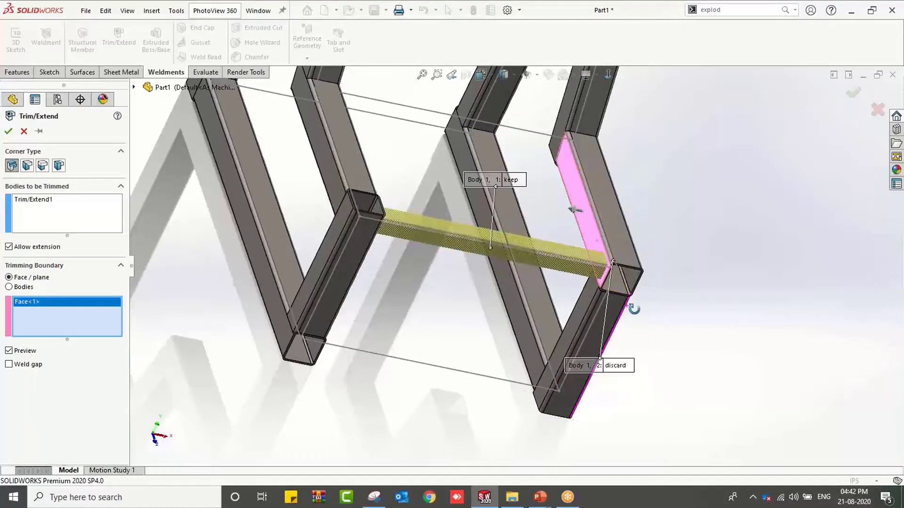
Replace the trimming boundary with the seat-level rail's outer side face and accept the Trim/Extend.
{"action": "right_click", "coordinate": [63, 326]}
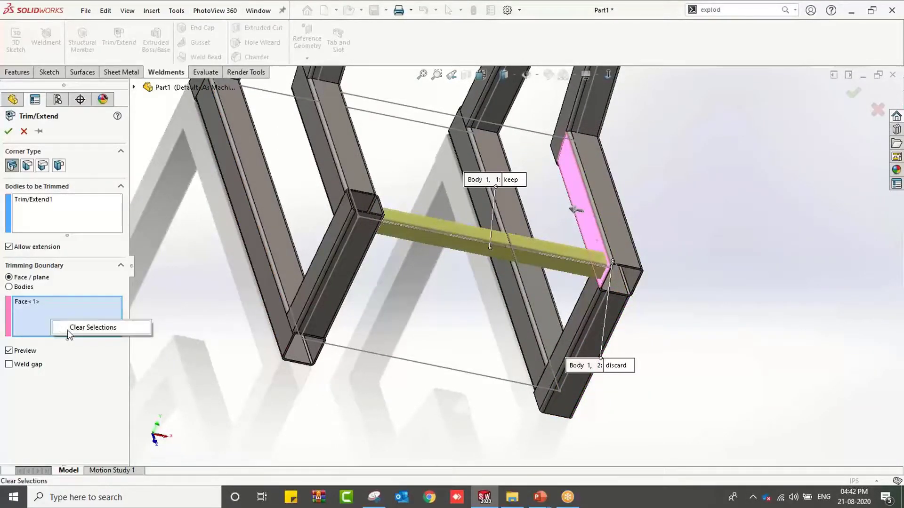
{"action": "left_click", "coordinate": [97, 329]}
{"action": "left_click", "coordinate": [630, 295]}
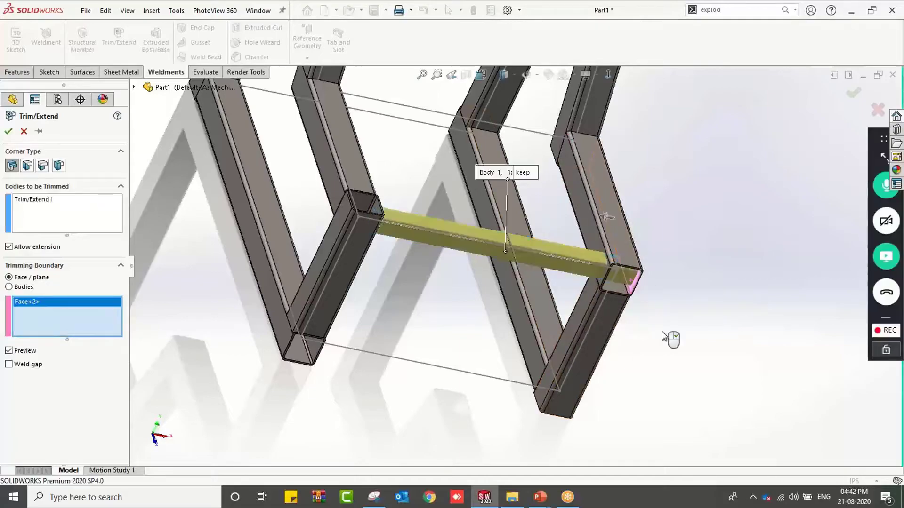
{"action": "middle_click_drag", "start_coordinate": [670, 337], "coordinate": [625, 302]}
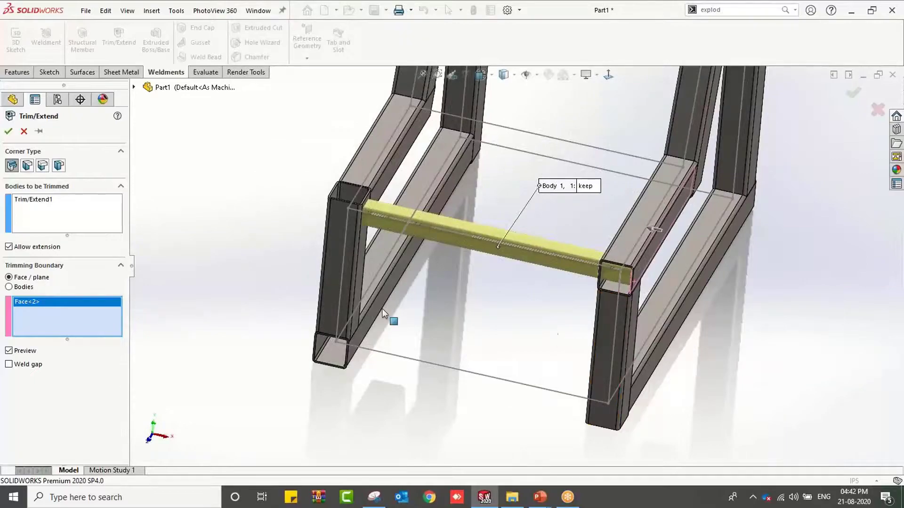
{"action": "left_click", "coordinate": [8, 130]}
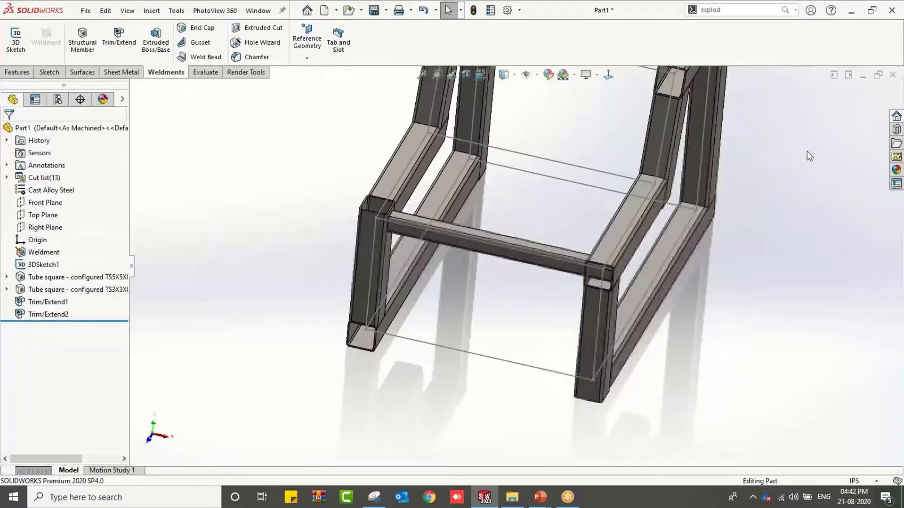
Minimize the frame part, create a new part and start a sketch on its Top Plane.
{"action": "left_click", "coordinate": [862, 75]}
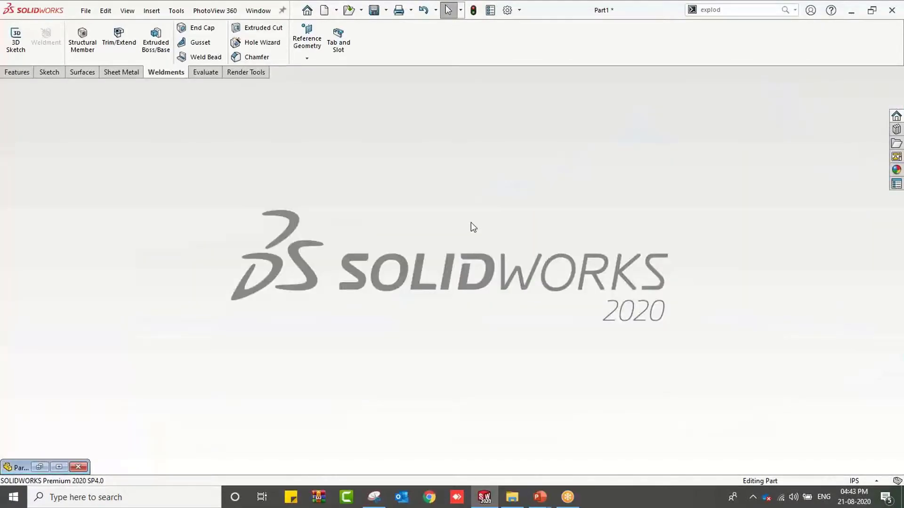
{"action": "left_click", "coordinate": [307, 10]}
{"action": "left_click", "coordinate": [264, 145]}
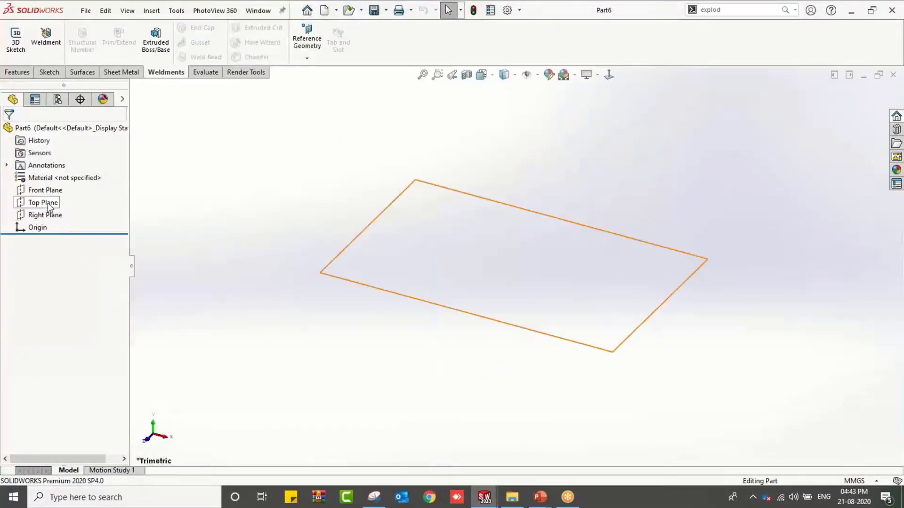
{"action": "left_click", "coordinate": [47, 202]}
{"action": "left_click", "coordinate": [61, 186]}
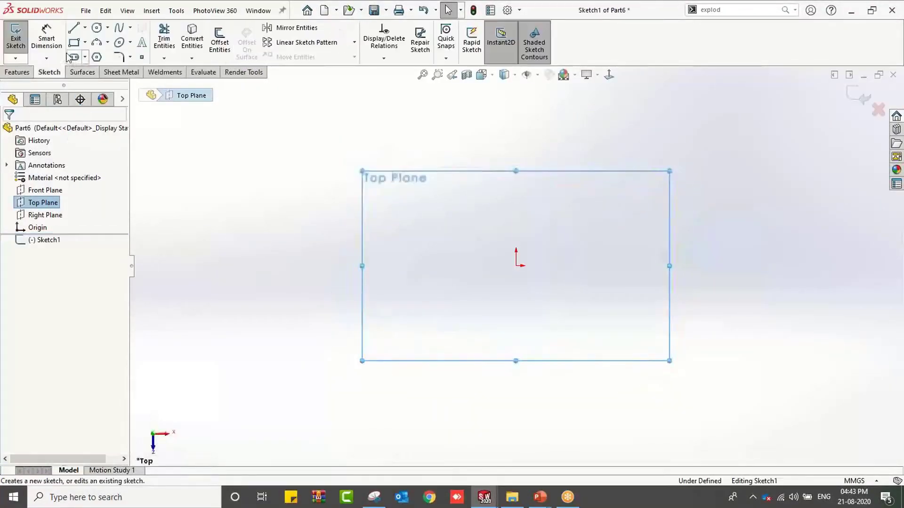
Sketch an L from the origin with an about 50 mm vertical line and a horizontal line, plus a separate diagonal line above it.
{"action": "left_click", "coordinate": [74, 28]}
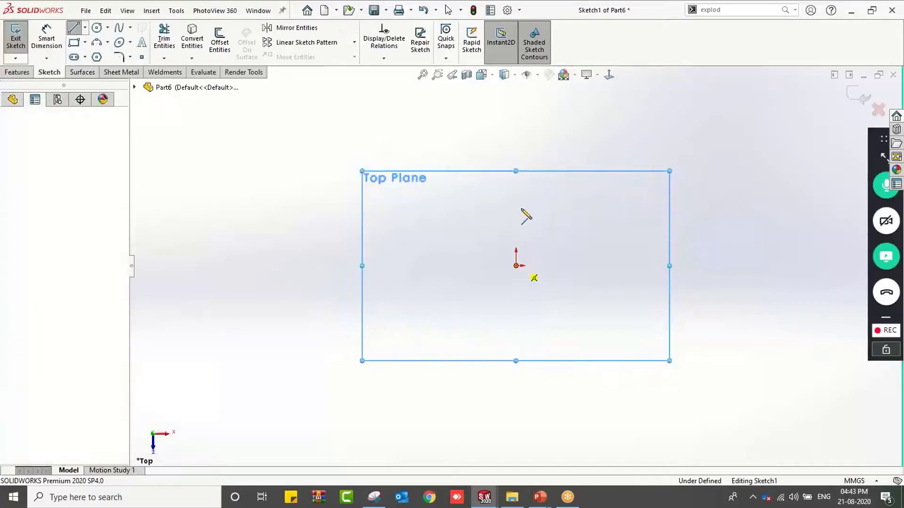
{"action": "left_click", "coordinate": [516, 265]}
{"action": "left_click", "coordinate": [516, 180]}
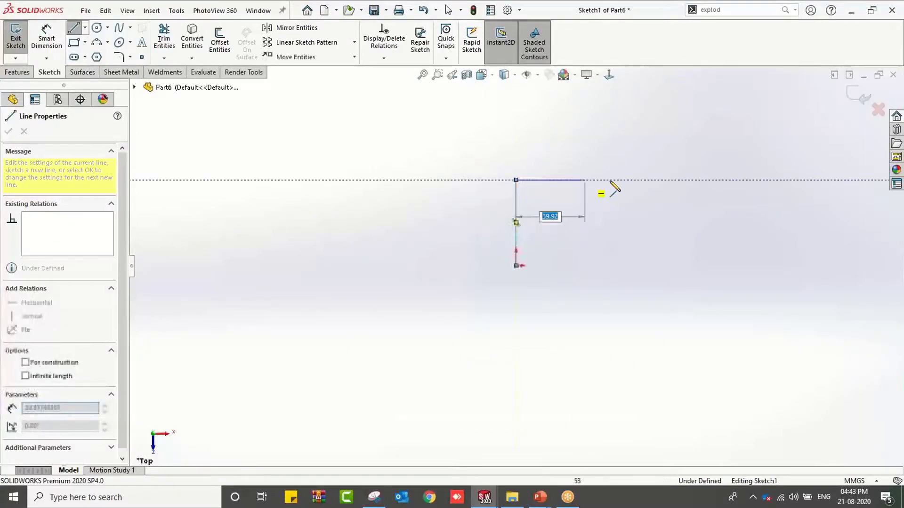
{"action": "left_click", "coordinate": [634, 180]}
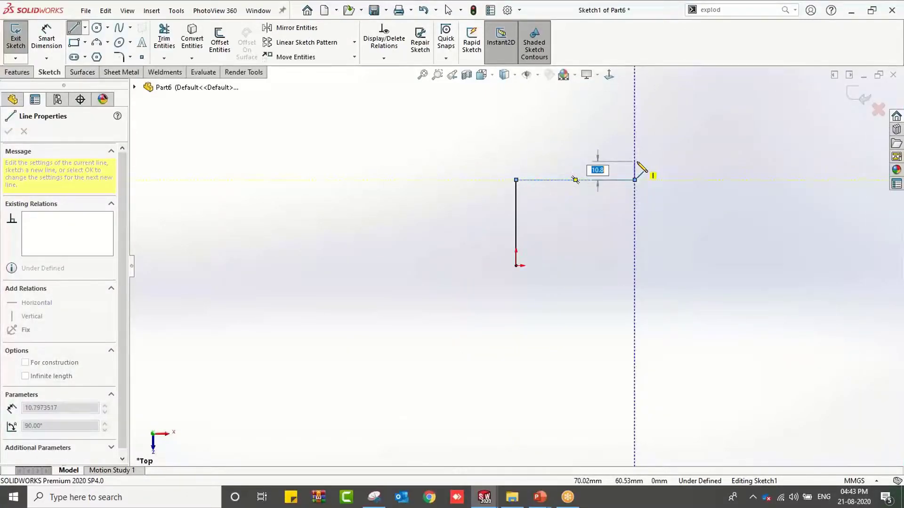
{"action": "key", "text": "Escape"}
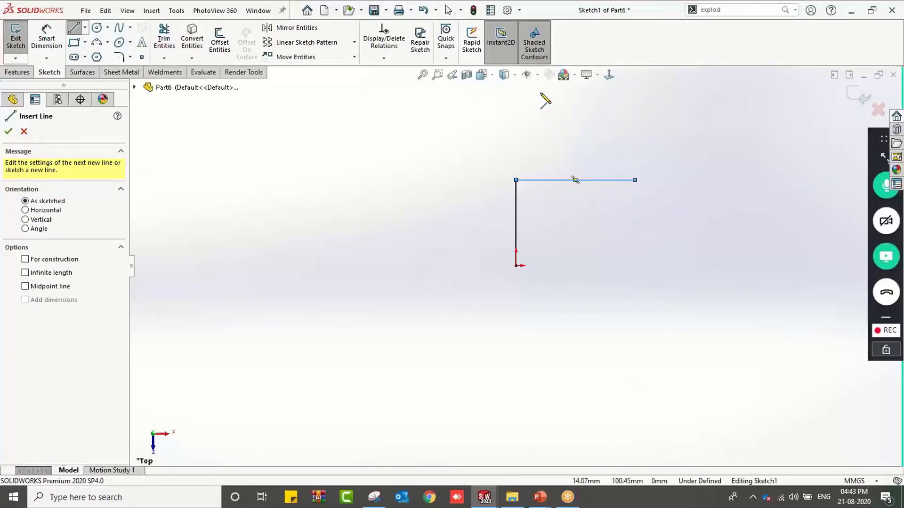
{"action": "left_click", "coordinate": [540, 93]}
{"action": "left_click", "coordinate": [603, 162]}
{"action": "key", "text": "Escape"}
Dimension the L's vertical line to 700 mm and exit the sketch.
{"action": "right_click_drag", "start_coordinate": [587, 301], "coordinate": [588, 214]}
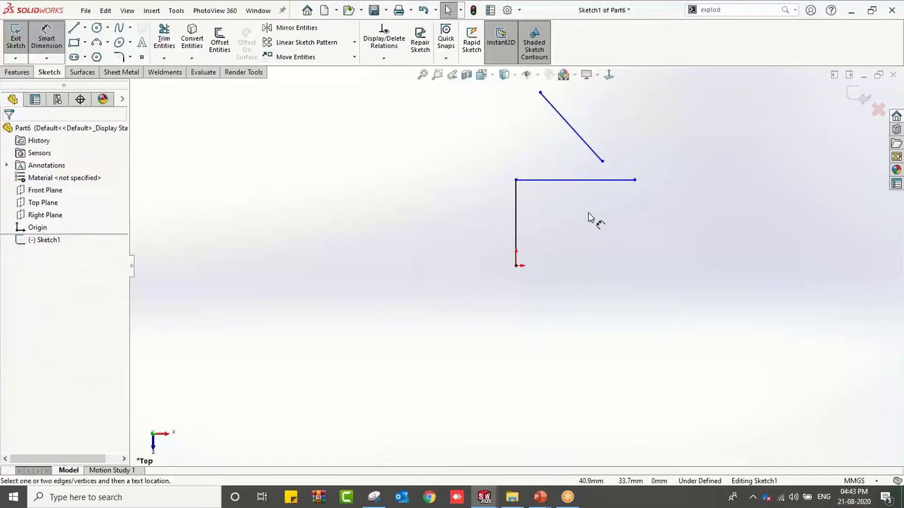
{"action": "left_click", "coordinate": [516, 223]}
{"action": "left_click", "coordinate": [490, 229]}
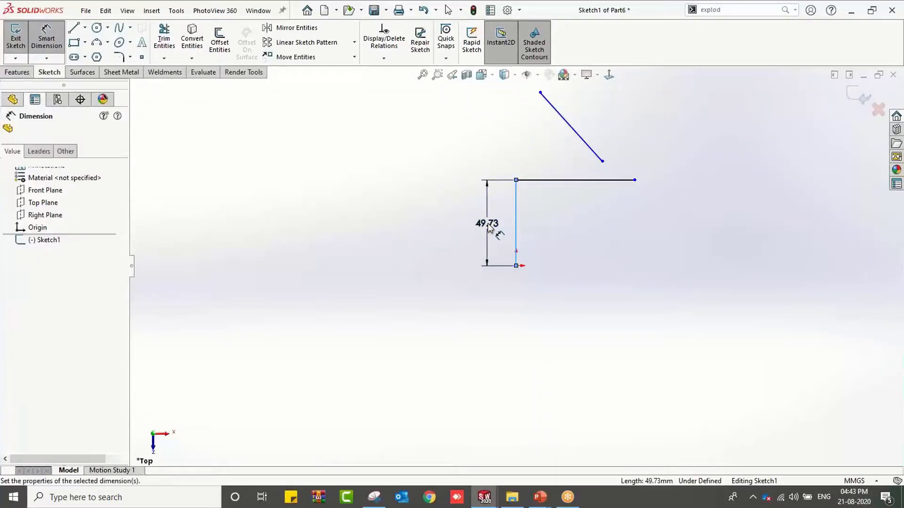
{"action": "type", "text": "700"}
{"action": "key", "text": "Return"}
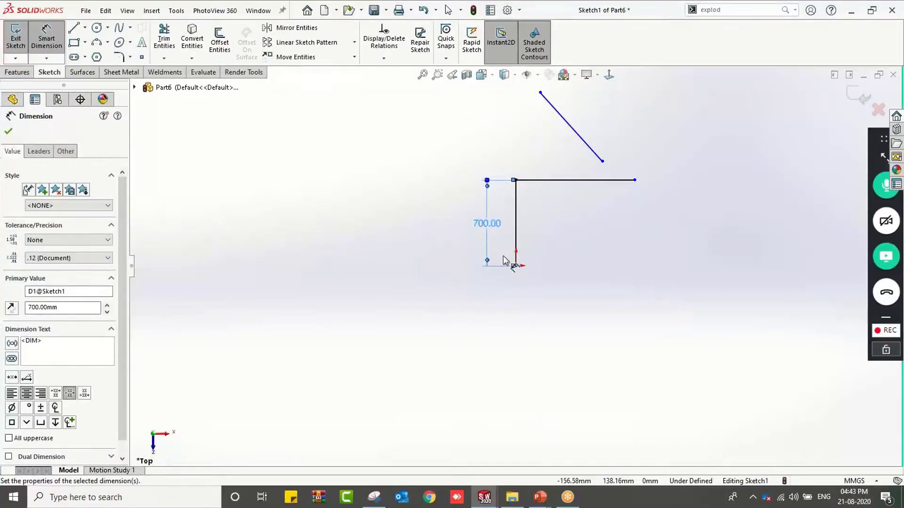
{"action": "left_click", "coordinate": [37, 36]}
{"action": "left_click", "coordinate": [15, 36]}
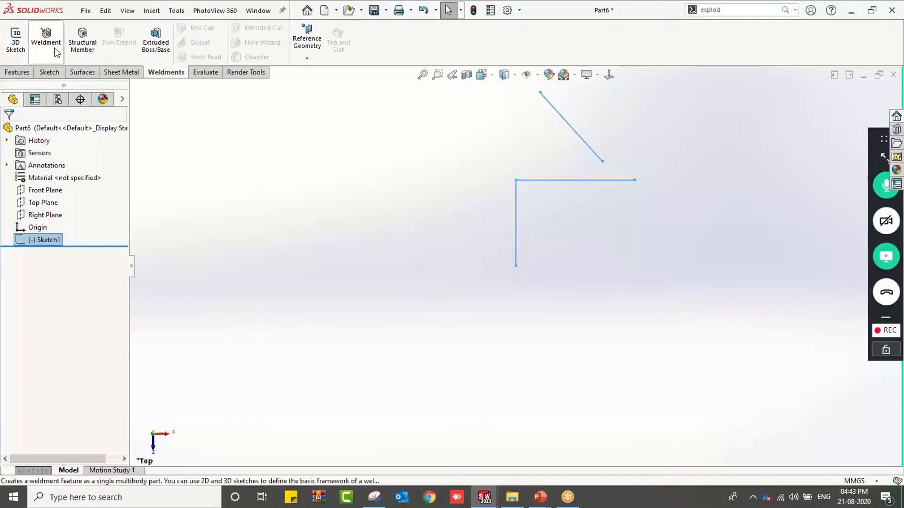
Add a Weldment feature and a Tube Square - Configured TS6x6x0.375 structural member along both lines of the L.
{"action": "left_click", "coordinate": [46, 36]}
{"action": "left_click", "coordinate": [84, 47]}
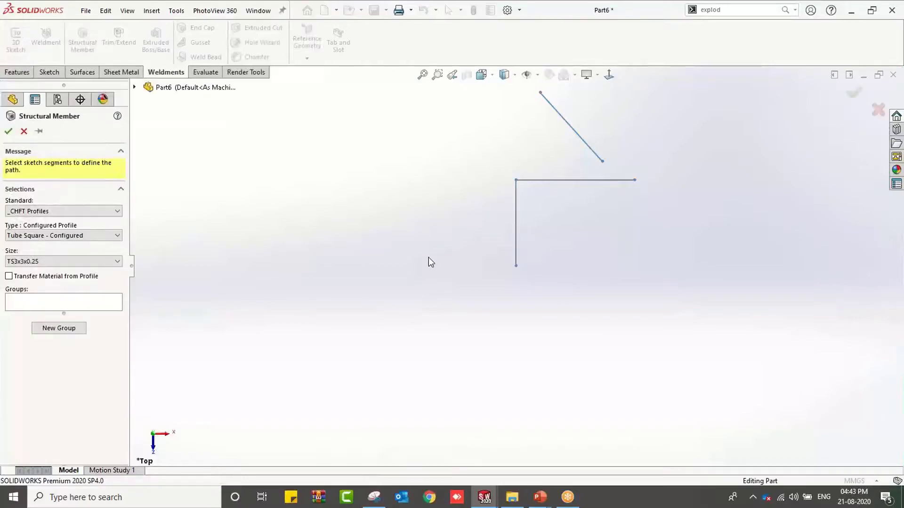
{"action": "left_click", "coordinate": [515, 244]}
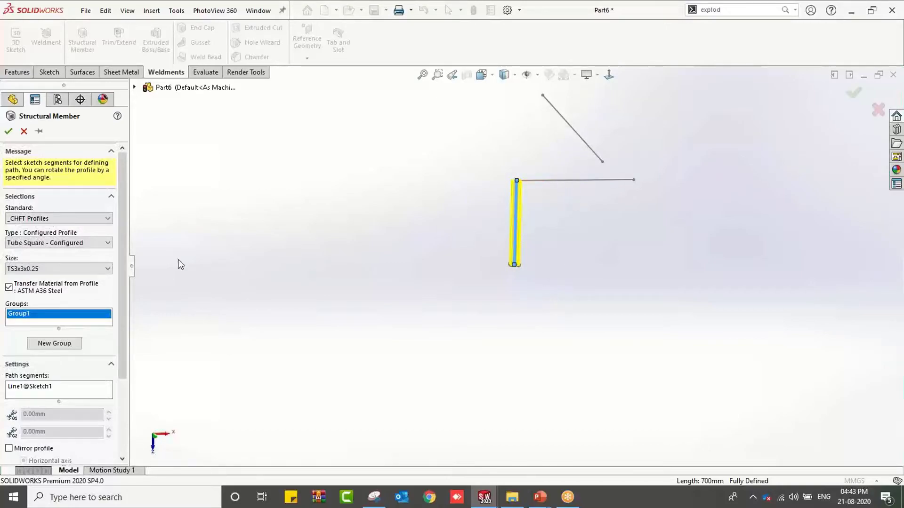
{"action": "left_click", "coordinate": [99, 269]}
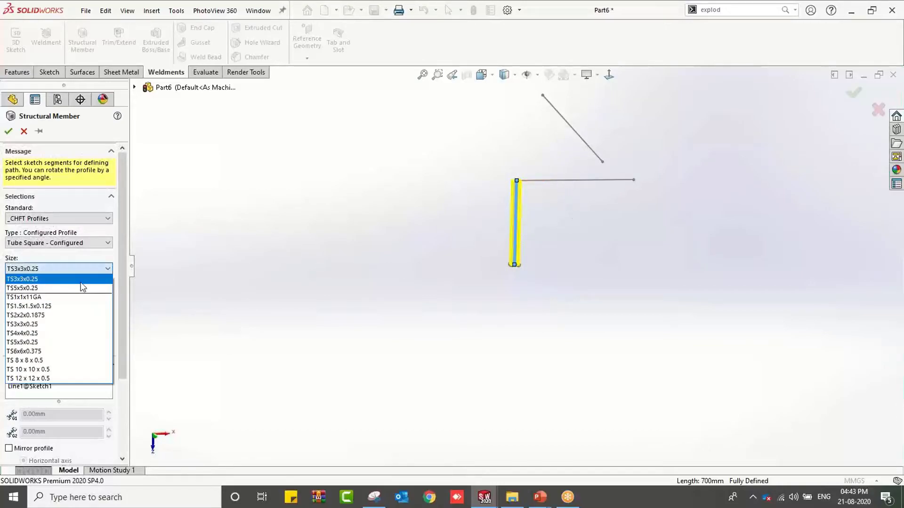
{"action": "left_click", "coordinate": [44, 351]}
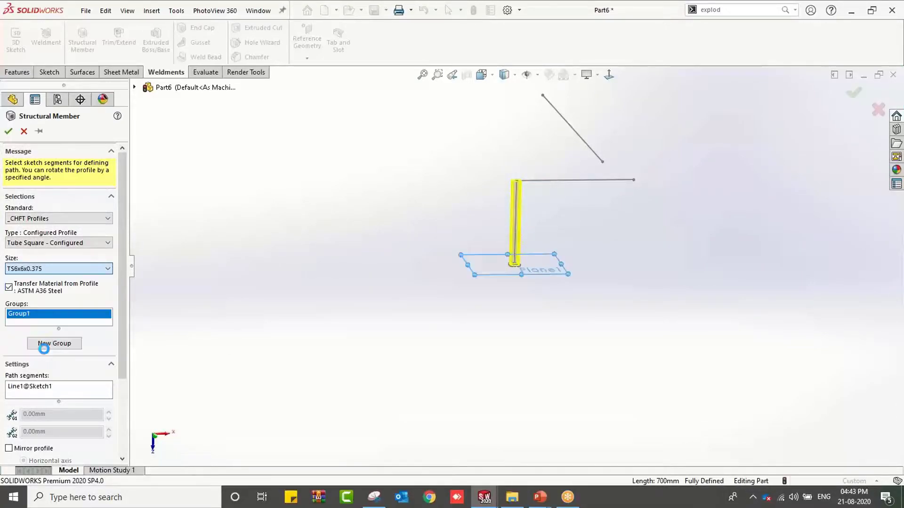
{"action": "left_click", "coordinate": [570, 181]}
{"action": "scroll", "coordinate": [567, 181], "scroll_direction": "down", "scroll_amount": 2}
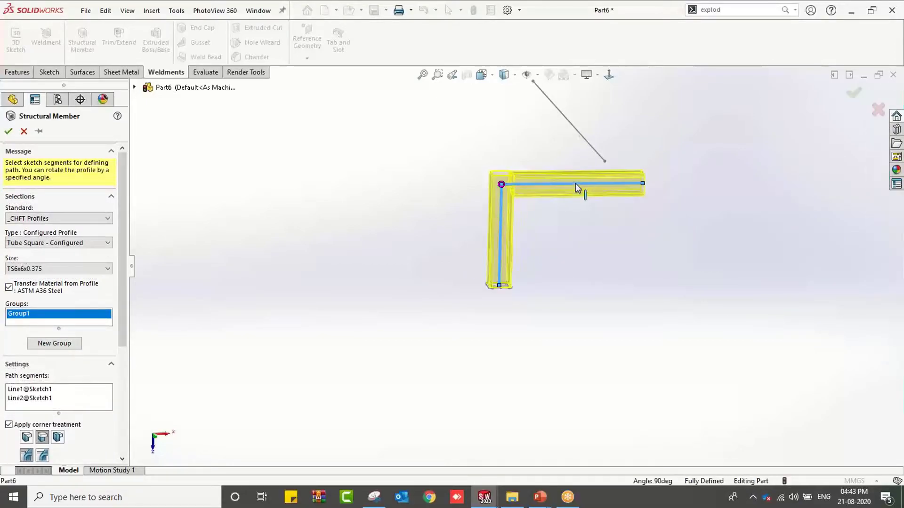
{"action": "scroll", "coordinate": [564, 176], "scroll_direction": "down", "scroll_amount": 1}
{"action": "left_click", "coordinate": [8, 131]}
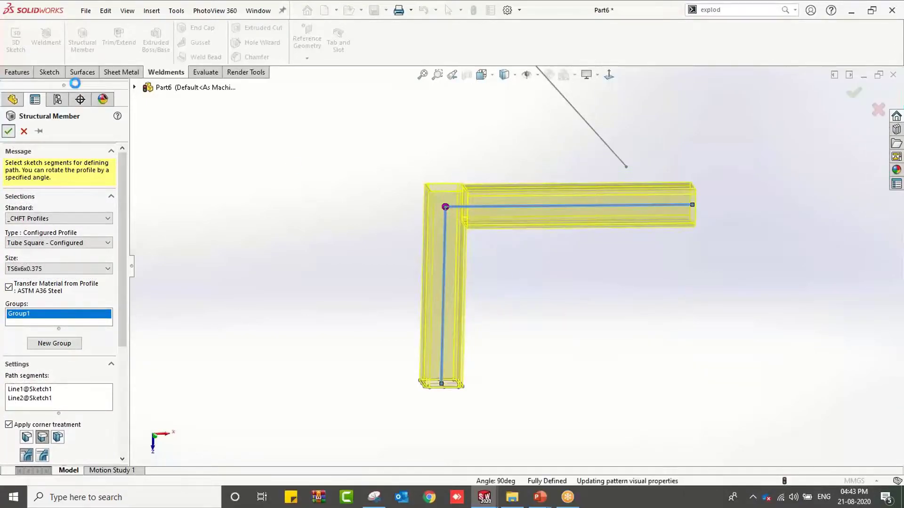
Add a Tube Square - Configured TS2x2x0.1875 structural member along the separate diagonal line.
{"action": "left_click", "coordinate": [84, 47]}
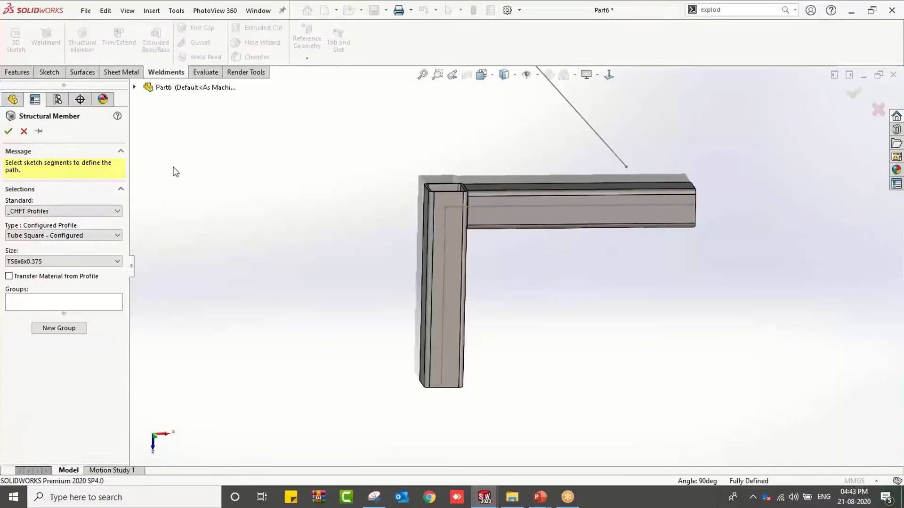
{"action": "left_click", "coordinate": [30, 304]}
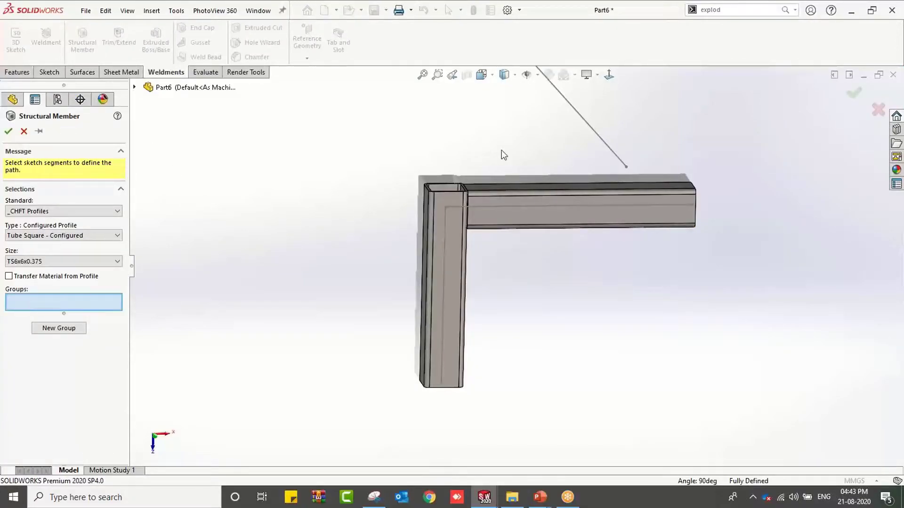
{"action": "left_click", "coordinate": [116, 261]}
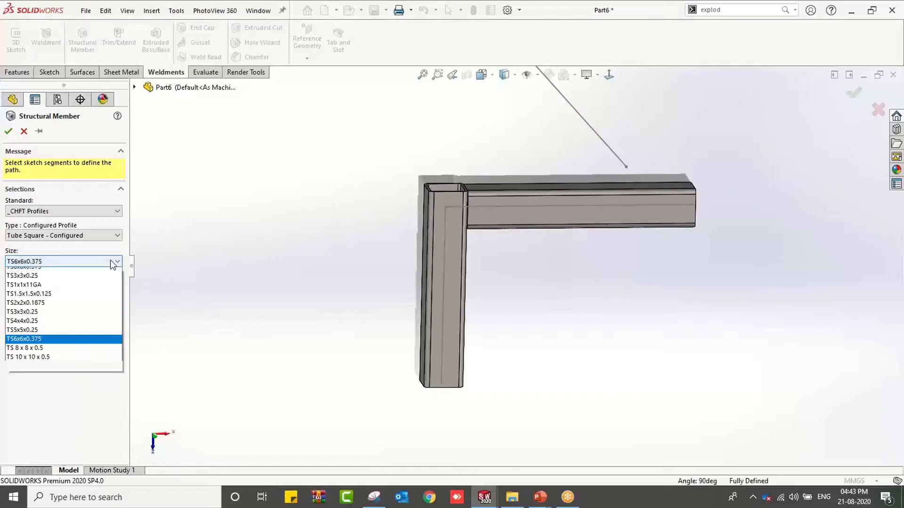
{"action": "left_click", "coordinate": [44, 309]}
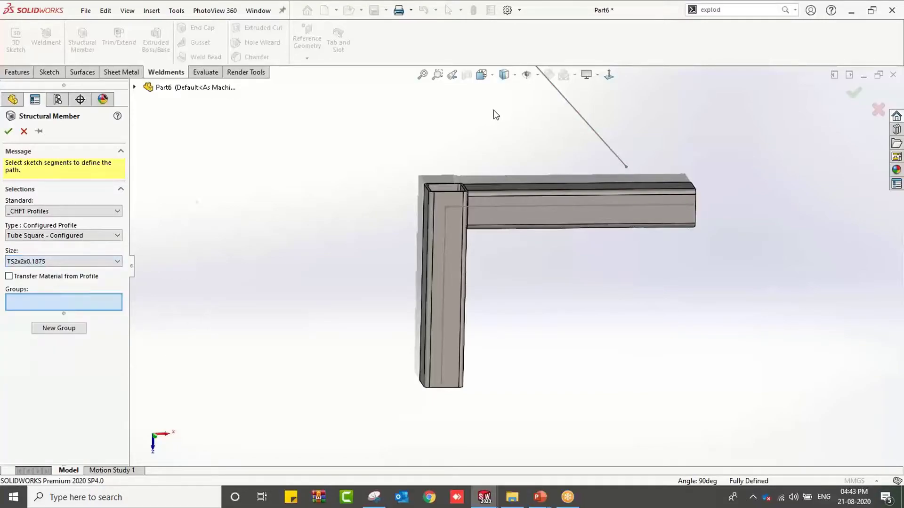
{"action": "left_click", "coordinate": [580, 115]}
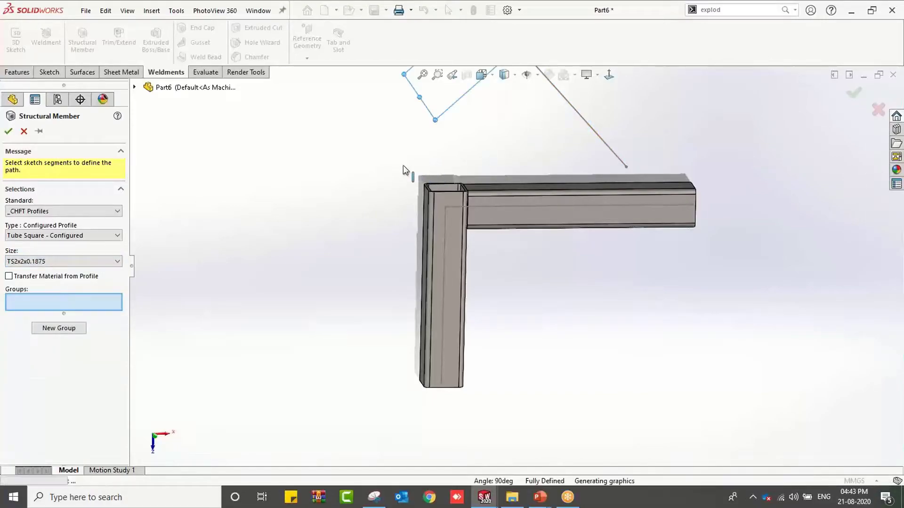
{"action": "left_click", "coordinate": [8, 131]}
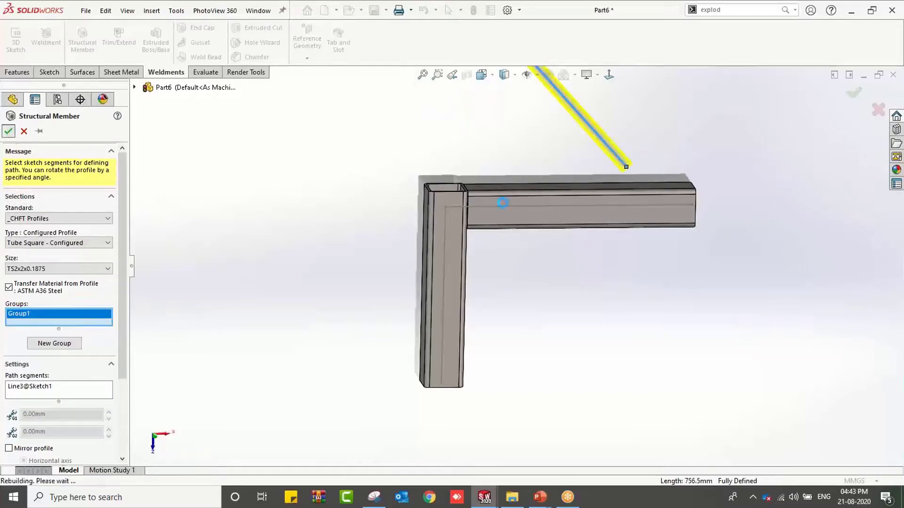
{"action": "scroll", "coordinate": [622, 179], "scroll_direction": "down", "scroll_amount": 2}
{"action": "mouse_move", "coordinate": [614, 205]}
{"action": "middle_mouse_down"}
{"action": "mouse_move", "coordinate": [597, 202]}
{"action": "mouse_move", "coordinate": [614, 209]}
{"action": "middle_mouse_up"}
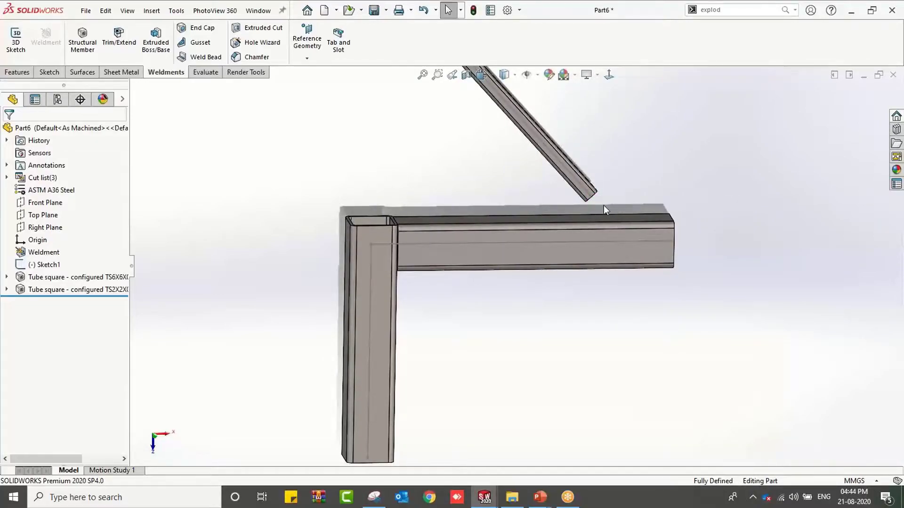
{"action": "middle_click_drag", "start_coordinate": [603, 205], "coordinate": [589, 240]}
{"action": "scroll", "coordinate": [623, 242], "scroll_direction": "up", "scroll_amount": 3}
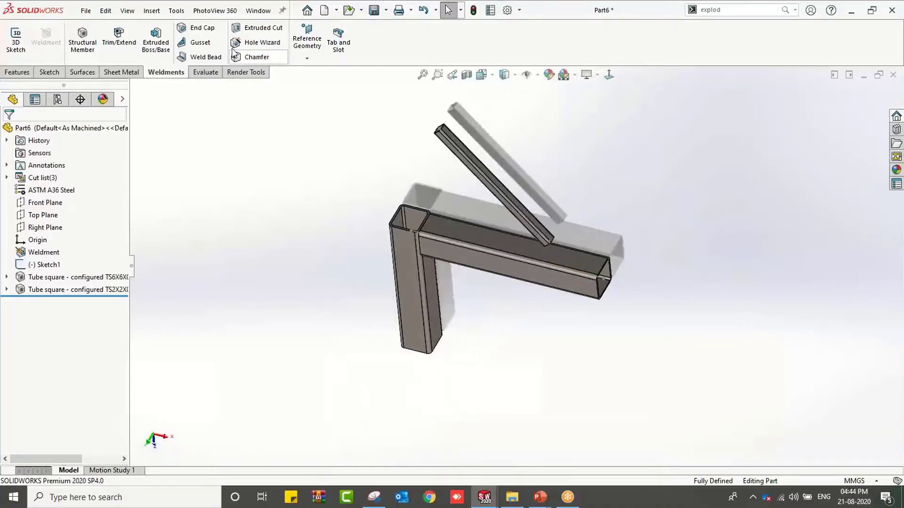
Set up a Trim/Extend with the diagonal TS2x2x0.1875 tube as the trimmed body and the horizontal tube as a Bodies boundary.
{"action": "left_click", "coordinate": [135, 37]}
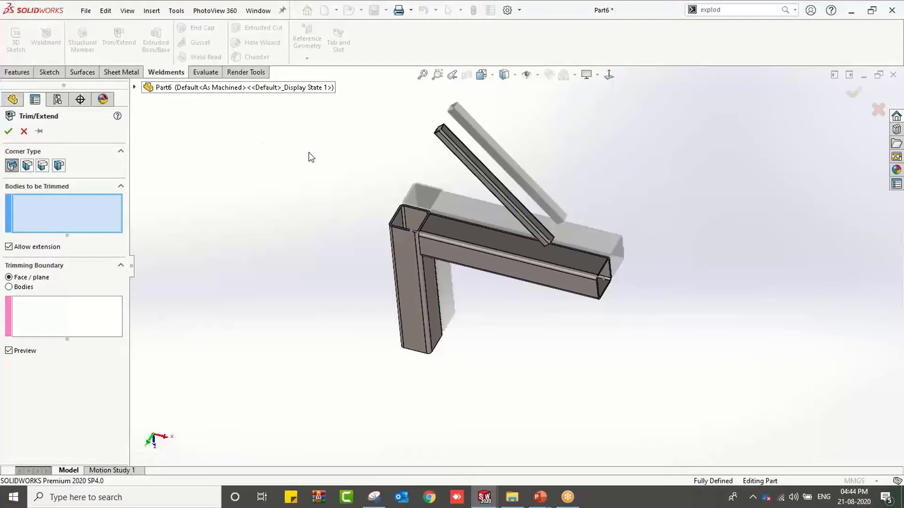
{"action": "scroll", "coordinate": [507, 193], "scroll_direction": "down", "scroll_amount": 1}
{"action": "scroll", "coordinate": [507, 194], "scroll_direction": "down", "scroll_amount": 2}
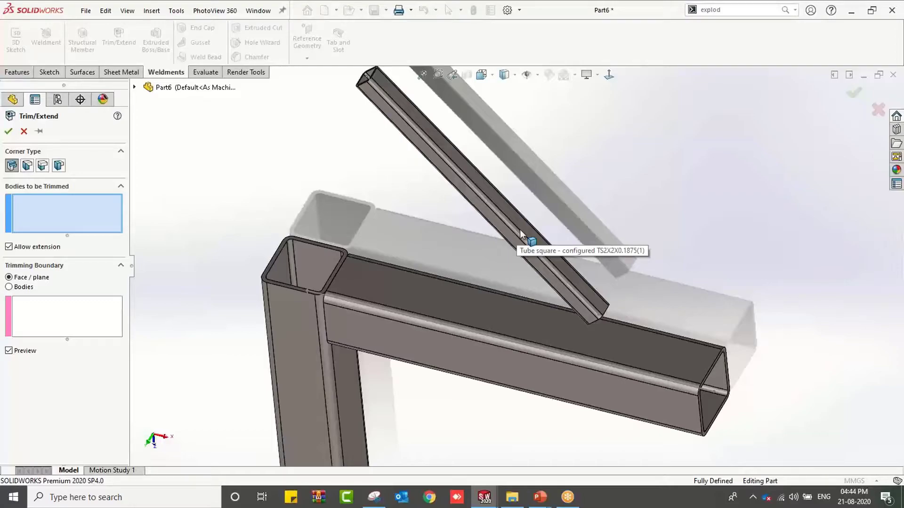
{"action": "left_click", "coordinate": [519, 246]}
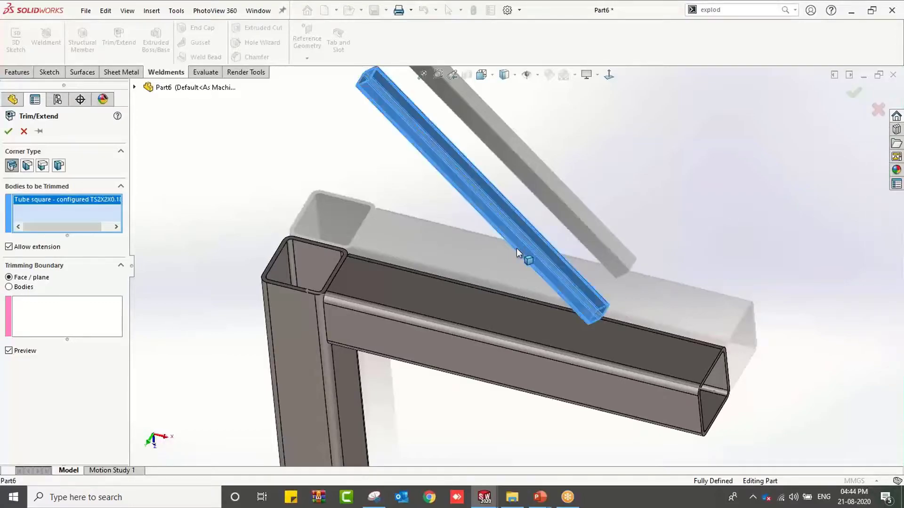
{"action": "left_click", "coordinate": [47, 327]}
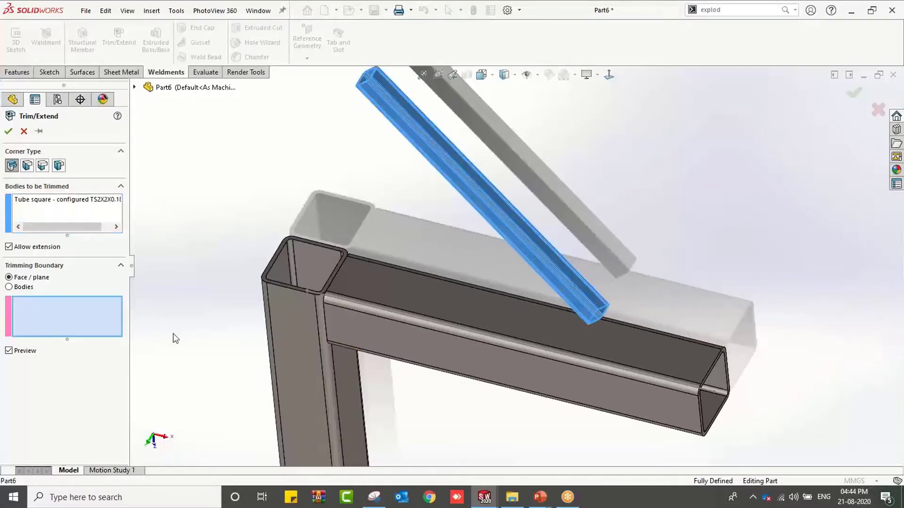
{"action": "left_click", "coordinate": [657, 402]}
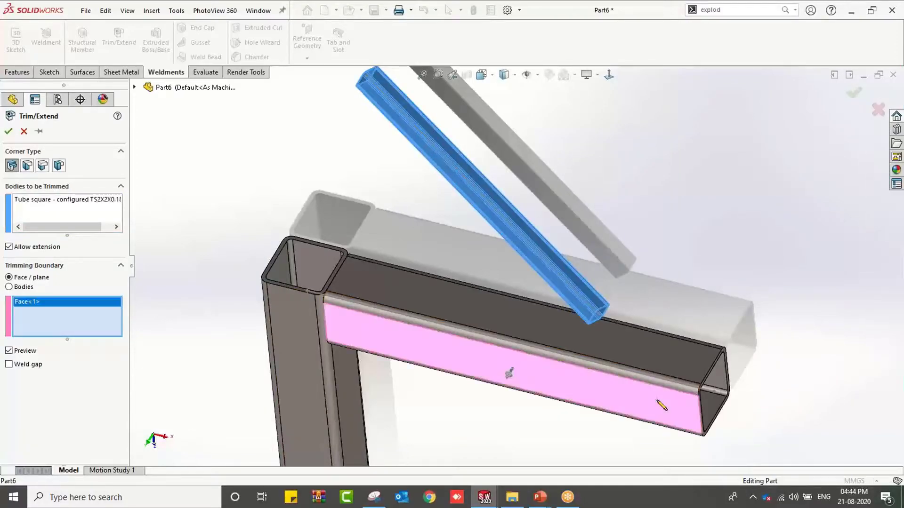
{"action": "left_click", "coordinate": [9, 287]}
{"action": "left_click", "coordinate": [651, 388]}
{"action": "middle_click_drag", "start_coordinate": [651, 389], "coordinate": [651, 365]}
{"action": "scroll", "coordinate": [660, 336], "scroll_direction": "up", "scroll_amount": 3}
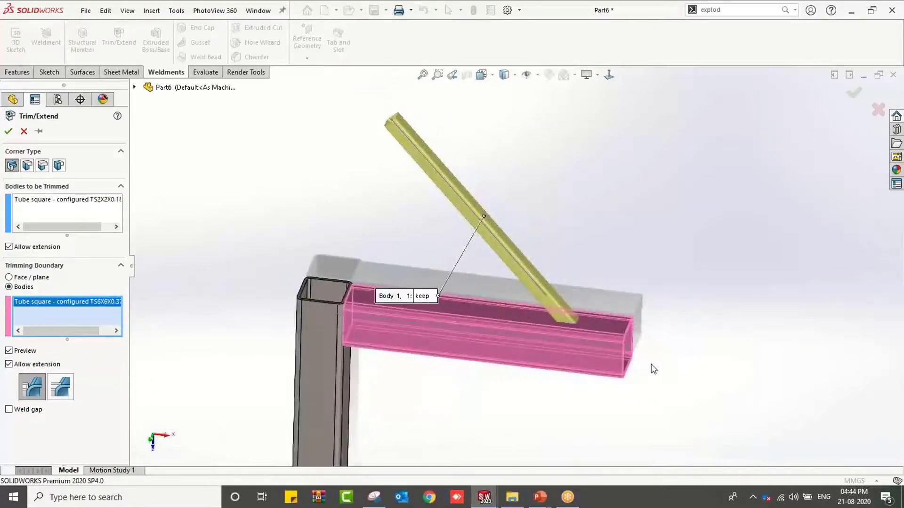
{"action": "middle_click_drag", "start_coordinate": [599, 377], "coordinate": [579, 377]}
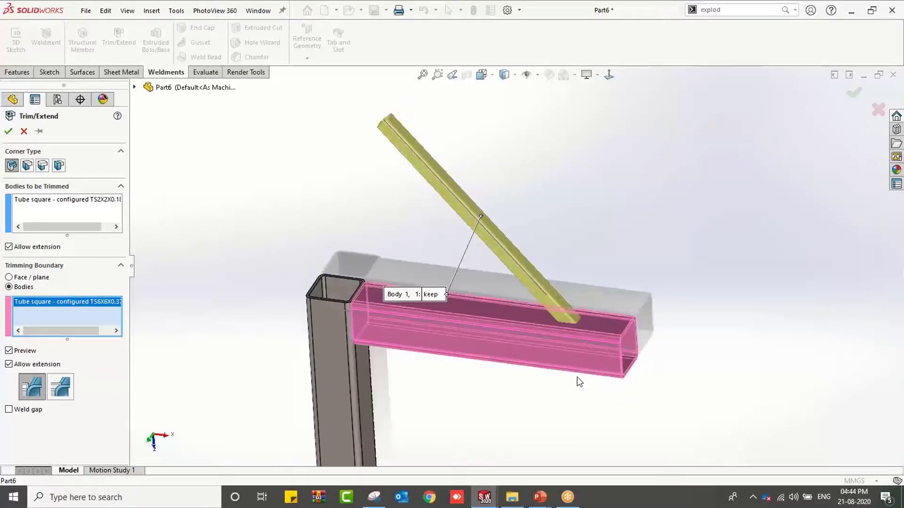
Switch extension of the diagonal tube off and on again to compare the trim preview.
{"action": "left_click", "coordinate": [8, 247]}
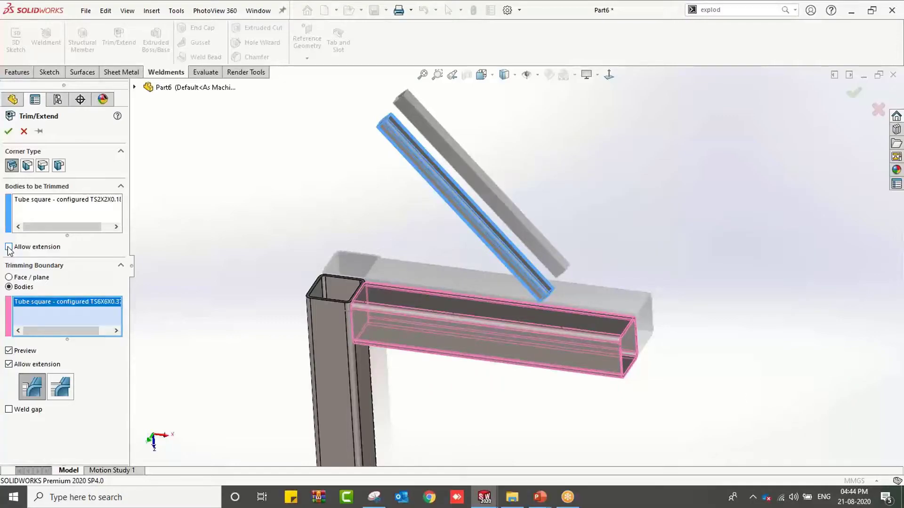
{"action": "left_click", "coordinate": [9, 247]}
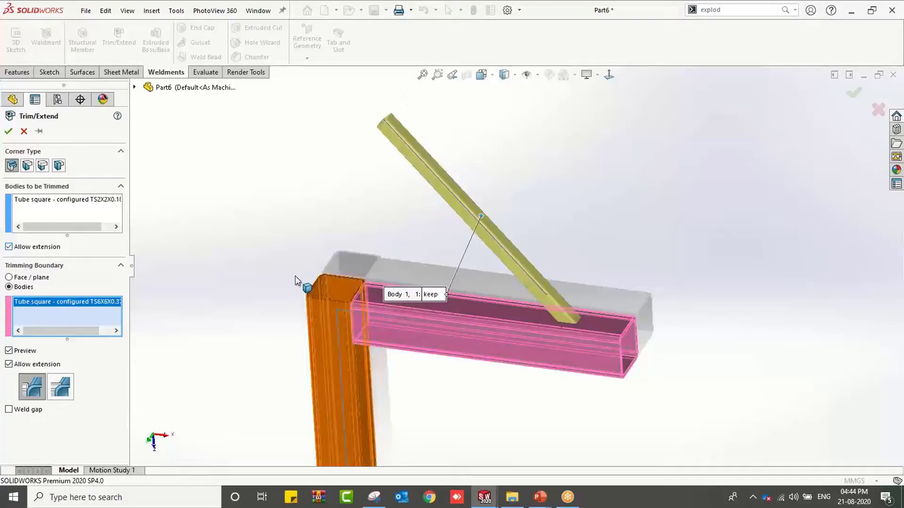
{"action": "middle_click_drag", "start_coordinate": [498, 295], "coordinate": [532, 298]}
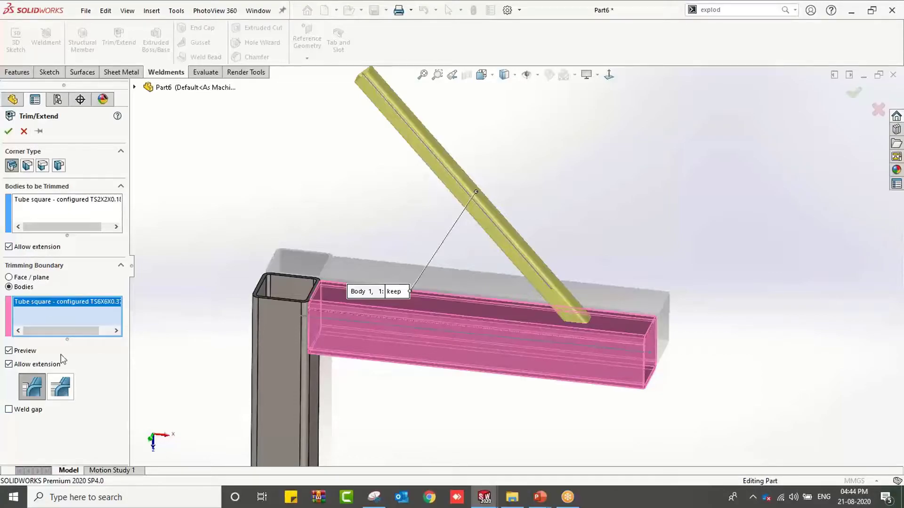
Swap the trim selections, making the horizontal TS6x6x0.375 tube the trimmed body and the diagonal TS2x2x0.1875 tube the boundary.
{"action": "right_click", "coordinate": [62, 202]}
{"action": "left_click", "coordinate": [95, 211]}
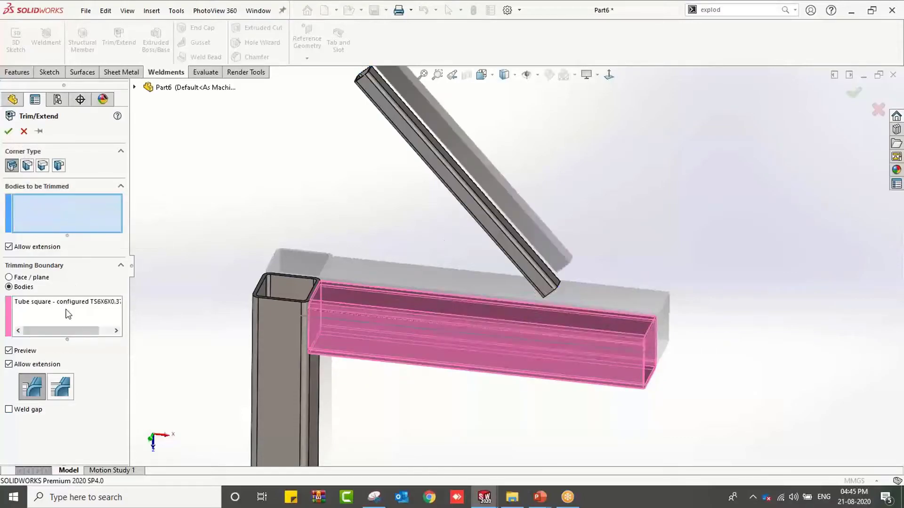
{"action": "right_click", "coordinate": [63, 305]}
{"action": "left_click", "coordinate": [128, 313]}
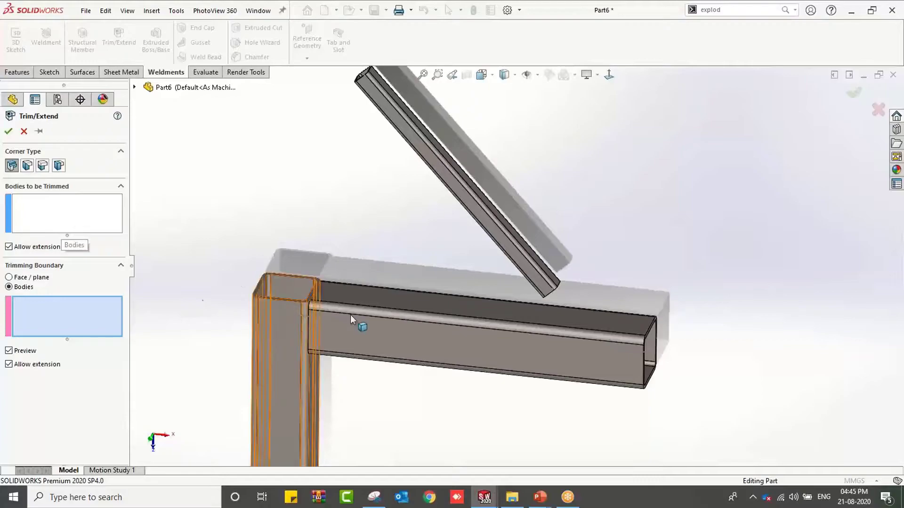
{"action": "left_click", "coordinate": [81, 216]}
{"action": "left_click", "coordinate": [466, 333]}
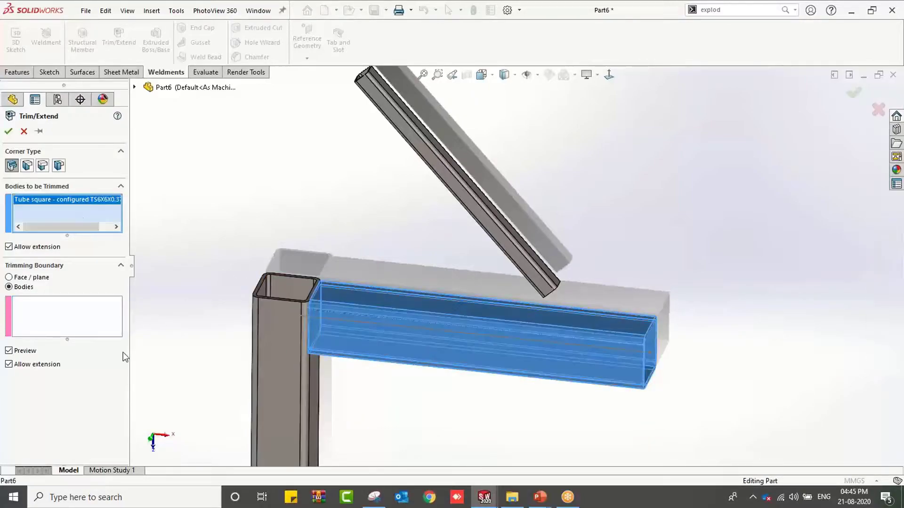
{"action": "left_click", "coordinate": [34, 323]}
{"action": "left_click", "coordinate": [471, 197]}
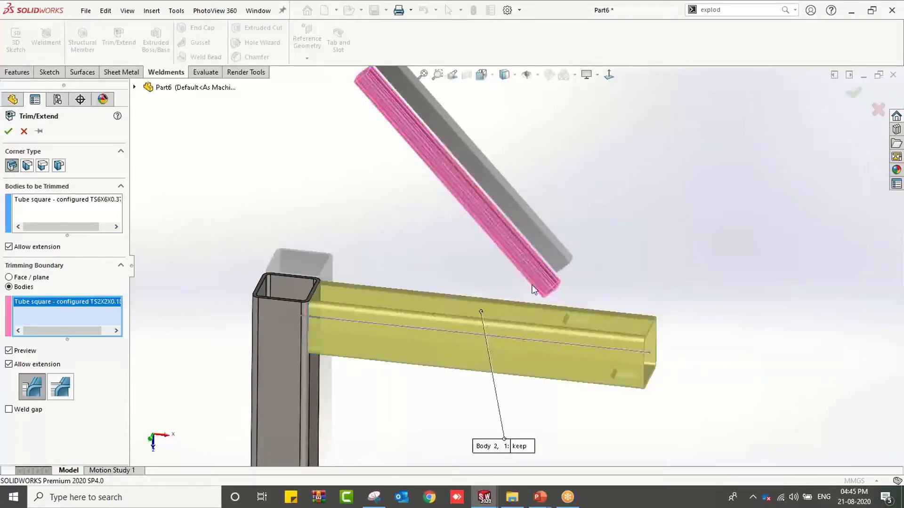
{"action": "middle_click_drag", "start_coordinate": [533, 289], "coordinate": [515, 316]}
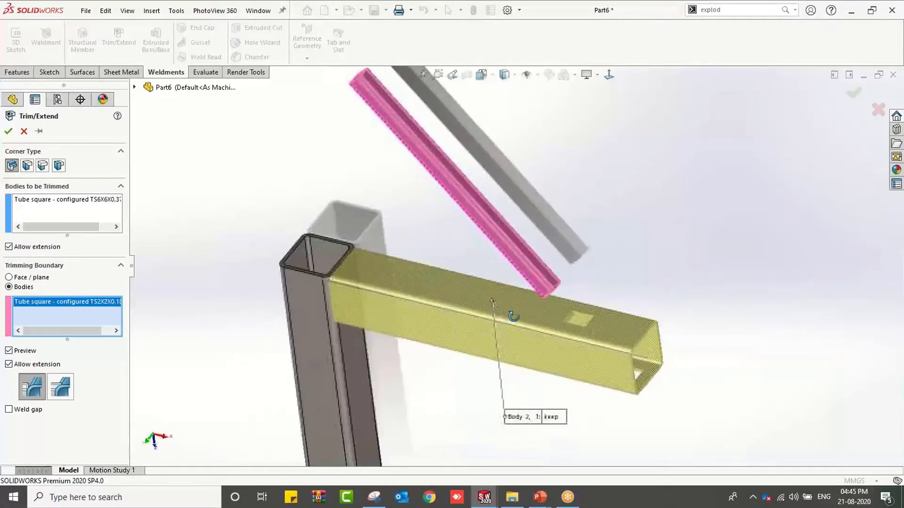
Turn the trimming boundary's extension off and back on to compare its effect on the horizontal tube.
{"action": "left_click", "coordinate": [10, 367]}
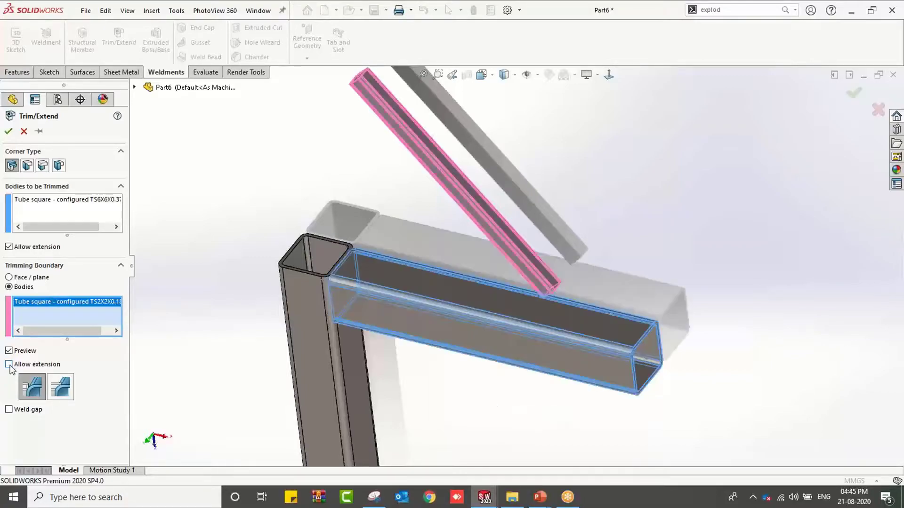
{"action": "middle_click_drag", "start_coordinate": [403, 331], "coordinate": [415, 301]}
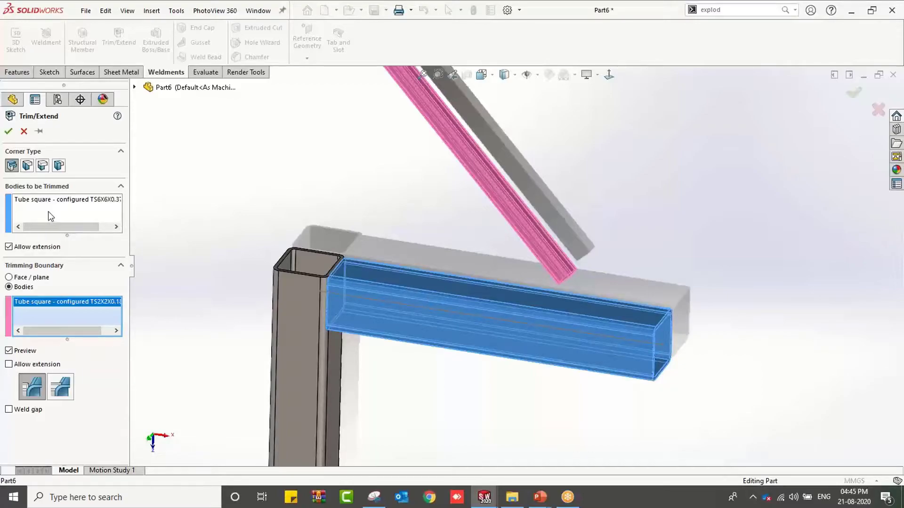
{"action": "left_click", "coordinate": [9, 364]}
{"action": "scroll", "coordinate": [454, 339], "scroll_direction": "up", "scroll_amount": 2}
{"action": "scroll", "coordinate": [553, 250], "scroll_direction": "down", "scroll_amount": 2}
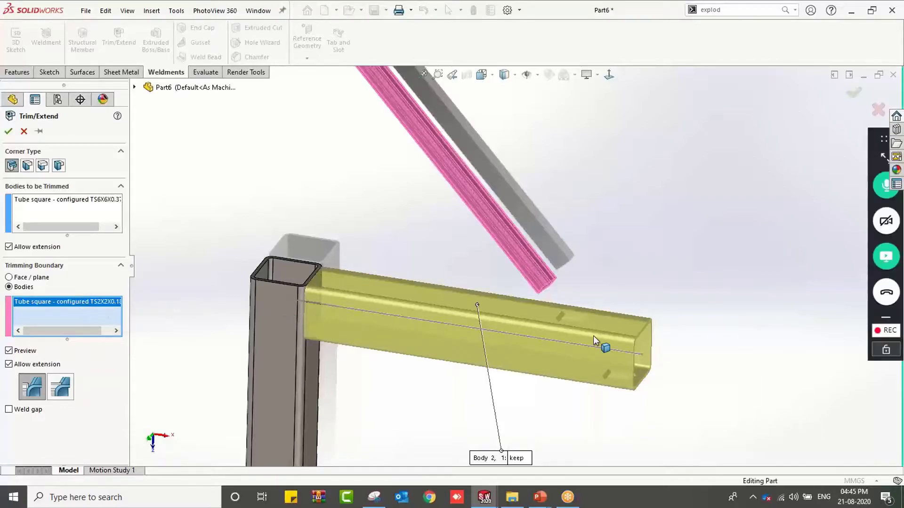
Apply the trim of the horizontal tube by the extended diagonal tube and inspect the cut opening.
{"action": "middle_click_drag", "start_coordinate": [594, 340], "coordinate": [555, 348]}
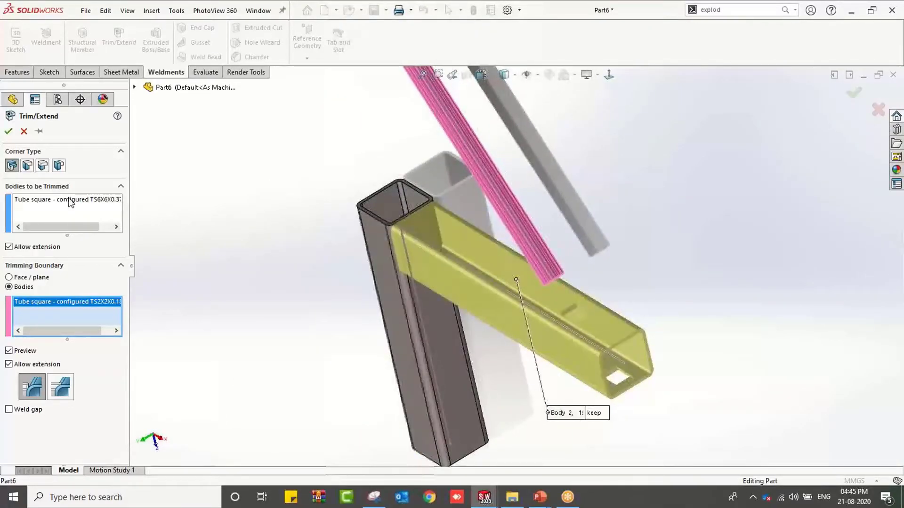
{"action": "left_click", "coordinate": [7, 130]}
{"action": "scroll", "coordinate": [618, 322], "scroll_direction": "down", "scroll_amount": 5}
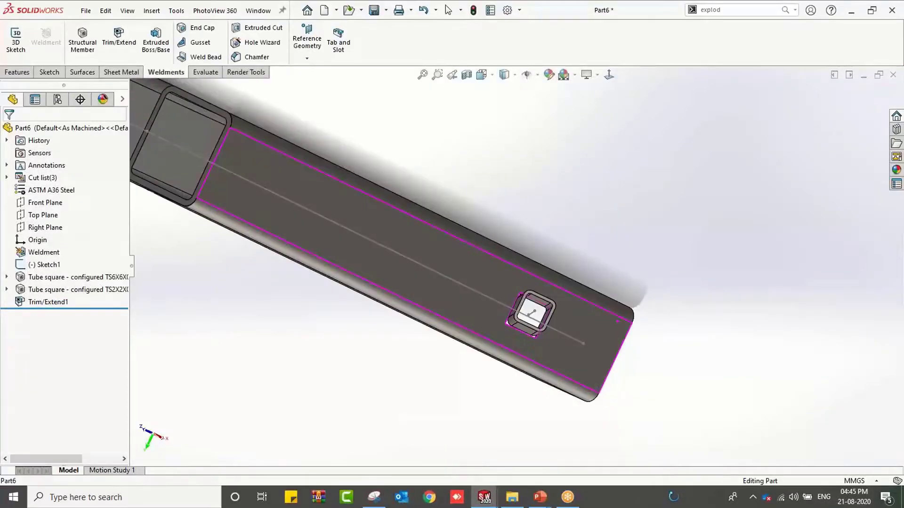
{"action": "middle_click_drag", "start_coordinate": [617, 322], "coordinate": [587, 352]}
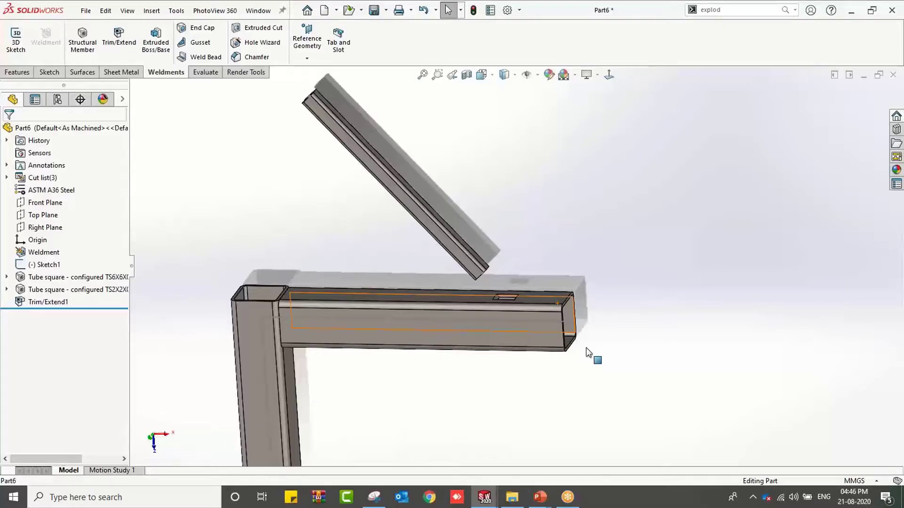
Start an End Cap on the open free end face of the L's vertical tube.
{"action": "middle_click_drag", "start_coordinate": [642, 357], "coordinate": [424, 264]}
{"action": "left_click", "coordinate": [201, 28]}
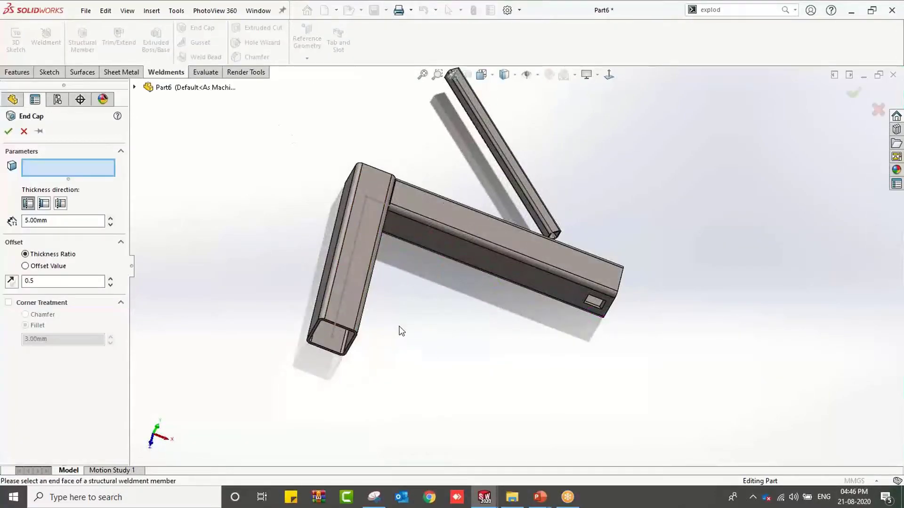
{"action": "middle_click_drag", "start_coordinate": [401, 331], "coordinate": [397, 267]}
{"action": "scroll", "coordinate": [309, 307], "scroll_direction": "down", "scroll_amount": 5}
{"action": "middle_click_drag", "start_coordinate": [308, 307], "coordinate": [285, 318]}
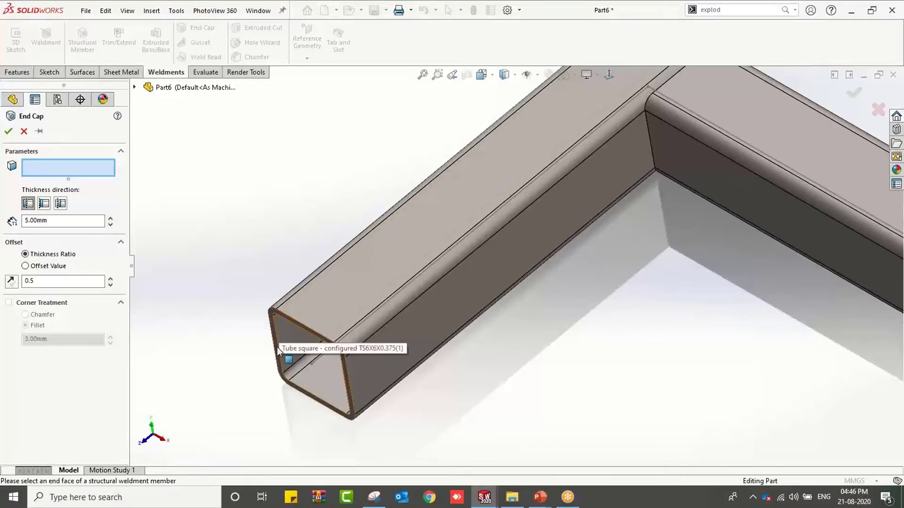
{"action": "scroll", "coordinate": [278, 350], "scroll_direction": "down", "scroll_amount": 2}
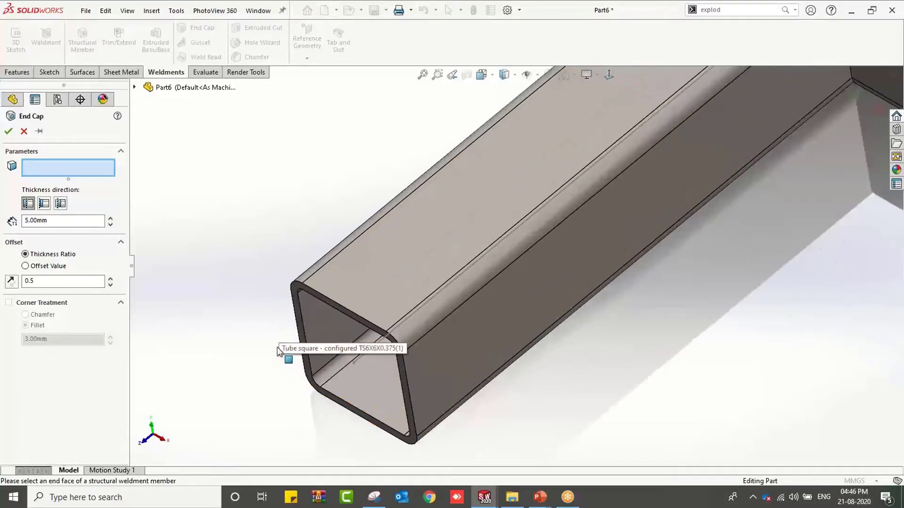
{"action": "left_click", "coordinate": [316, 292]}
{"action": "middle_click_drag", "start_coordinate": [353, 386], "coordinate": [309, 364]}
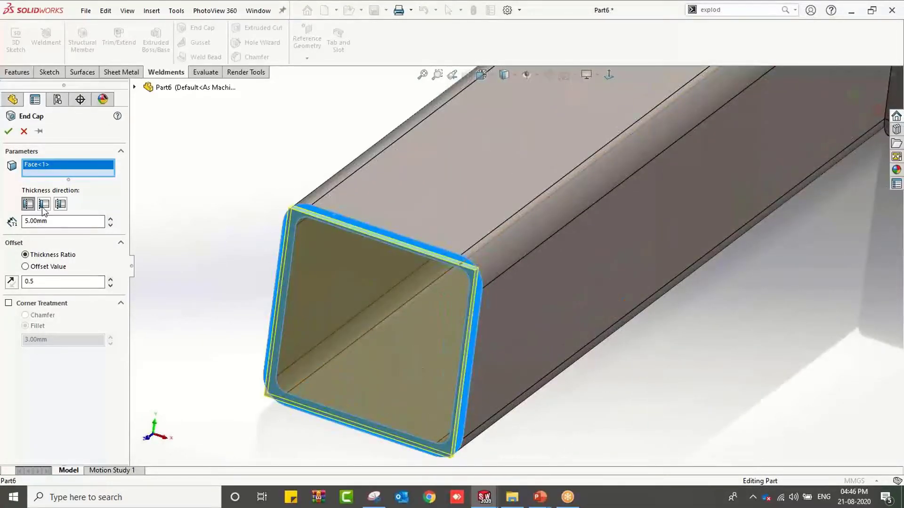
Compare the end cap's thickness directions and choose inward.
{"action": "middle_click_drag", "start_coordinate": [521, 337], "coordinate": [454, 337]}
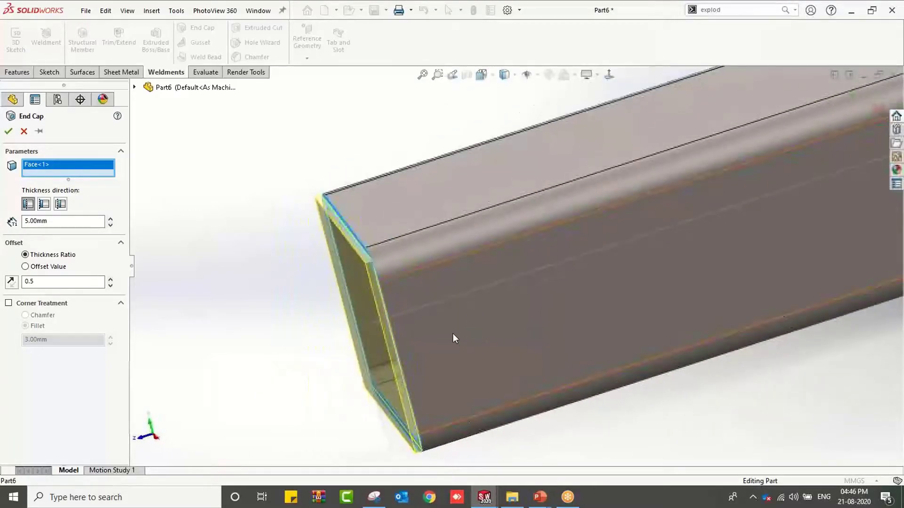
{"action": "left_click", "coordinate": [45, 204]}
{"action": "left_click", "coordinate": [60, 206]}
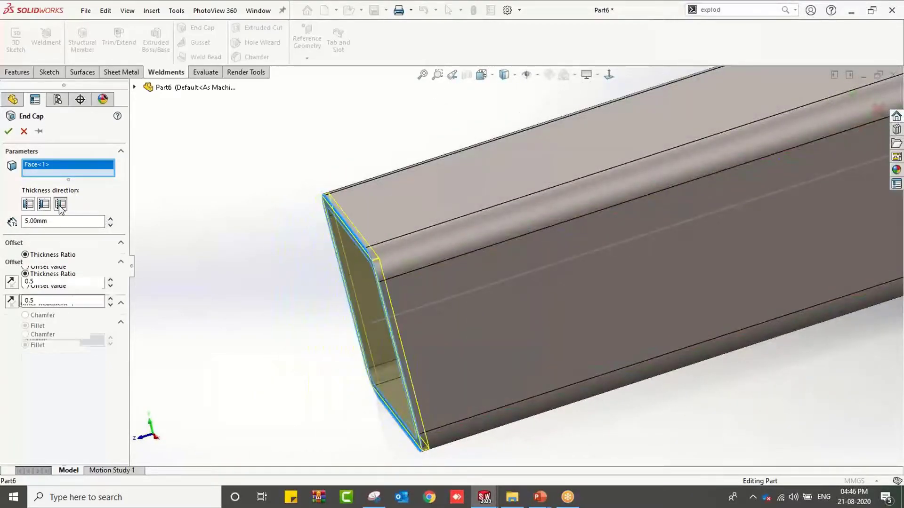
{"action": "left_click", "coordinate": [28, 205]}
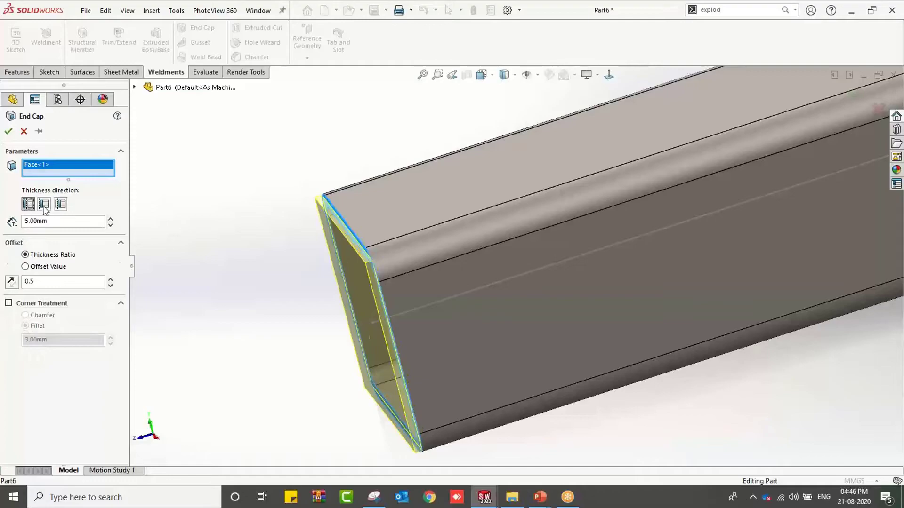
{"action": "left_click", "coordinate": [44, 206]}
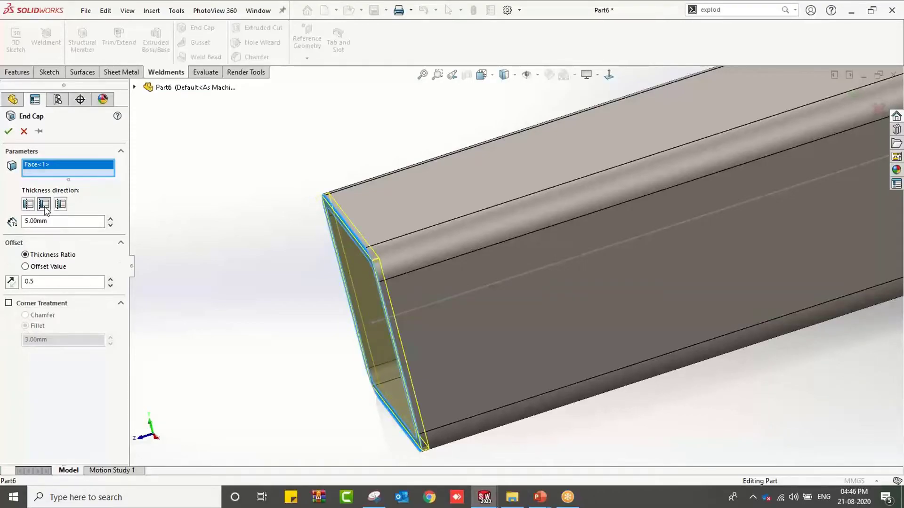
Set the end cap's thickness to 15 mm and create the cap.
{"action": "left_click", "coordinate": [110, 218]}
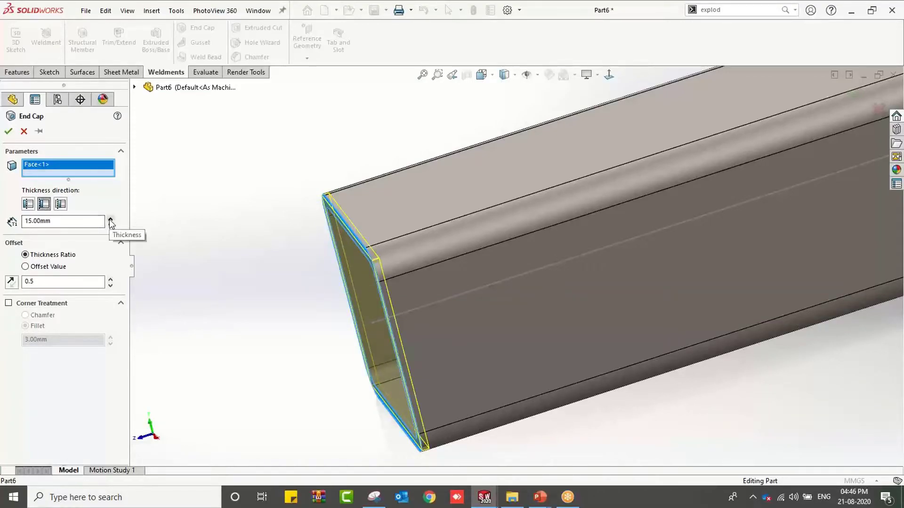
{"action": "left_click", "coordinate": [111, 225]}
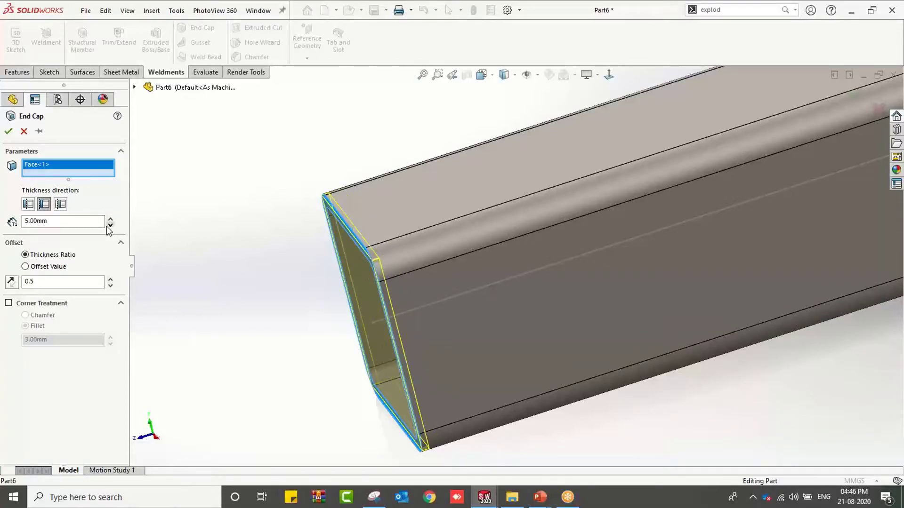
{"action": "left_click", "coordinate": [110, 219]}
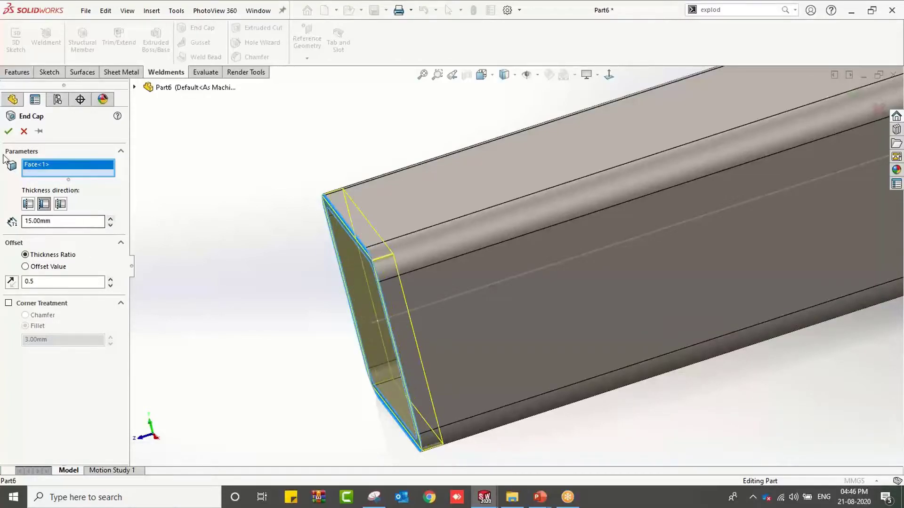
{"action": "left_click", "coordinate": [8, 131]}
{"action": "middle_click_drag", "start_coordinate": [279, 273], "coordinate": [265, 305]}
Edit the end cap feature, enable fillet corner treatment and switch its thickness direction to outward.
{"action": "left_click", "coordinate": [47, 313]}
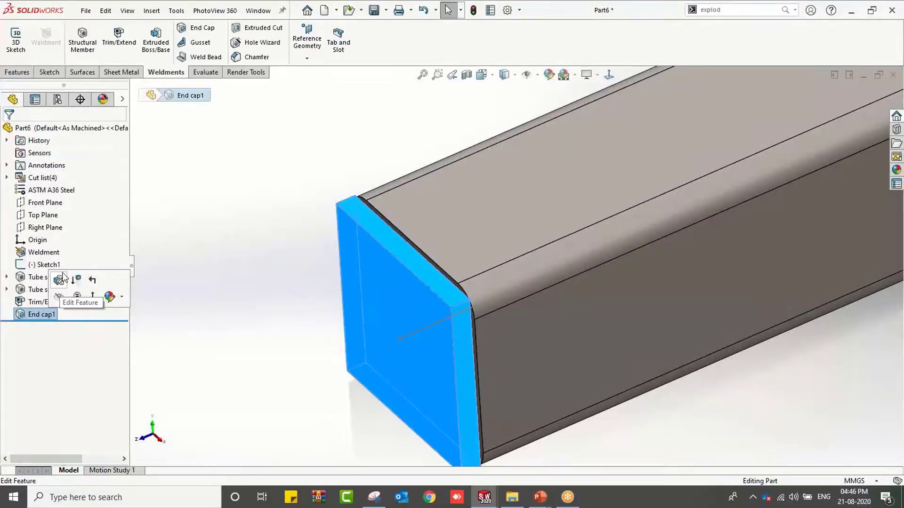
{"action": "left_click", "coordinate": [77, 276]}
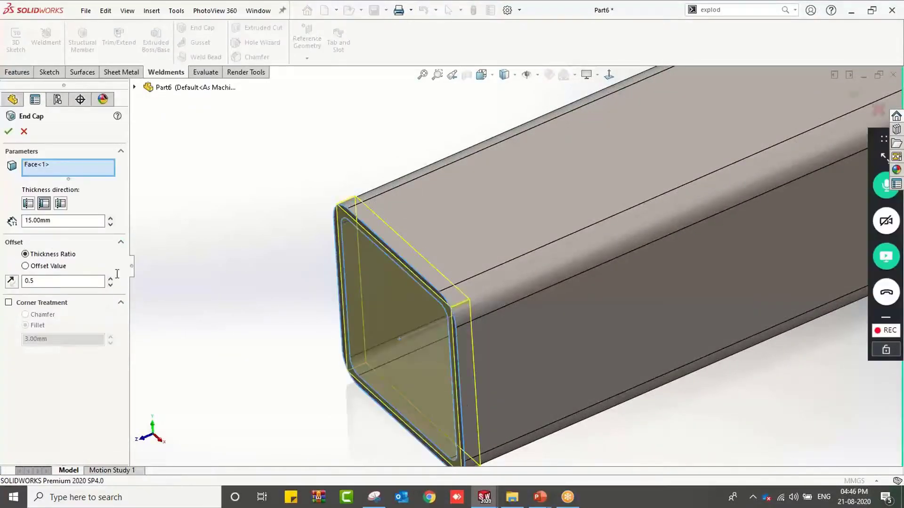
{"action": "left_click", "coordinate": [9, 302]}
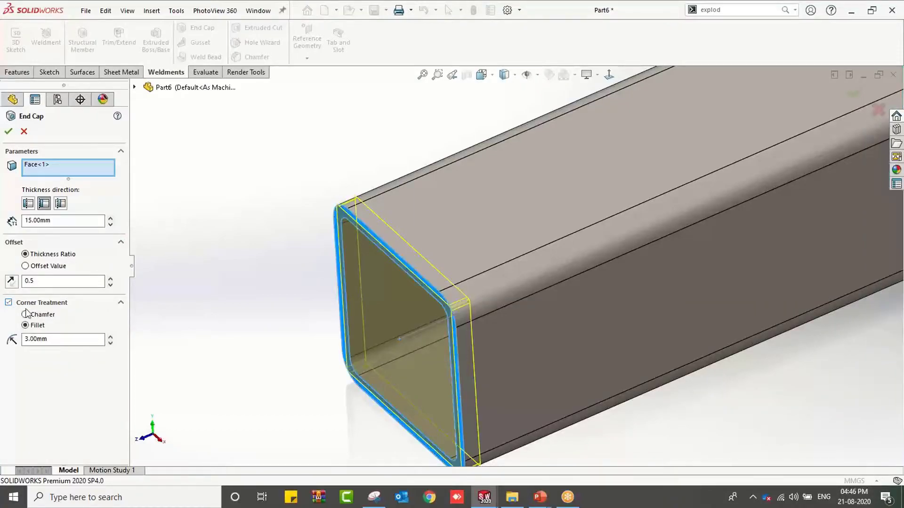
{"action": "left_click", "coordinate": [28, 203]}
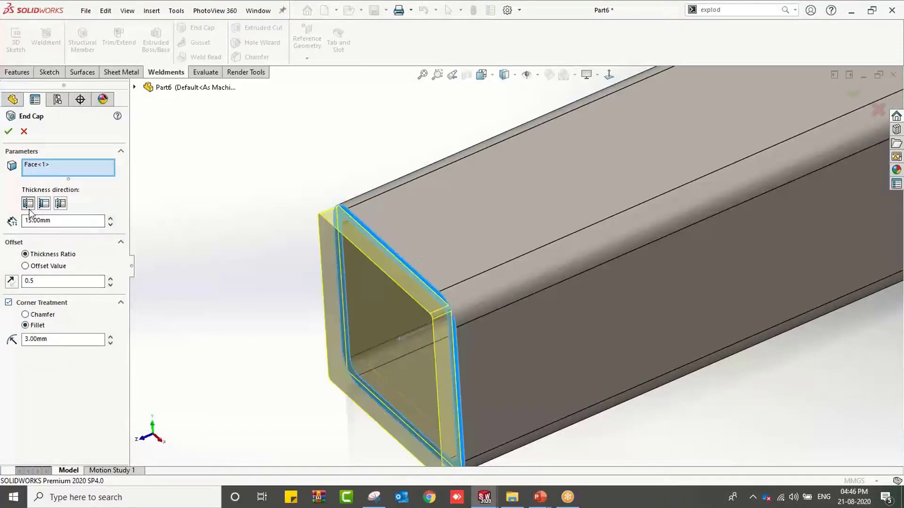
Set the end cap's corner fillet radius to 23 mm and apply the change.
{"action": "left_click", "coordinate": [111, 336]}
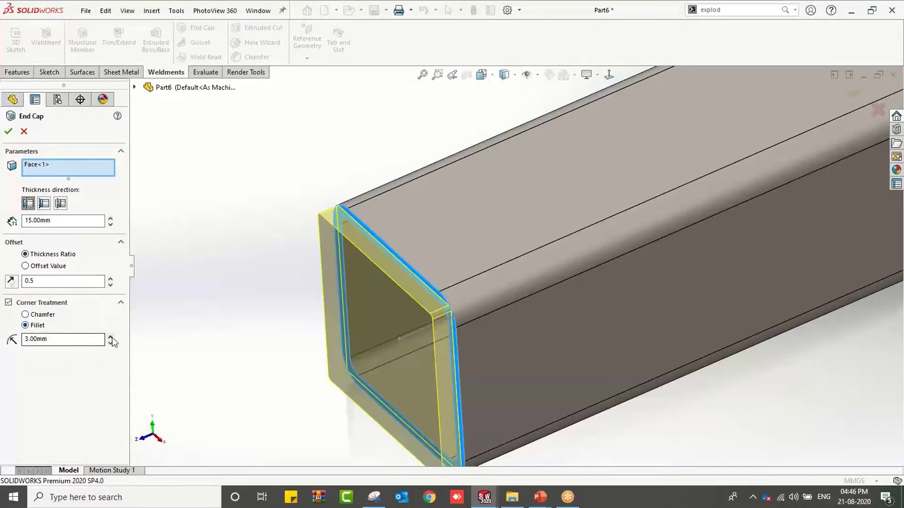
{"action": "scroll", "coordinate": [443, 320], "scroll_direction": "down", "scroll_amount": 5}
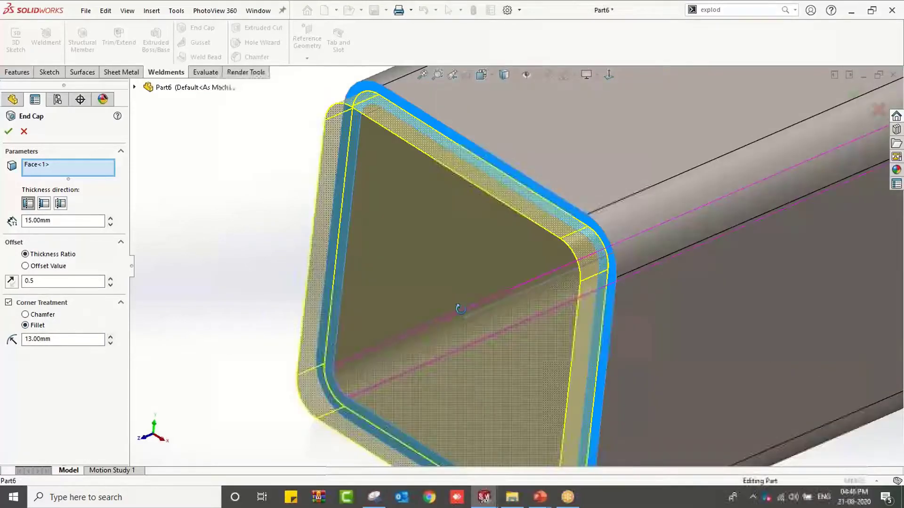
{"action": "left_click", "coordinate": [111, 337]}
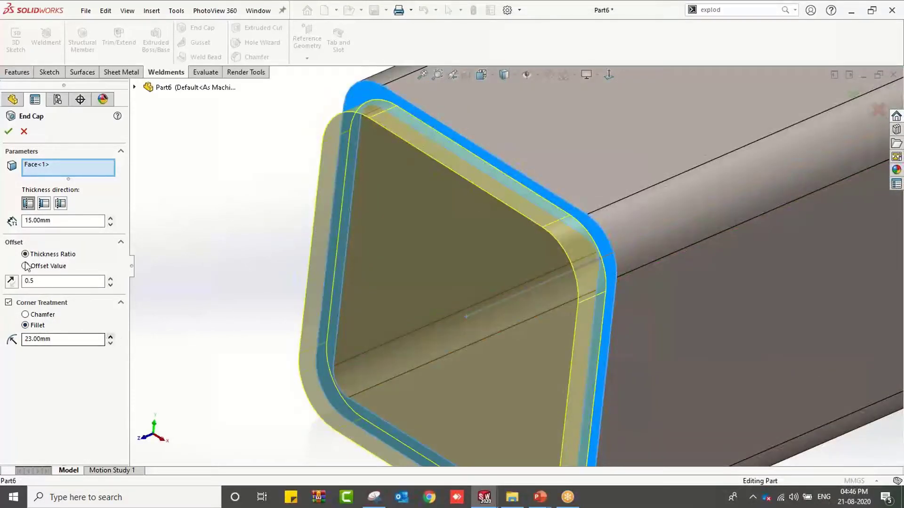
{"action": "left_click", "coordinate": [8, 132]}
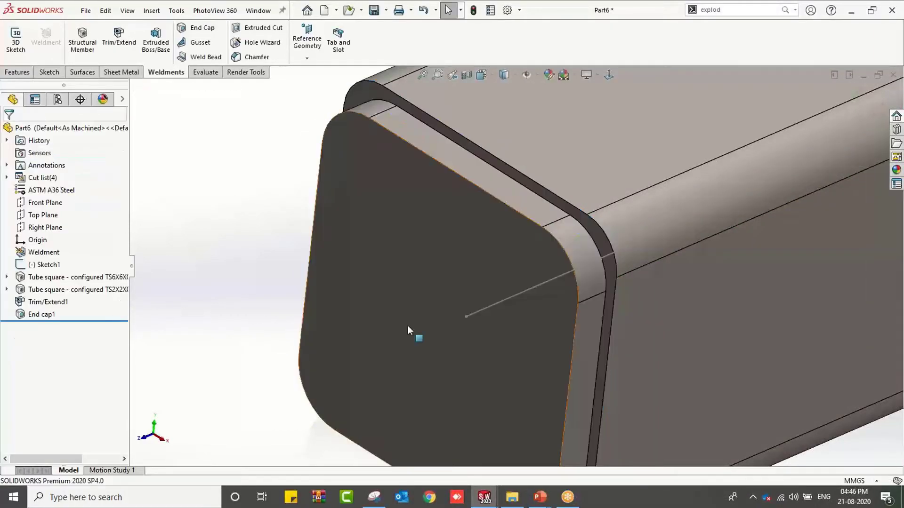
Start a Gusset at the L's inner corner, supported by the inner faces of the vertical and horizontal tubes.
{"action": "scroll", "coordinate": [461, 343], "scroll_direction": "up", "scroll_amount": 6}
{"action": "scroll", "coordinate": [532, 340], "scroll_direction": "up", "scroll_amount": 3}
{"action": "middle_click_drag", "start_coordinate": [594, 259], "coordinate": [549, 213]}
{"action": "scroll", "coordinate": [549, 214], "scroll_direction": "down", "scroll_amount": 5}
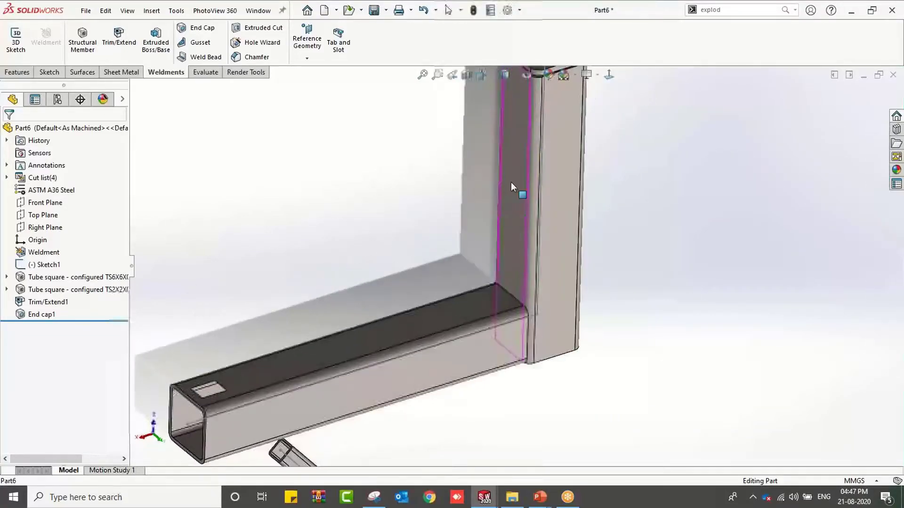
{"action": "left_click", "coordinate": [198, 43]}
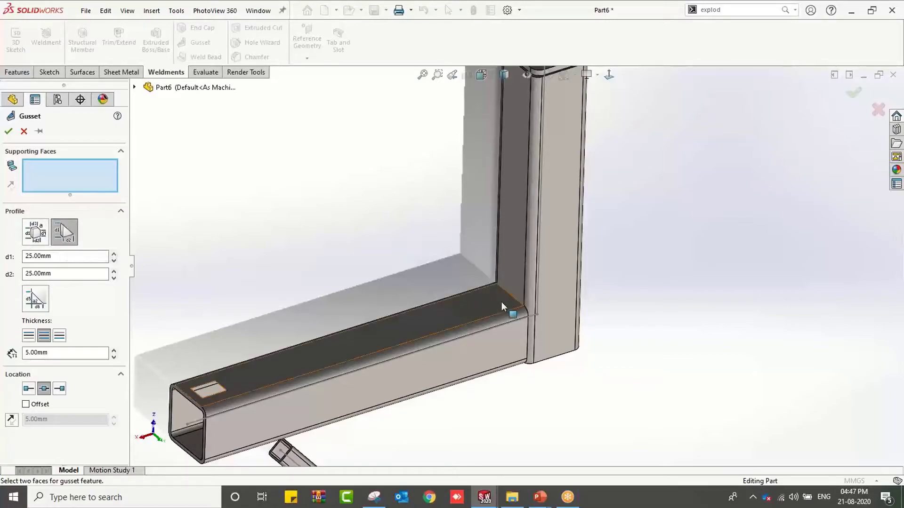
{"action": "scroll", "coordinate": [515, 261], "scroll_direction": "down", "scroll_amount": 2}
{"action": "left_click", "coordinate": [512, 281]}
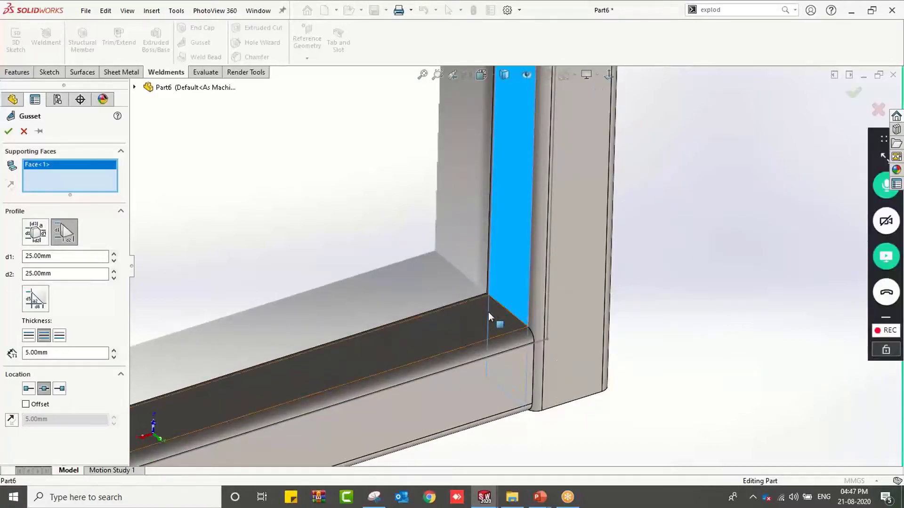
{"action": "left_click", "coordinate": [492, 312]}
{"action": "mouse_move", "coordinate": [496, 312]}
{"action": "middle_mouse_down"}
{"action": "mouse_move", "coordinate": [511, 315]}
{"action": "mouse_move", "coordinate": [478, 314]}
{"action": "middle_mouse_up"}
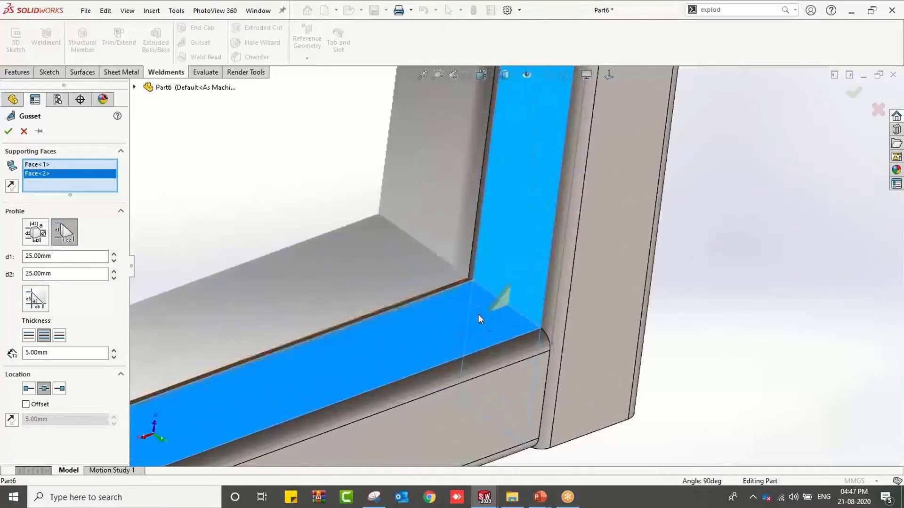
Set both profile distances d1 and d2 of the triangular gusset to 65 mm.
{"action": "left_click", "coordinate": [114, 255]}
{"action": "left_click", "coordinate": [114, 255]}
{"action": "left_click", "coordinate": [114, 255]}
{"action": "left_click", "coordinate": [114, 255]}
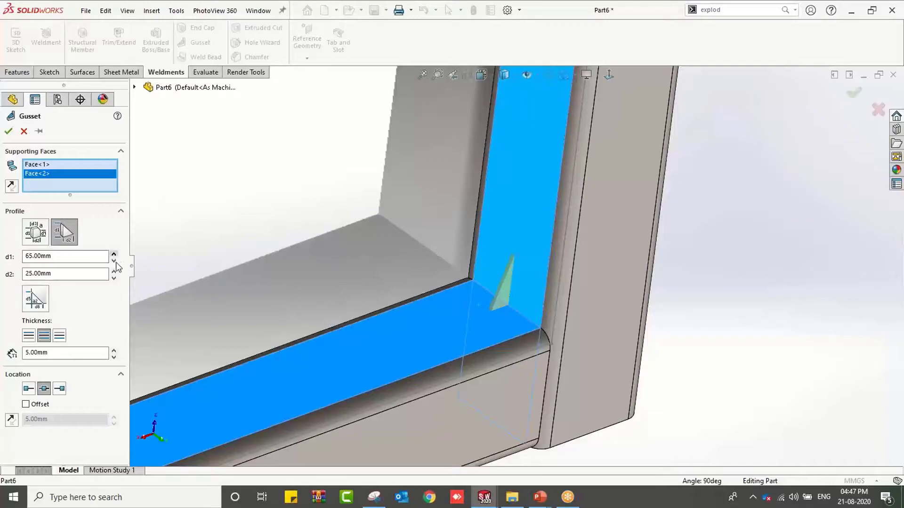
{"action": "left_click", "coordinate": [114, 272]}
{"action": "left_click", "coordinate": [114, 271]}
{"action": "left_click", "coordinate": [113, 272]}
{"action": "left_click", "coordinate": [114, 272]}
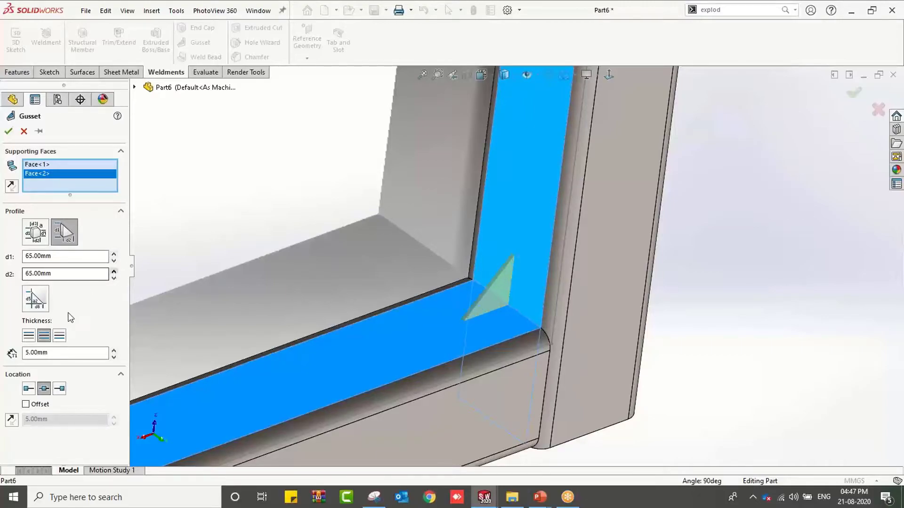
Compare the gusset's thickness sides, choose both sides and set the thickness to 35 mm.
{"action": "left_click", "coordinate": [44, 336]}
{"action": "middle_click_drag", "start_coordinate": [320, 310], "coordinate": [372, 329]}
{"action": "left_click", "coordinate": [28, 335]}
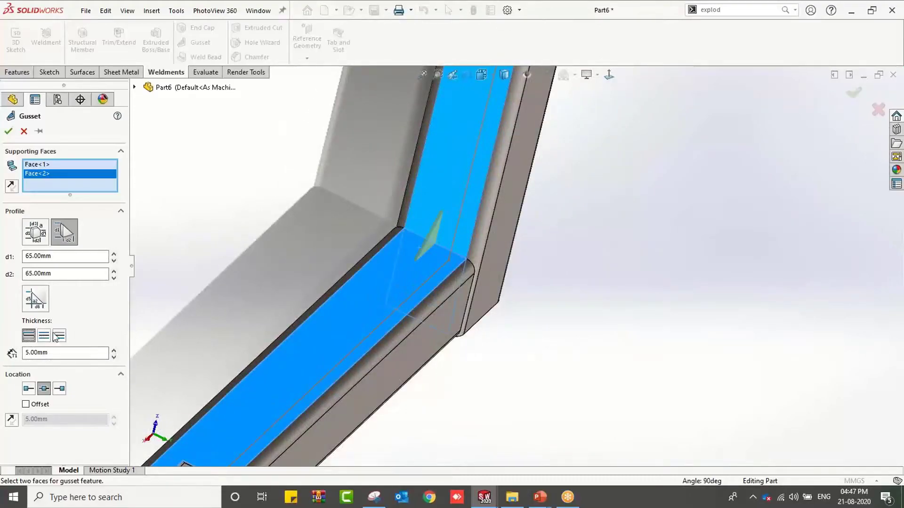
{"action": "left_click", "coordinate": [58, 336]}
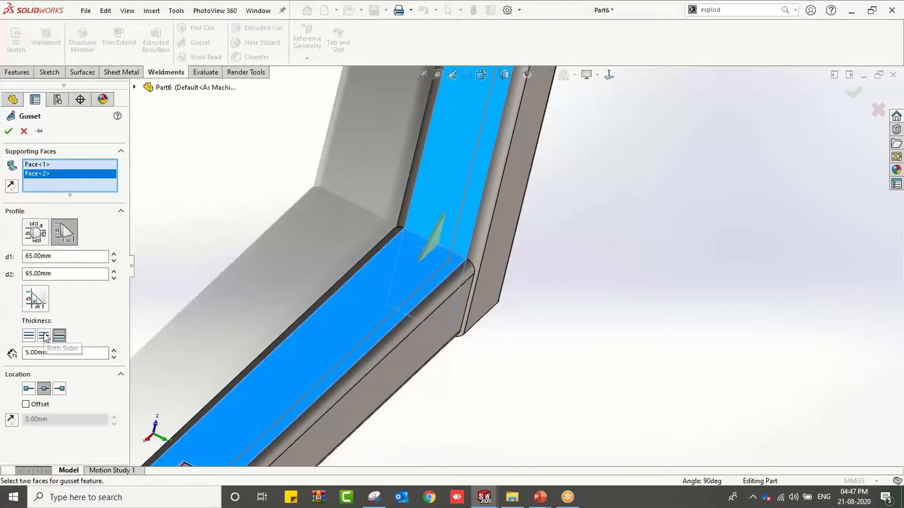
{"action": "left_click", "coordinate": [44, 336]}
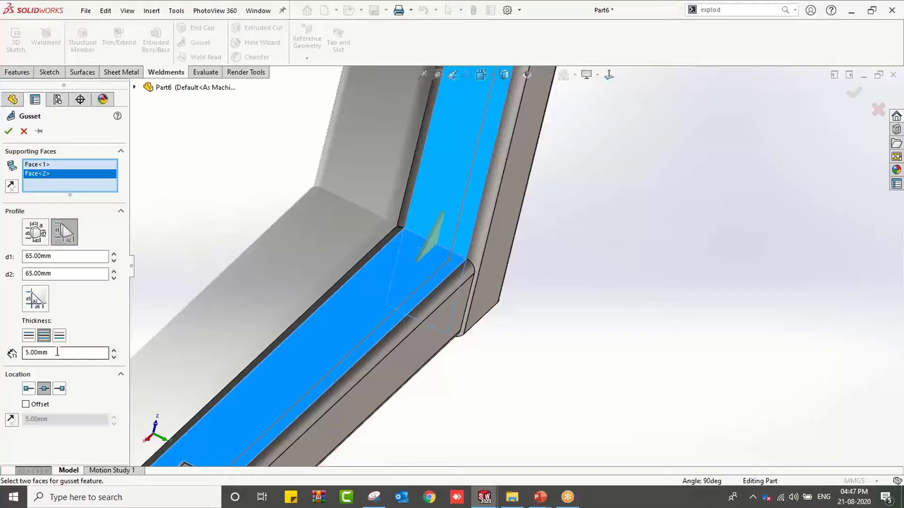
{"action": "left_click", "coordinate": [114, 349]}
{"action": "left_click", "coordinate": [113, 349]}
{"action": "left_click", "coordinate": [114, 350]}
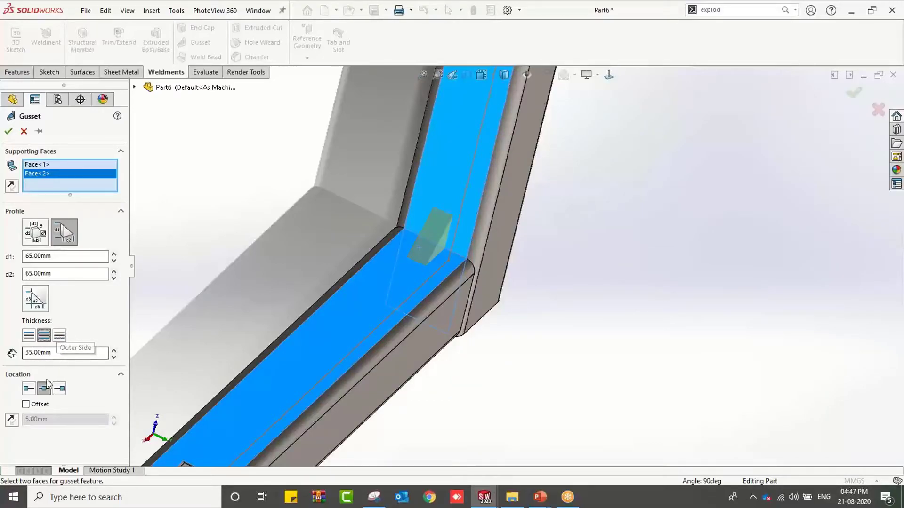
Put the gusset's thickness on the outer side, compare the profile locations and choose the midpoint.
{"action": "left_click", "coordinate": [30, 391]}
{"action": "left_click", "coordinate": [62, 389]}
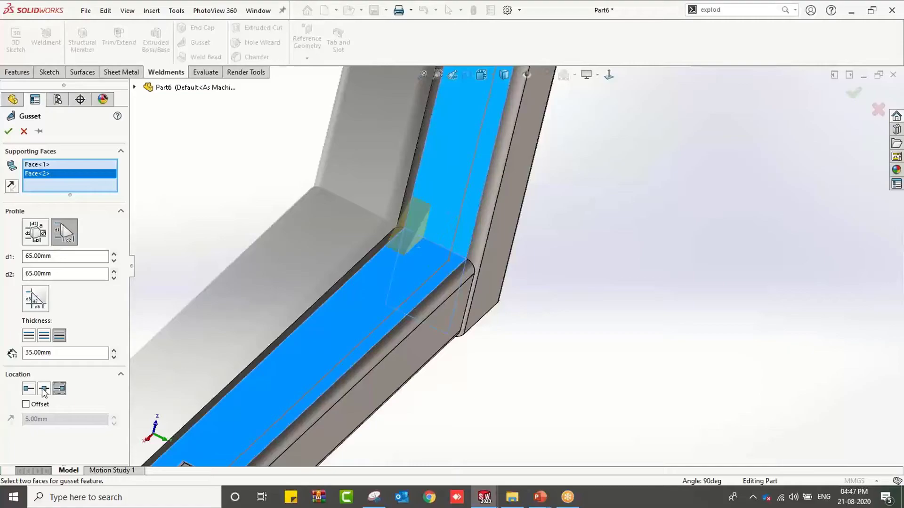
{"action": "left_click", "coordinate": [44, 388]}
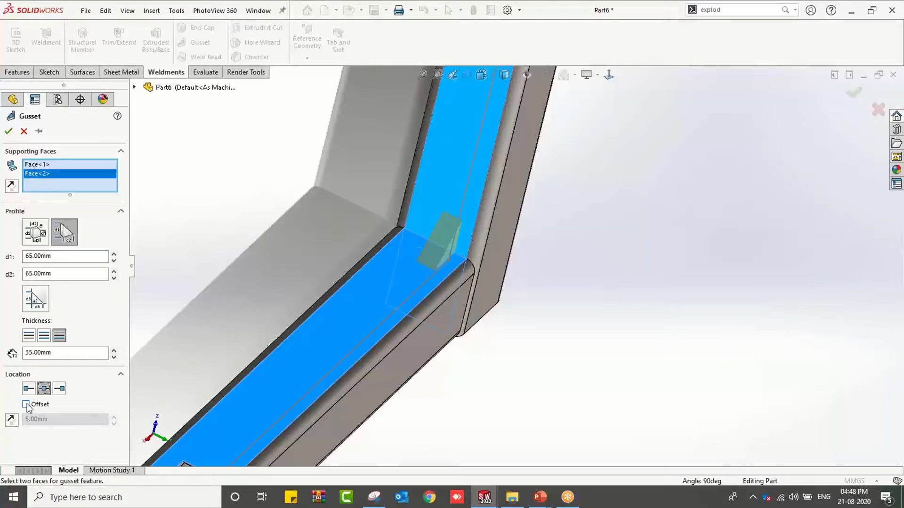
Try a 25 mm gusset offset in both directions and turn the offset off.
{"action": "left_click", "coordinate": [26, 405]}
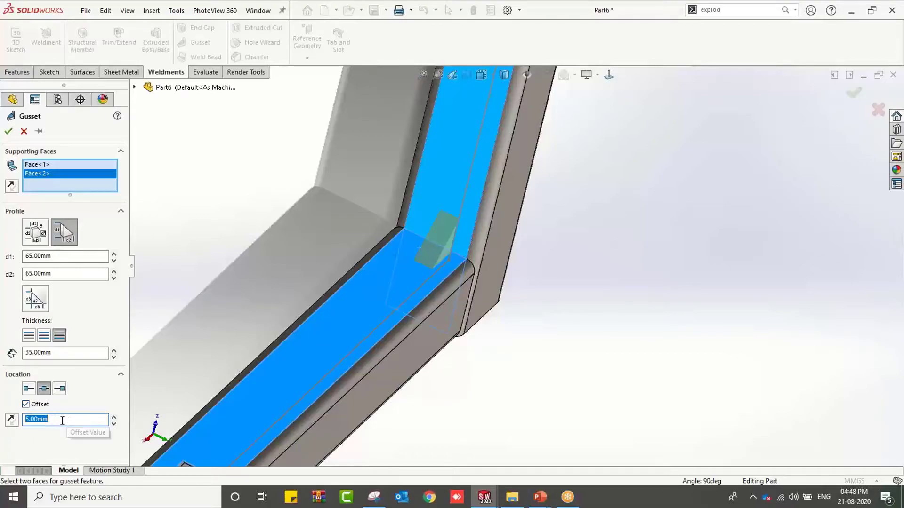
{"action": "left_click", "coordinate": [114, 424]}
{"action": "left_click", "coordinate": [114, 417]}
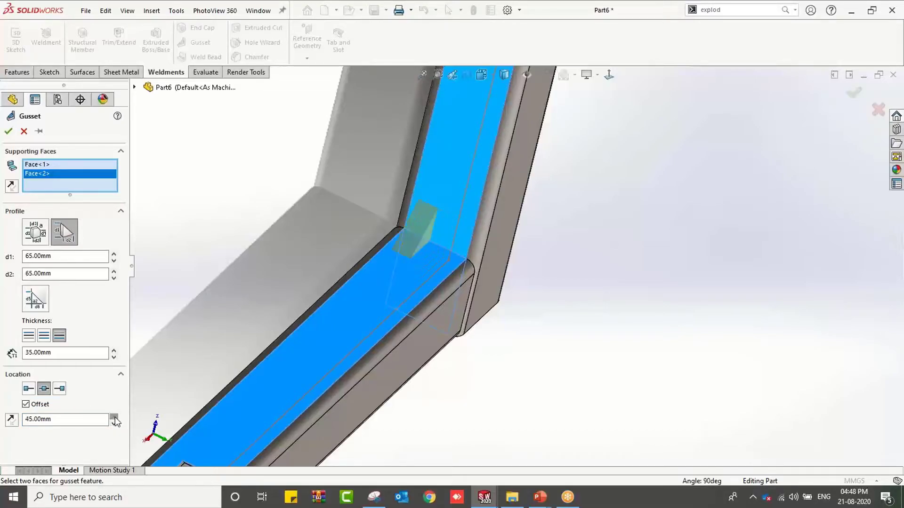
{"action": "left_click", "coordinate": [114, 424]}
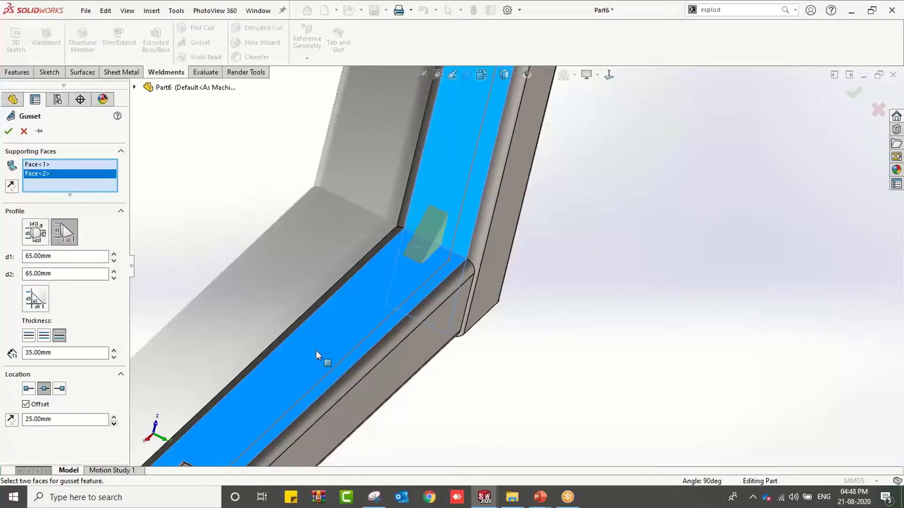
{"action": "middle_click_drag", "start_coordinate": [318, 357], "coordinate": [347, 309]}
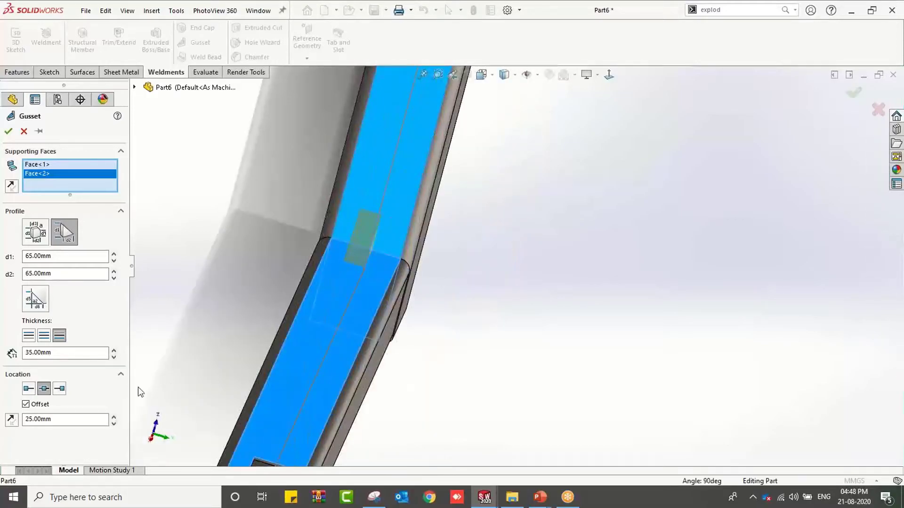
{"action": "left_click", "coordinate": [11, 419]}
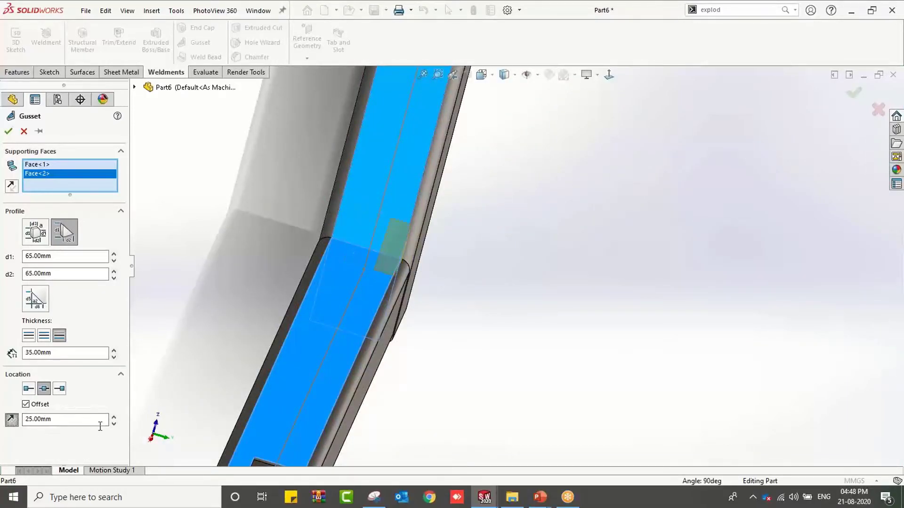
{"action": "left_click", "coordinate": [25, 404]}
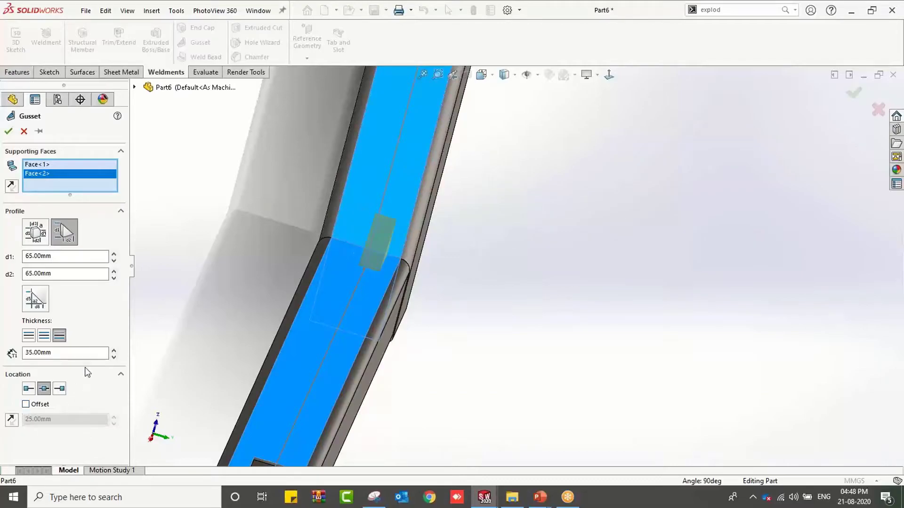
Create the gusset and inspect it at the frame's inner corner.
{"action": "left_click", "coordinate": [8, 131]}
{"action": "middle_click_drag", "start_coordinate": [434, 279], "coordinate": [372, 292]}
{"action": "scroll", "coordinate": [372, 293], "scroll_direction": "up", "scroll_amount": 5}
{"action": "scroll", "coordinate": [452, 268], "scroll_direction": "down", "scroll_amount": 3}
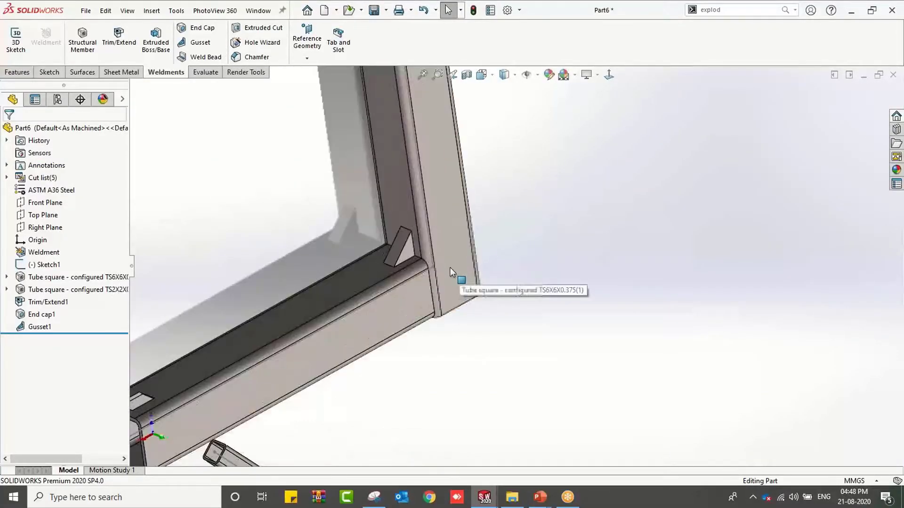
{"action": "scroll", "coordinate": [452, 259], "scroll_direction": "up", "scroll_amount": 3}
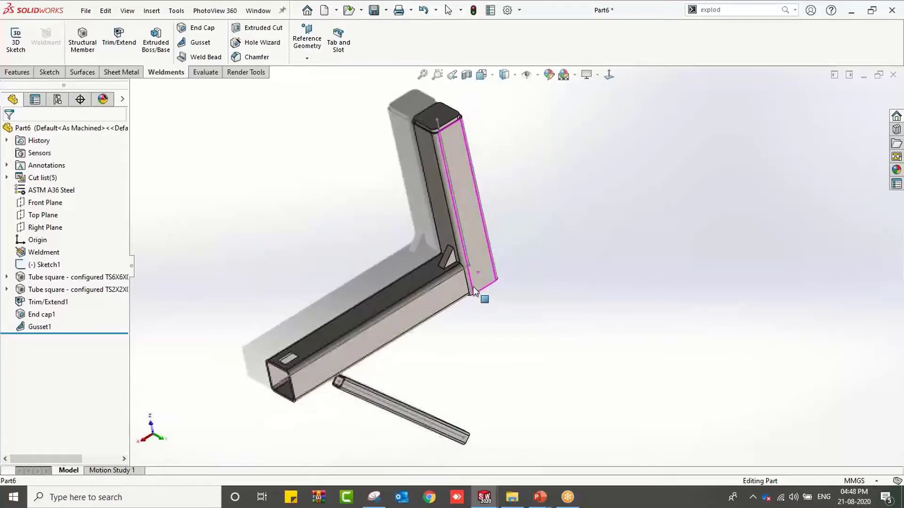
Start a Weld Bead using the Weld Path selection and pick the side edge where the horizontal tube meets the vertical tube.
{"action": "scroll", "coordinate": [473, 291], "scroll_direction": "down", "scroll_amount": 4}
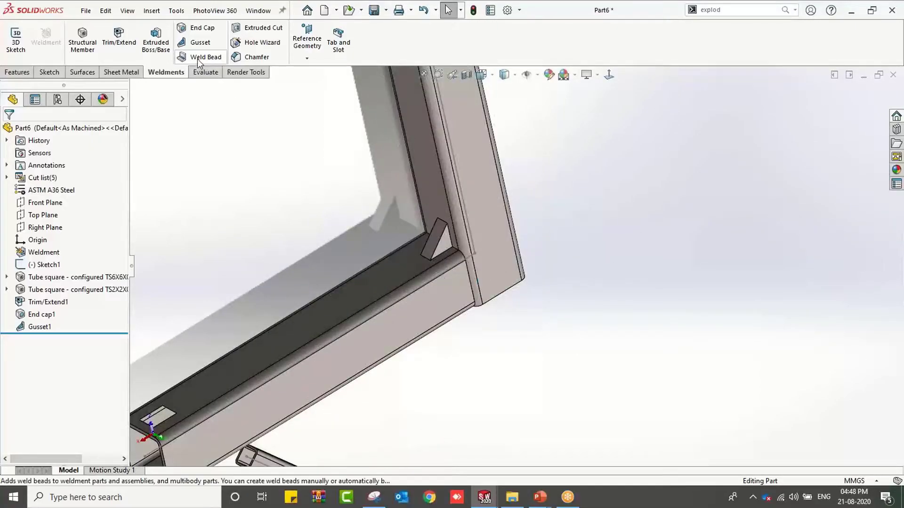
{"action": "left_click", "coordinate": [197, 57]}
{"action": "scroll", "coordinate": [434, 274], "scroll_direction": "down", "scroll_amount": 2}
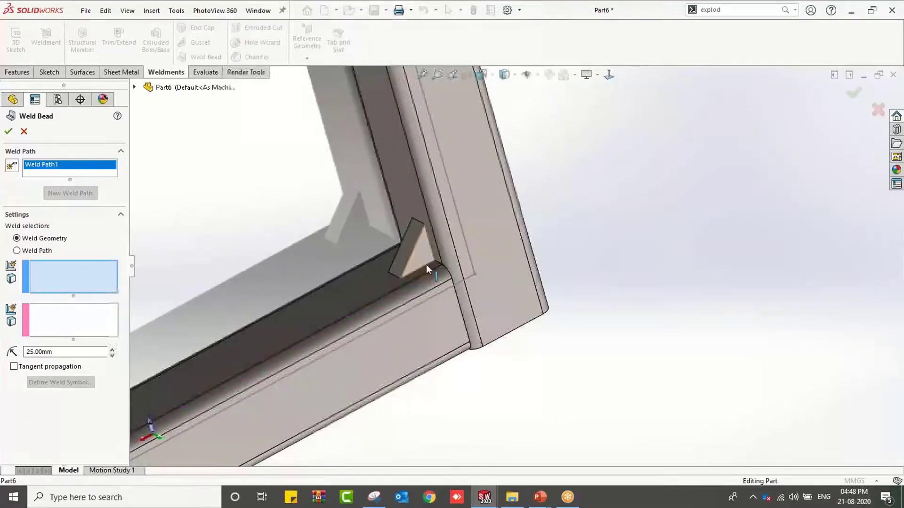
{"action": "scroll", "coordinate": [426, 268], "scroll_direction": "down", "scroll_amount": 3}
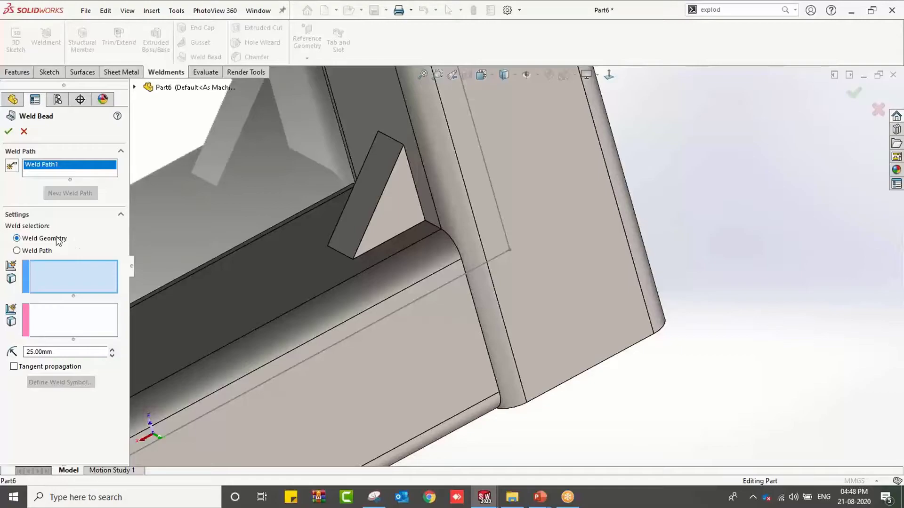
{"action": "left_click", "coordinate": [17, 250]}
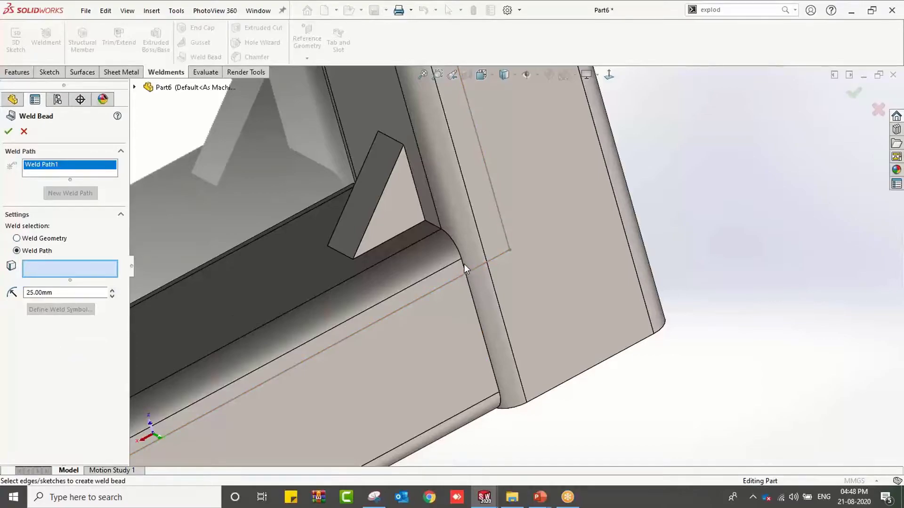
{"action": "left_click_drag", "start_coordinate": [464, 264], "coordinate": [489, 346]}
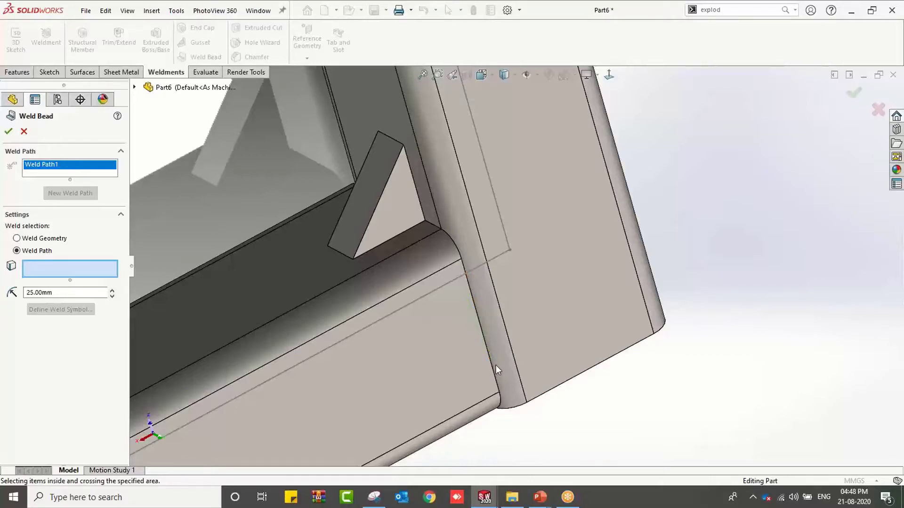
{"action": "left_click", "coordinate": [475, 305]}
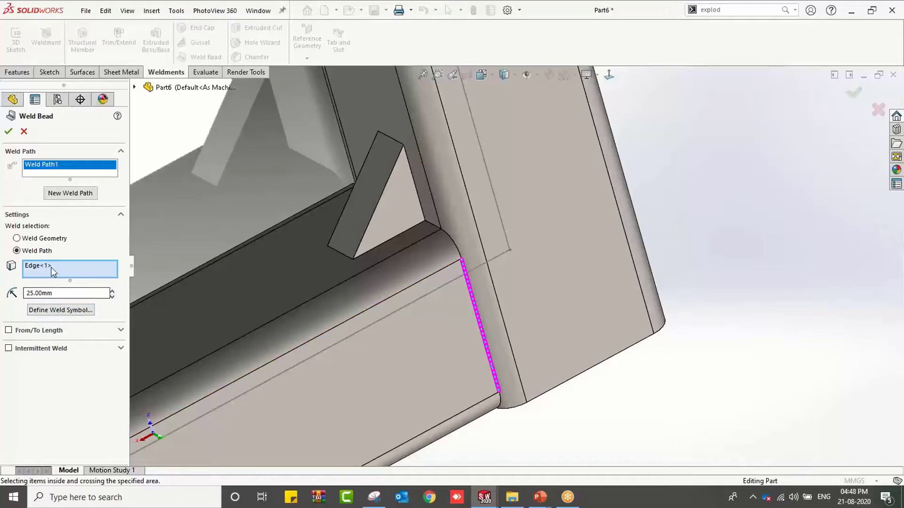
Review the weld symbol definition, and create a 25 mm weld bead using Weld Geometry between the side faces of the horizontal and vertical tubes.
{"action": "left_click", "coordinate": [77, 310]}
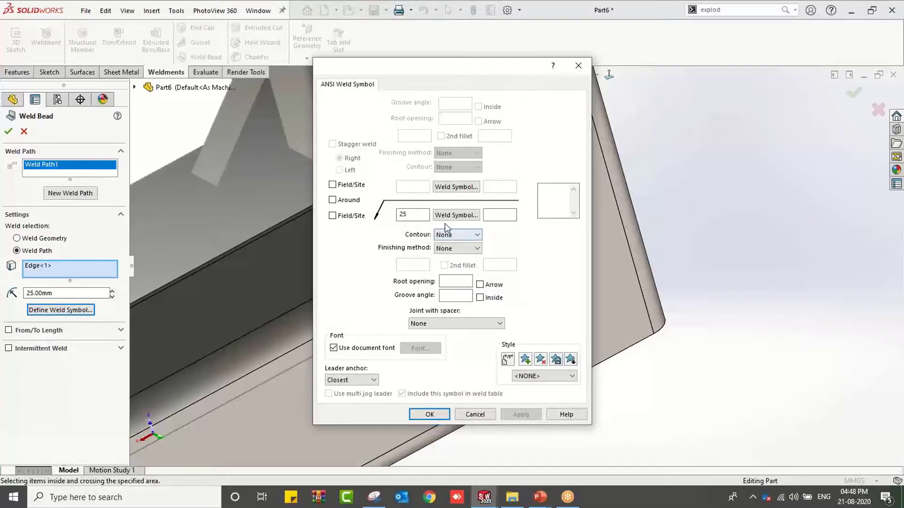
{"action": "left_click", "coordinate": [578, 65]}
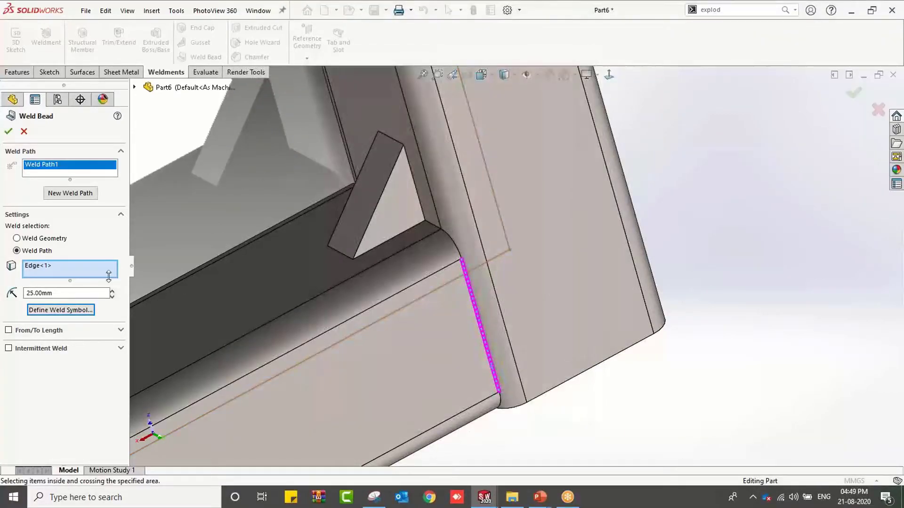
{"action": "left_click", "coordinate": [17, 239]}
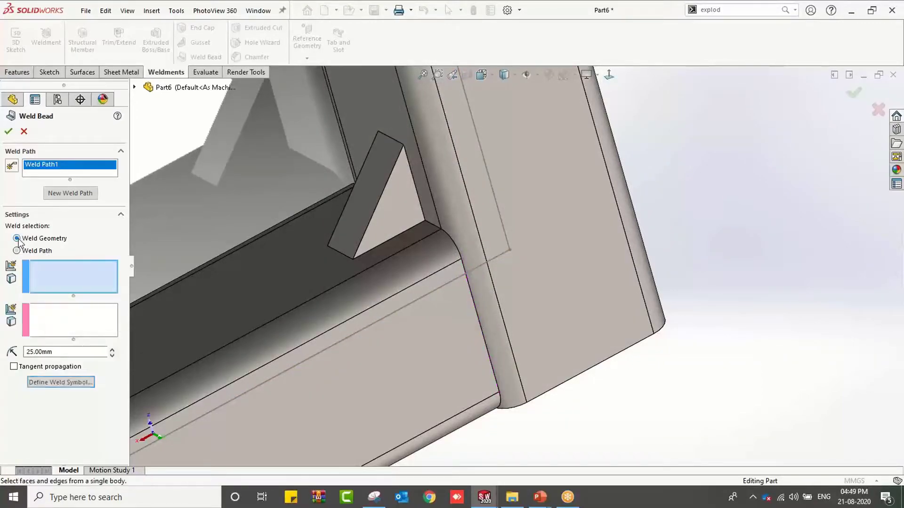
{"action": "left_click", "coordinate": [444, 372]}
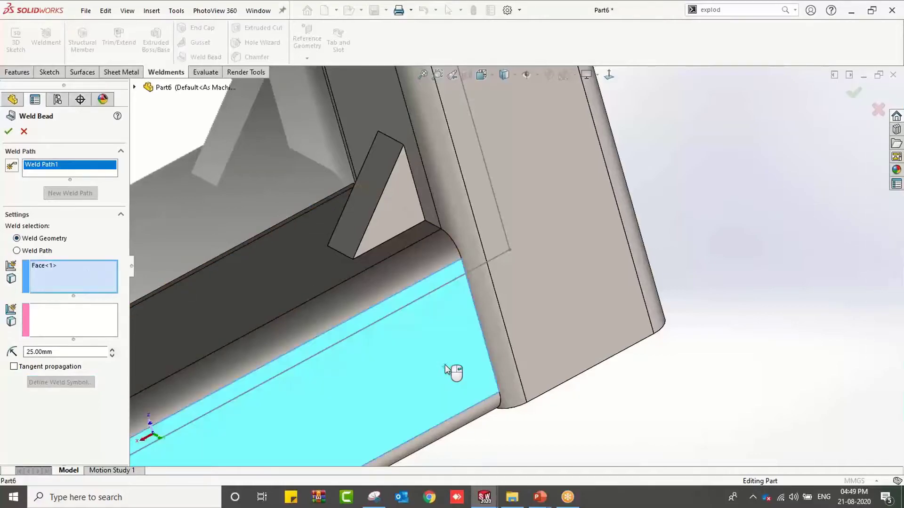
{"action": "left_click", "coordinate": [92, 326]}
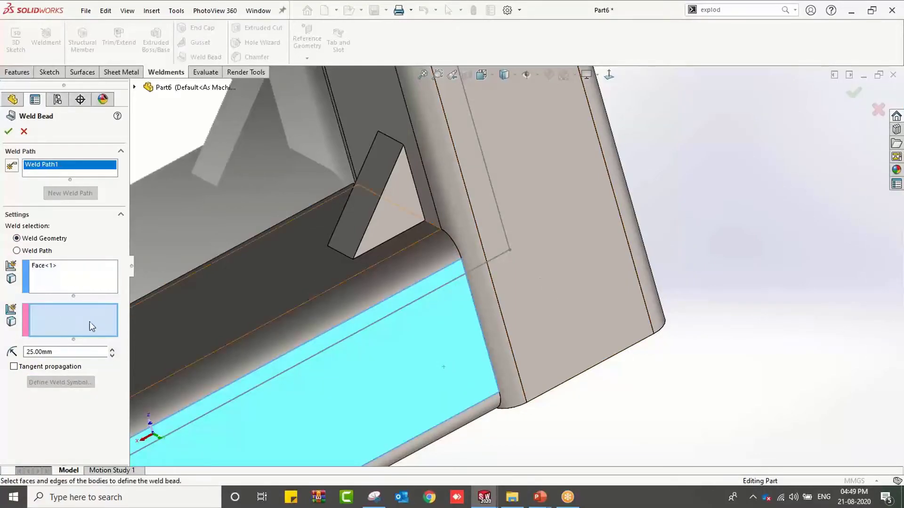
{"action": "left_click", "coordinate": [542, 302]}
{"action": "middle_click_drag", "start_coordinate": [504, 311], "coordinate": [486, 307]}
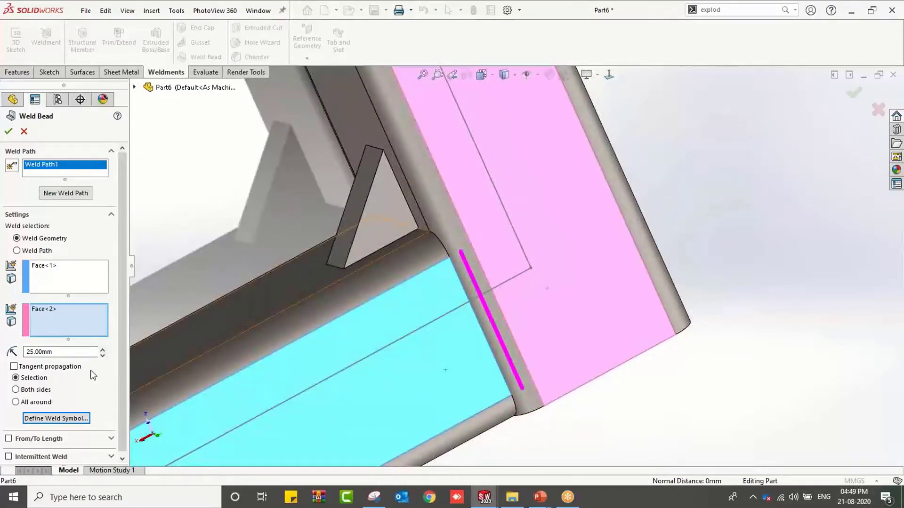
{"action": "left_click", "coordinate": [8, 132]}
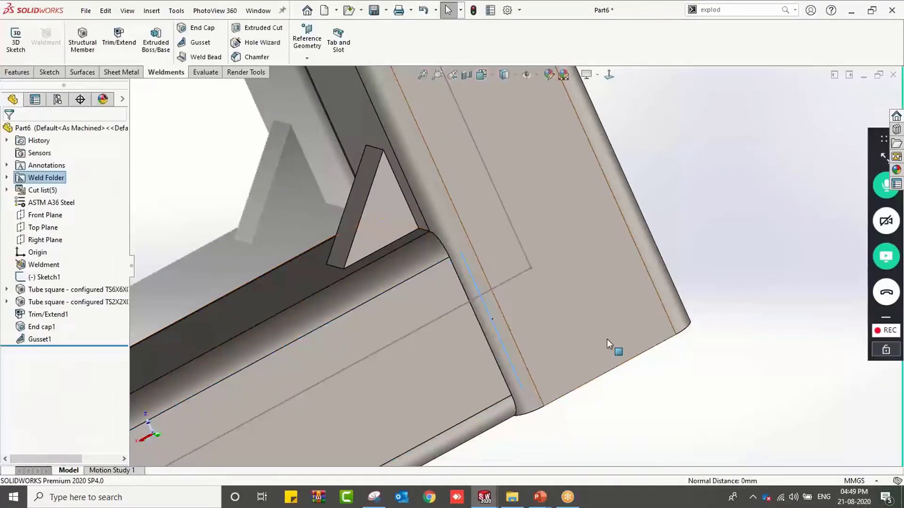
Turn on the display of weld beads and inspect the bead at the joint between the two large tubes.
{"action": "middle_click_drag", "start_coordinate": [538, 278], "coordinate": [520, 249]}
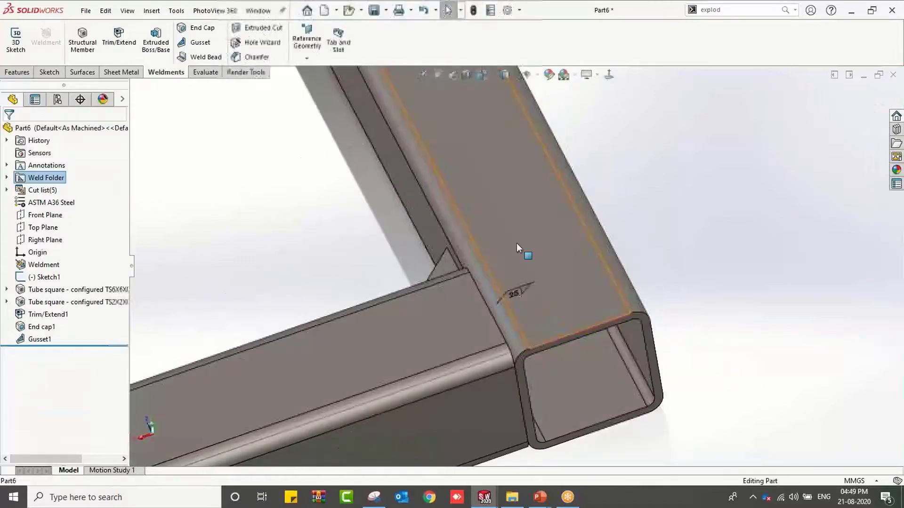
{"action": "left_click", "coordinate": [527, 271]}
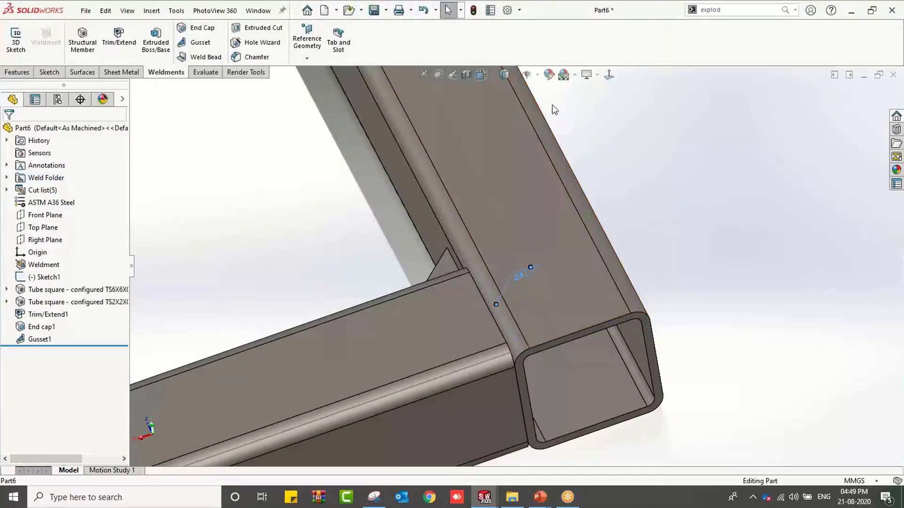
{"action": "left_click", "coordinate": [537, 75]}
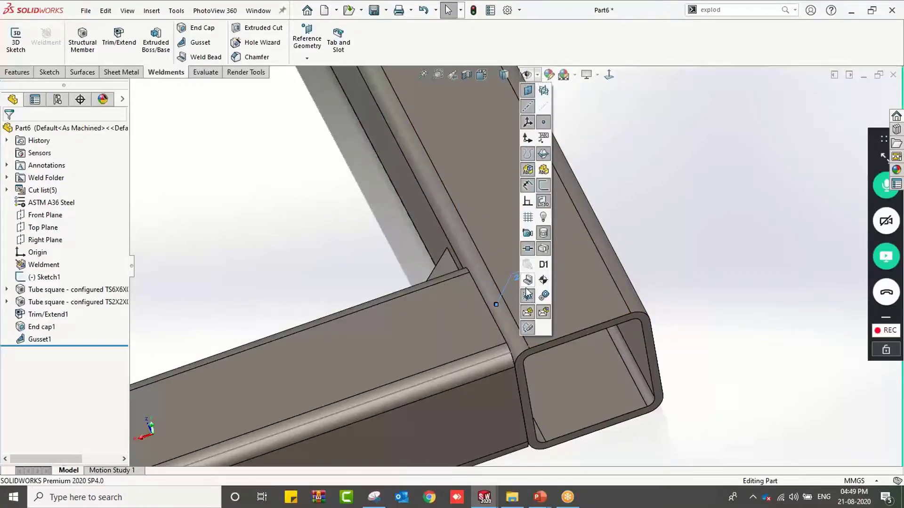
{"action": "left_click", "coordinate": [529, 285]}
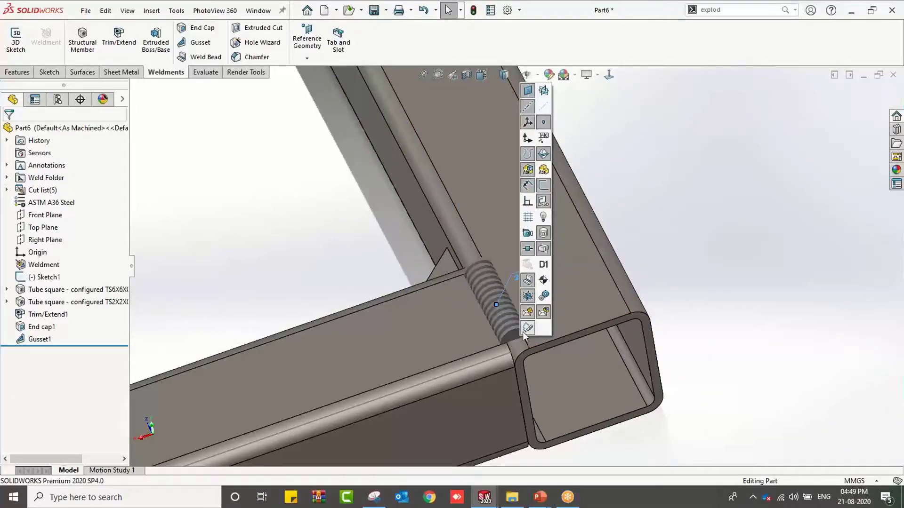
{"action": "middle_click_drag", "start_coordinate": [524, 335], "coordinate": [575, 324]}
{"action": "scroll", "coordinate": [514, 298], "scroll_direction": "down", "scroll_amount": 3}
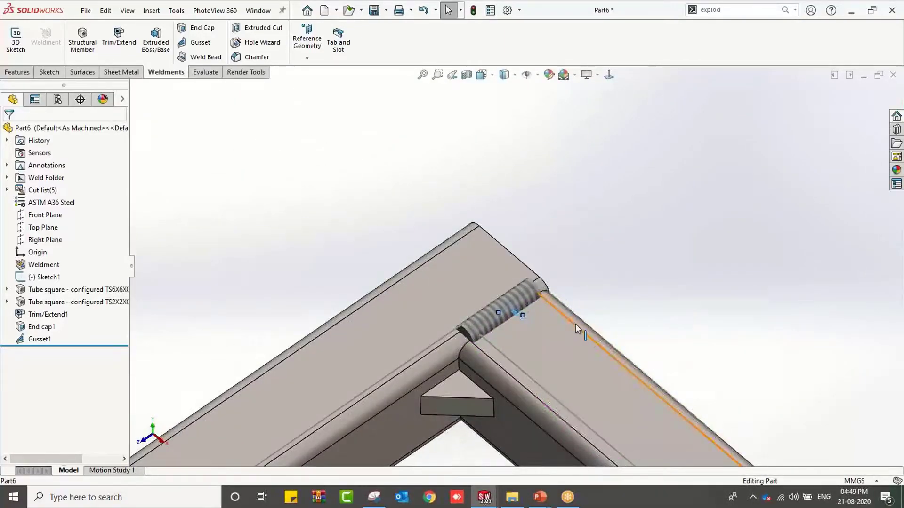
{"action": "middle_click_drag", "start_coordinate": [499, 353], "coordinate": [571, 351]}
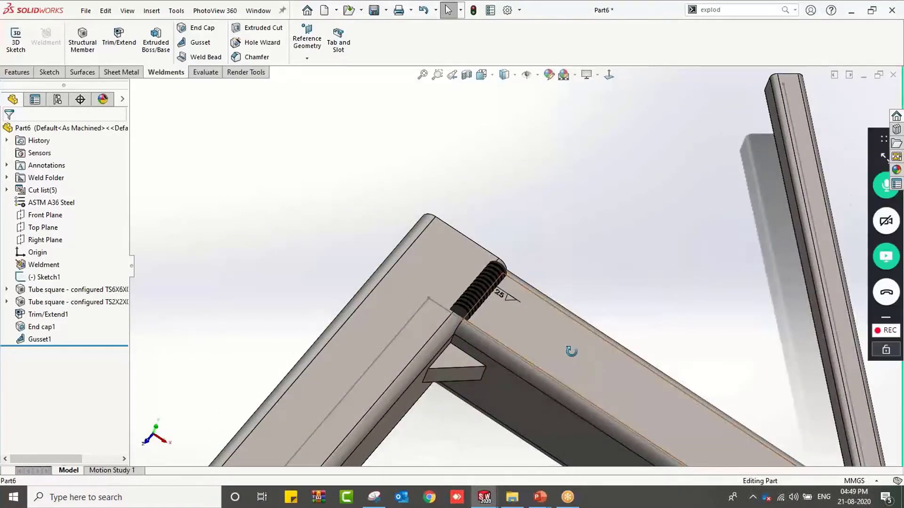
{"action": "scroll", "coordinate": [547, 338], "scroll_direction": "up", "scroll_amount": 5}
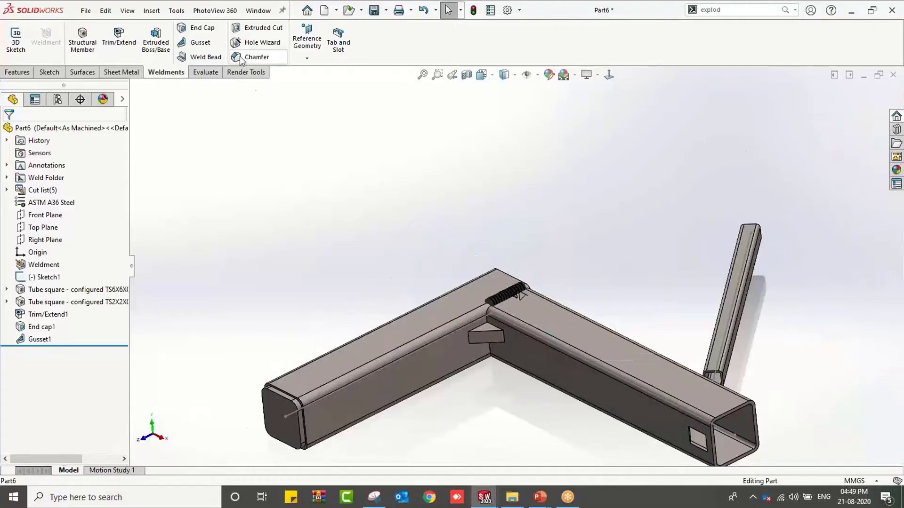
Switch to the Part1 document and view the chair-shaped tube frame.
{"action": "left_click", "coordinate": [257, 12]}
{"action": "left_click", "coordinate": [272, 130]}
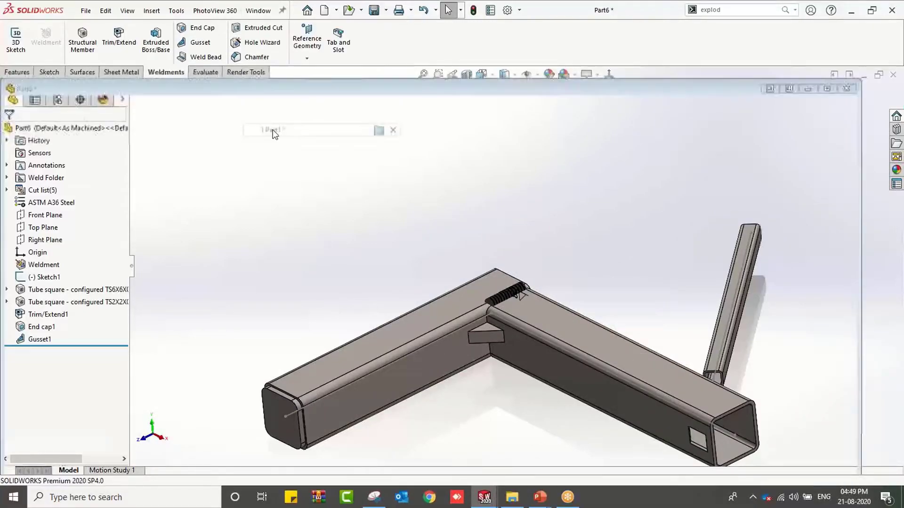
{"action": "scroll", "coordinate": [524, 207], "scroll_direction": "up", "scroll_amount": 2}
{"action": "middle_click_drag", "start_coordinate": [530, 220], "coordinate": [499, 209]}
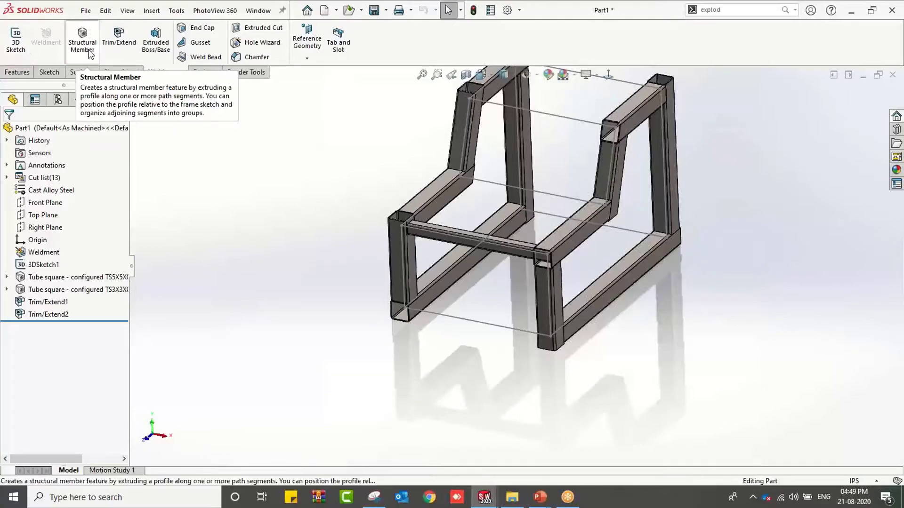
Edit the TS5x5x0.25 structural member to apply an end miter at the lower rear corner of the Group1 side frame.
{"action": "left_click", "coordinate": [66, 282]}
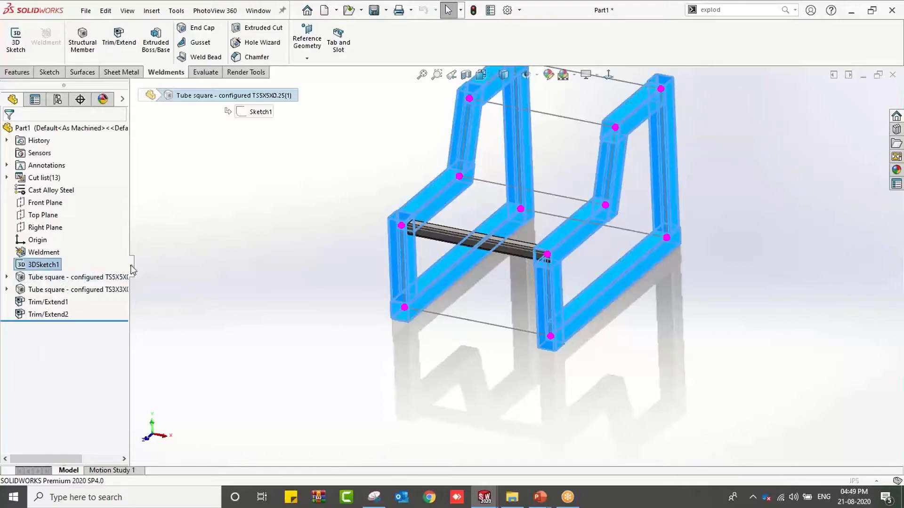
{"action": "left_click_drag", "start_coordinate": [123, 262], "coordinate": [110, 349]}
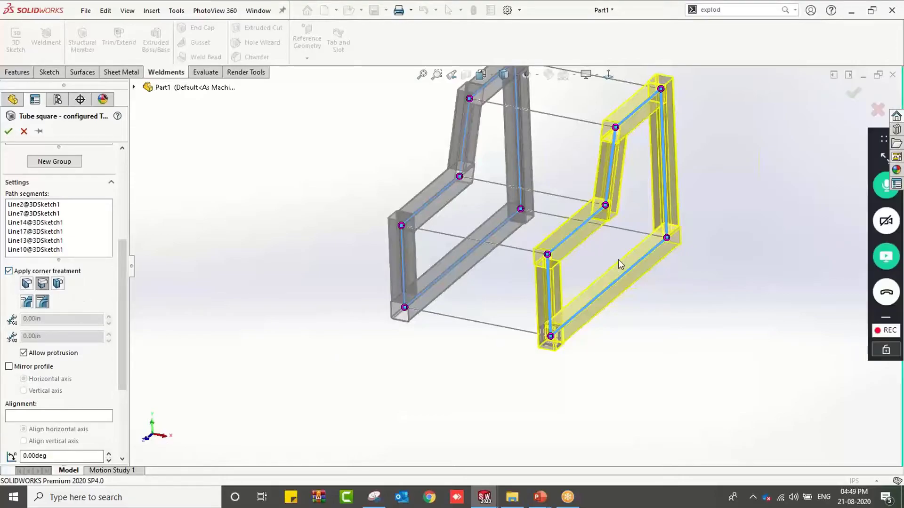
{"action": "middle_click_drag", "start_coordinate": [618, 259], "coordinate": [614, 167]}
{"action": "scroll", "coordinate": [630, 149], "scroll_direction": "down", "scroll_amount": 6}
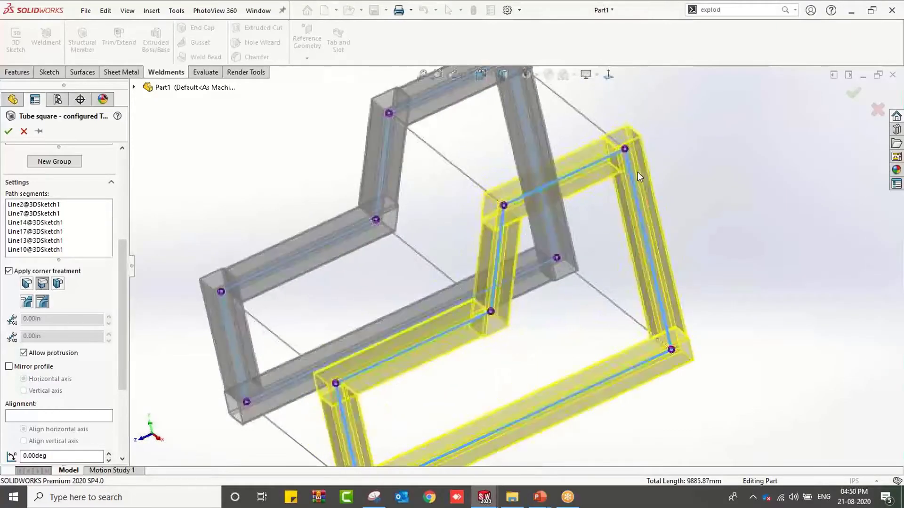
{"action": "scroll", "coordinate": [655, 241], "scroll_direction": "up", "scroll_amount": 4}
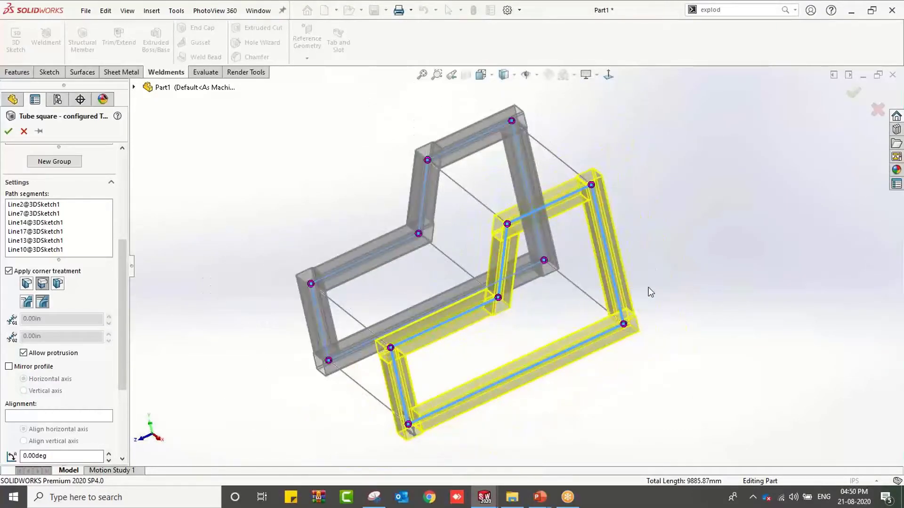
{"action": "left_click", "coordinate": [623, 325]}
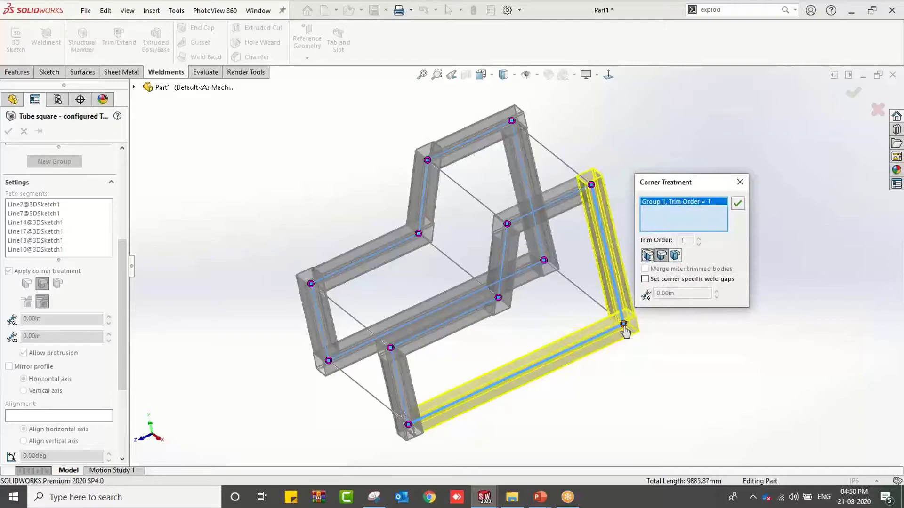
{"action": "left_click", "coordinate": [653, 258]}
{"action": "scroll", "coordinate": [626, 323], "scroll_direction": "down", "scroll_amount": 2}
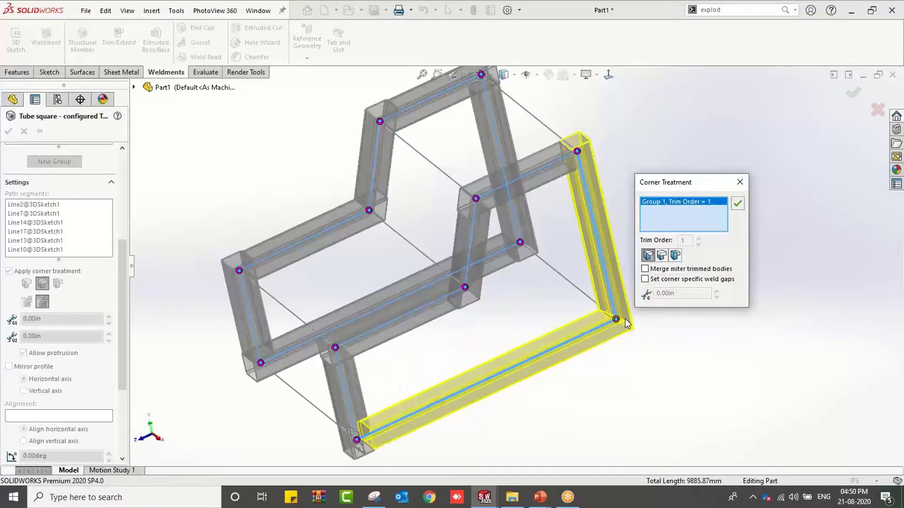
{"action": "left_click", "coordinate": [735, 205]}
{"action": "middle_click_drag", "start_coordinate": [673, 312], "coordinate": [654, 293]}
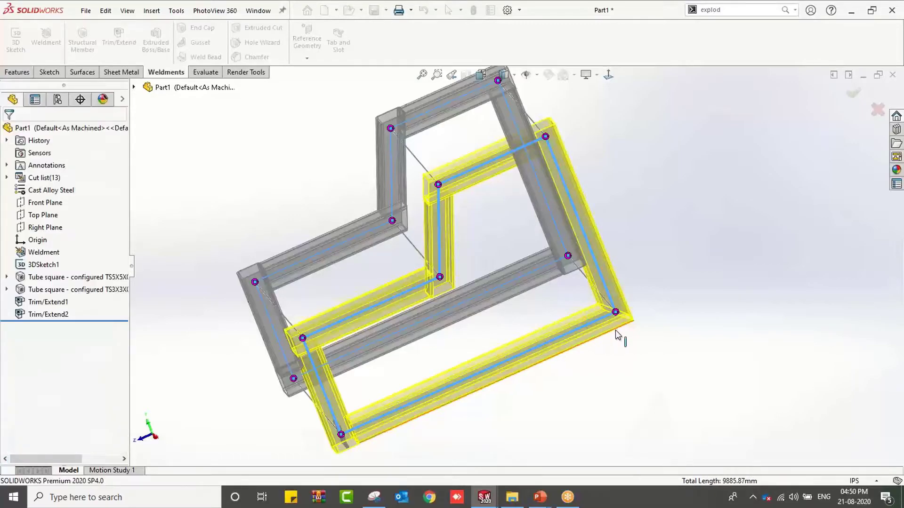
{"action": "middle_click_drag", "start_coordinate": [615, 331], "coordinate": [621, 332]}
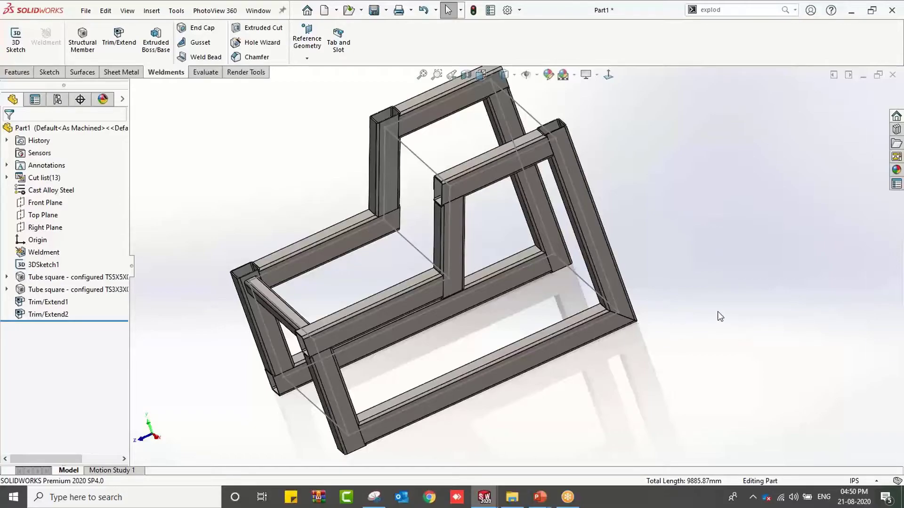
Inspect the front cross tube and review the profile, group and path settings of its TS3x3x0.25 structural member without changing them.
{"action": "middle_click_drag", "start_coordinate": [718, 311], "coordinate": [733, 315]}
{"action": "middle_click_drag", "start_coordinate": [699, 359], "coordinate": [742, 321]}
{"action": "scroll", "coordinate": [370, 322], "scroll_direction": "down", "scroll_amount": 3}
{"action": "scroll", "coordinate": [331, 262], "scroll_direction": "down", "scroll_amount": 3}
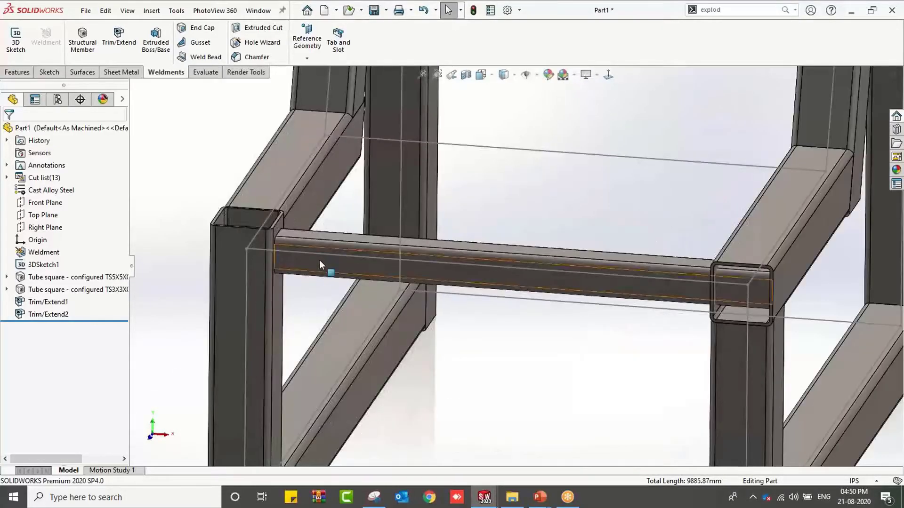
{"action": "scroll", "coordinate": [301, 263], "scroll_direction": "down", "scroll_amount": 1}
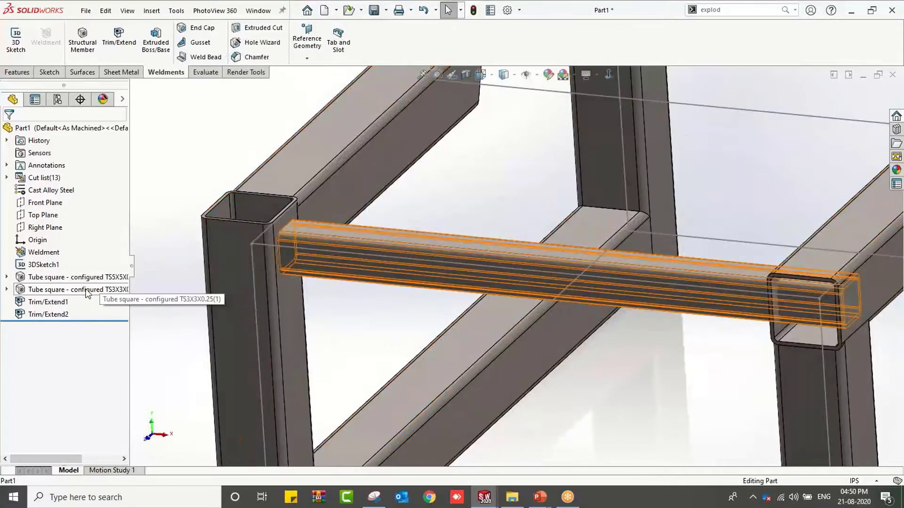
{"action": "left_click", "coordinate": [99, 289]}
{"action": "left_click", "coordinate": [96, 257]}
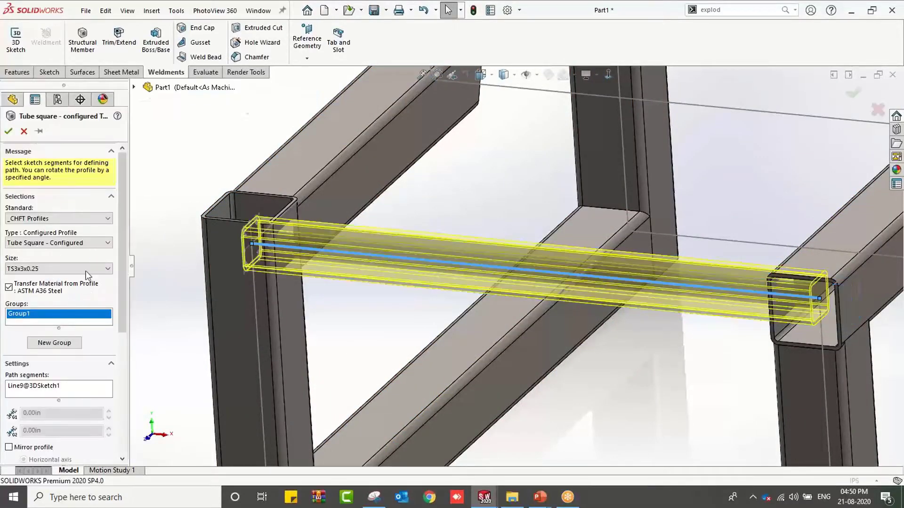
{"action": "left_click_drag", "start_coordinate": [125, 312], "coordinate": [120, 334]}
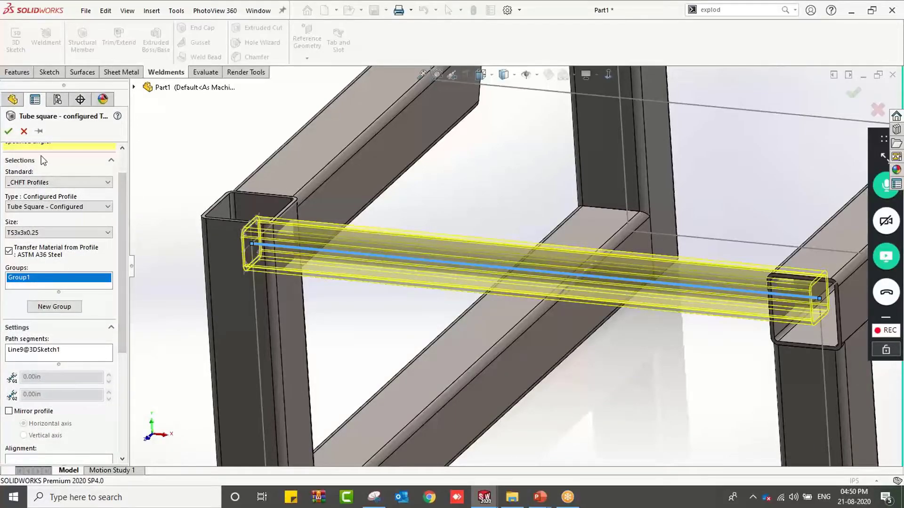
{"action": "left_click", "coordinate": [24, 131]}
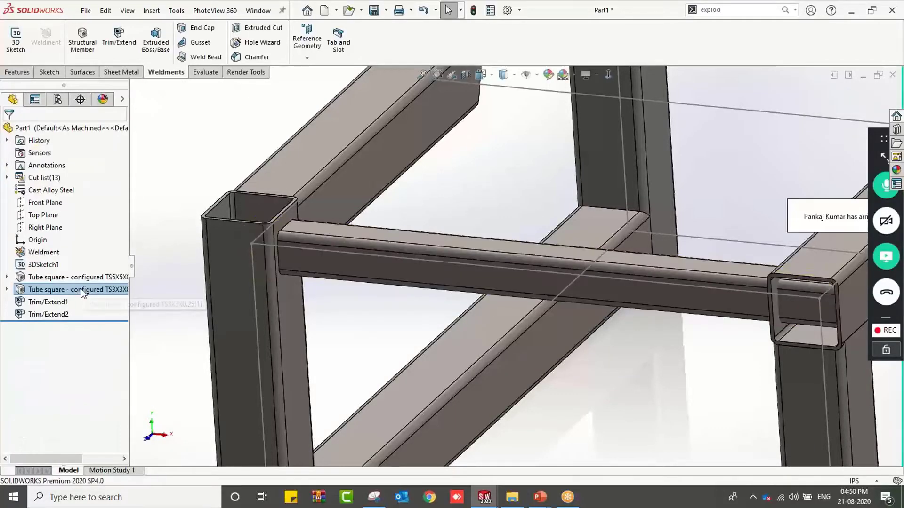
Suppress the TS3x3x0.25 cross tube and add its path line as a third group in the TS5x5x0.25 structural member.
{"action": "right_click", "coordinate": [81, 288]}
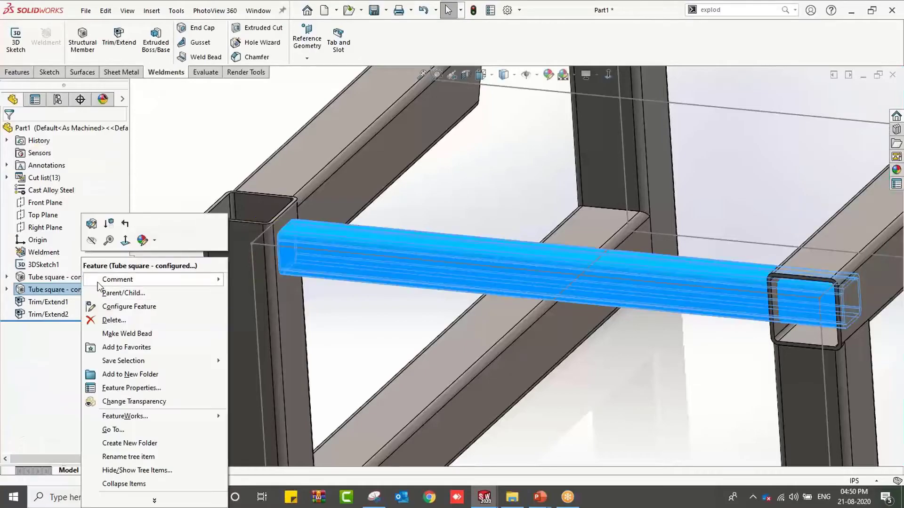
{"action": "left_click", "coordinate": [109, 225]}
{"action": "left_click", "coordinate": [74, 278]}
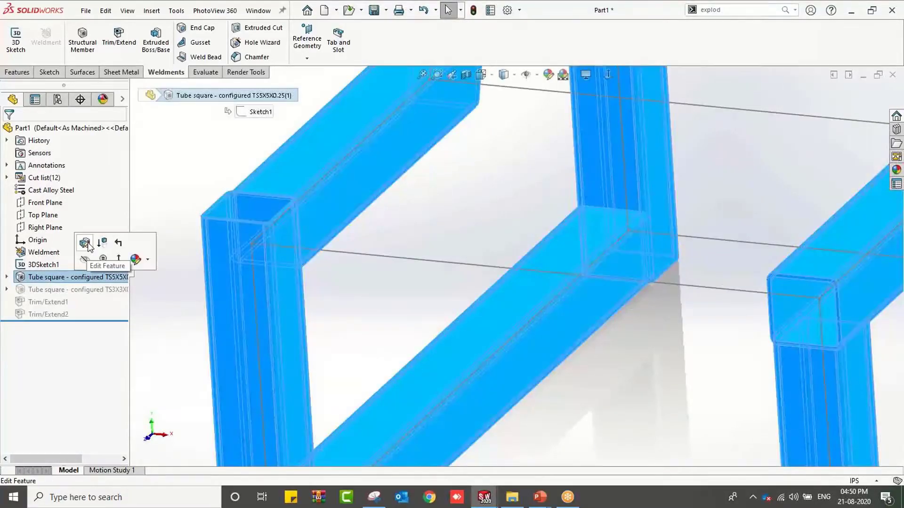
{"action": "left_click", "coordinate": [166, 269]}
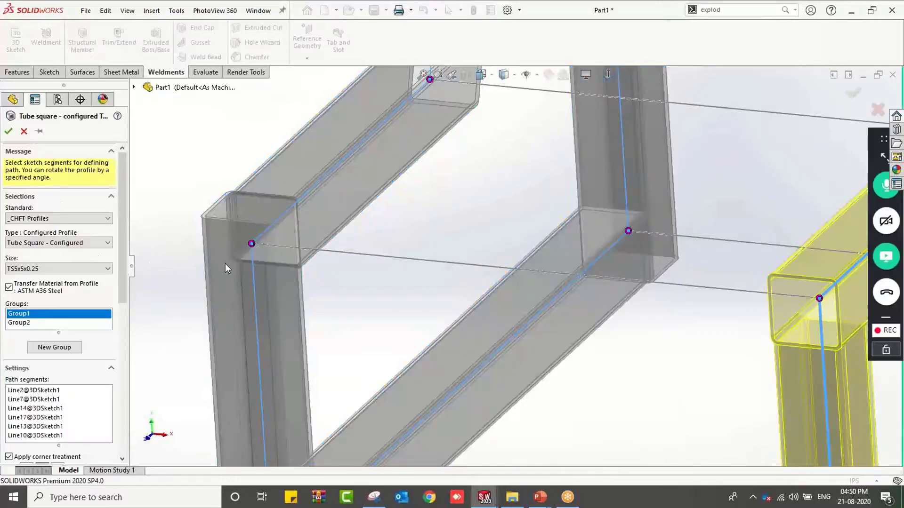
{"action": "left_click", "coordinate": [49, 322]}
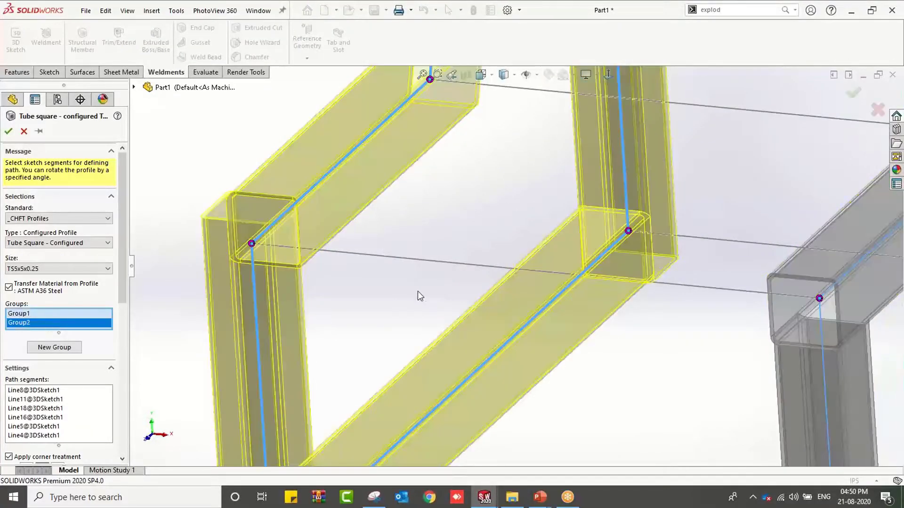
{"action": "left_click", "coordinate": [52, 348]}
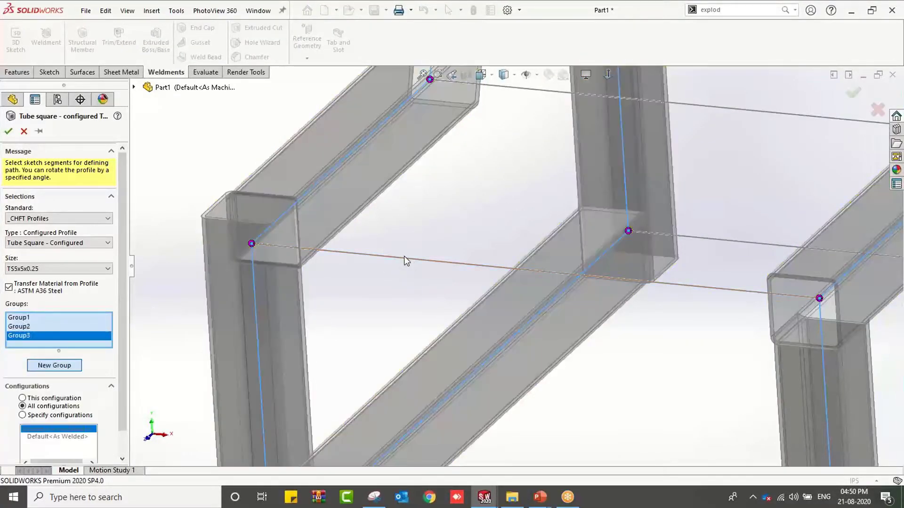
{"action": "left_click", "coordinate": [407, 258]}
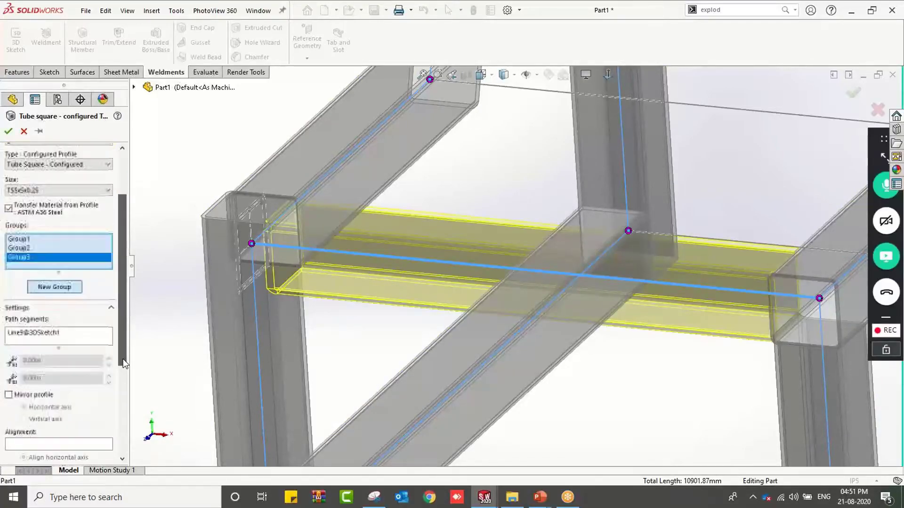
Apply an end miter to Group 1 at the front corner where the side frame meets the cross tube, and accept the structural member.
{"action": "scroll", "coordinate": [121, 317], "scroll_direction": "down", "scroll_amount": 3}
{"action": "left_click", "coordinate": [252, 243]}
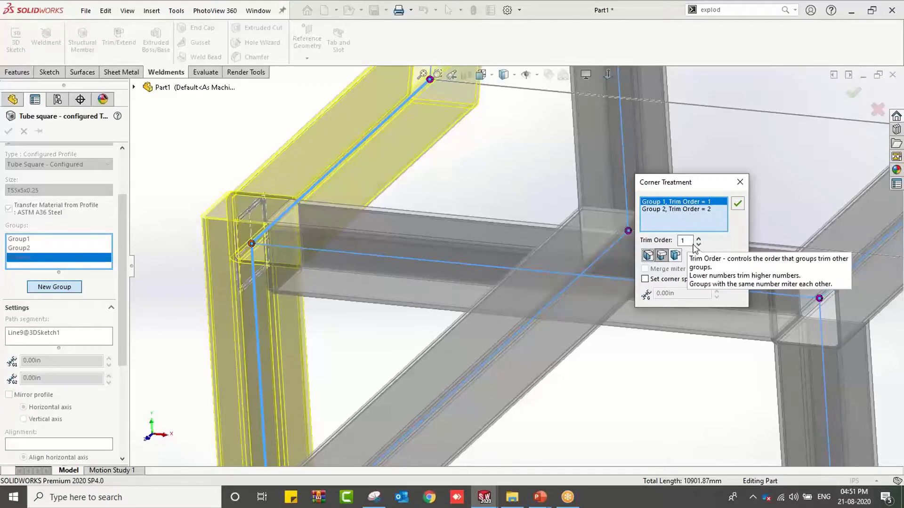
{"action": "middle_click_drag", "start_coordinate": [312, 283], "coordinate": [335, 299]}
{"action": "middle_click_drag", "start_coordinate": [403, 318], "coordinate": [383, 322]}
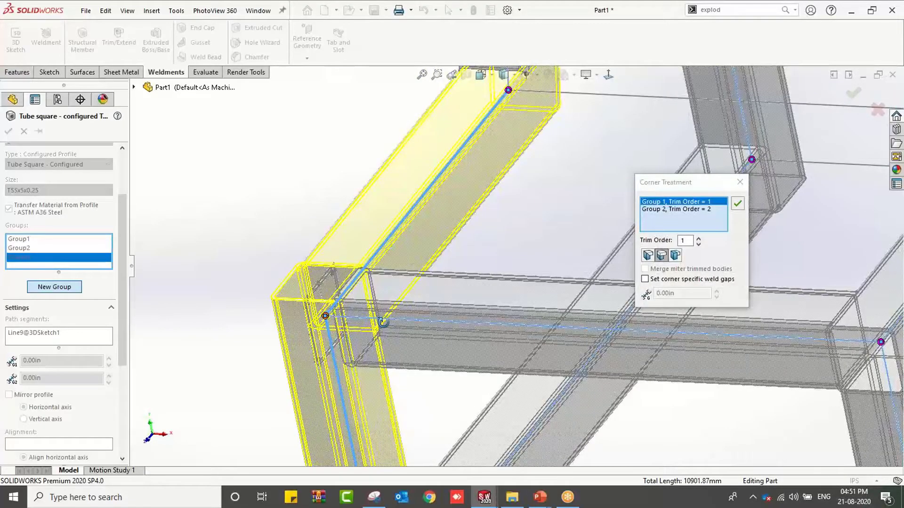
{"action": "left_click", "coordinate": [652, 256]}
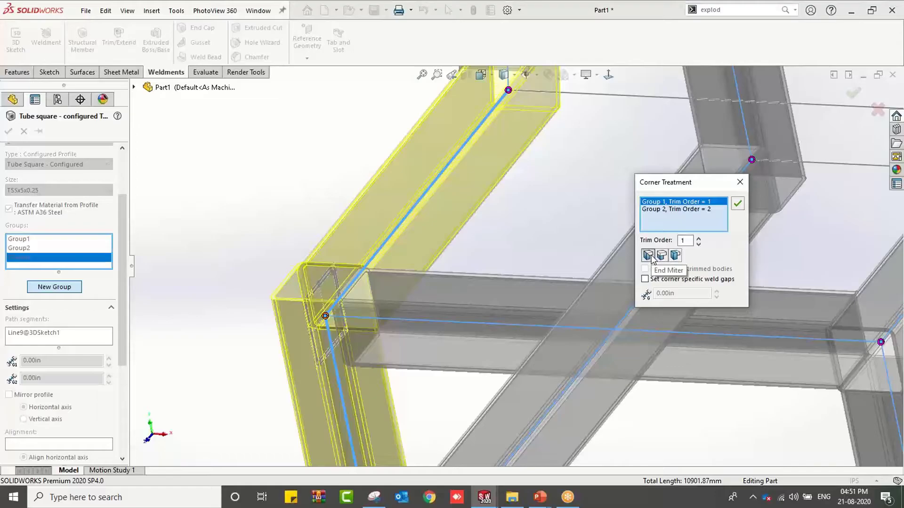
{"action": "left_click", "coordinate": [651, 256]}
{"action": "mouse_move", "coordinate": [518, 311]}
{"action": "middle_mouse_down"}
{"action": "mouse_move", "coordinate": [523, 324]}
{"action": "mouse_move", "coordinate": [525, 311]}
{"action": "middle_mouse_up"}
{"action": "scroll", "coordinate": [377, 323], "scroll_direction": "down", "scroll_amount": 3}
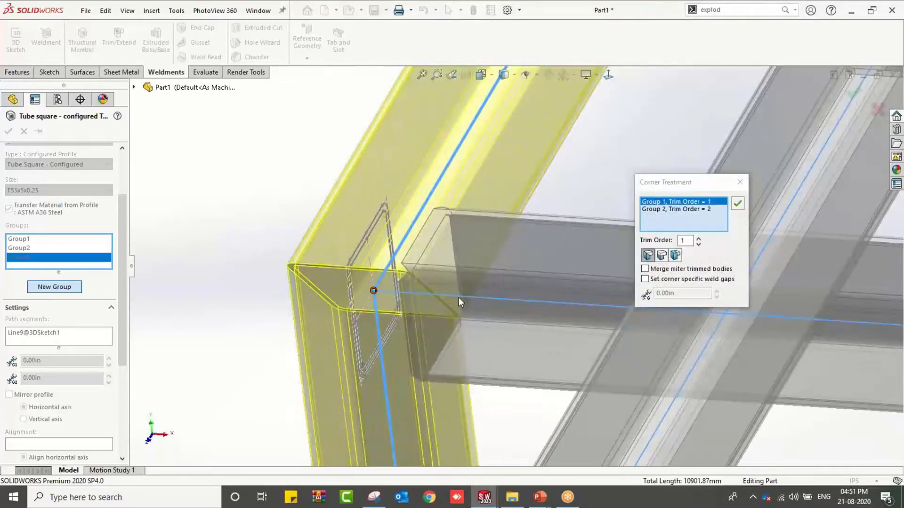
{"action": "middle_click_drag", "start_coordinate": [459, 298], "coordinate": [510, 275]}
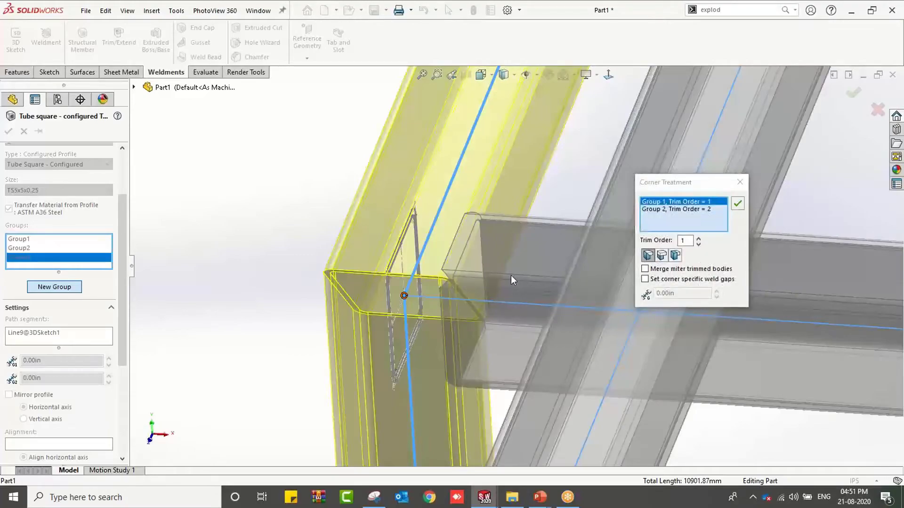
{"action": "left_click", "coordinate": [738, 204]}
{"action": "left_click", "coordinate": [598, 270]}
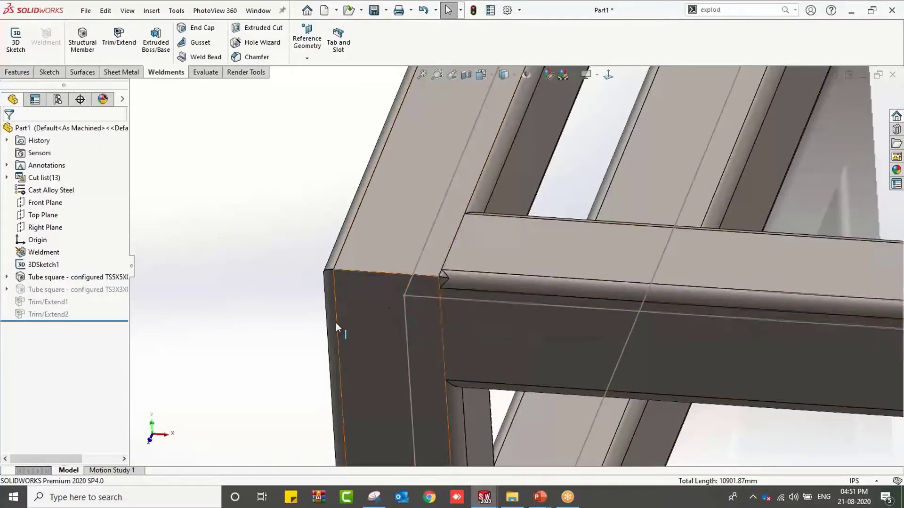
Edit the TS5x5x0.25 structural member and match Group 2's trim order to Group 1's at that front corner so they miter each other.
{"action": "left_click", "coordinate": [69, 280]}
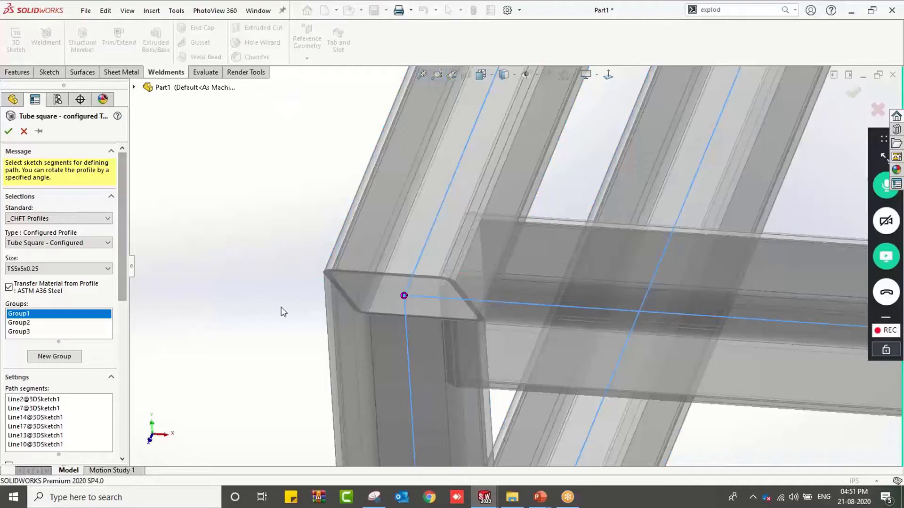
{"action": "left_click", "coordinate": [404, 296]}
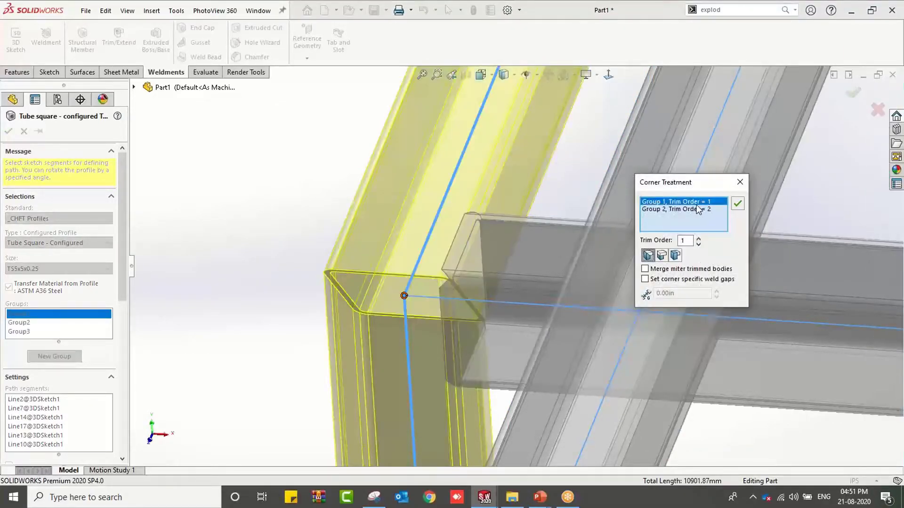
{"action": "left_click", "coordinate": [708, 210]}
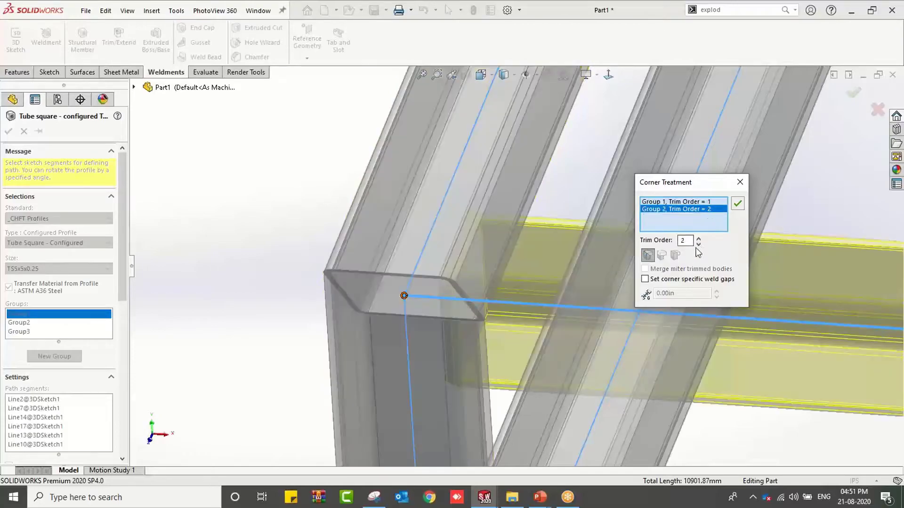
{"action": "left_click", "coordinate": [737, 205]}
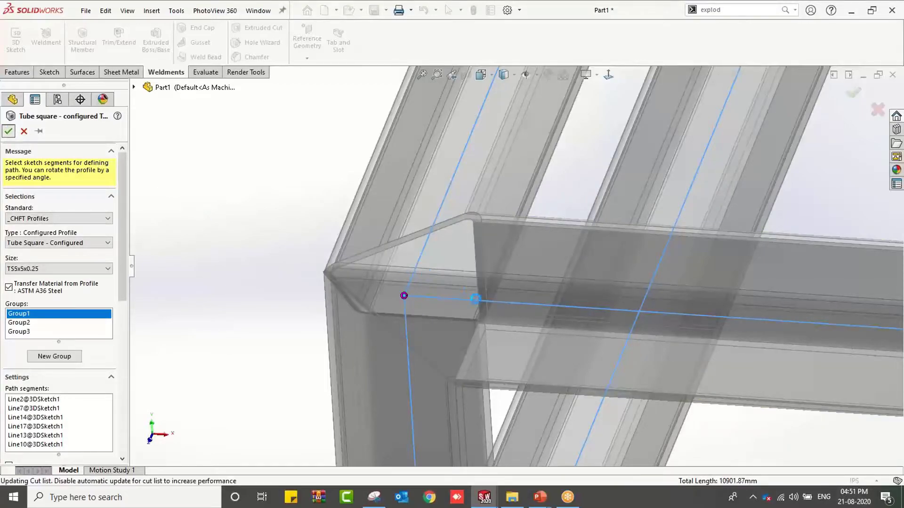
{"action": "key", "text": "Return"}
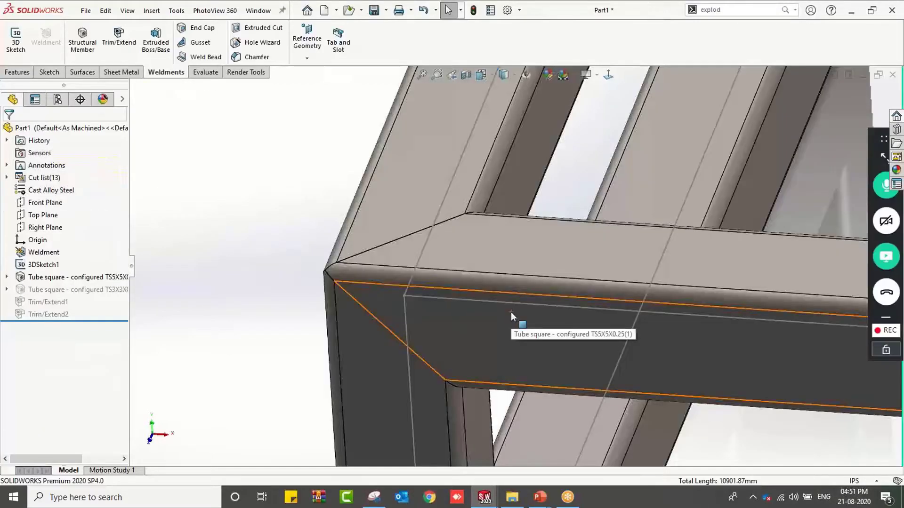
Examine the mitered front corner joint and the whole chair frame from several angles.
{"action": "middle_click_drag", "start_coordinate": [541, 355], "coordinate": [535, 284]}
{"action": "scroll", "coordinate": [533, 283], "scroll_direction": "up", "scroll_amount": 3}
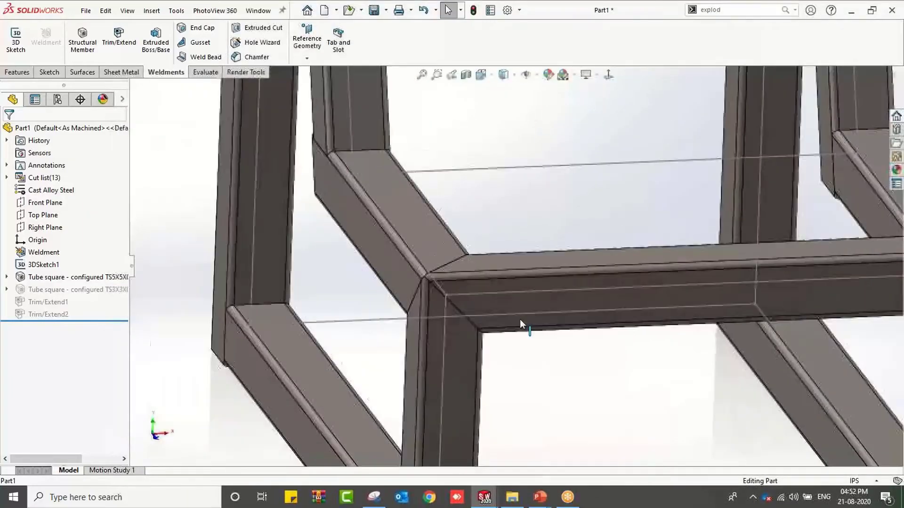
{"action": "mouse_move", "coordinate": [530, 315]}
{"action": "middle_mouse_down"}
{"action": "mouse_move", "coordinate": [527, 277]}
{"action": "mouse_move", "coordinate": [513, 312]}
{"action": "middle_mouse_up"}
{"action": "scroll", "coordinate": [520, 318], "scroll_direction": "up", "scroll_amount": 5}
{"action": "middle_click_drag", "start_coordinate": [519, 282], "coordinate": [559, 329]}
{"action": "scroll", "coordinate": [558, 329], "scroll_direction": "up", "scroll_amount": 1}
{"action": "scroll", "coordinate": [605, 276], "scroll_direction": "down", "scroll_amount": 1}
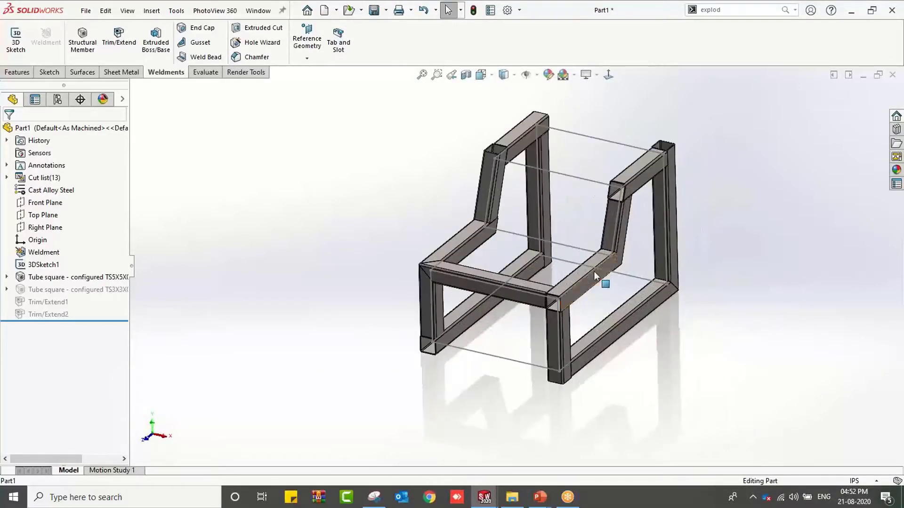
{"action": "scroll", "coordinate": [564, 238], "scroll_direction": "down", "scroll_amount": 2}
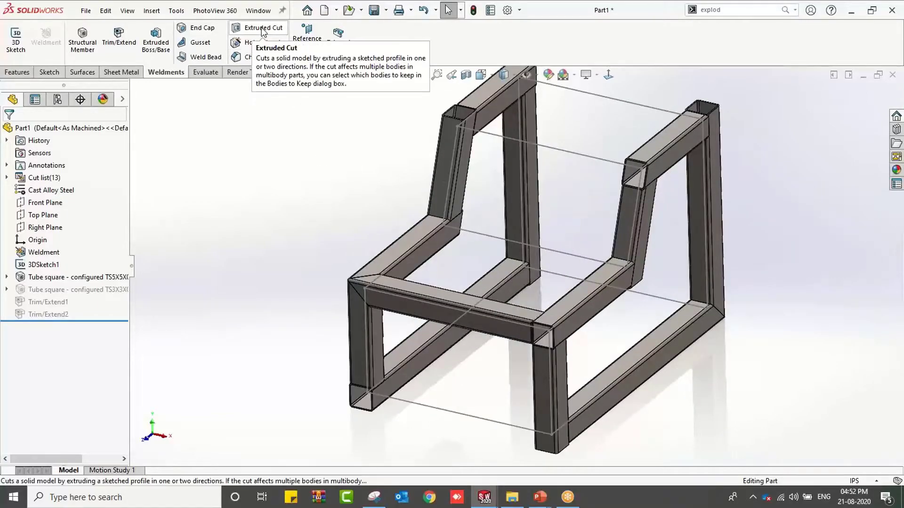
{"action": "scroll", "coordinate": [425, 183], "scroll_direction": "down", "scroll_amount": 3}
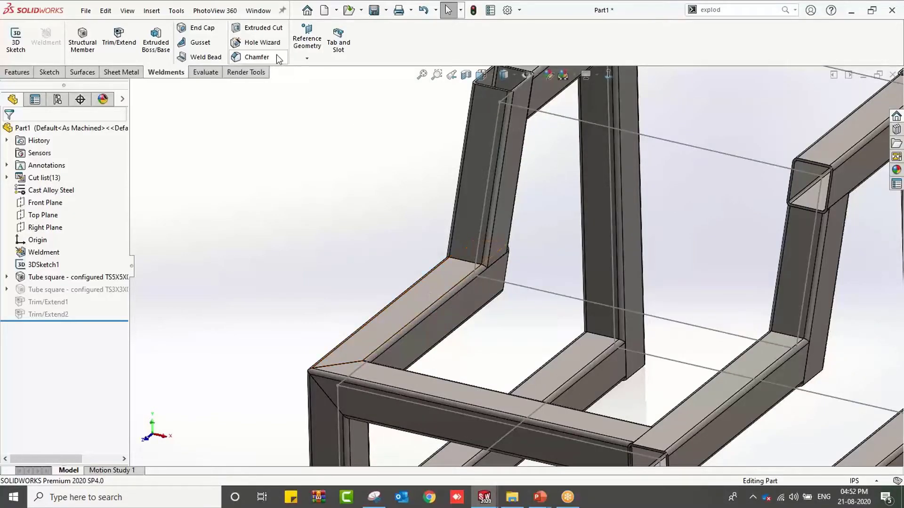
Start a Hole Wizard feature and place two hole points along the top face of the seat side tube beside the mitered corner.
{"action": "left_click", "coordinate": [260, 42]}
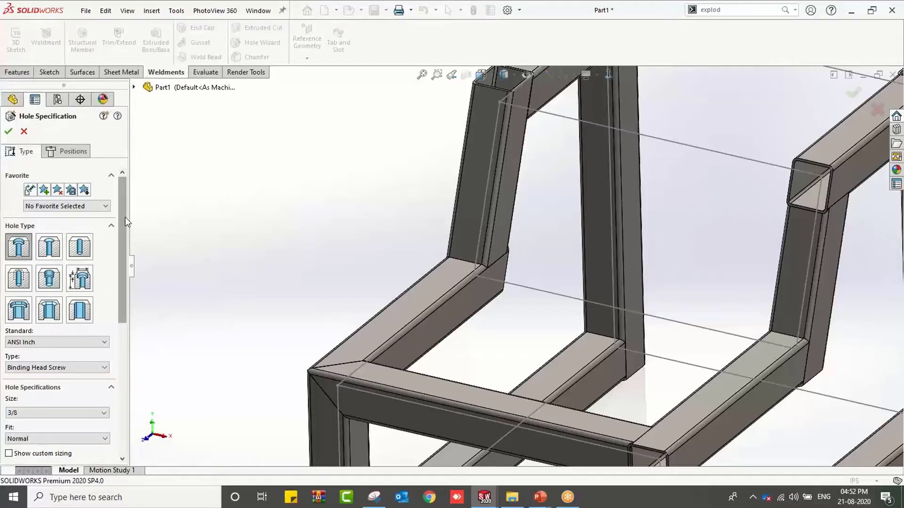
{"action": "left_click", "coordinate": [81, 158]}
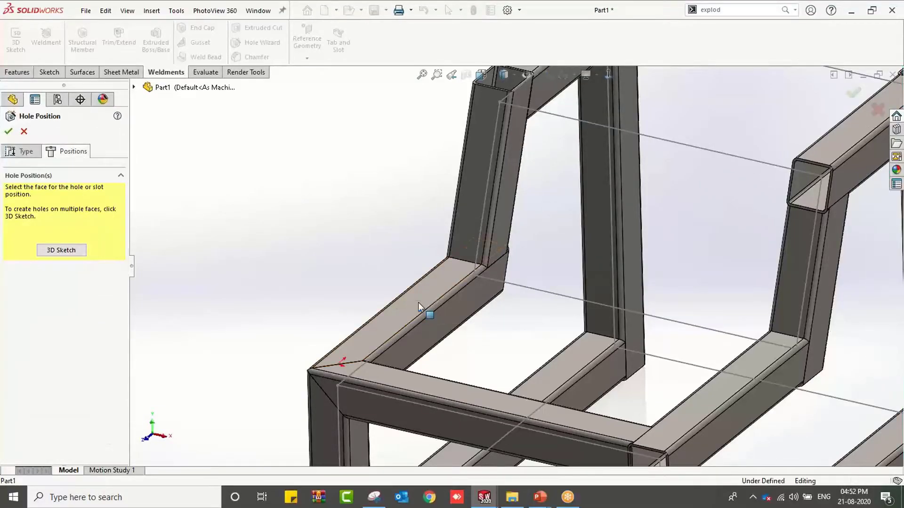
{"action": "left_click", "coordinate": [426, 292]}
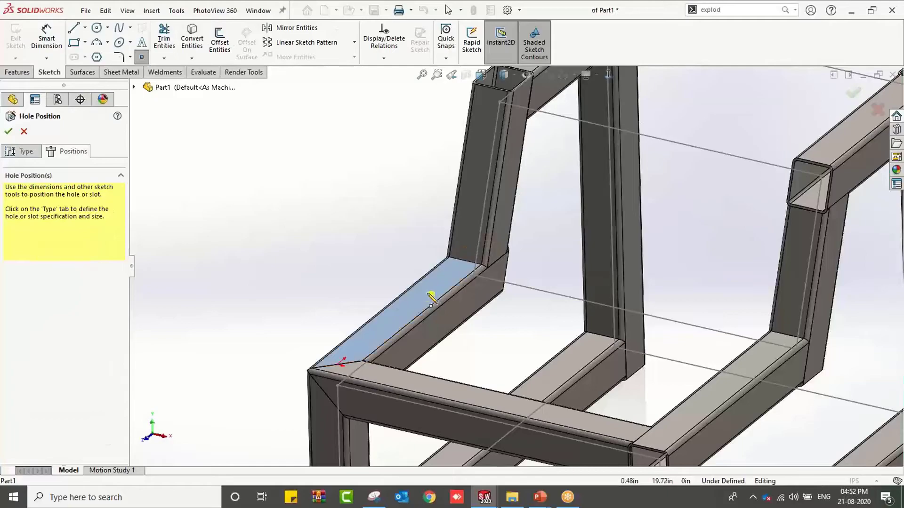
{"action": "left_click", "coordinate": [384, 327]}
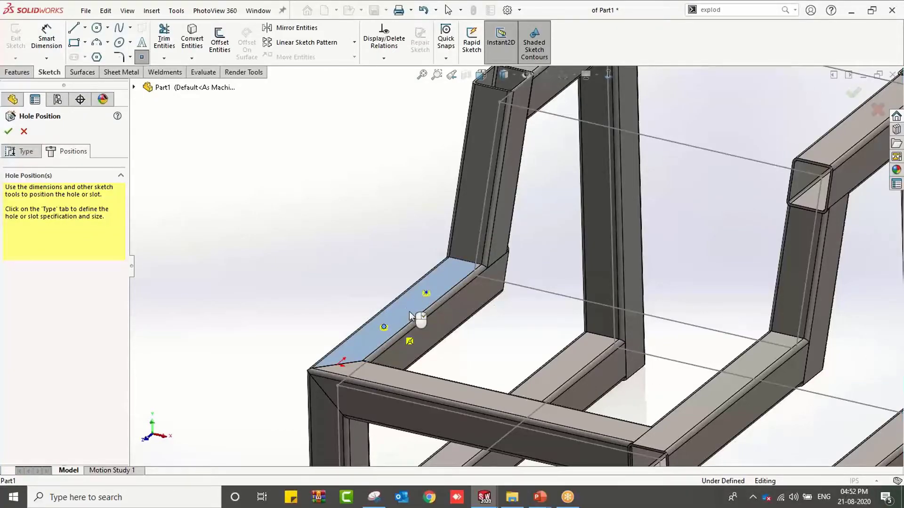
View the hole face straight on and dimension the rear hole point from the tube's inner edge.
{"action": "left_click", "coordinate": [608, 75]}
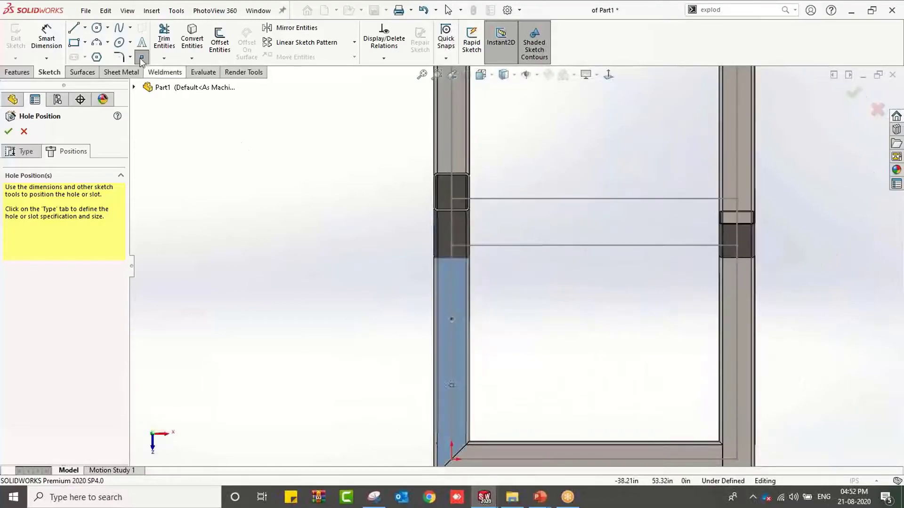
{"action": "left_click", "coordinate": [46, 38]}
{"action": "left_click", "coordinate": [452, 319]}
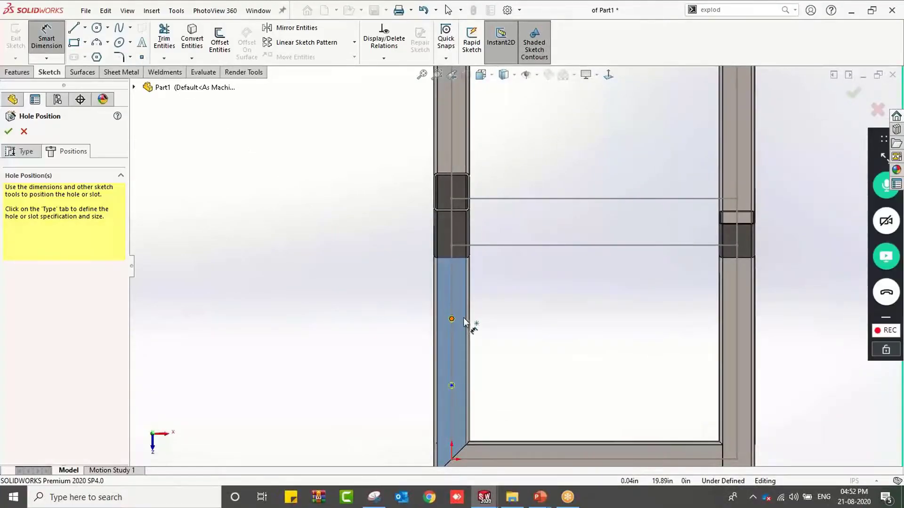
{"action": "left_click", "coordinate": [467, 324]}
{"action": "left_click", "coordinate": [541, 308]}
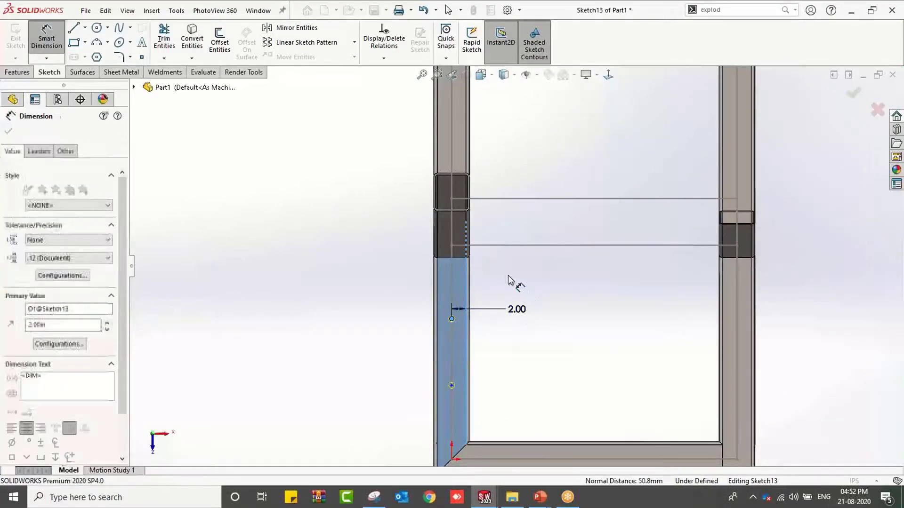
{"action": "left_click", "coordinate": [468, 294]}
{"action": "left_click", "coordinate": [543, 377]}
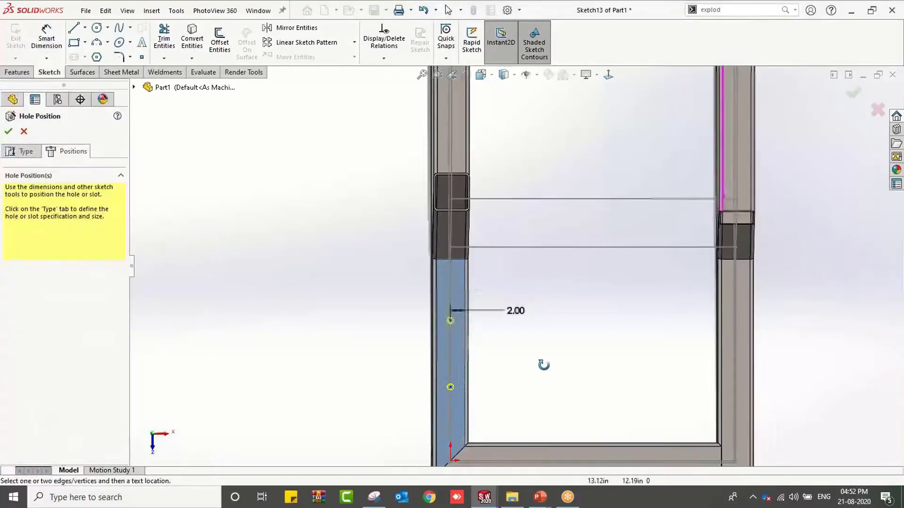
{"action": "key", "text": "Escape"}
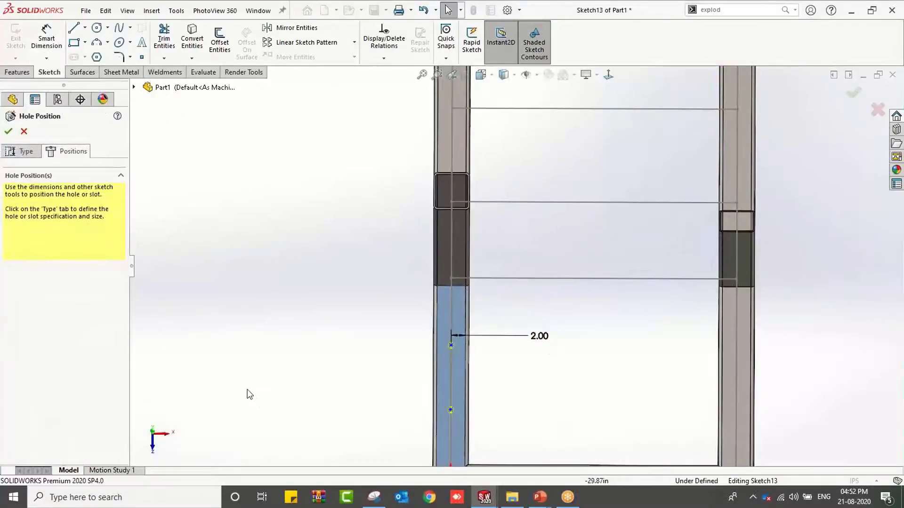
Create the two holes as ANSI Inch counterbores for a 3/8 binding head screw with normal fit, cut through all.
{"action": "middle_click_drag", "start_coordinate": [247, 393], "coordinate": [231, 308]}
{"action": "left_click", "coordinate": [21, 152]}
{"action": "scroll", "coordinate": [363, 382], "scroll_direction": "up", "scroll_amount": 2}
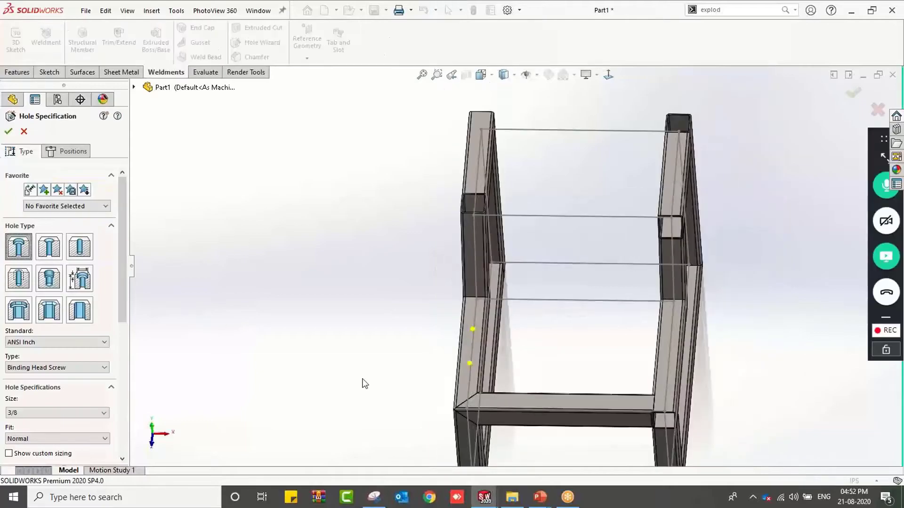
{"action": "middle_click_drag", "start_coordinate": [363, 382], "coordinate": [325, 301]}
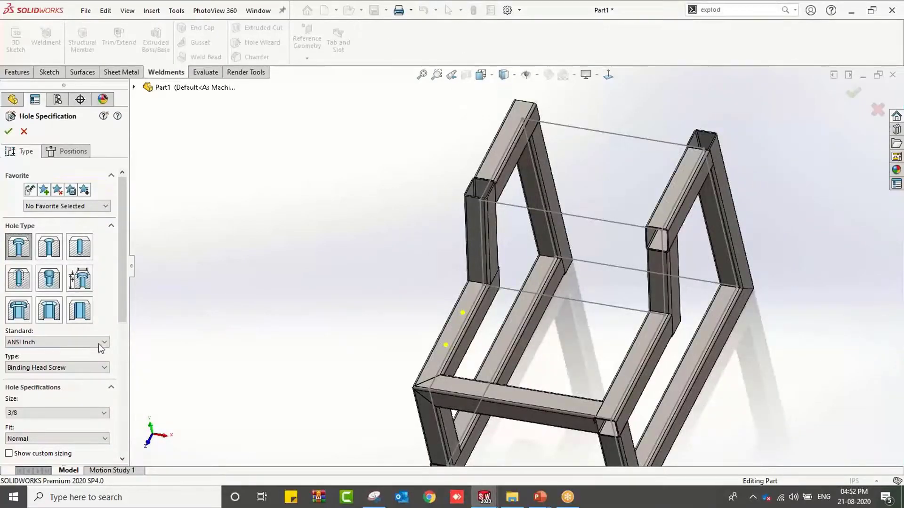
{"action": "scroll", "coordinate": [121, 342], "scroll_direction": "down", "scroll_amount": 2}
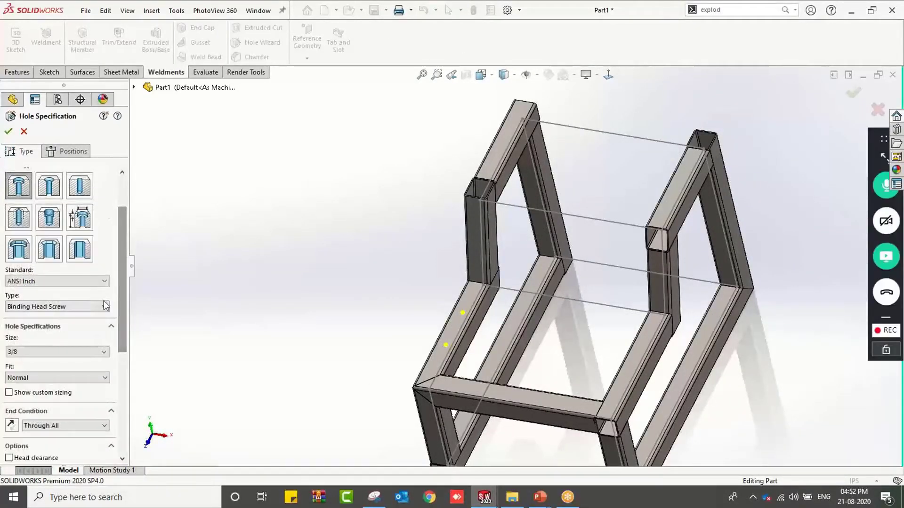
{"action": "left_click", "coordinate": [101, 284]}
{"action": "left_click", "coordinate": [98, 284]}
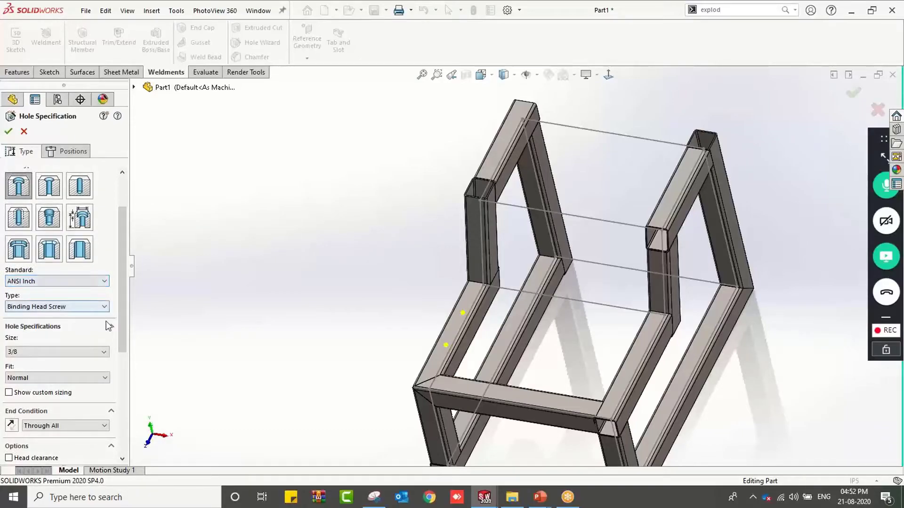
{"action": "left_click", "coordinate": [103, 352]}
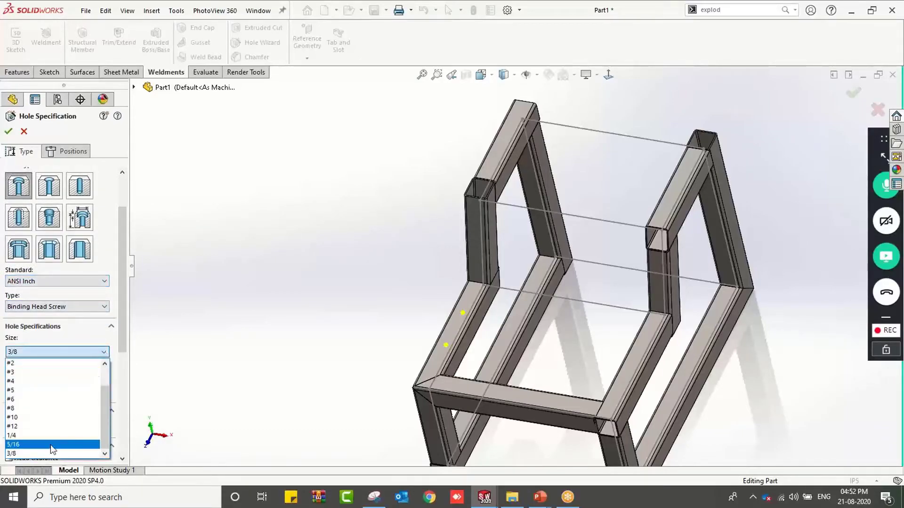
{"action": "left_click", "coordinate": [54, 453]}
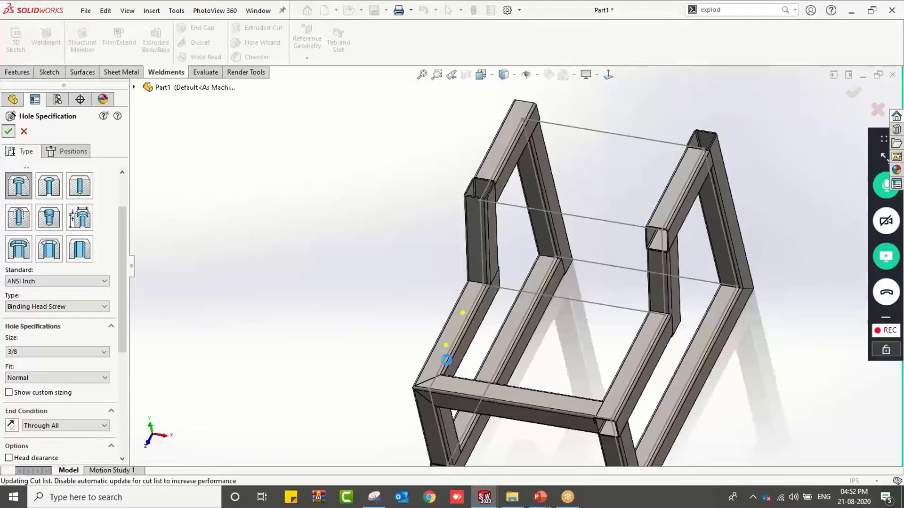
{"action": "key", "text": "Return"}
{"action": "scroll", "coordinate": [478, 349], "scroll_direction": "down", "scroll_amount": 5}
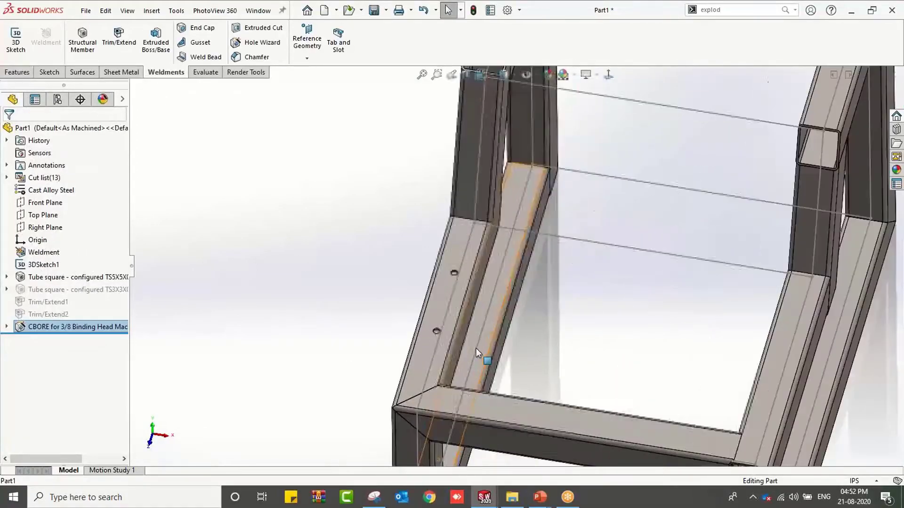
{"action": "mouse_move", "coordinate": [476, 349]}
{"action": "middle_mouse_down"}
{"action": "mouse_move", "coordinate": [477, 404]}
{"action": "mouse_move", "coordinate": [482, 346]}
{"action": "middle_mouse_up"}
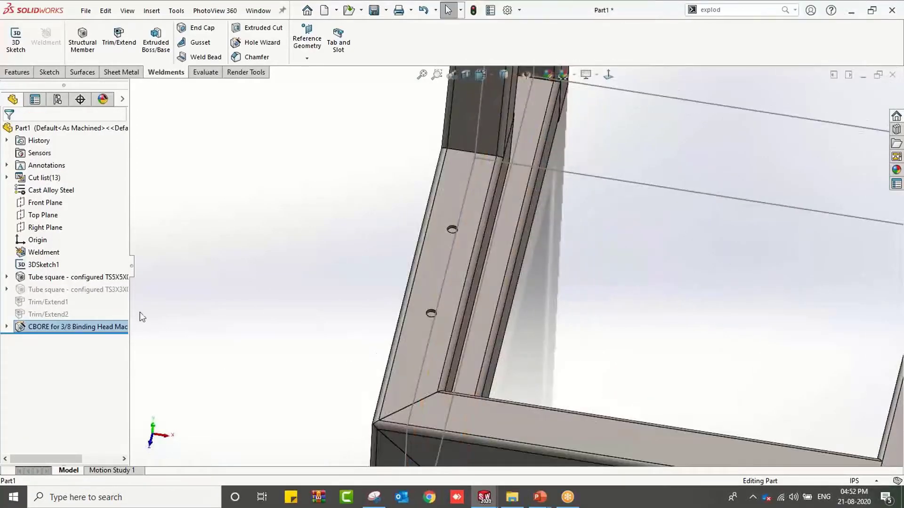
{"action": "left_click", "coordinate": [24, 75]}
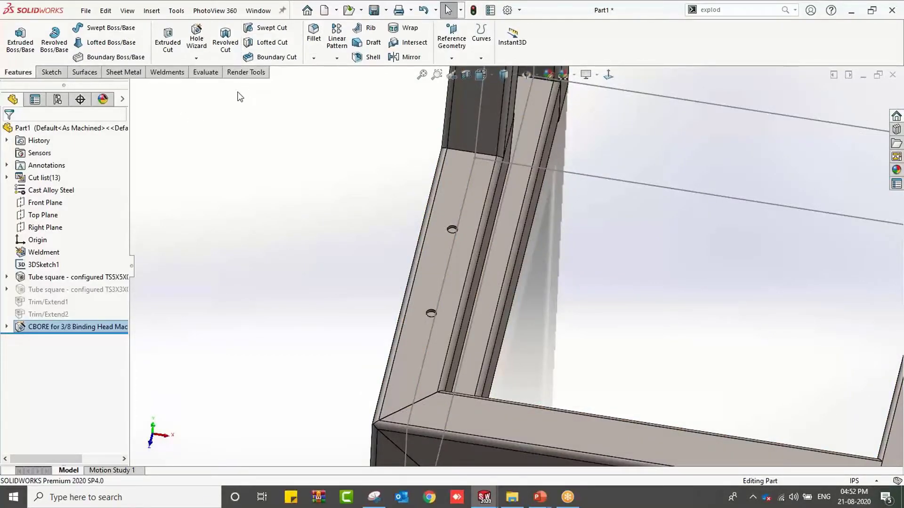
{"action": "left_click", "coordinate": [163, 73]}
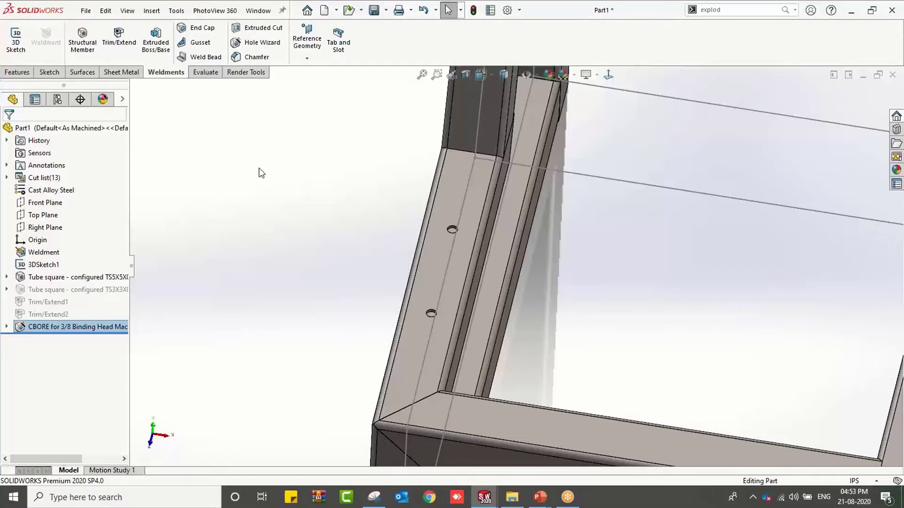
{"action": "scroll", "coordinate": [393, 241], "scroll_direction": "up", "scroll_amount": 5}
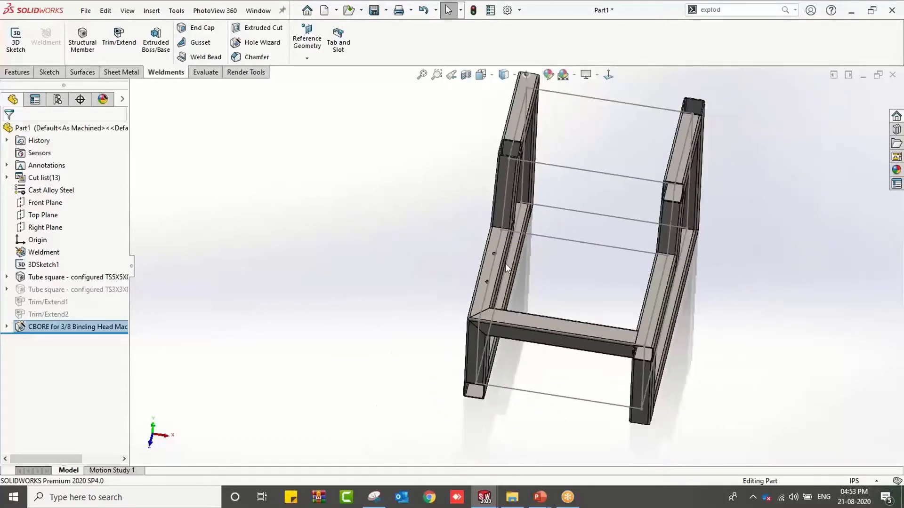
Switch to the PowerPoint slide show and go through the Corner Treatment slide to the Profile creation slide.
{"action": "middle_click_drag", "start_coordinate": [504, 264], "coordinate": [499, 238]}
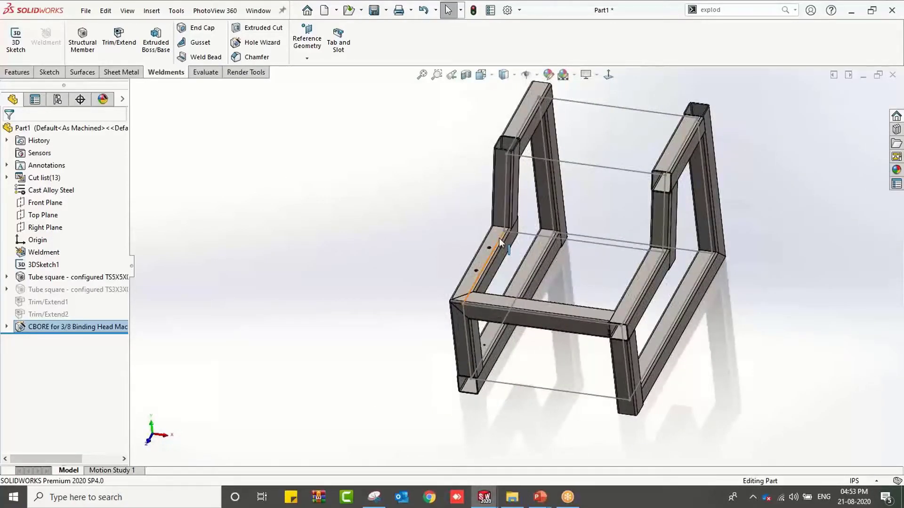
{"action": "key", "text": "alt+Tab"}
{"action": "key", "text": "alt+Tab"}
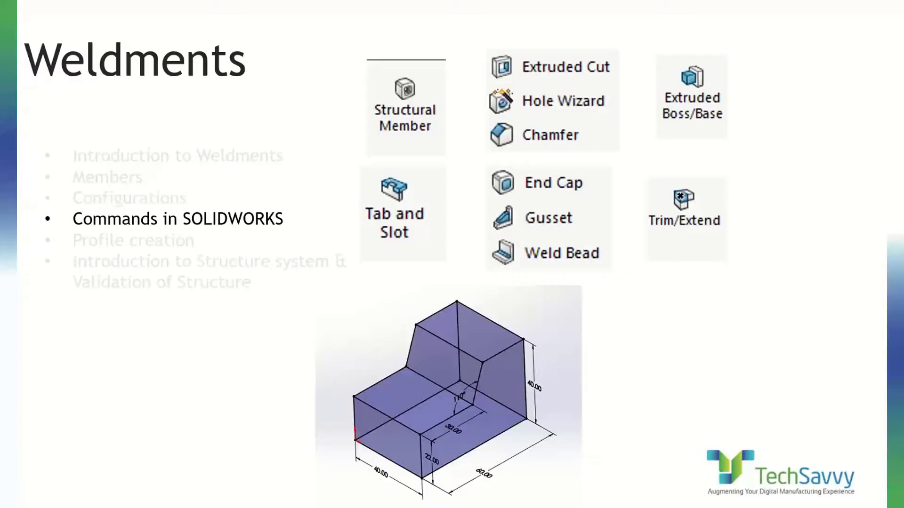
{"action": "key", "text": "Right"}
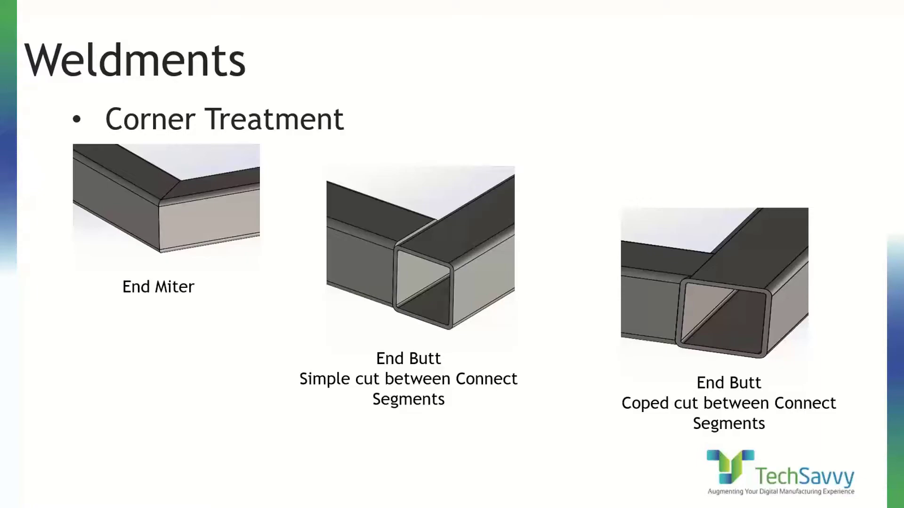
{"action": "key", "text": "Right"}
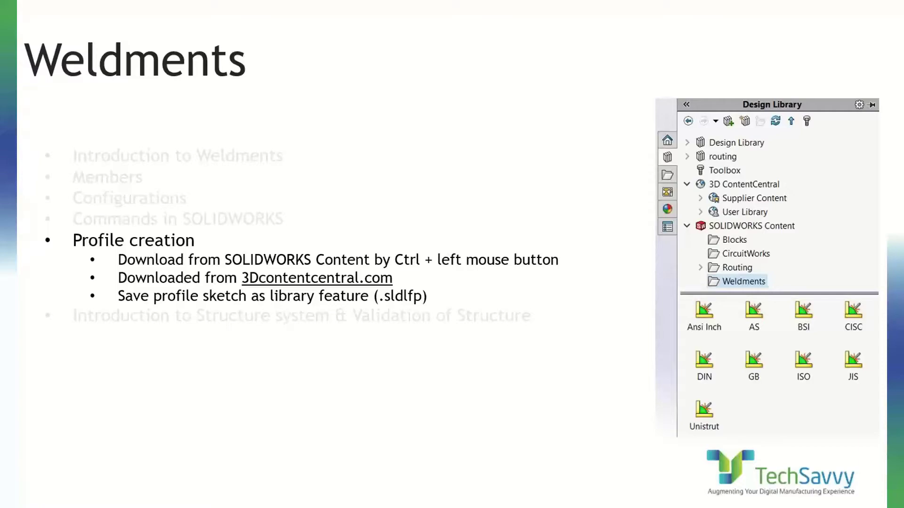
Switch back to SOLIDWORKS and show the Weldments folder of SOLIDWORKS Content in the Design Library.
{"action": "key", "text": "alt+Tab"}
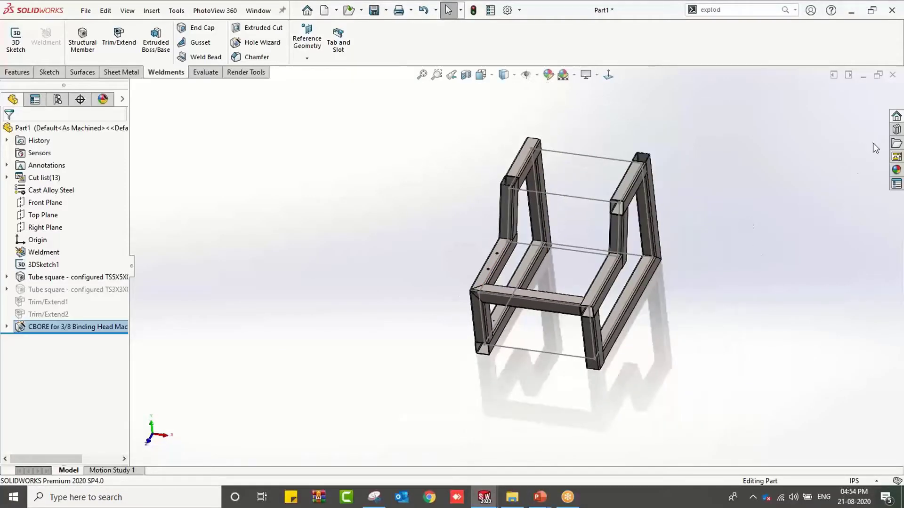
{"action": "left_click", "coordinate": [896, 131]}
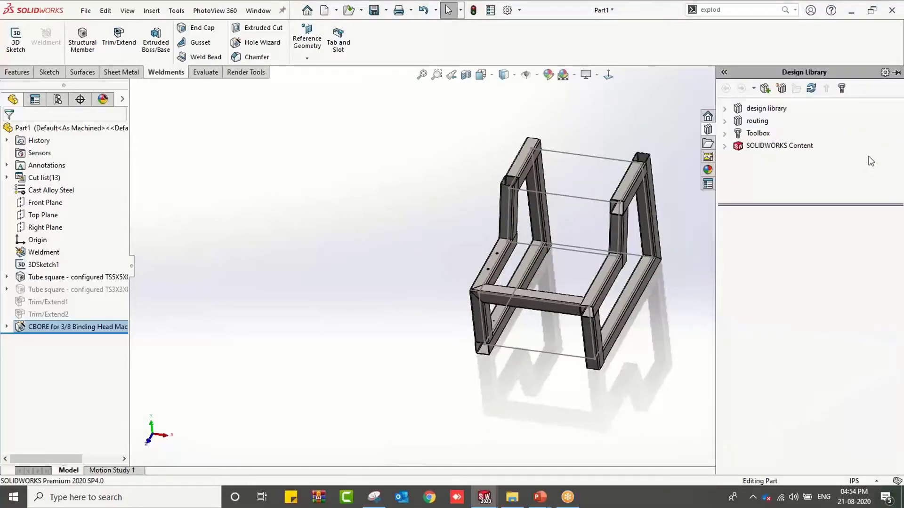
{"action": "left_click", "coordinate": [724, 146]}
{"action": "left_click", "coordinate": [772, 196]}
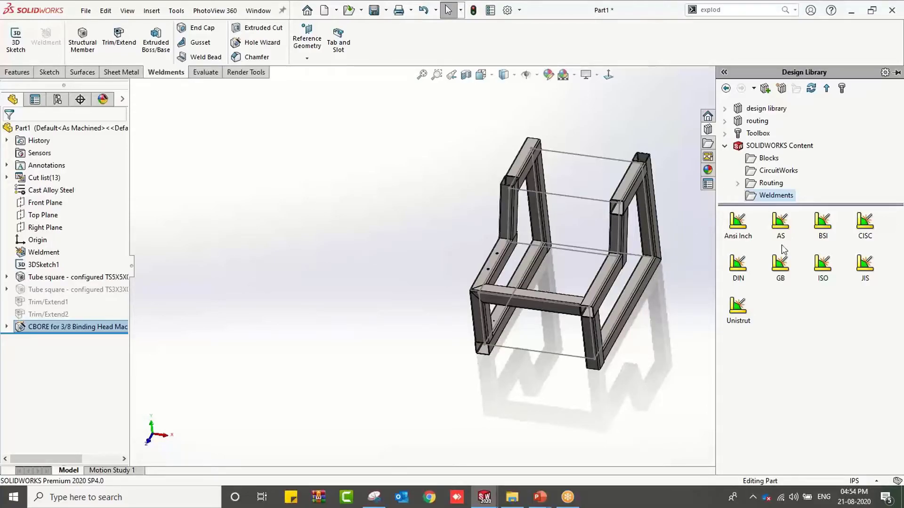
{"action": "left_click", "coordinate": [711, 284]}
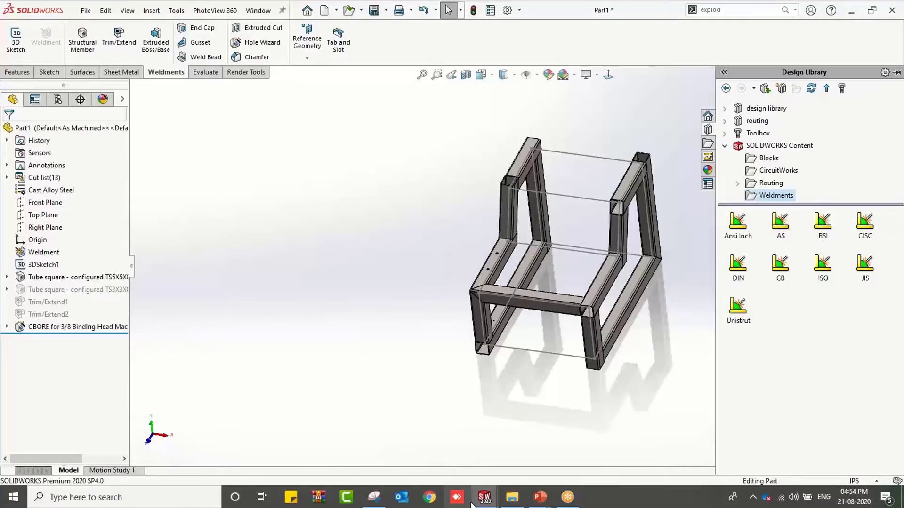
{"action": "key", "text": "alt+Tab"}
{"action": "key", "text": "Tab"}
{"action": "mouse_move", "coordinate": [476, 504]}
{"action": "key", "text": "Tab"}
{"action": "key", "text": "Tab"}
{"action": "key", "text": "Tab"}
{"action": "key", "text": "Tab"}
{"action": "key", "text": "Tab"}
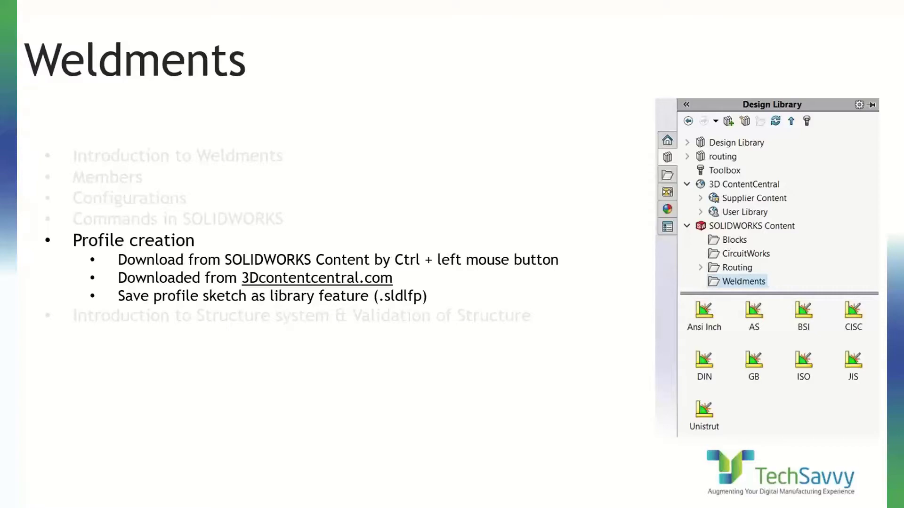
{"action": "key", "text": "alt+Tab"}
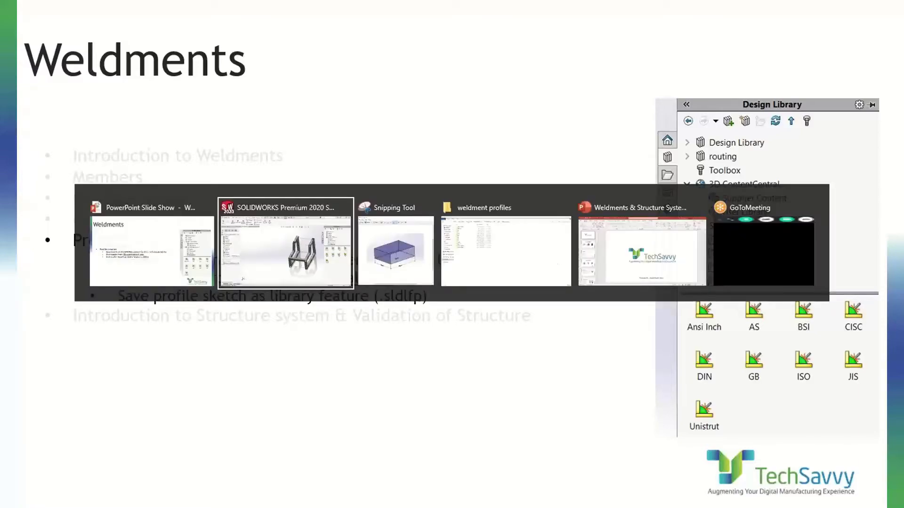
{"action": "key", "text": "alt+Tab"}
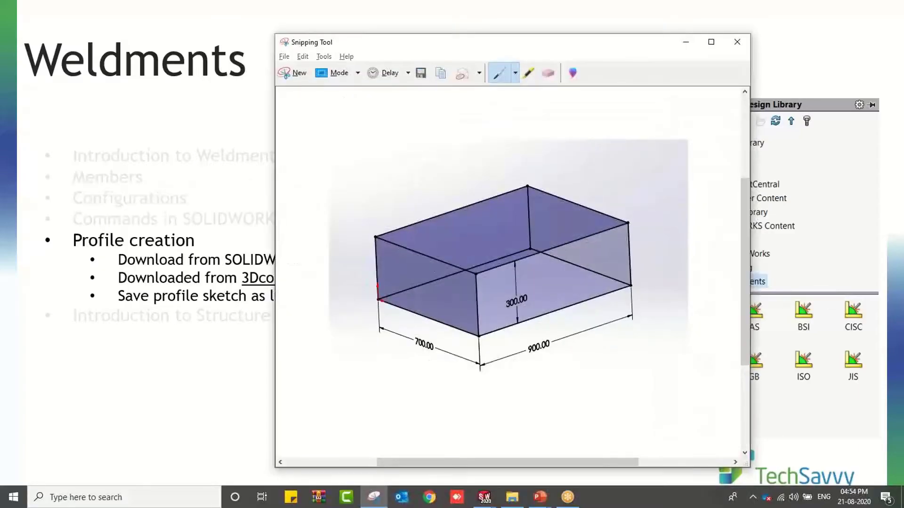
{"action": "key", "text": "alt+Tab"}
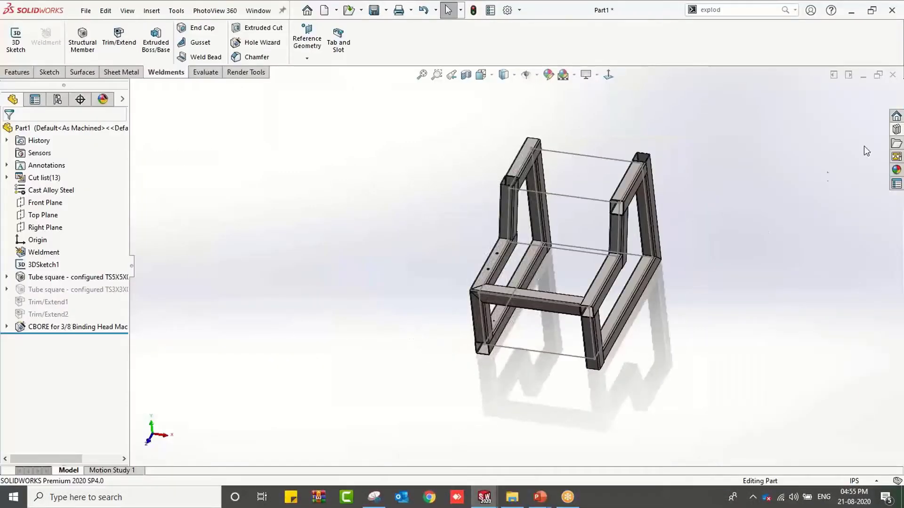
Minimize the open part windows and create a new part.
{"action": "left_click", "coordinate": [863, 74]}
{"action": "left_click", "coordinate": [808, 89]}
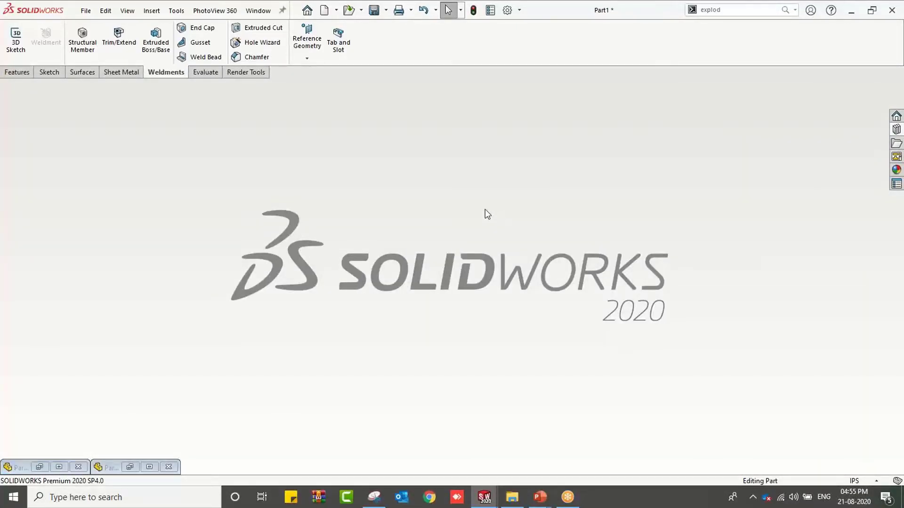
{"action": "left_click", "coordinate": [307, 10]}
{"action": "left_click", "coordinate": [267, 140]}
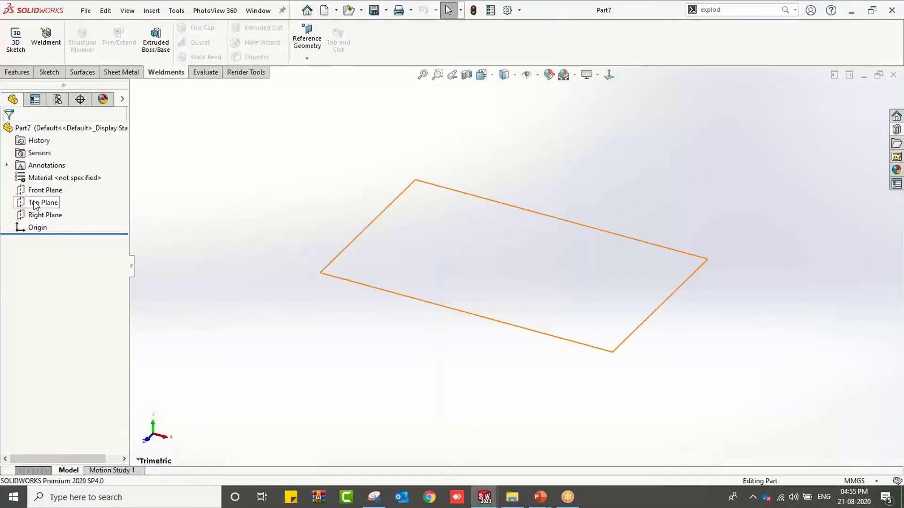
Start a sketch on the Top Plane and draw a 25 mm diameter circle centred on the origin.
{"action": "left_click", "coordinate": [24, 205]}
{"action": "left_click", "coordinate": [65, 185]}
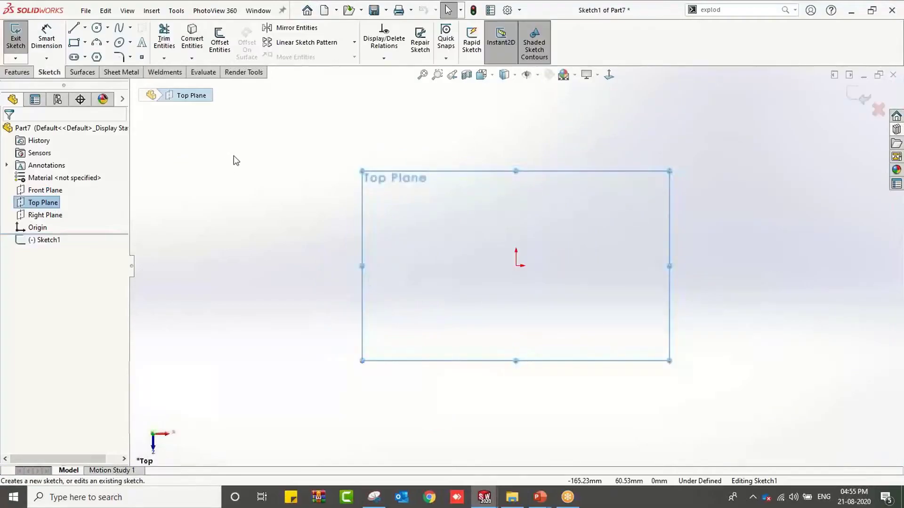
{"action": "left_click", "coordinate": [74, 42]}
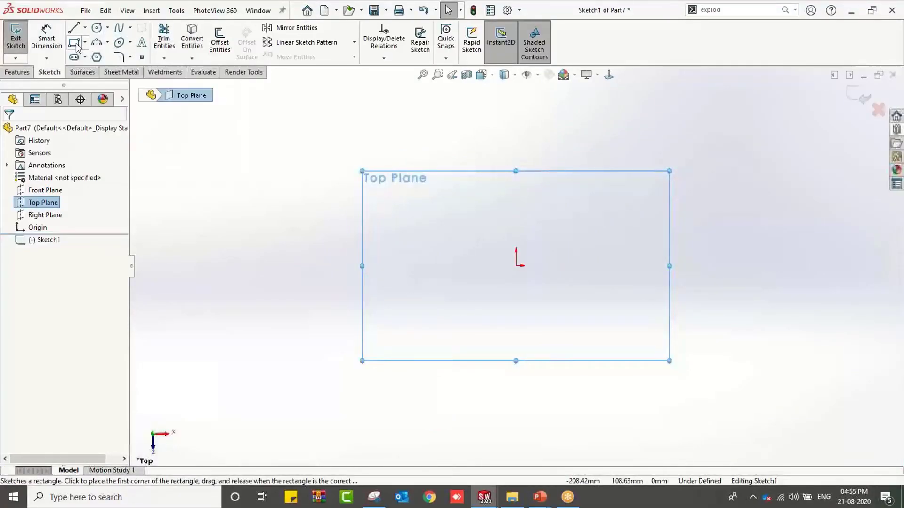
{"action": "left_click", "coordinate": [97, 27]}
{"action": "left_click", "coordinate": [517, 265]}
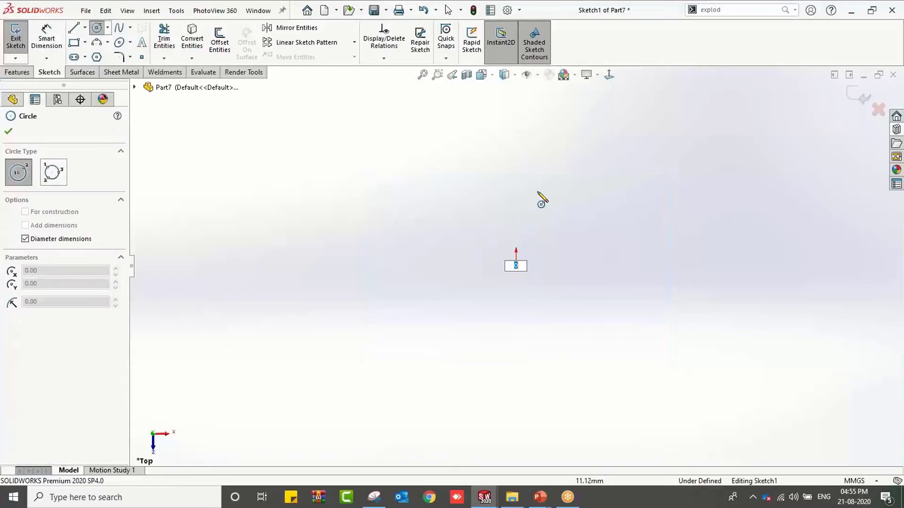
{"action": "type", "text": "25"}
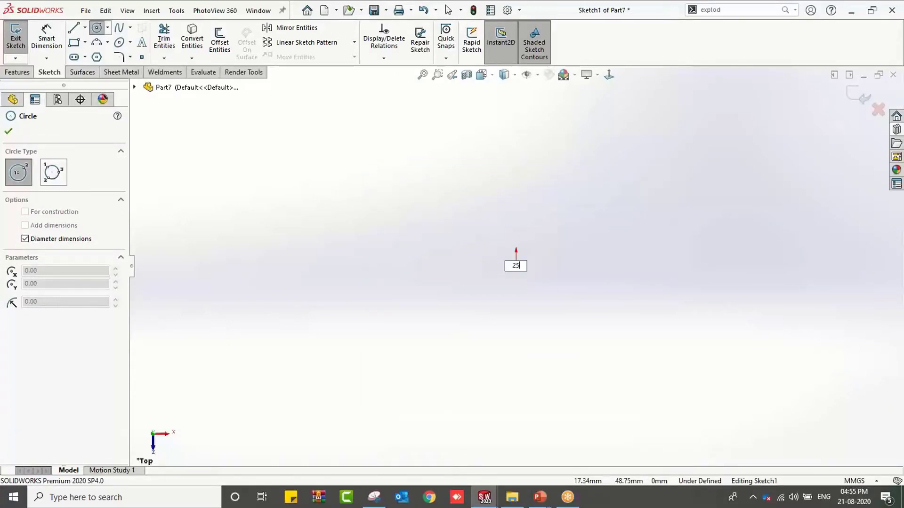
{"action": "key", "text": "Return"}
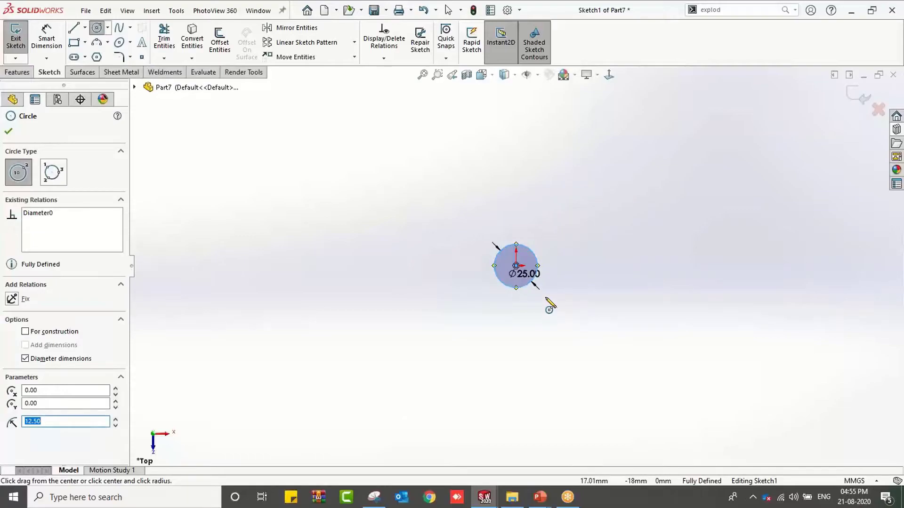
{"action": "scroll", "coordinate": [552, 282], "scroll_direction": "down", "scroll_amount": 6}
{"action": "key", "text": "Escape"}
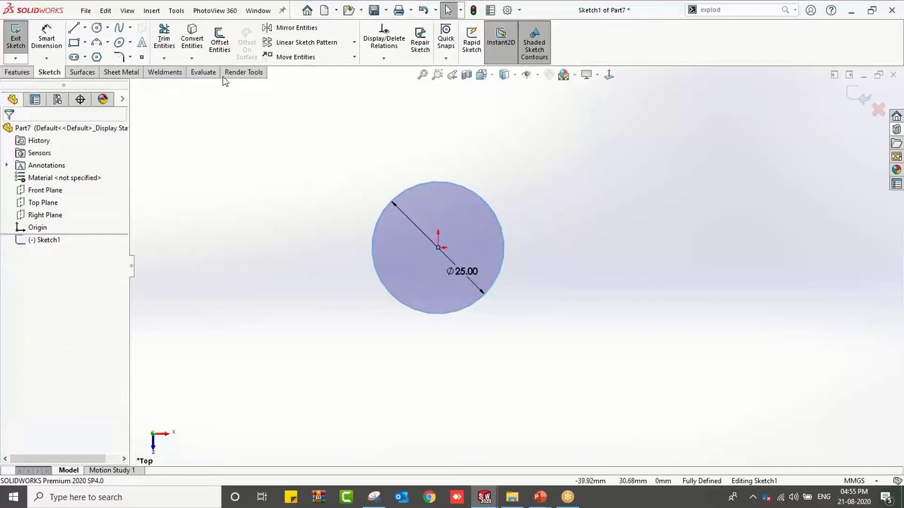
Offset the circle 2 mm inward to form the tube wall and exit the sketch.
{"action": "left_click", "coordinate": [219, 43]}
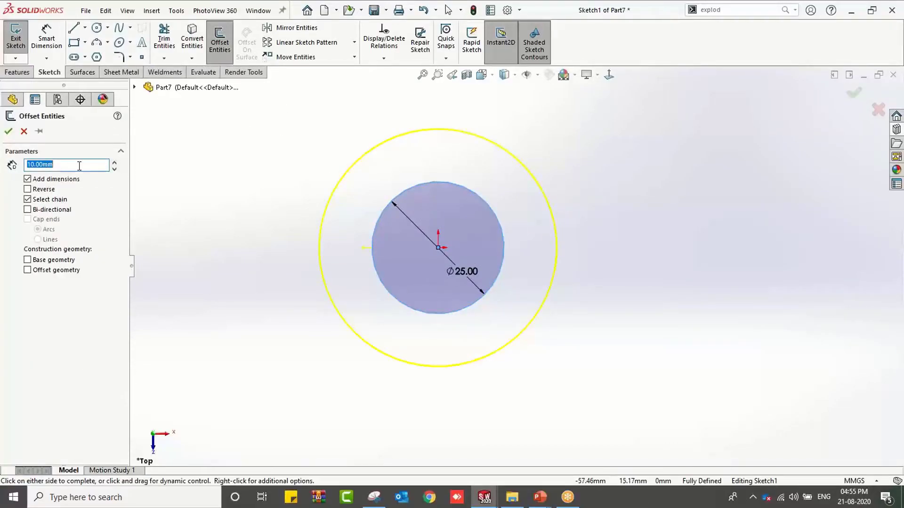
{"action": "type", "text": "2"}
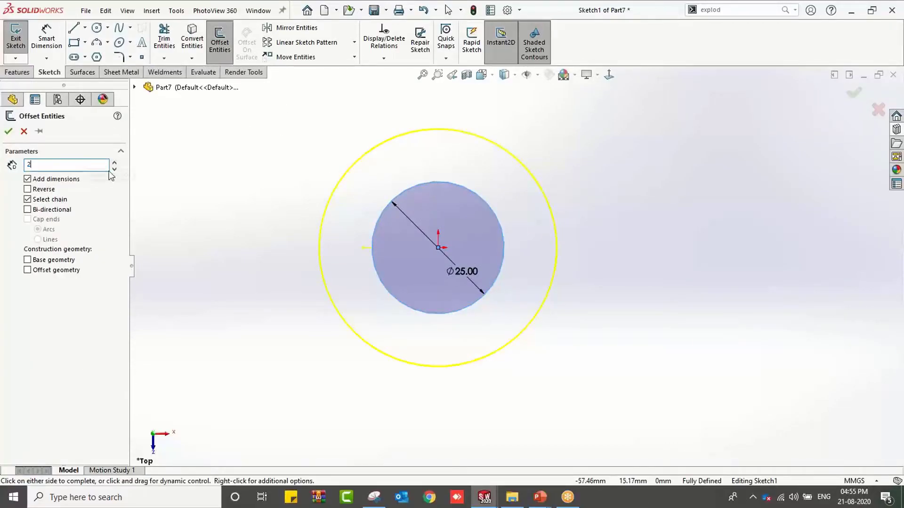
{"action": "left_click", "coordinate": [28, 189]}
{"action": "left_click", "coordinate": [9, 132]}
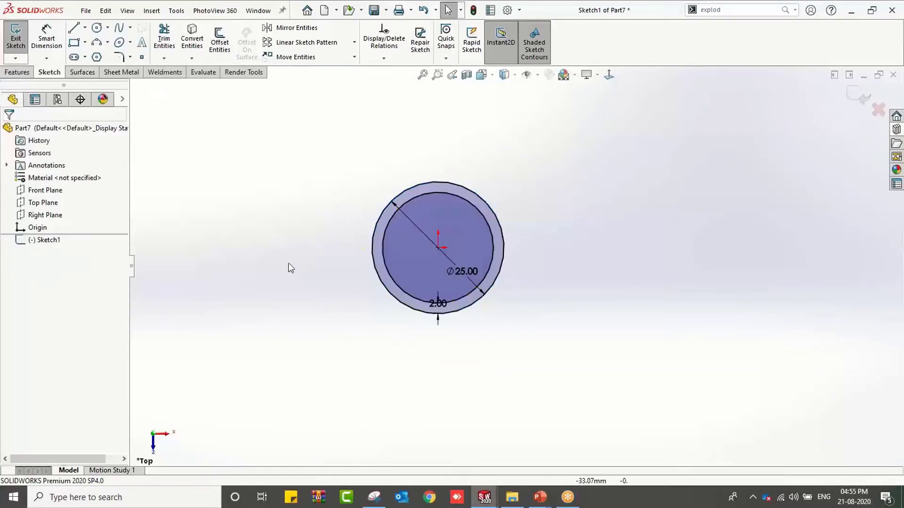
{"action": "middle_click_drag", "start_coordinate": [288, 266], "coordinate": [321, 363]}
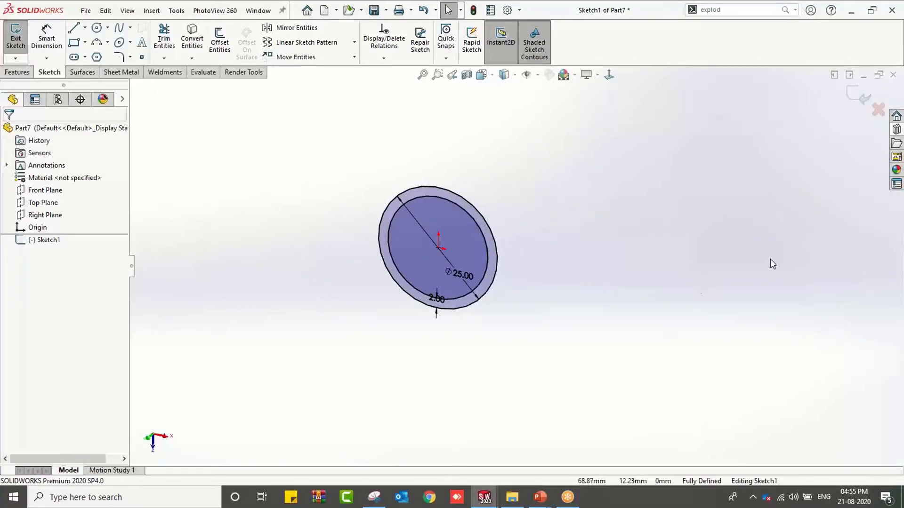
{"action": "left_click", "coordinate": [852, 103]}
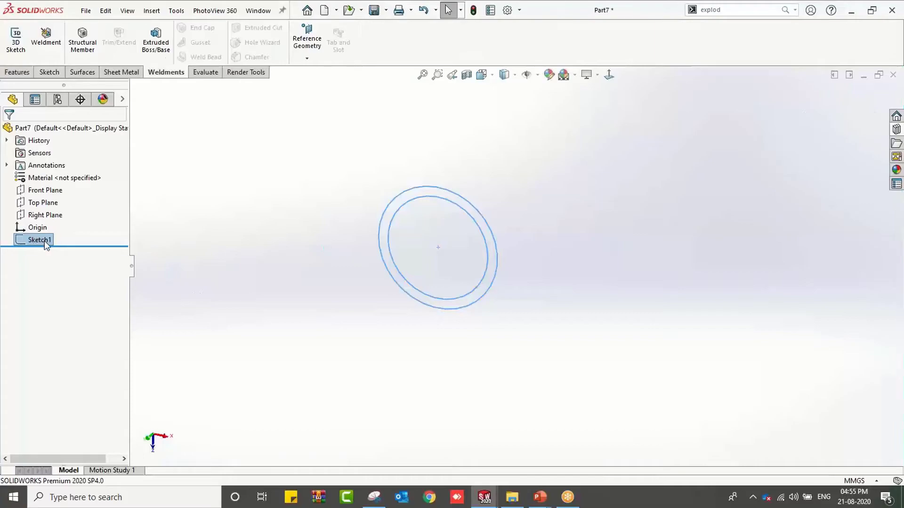
{"action": "mouse_move", "coordinate": [285, 254]}
{"action": "middle_mouse_down"}
{"action": "mouse_move", "coordinate": [306, 272]}
{"action": "mouse_move", "coordinate": [335, 254]}
{"action": "middle_mouse_up"}
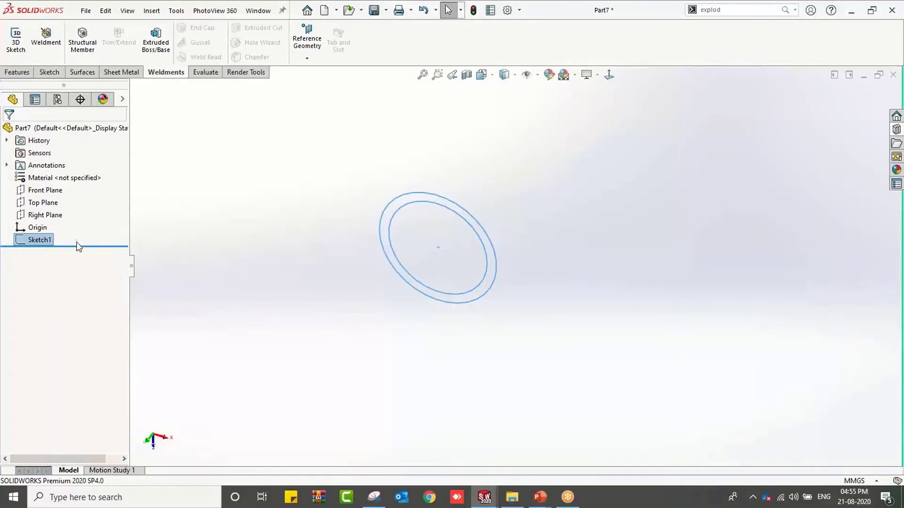
{"action": "left_click", "coordinate": [202, 259]}
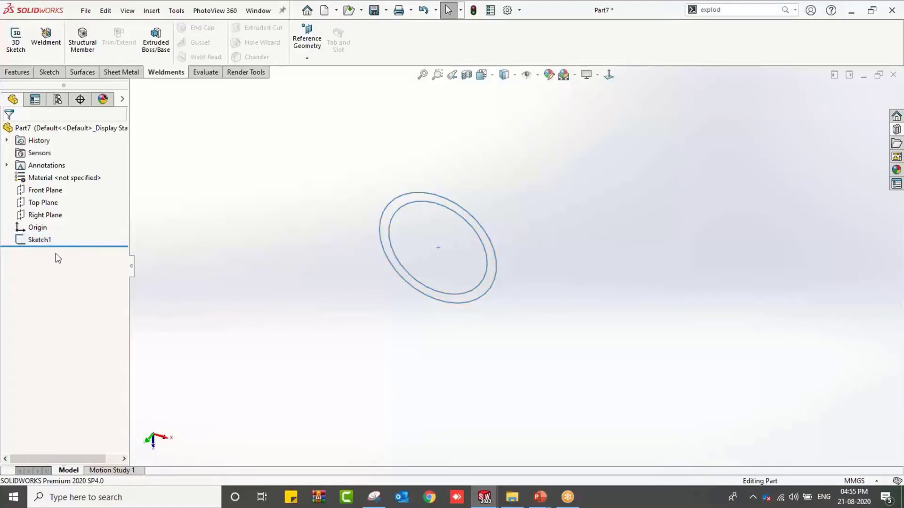
Select the profile sketch and start saving the part under a new file with the type Lib Feat Part (*.sldlfp).
{"action": "left_click", "coordinate": [28, 239]}
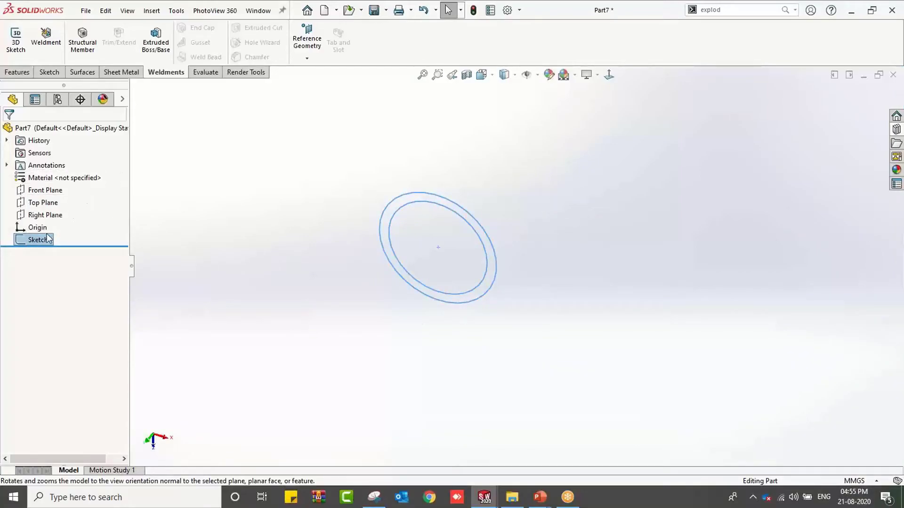
{"action": "left_click", "coordinate": [89, 13]}
{"action": "left_click", "coordinate": [126, 150]}
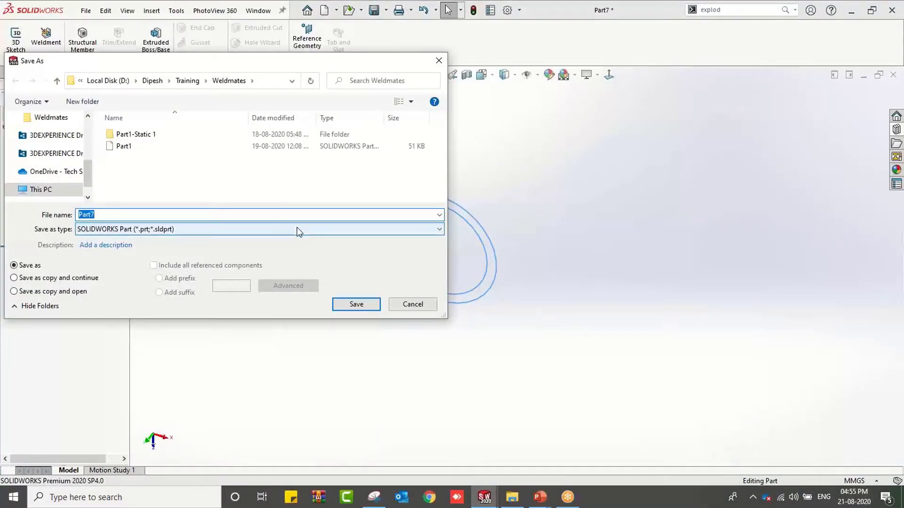
{"action": "left_click", "coordinate": [296, 231]}
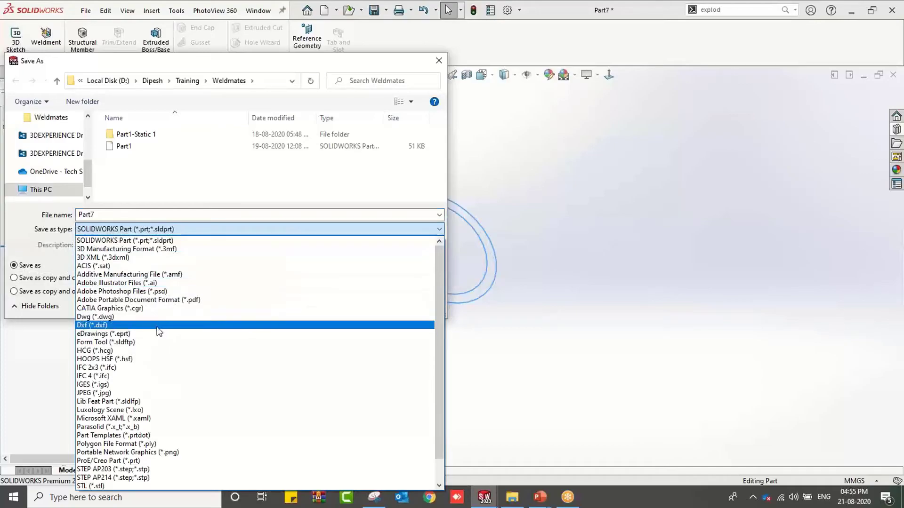
{"action": "left_click", "coordinate": [143, 401]}
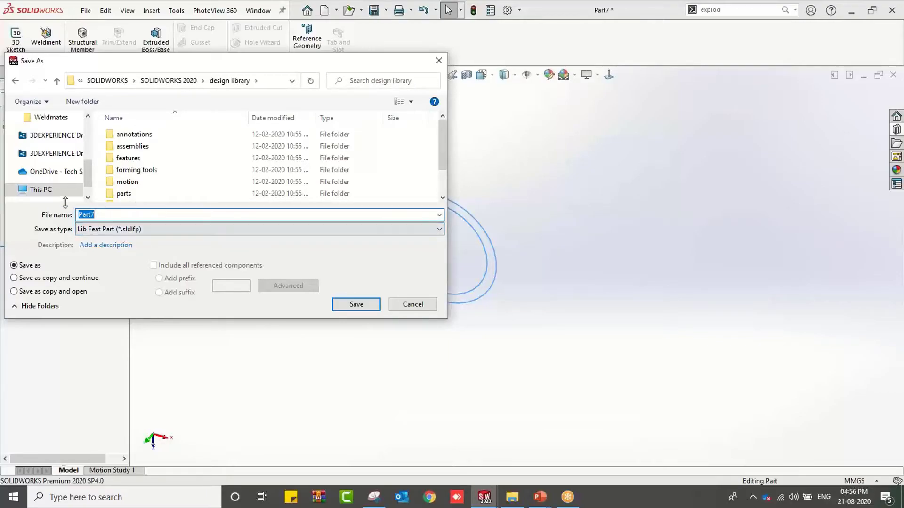
Browse the save location to the Profile folder inside Training > Mastering Series on Local Disk (D:).
{"action": "left_click", "coordinate": [58, 190]}
{"action": "scroll", "coordinate": [291, 174], "scroll_direction": "down", "scroll_amount": 5}
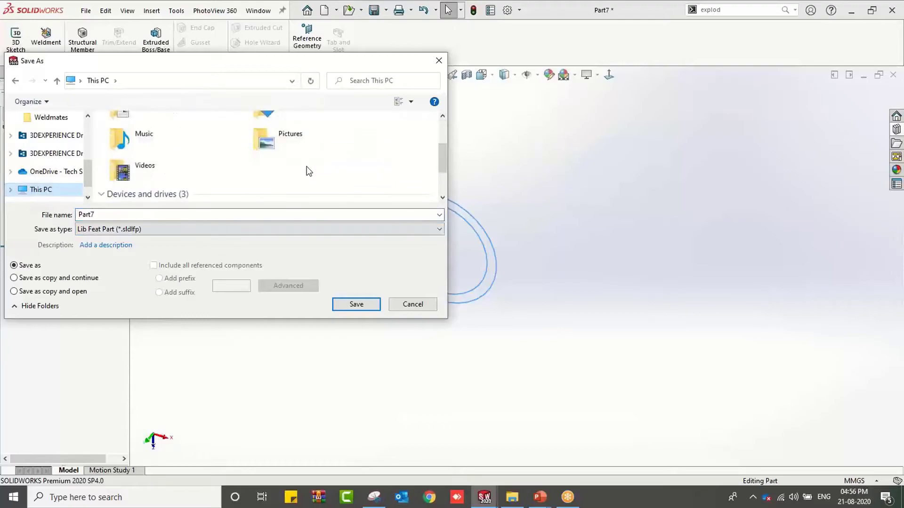
{"action": "left_click", "coordinate": [313, 161]}
{"action": "double_click", "coordinate": [312, 160]}
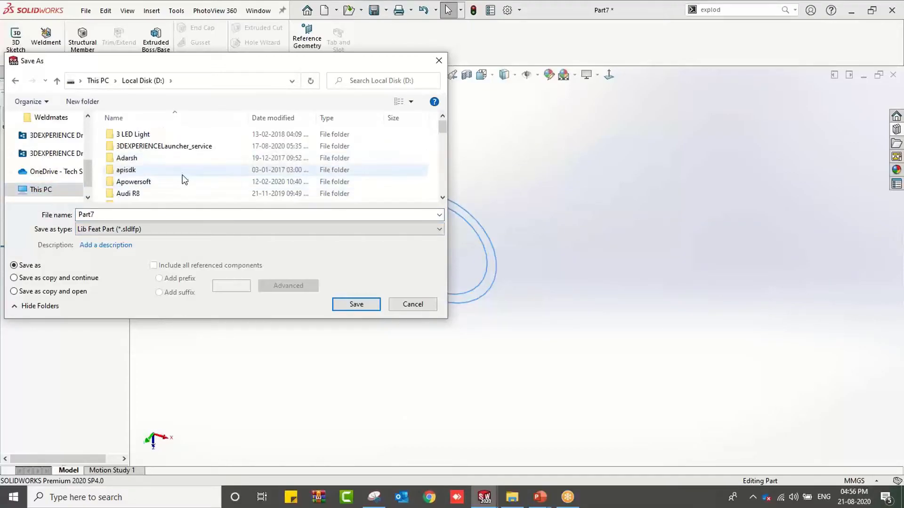
{"action": "scroll", "coordinate": [183, 175], "scroll_direction": "down", "scroll_amount": 2}
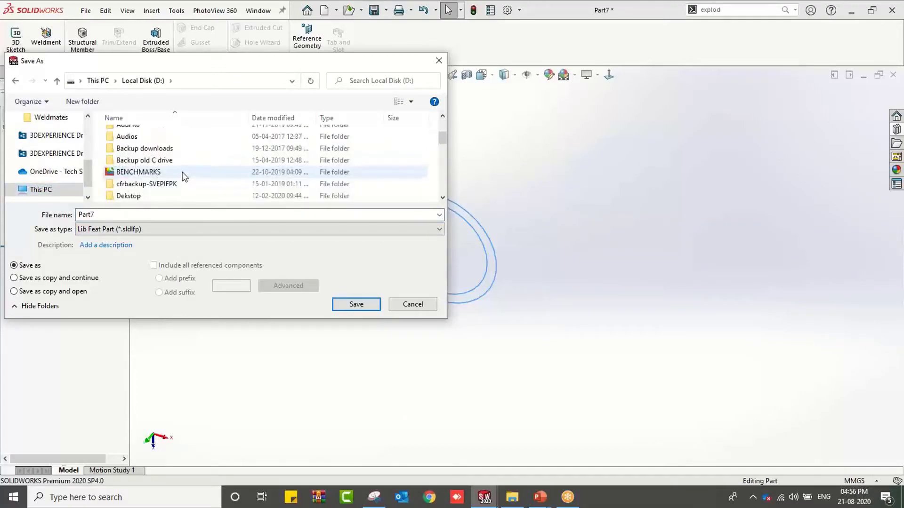
{"action": "scroll", "coordinate": [186, 193], "scroll_direction": "down", "scroll_amount": 1}
{"action": "double_click", "coordinate": [188, 196]}
{"action": "scroll", "coordinate": [184, 181], "scroll_direction": "down", "scroll_amount": 2}
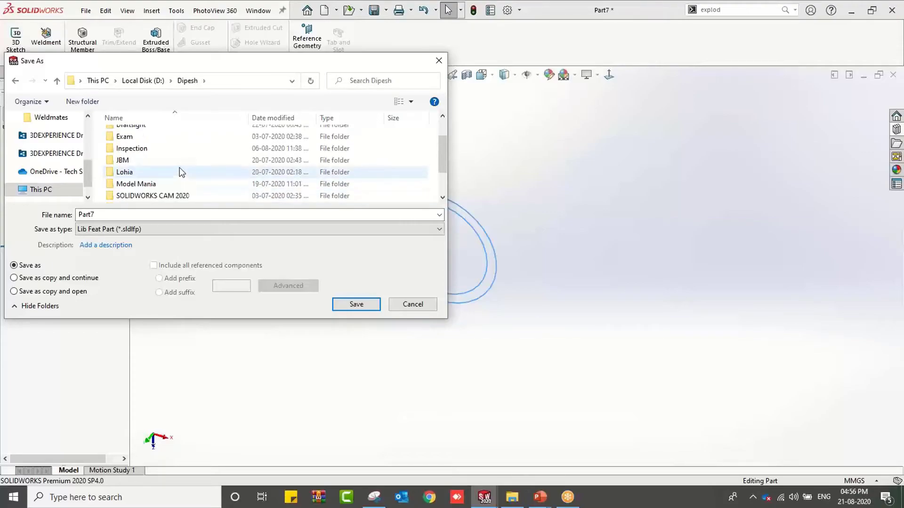
{"action": "double_click", "coordinate": [177, 184]}
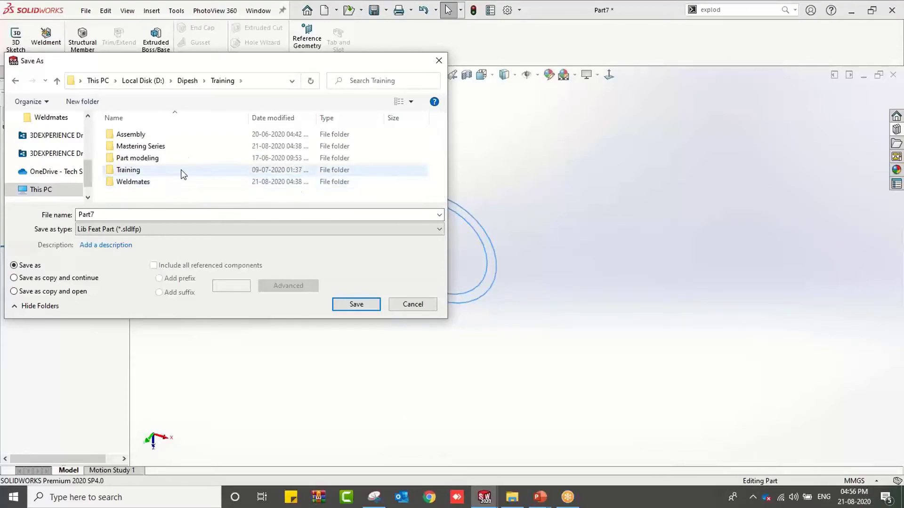
{"action": "double_click", "coordinate": [166, 146]}
{"action": "double_click", "coordinate": [148, 146]}
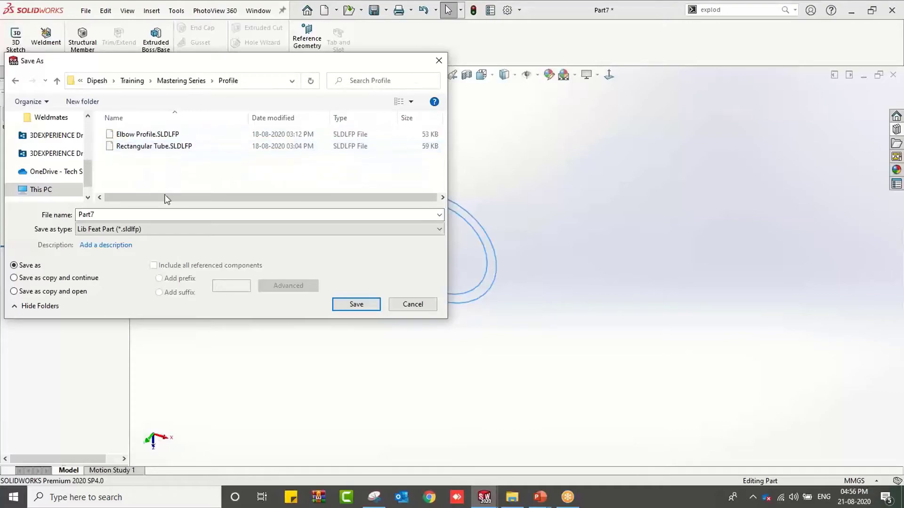
Name the library feature part "Circle profile" and save it in the Profile folder.
{"action": "left_click", "coordinate": [136, 214]}
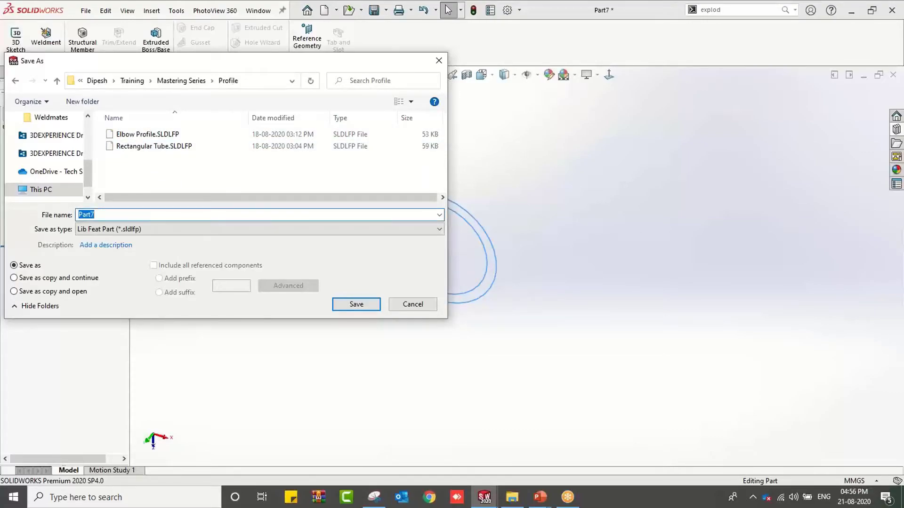
{"action": "type", "text": "C"}
{"action": "type", "text": "ircleprog"}
{"action": "type", "text": "ile"}
{"action": "left_click", "coordinate": [96, 214]}
{"action": "left_click", "coordinate": [339, 305]}
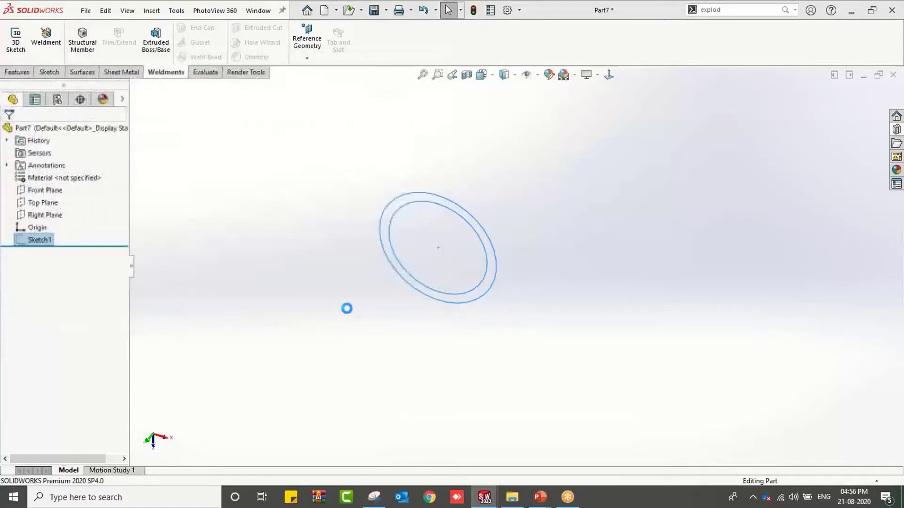
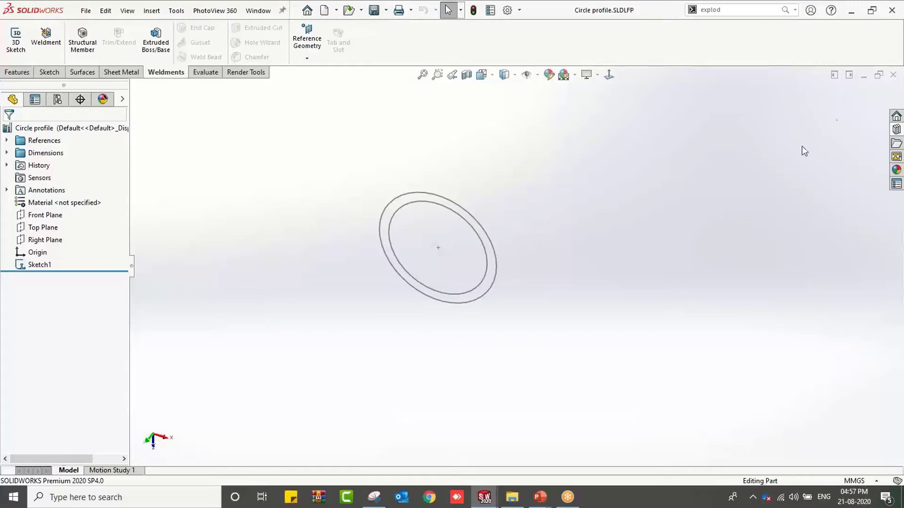
Switch to File Explorer and open a second window alongside the weldment profiles folder.
{"action": "mouse_move", "coordinate": [515, 503]}
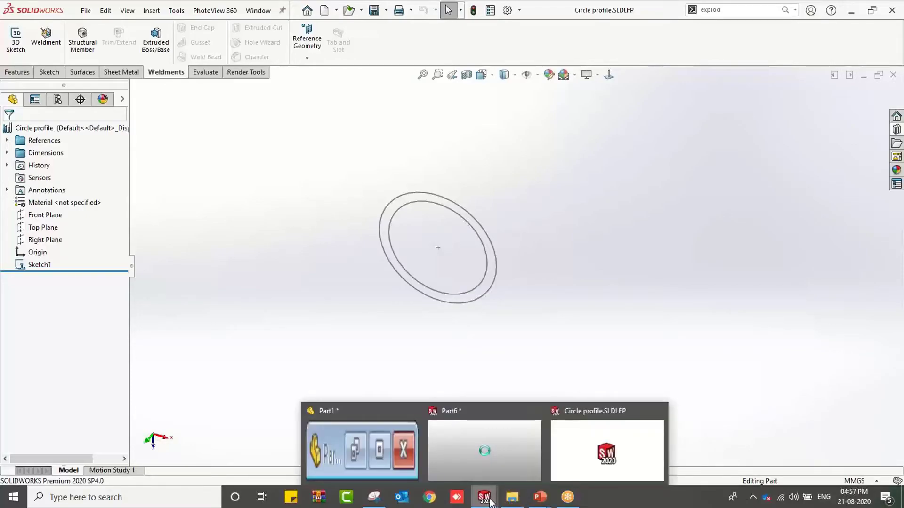
{"action": "left_click", "coordinate": [517, 497]}
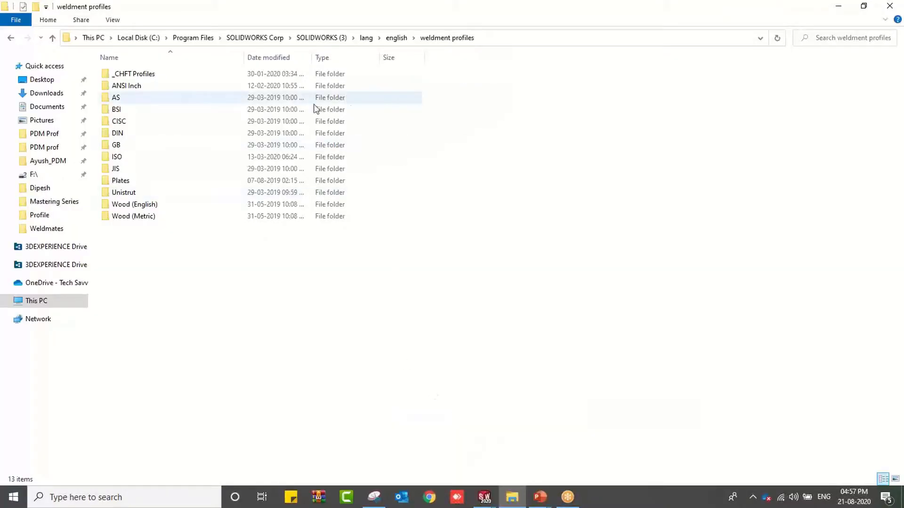
{"action": "right_click", "coordinate": [513, 492]}
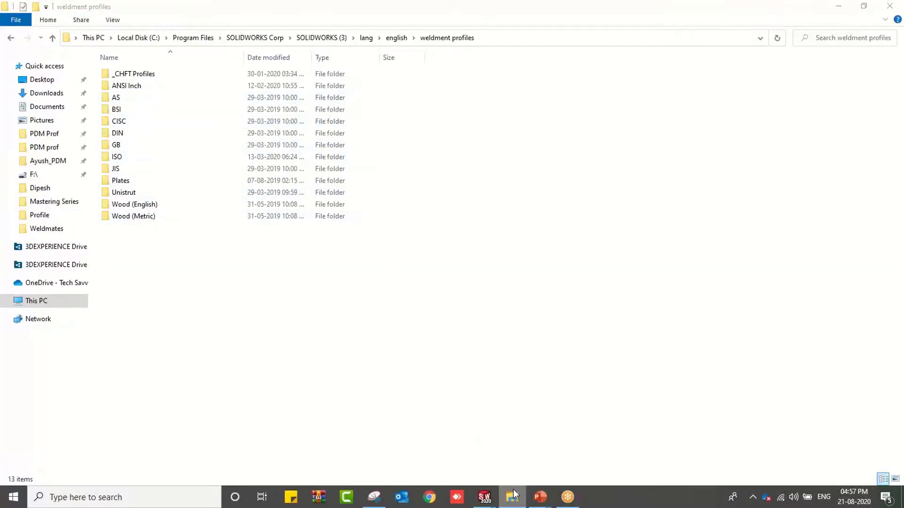
{"action": "left_click", "coordinate": [490, 437]}
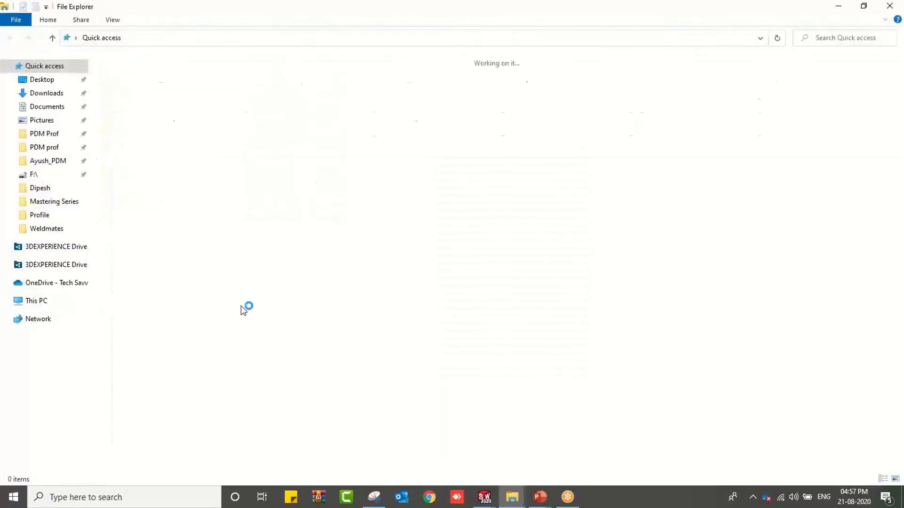
Browse Local Disk (D:) to the Training > Mastering Series > Profile folder and select Circle profile.SLDLFP.
{"action": "left_click", "coordinate": [67, 299]}
{"action": "double_click", "coordinate": [361, 172]}
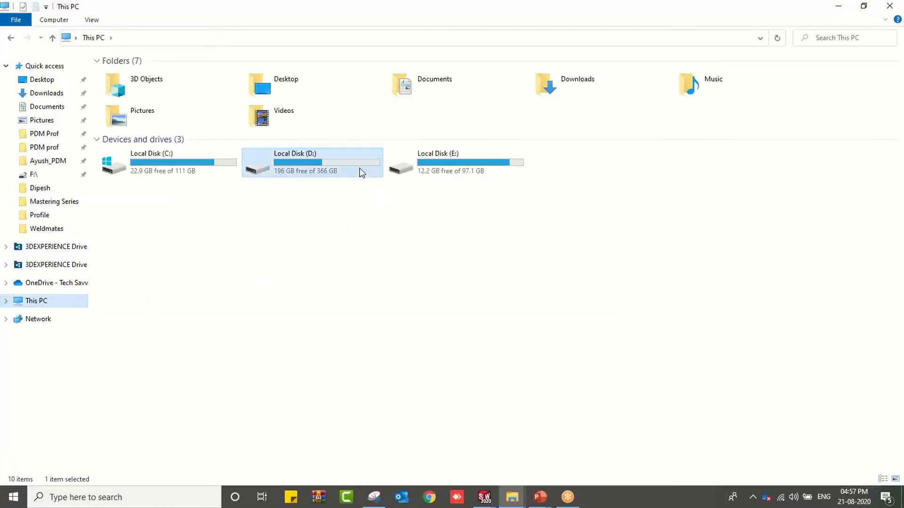
{"action": "double_click", "coordinate": [166, 247]}
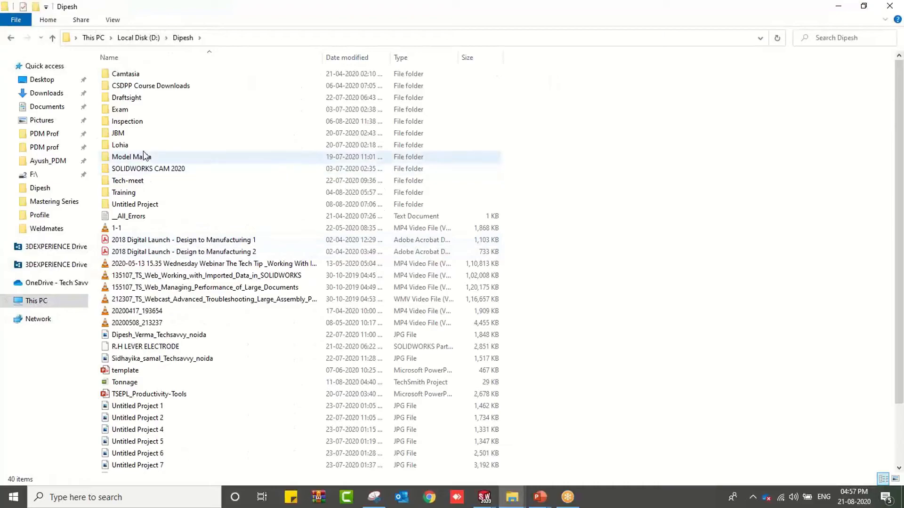
{"action": "left_click", "coordinate": [147, 189]}
{"action": "key", "text": "Return"}
{"action": "double_click", "coordinate": [157, 85]}
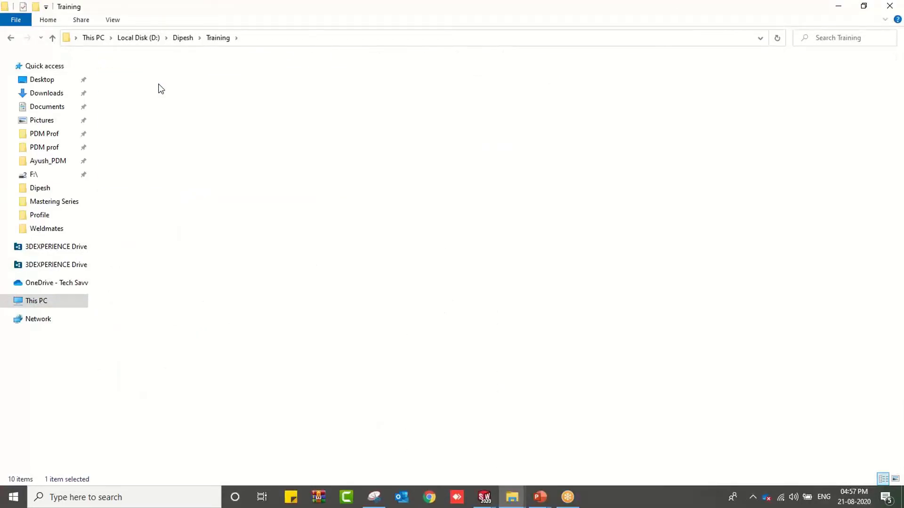
{"action": "double_click", "coordinate": [154, 85]}
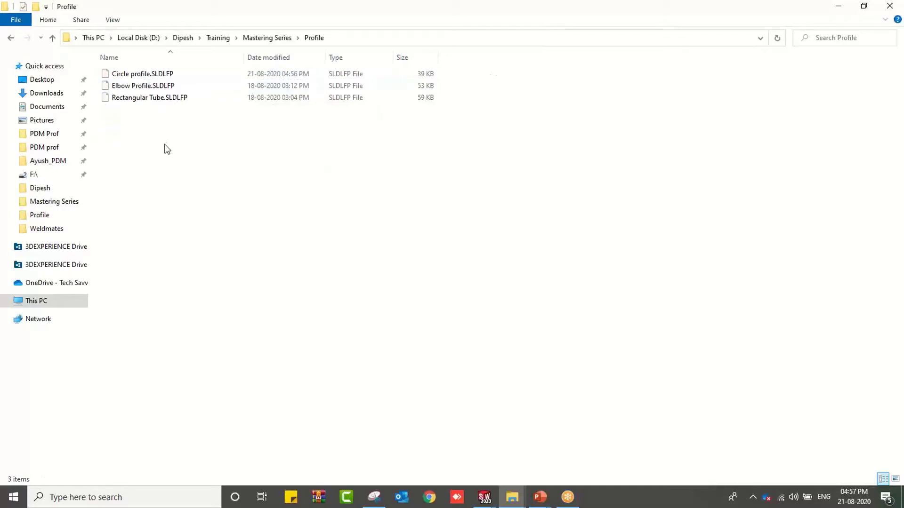
{"action": "left_click", "coordinate": [143, 75]}
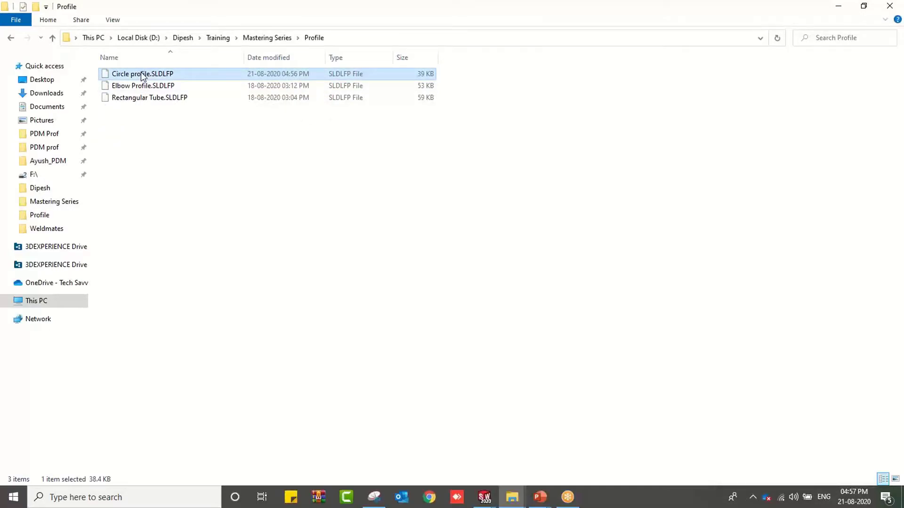
Return to the weldment profiles folder and create a new folder named "Mastering" there, granting the administrator permission.
{"action": "left_click", "coordinate": [512, 496]}
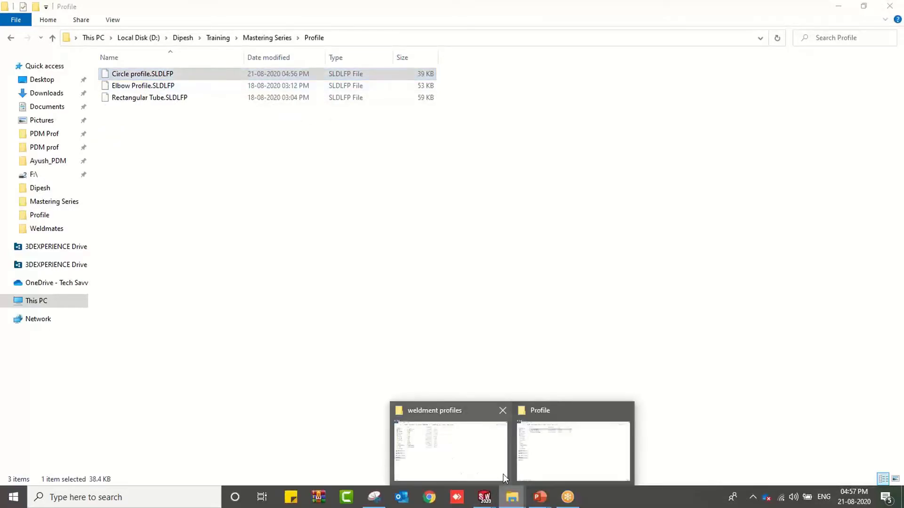
{"action": "left_click", "coordinate": [484, 466]}
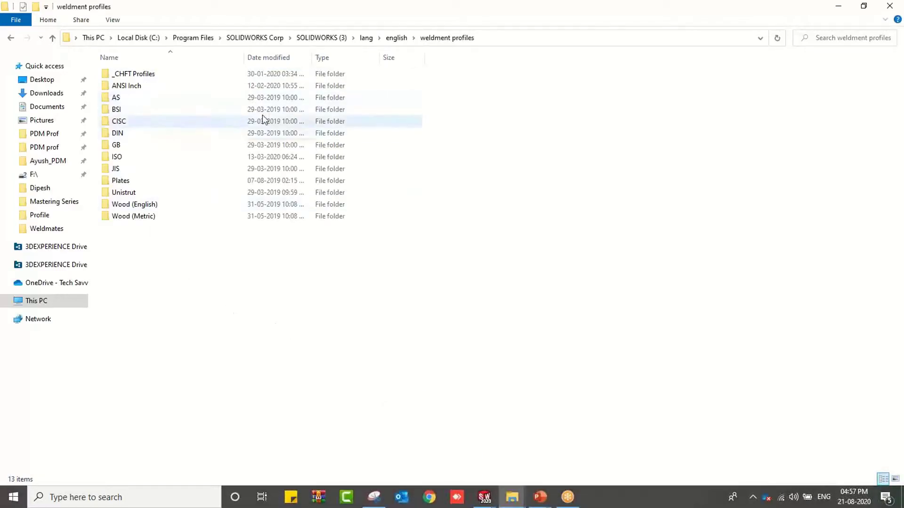
{"action": "key", "text": "ctrl+v"}
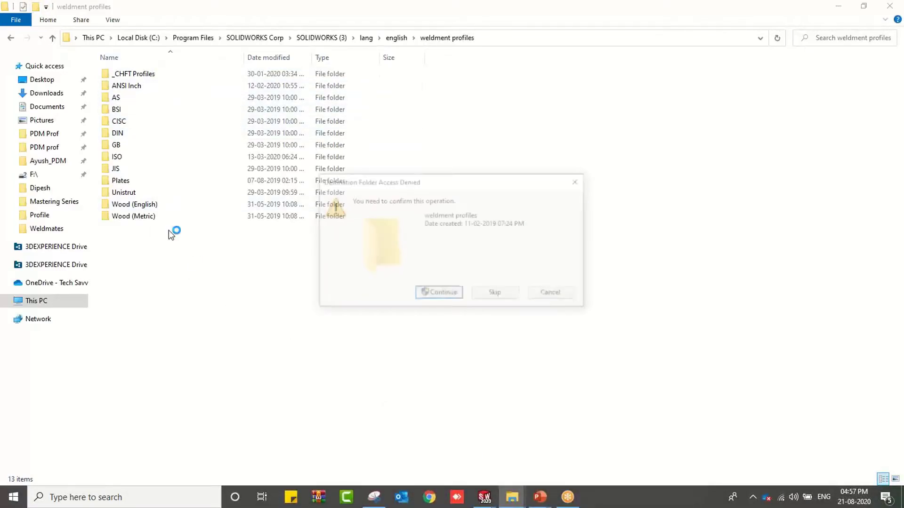
{"action": "left_click", "coordinate": [439, 294]}
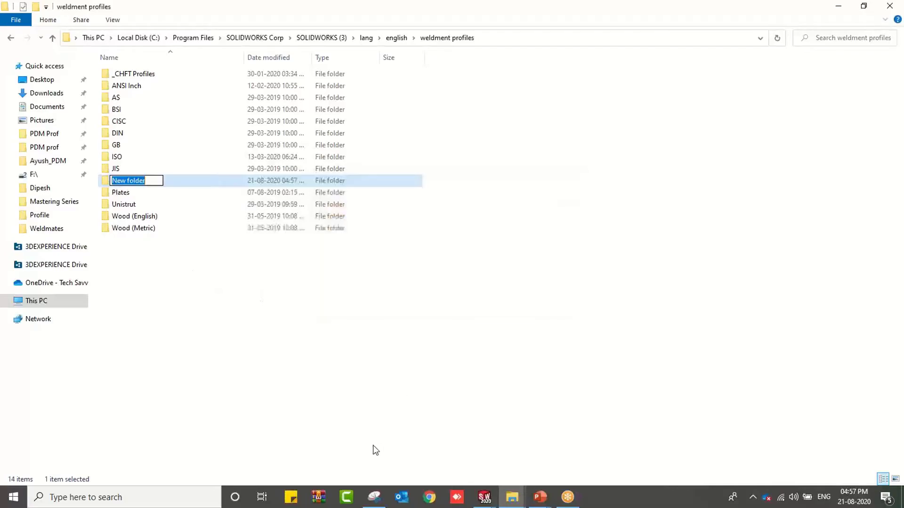
{"action": "type", "text": "Mast"}
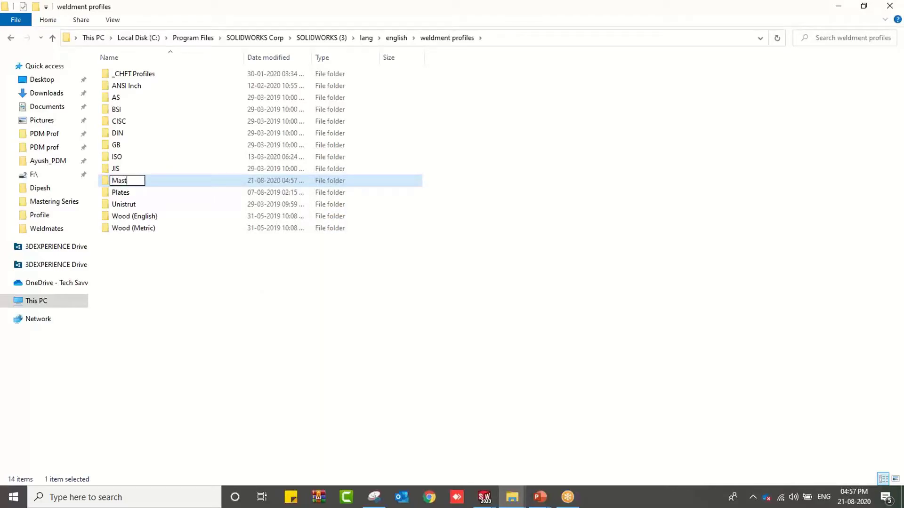
{"action": "type", "text": "ering"}
{"action": "left_click", "coordinate": [151, 208]}
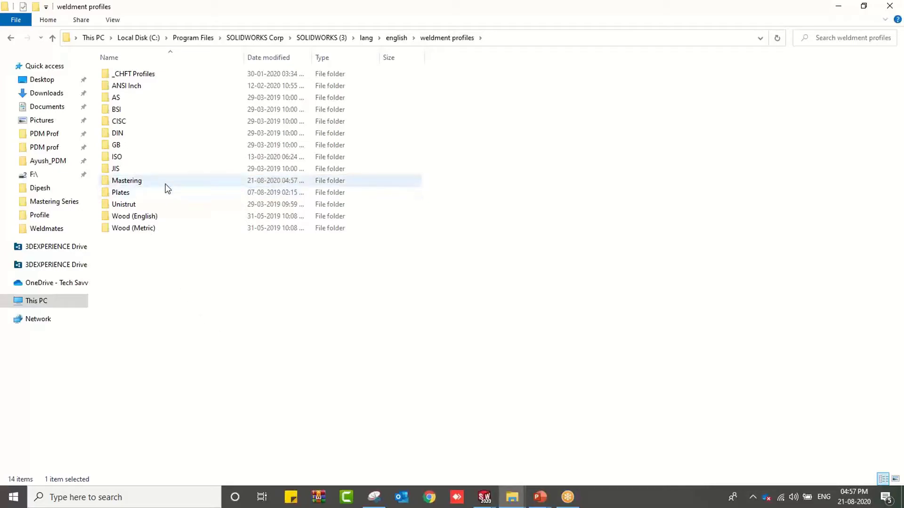
Create a folder named Type inside the Mastering weldment profiles folder, granting the requested administrator permission.
{"action": "double_click", "coordinate": [168, 185]}
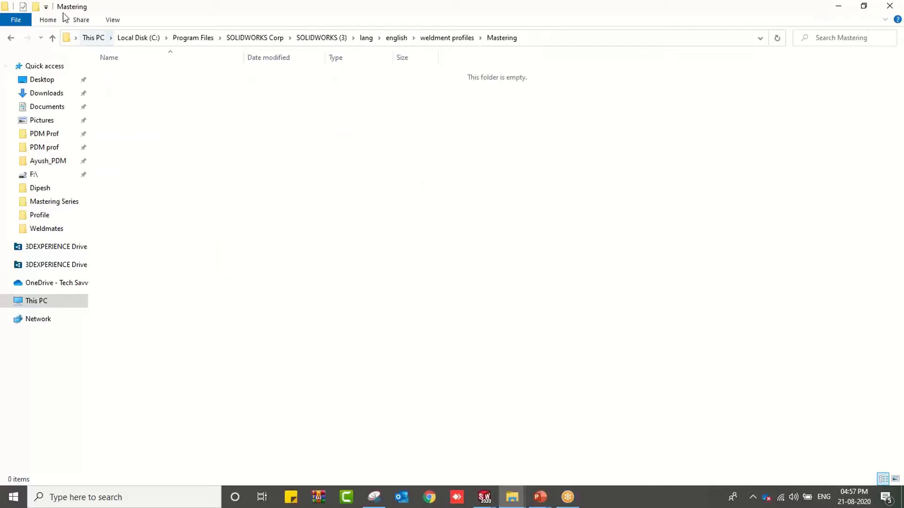
{"action": "left_click", "coordinate": [35, 6]}
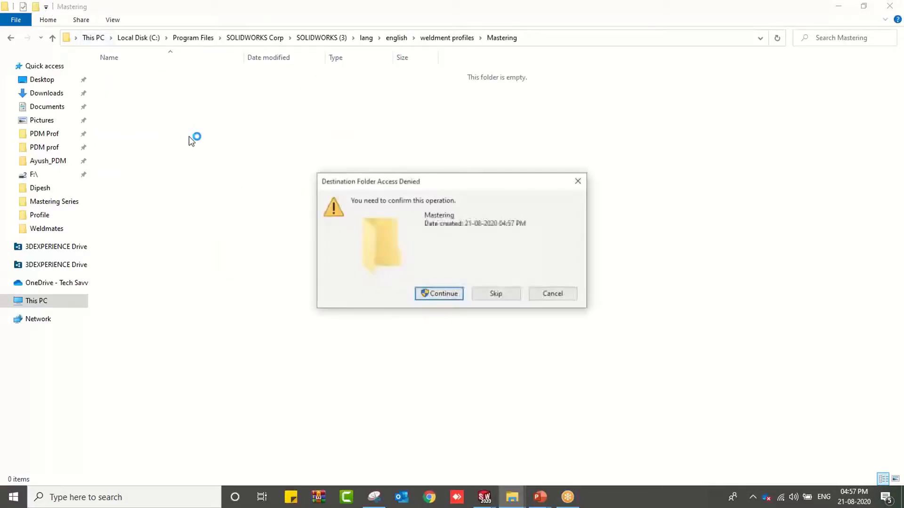
{"action": "left_click", "coordinate": [425, 294]}
{"action": "type", "text": "Type"}
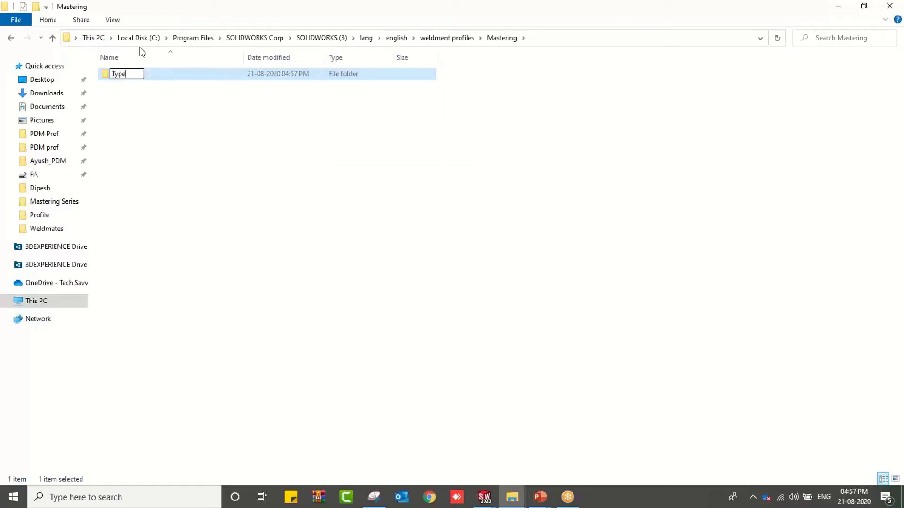
{"action": "left_click", "coordinate": [176, 92]}
Paste the copied Circle profile.SLDLFP file into the new Type folder, granting administrator permission.
{"action": "double_click", "coordinate": [176, 79]}
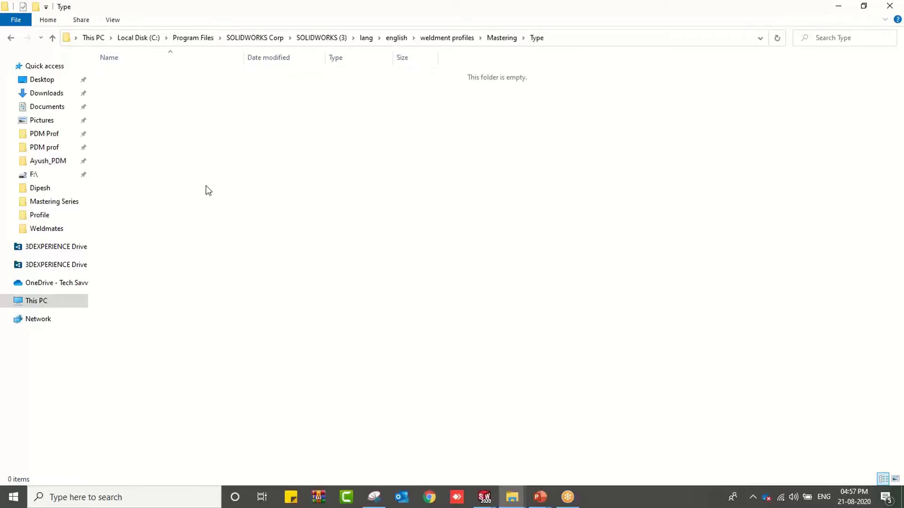
{"action": "key", "text": "ctrl+v"}
{"action": "left_click", "coordinate": [407, 176]}
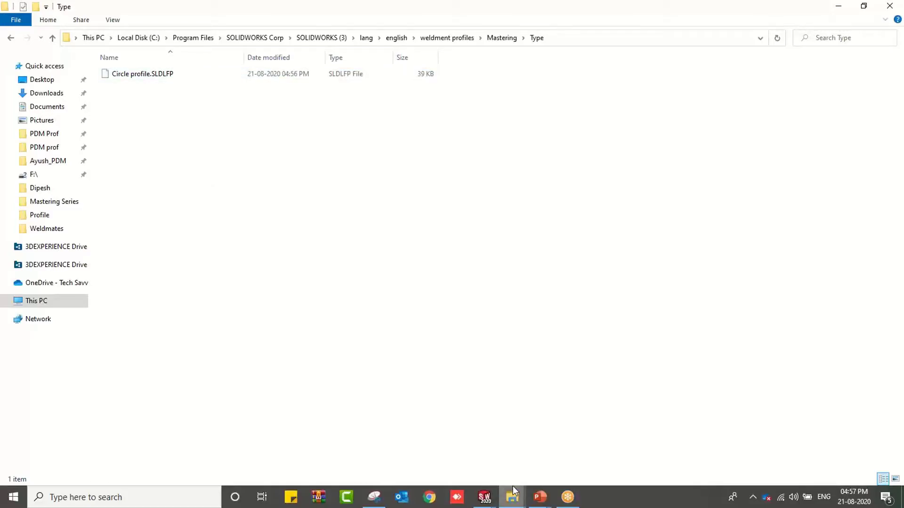
Switch to the PowerPoint slide show and advance to the slide on the weldment profile folder structure: Standard, Type and Size.
{"action": "key", "text": "alt+Tab"}
{"action": "key", "text": "alt+Tab"}
{"action": "key", "text": "alt+Tab"}
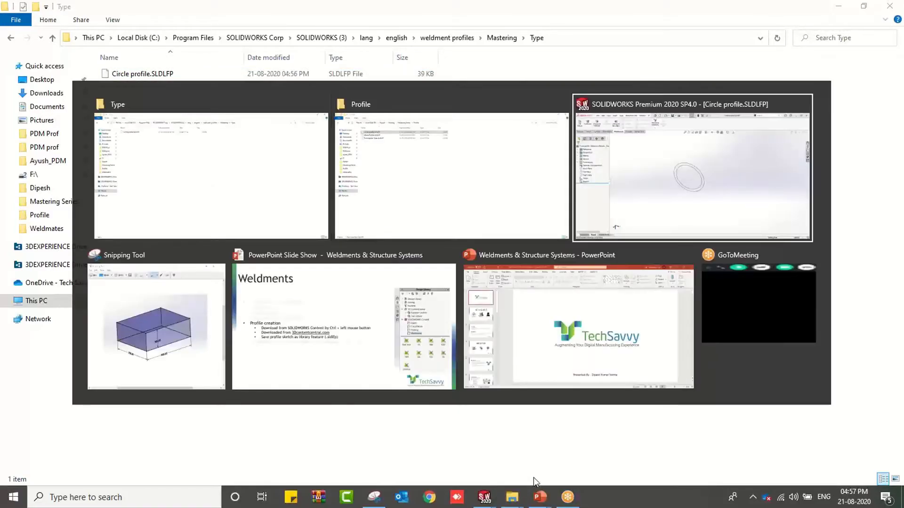
{"action": "key", "text": "alt+Tab"}
{"action": "key", "text": "Right"}
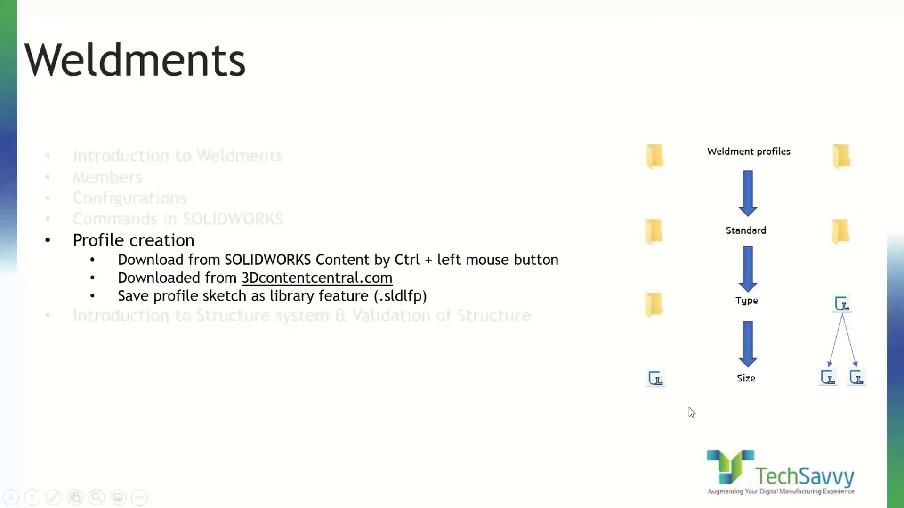
Switch back to SOLIDWORKS, minimize the Circle profile document and bring up the Part1 chair-shaped frame.
{"action": "key", "text": "alt+Tab"}
{"action": "key", "text": "alt+Tab"}
{"action": "key", "text": "alt+Tab"}
{"action": "key", "text": "alt+Tab"}
{"action": "key", "text": "alt+Tab"}
{"action": "key", "text": "alt+Tab"}
{"action": "key", "text": "alt+Tab"}
{"action": "key", "text": "alt+Tab"}
{"action": "key", "text": "alt+Tab"}
{"action": "key", "text": "alt+Tab"}
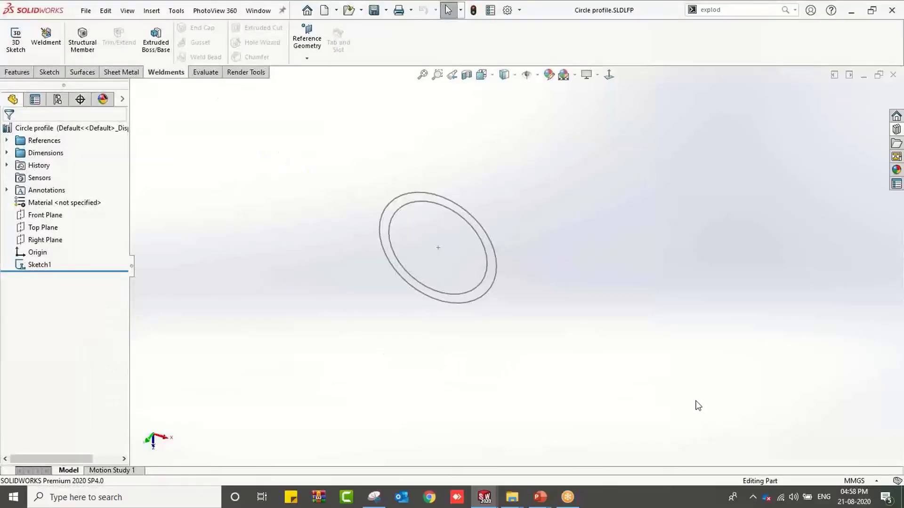
{"action": "left_click", "coordinate": [864, 77]}
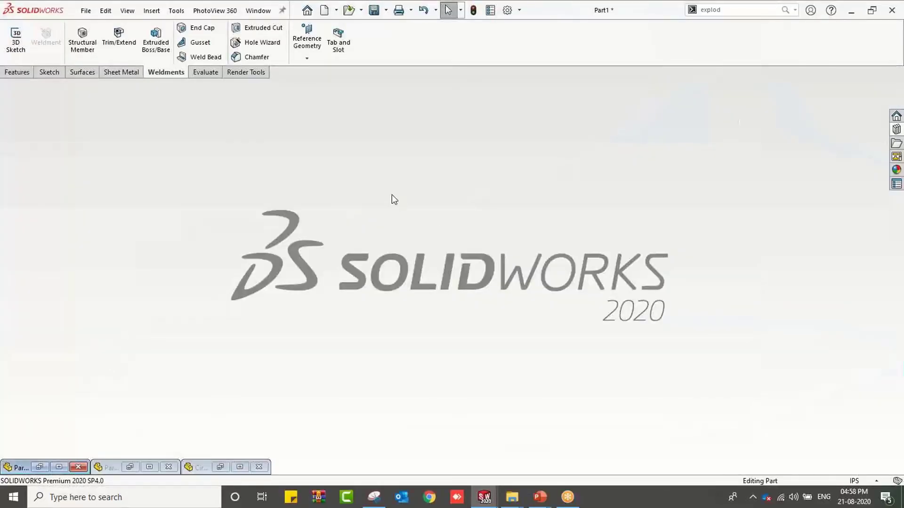
{"action": "key", "text": "Escape"}
{"action": "left_click", "coordinate": [59, 466]}
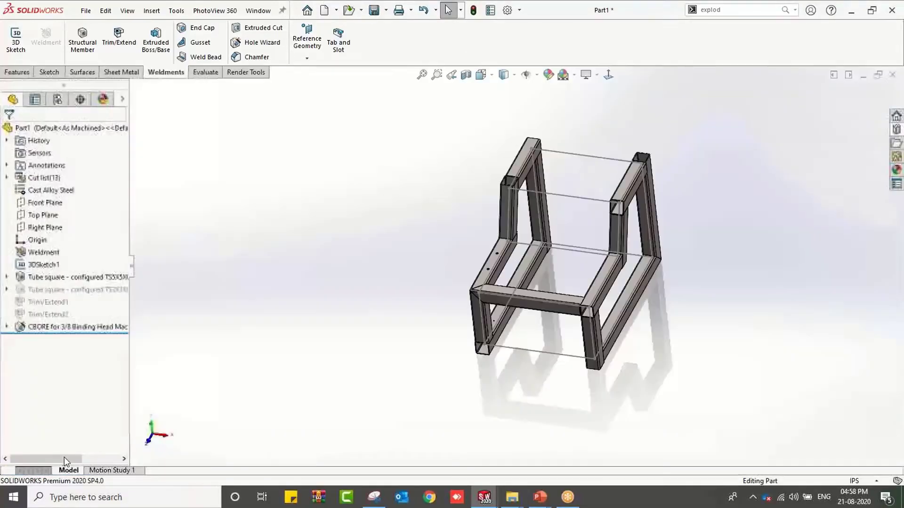
Start a Structural Member with standard Mastering, type Type and size Circle profile.
{"action": "middle_click_drag", "start_coordinate": [317, 258], "coordinate": [360, 297]}
{"action": "scroll", "coordinate": [650, 183], "scroll_direction": "down", "scroll_amount": 5}
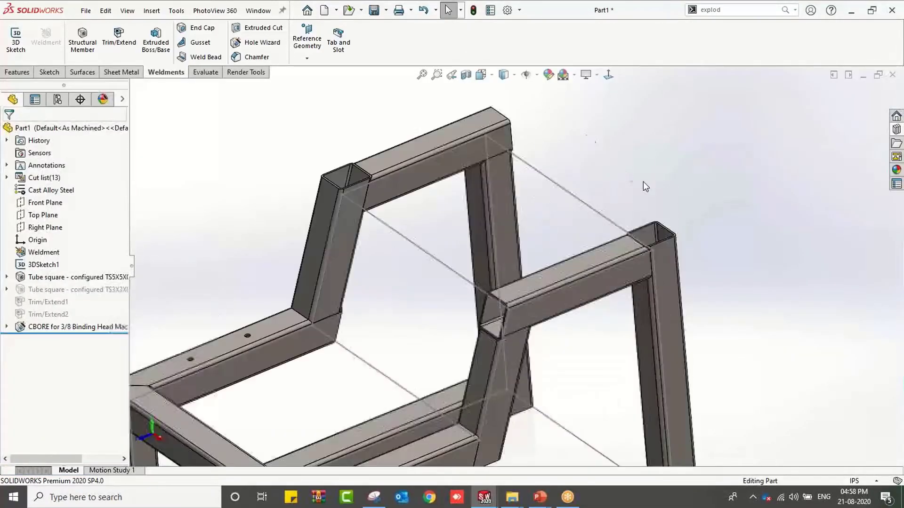
{"action": "scroll", "coordinate": [320, 221], "scroll_direction": "down", "scroll_amount": 4}
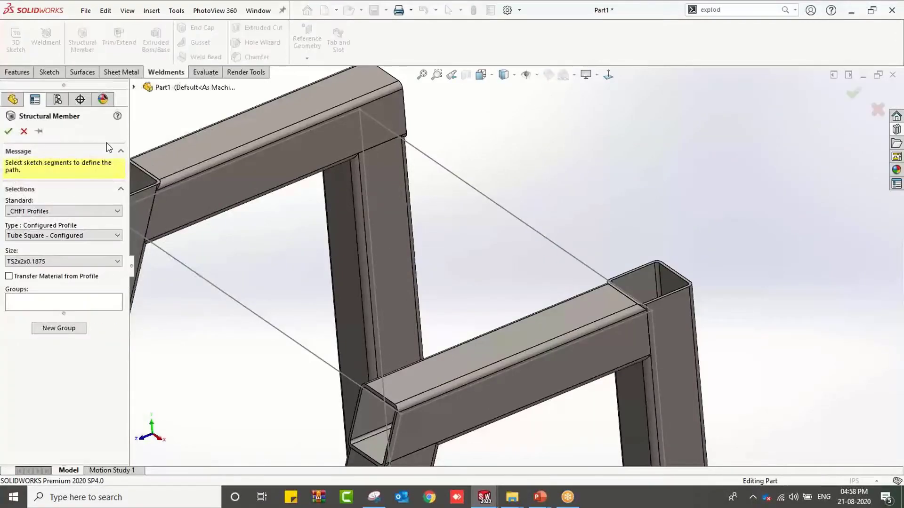
{"action": "left_click", "coordinate": [104, 211]}
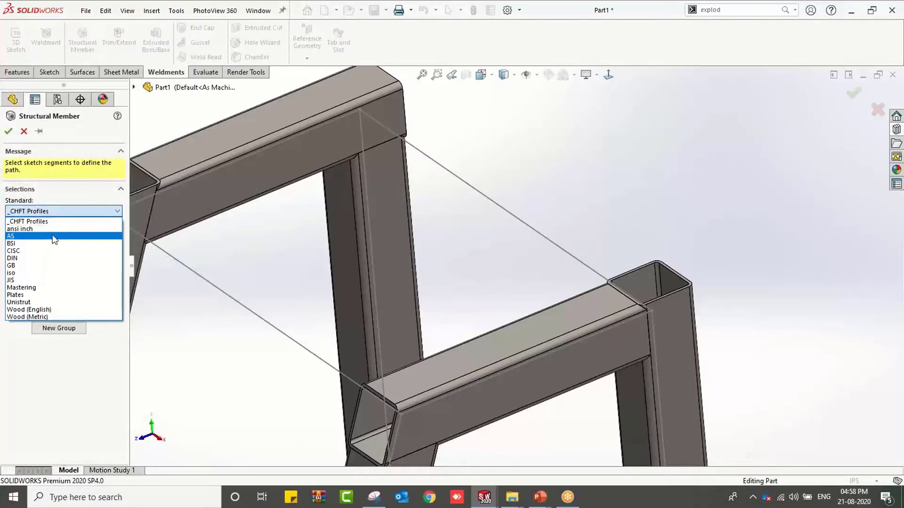
{"action": "left_click", "coordinate": [45, 288]}
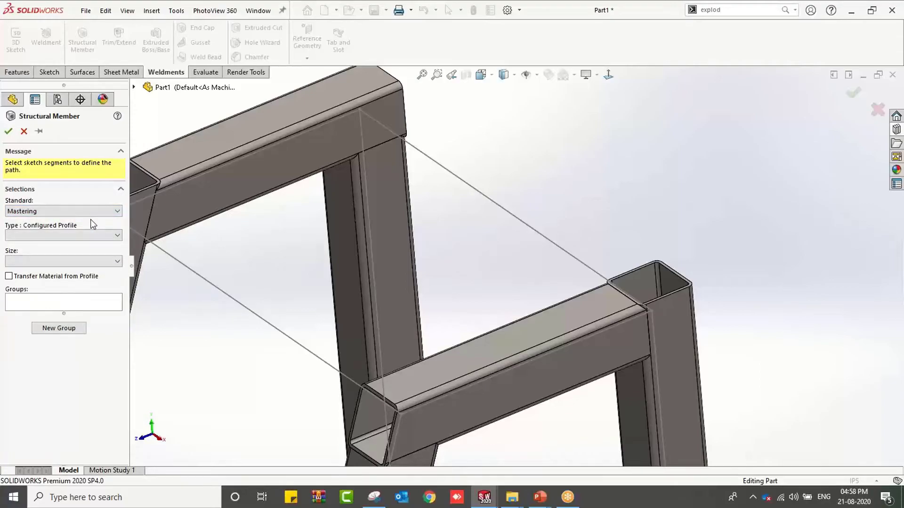
{"action": "left_click", "coordinate": [96, 236]}
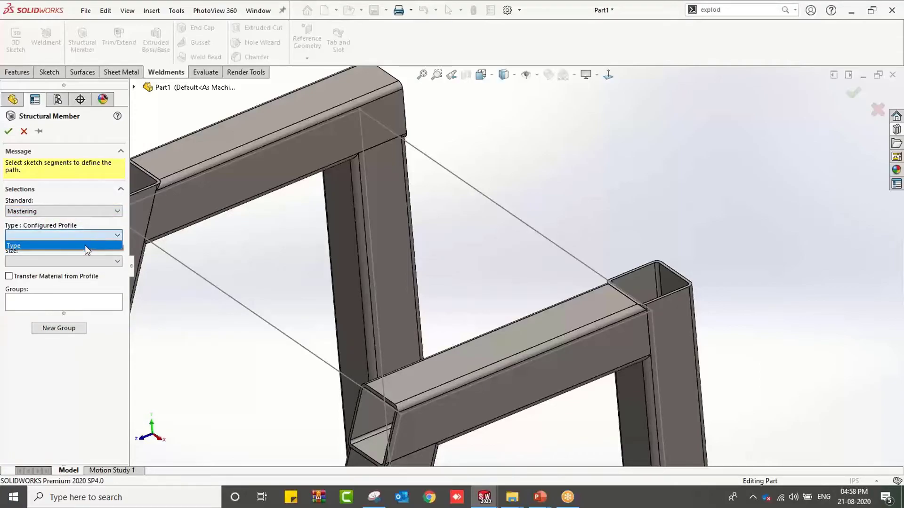
{"action": "left_click", "coordinate": [85, 244]}
{"action": "left_click", "coordinate": [94, 262]}
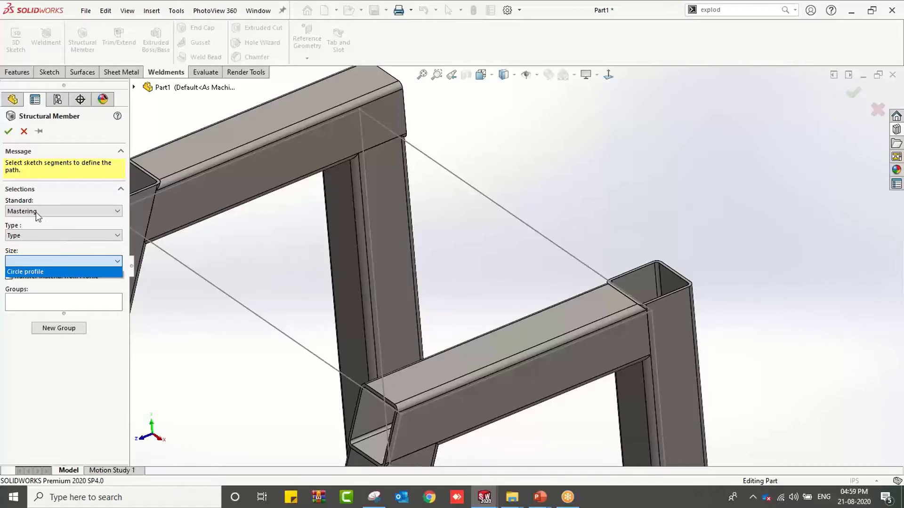
{"action": "left_click", "coordinate": [55, 271]}
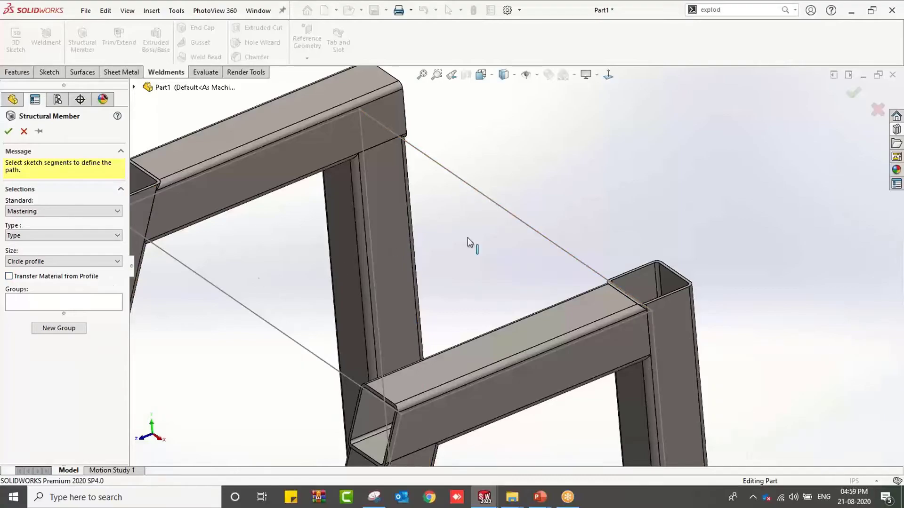
Place the circular member along the top rear sketch line joining the two side frames and accept it.
{"action": "left_click", "coordinate": [94, 307]}
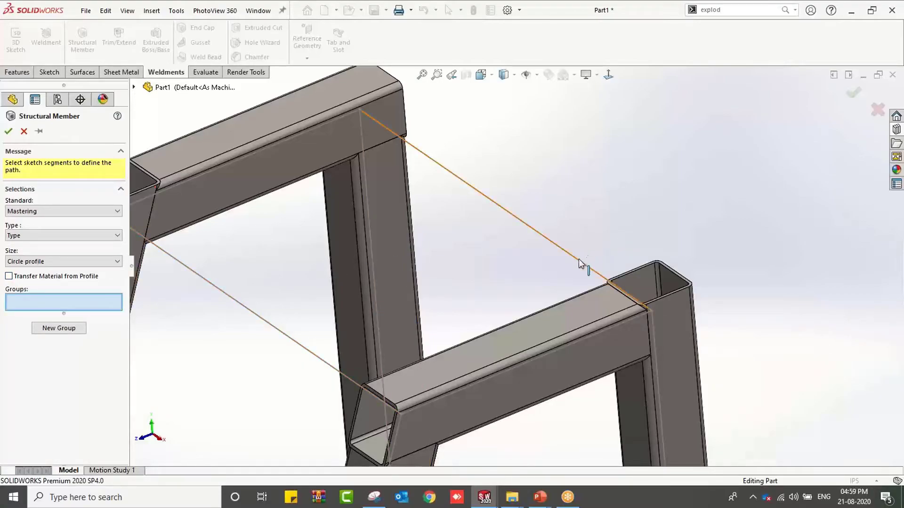
{"action": "left_click", "coordinate": [596, 270]}
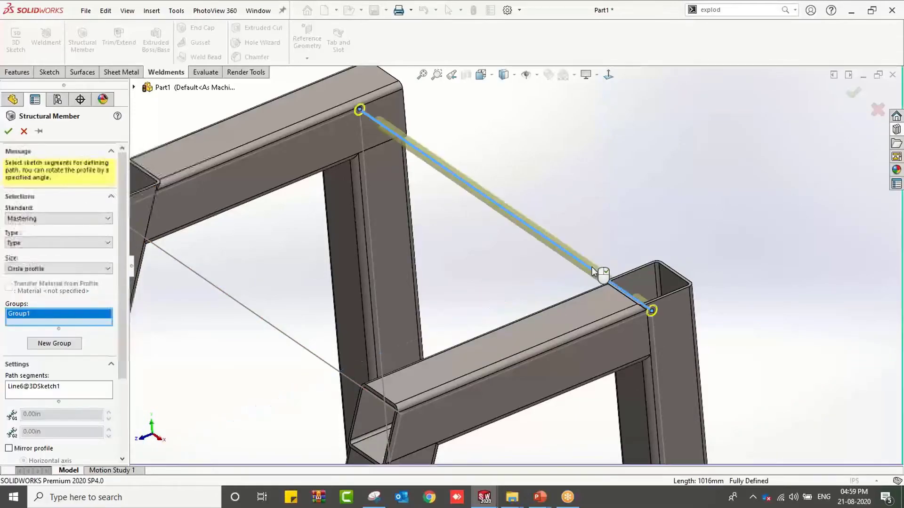
{"action": "left_click", "coordinate": [8, 131]}
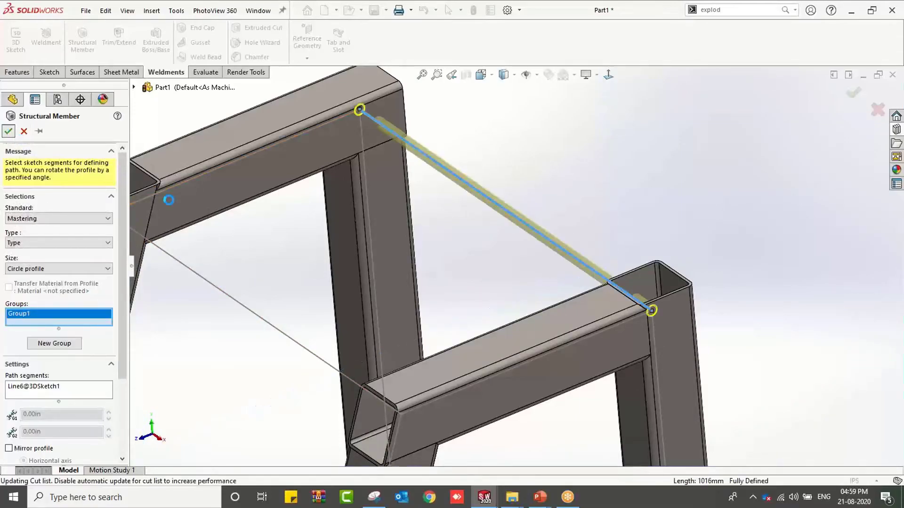
{"action": "middle_click_drag", "start_coordinate": [533, 250], "coordinate": [555, 262]}
{"action": "scroll", "coordinate": [556, 259], "scroll_direction": "up", "scroll_amount": 2}
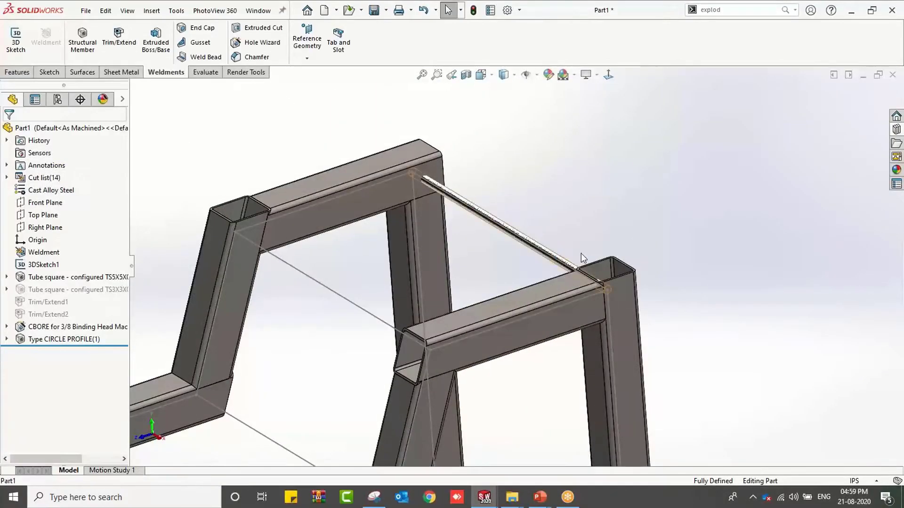
In File Explorer, copy Circle profile.SLDLFP from the Type folder directly into the Mastering folder, granting administrator permission.
{"action": "mouse_move", "coordinate": [512, 497]}
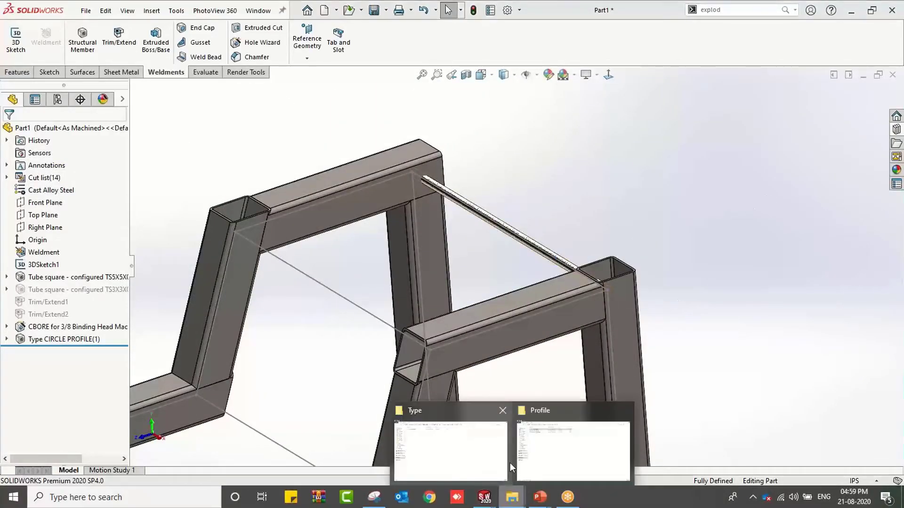
{"action": "left_click", "coordinate": [501, 463]}
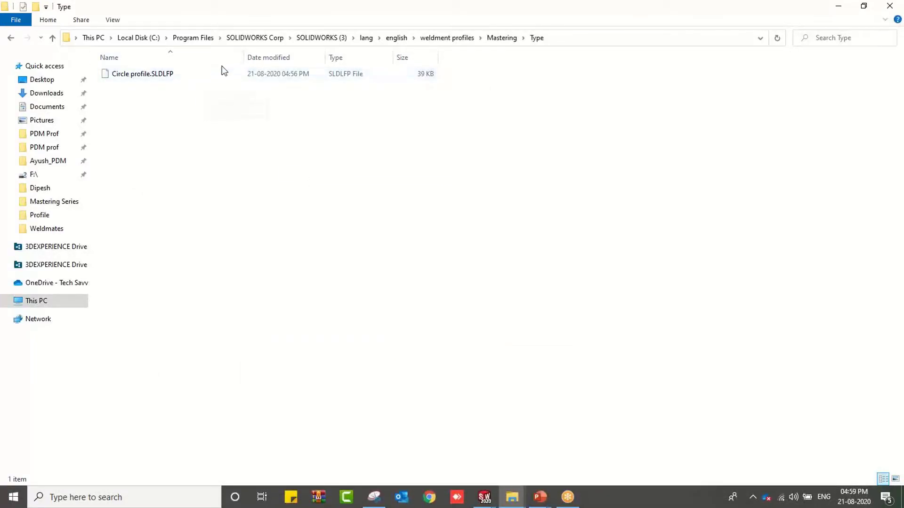
{"action": "mouse_move", "coordinate": [512, 497]}
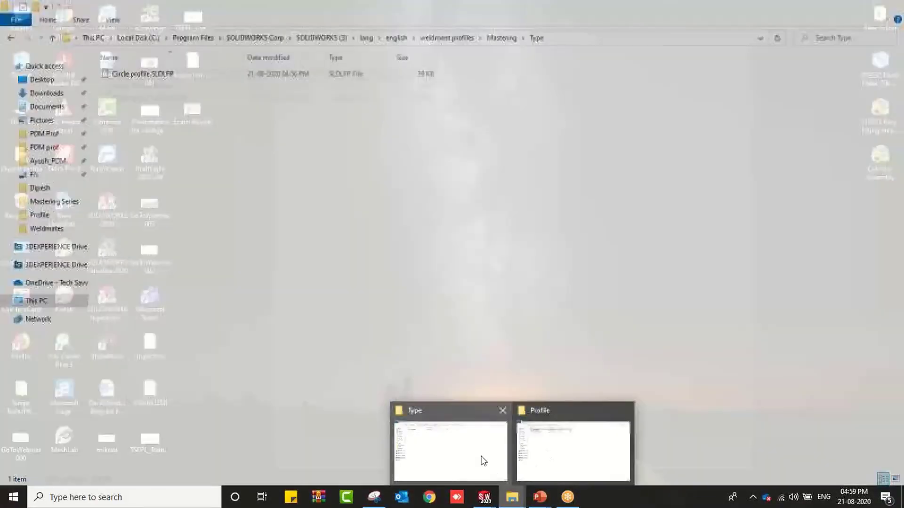
{"action": "left_click", "coordinate": [480, 460]}
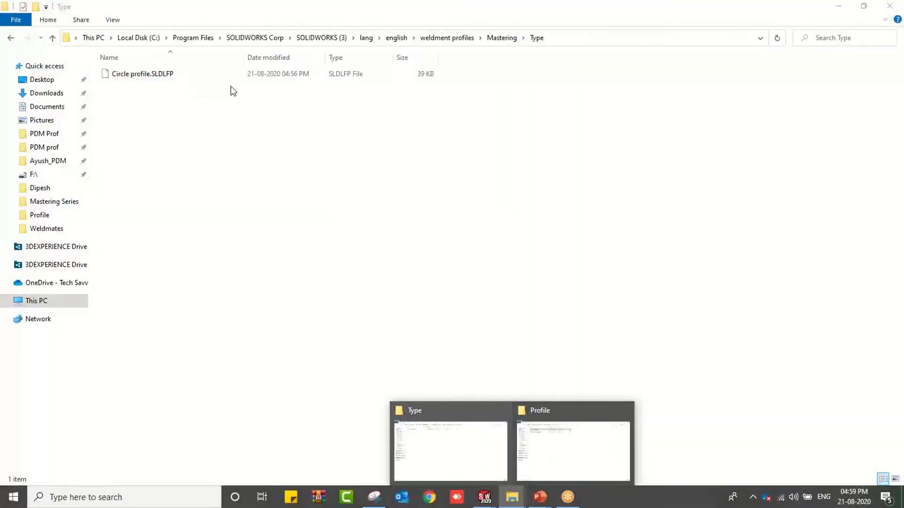
{"action": "left_click", "coordinate": [202, 74]}
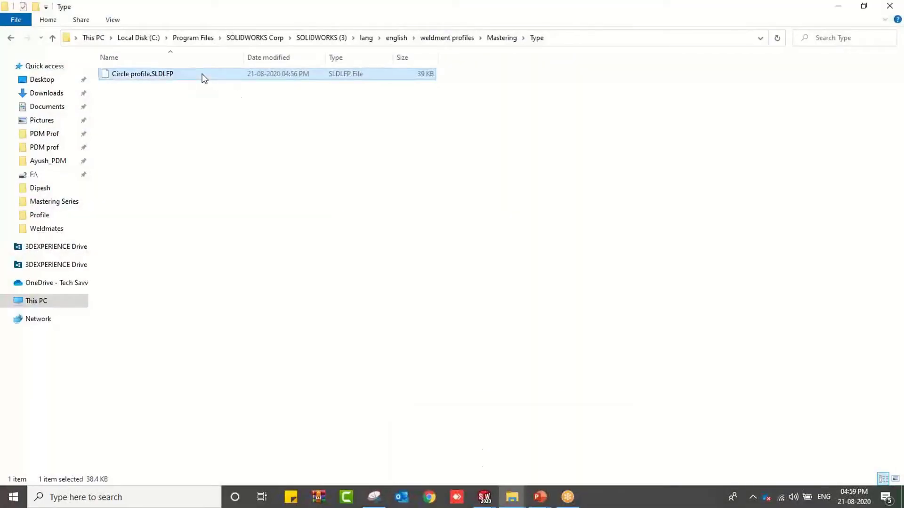
{"action": "left_click", "coordinate": [505, 40]}
{"action": "key", "text": "ctrl+v"}
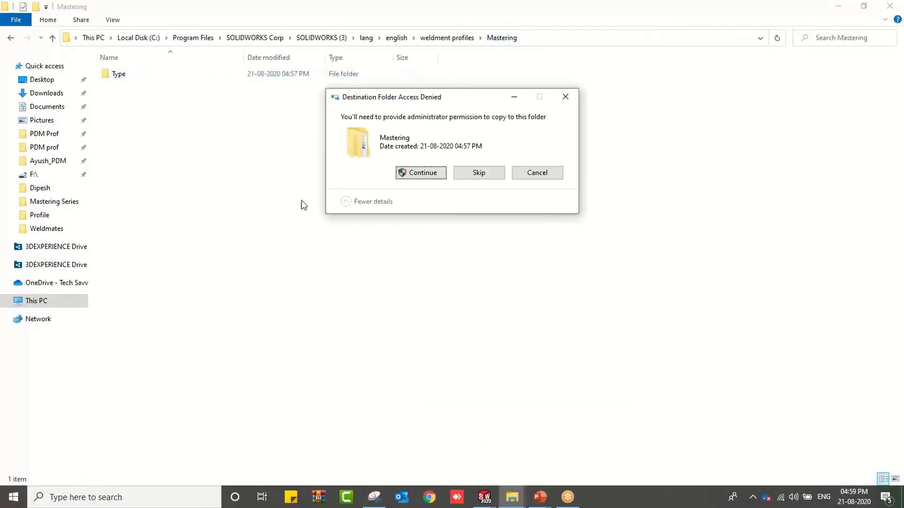
{"action": "left_click", "coordinate": [426, 176]}
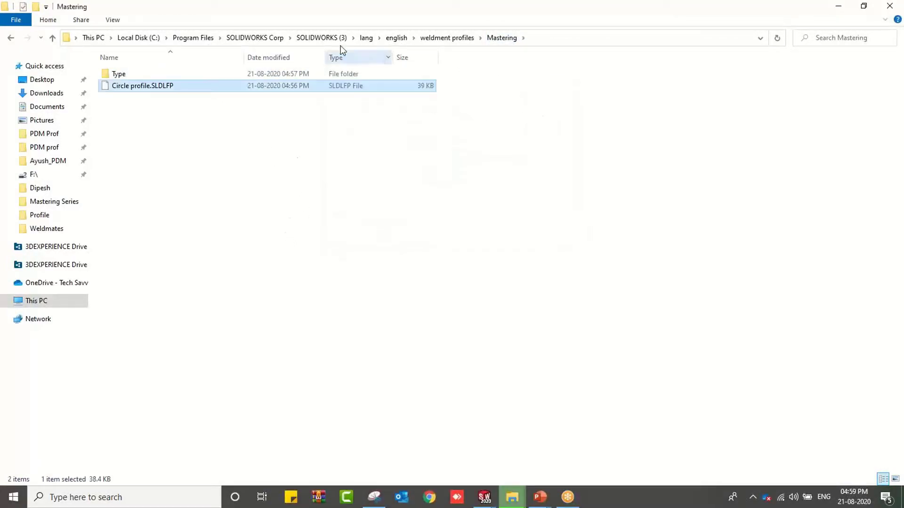
{"action": "left_click", "coordinate": [252, 110]}
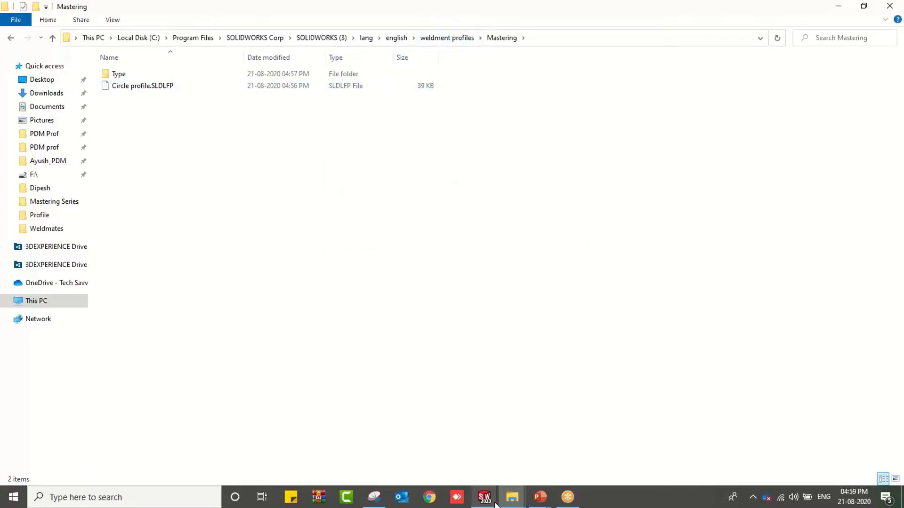
Return to SOLIDWORKS and check the types that Structural Member offers under the Mastering standard, leaving the command without adding a member.
{"action": "mouse_move", "coordinate": [485, 497]}
{"action": "left_click", "coordinate": [397, 440]}
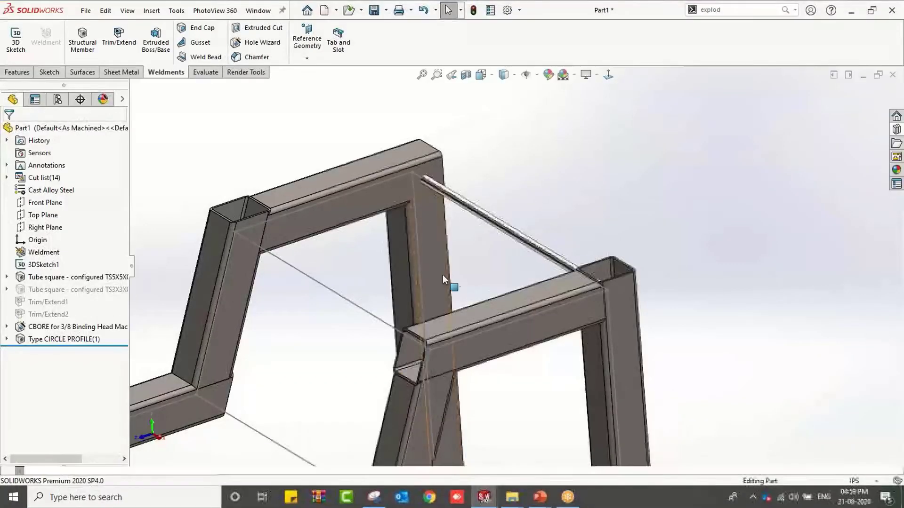
{"action": "scroll", "coordinate": [442, 275], "scroll_direction": "up", "scroll_amount": 5}
{"action": "scroll", "coordinate": [482, 349], "scroll_direction": "down", "scroll_amount": 6}
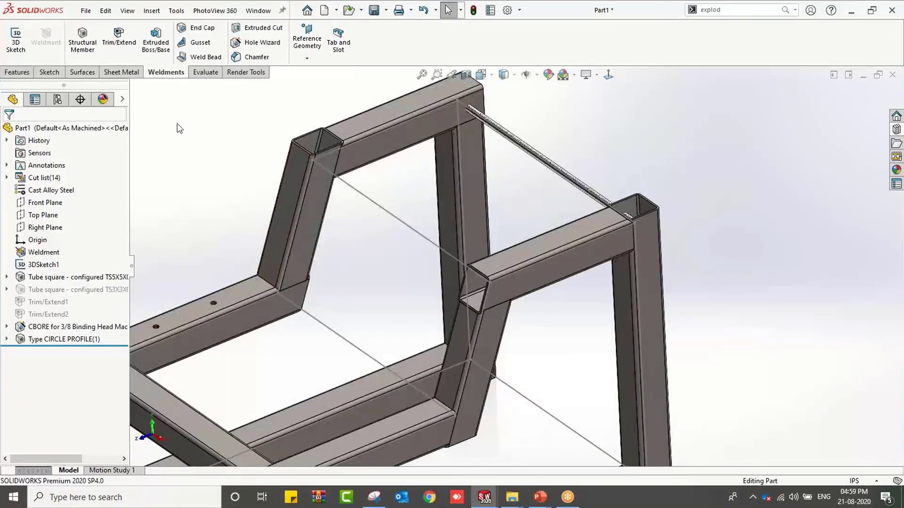
{"action": "left_click", "coordinate": [94, 48]}
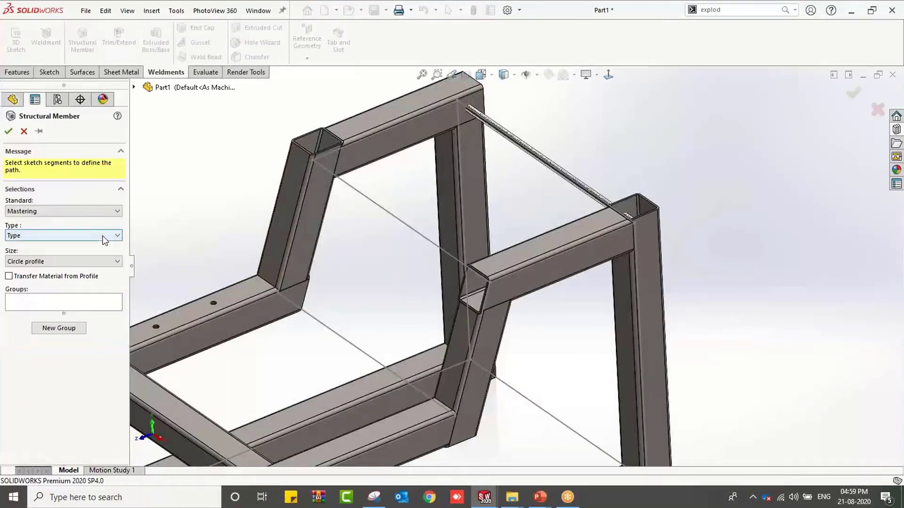
{"action": "left_click", "coordinate": [102, 232]}
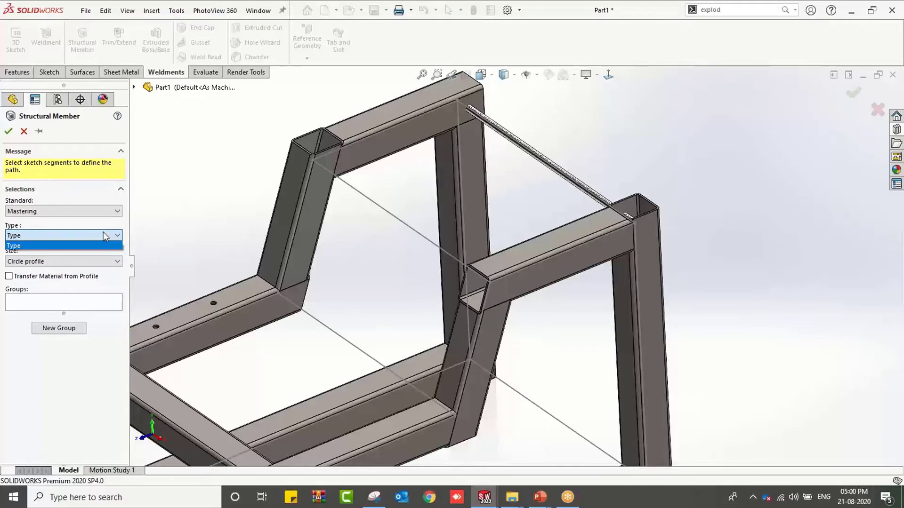
{"action": "left_click", "coordinate": [23, 131]}
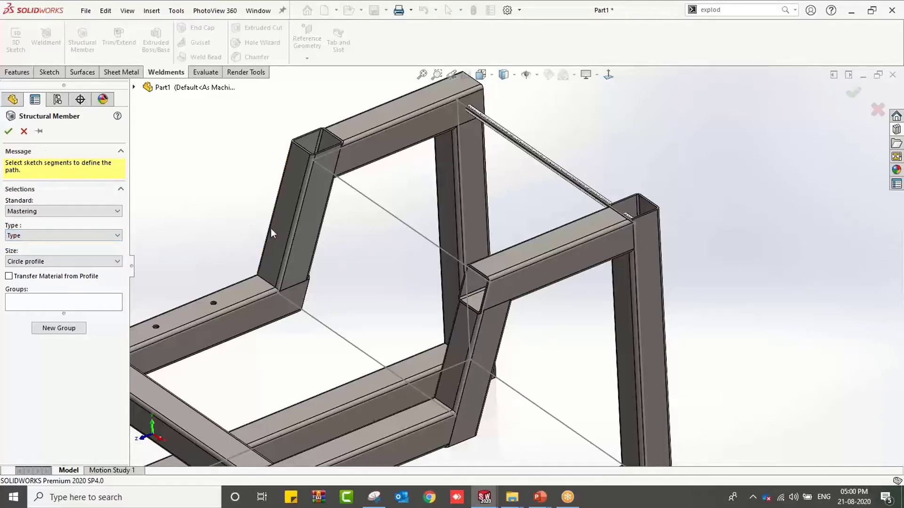
{"action": "left_click", "coordinate": [23, 131]}
{"action": "key", "text": "f"}
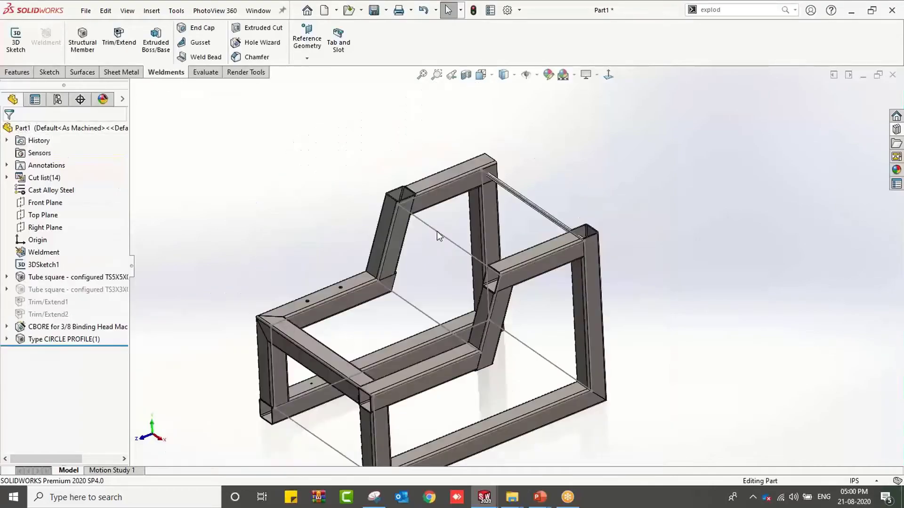
Minimize the frame part, create a new part and open a sketch on its Top Plane.
{"action": "left_click", "coordinate": [863, 76]}
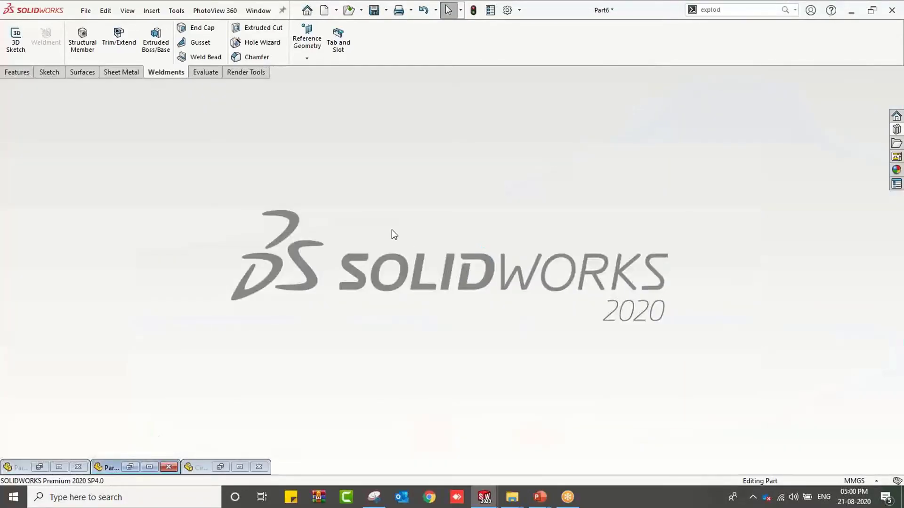
{"action": "left_click", "coordinate": [273, 146]}
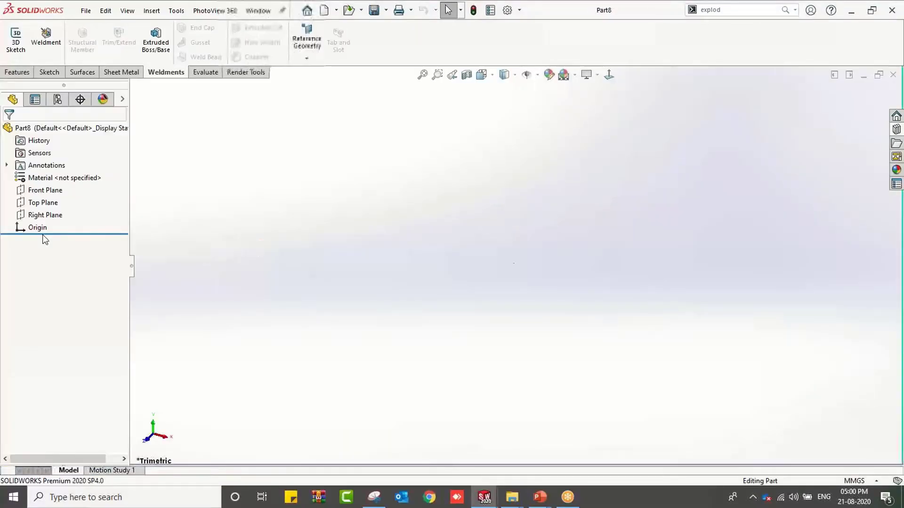
{"action": "left_click", "coordinate": [42, 202]}
{"action": "left_click", "coordinate": [57, 188]}
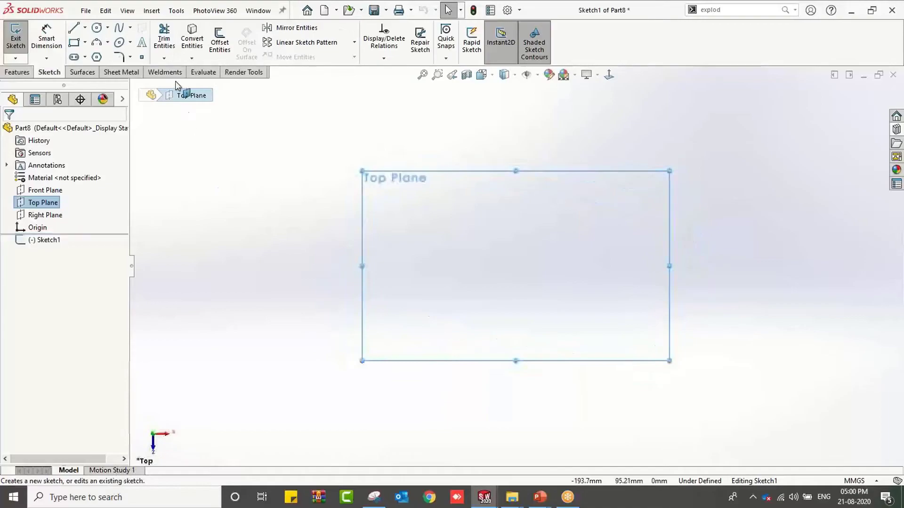
Sketch a center rectangle about 87 mm wide and 114 mm high, centred on the origin.
{"action": "left_click", "coordinate": [85, 42]}
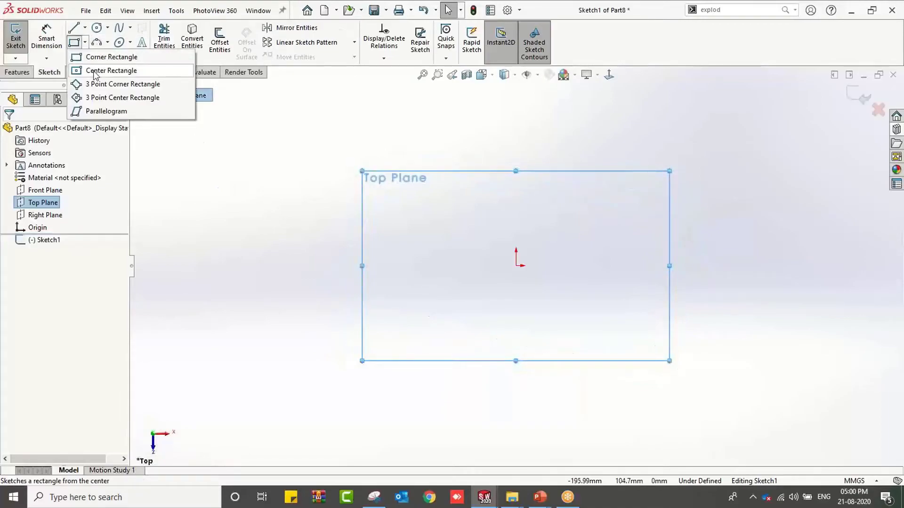
{"action": "left_click", "coordinate": [112, 70]}
{"action": "left_click", "coordinate": [516, 266]}
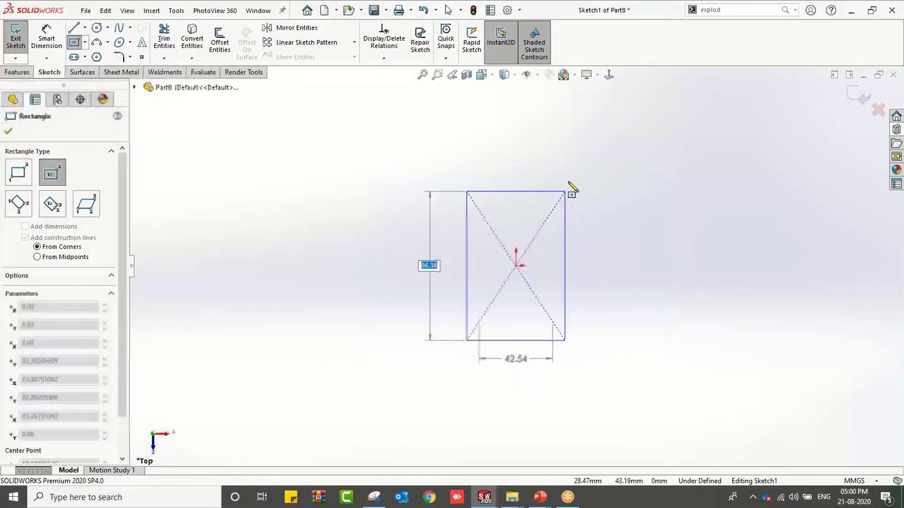
{"action": "left_click", "coordinate": [591, 168]}
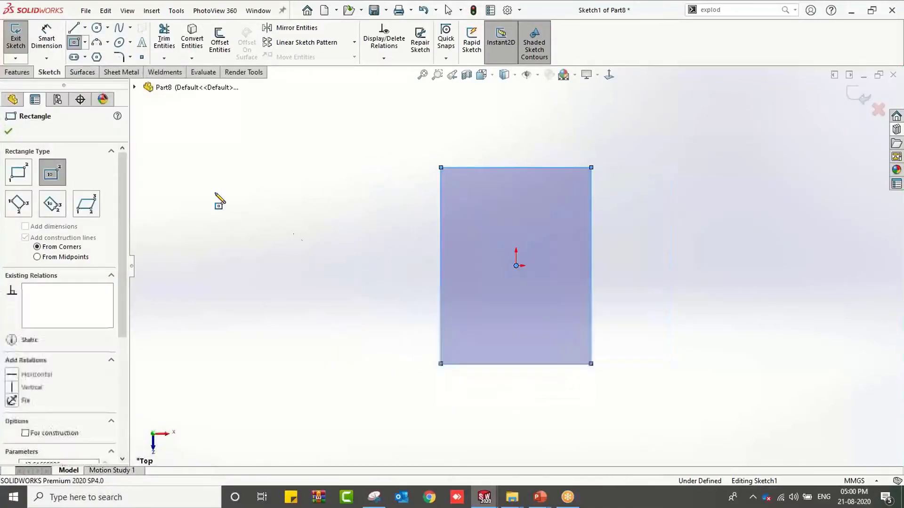
Round all four corners of the rectangle with 10 mm sketch fillets.
{"action": "left_click", "coordinate": [118, 57]}
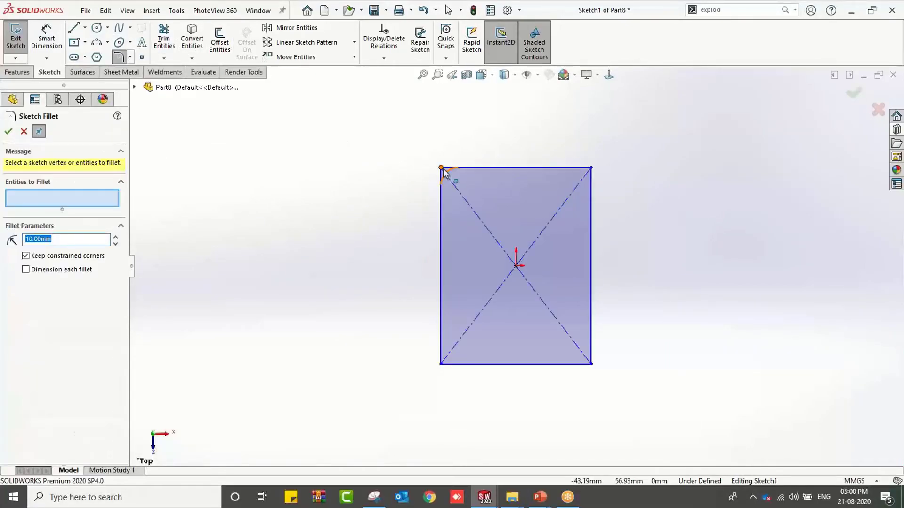
{"action": "left_click", "coordinate": [442, 170]}
{"action": "left_click", "coordinate": [591, 169]}
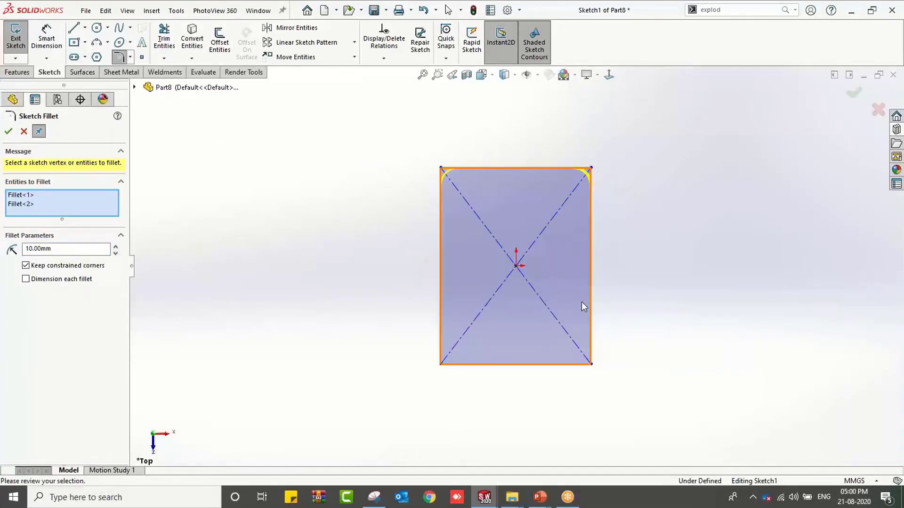
{"action": "left_click", "coordinate": [591, 362]}
{"action": "left_click", "coordinate": [442, 363]}
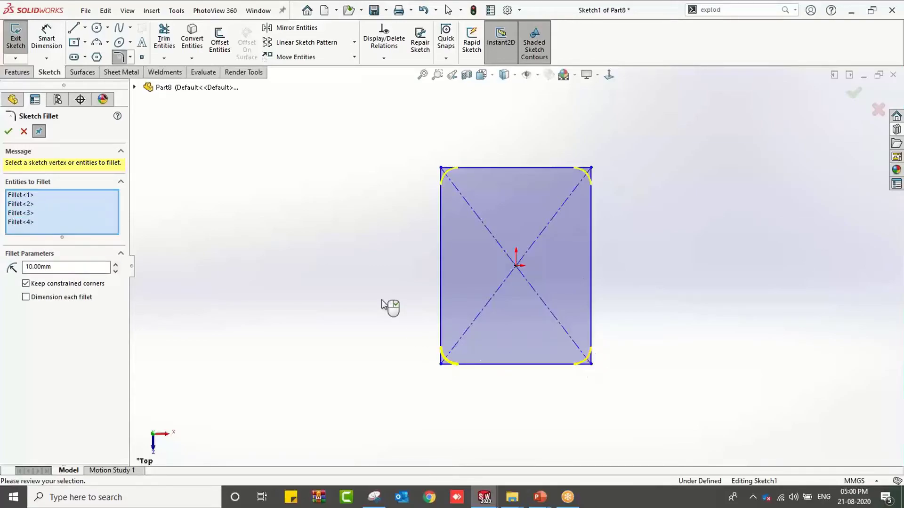
{"action": "left_click", "coordinate": [8, 131]}
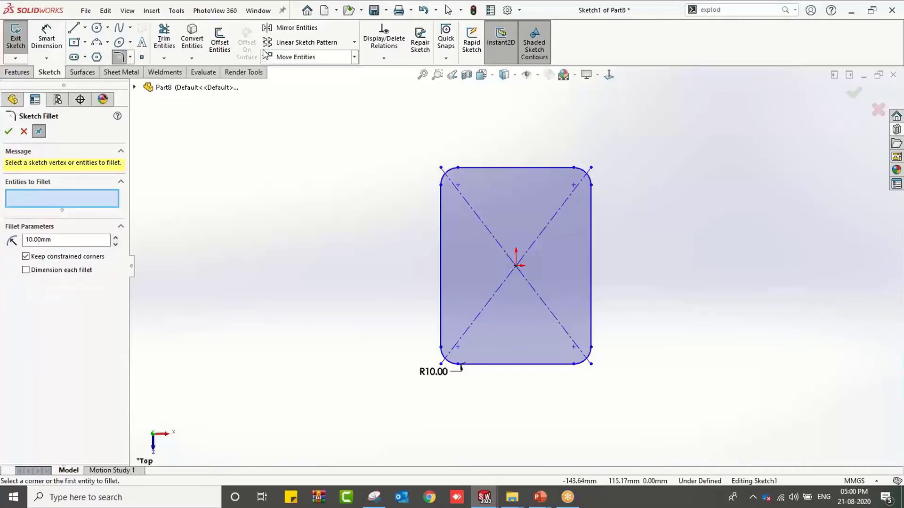
Offset the rounded rectangle's whole chain inward by 2 mm and exit the sketch.
{"action": "left_click", "coordinate": [219, 42]}
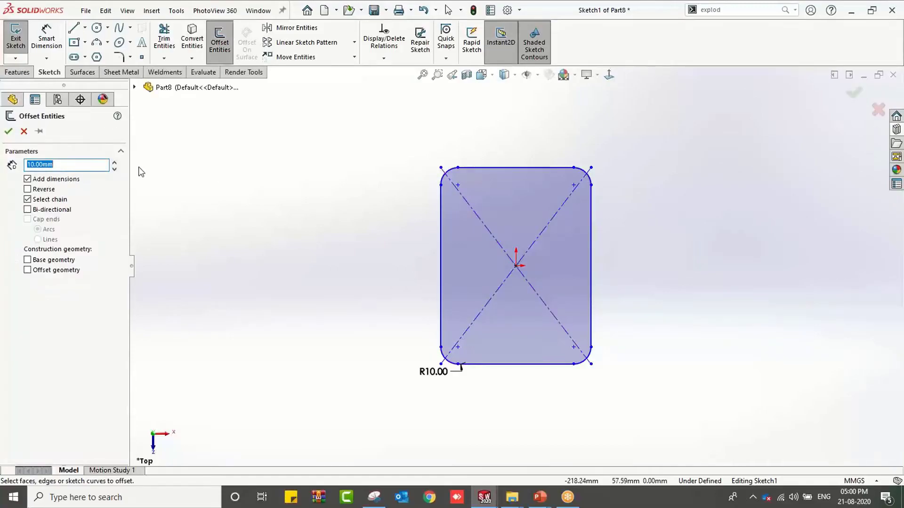
{"action": "type", "text": "2"}
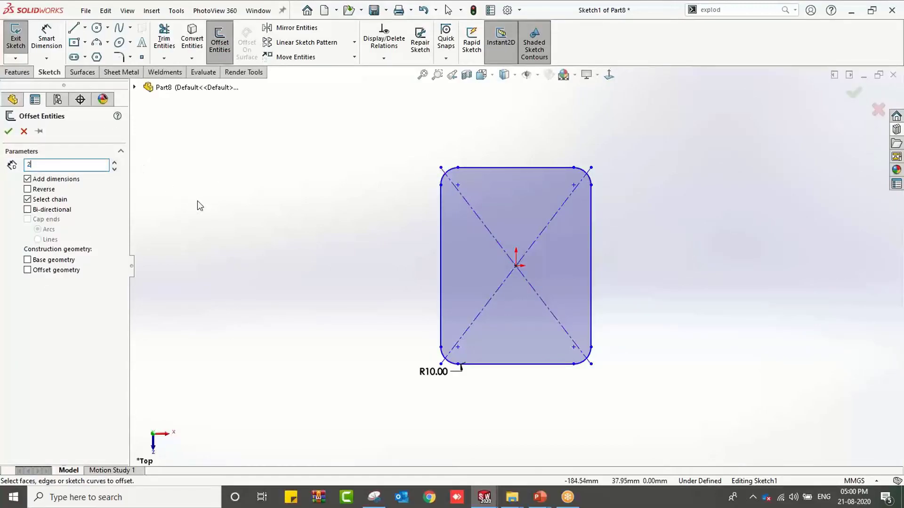
{"action": "left_click", "coordinate": [470, 169]}
{"action": "left_click", "coordinate": [46, 188]}
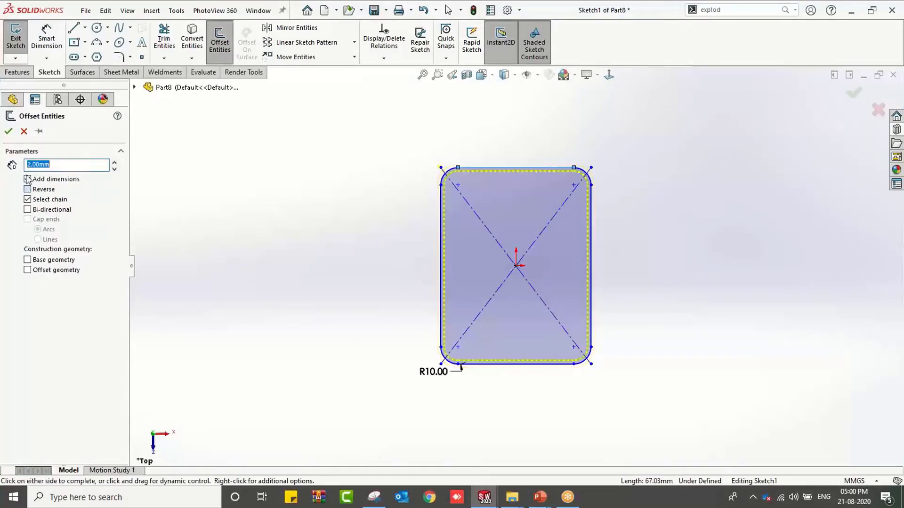
{"action": "left_click", "coordinate": [8, 131]}
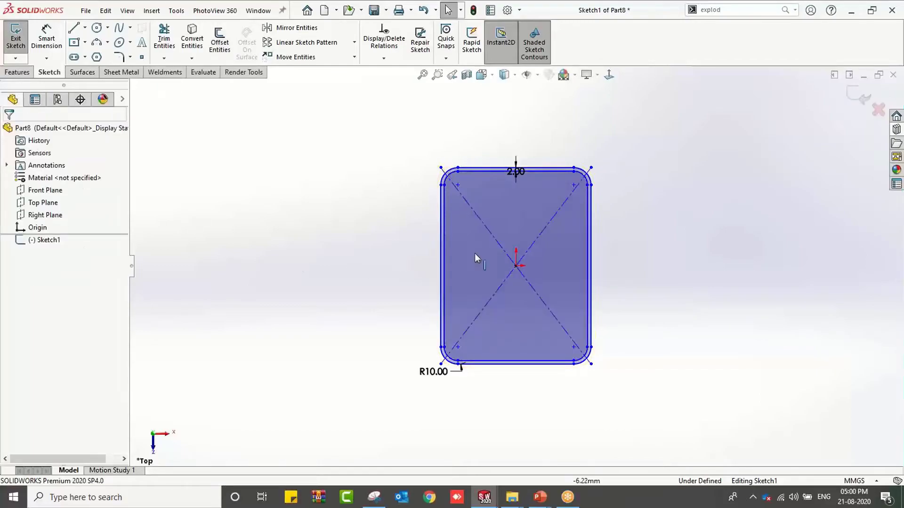
{"action": "left_click", "coordinate": [858, 95]}
{"action": "mouse_move", "coordinate": [685, 334]}
{"action": "middle_mouse_down"}
{"action": "mouse_move", "coordinate": [628, 235]}
{"action": "mouse_move", "coordinate": [666, 299]}
{"action": "middle_mouse_up"}
{"action": "left_click", "coordinate": [666, 299]}
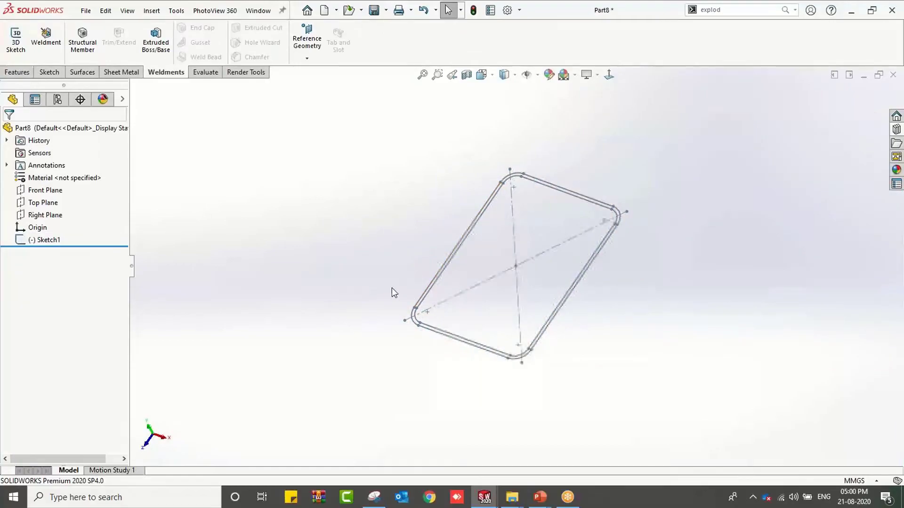
Start saving the part under a new name with the file type Lib Feat Part (*.sldlfp).
{"action": "left_click", "coordinate": [54, 243]}
{"action": "left_click", "coordinate": [202, 265]}
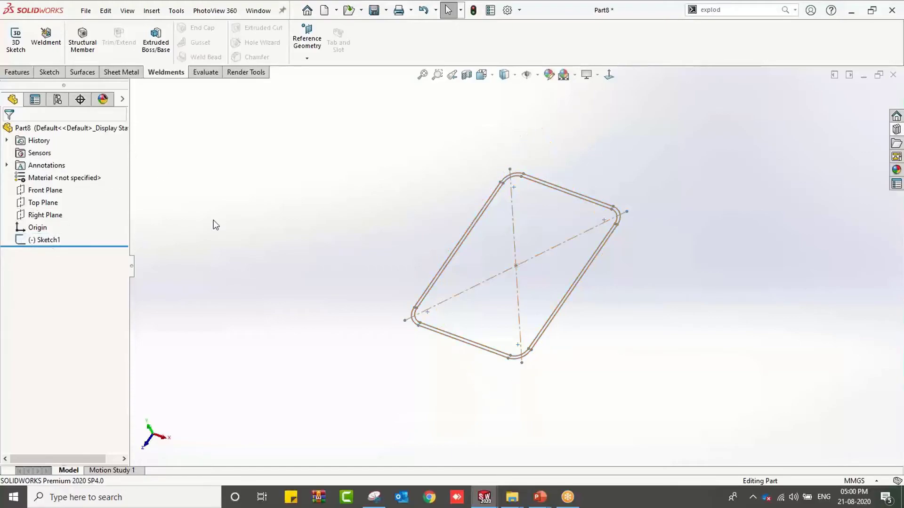
{"action": "left_click", "coordinate": [91, 14]}
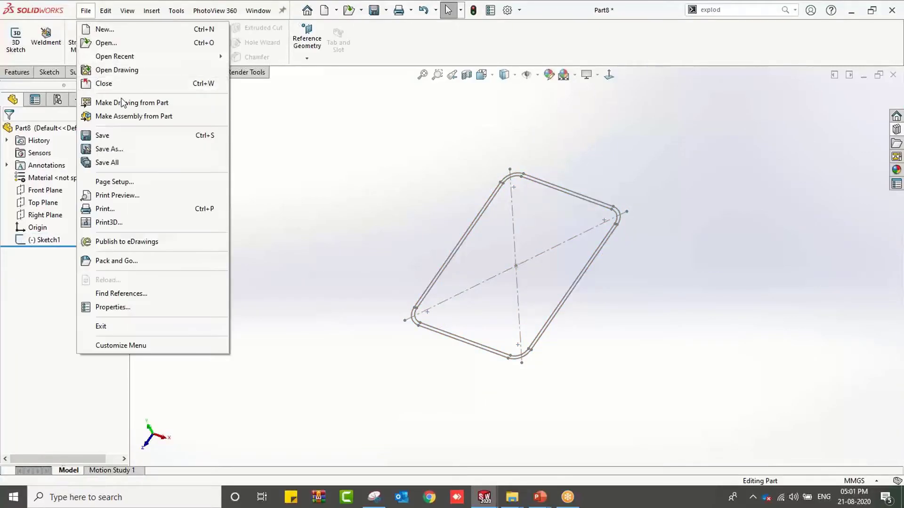
{"action": "left_click", "coordinate": [148, 150]}
{"action": "left_click", "coordinate": [280, 229]}
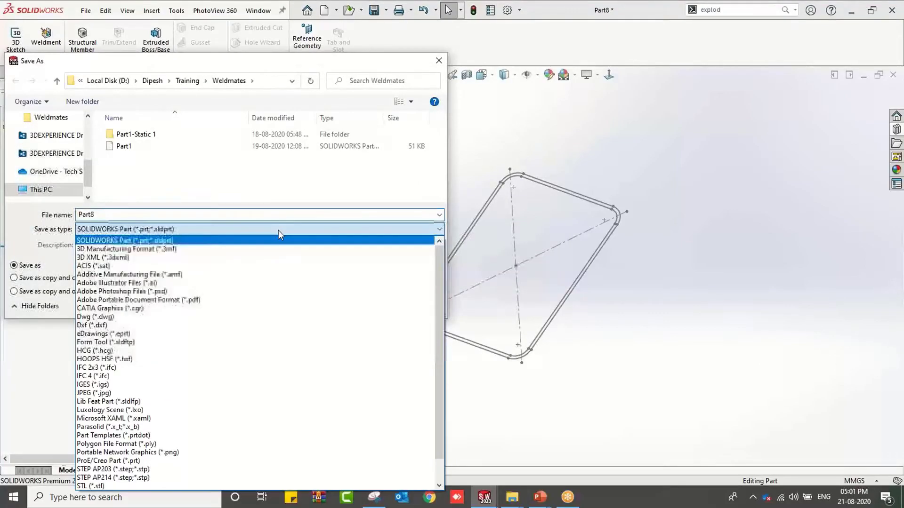
{"action": "left_click", "coordinate": [106, 402]}
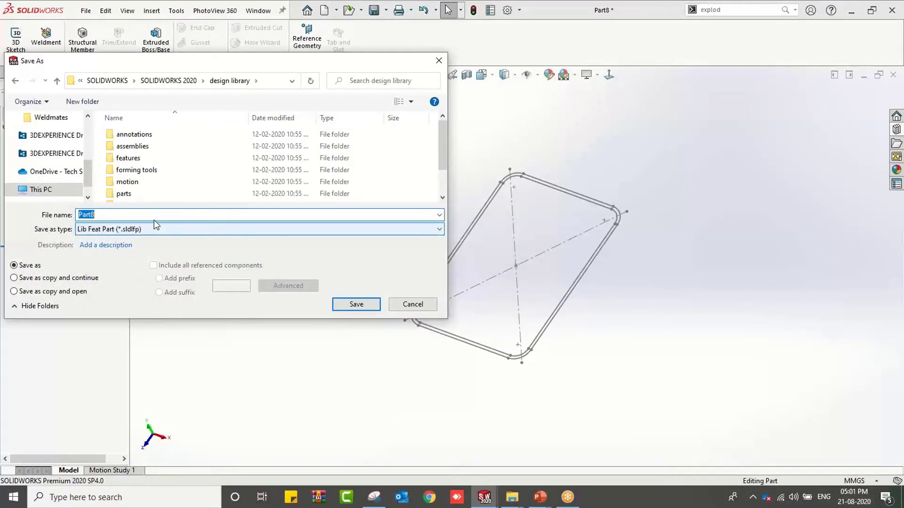
Set the save location to the Profile folder inside Training > Mastering Series on Local Disk (D:).
{"action": "scroll", "coordinate": [140, 171], "scroll_direction": "down", "scroll_amount": 1}
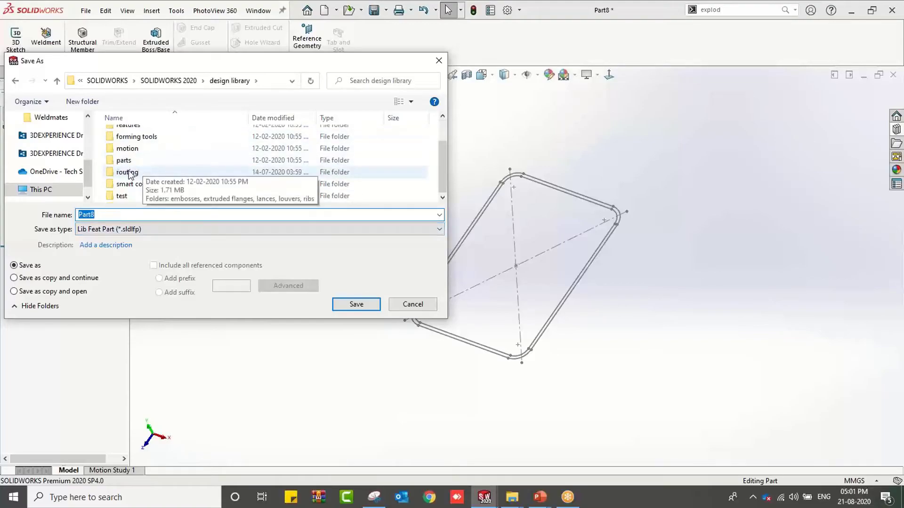
{"action": "left_click", "coordinate": [41, 189]}
{"action": "scroll", "coordinate": [276, 178], "scroll_direction": "down", "scroll_amount": 3}
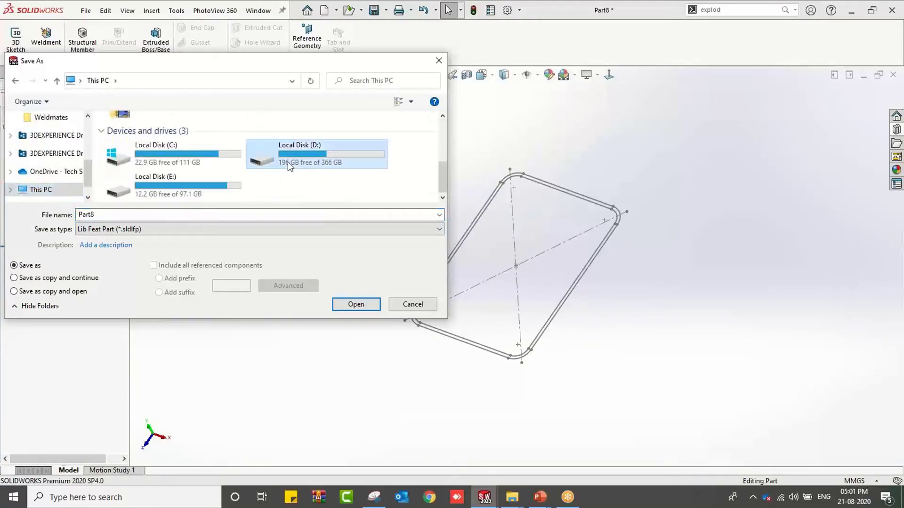
{"action": "double_click", "coordinate": [287, 162]}
{"action": "scroll", "coordinate": [167, 171], "scroll_direction": "down", "scroll_amount": 3}
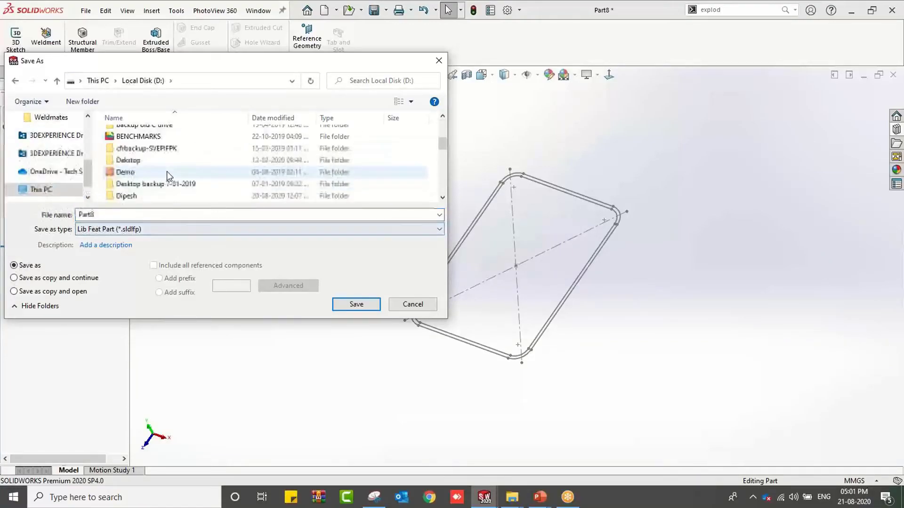
{"action": "double_click", "coordinate": [149, 194]}
{"action": "scroll", "coordinate": [154, 171], "scroll_direction": "down", "scroll_amount": 1}
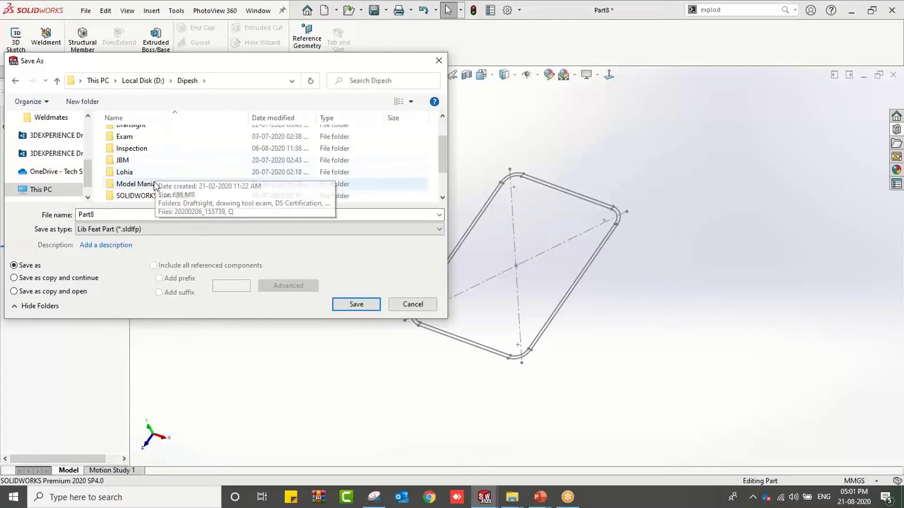
{"action": "scroll", "coordinate": [154, 169], "scroll_direction": "down", "scroll_amount": 1}
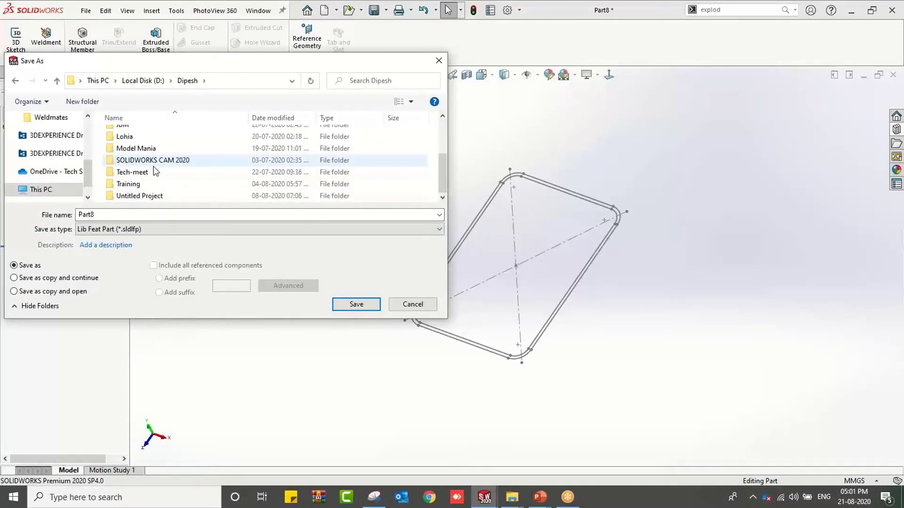
{"action": "double_click", "coordinate": [155, 182]}
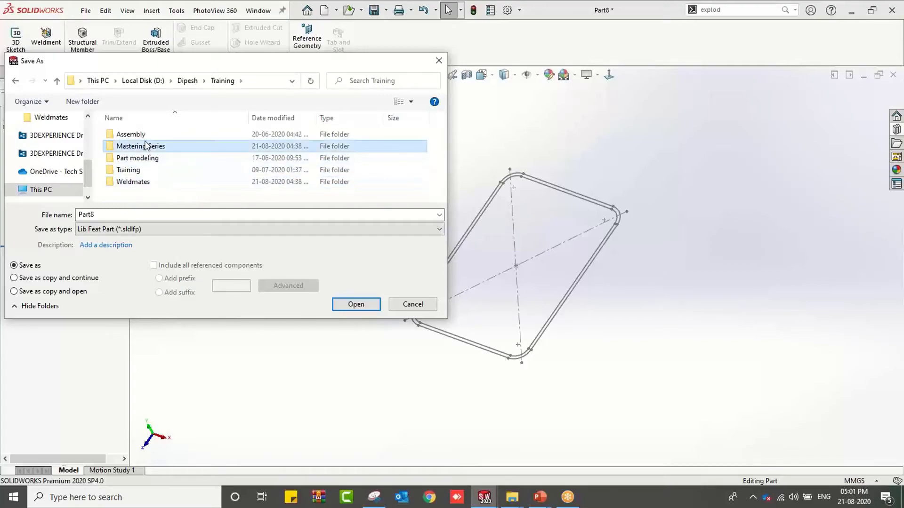
{"action": "double_click", "coordinate": [147, 146]}
{"action": "double_click", "coordinate": [141, 145]}
{"action": "double_click", "coordinate": [128, 212]}
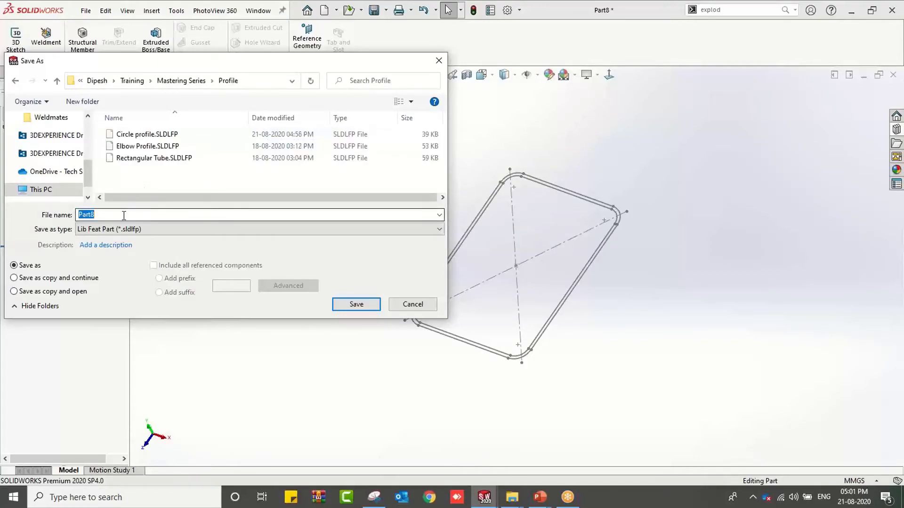
Name the library feature part c profile, save it and agree to create a simplified library feature part.
{"action": "type", "text": "c"}
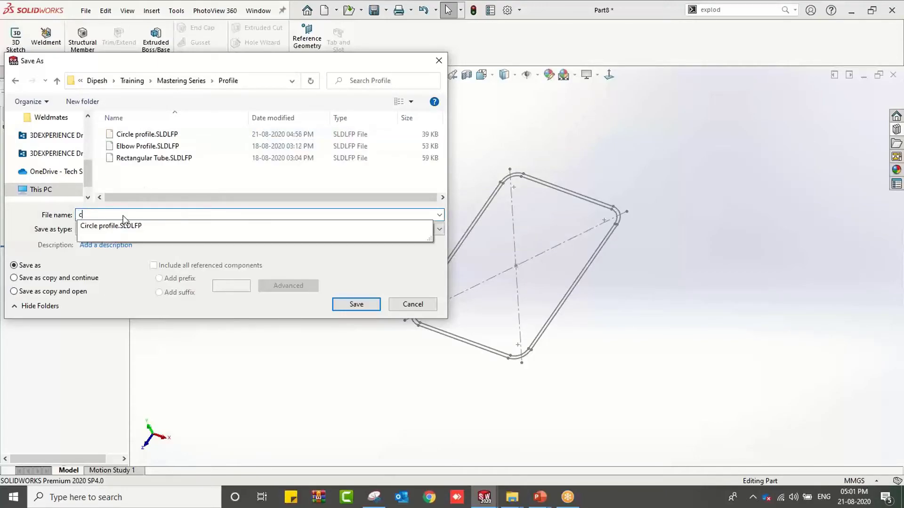
{"action": "left_click", "coordinate": [168, 191]}
{"action": "left_click", "coordinate": [108, 216]}
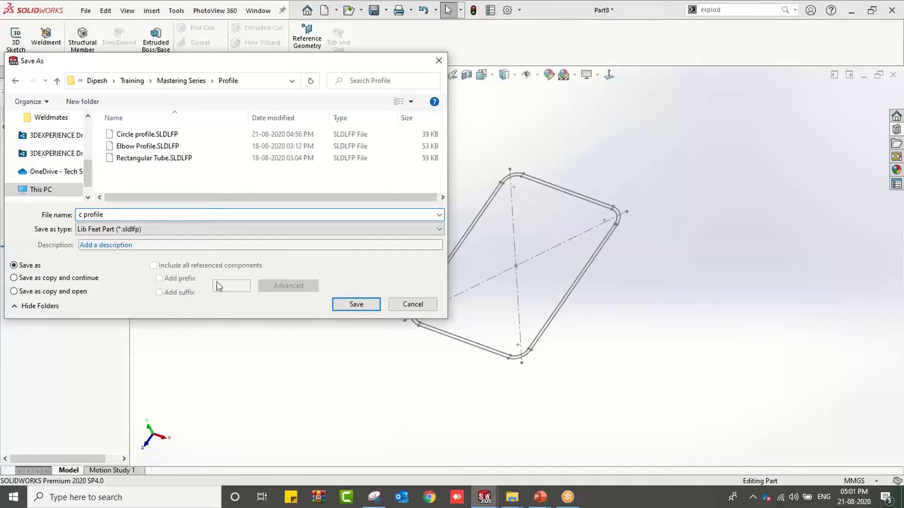
{"action": "left_click", "coordinate": [339, 301]}
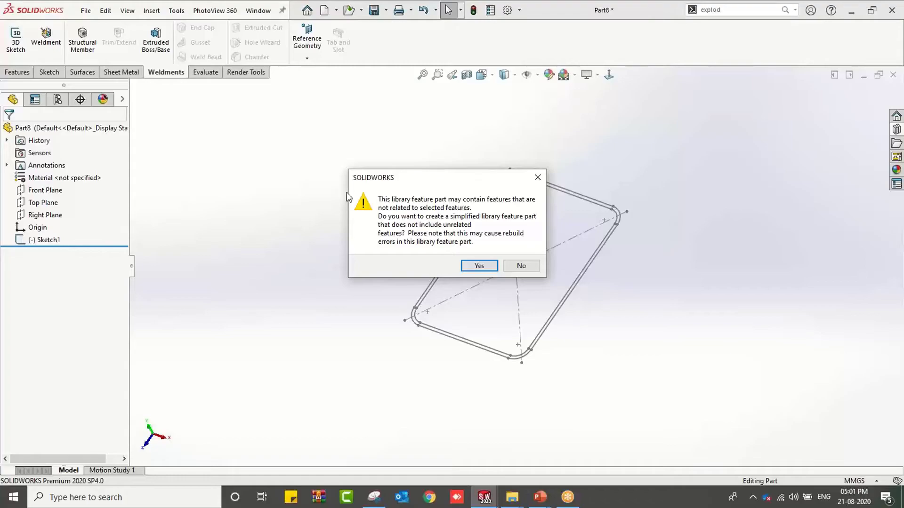
{"action": "left_click", "coordinate": [470, 268]}
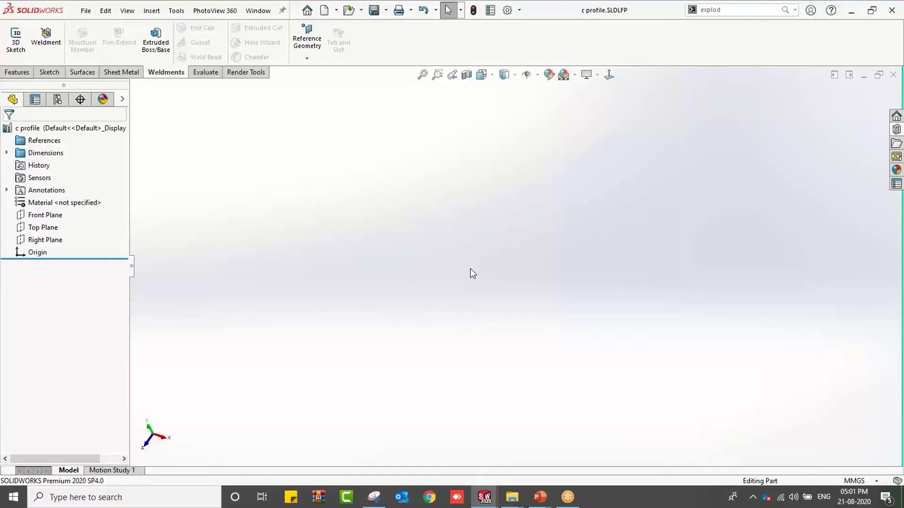
Switch to File Explorer and copy c profile.SLDLFP from the Profile folder into weldment profiles > Mastering > Type.
{"action": "left_click", "coordinate": [863, 77]}
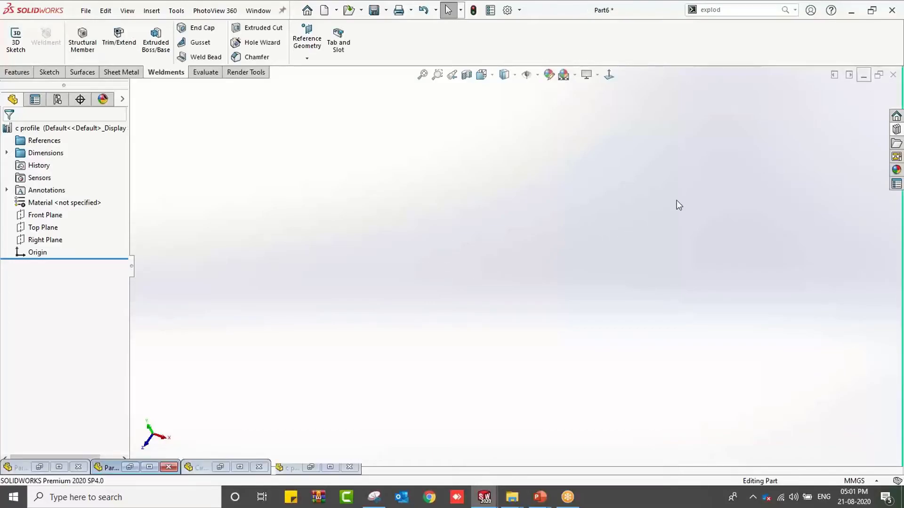
{"action": "left_click", "coordinate": [513, 494]}
{"action": "left_click", "coordinate": [539, 458]}
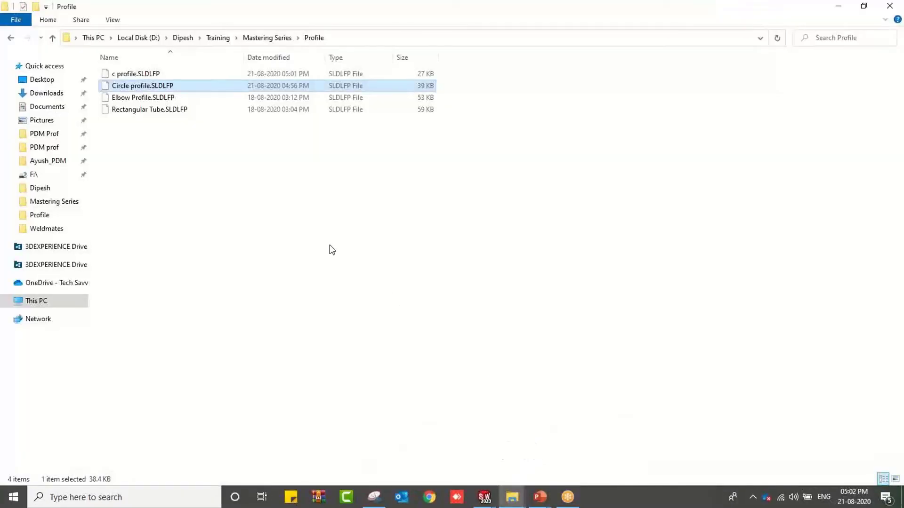
{"action": "left_click", "coordinate": [331, 250]}
{"action": "left_click", "coordinate": [170, 79]}
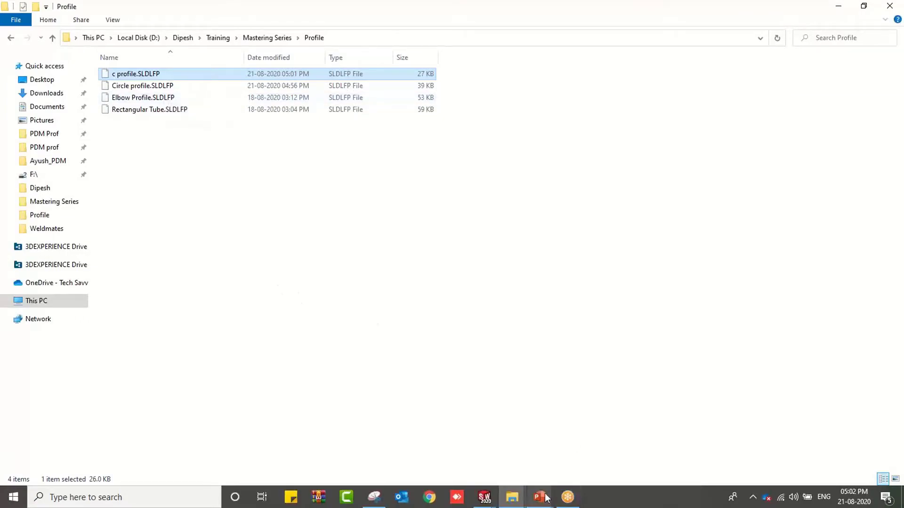
{"action": "left_click", "coordinate": [512, 497]}
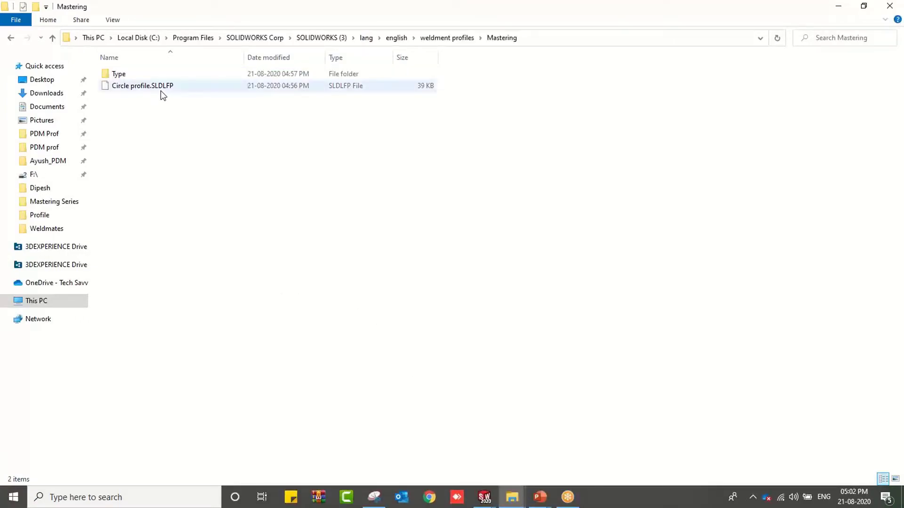
{"action": "double_click", "coordinate": [151, 75]}
{"action": "key", "text": "ctrl+v"}
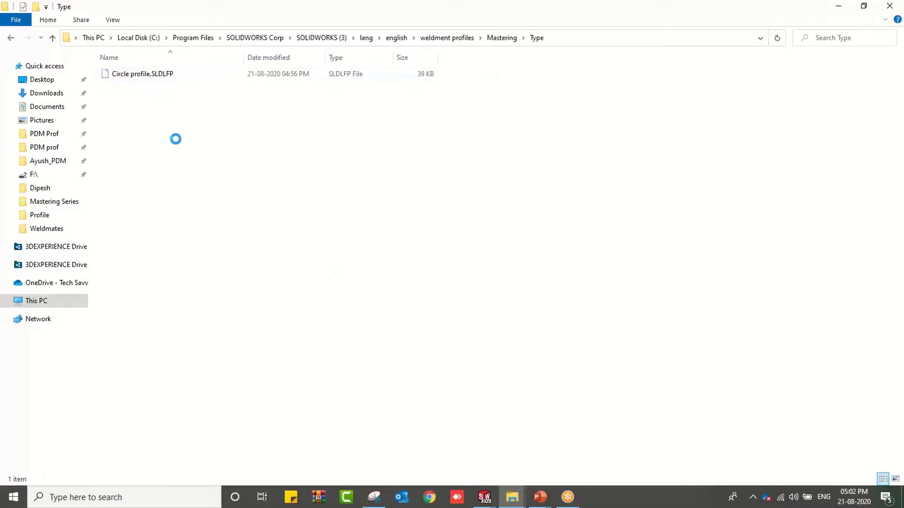
{"action": "left_click", "coordinate": [430, 178]}
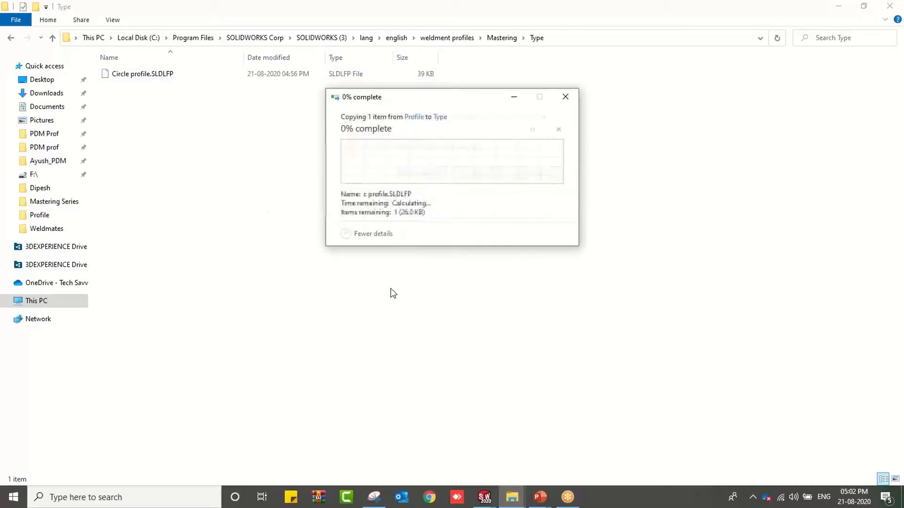
In Part1, try to add a Mastering, Type, c profile structural member along the open sketch line between the two sloped posts' upper ends.
{"action": "mouse_move", "coordinate": [490, 492]}
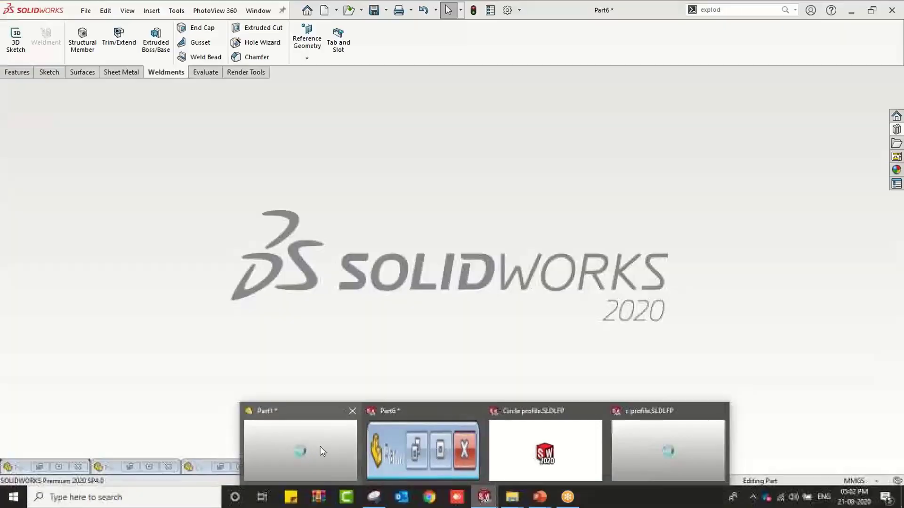
{"action": "left_click", "coordinate": [328, 447]}
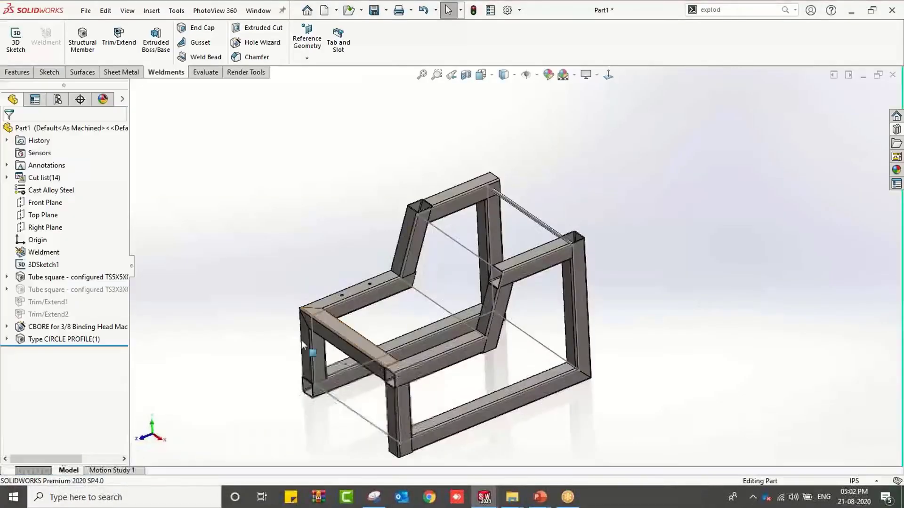
{"action": "left_click", "coordinate": [79, 41]}
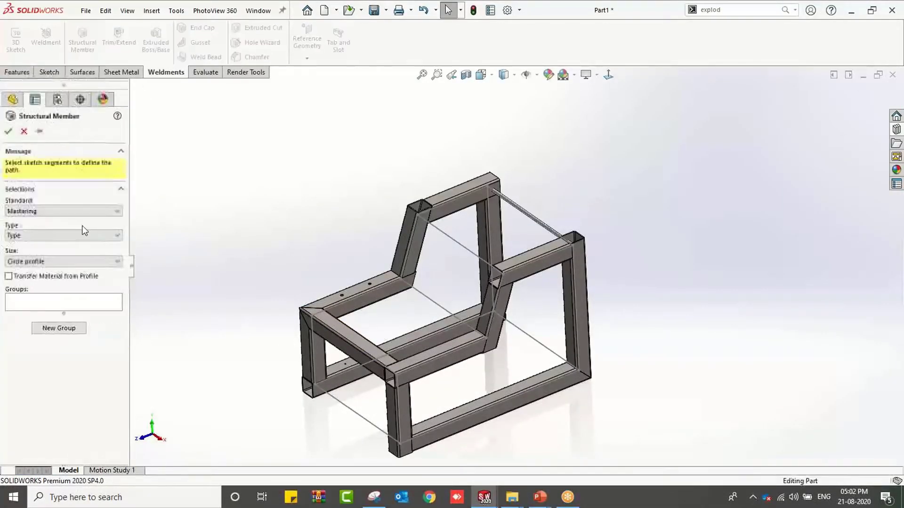
{"action": "left_click", "coordinate": [83, 237]}
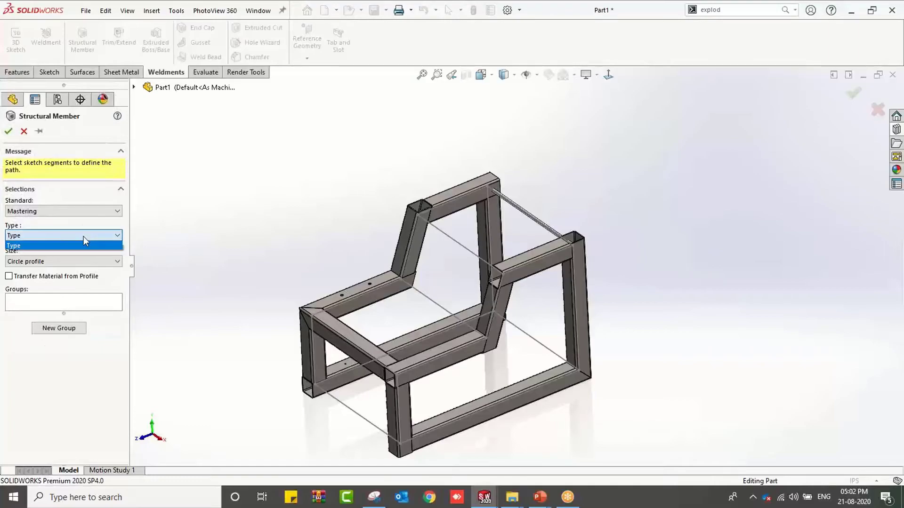
{"action": "left_click", "coordinate": [84, 236]}
{"action": "left_click", "coordinate": [116, 262]}
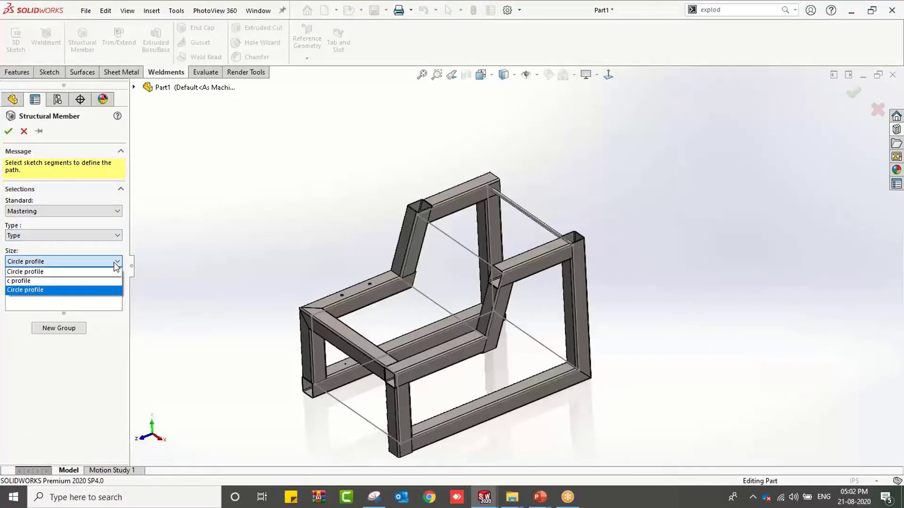
{"action": "left_click", "coordinate": [109, 281]}
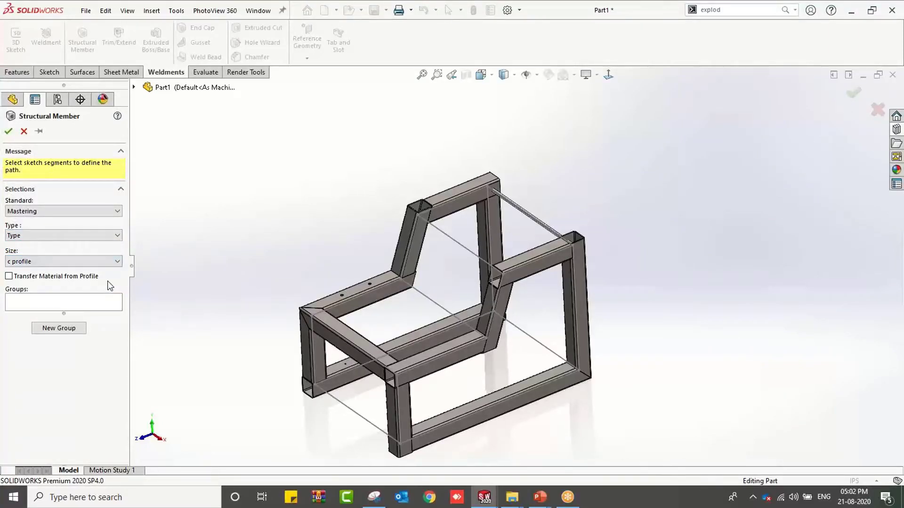
{"action": "scroll", "coordinate": [502, 256], "scroll_direction": "down", "scroll_amount": 5}
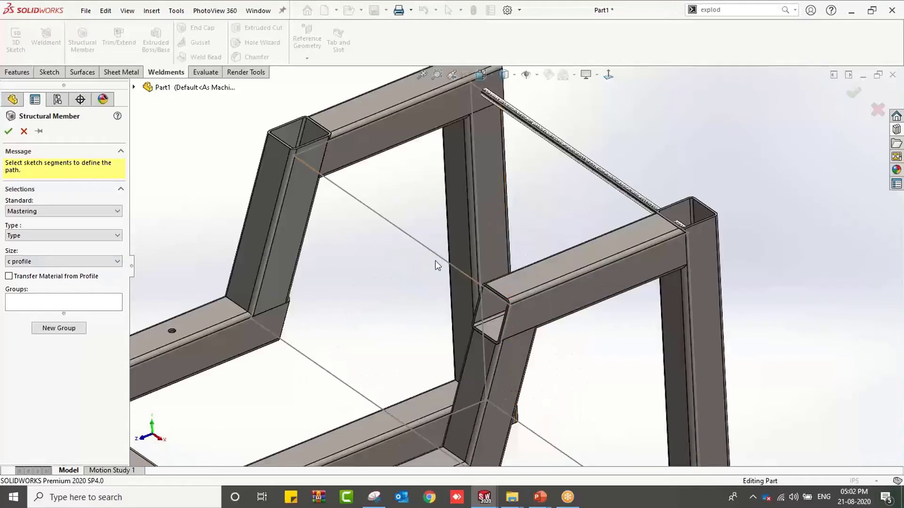
{"action": "left_click", "coordinate": [429, 257]}
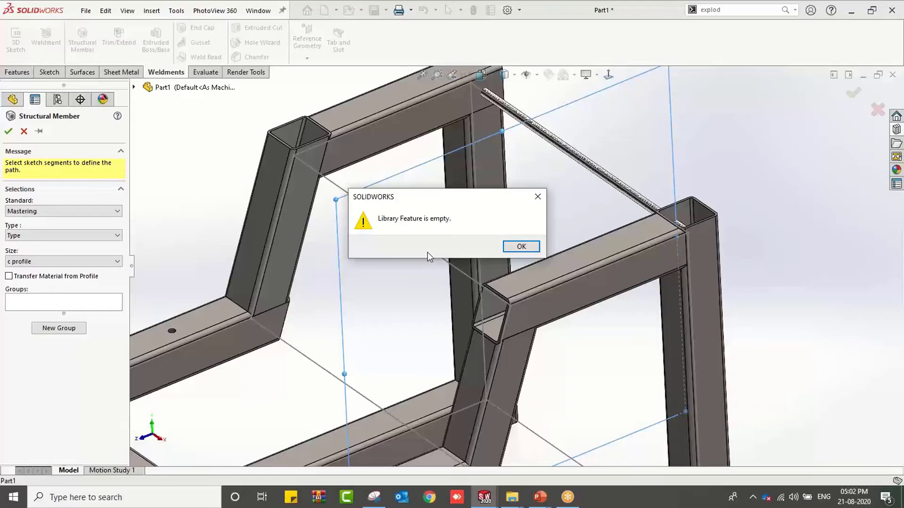
{"action": "left_click", "coordinate": [521, 247]}
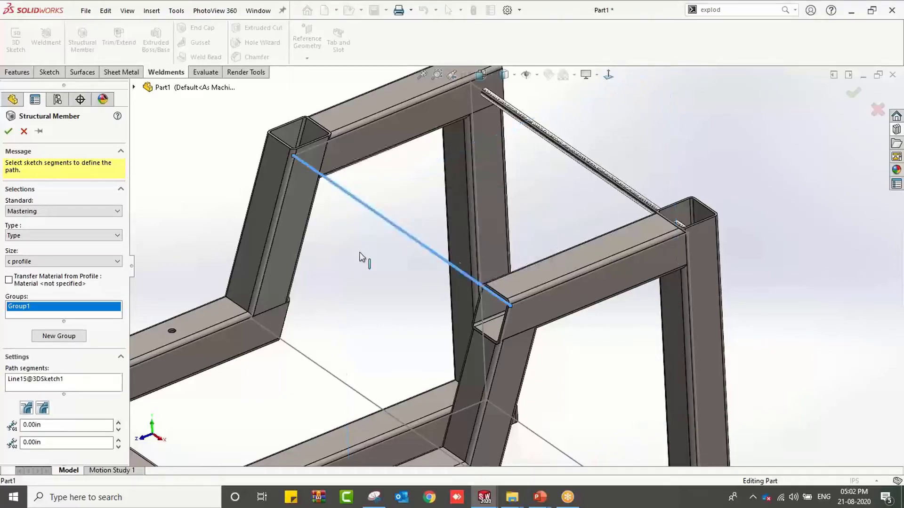
{"action": "left_click", "coordinate": [24, 131]}
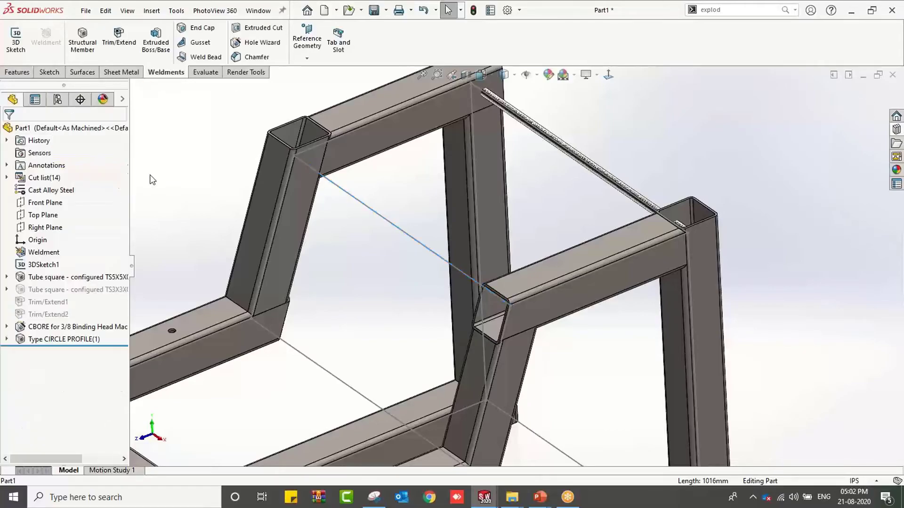
Switch to the PowerPoint slide show and review the weldment profile creation methods and the Standard, Type and Size folder structure.
{"action": "left_click", "coordinate": [863, 74]}
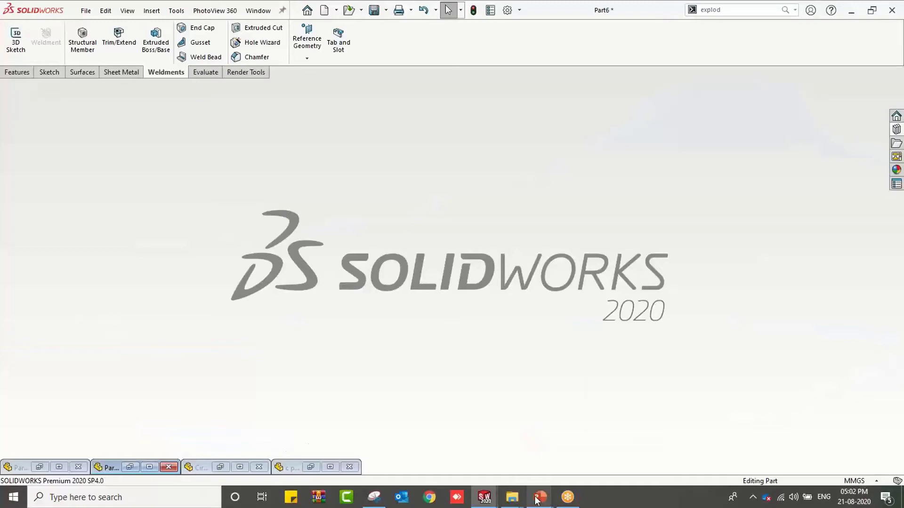
{"action": "key", "text": "alt+Tab"}
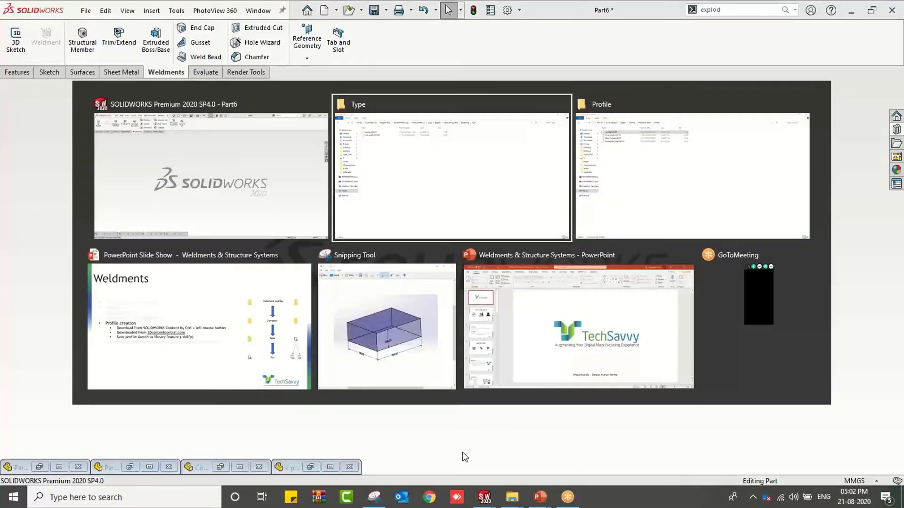
{"action": "key", "text": "alt+Tab"}
{"action": "key", "text": "alt+Tab"}
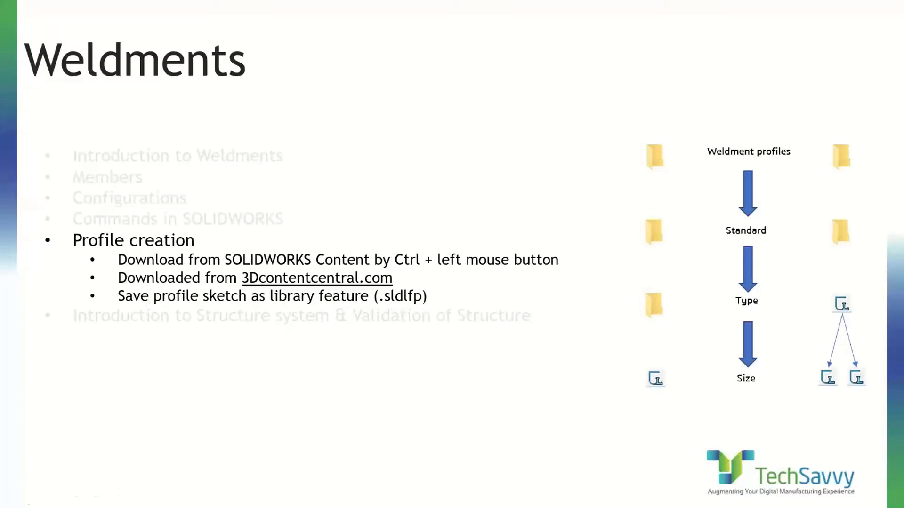
Return to SOLIDWORKS, create a new part and sketch a circle about 102 mm in diameter on the Top Plane, centred on the origin.
{"action": "key", "text": "alt+Tab"}
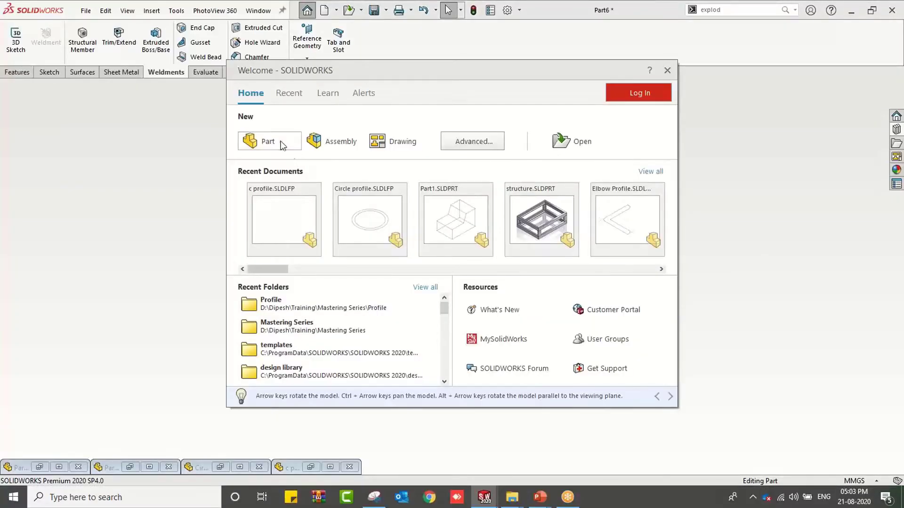
{"action": "left_click", "coordinate": [269, 141]}
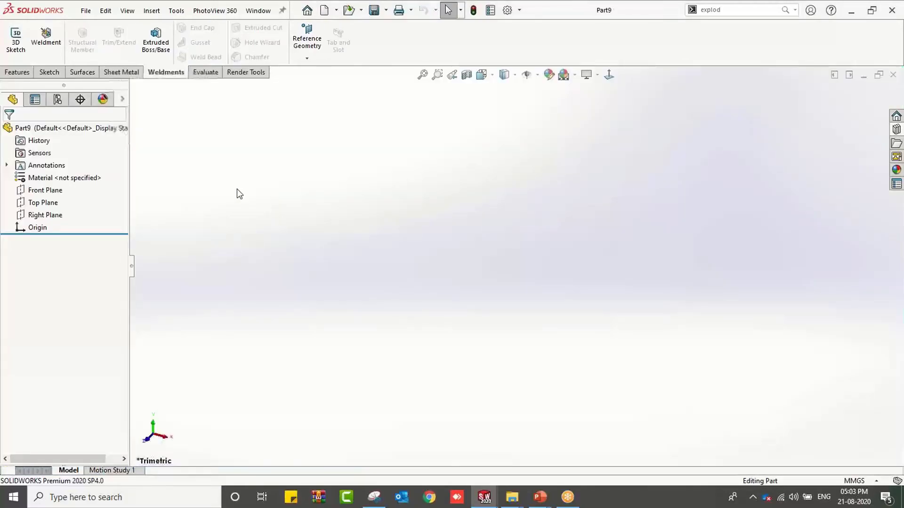
{"action": "left_click", "coordinate": [45, 202]}
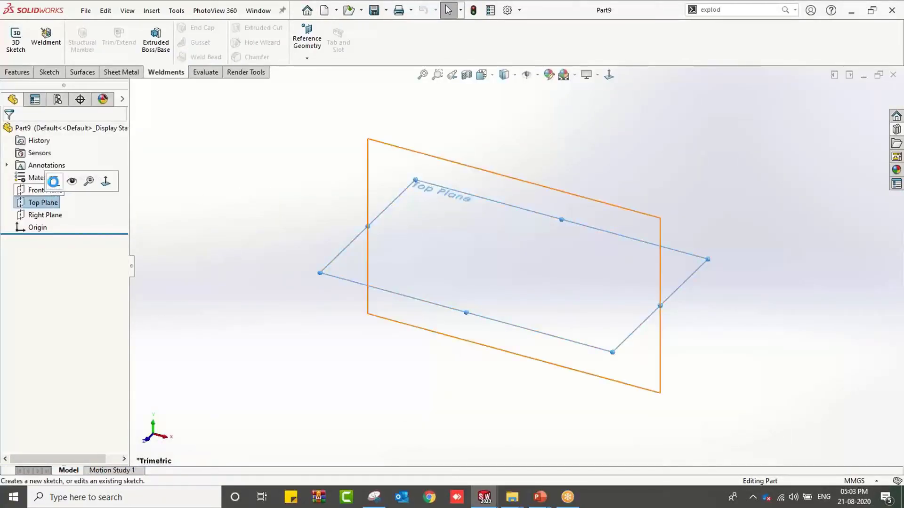
{"action": "left_click", "coordinate": [51, 179]}
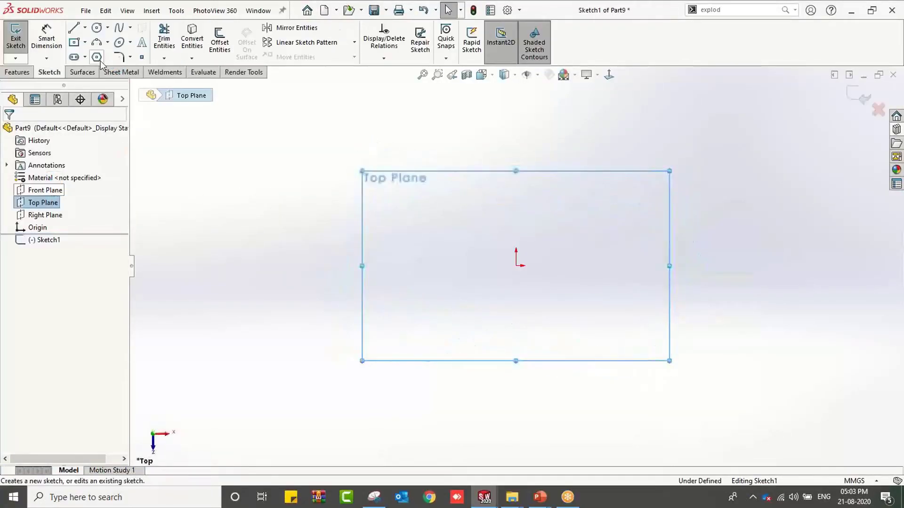
{"action": "left_click", "coordinate": [96, 28]}
{"action": "left_click", "coordinate": [516, 266]}
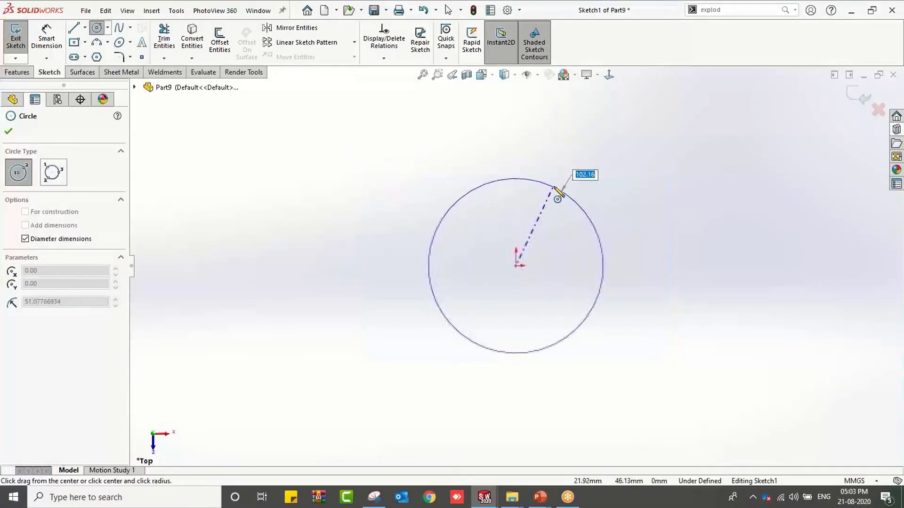
{"action": "left_click", "coordinate": [557, 192]}
Dimension the circle's diameter and set it to 25 mm.
{"action": "right_click_drag", "start_coordinate": [644, 276], "coordinate": [634, 238]}
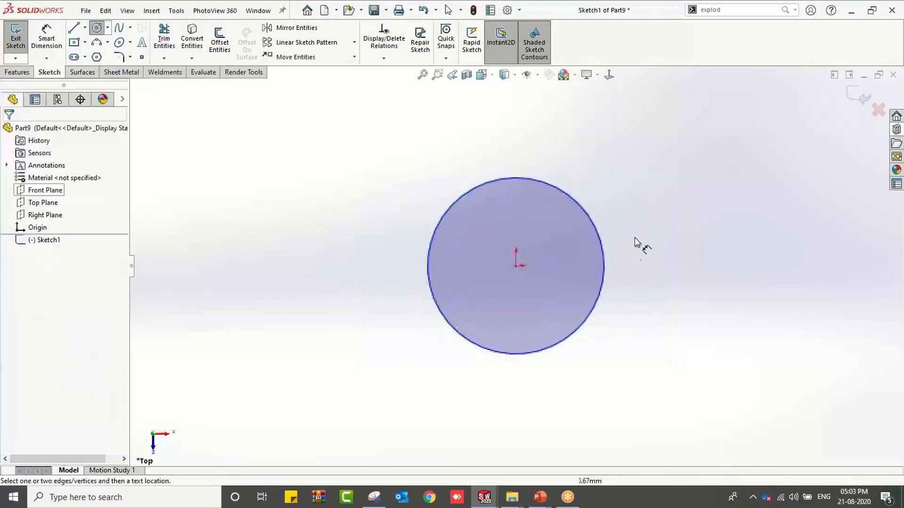
{"action": "left_click", "coordinate": [604, 253]}
{"action": "left_click", "coordinate": [646, 268]}
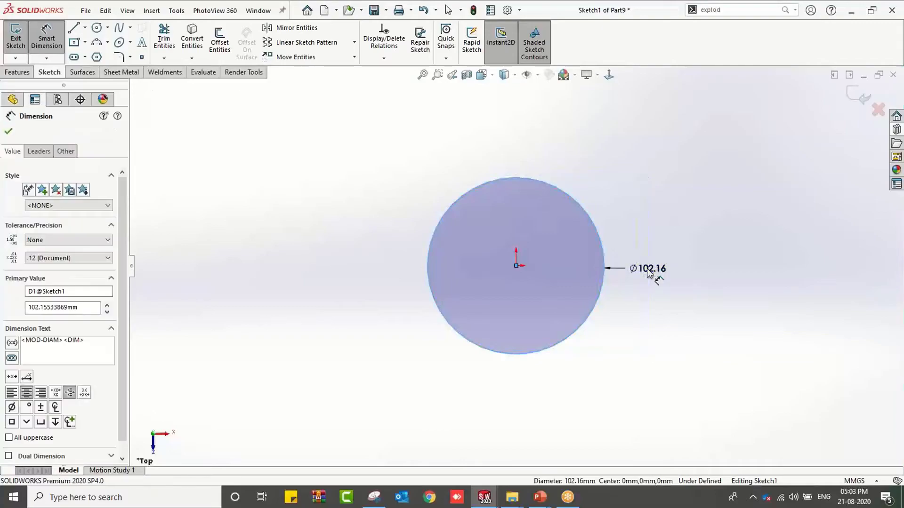
{"action": "type", "text": "25.00mm"}
{"action": "key", "text": "Return"}
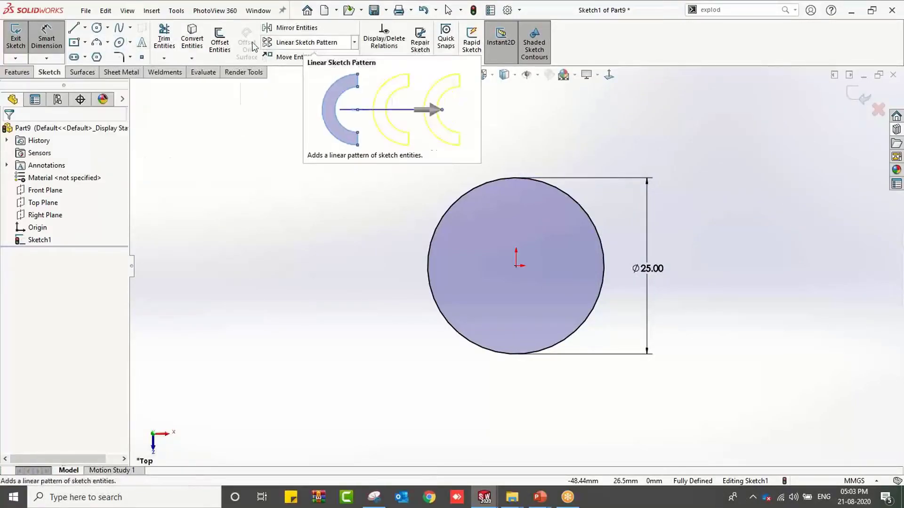
Offset the circle inward by 2 mm and exit the sketch.
{"action": "left_click", "coordinate": [220, 41]}
{"action": "type", "text": "2"}
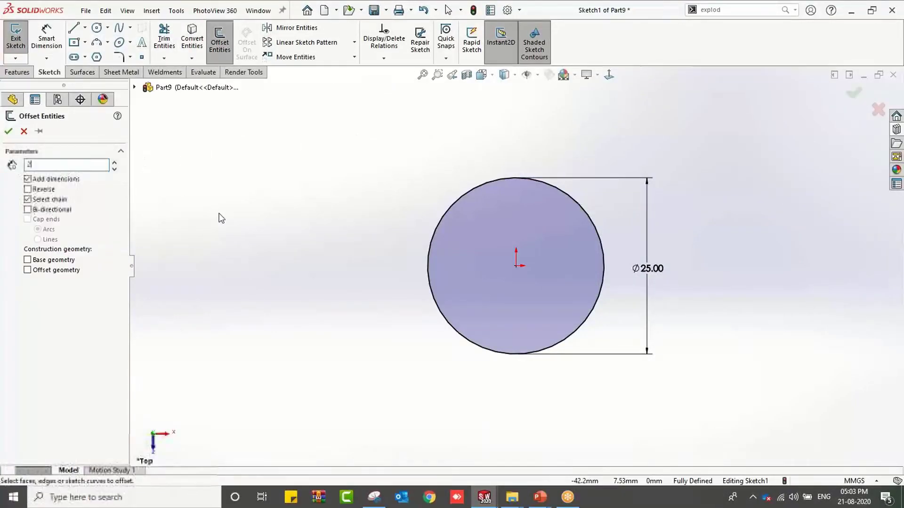
{"action": "left_click", "coordinate": [451, 209]}
{"action": "left_click", "coordinate": [28, 189]}
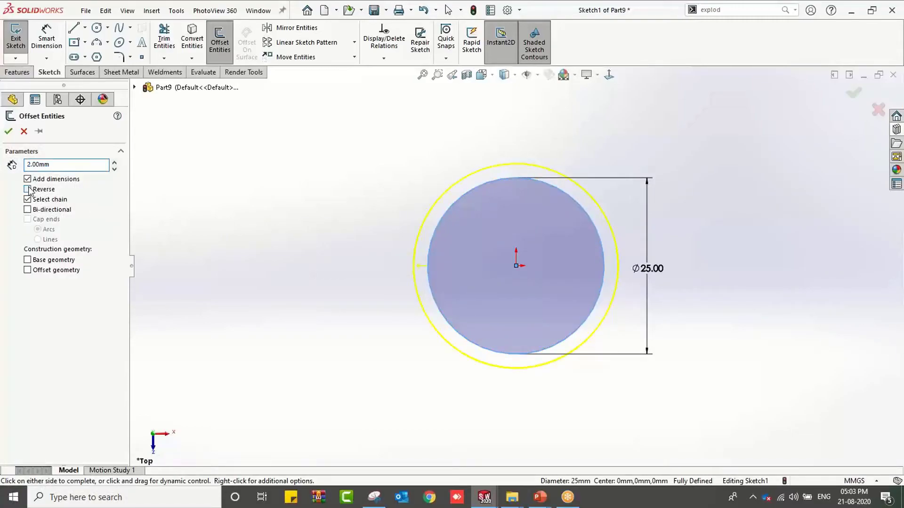
{"action": "left_click", "coordinate": [8, 131]}
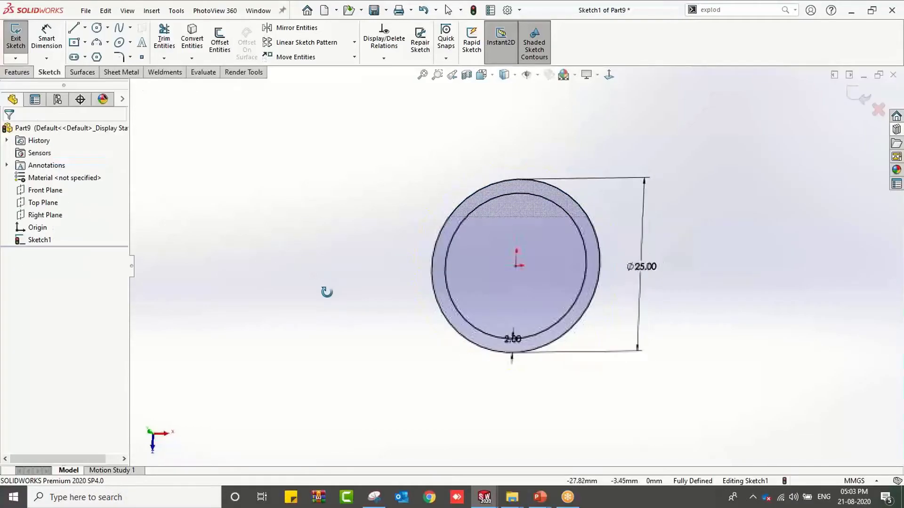
{"action": "left_click", "coordinate": [867, 100]}
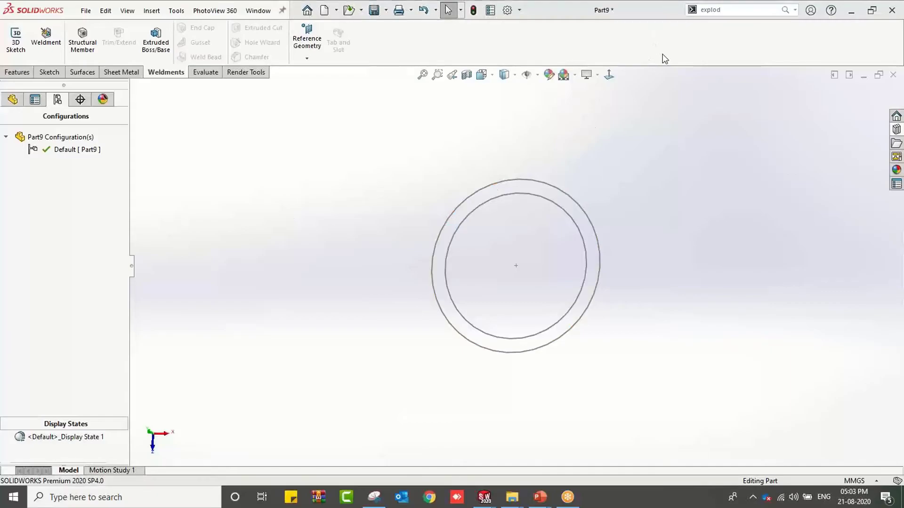
Insert an auto-created design table that includes the dimensions D1@Sketch1 and D2@Sketch1.
{"action": "left_click", "coordinate": [751, 11]}
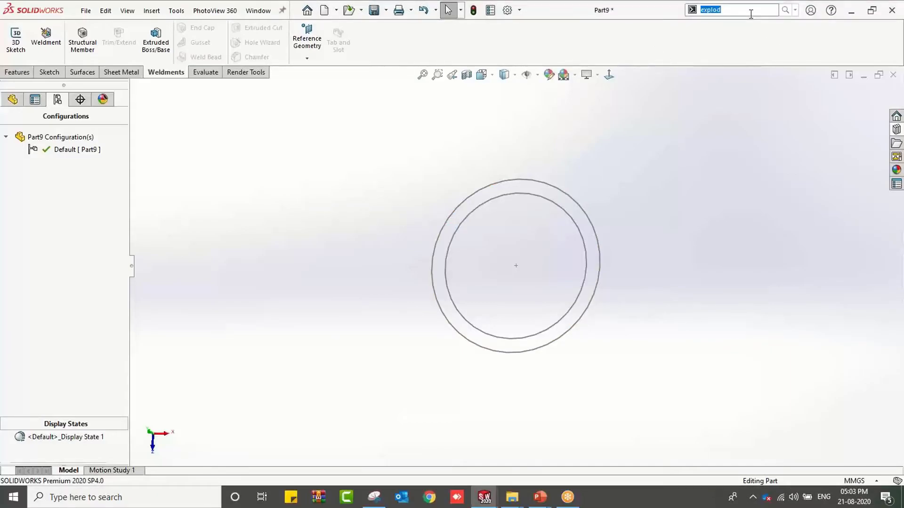
{"action": "type", "text": "des"}
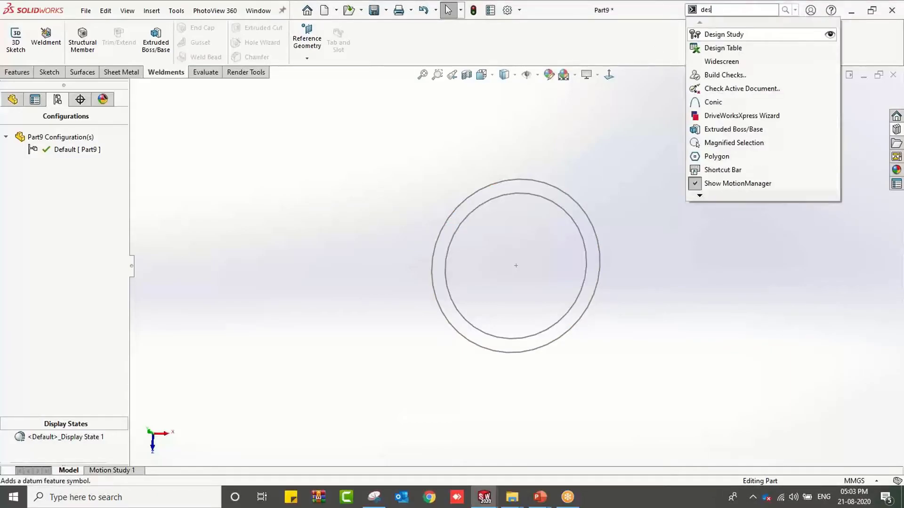
{"action": "left_click", "coordinate": [750, 48]}
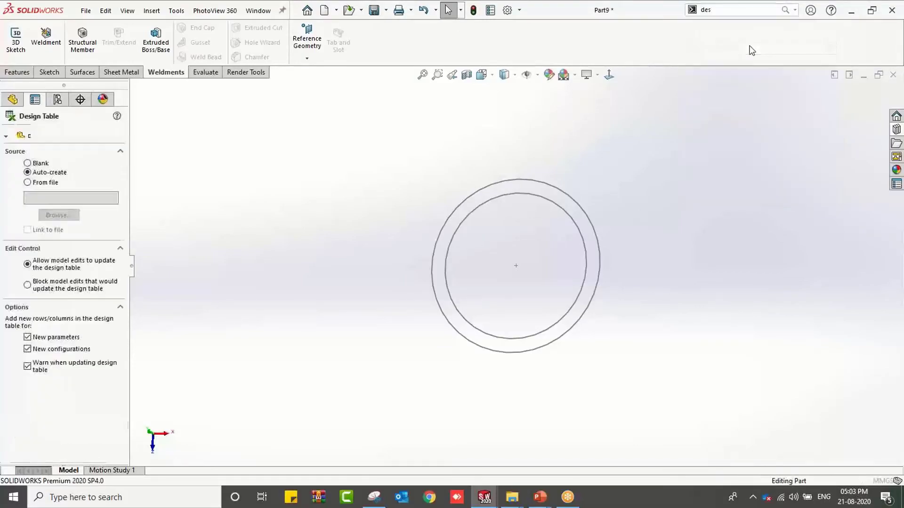
{"action": "left_click", "coordinate": [9, 131]}
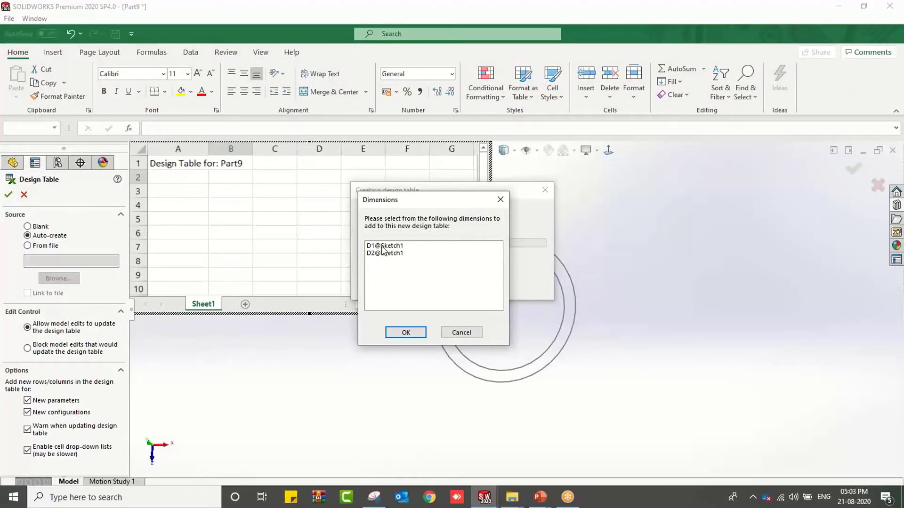
{"action": "left_click", "coordinate": [381, 245]}
{"action": "left_click", "coordinate": [382, 253], "text": "shift"}
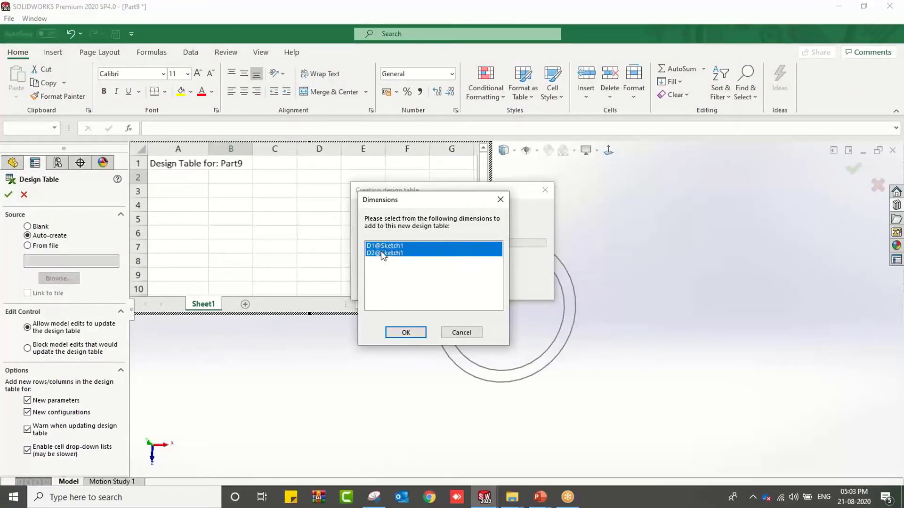
{"action": "left_click", "coordinate": [404, 331]}
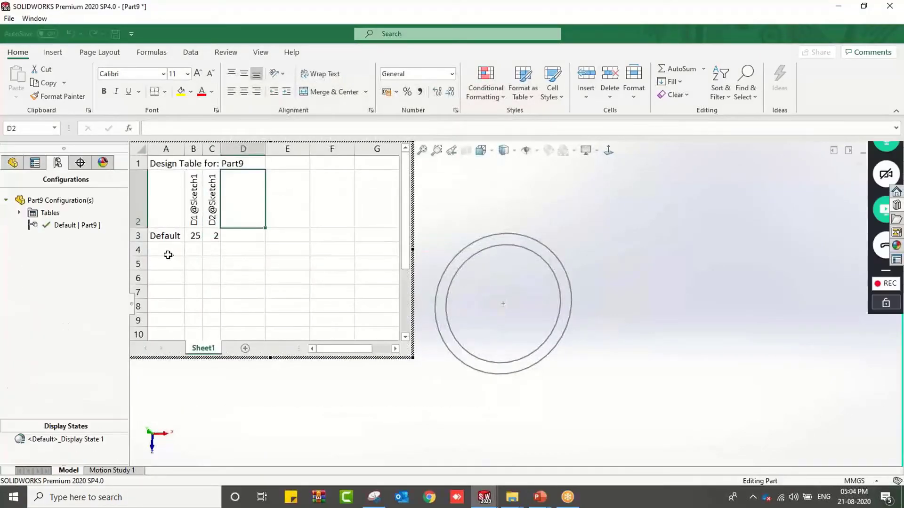
Add six configurations named 15, 17, 19, 21, 23 and 25 below the Default row of the design table.
{"action": "left_click", "coordinate": [167, 253]}
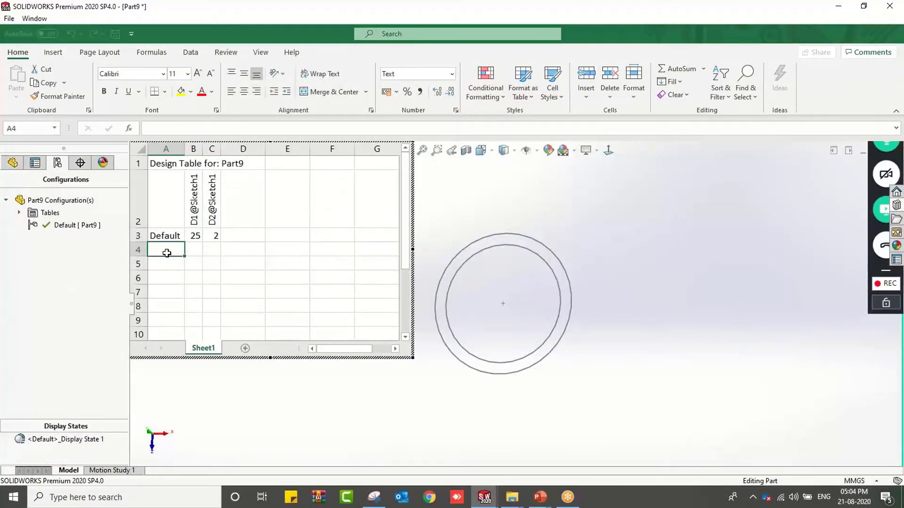
{"action": "type", "text": "15"}
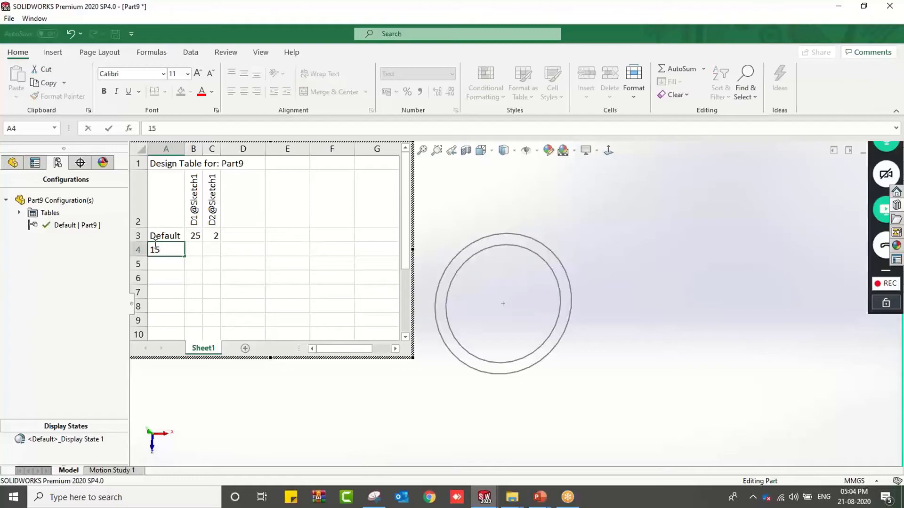
{"action": "left_click", "coordinate": [164, 264]}
{"action": "type", "text": "17"}
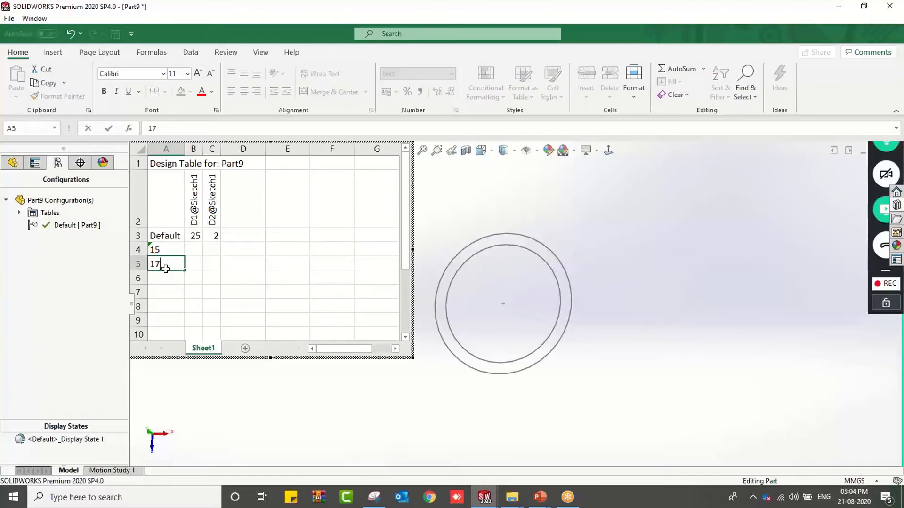
{"action": "left_click", "coordinate": [170, 279]}
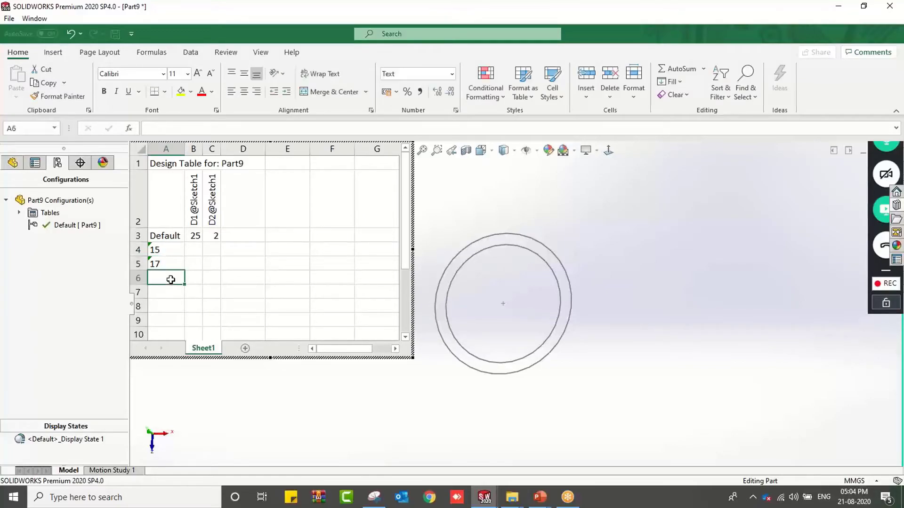
{"action": "type", "text": "18"}
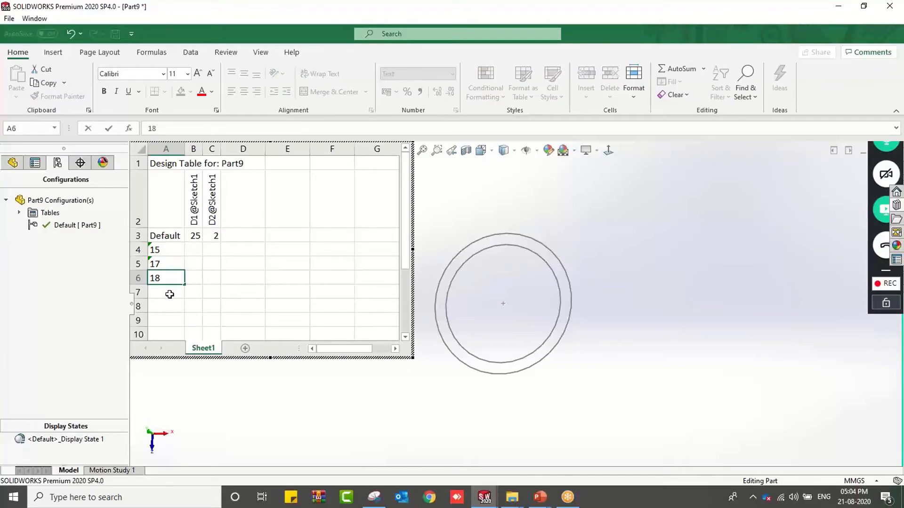
{"action": "key", "text": "BackSpace"}
{"action": "type", "text": "9"}
{"action": "left_click", "coordinate": [163, 295]}
{"action": "type", "text": "21"}
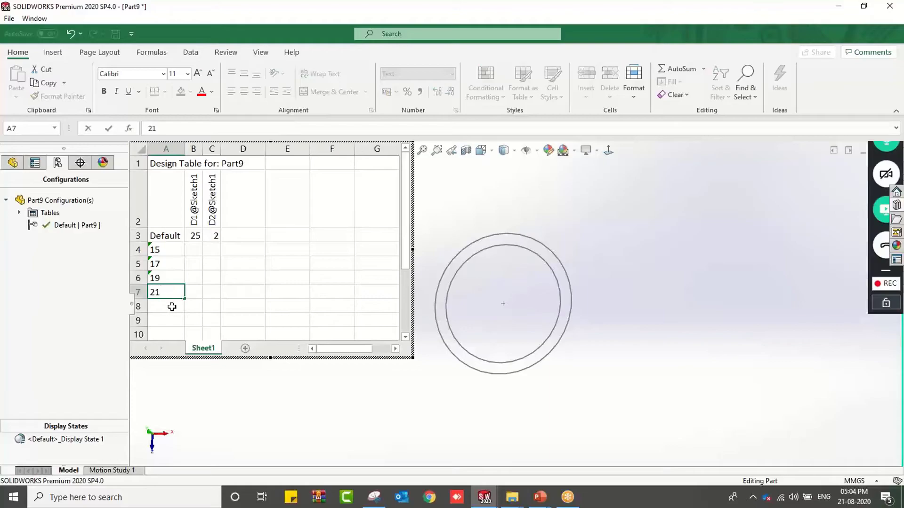
{"action": "left_click", "coordinate": [171, 306]}
{"action": "type", "text": "1"}
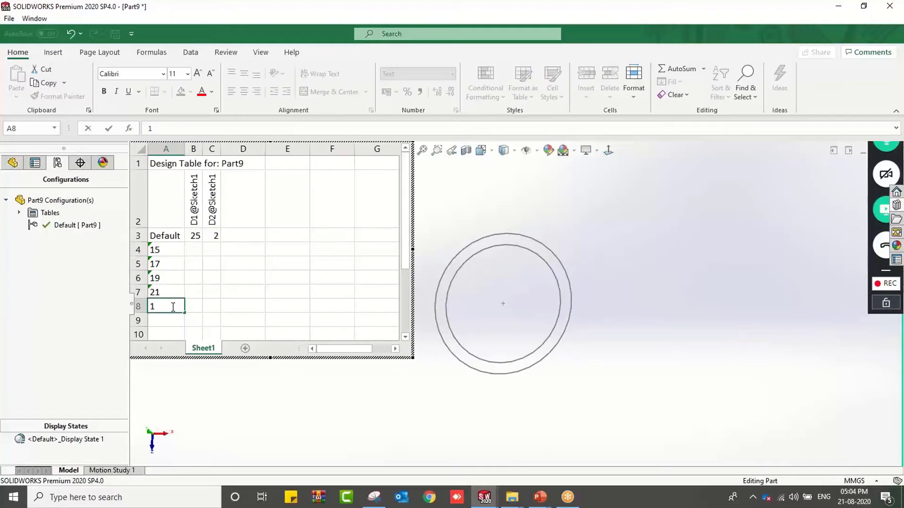
{"action": "type", "text": "3"}
{"action": "left_click", "coordinate": [169, 320]}
{"action": "type", "text": "25"}
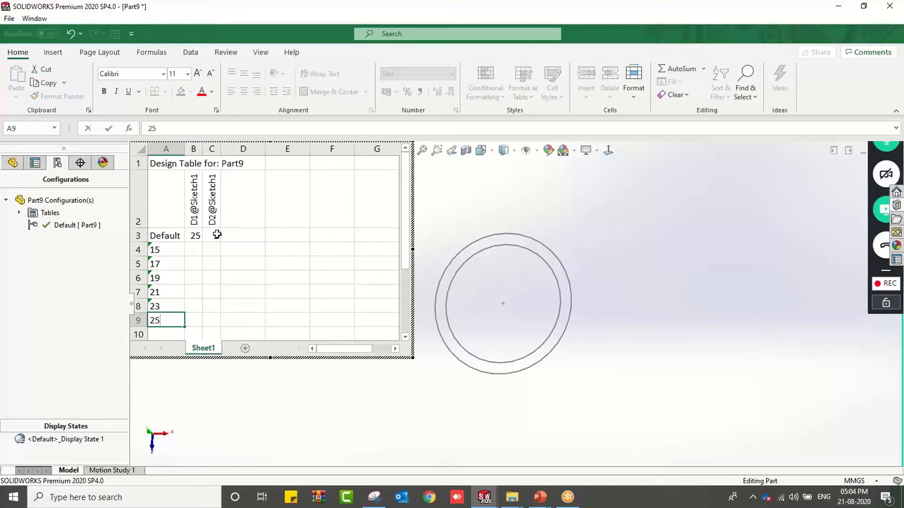
Set D1@Sketch1 to 15, 17, 19, 21, 23 and 25 for the configurations of the same names.
{"action": "left_click", "coordinate": [196, 250]}
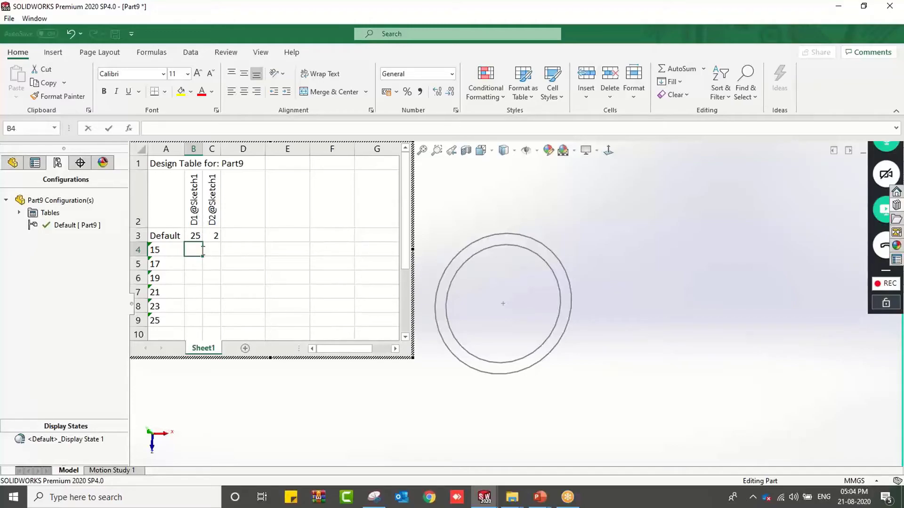
{"action": "type", "text": "15"}
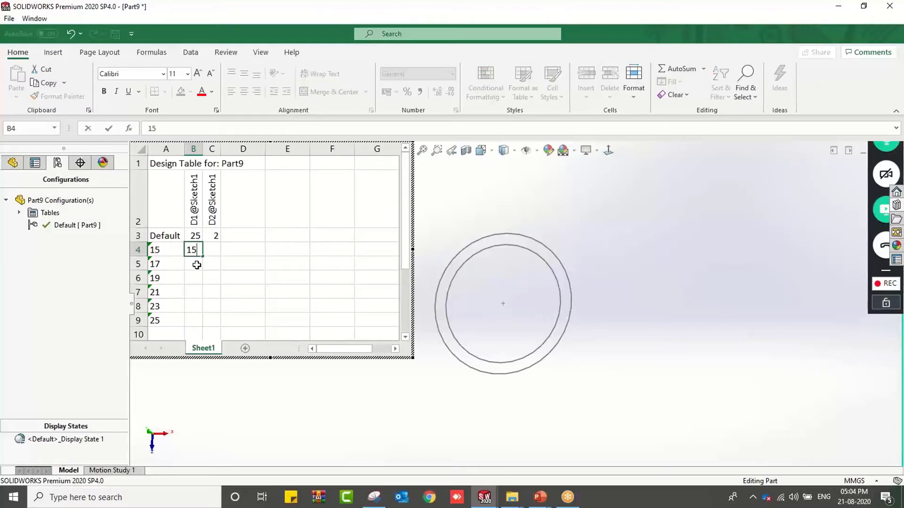
{"action": "left_click", "coordinate": [196, 265]}
{"action": "type", "text": "17"}
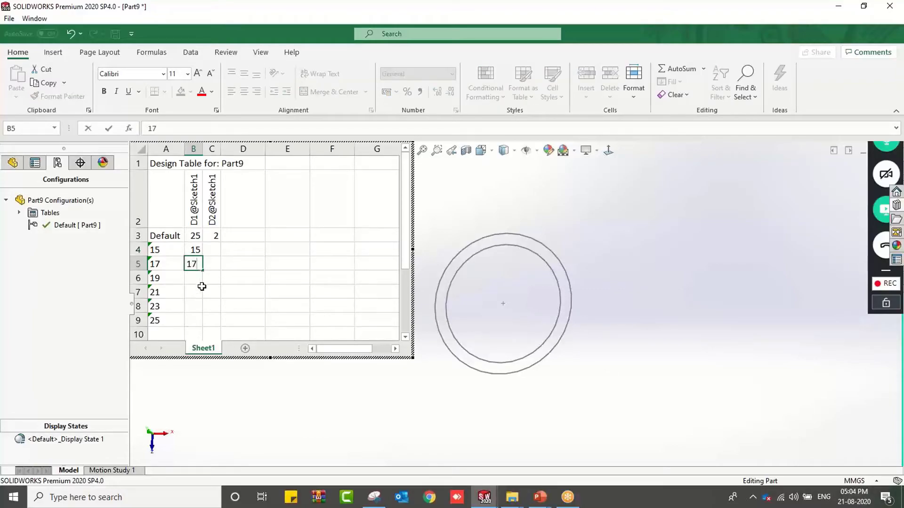
{"action": "left_click", "coordinate": [194, 281]}
{"action": "type", "text": "19"}
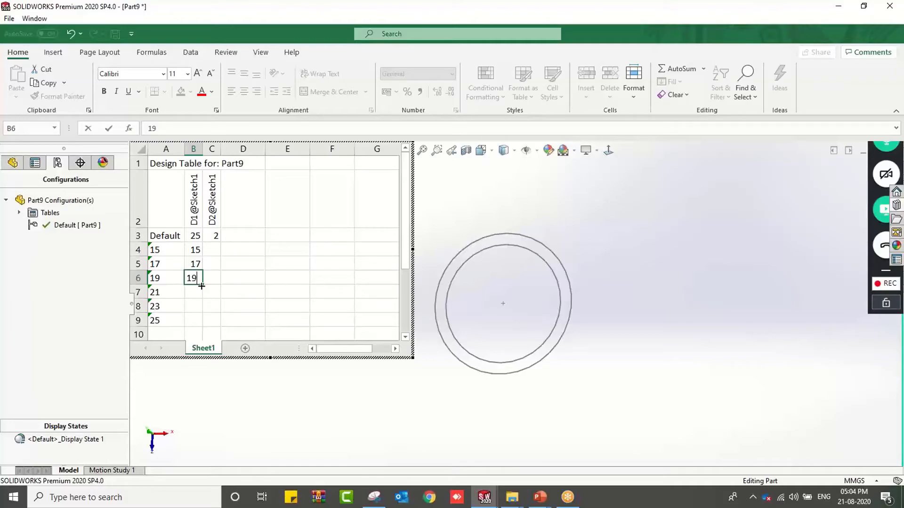
{"action": "left_click_drag", "start_coordinate": [201, 286], "coordinate": [201, 295]}
{"action": "left_click", "coordinate": [196, 293]}
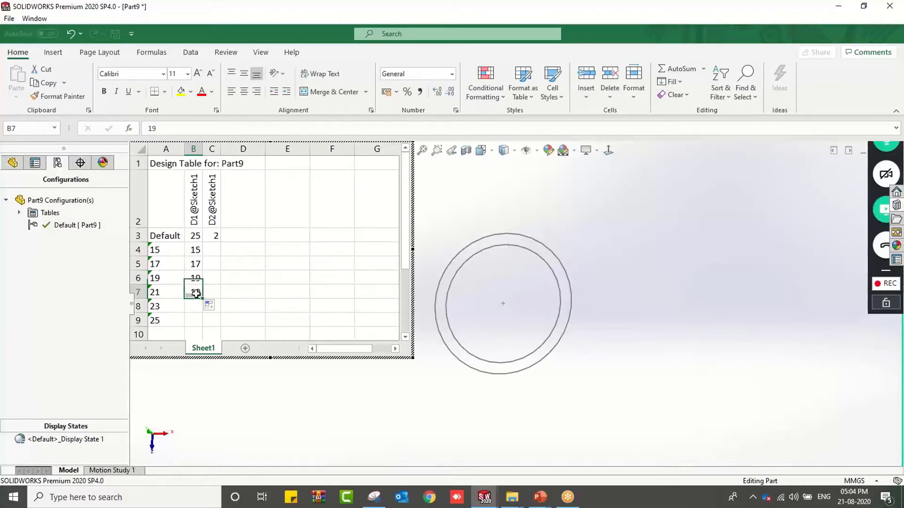
{"action": "type", "text": "21"}
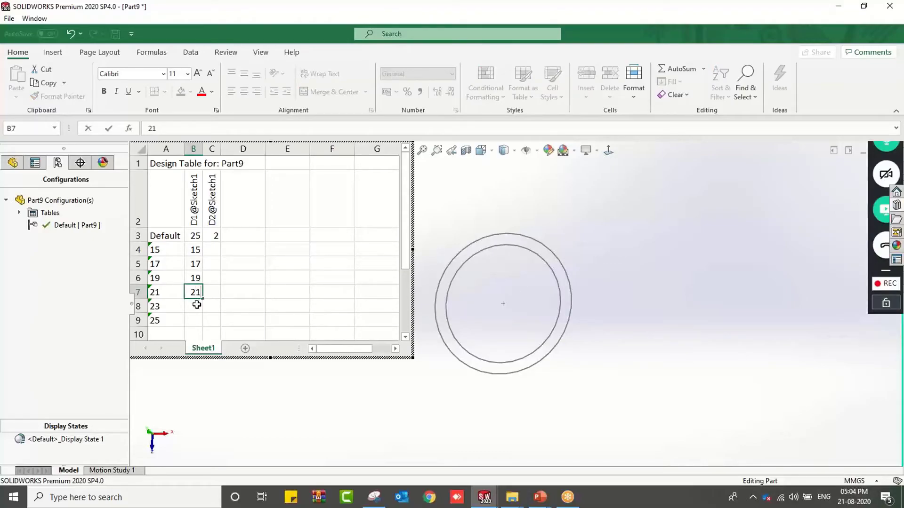
{"action": "left_click", "coordinate": [197, 305]}
{"action": "type", "text": "23"}
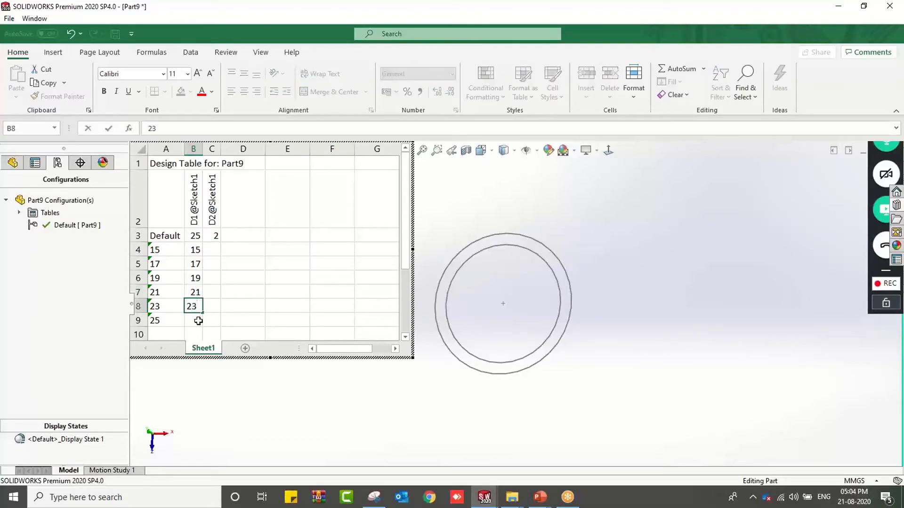
{"action": "left_click", "coordinate": [198, 321]}
{"action": "type", "text": "25"}
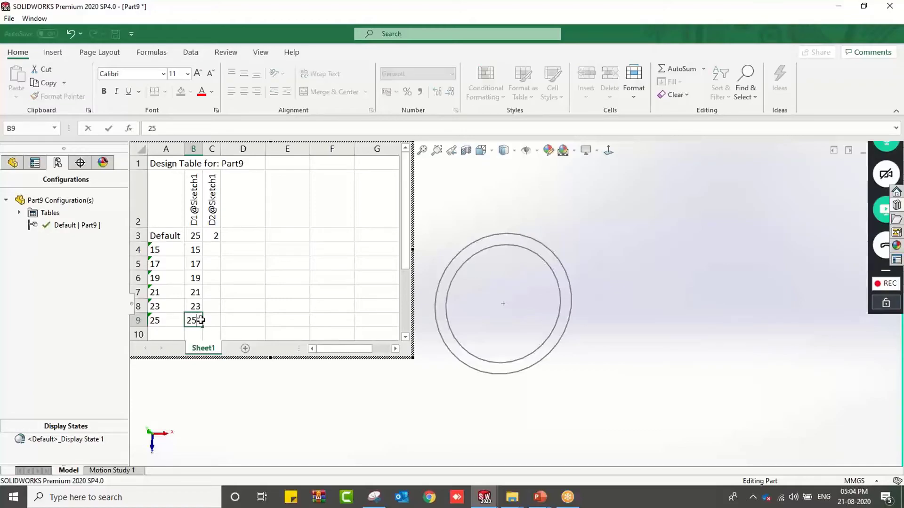
Set D2@Sketch1 to 1 for configurations 15, 17 and 19 and to 2 for 21, 23 and 25, and generate the configurations.
{"action": "left_click", "coordinate": [212, 250]}
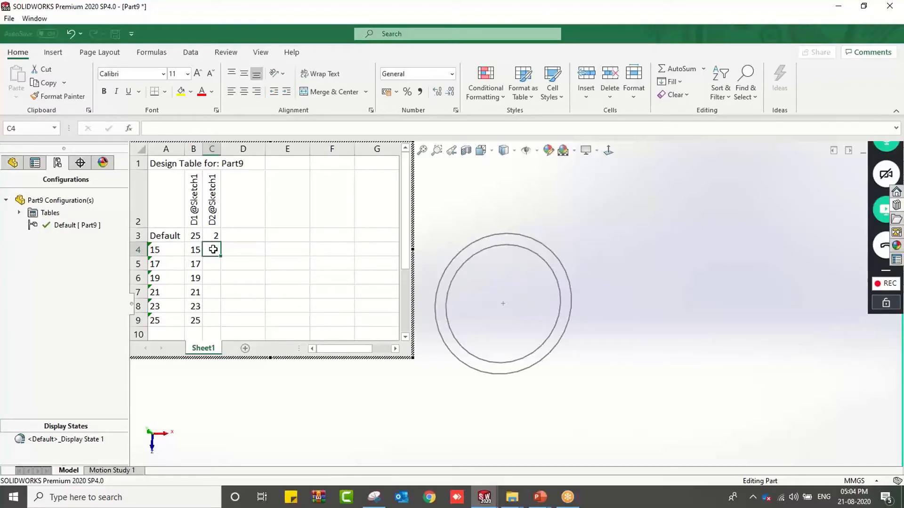
{"action": "type", "text": "1"}
{"action": "left_click", "coordinate": [215, 265]}
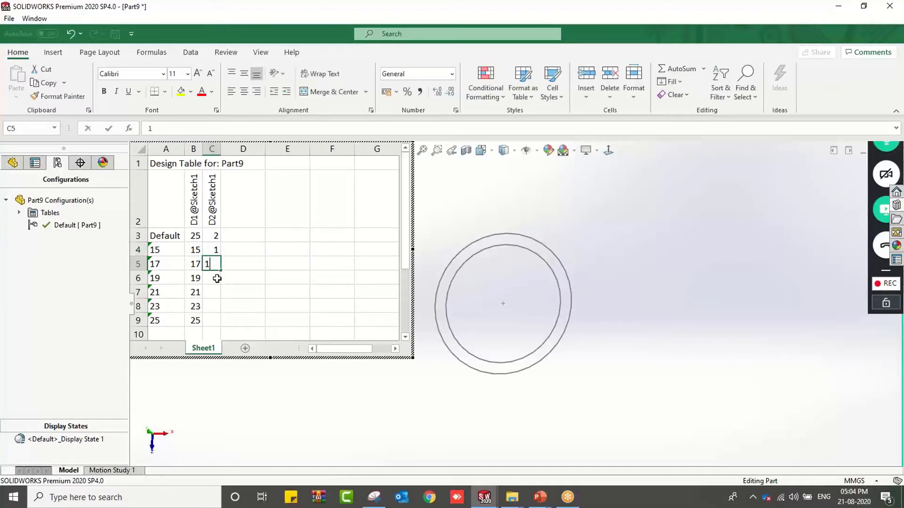
{"action": "type", "text": "1"}
{"action": "left_click", "coordinate": [217, 280]}
{"action": "type", "text": "1"}
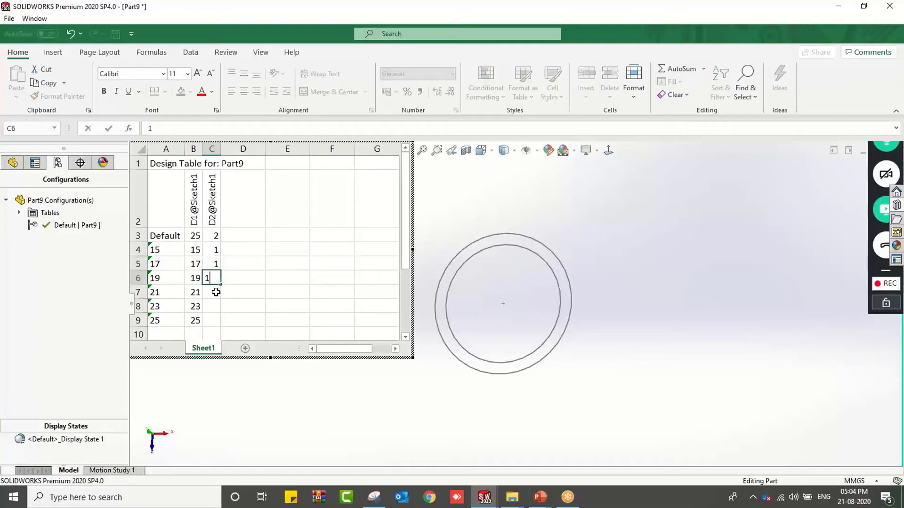
{"action": "left_click", "coordinate": [214, 294]}
{"action": "type", "text": "2"}
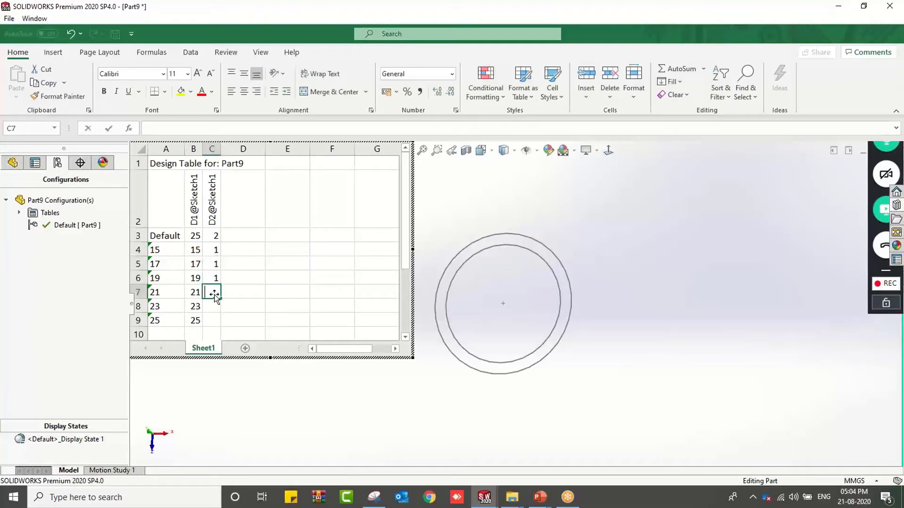
{"action": "left_click", "coordinate": [213, 308]}
{"action": "type", "text": "2"}
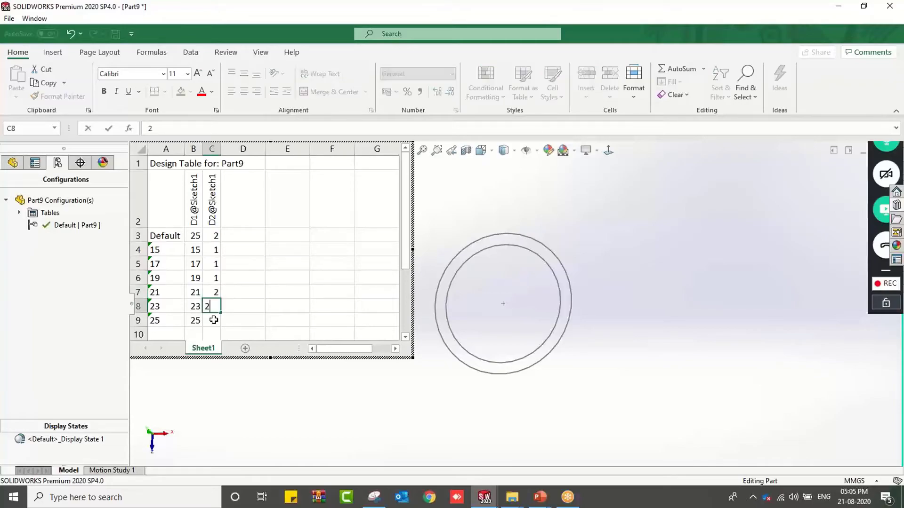
{"action": "left_click", "coordinate": [214, 320]}
{"action": "type", "text": "2"}
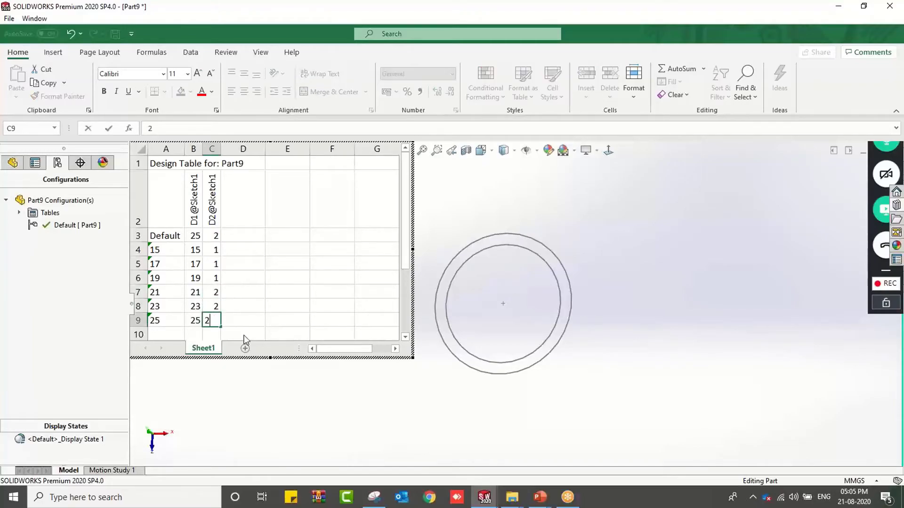
{"action": "left_click", "coordinate": [262, 383]}
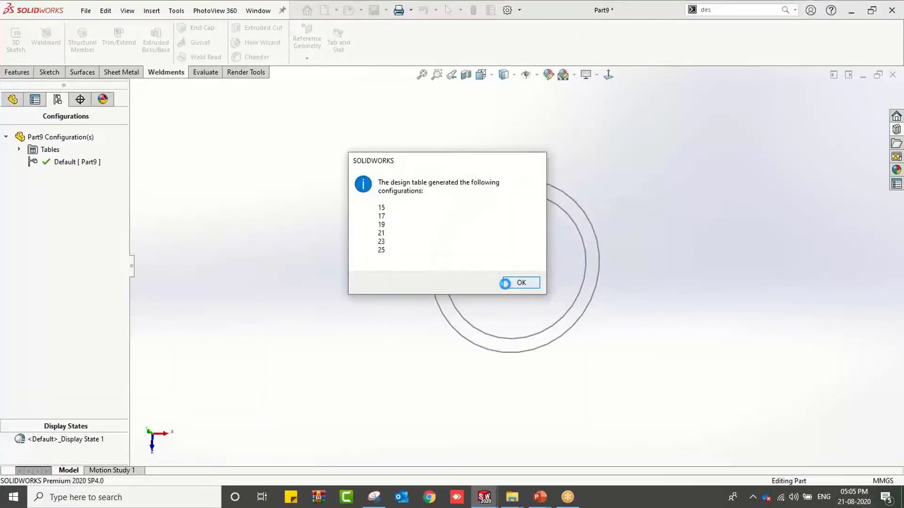
{"action": "left_click", "coordinate": [506, 282]}
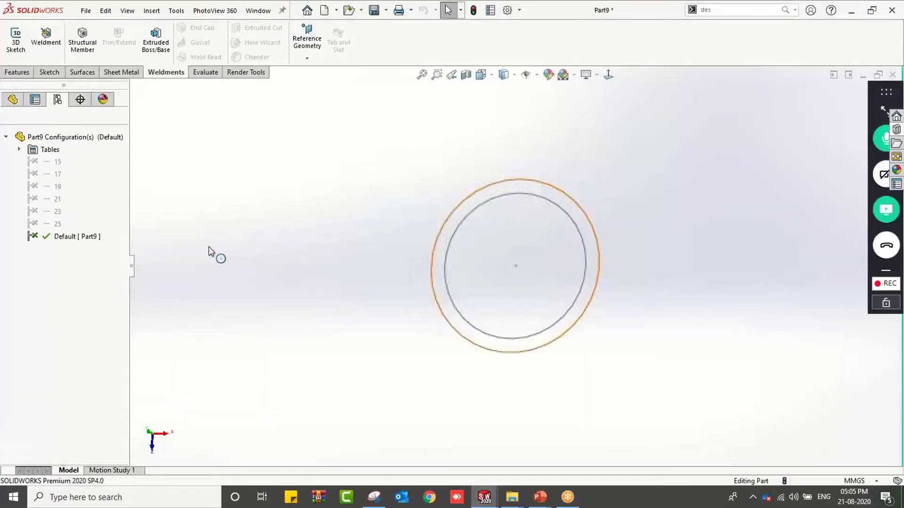
Review the generated configurations, rebuild the part and select the tube profile sketch, Sketch1, in the feature tree.
{"action": "left_click", "coordinate": [14, 100]}
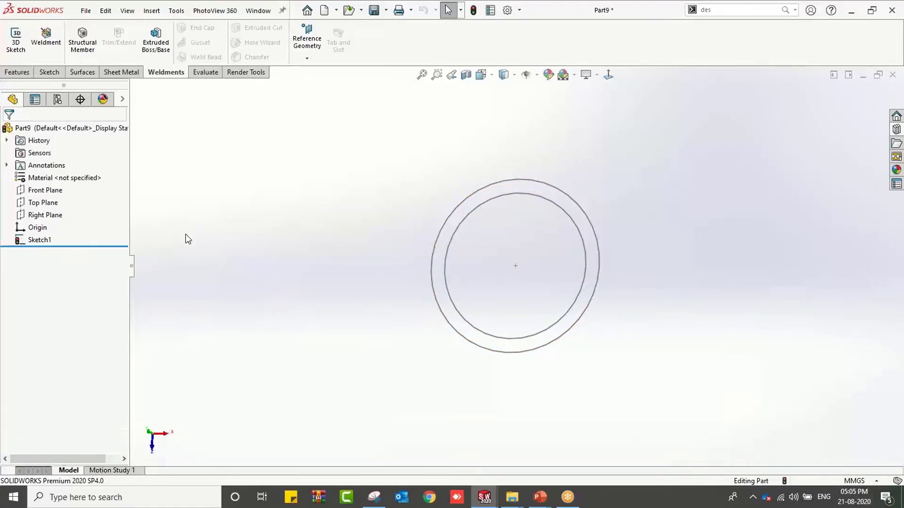
{"action": "left_click", "coordinate": [57, 101]}
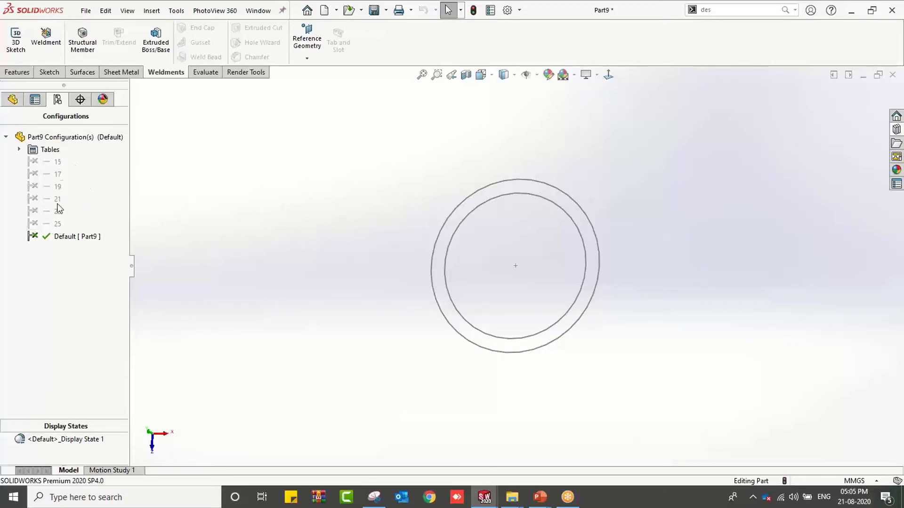
{"action": "left_click", "coordinate": [11, 99]}
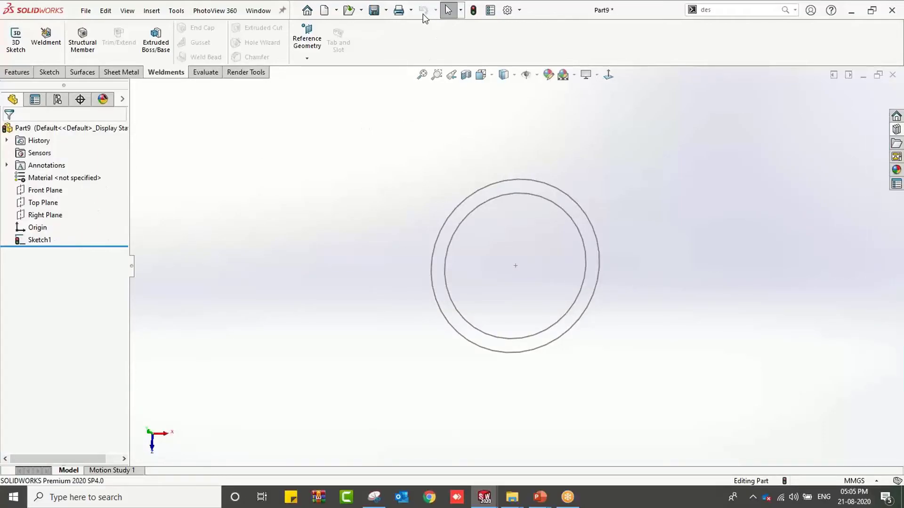
{"action": "left_click", "coordinate": [473, 10]}
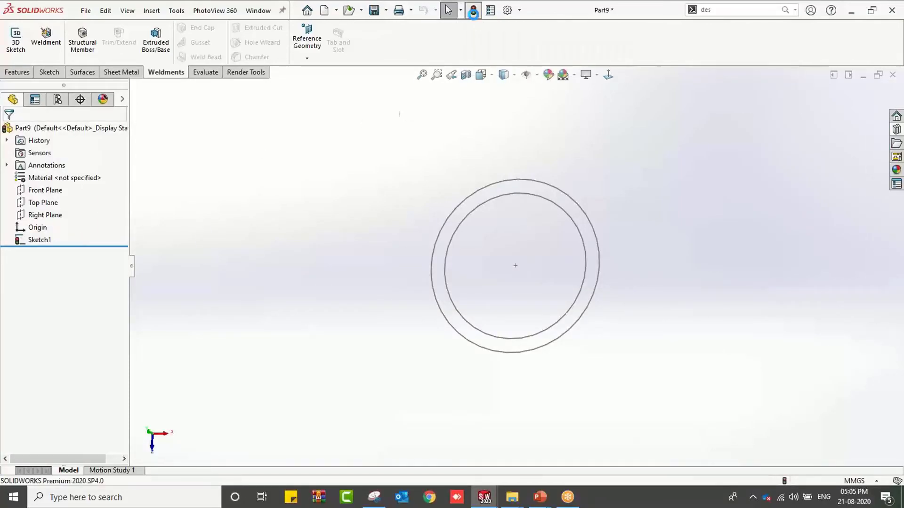
{"action": "left_click", "coordinate": [39, 241]}
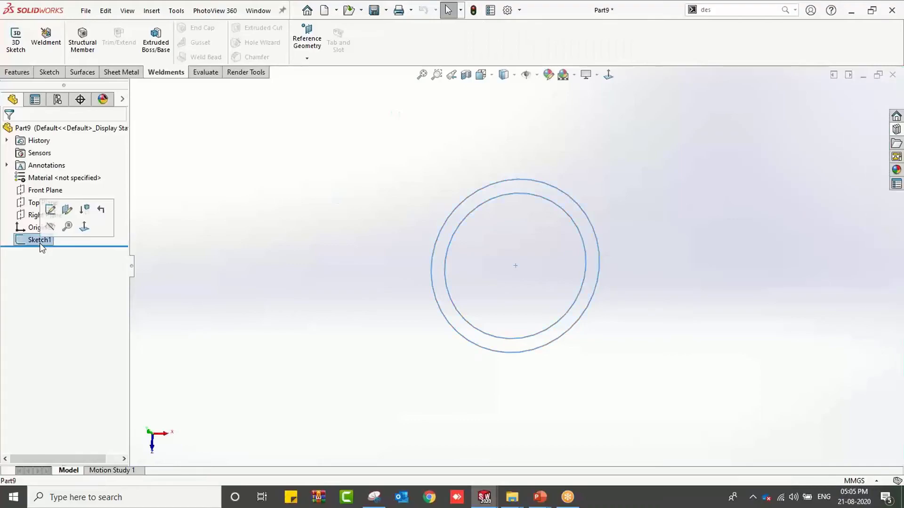
Start saving the part under a new file, with Lib Feat Part (*.sldlfp) as the file type.
{"action": "left_click", "coordinate": [80, 18]}
{"action": "left_click", "coordinate": [111, 149]}
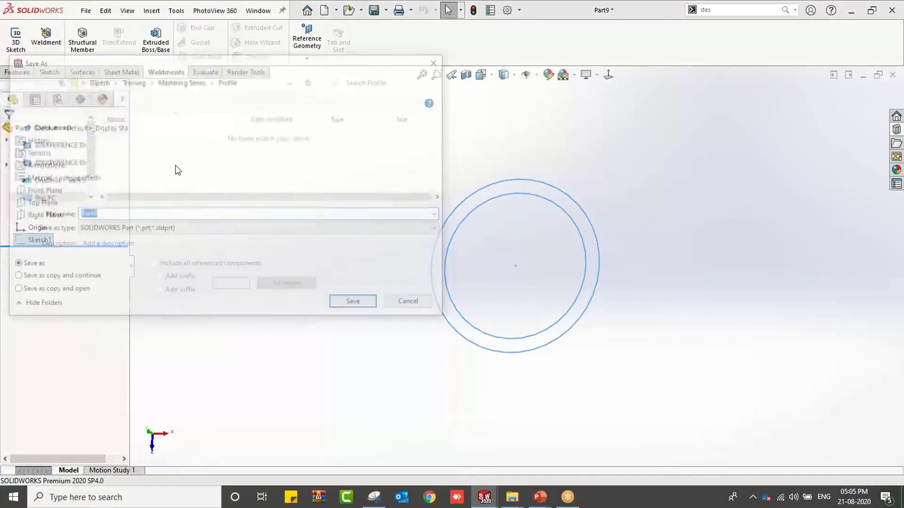
{"action": "left_click", "coordinate": [188, 229]}
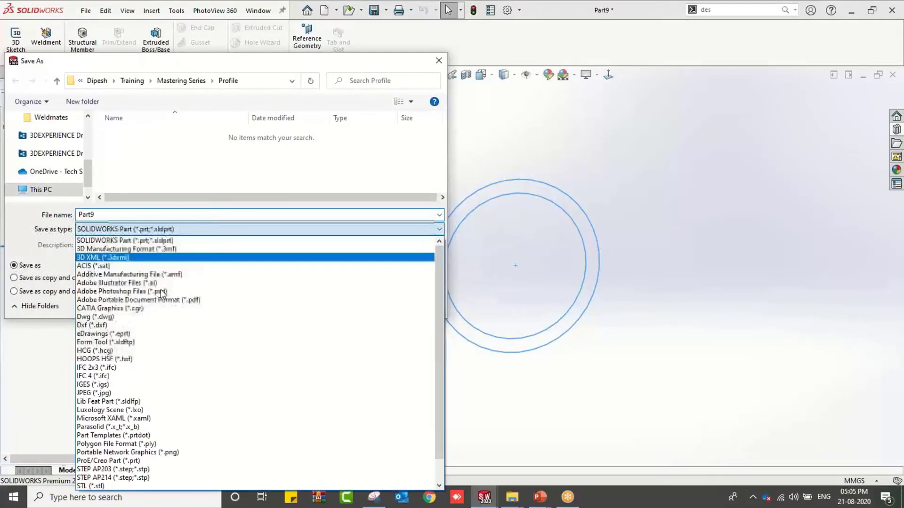
{"action": "left_click", "coordinate": [127, 401]}
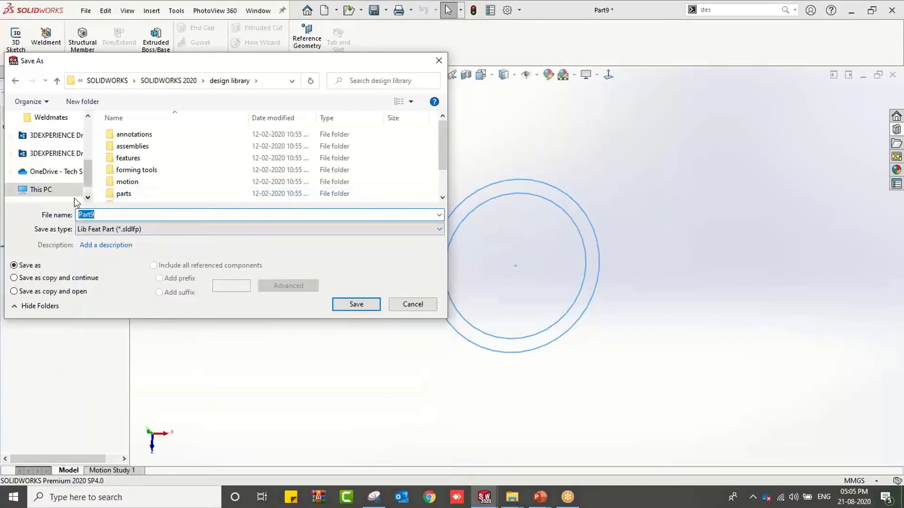
Choose the Profile folder inside Training > Mastering Series on Local Disk (D:) as the save location.
{"action": "left_click", "coordinate": [42, 189]}
{"action": "scroll", "coordinate": [270, 178], "scroll_direction": "down", "scroll_amount": 3}
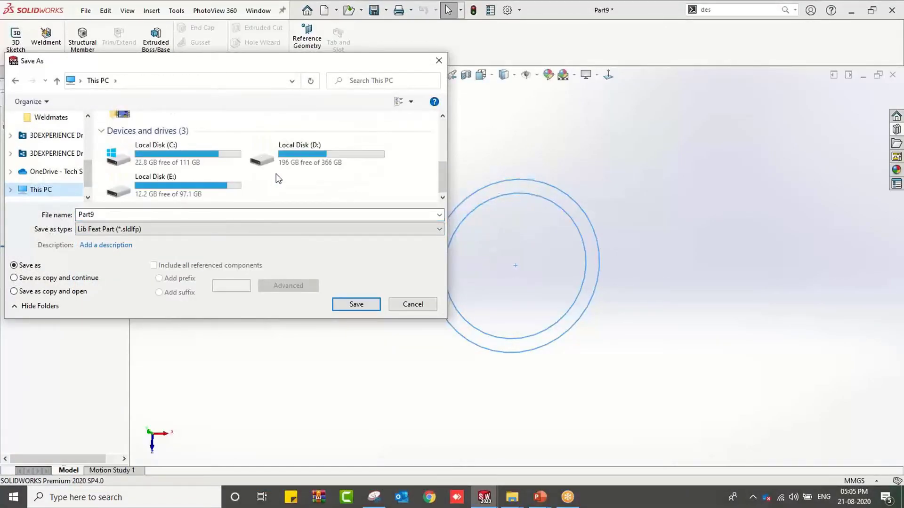
{"action": "double_click", "coordinate": [297, 152]}
{"action": "scroll", "coordinate": [189, 179], "scroll_direction": "down", "scroll_amount": 3}
{"action": "scroll", "coordinate": [155, 196], "scroll_direction": "down", "scroll_amount": 1}
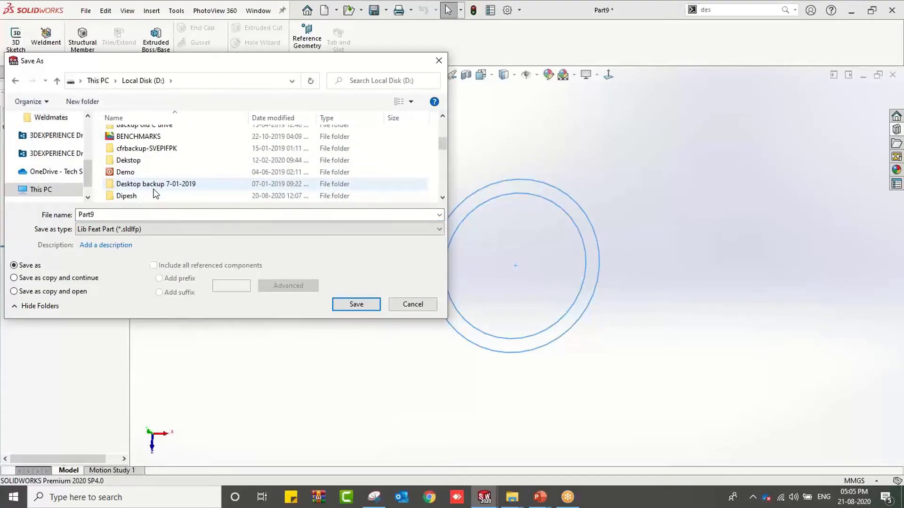
{"action": "double_click", "coordinate": [151, 196]}
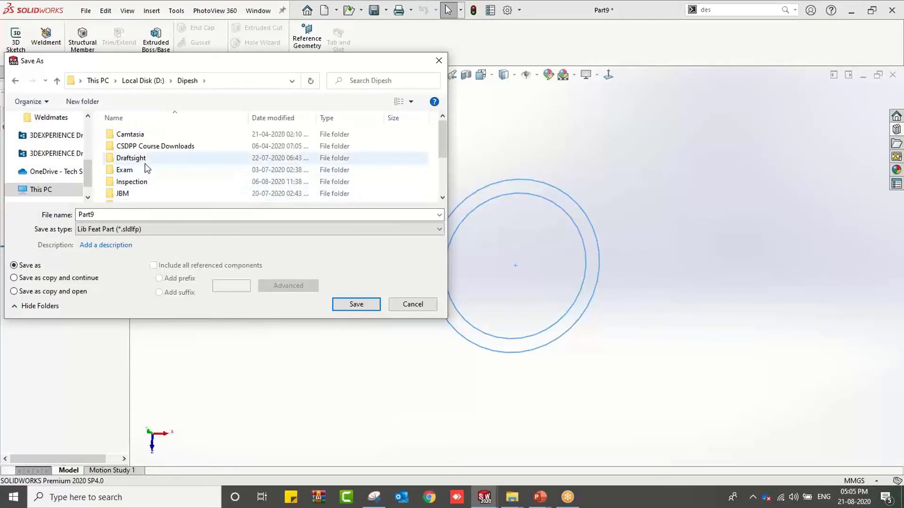
{"action": "scroll", "coordinate": [153, 178], "scroll_direction": "down", "scroll_amount": 2}
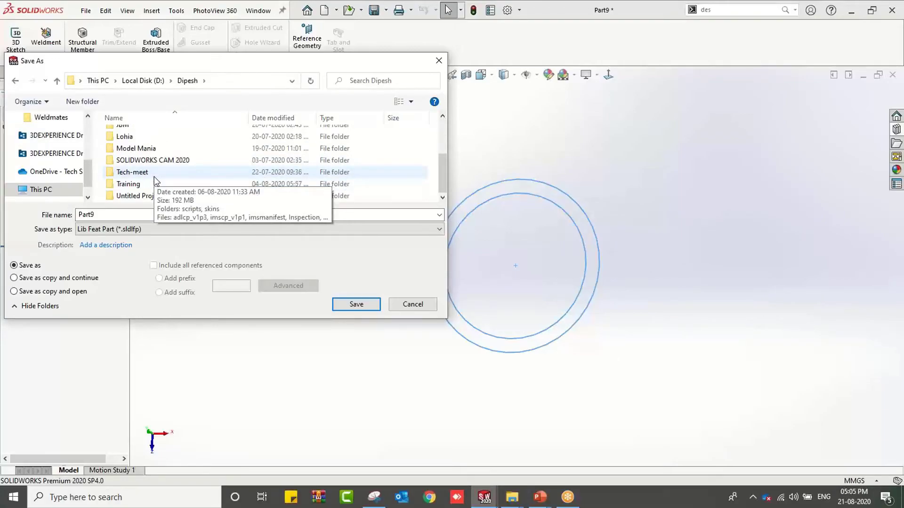
{"action": "double_click", "coordinate": [154, 183]}
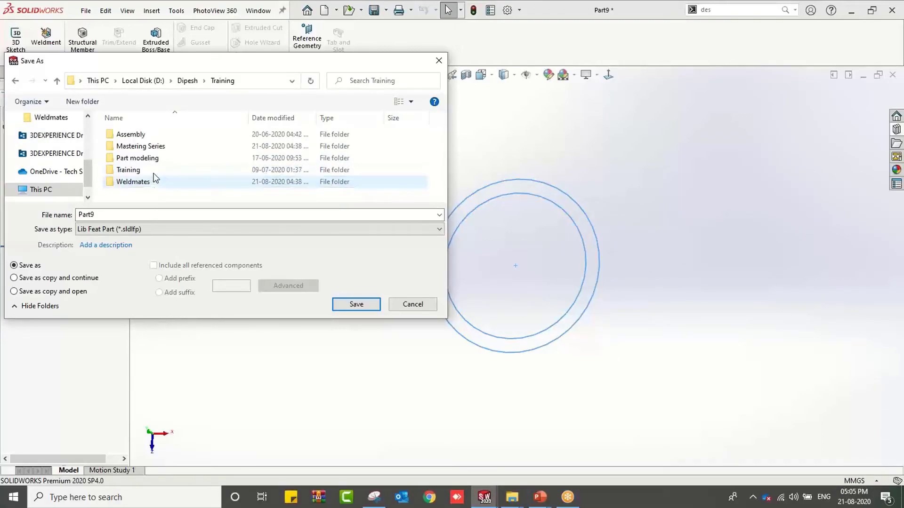
{"action": "double_click", "coordinate": [156, 147]}
{"action": "left_click", "coordinate": [159, 147]}
{"action": "double_click", "coordinate": [160, 148]}
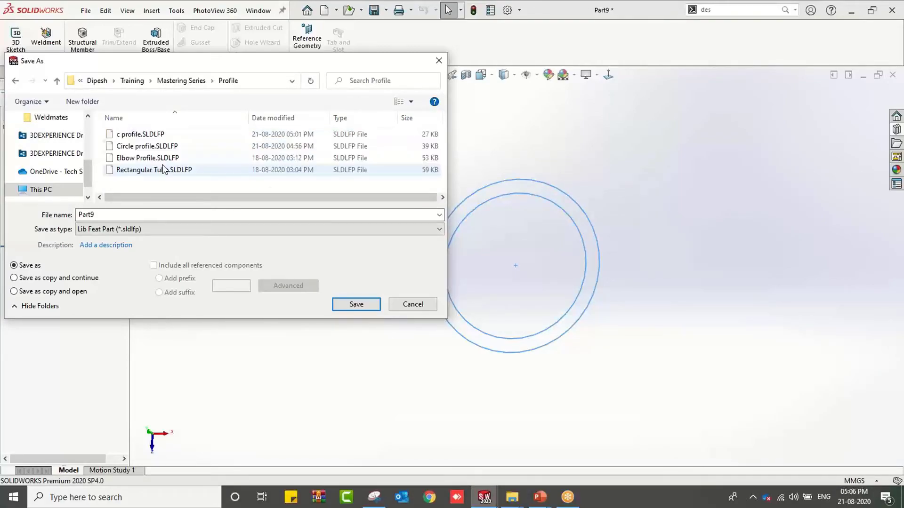
Name the library feature part "Circular profile" and save it.
{"action": "double_click", "coordinate": [105, 215]}
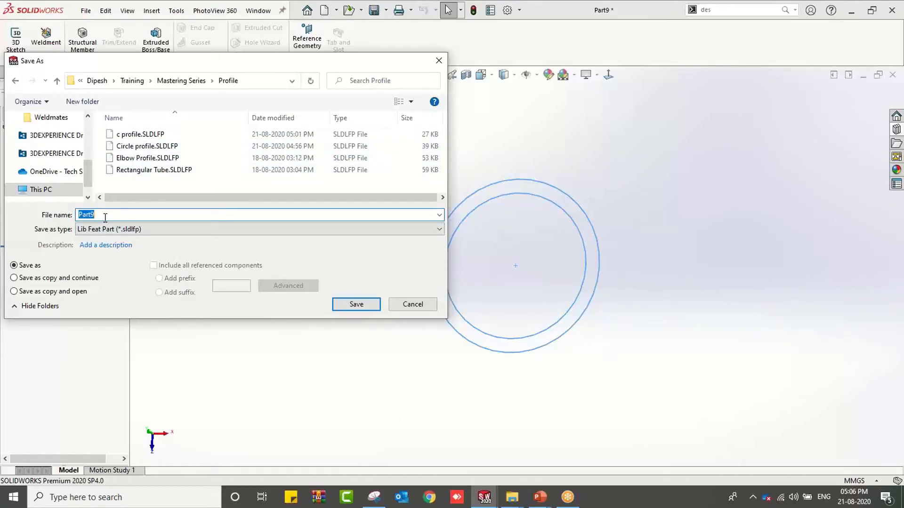
{"action": "type", "text": "Cir"}
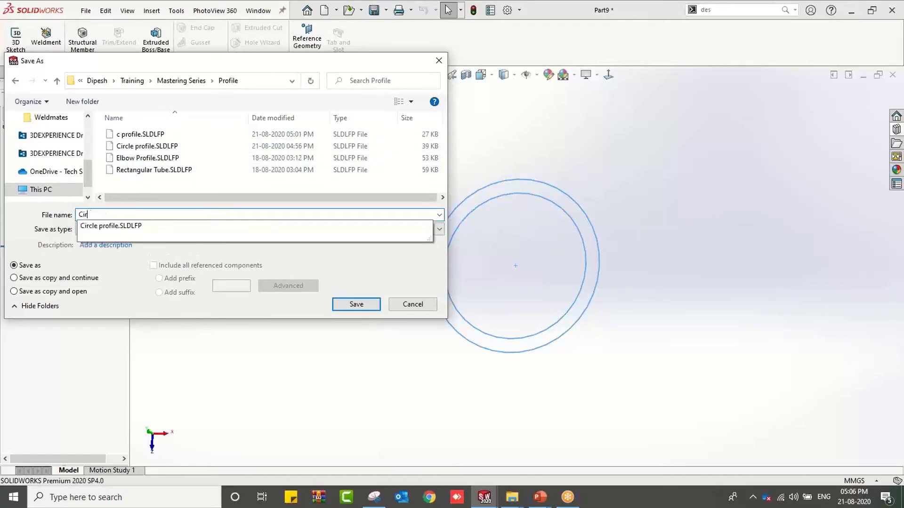
{"action": "type", "text": "cular profile"}
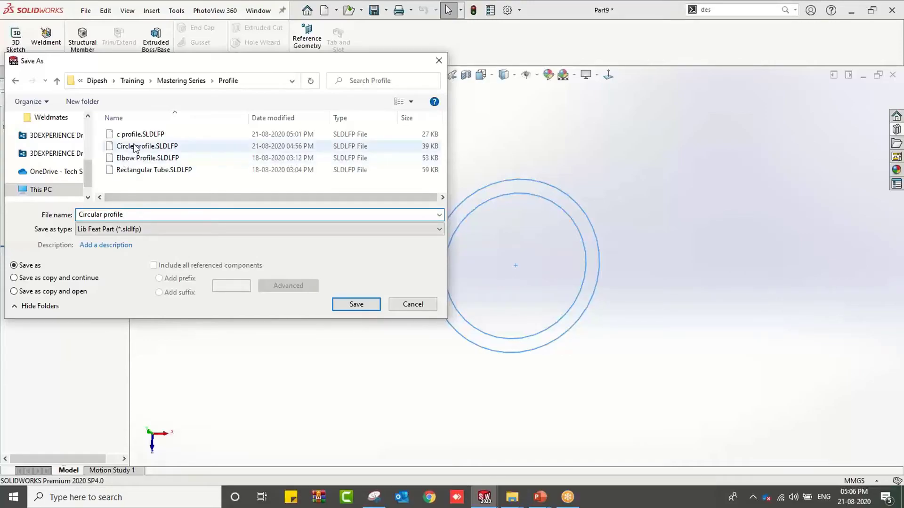
{"action": "left_click", "coordinate": [359, 306]}
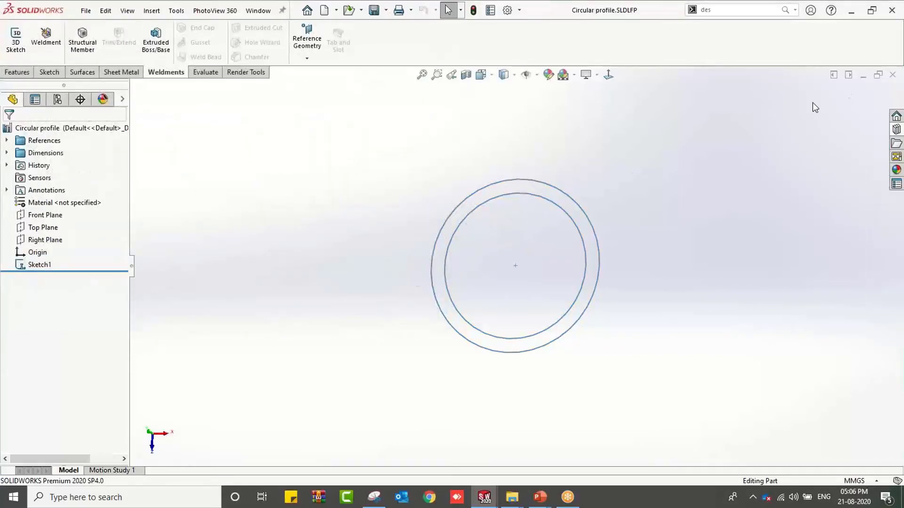
Minimise the circular profile document, open Elbow Profile.SLDLFP from the recent documents, review its configurations and minimise it.
{"action": "left_click", "coordinate": [860, 77]}
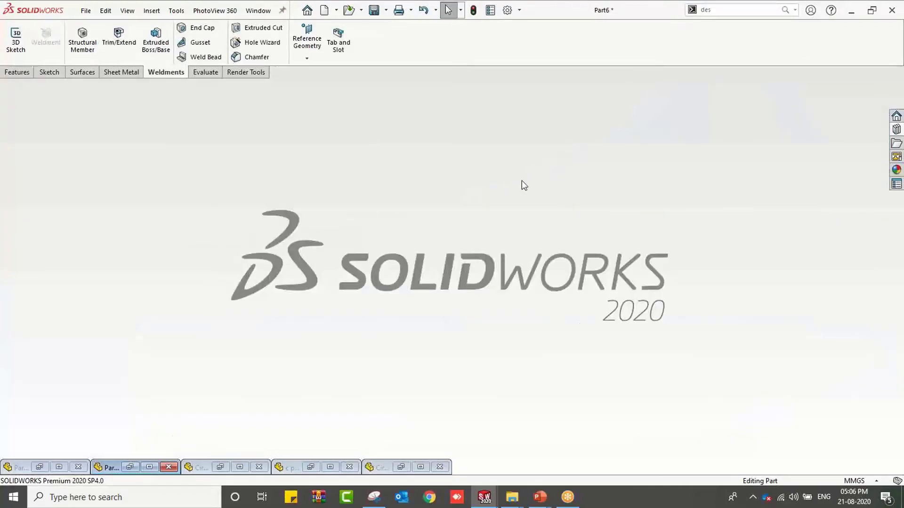
{"action": "scroll", "coordinate": [516, 199], "scroll_direction": "down", "scroll_amount": 1}
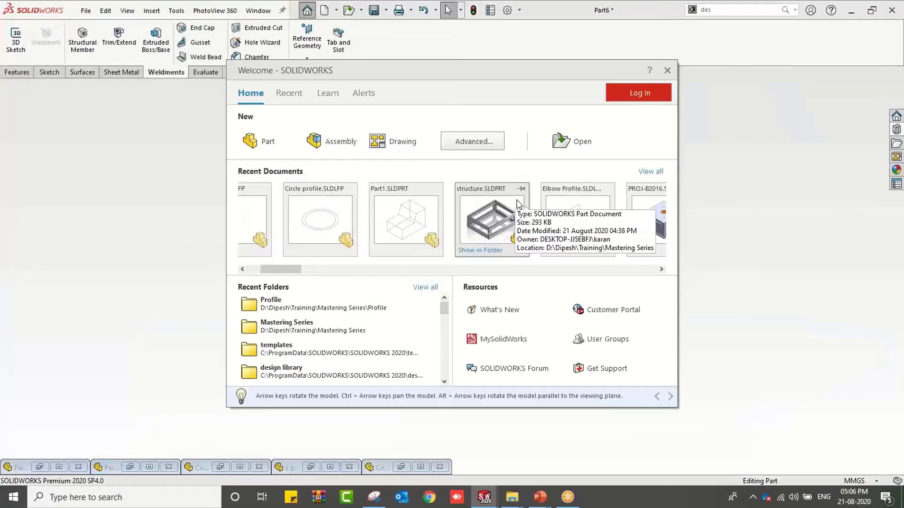
{"action": "scroll", "coordinate": [579, 196], "scroll_direction": "down", "scroll_amount": 1}
{"action": "left_click", "coordinate": [562, 211]}
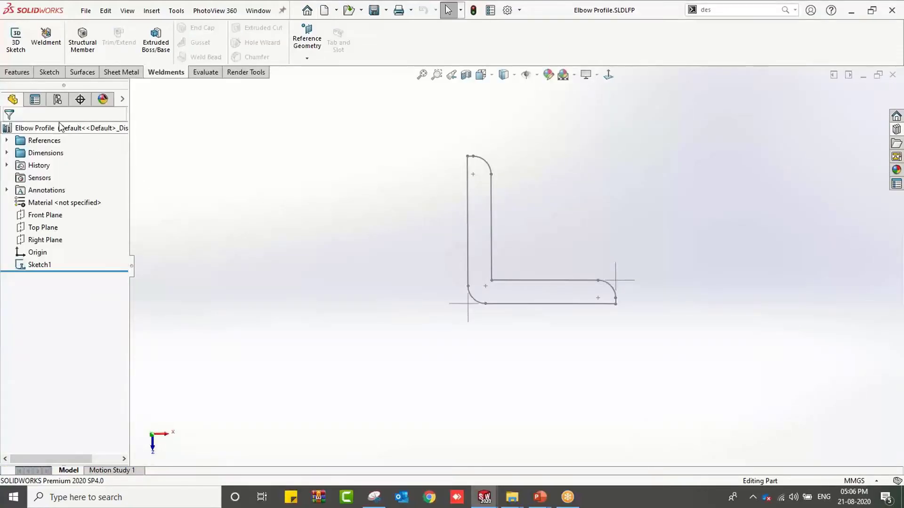
{"action": "left_click", "coordinate": [61, 104]}
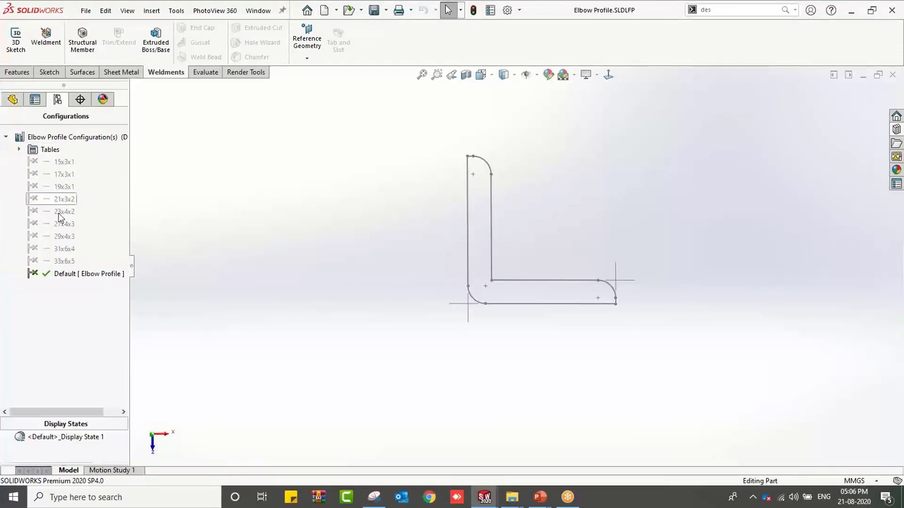
{"action": "left_click", "coordinate": [19, 100]}
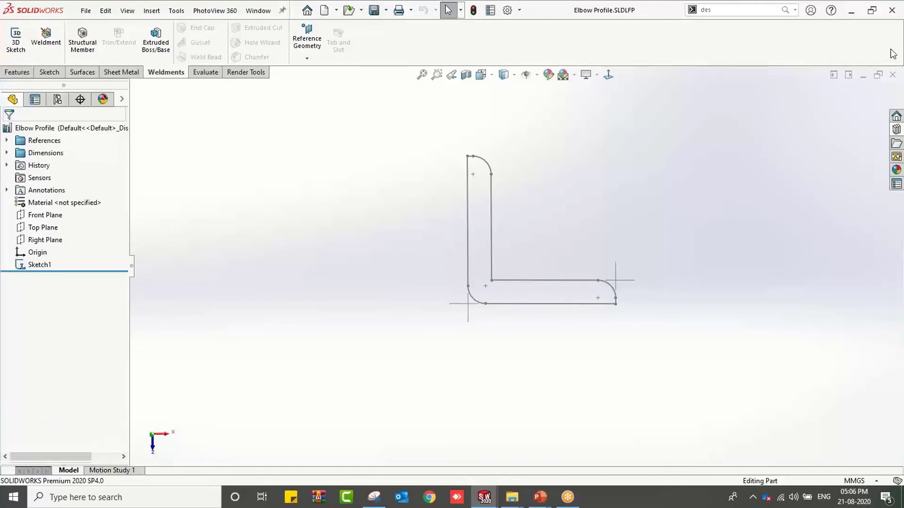
{"action": "left_click", "coordinate": [864, 75]}
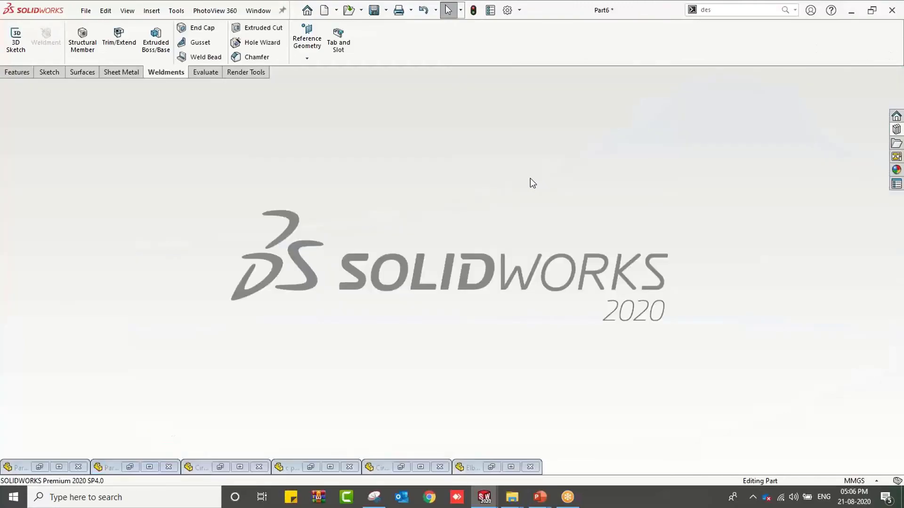
Open Rectangular Tube.SLDLFP from the recent documents, examine its profile sketch and minimise it.
{"action": "scroll", "coordinate": [537, 209], "scroll_direction": "down", "scroll_amount": 8}
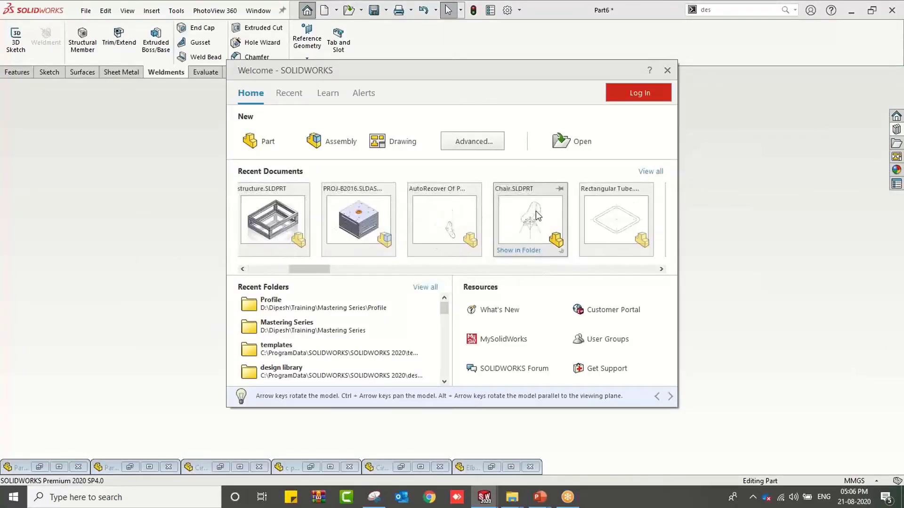
{"action": "left_click", "coordinate": [557, 219]}
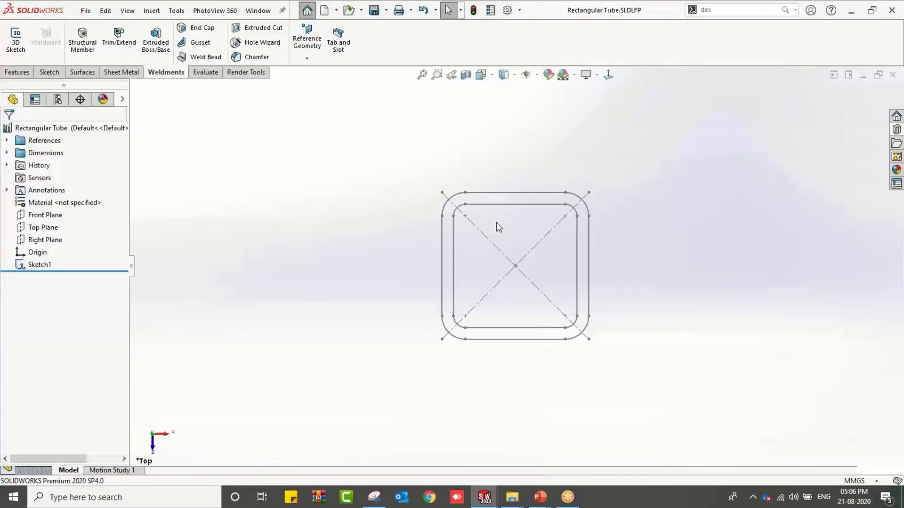
{"action": "middle_click_drag", "start_coordinate": [493, 222], "coordinate": [475, 240]}
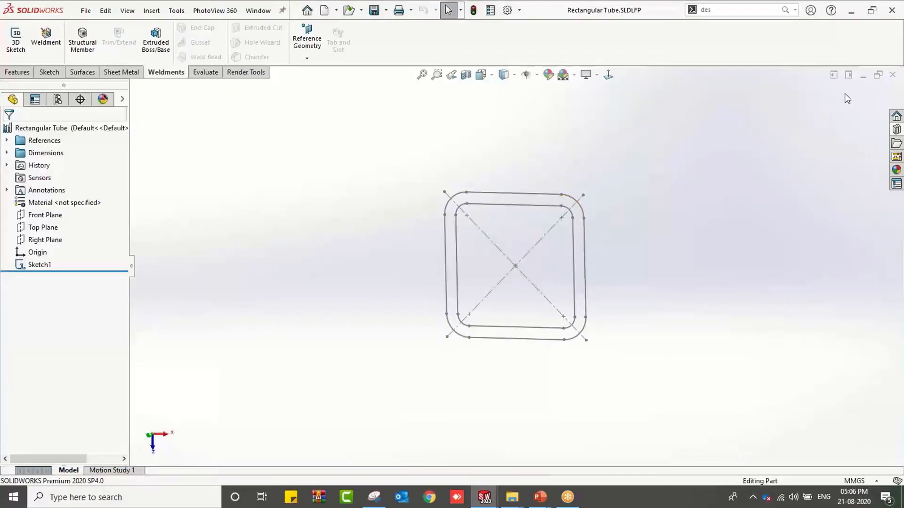
{"action": "left_click", "coordinate": [863, 75]}
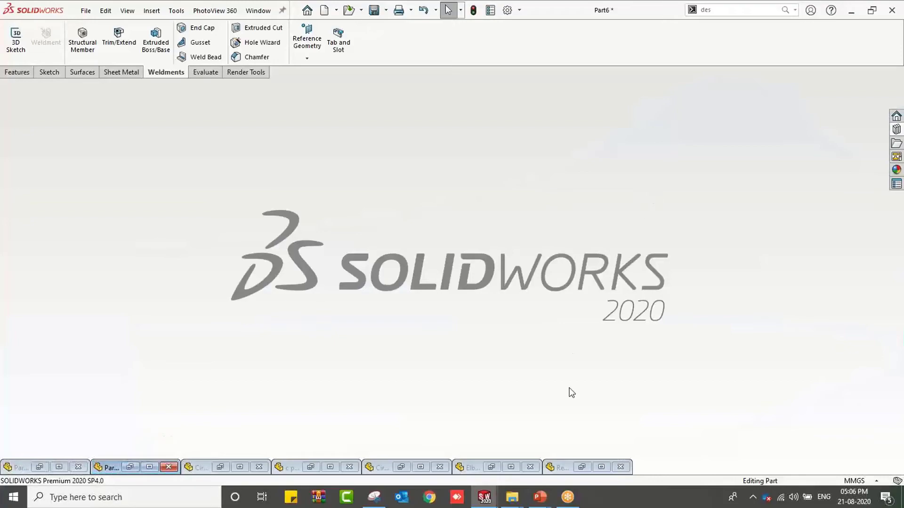
Switch to the Profile folder in File Explorer and copy Circular profile, Elbow Profile and Rectangular Tube.
{"action": "mouse_move", "coordinate": [512, 497]}
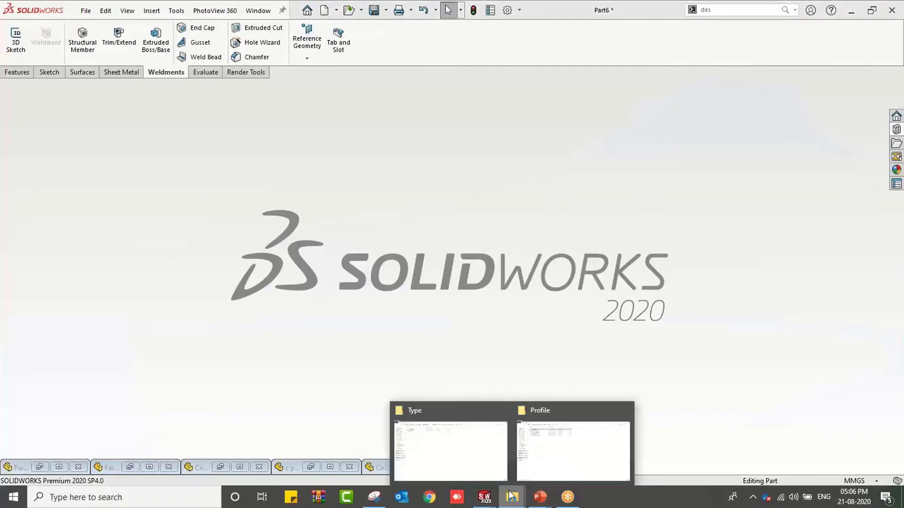
{"action": "left_click", "coordinate": [556, 454]}
{"action": "left_click", "coordinate": [246, 258]}
{"action": "left_click", "coordinate": [134, 98]}
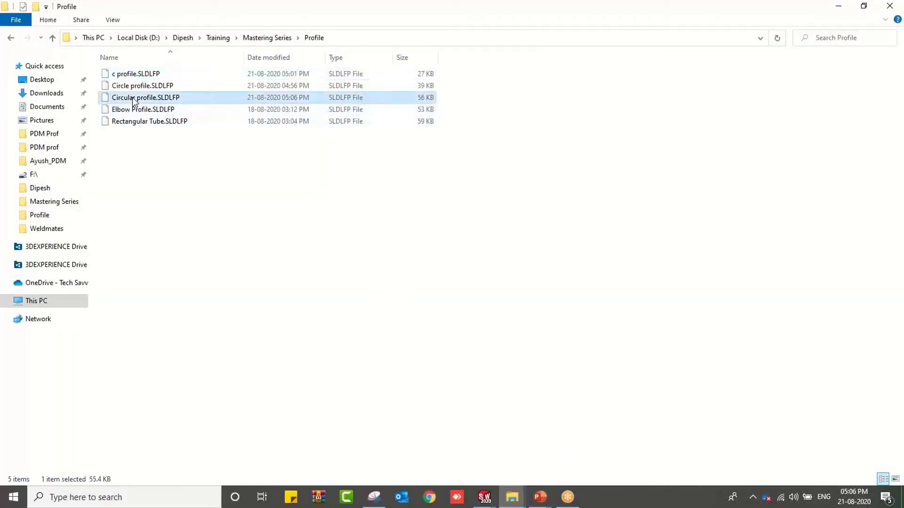
{"action": "left_click", "coordinate": [133, 110], "text": "ctrl"}
{"action": "left_click", "coordinate": [138, 123], "text": "ctrl"}
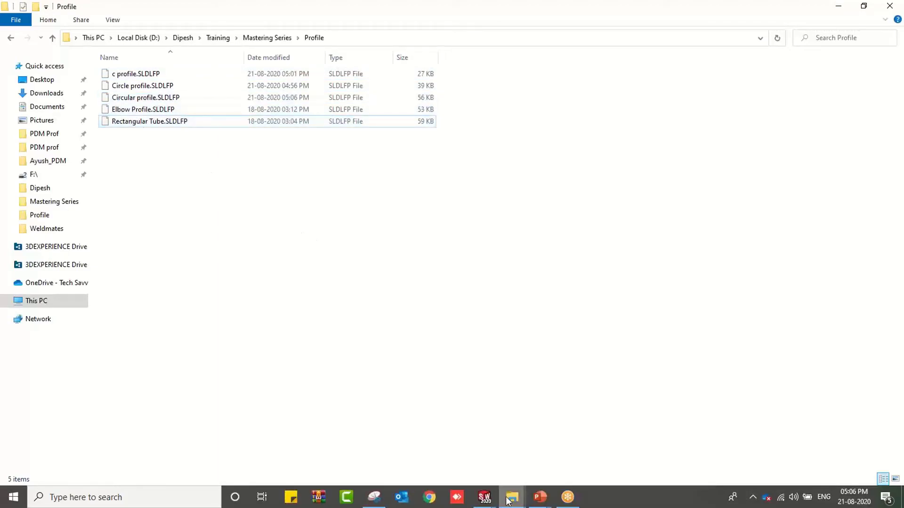
Paste the three copied profiles into the Mastering folder under weldment profiles, granting administrator permission for all items.
{"action": "mouse_move", "coordinate": [512, 497]}
{"action": "left_click", "coordinate": [497, 463]}
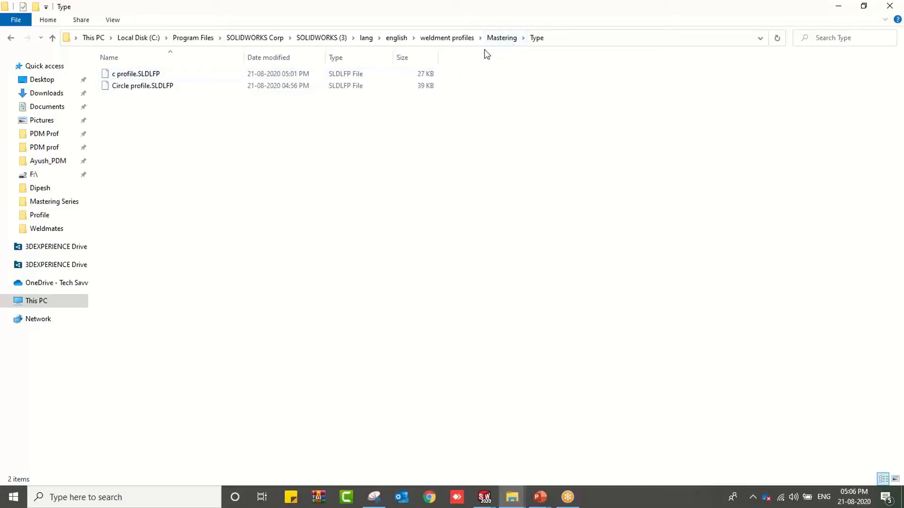
{"action": "left_click", "coordinate": [500, 38]}
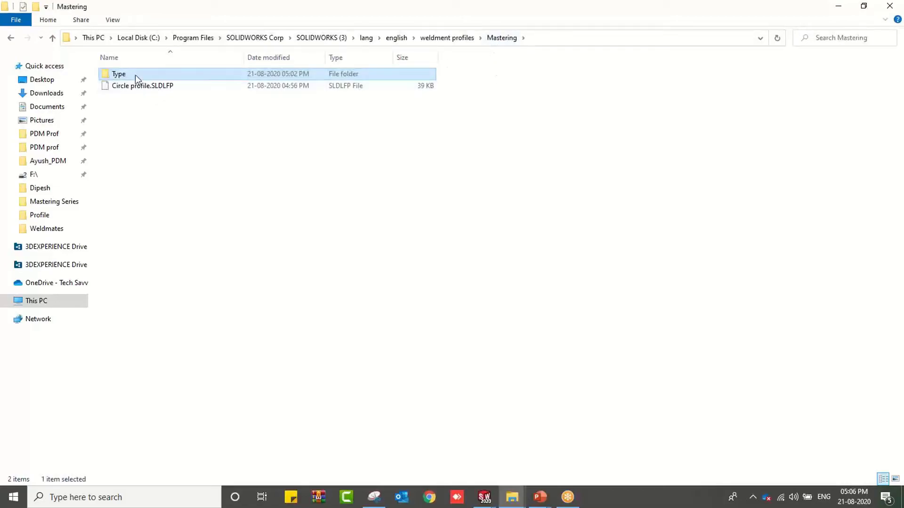
{"action": "left_click", "coordinate": [155, 132]}
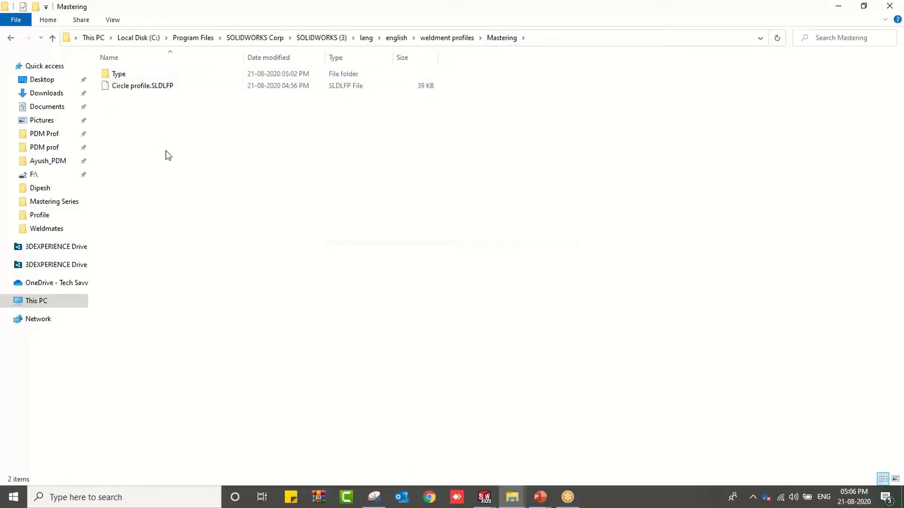
{"action": "key", "text": "ctrl+v"}
{"action": "left_click", "coordinate": [419, 192]}
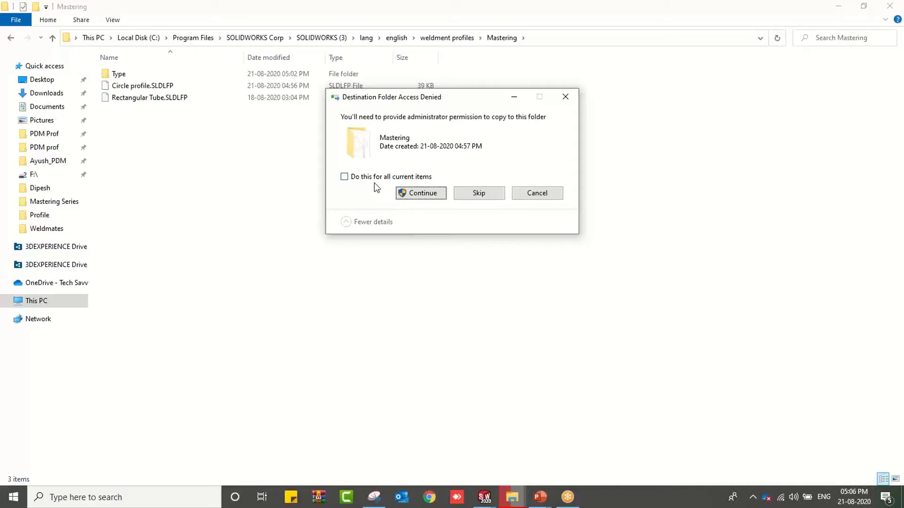
{"action": "left_click", "coordinate": [376, 177]}
{"action": "left_click", "coordinate": [405, 192]}
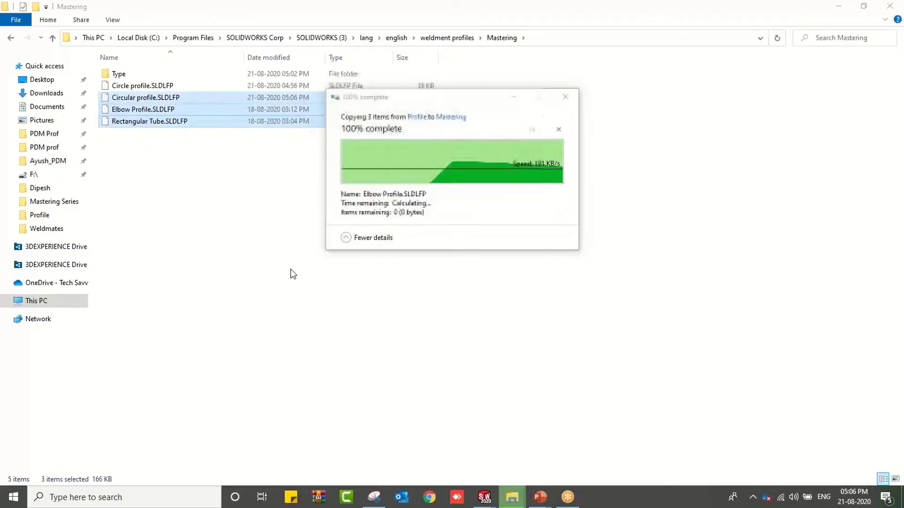
Switch back to SOLIDWORKS and close the c profile and Part6 documents.
{"action": "mouse_move", "coordinate": [484, 497]}
{"action": "mouse_move", "coordinate": [448, 441]}
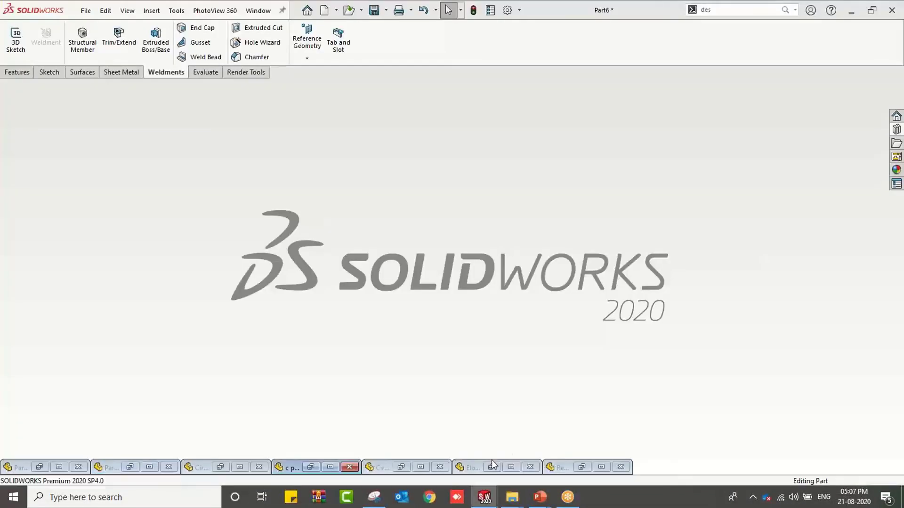
{"action": "left_click", "coordinate": [492, 459]}
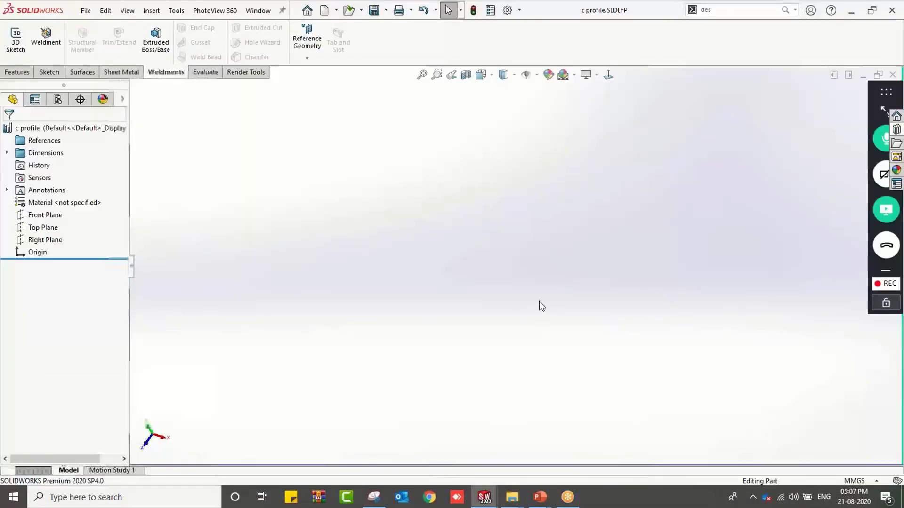
{"action": "left_click", "coordinate": [893, 75]}
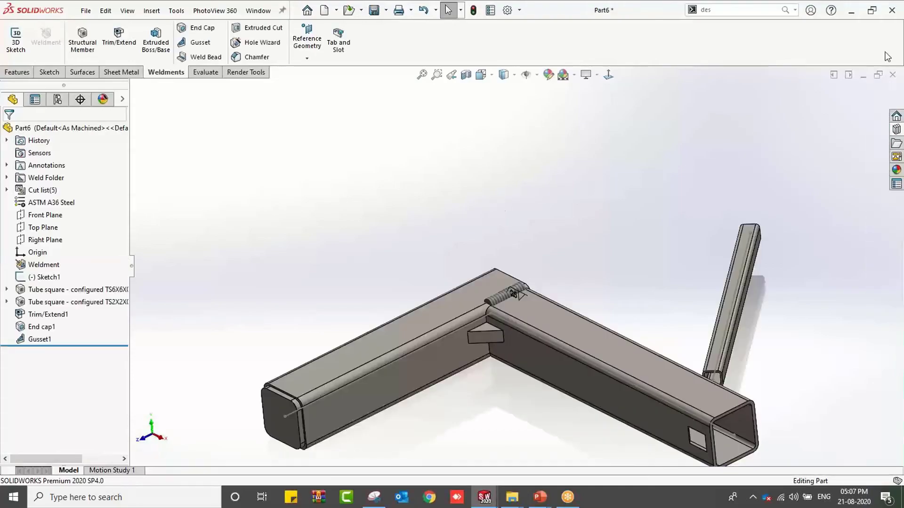
{"action": "left_click", "coordinate": [892, 75]}
{"action": "left_click", "coordinate": [461, 254]}
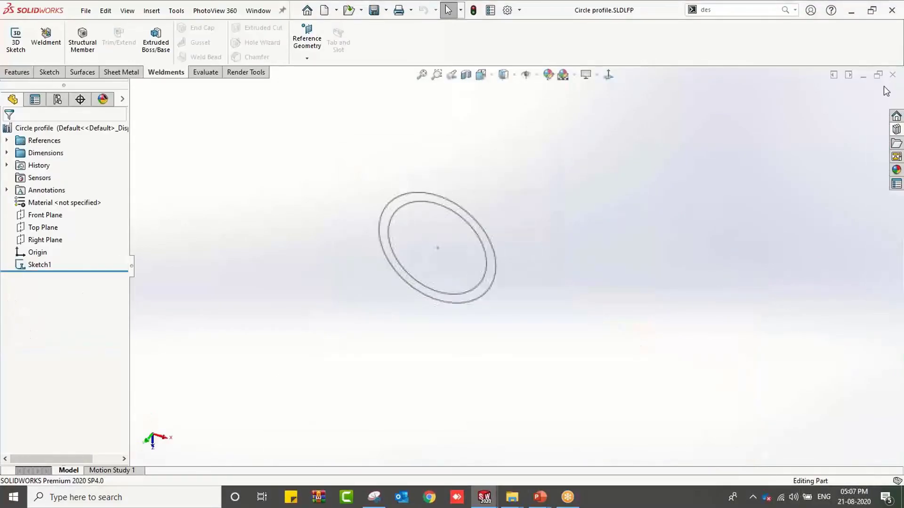
Minimise the Circle profile document and open Chair.SLDPRT from the recent documents.
{"action": "left_click", "coordinate": [863, 76]}
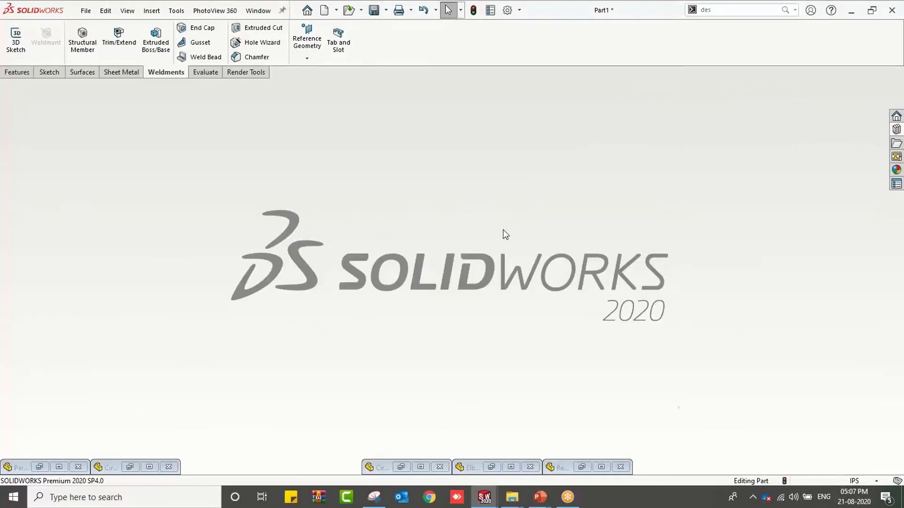
{"action": "scroll", "coordinate": [503, 230], "scroll_direction": "down", "scroll_amount": 5}
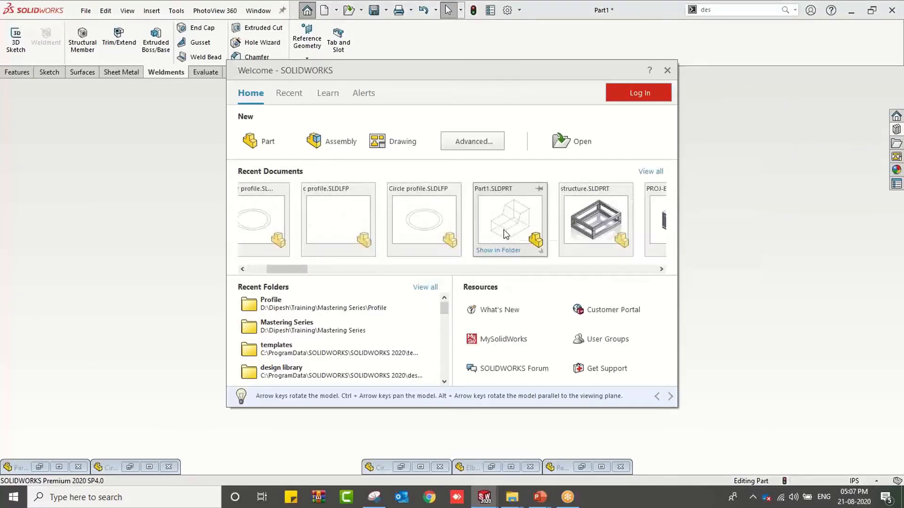
{"action": "scroll", "coordinate": [507, 233], "scroll_direction": "down", "scroll_amount": 4}
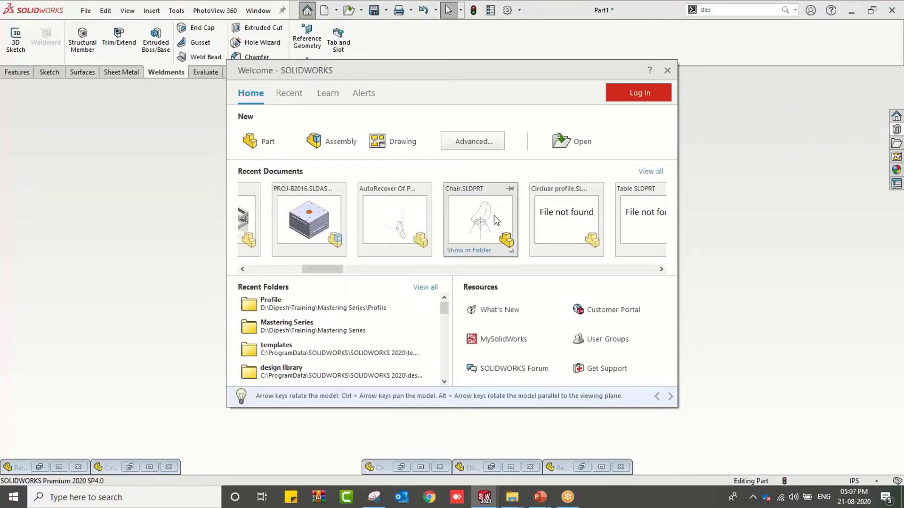
{"action": "left_click", "coordinate": [496, 219]}
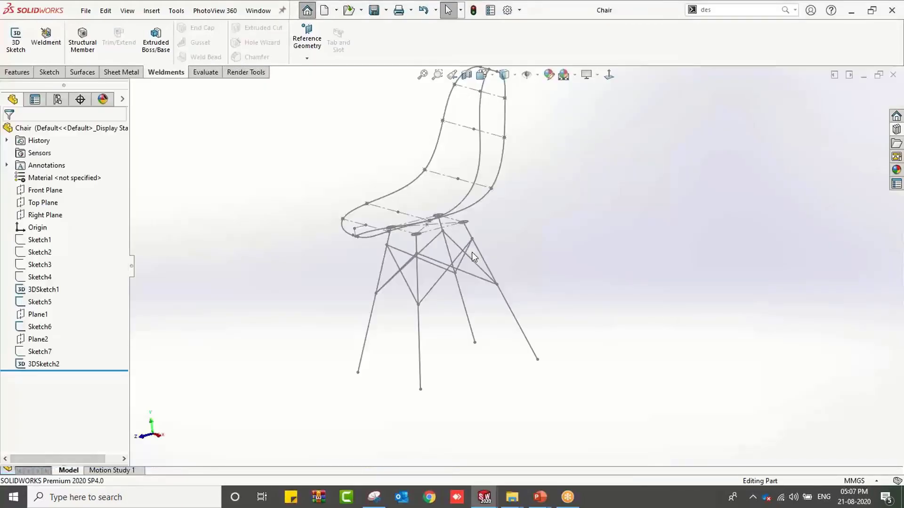
Create a filled surface for the chair seat with 3DSketch1 as the patch boundary and Sketch5 as the constraint curve.
{"action": "middle_click_drag", "start_coordinate": [504, 259], "coordinate": [522, 251]}
{"action": "scroll", "coordinate": [529, 197], "scroll_direction": "down", "scroll_amount": 2}
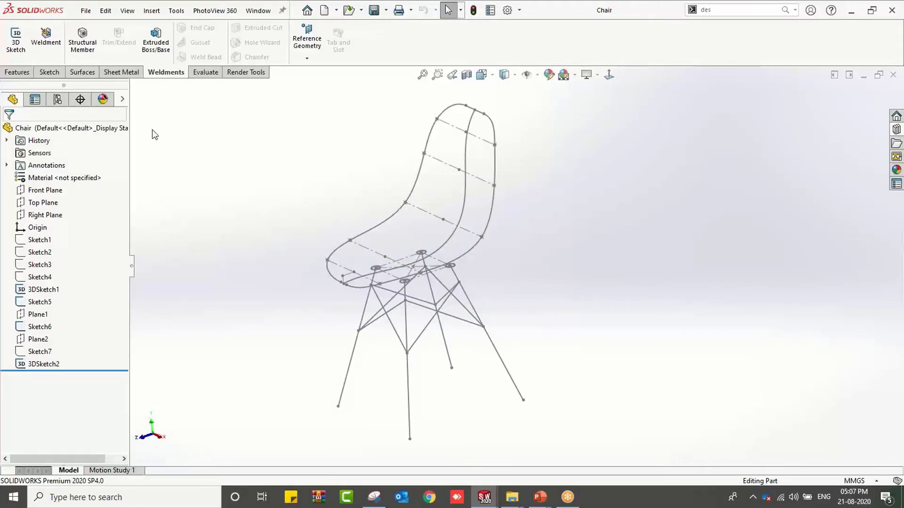
{"action": "left_click", "coordinate": [84, 73]}
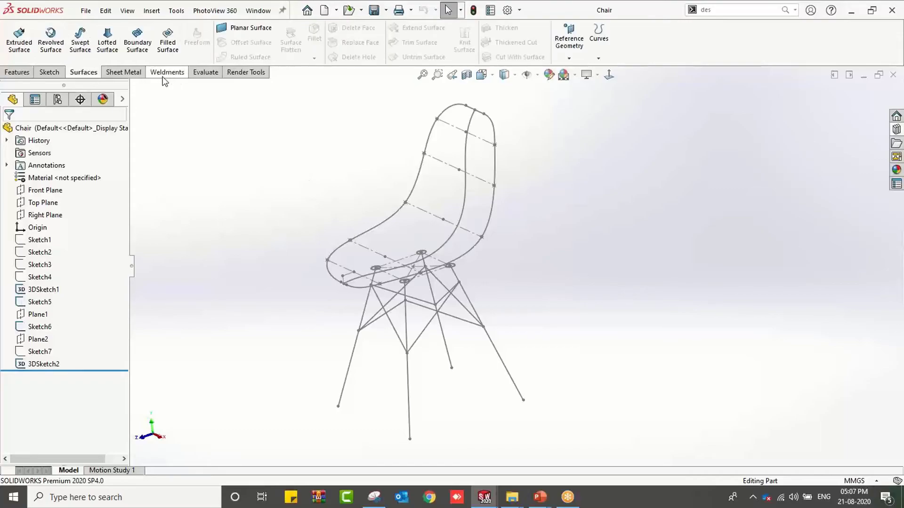
{"action": "left_click", "coordinate": [167, 52]}
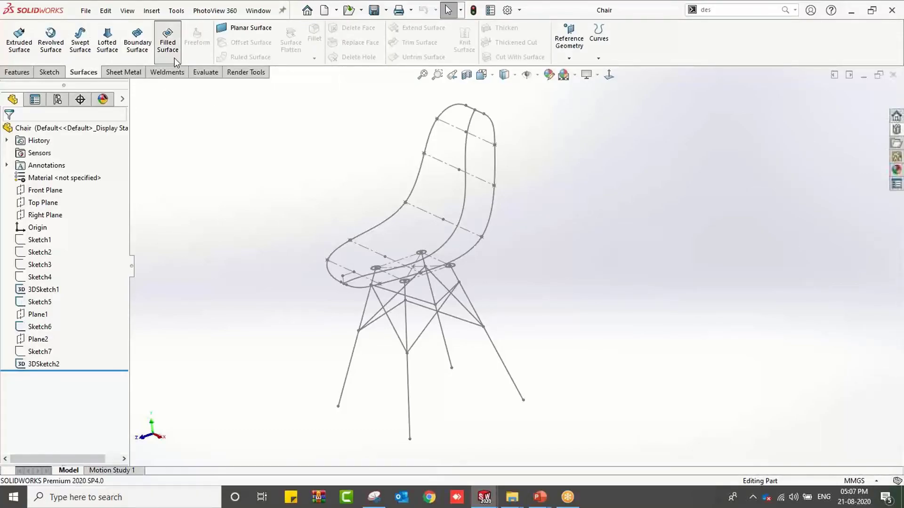
{"action": "left_click", "coordinate": [493, 207]}
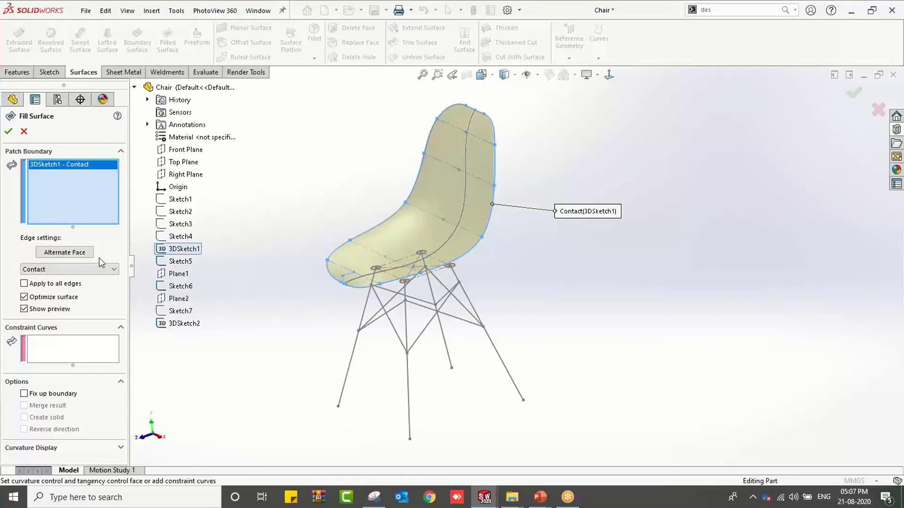
{"action": "left_click", "coordinate": [79, 348]}
{"action": "left_click", "coordinate": [178, 259]}
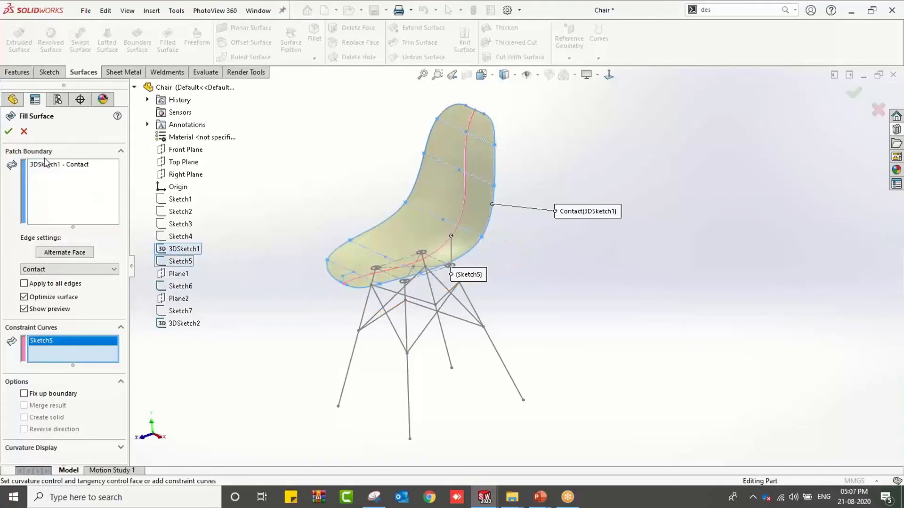
{"action": "left_click", "coordinate": [9, 133]}
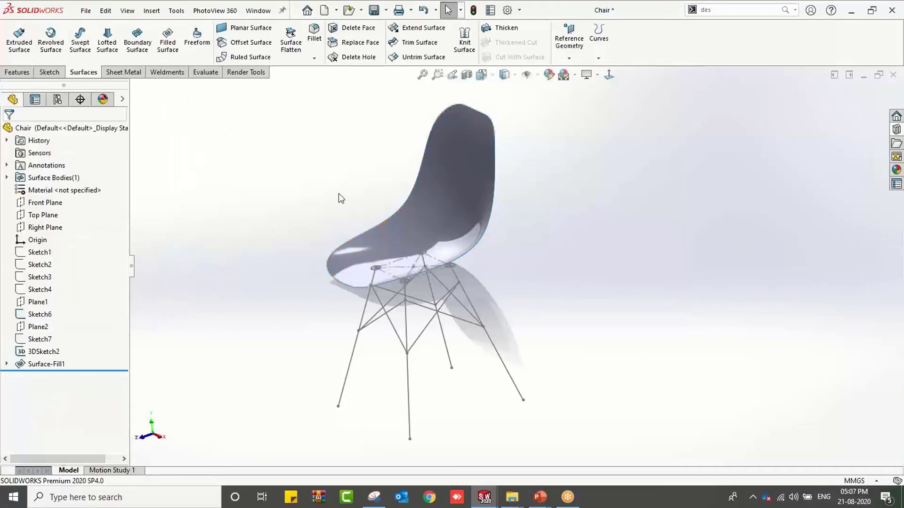
Thicken the filled seat surface to 12 mm.
{"action": "left_click", "coordinate": [499, 28]}
{"action": "left_click", "coordinate": [489, 209]}
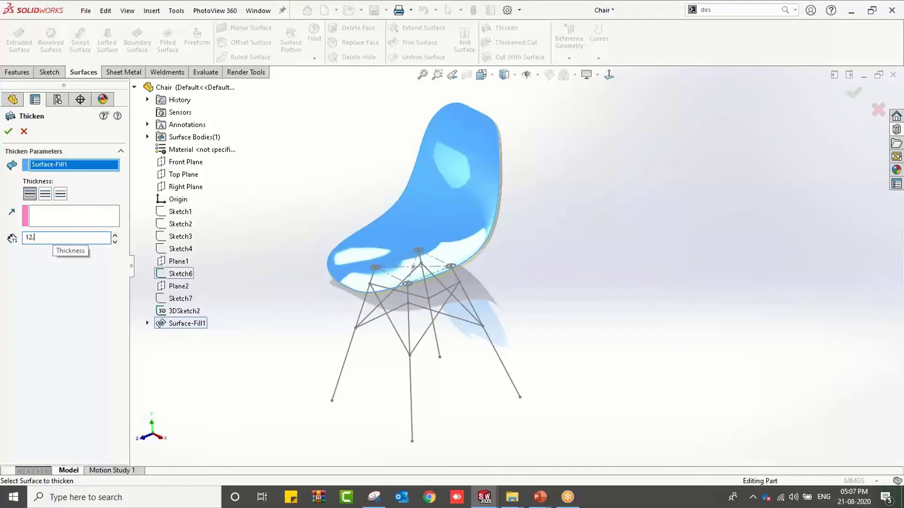
{"action": "key", "text": "Return"}
{"action": "left_click", "coordinate": [8, 131]}
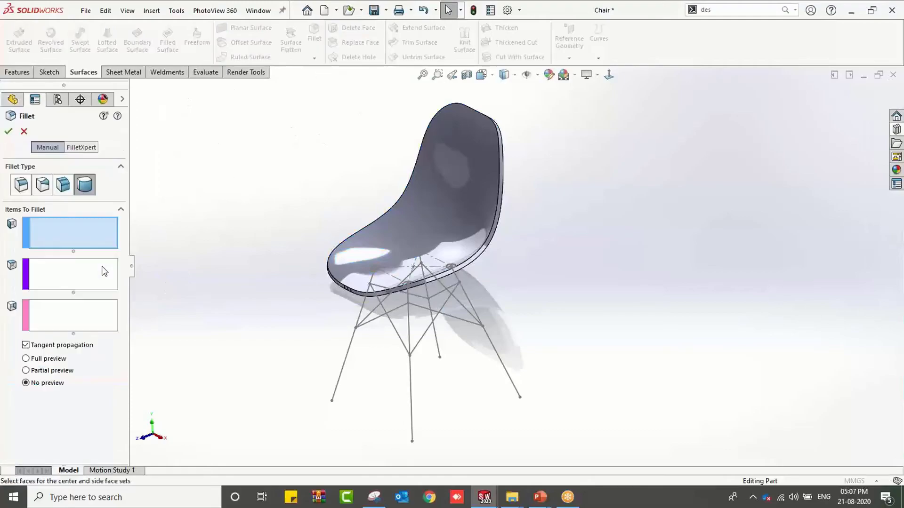
Add a constant-size fillet of 10 mm radius to the rim edge of the seat shell.
{"action": "left_click", "coordinate": [22, 184]}
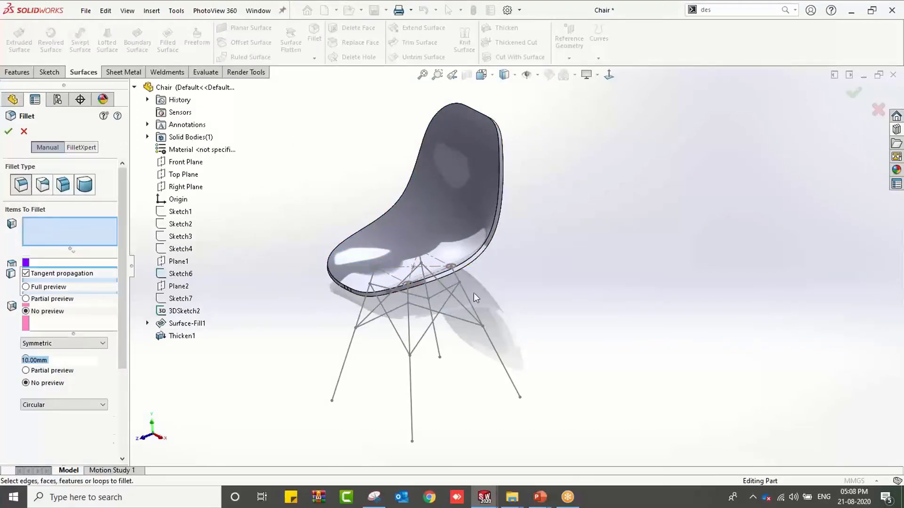
{"action": "left_click", "coordinate": [476, 254]}
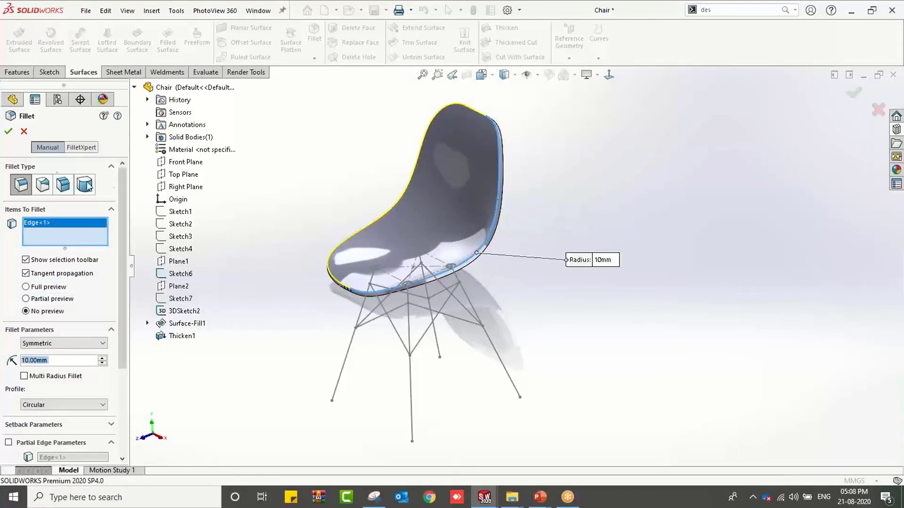
{"action": "left_click", "coordinate": [7, 133]}
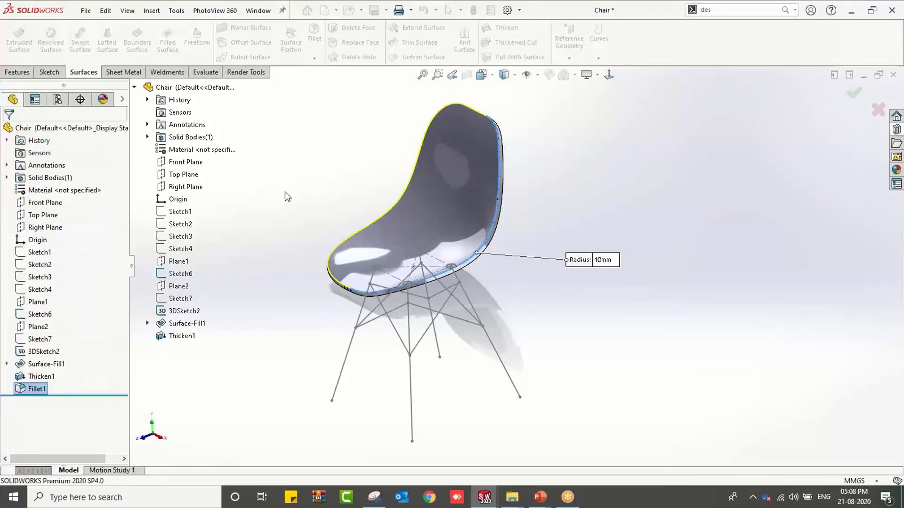
Set up a boss extrude from Sketch6 using only the ring region between the two circles at one front leg.
{"action": "middle_click_drag", "start_coordinate": [399, 187], "coordinate": [509, 292]}
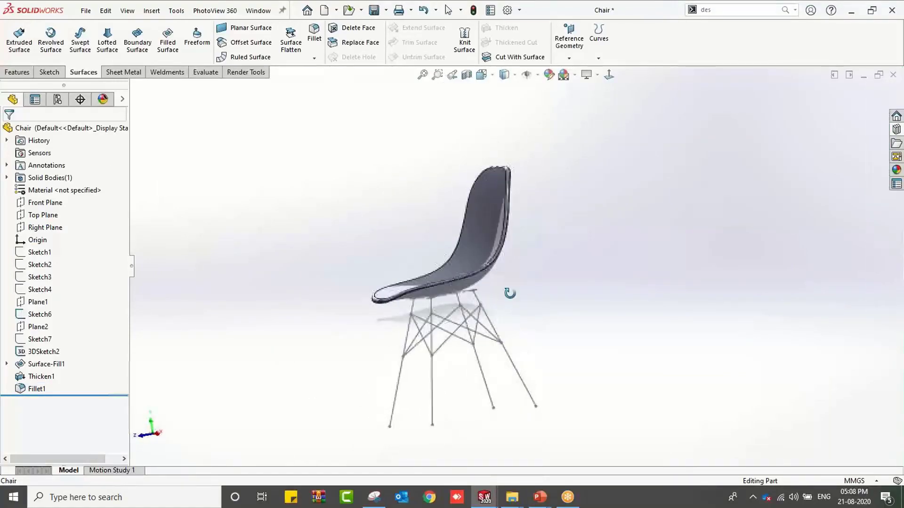
{"action": "left_click", "coordinate": [167, 72]}
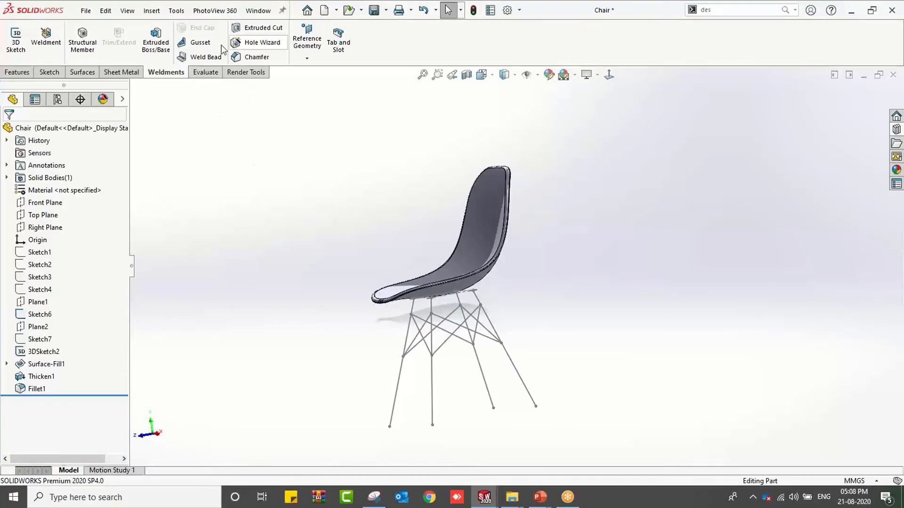
{"action": "left_click", "coordinate": [160, 42]}
{"action": "scroll", "coordinate": [402, 289], "scroll_direction": "down", "scroll_amount": 10}
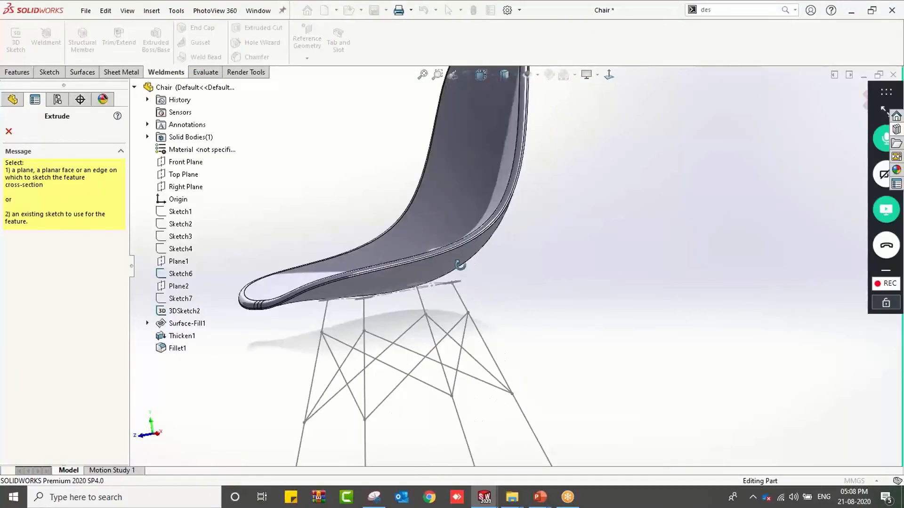
{"action": "scroll", "coordinate": [406, 294], "scroll_direction": "down", "scroll_amount": 3}
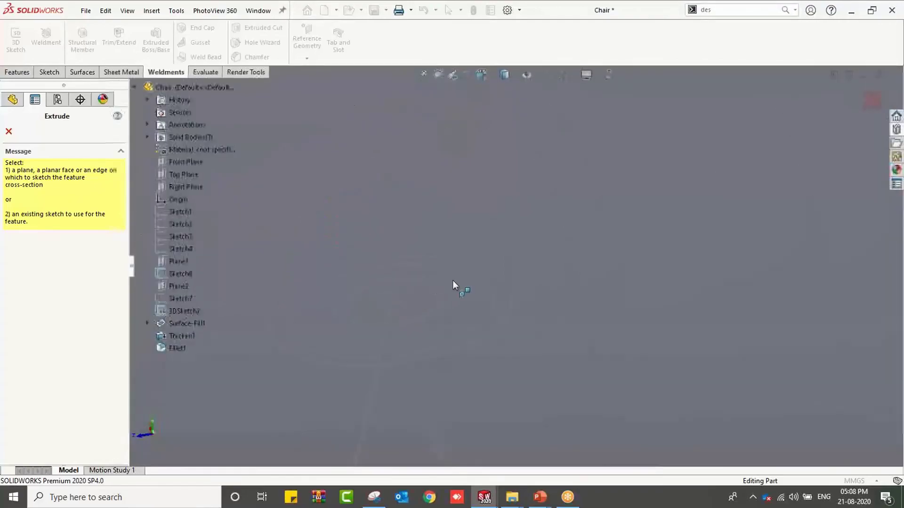
{"action": "left_click", "coordinate": [485, 277]}
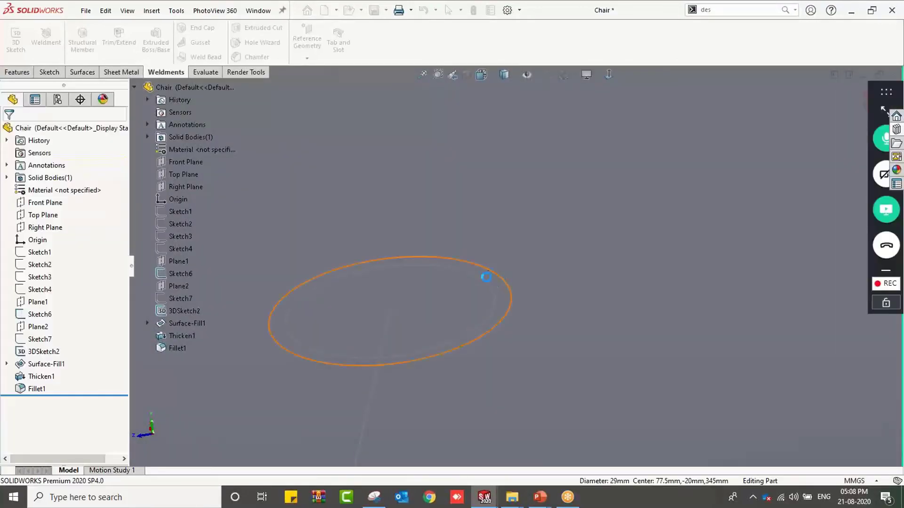
{"action": "left_click", "coordinate": [66, 356]}
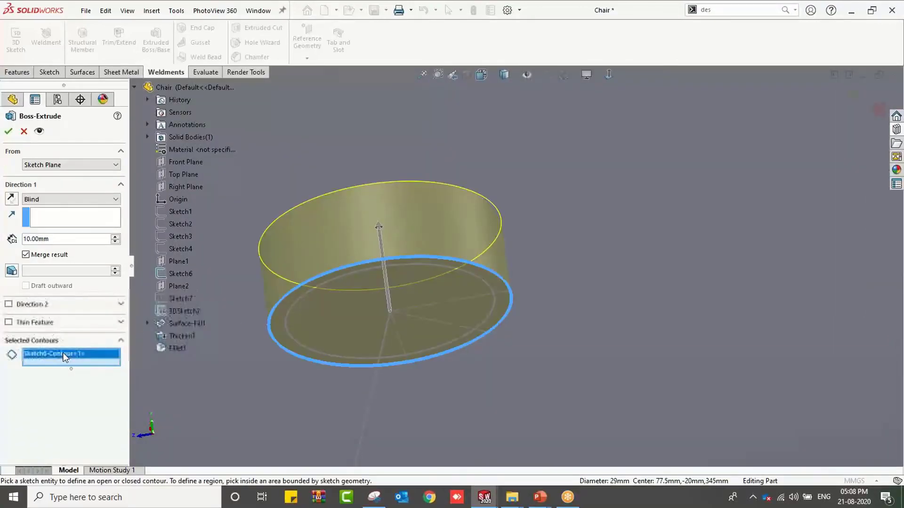
{"action": "right_click", "coordinate": [66, 356]}
{"action": "left_click", "coordinate": [86, 375]}
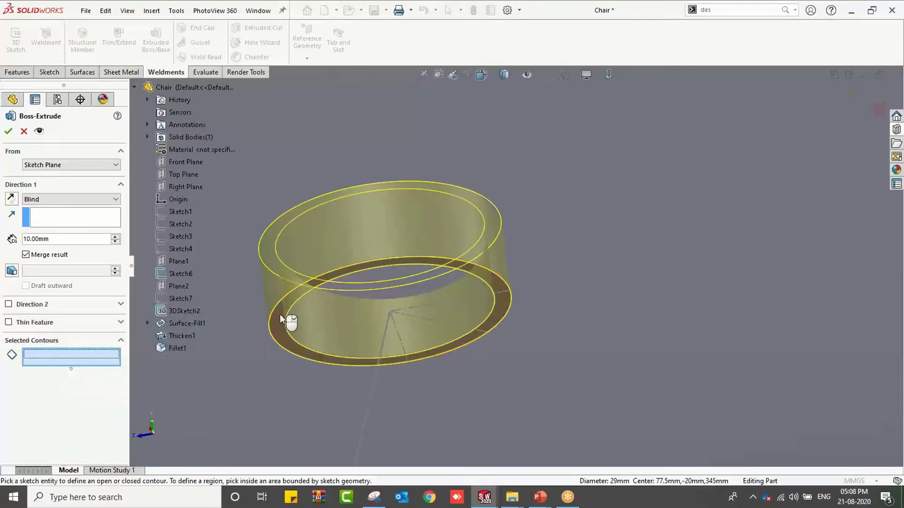
{"action": "left_click", "coordinate": [285, 315]}
{"action": "scroll", "coordinate": [542, 329], "scroll_direction": "up", "scroll_amount": 10}
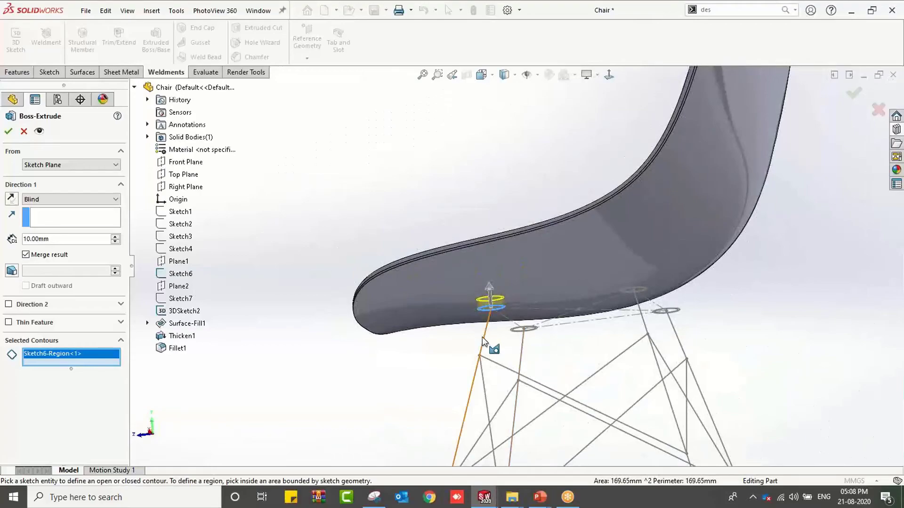
Direct the ring's extrusion along the adjoining leg line of 3DSketch2, end it Up To Next and create the boss.
{"action": "left_click", "coordinate": [55, 221]}
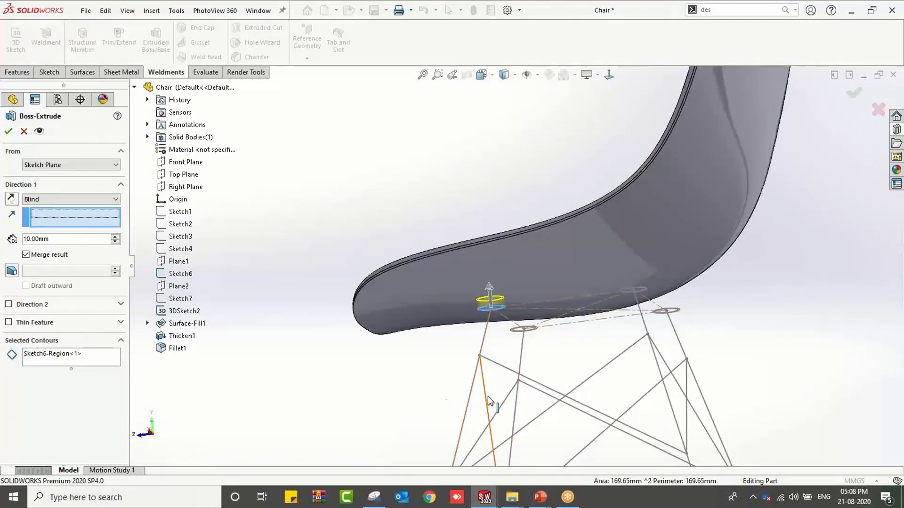
{"action": "left_click", "coordinate": [474, 385]}
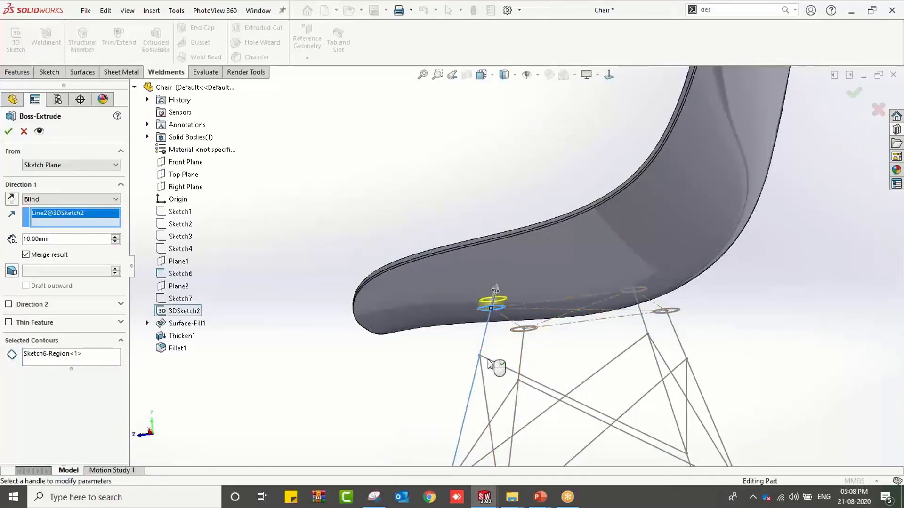
{"action": "left_click", "coordinate": [66, 199]}
{"action": "left_click", "coordinate": [47, 218]}
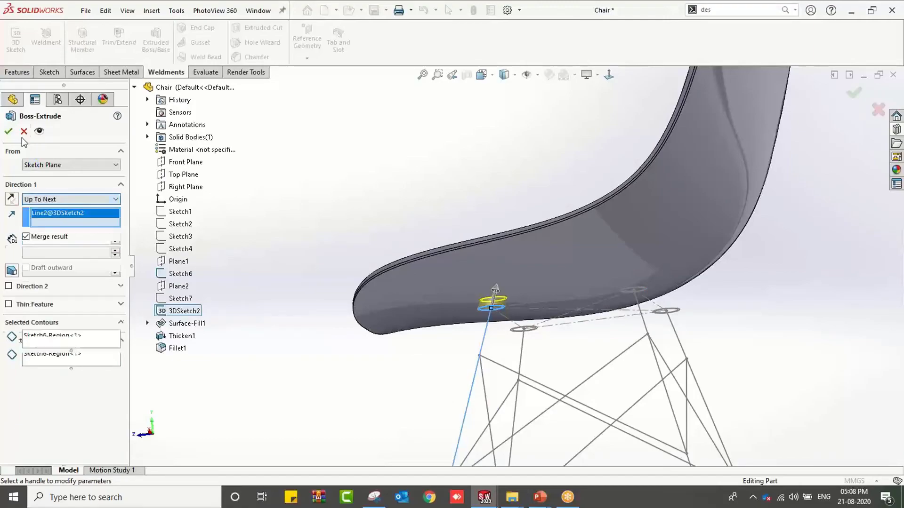
{"action": "left_click", "coordinate": [8, 131]}
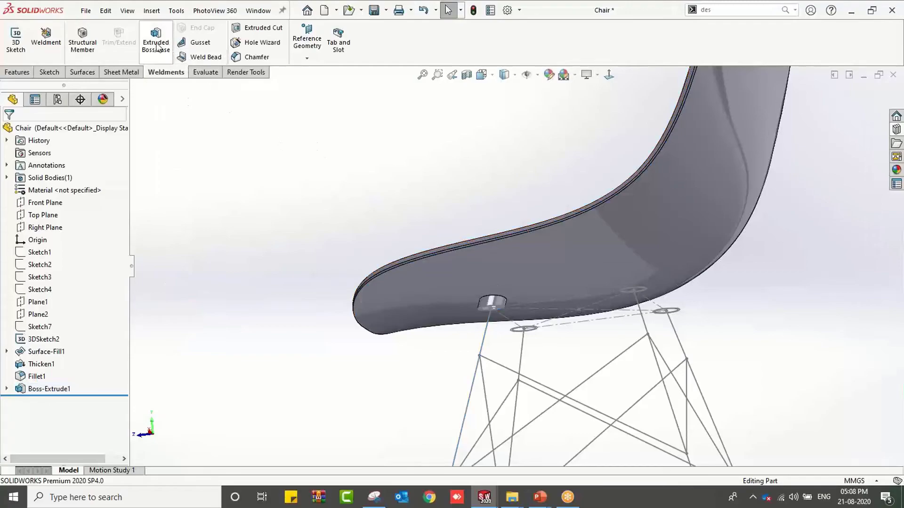
Set up another boss extrude from Sketch6 using only the ring region at the rear leg on the same side as the existing mount.
{"action": "left_click", "coordinate": [7, 389]}
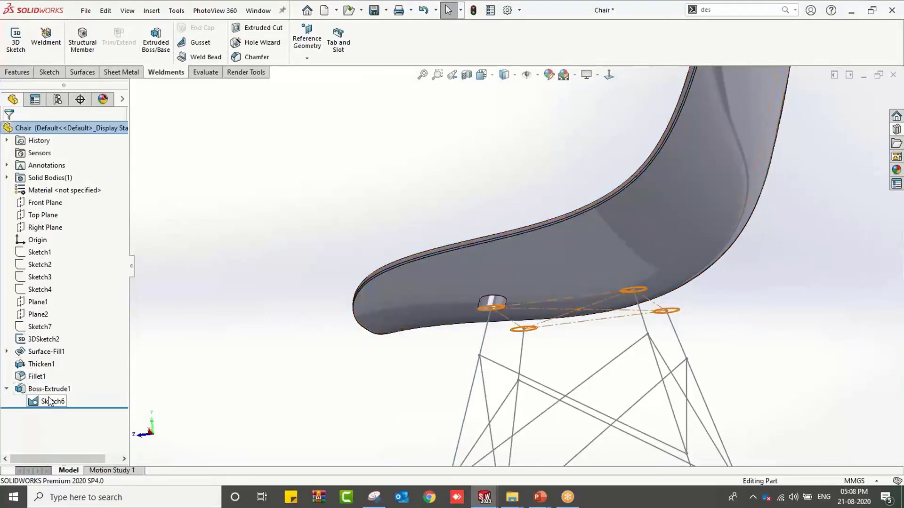
{"action": "left_click", "coordinate": [50, 401]}
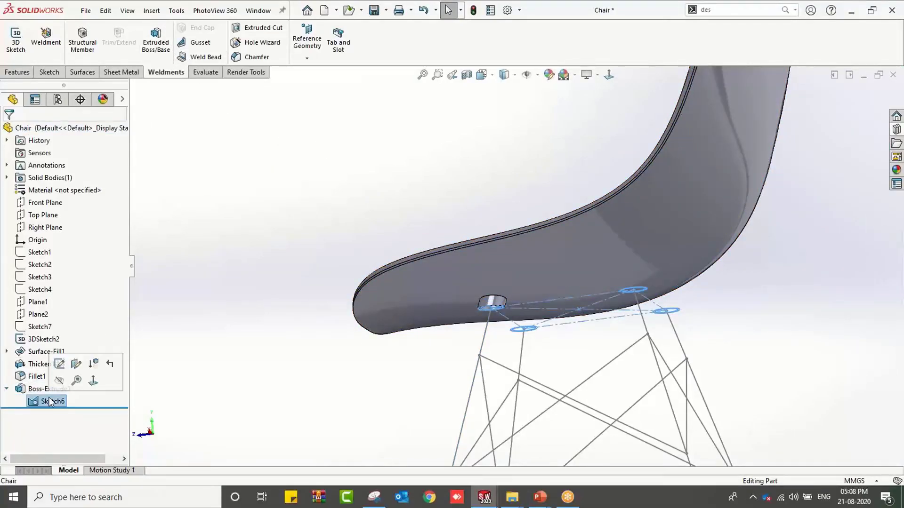
{"action": "key", "text": "s"}
{"action": "left_click", "coordinate": [85, 409]}
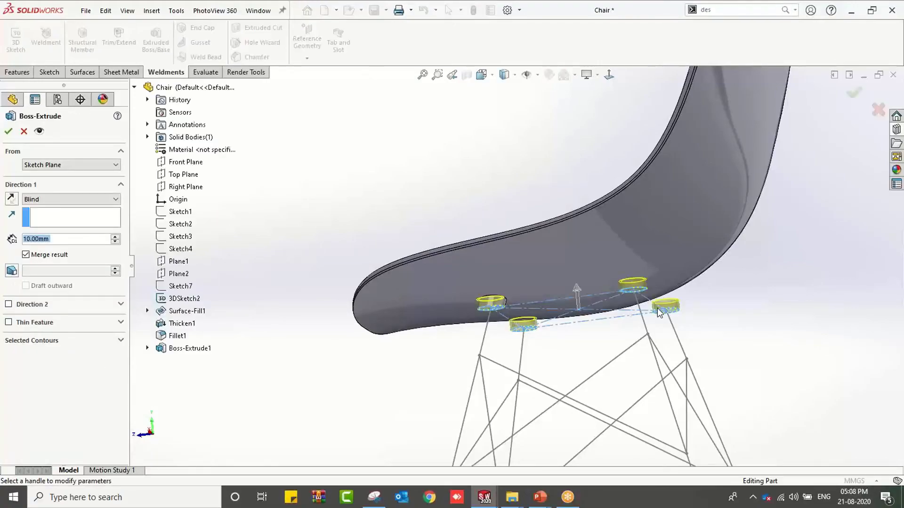
{"action": "scroll", "coordinate": [657, 308], "scroll_direction": "down", "scroll_amount": 5}
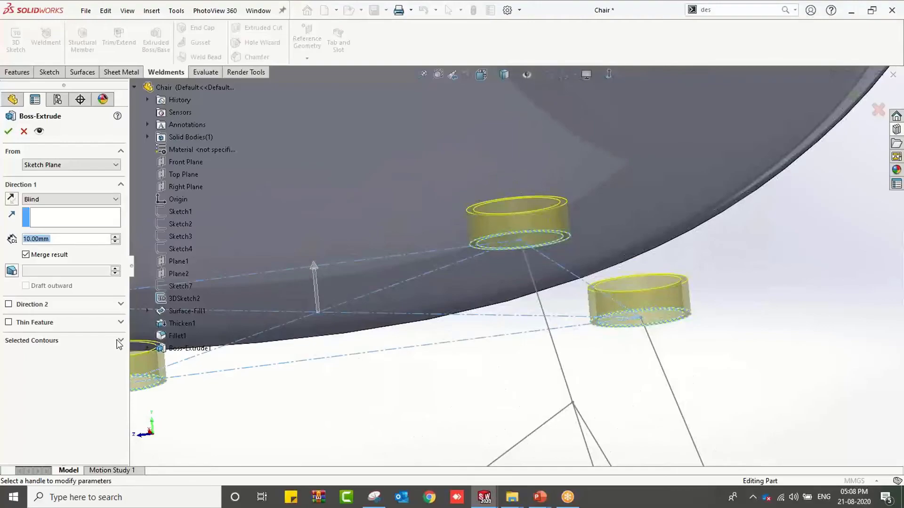
{"action": "left_click", "coordinate": [120, 341]}
{"action": "left_click", "coordinate": [90, 354]}
{"action": "right_click", "coordinate": [92, 357]}
{"action": "left_click", "coordinate": [106, 375]}
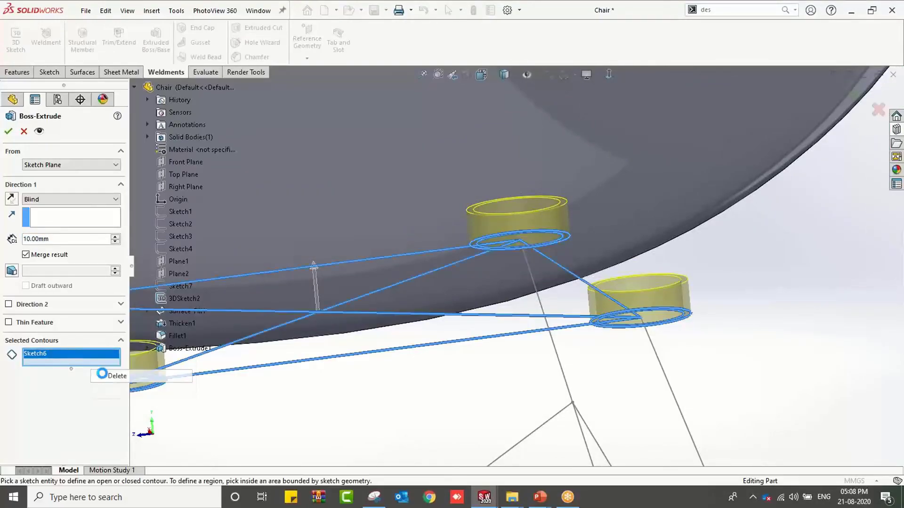
{"action": "scroll", "coordinate": [556, 249], "scroll_direction": "down", "scroll_amount": 5}
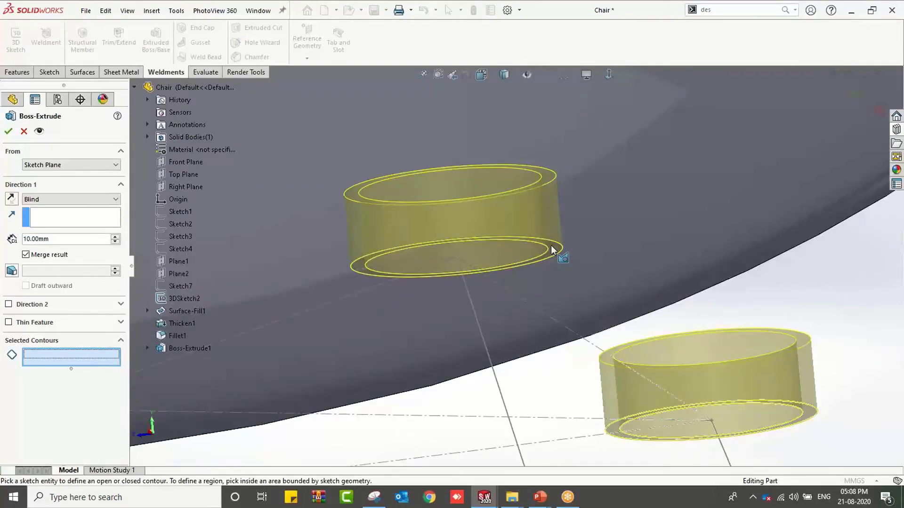
{"action": "left_click", "coordinate": [554, 249]}
{"action": "scroll", "coordinate": [504, 299], "scroll_direction": "up", "scroll_amount": 6}
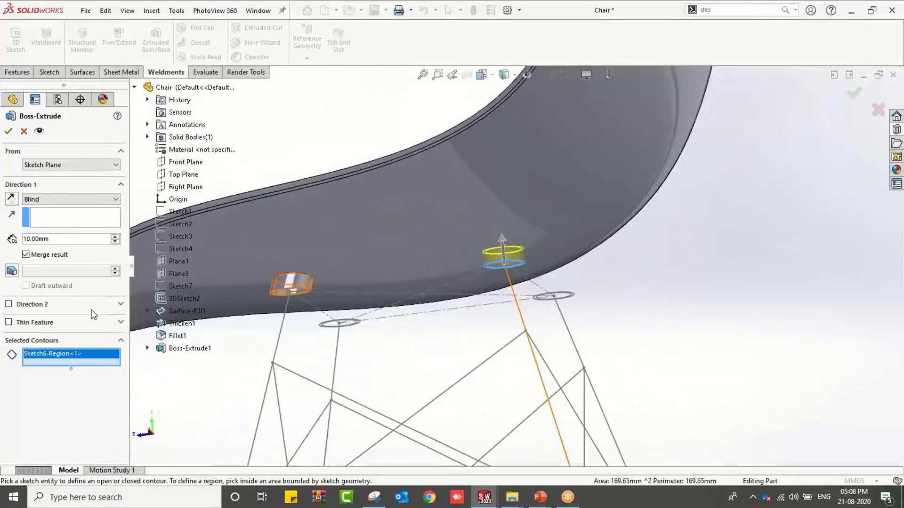
Direct this rear ring's extrusion along its leg line in 3DSketch2, end it Up To Next and create the boss.
{"action": "left_click", "coordinate": [71, 218]}
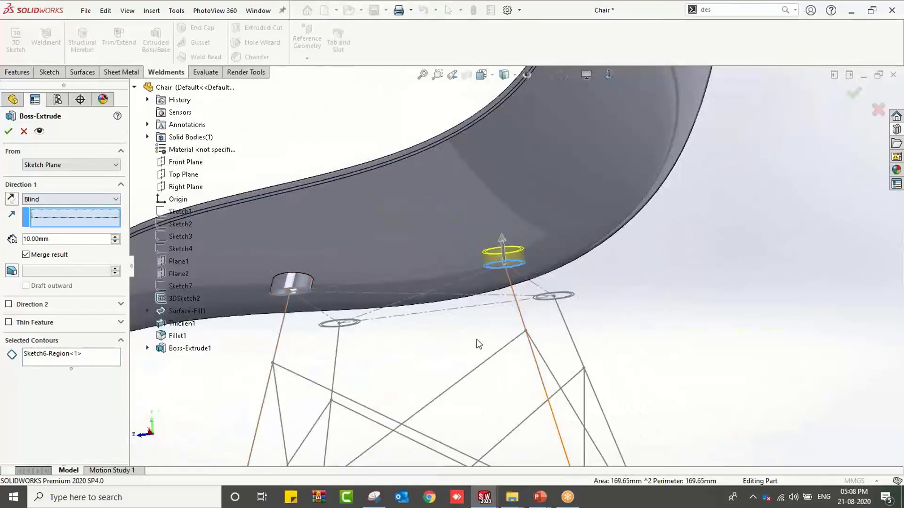
{"action": "left_click", "coordinate": [523, 324]}
{"action": "left_click", "coordinate": [65, 203]}
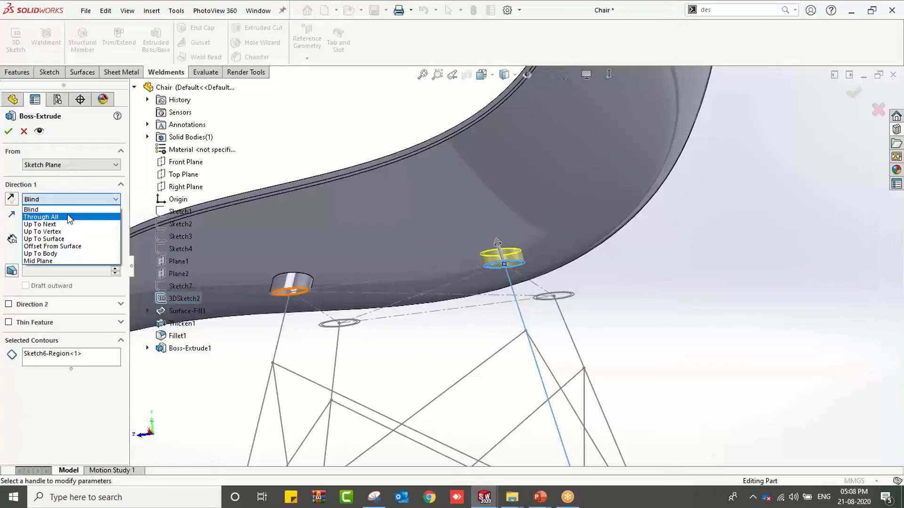
{"action": "left_click", "coordinate": [67, 215]}
{"action": "key", "text": "Return"}
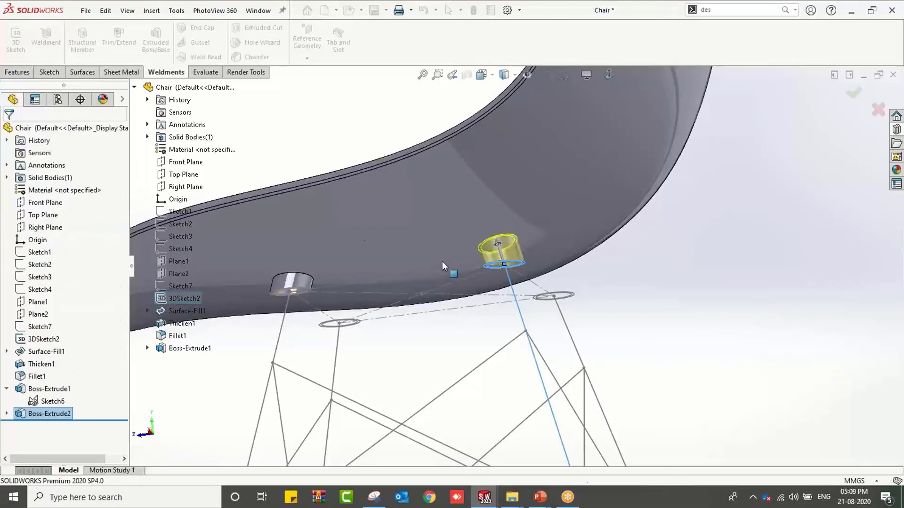
{"action": "middle_click_drag", "start_coordinate": [442, 262], "coordinate": [416, 289]}
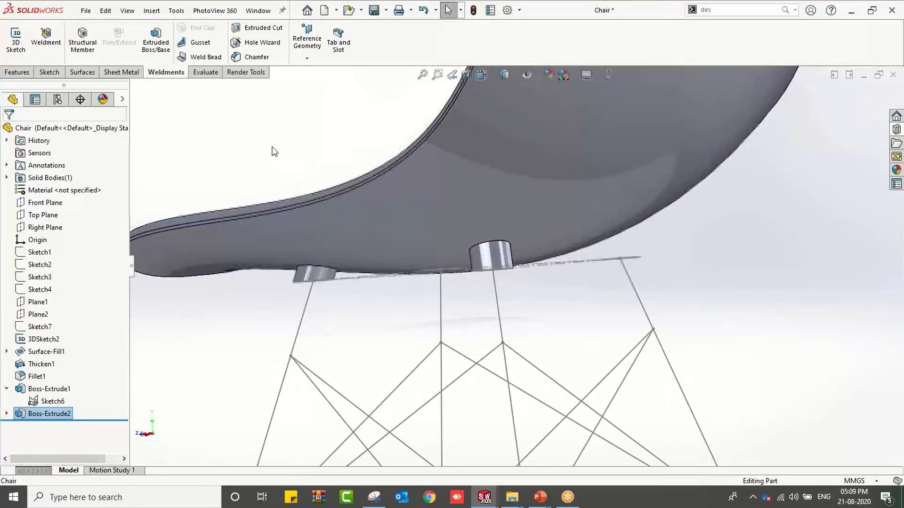
{"action": "left_click", "coordinate": [273, 149]}
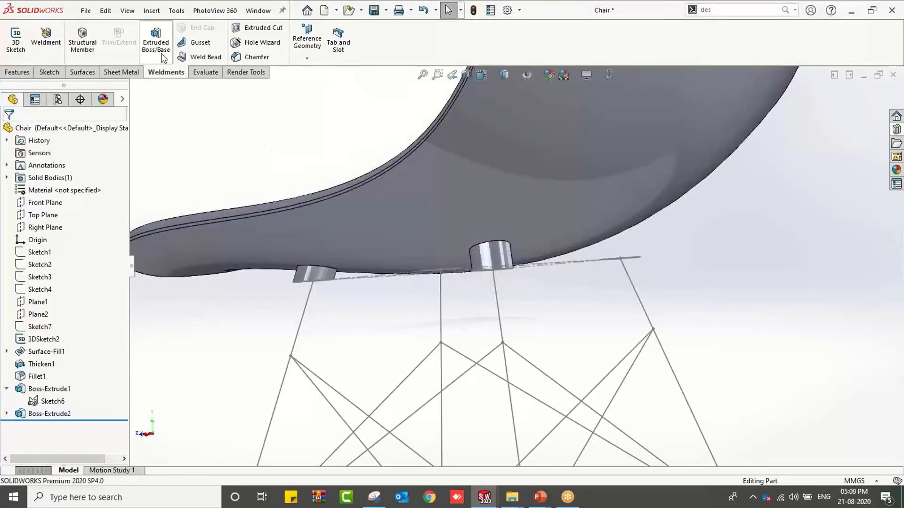
Set up a boss extrude from Sketch6 limited to the ring region at the other rear leg.
{"action": "left_click", "coordinate": [51, 401]}
{"action": "key", "text": "s"}
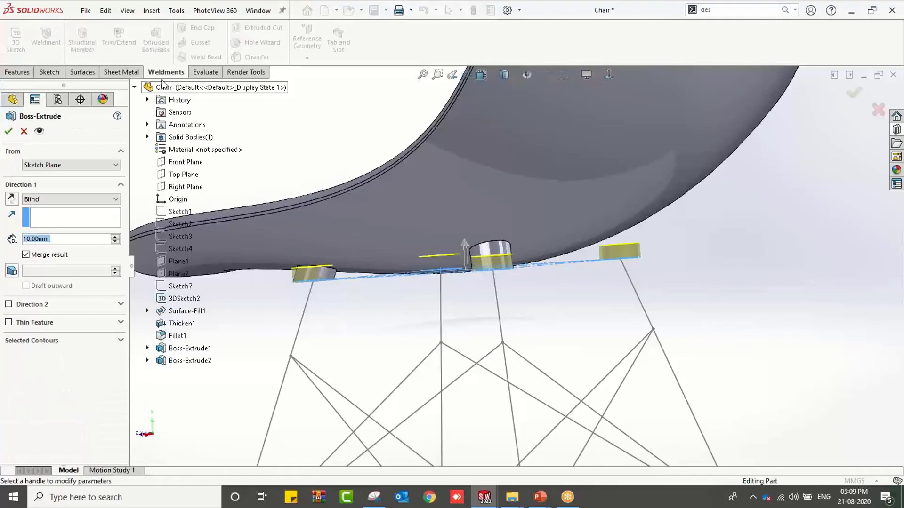
{"action": "left_click", "coordinate": [112, 342]}
{"action": "right_click", "coordinate": [83, 352]}
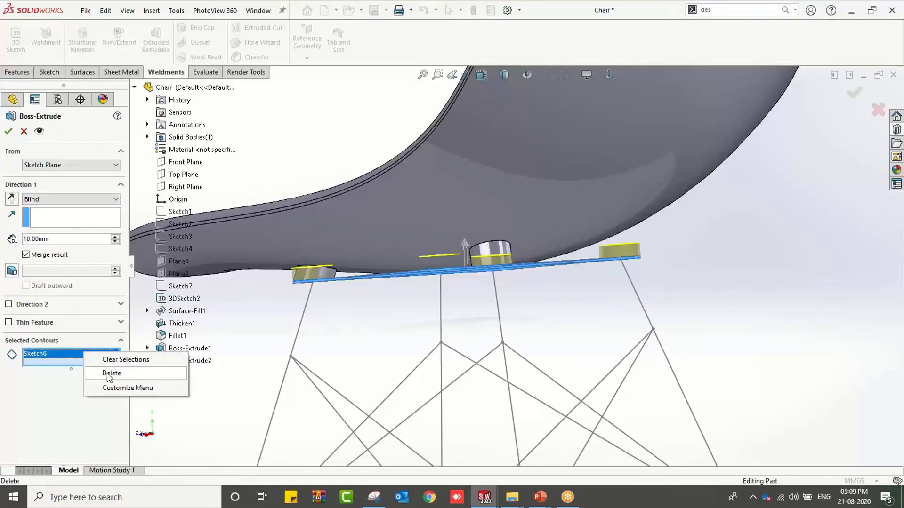
{"action": "left_click", "coordinate": [112, 373]}
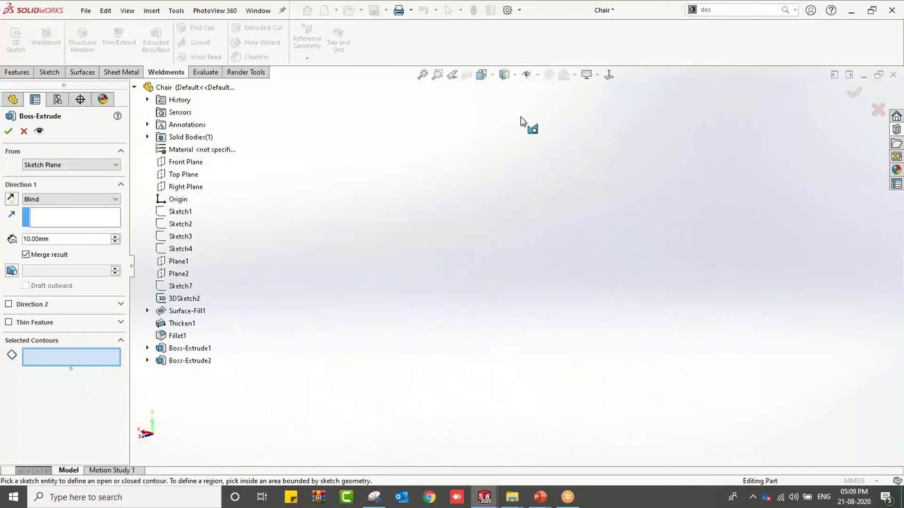
{"action": "left_click", "coordinate": [423, 74]}
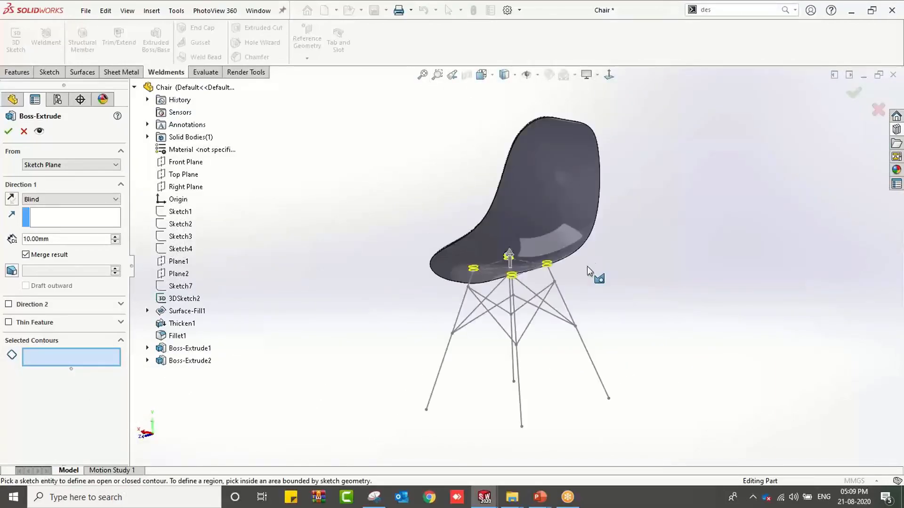
{"action": "scroll", "coordinate": [587, 266], "scroll_direction": "down", "scroll_amount": 10}
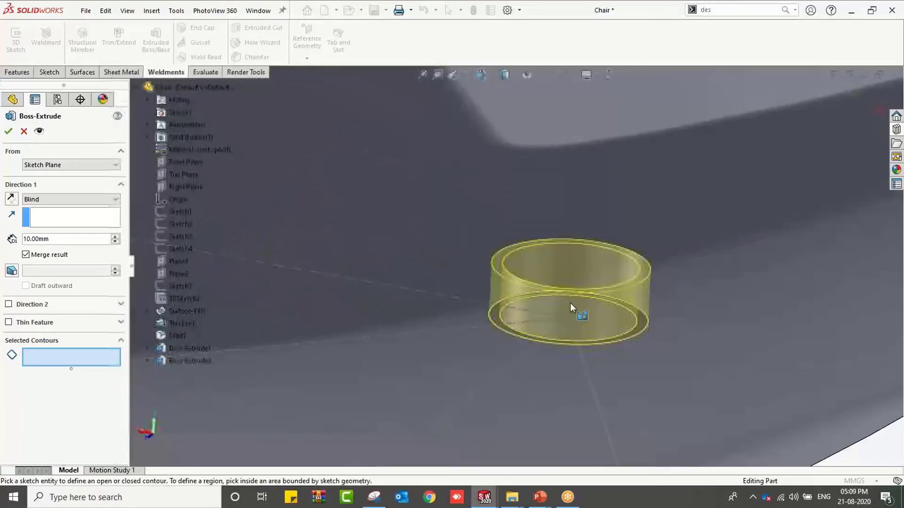
{"action": "scroll", "coordinate": [571, 307], "scroll_direction": "down", "scroll_amount": 3}
{"action": "left_click", "coordinate": [698, 318]}
{"action": "scroll", "coordinate": [684, 306], "scroll_direction": "up", "scroll_amount": 3}
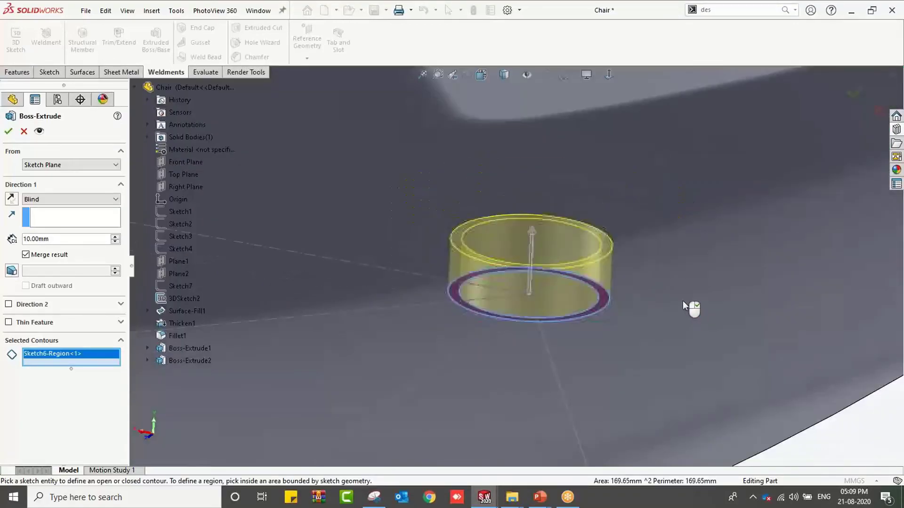
{"action": "scroll", "coordinate": [673, 296], "scroll_direction": "up", "scroll_amount": 5}
Extrude the second rear ring Up To Next along Line4 of 3DSketch2 to form the third leg mount.
{"action": "left_click", "coordinate": [74, 216]}
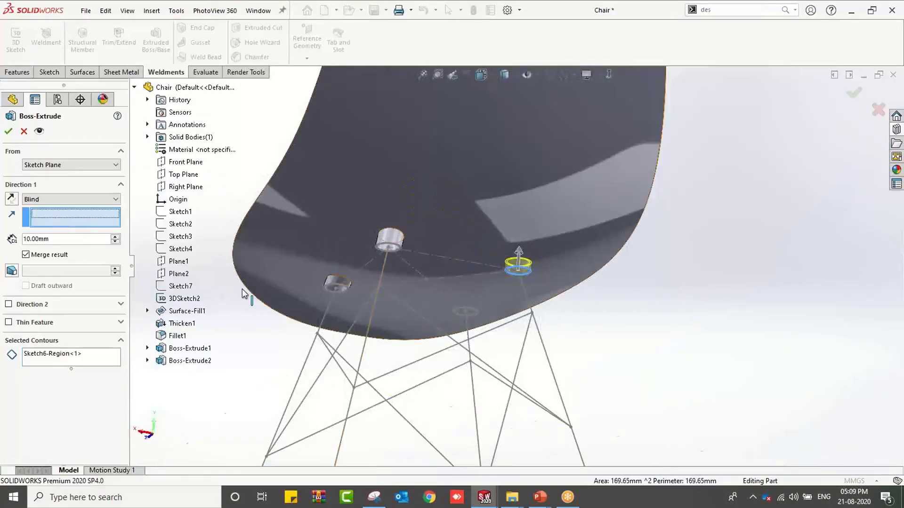
{"action": "left_click", "coordinate": [547, 349]}
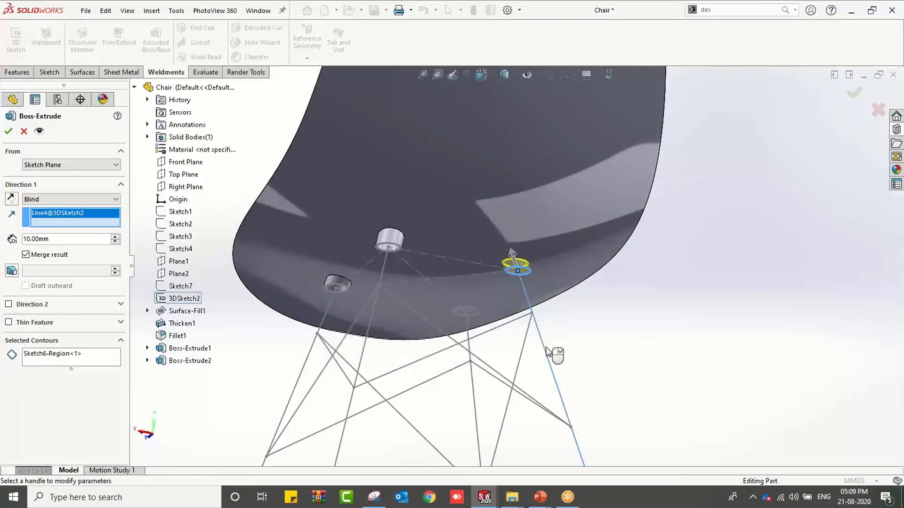
{"action": "left_click", "coordinate": [47, 198]}
{"action": "left_click", "coordinate": [43, 217]}
{"action": "left_click", "coordinate": [8, 132]}
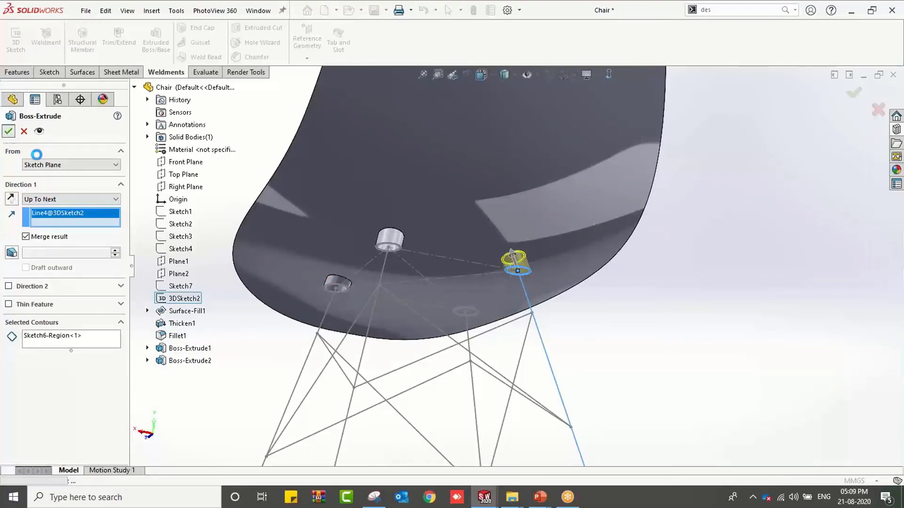
Start a fourth boss extrude from Sketch6 and remove the whole sketch from its selected contours.
{"action": "middle_click_drag", "start_coordinate": [396, 307], "coordinate": [556, 334]}
{"action": "scroll", "coordinate": [555, 334], "scroll_direction": "up", "scroll_amount": 3}
{"action": "scroll", "coordinate": [578, 254], "scroll_direction": "down", "scroll_amount": 3}
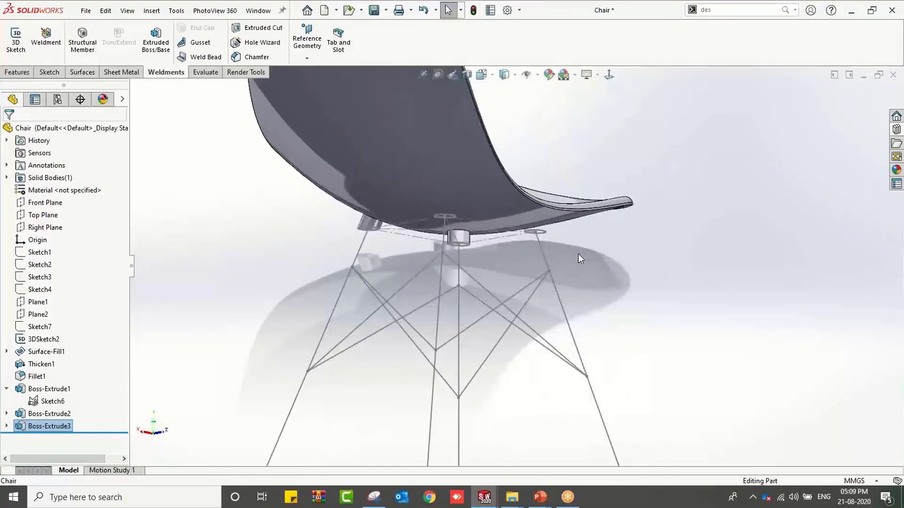
{"action": "middle_click_drag", "start_coordinate": [578, 255], "coordinate": [532, 267]}
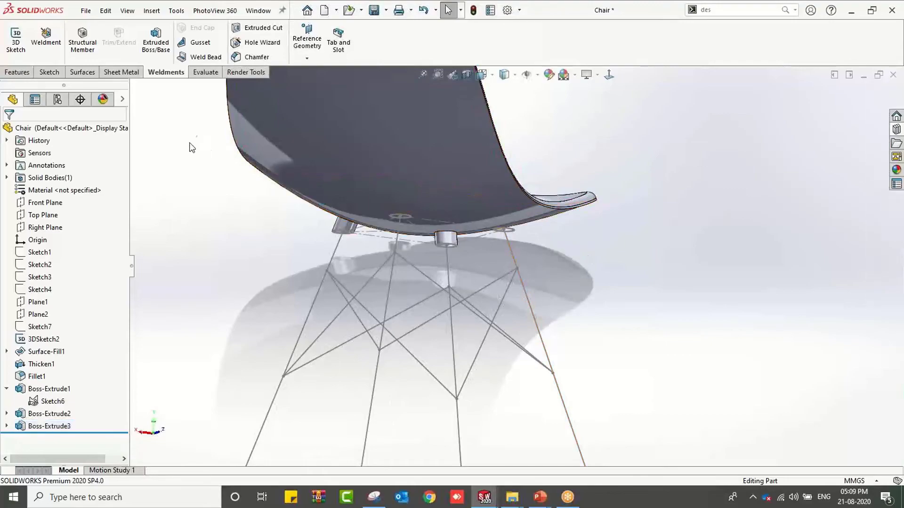
{"action": "left_click", "coordinate": [156, 46]}
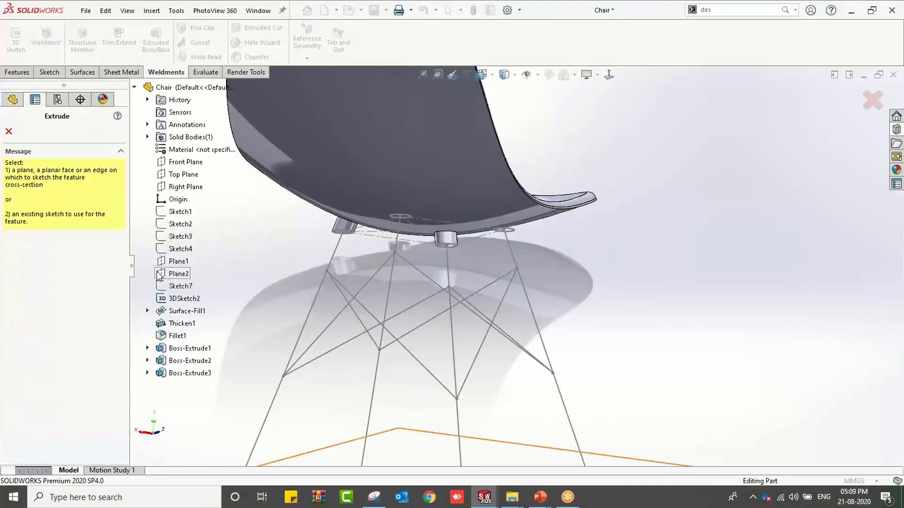
{"action": "left_click", "coordinate": [148, 348]}
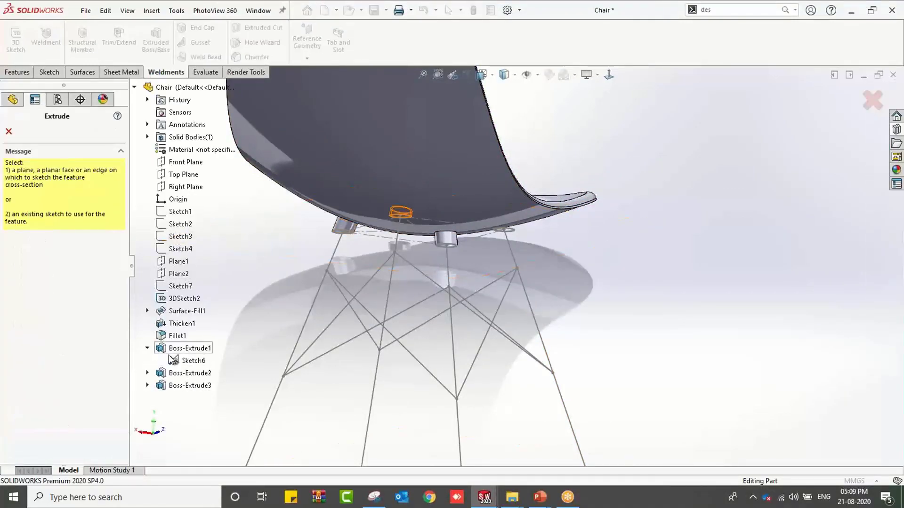
{"action": "left_click", "coordinate": [189, 360]}
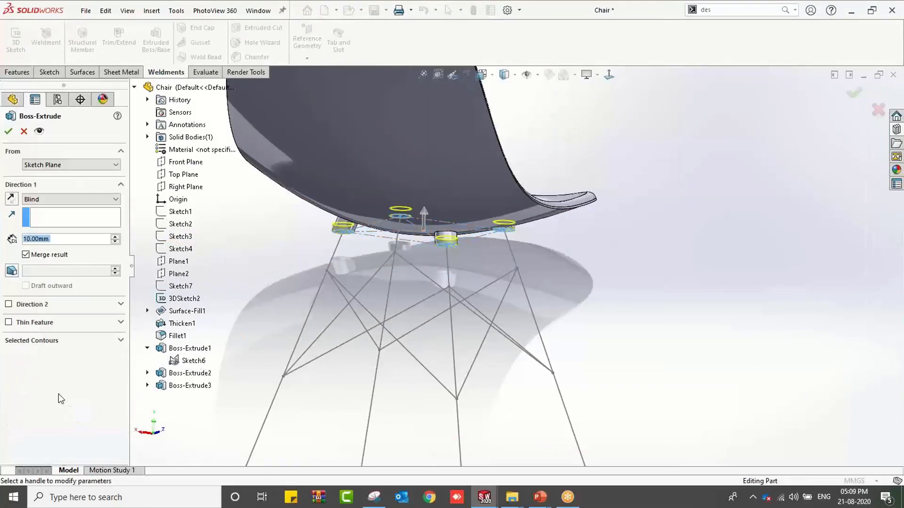
{"action": "left_click", "coordinate": [113, 341]}
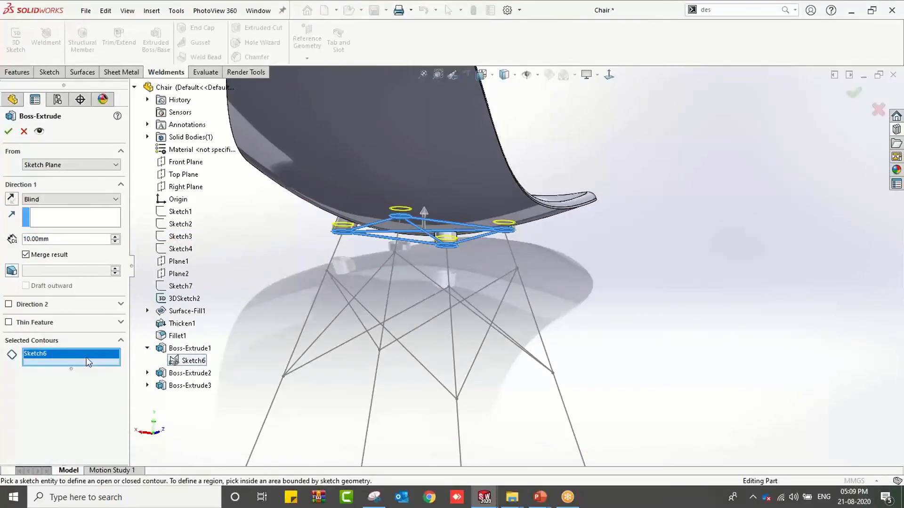
{"action": "right_click", "coordinate": [87, 357]}
{"action": "left_click", "coordinate": [114, 378]}
Choose the ring region between the two circles at the remaining front leg as the extrusion's contour.
{"action": "middle_click_drag", "start_coordinate": [296, 329], "coordinate": [557, 256]}
{"action": "scroll", "coordinate": [621, 242], "scroll_direction": "down", "scroll_amount": 3}
{"action": "scroll", "coordinate": [537, 264], "scroll_direction": "down", "scroll_amount": 5}
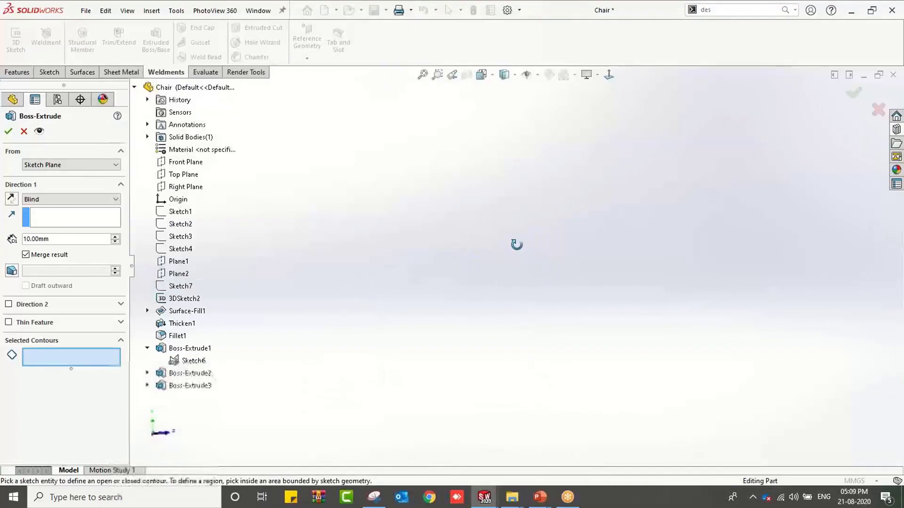
{"action": "left_click", "coordinate": [422, 75]}
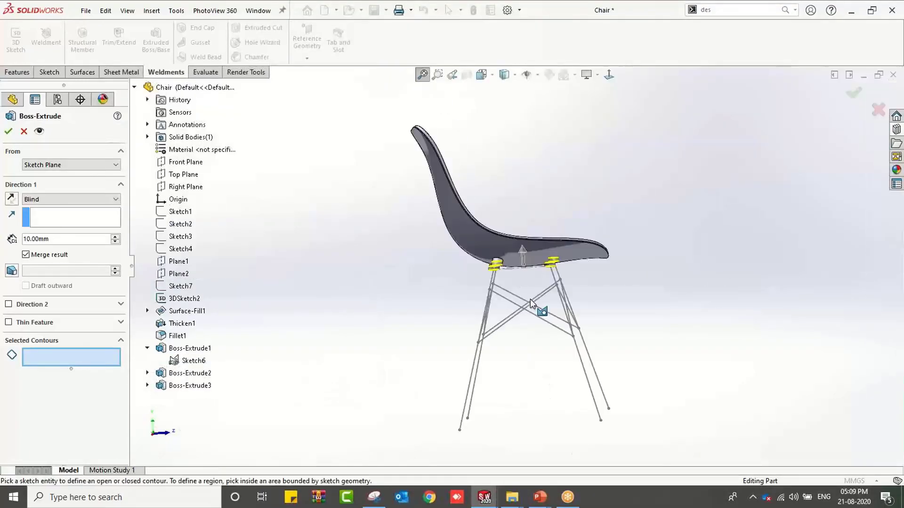
{"action": "scroll", "coordinate": [527, 292], "scroll_direction": "down", "scroll_amount": 6}
{"action": "middle_click_drag", "start_coordinate": [521, 290], "coordinate": [511, 237]}
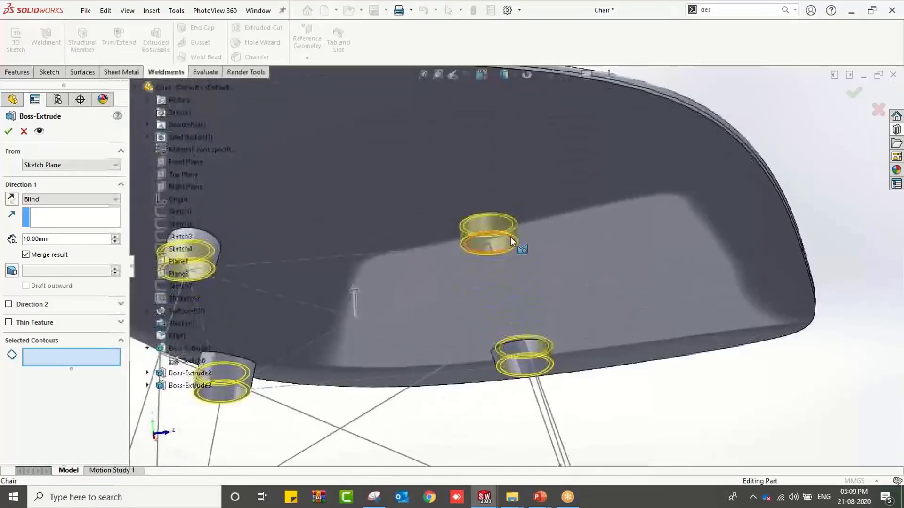
{"action": "scroll", "coordinate": [511, 242], "scroll_direction": "down", "scroll_amount": 8}
{"action": "left_click", "coordinate": [532, 275]}
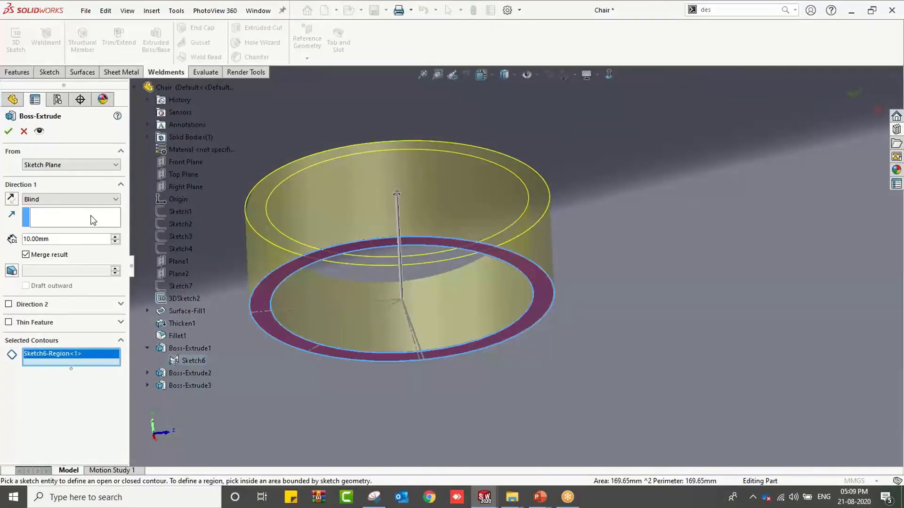
End the remaining front ring's extrusion Up To Next, direct it along Line1 of 3DSketch2 and create the boss.
{"action": "left_click", "coordinate": [82, 200]}
{"action": "left_click", "coordinate": [65, 224]}
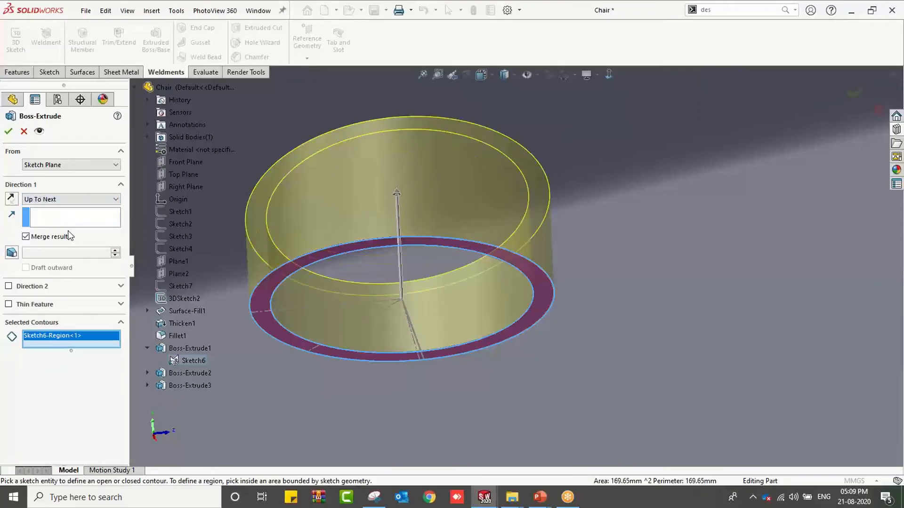
{"action": "scroll", "coordinate": [463, 348], "scroll_direction": "up", "scroll_amount": 8}
{"action": "scroll", "coordinate": [463, 348], "scroll_direction": "up", "scroll_amount": 5}
{"action": "middle_click_drag", "start_coordinate": [535, 362], "coordinate": [566, 385]}
{"action": "left_click", "coordinate": [627, 394]}
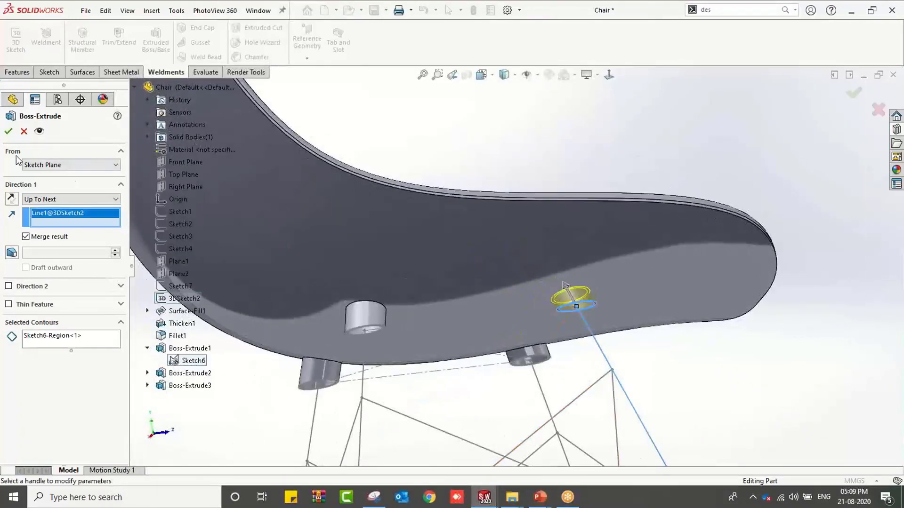
{"action": "left_click", "coordinate": [6, 133]}
{"action": "scroll", "coordinate": [544, 307], "scroll_direction": "up", "scroll_amount": 6}
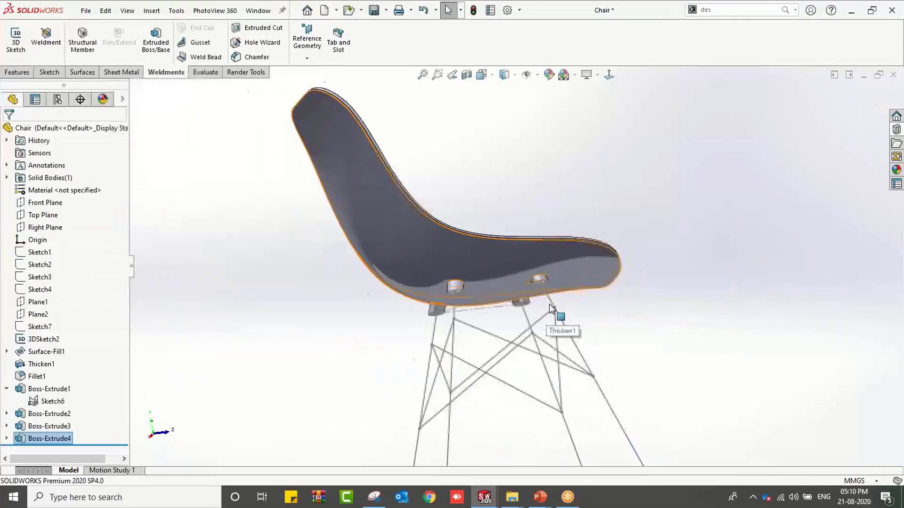
{"action": "middle_click_drag", "start_coordinate": [542, 308], "coordinate": [468, 325]}
{"action": "scroll", "coordinate": [539, 340], "scroll_direction": "down", "scroll_amount": 3}
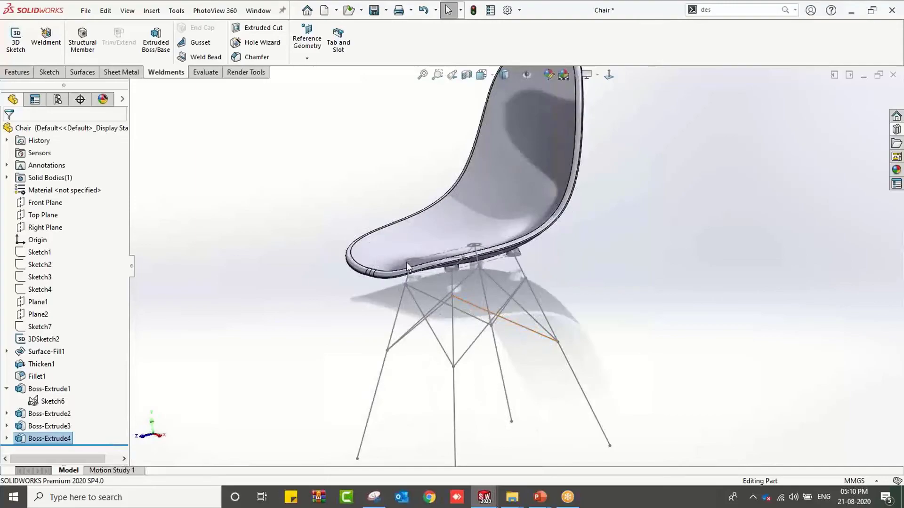
Start a structural member using the Mastering standard, the Circular profile - Configured type and size 25.
{"action": "left_click", "coordinate": [254, 185]}
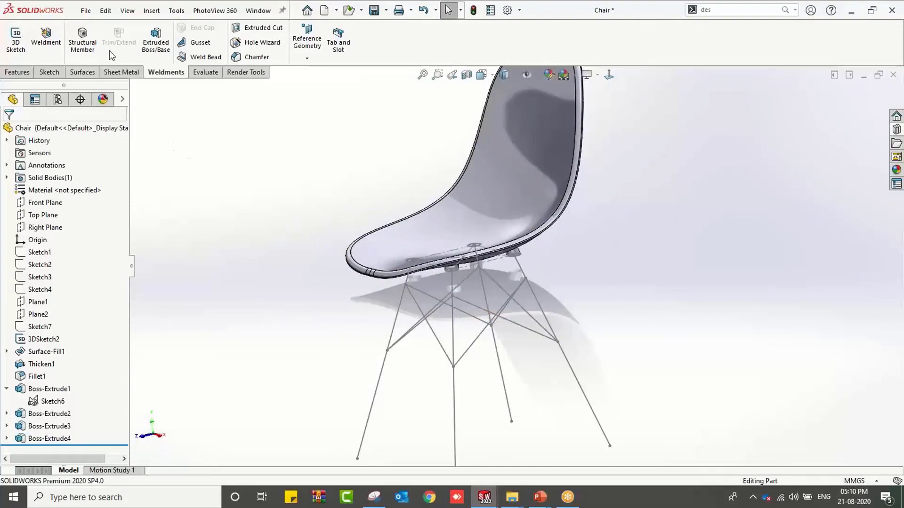
{"action": "left_click", "coordinate": [93, 50]}
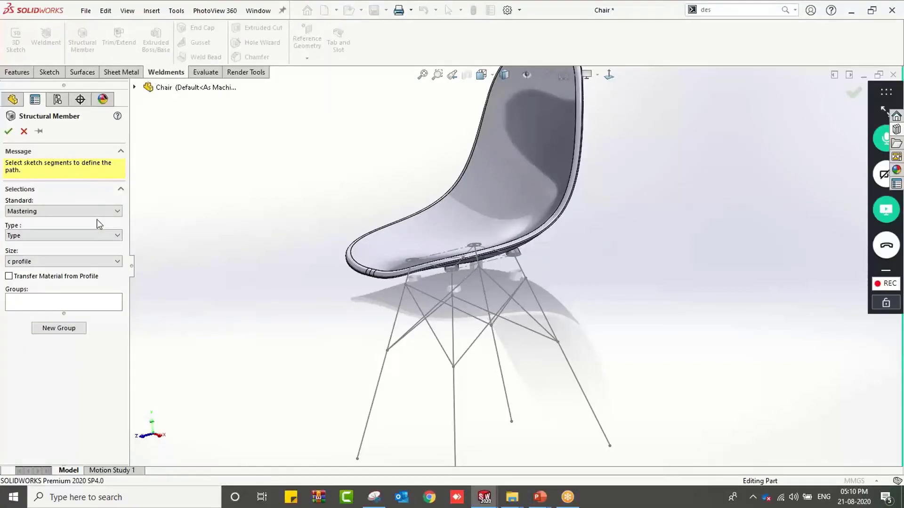
{"action": "left_click", "coordinate": [99, 213]}
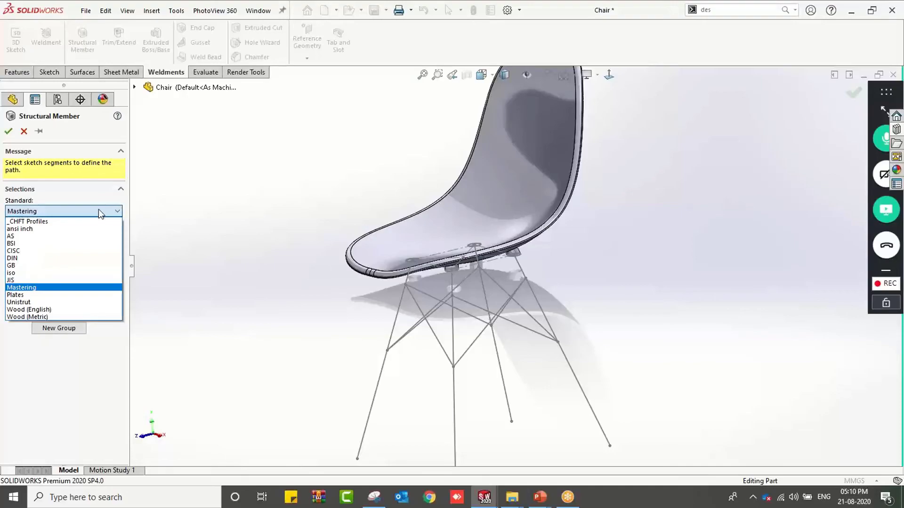
{"action": "left_click", "coordinate": [99, 212]}
{"action": "left_click", "coordinate": [110, 235]}
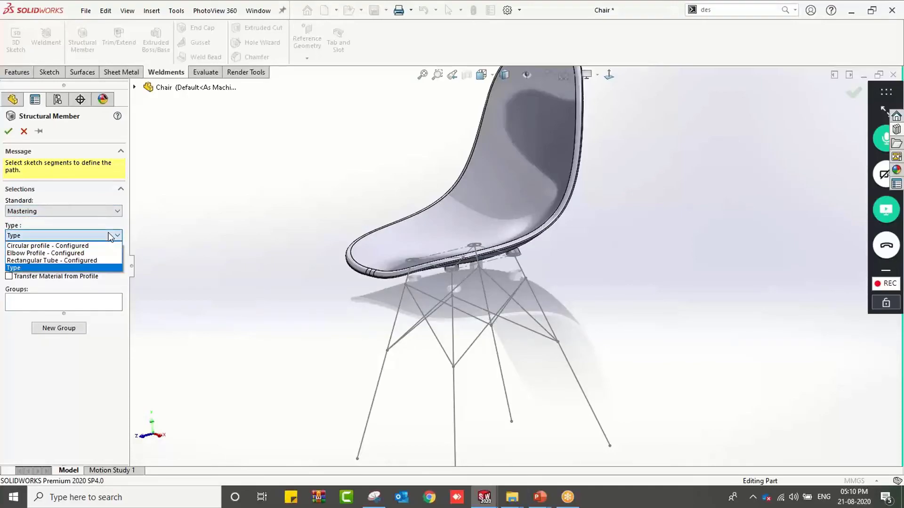
{"action": "left_click", "coordinate": [57, 246]}
{"action": "left_click", "coordinate": [81, 266]}
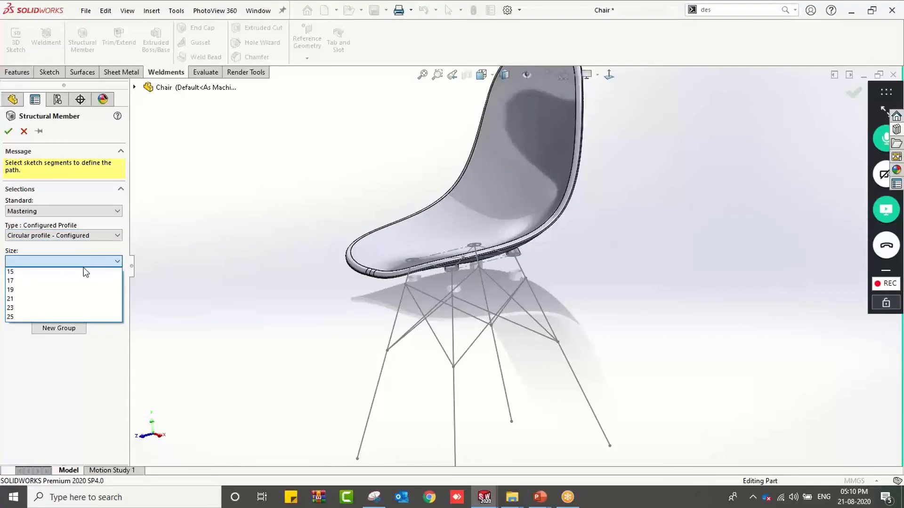
{"action": "left_click", "coordinate": [95, 317]}
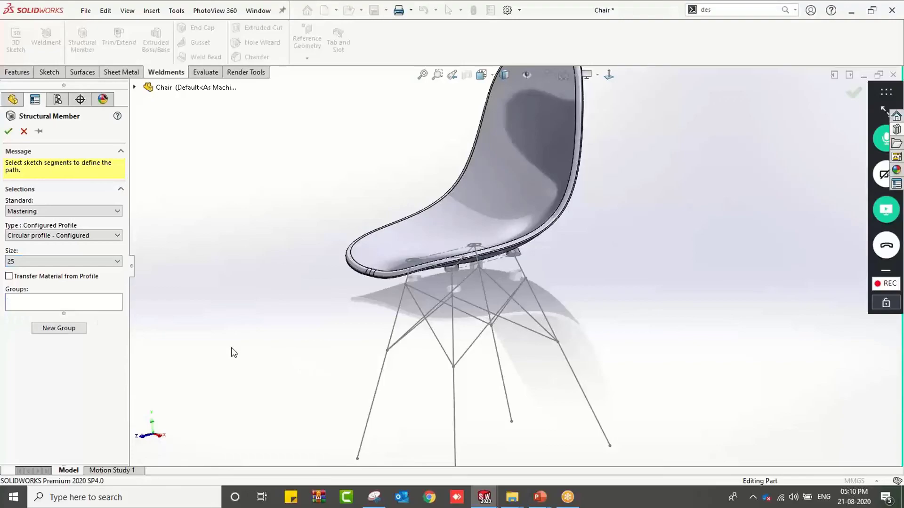
Assign the four leg lines, Line1 to Line4 of 3DSketch2, to separate groups and create the leg members.
{"action": "left_click", "coordinate": [375, 393]}
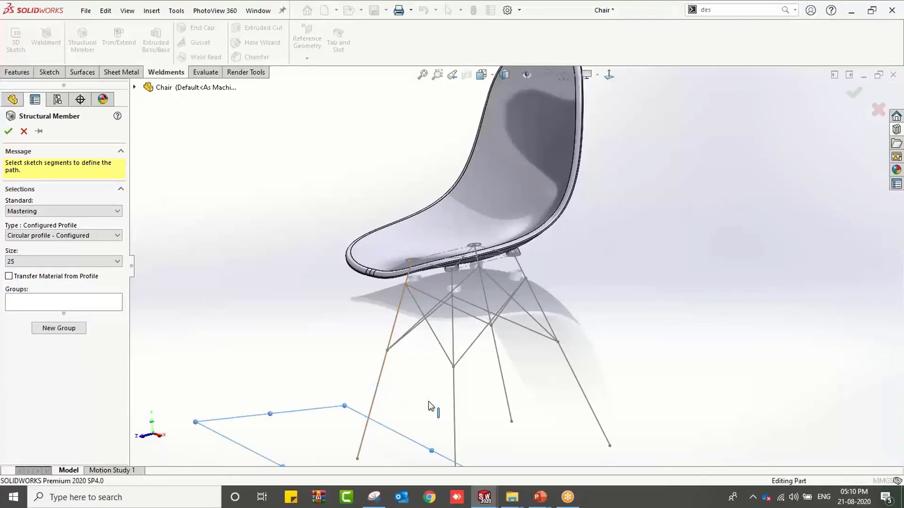
{"action": "middle_click_drag", "start_coordinate": [426, 406], "coordinate": [476, 410]}
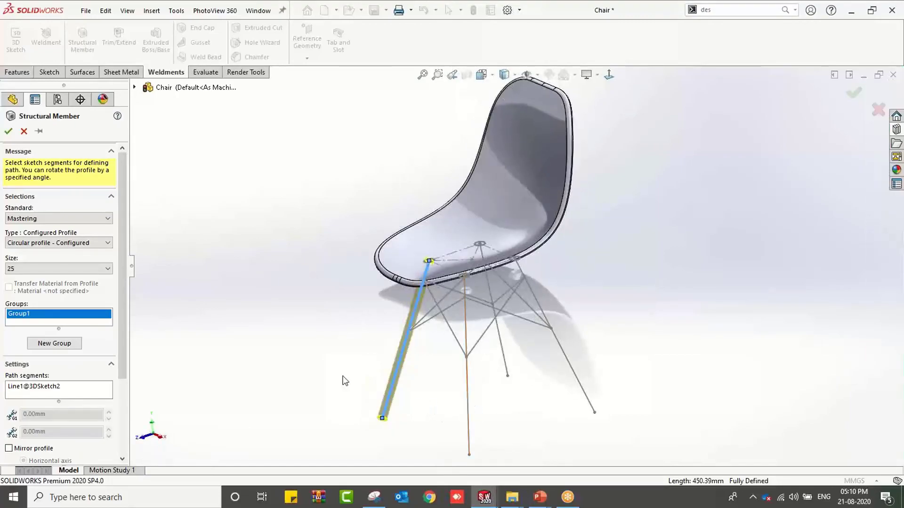
{"action": "left_click", "coordinate": [73, 343]}
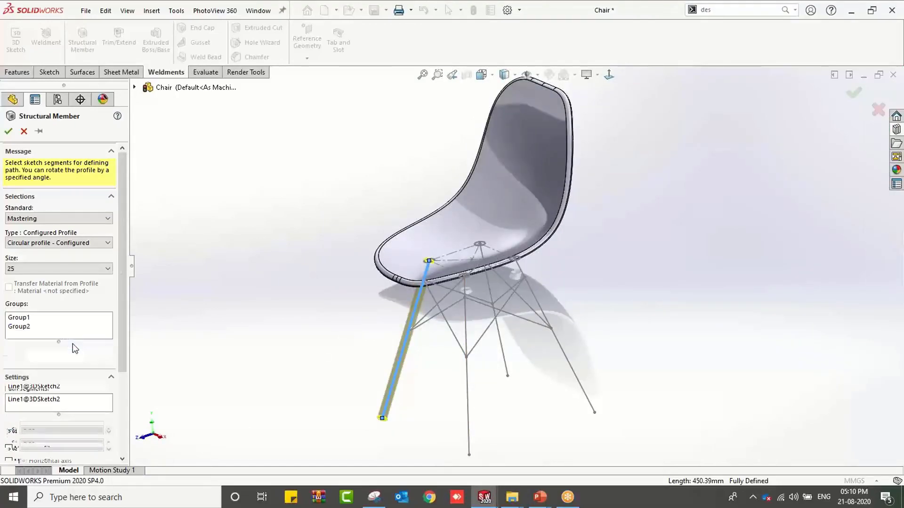
{"action": "left_click", "coordinate": [468, 395]}
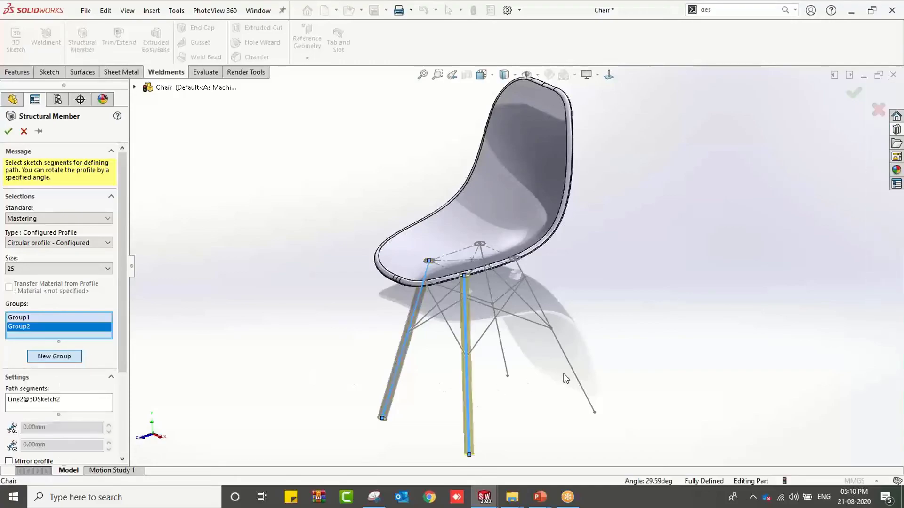
{"action": "left_click", "coordinate": [45, 358]}
{"action": "left_click", "coordinate": [568, 356]}
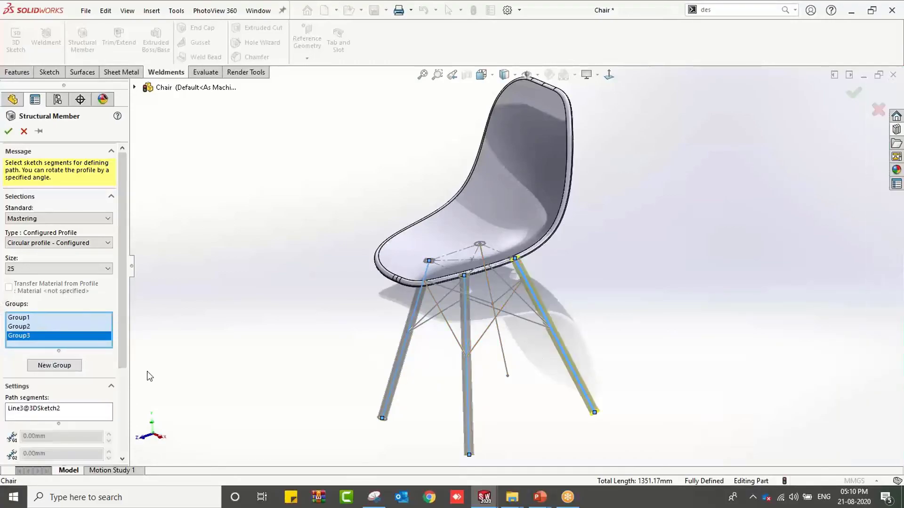
{"action": "left_click", "coordinate": [34, 366]}
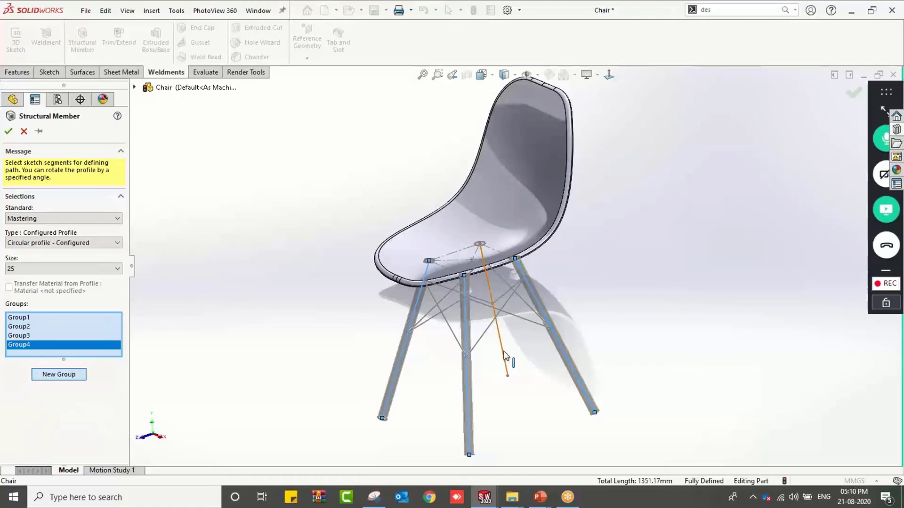
{"action": "left_click", "coordinate": [504, 362]}
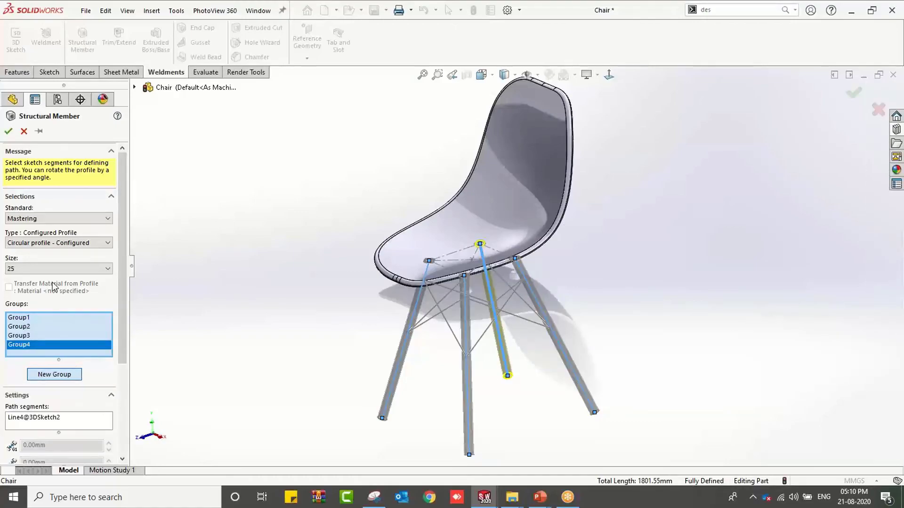
{"action": "left_click", "coordinate": [52, 376]}
{"action": "left_click", "coordinate": [8, 132]}
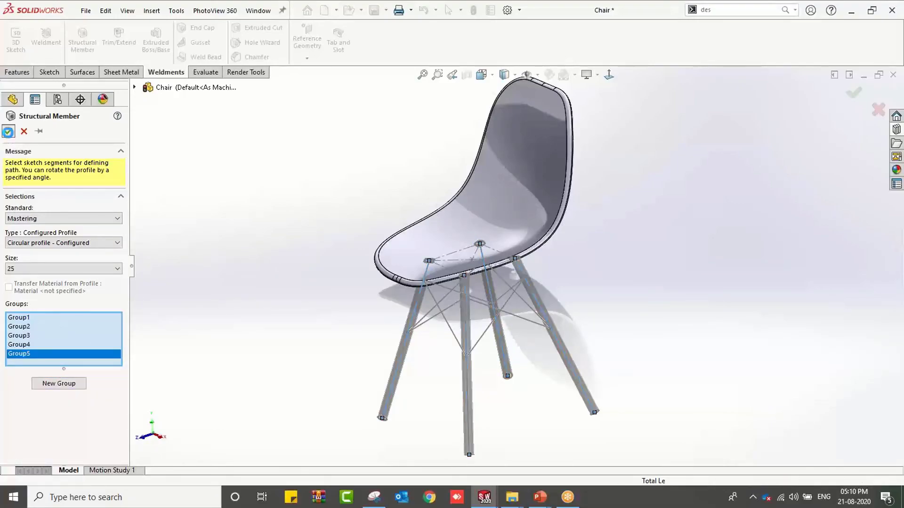
Start a size 15 circular structural member and put brace lines Line9 to Line12 of 3DSketch2 in its first group.
{"action": "left_click", "coordinate": [82, 40]}
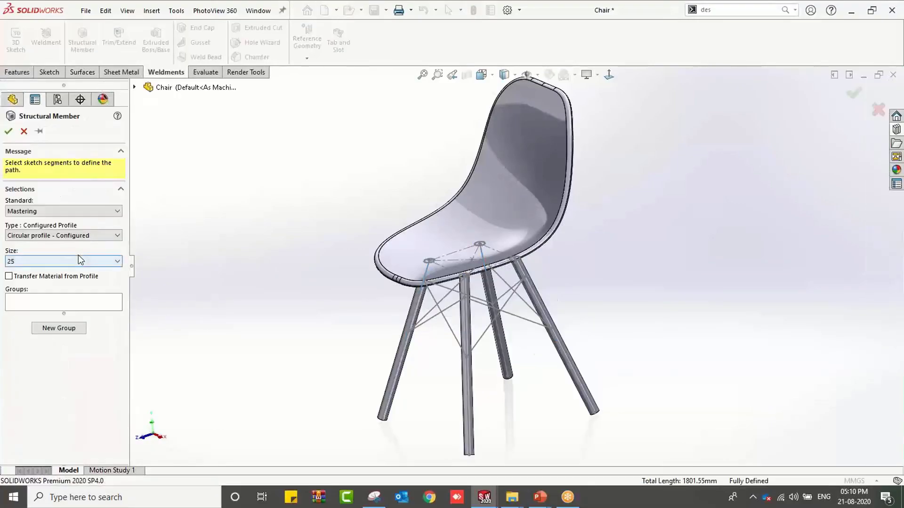
{"action": "left_click", "coordinate": [84, 262]}
{"action": "left_click", "coordinate": [39, 281]}
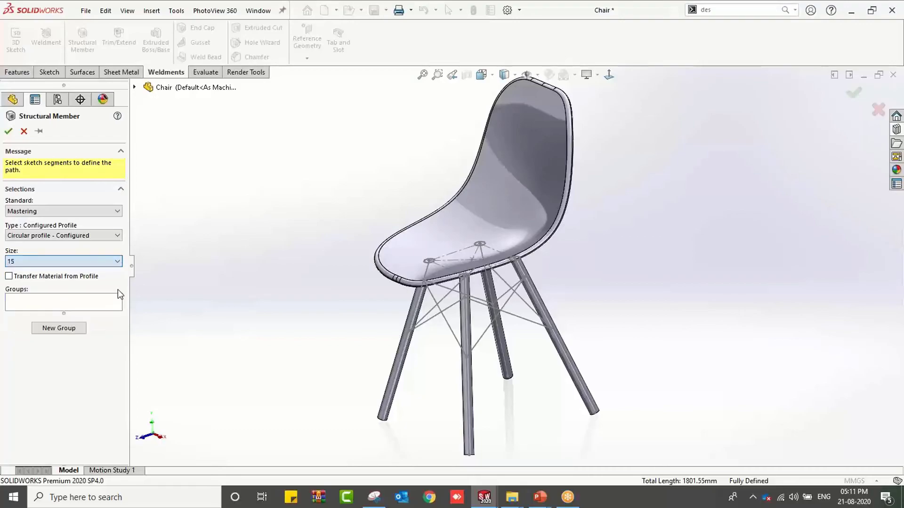
{"action": "scroll", "coordinate": [476, 312], "scroll_direction": "down", "scroll_amount": 5}
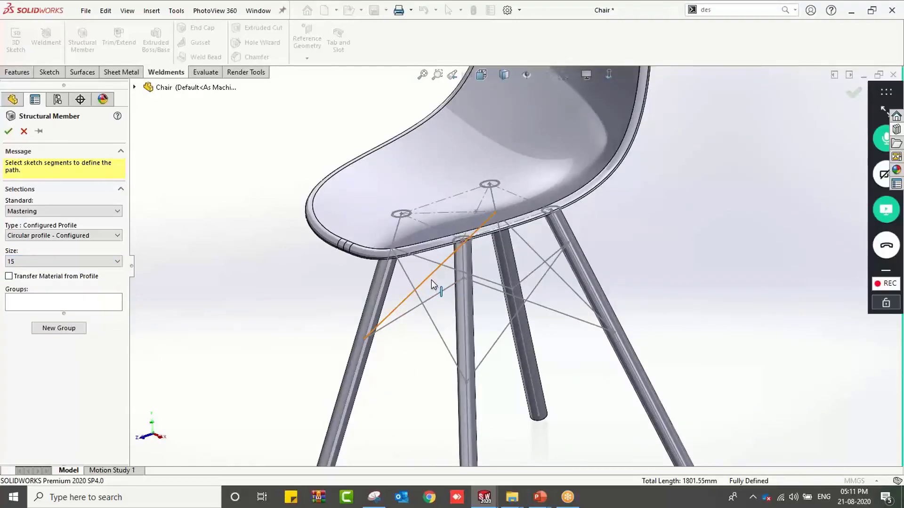
{"action": "left_click", "coordinate": [431, 279]}
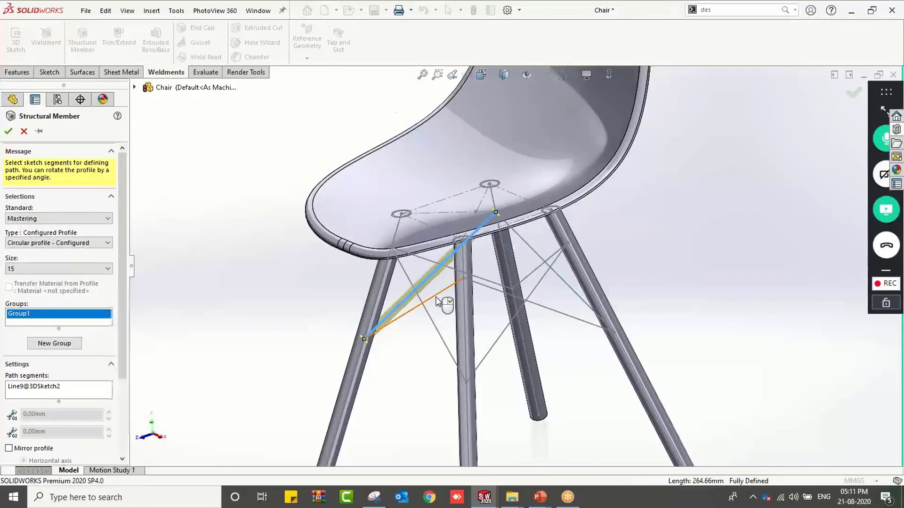
{"action": "left_click", "coordinate": [442, 292]}
{"action": "left_click", "coordinate": [544, 300]}
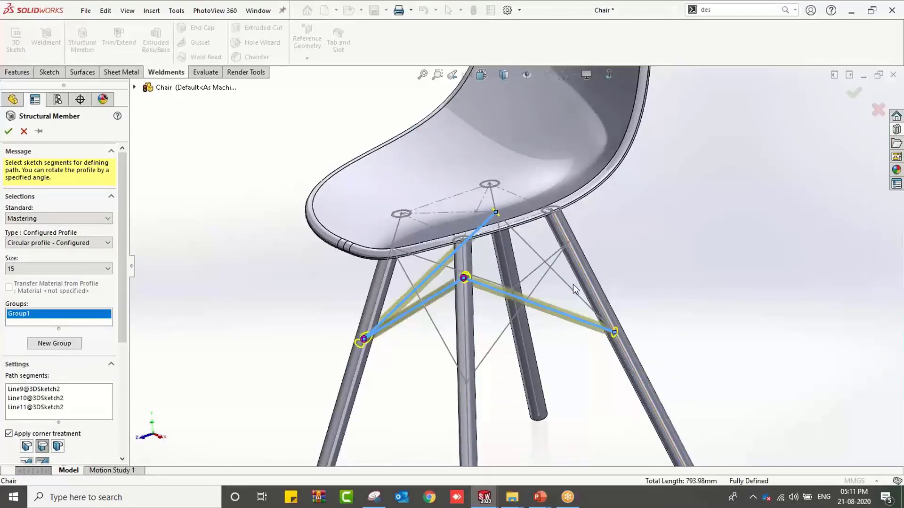
{"action": "left_click", "coordinate": [569, 289]}
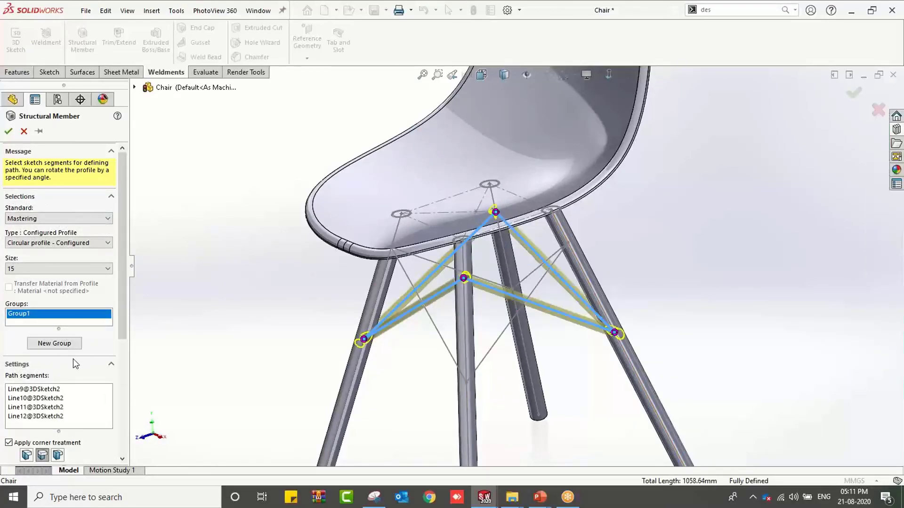
Add a second group with the crossing brace lines Line5 to Line8 of 3DSketch2 and create the brace members.
{"action": "left_click", "coordinate": [70, 345]}
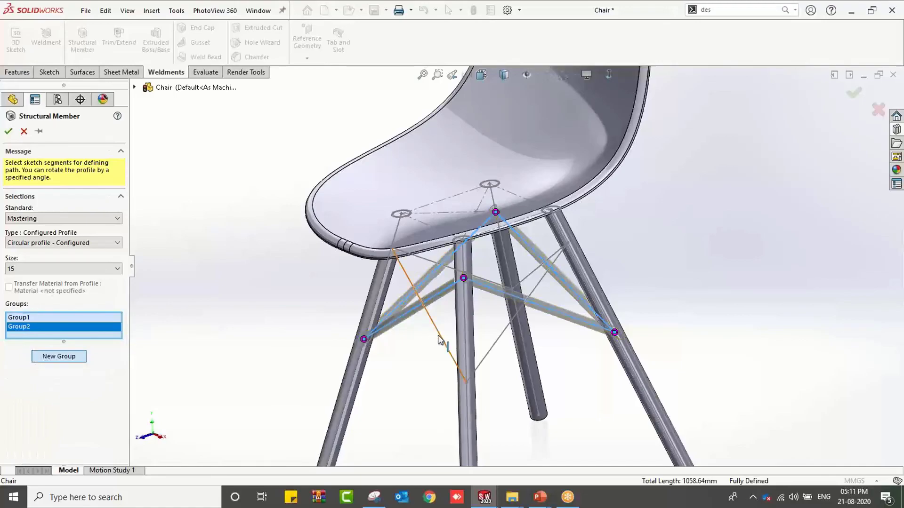
{"action": "left_click", "coordinate": [440, 340]}
{"action": "left_click", "coordinate": [491, 352]}
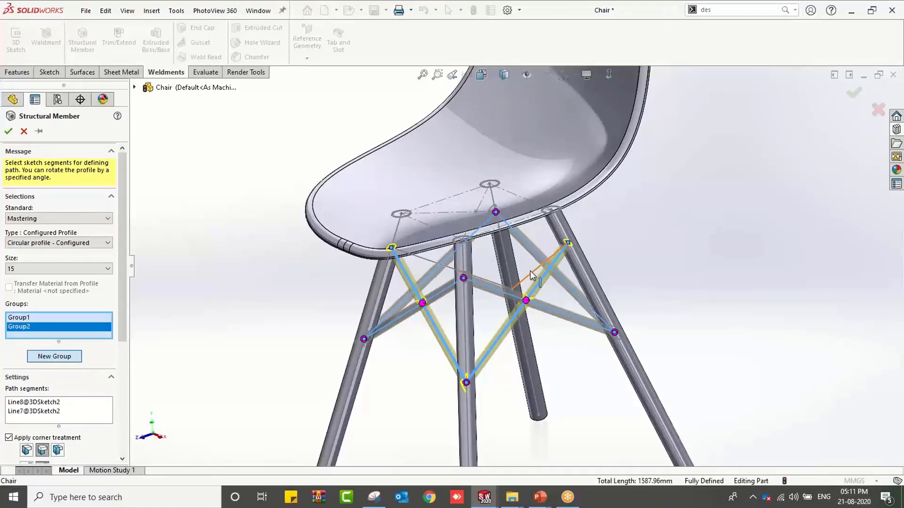
{"action": "left_click", "coordinate": [532, 275]}
{"action": "left_click", "coordinate": [487, 280]}
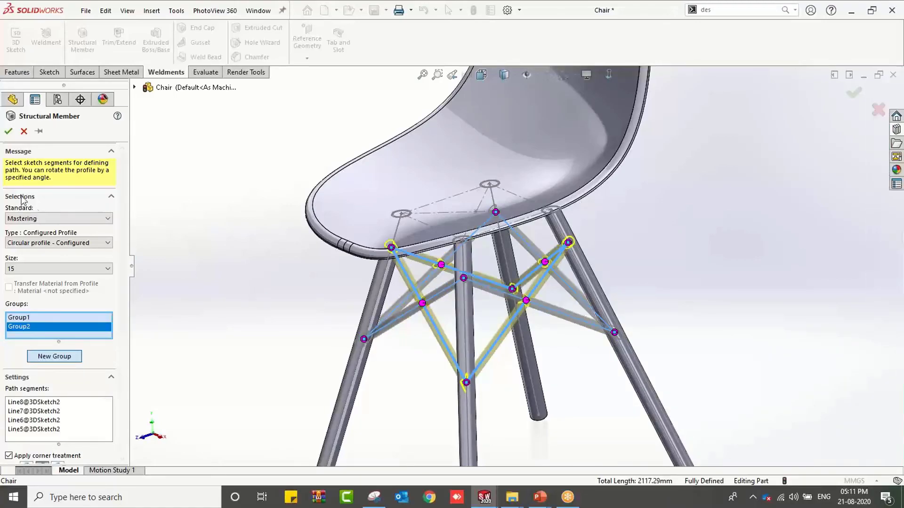
{"action": "left_click", "coordinate": [8, 131]}
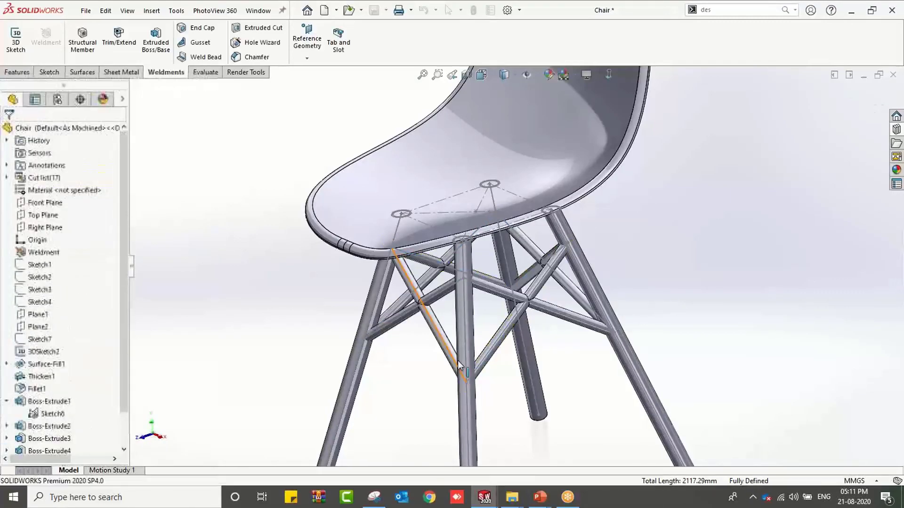
Hide the sketch with the mount circles beneath the seat and the 3D sketch of the leg and brace lines.
{"action": "scroll", "coordinate": [458, 360], "scroll_direction": "up", "scroll_amount": 4}
{"action": "middle_click_drag", "start_coordinate": [505, 365], "coordinate": [599, 347]}
{"action": "scroll", "coordinate": [416, 375], "scroll_direction": "down", "scroll_amount": 4}
{"action": "scroll", "coordinate": [581, 355], "scroll_direction": "up", "scroll_amount": 6}
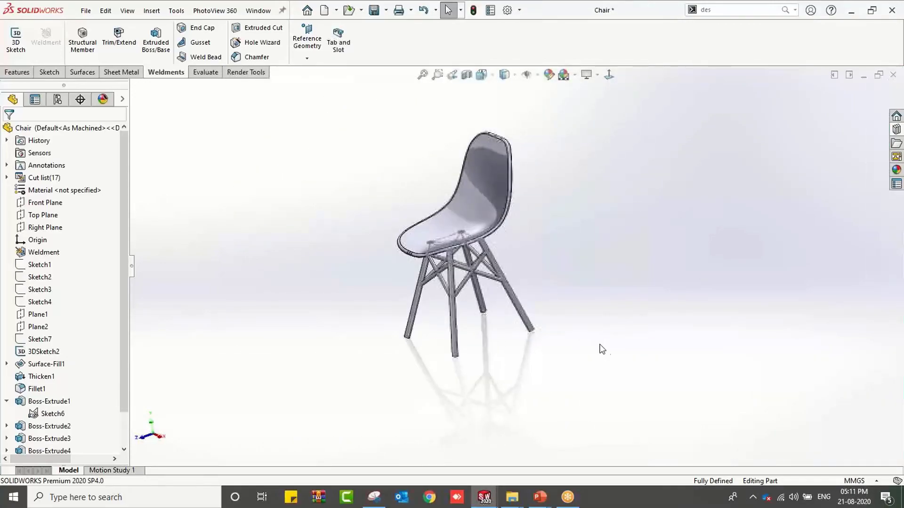
{"action": "left_click", "coordinate": [445, 236]}
{"action": "left_click", "coordinate": [498, 206]}
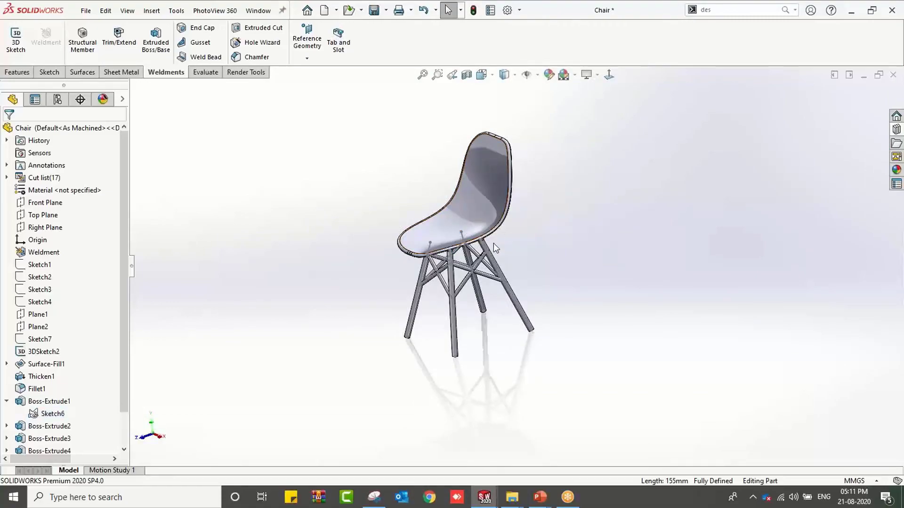
{"action": "scroll", "coordinate": [493, 243], "scroll_direction": "down", "scroll_amount": 5}
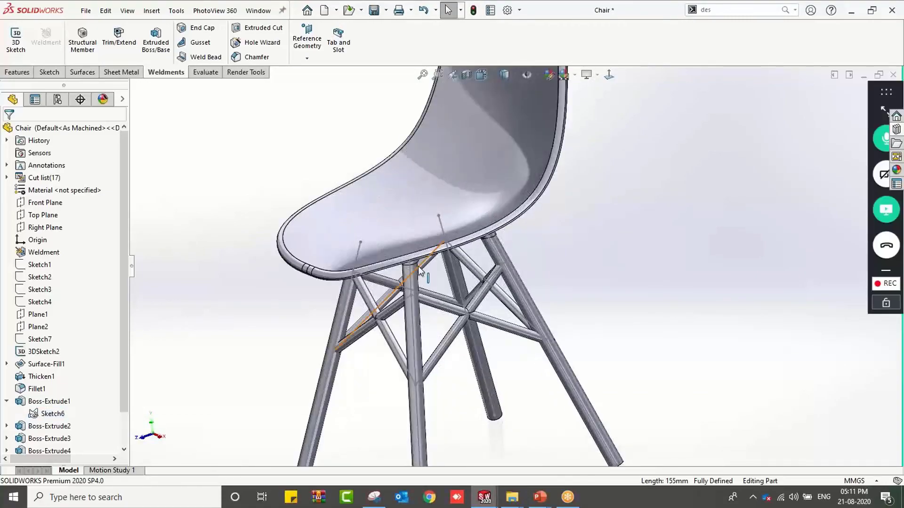
{"action": "left_click", "coordinate": [419, 268]}
{"action": "left_click", "coordinate": [469, 236]}
{"action": "key", "text": "f"}
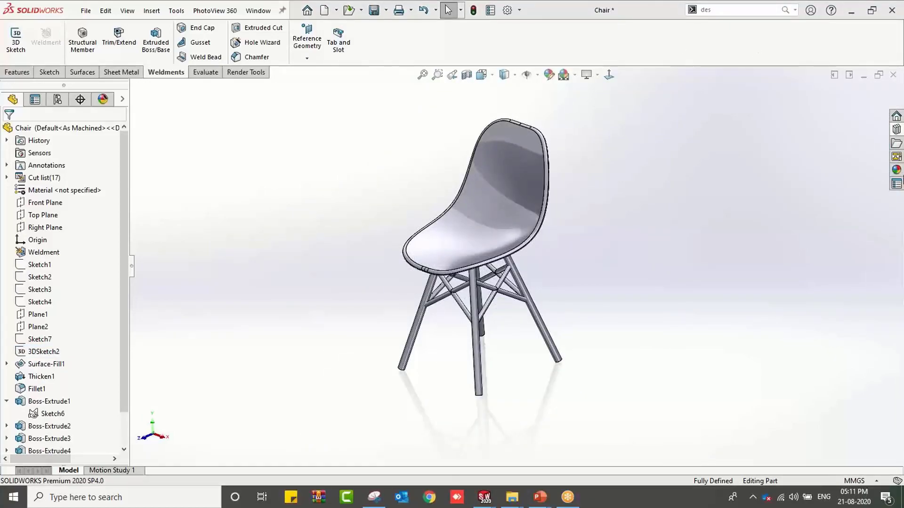
Browse the plastic appearances through the satin finish, clear plastic and textured categories and open the EDM category.
{"action": "left_click", "coordinate": [895, 170]}
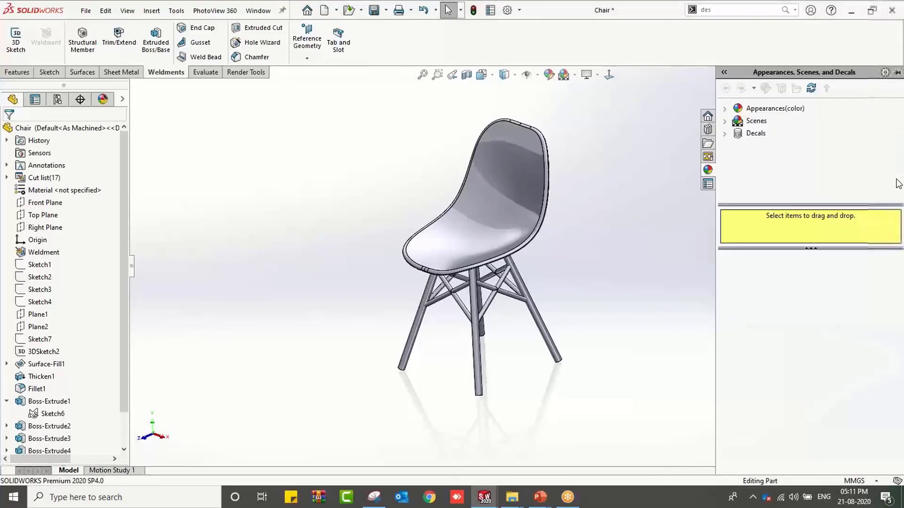
{"action": "left_click", "coordinate": [725, 108]}
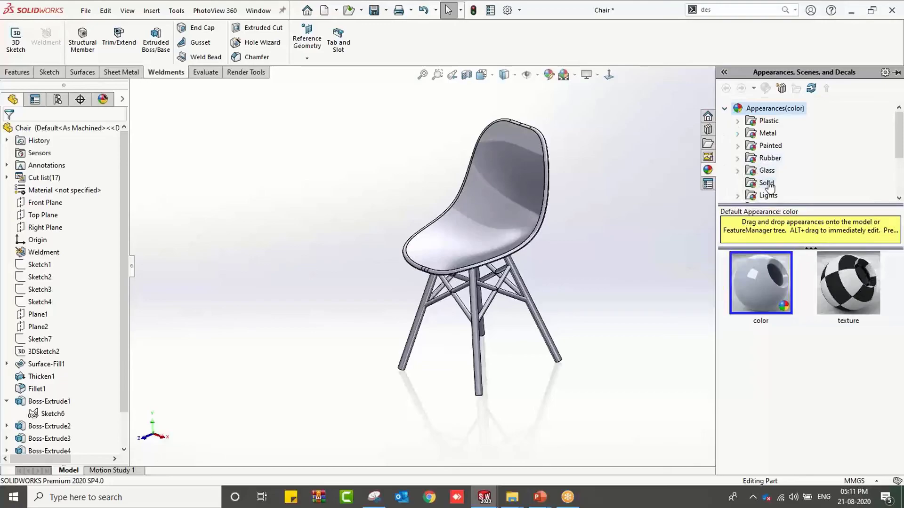
{"action": "left_click", "coordinate": [760, 122]}
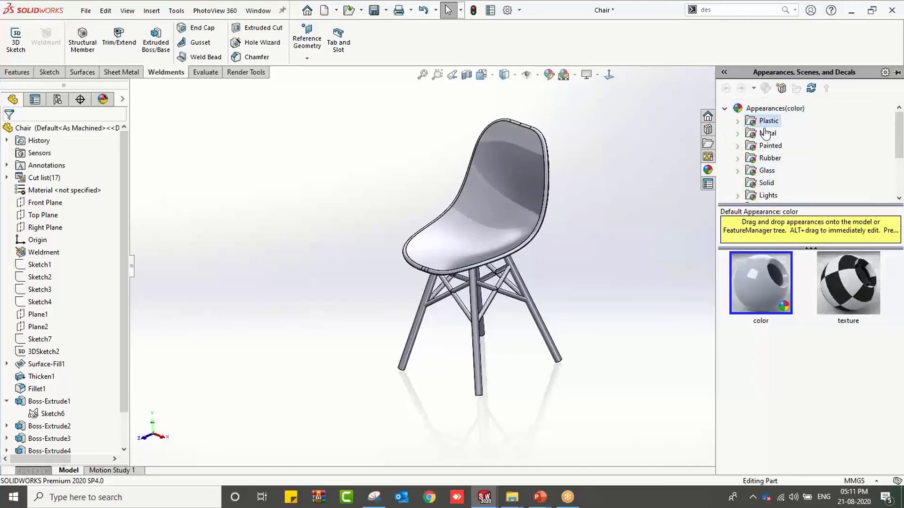
{"action": "left_click", "coordinate": [737, 121]}
{"action": "scroll", "coordinate": [785, 175], "scroll_direction": "down", "scroll_amount": 1}
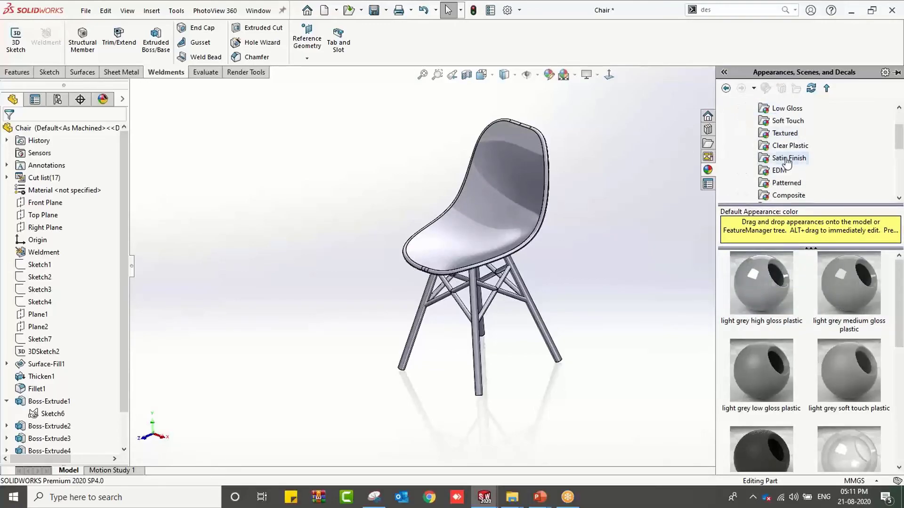
{"action": "left_click", "coordinate": [787, 160]}
{"action": "left_click", "coordinate": [777, 147]}
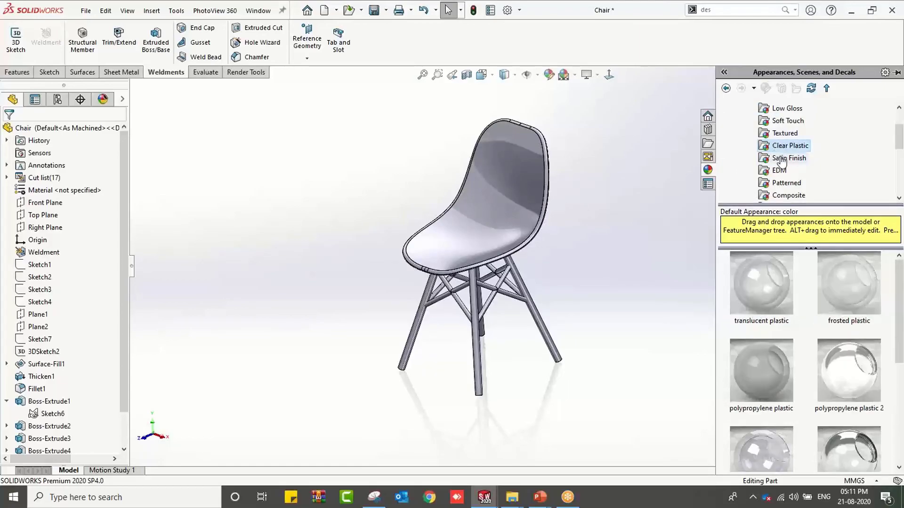
{"action": "left_click", "coordinate": [774, 137]}
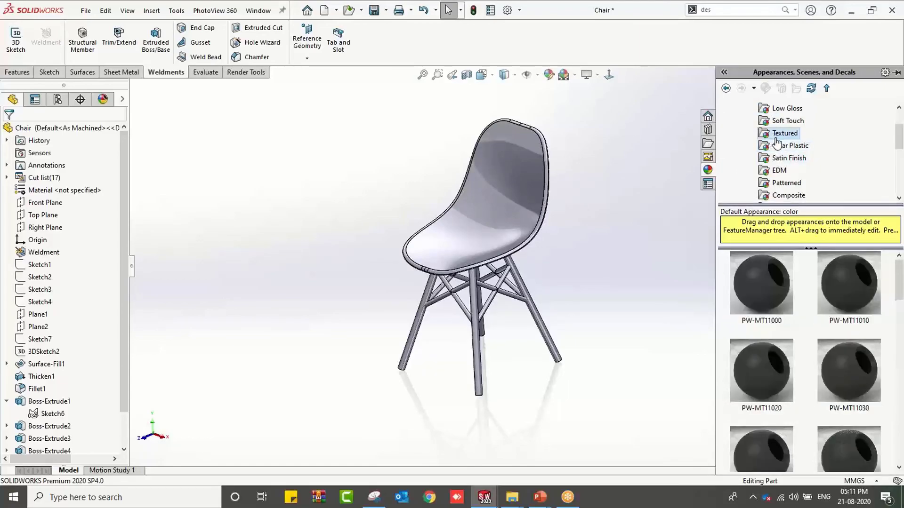
{"action": "left_click", "coordinate": [787, 173]}
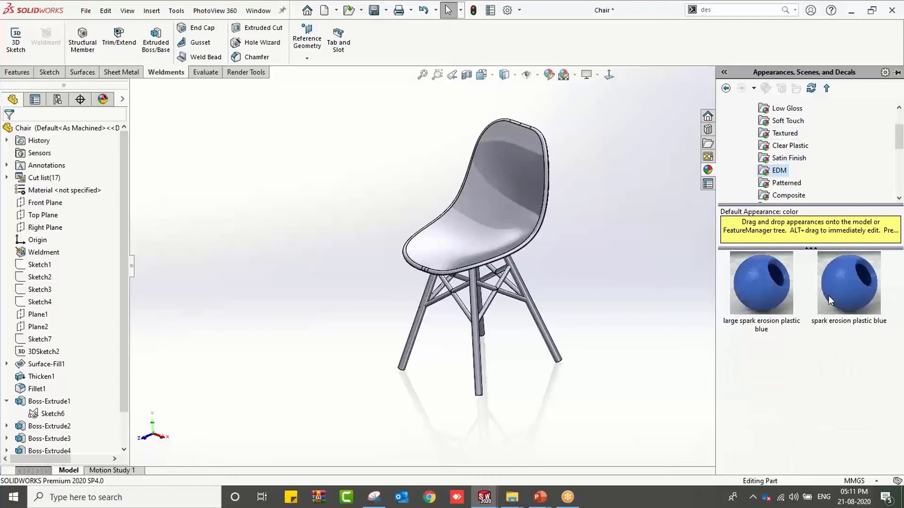
Apply the spark erosion plastic blue appearance to the whole body of the chair seat.
{"action": "left_click_drag", "start_coordinate": [826, 295], "coordinate": [527, 198]}
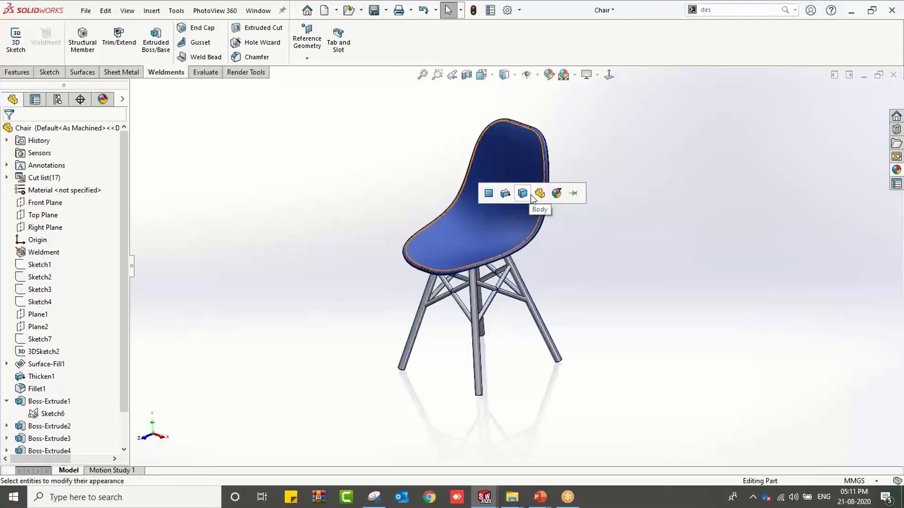
{"action": "left_click", "coordinate": [523, 194]}
{"action": "mouse_move", "coordinate": [595, 265]}
{"action": "middle_mouse_down"}
{"action": "mouse_move", "coordinate": [604, 278]}
{"action": "mouse_move", "coordinate": [584, 271]}
{"action": "middle_mouse_up"}
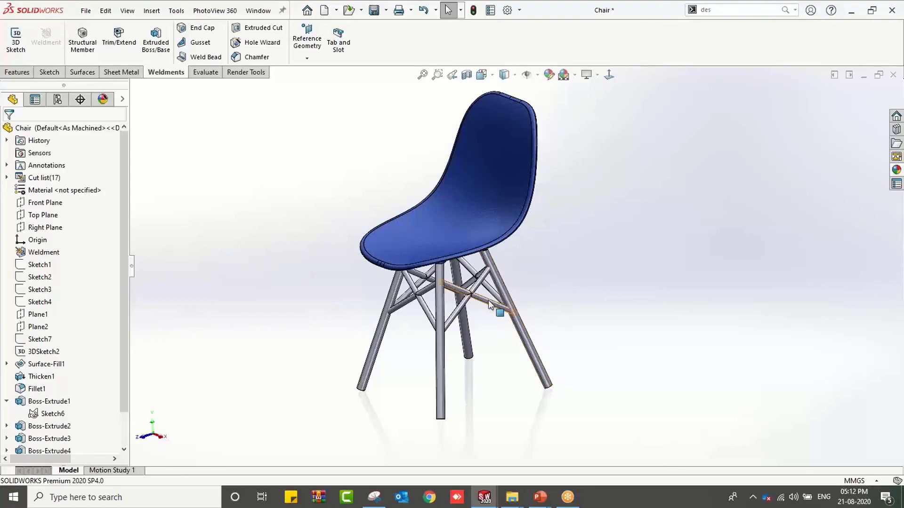
{"action": "mouse_move", "coordinate": [487, 301]}
{"action": "middle_mouse_down"}
{"action": "mouse_move", "coordinate": [485, 293]}
{"action": "mouse_move", "coordinate": [493, 299]}
{"action": "middle_mouse_up"}
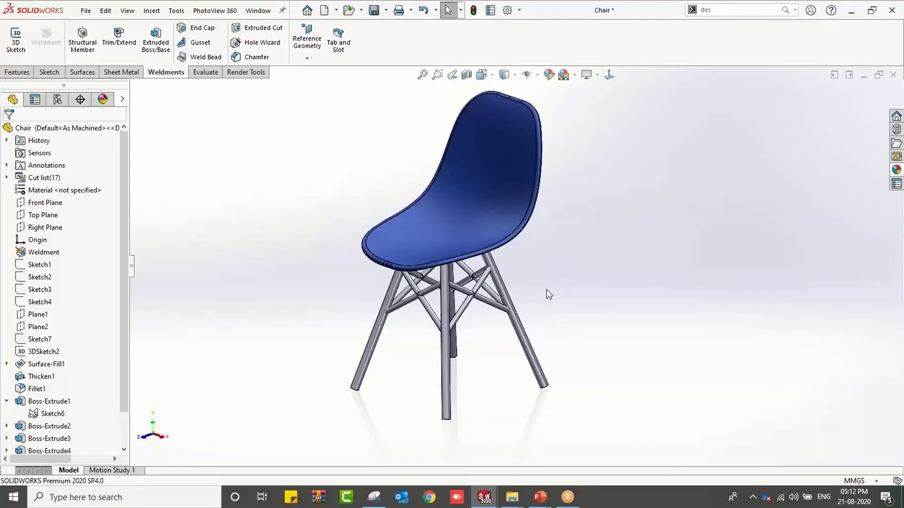
{"action": "mouse_move", "coordinate": [547, 289]}
{"action": "middle_mouse_down"}
{"action": "mouse_move", "coordinate": [551, 260]}
{"action": "mouse_move", "coordinate": [561, 281]}
{"action": "middle_mouse_up"}
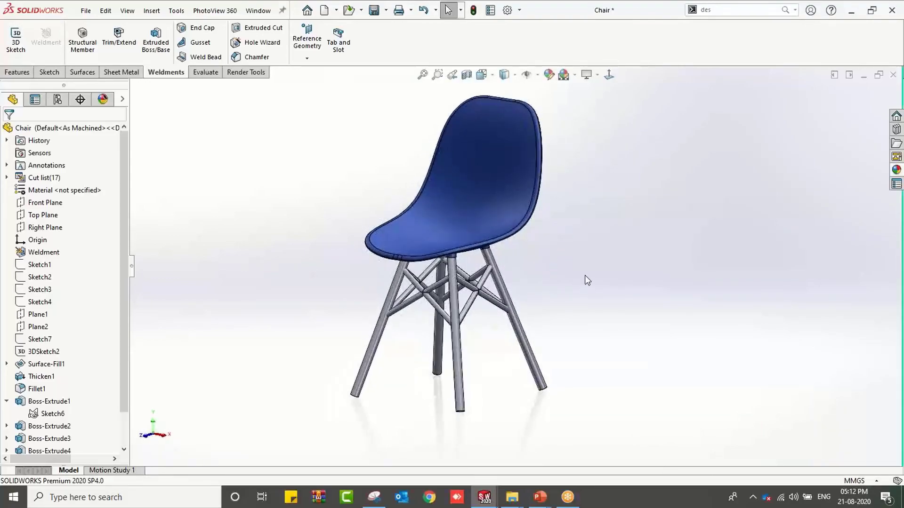
Minimise the chair part and bring the I Profile DWG from the Mastering Series folder into SOLIDWORKS for import.
{"action": "left_click", "coordinate": [859, 77]}
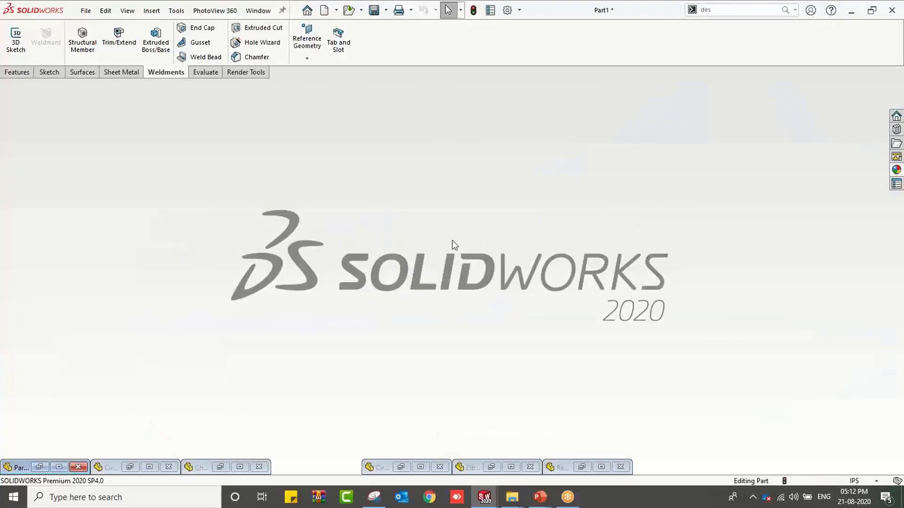
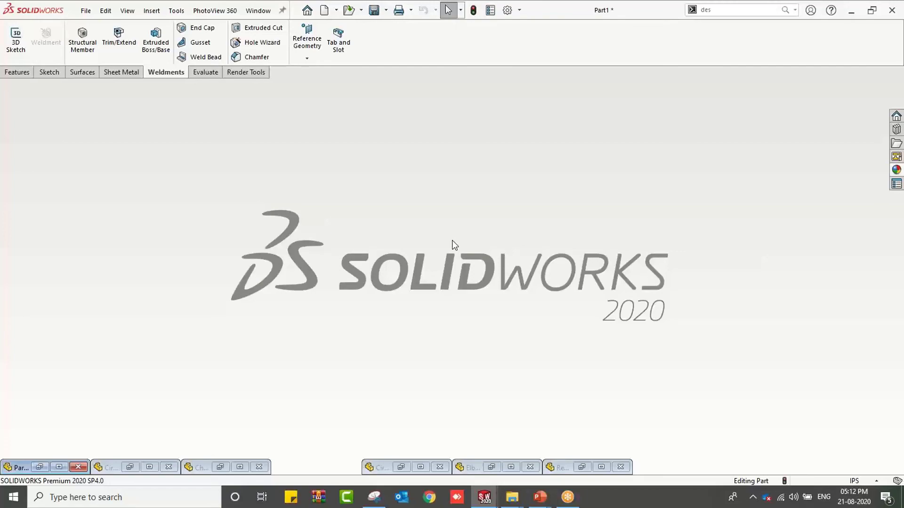
{"action": "left_click", "coordinate": [512, 497]}
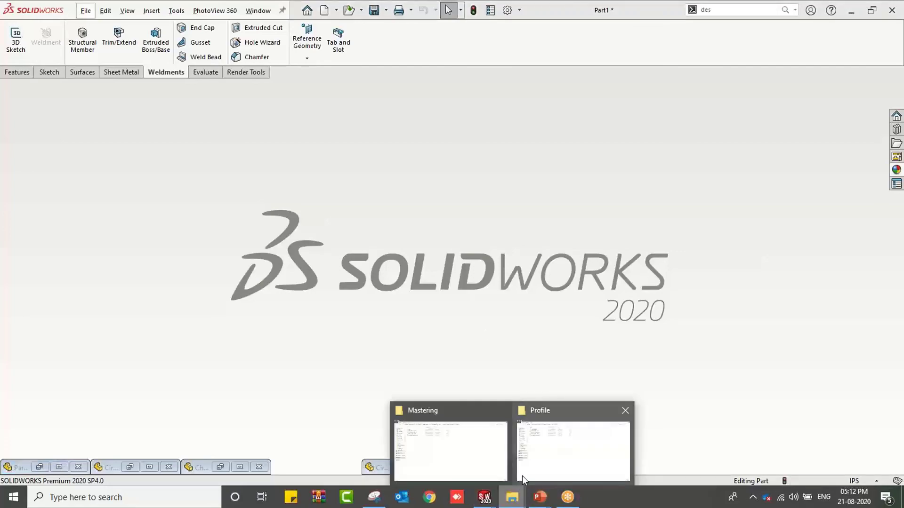
{"action": "left_click", "coordinate": [543, 469]}
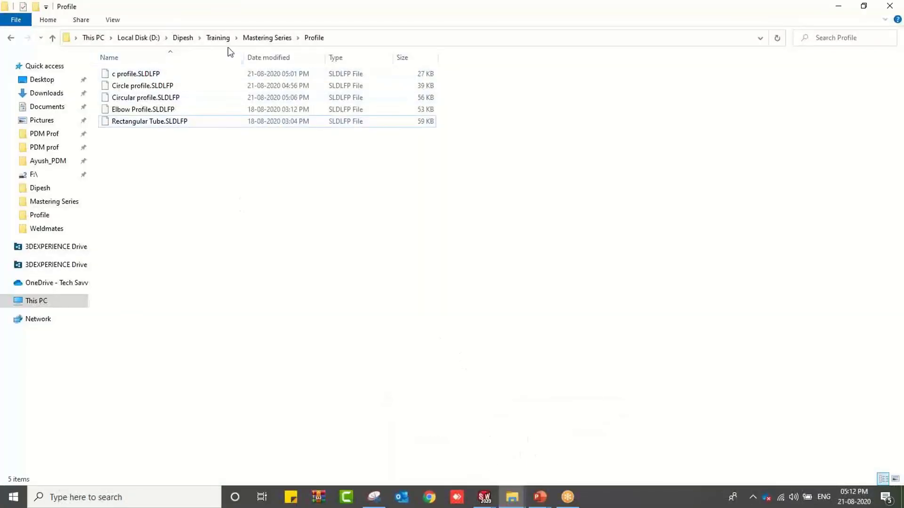
{"action": "left_click", "coordinate": [254, 41]}
{"action": "left_click", "coordinate": [155, 112]}
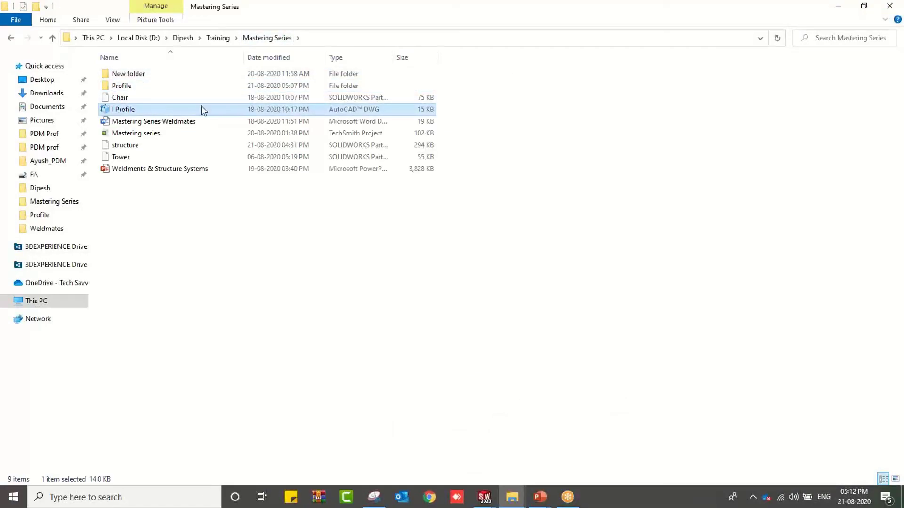
{"action": "left_click_drag", "start_coordinate": [196, 106], "coordinate": [498, 367]}
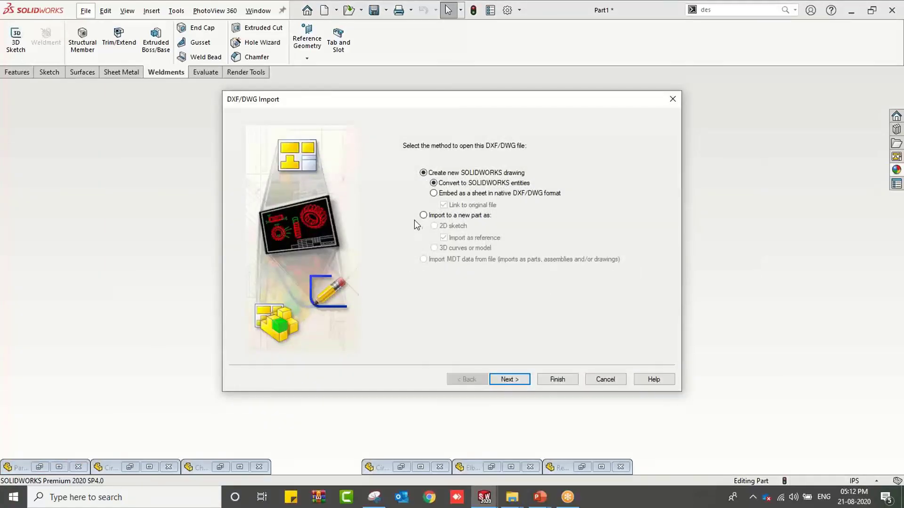
Import the DWG to a new part as a 2D sketch with Import Dimensions and Add constraints enabled, and dismiss the 2D to 3D tools.
{"action": "left_click", "coordinate": [423, 215]}
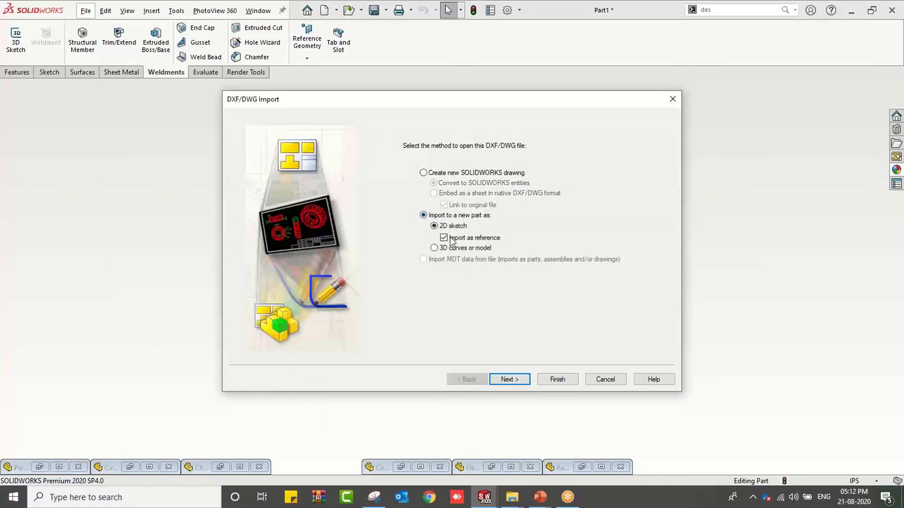
{"action": "left_click", "coordinate": [505, 381]}
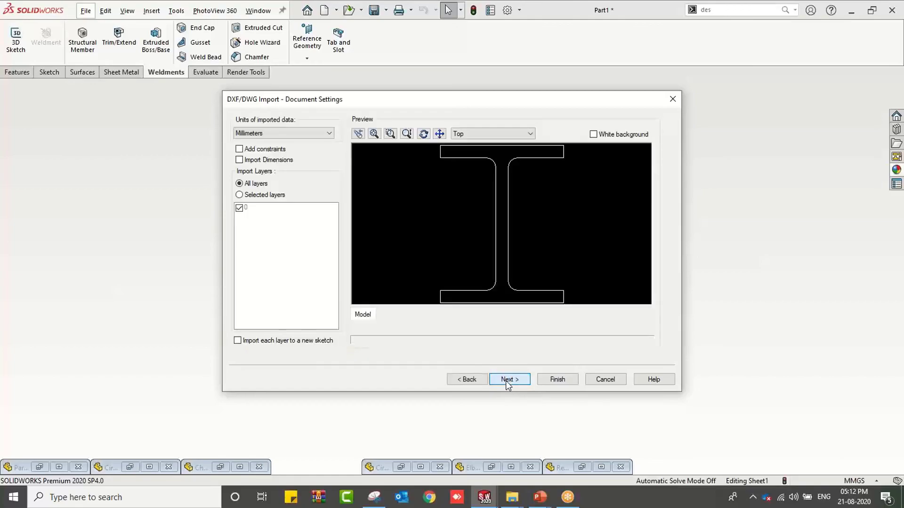
{"action": "left_click", "coordinate": [239, 160]}
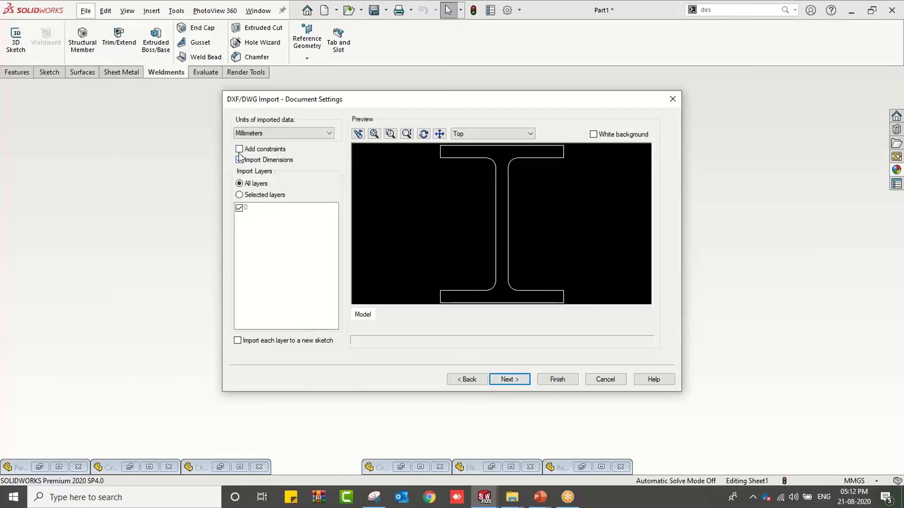
{"action": "left_click", "coordinate": [239, 148]}
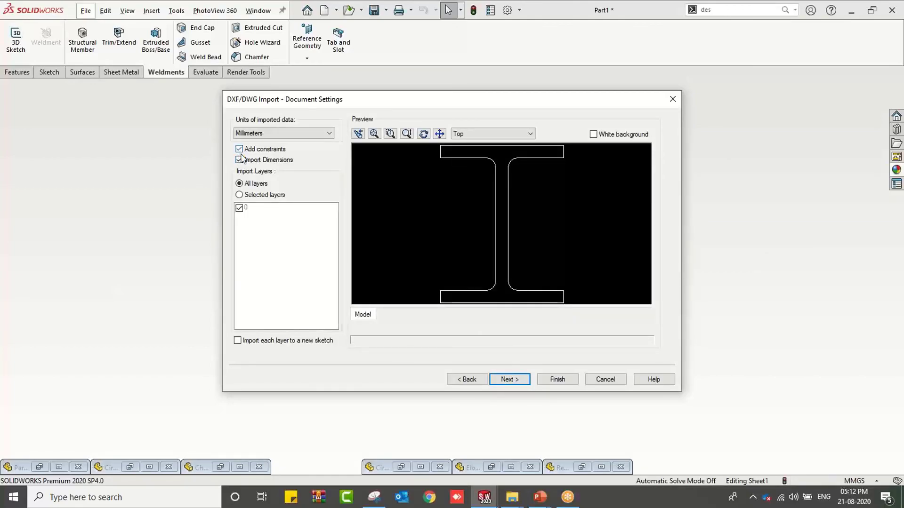
{"action": "left_click", "coordinate": [507, 380]}
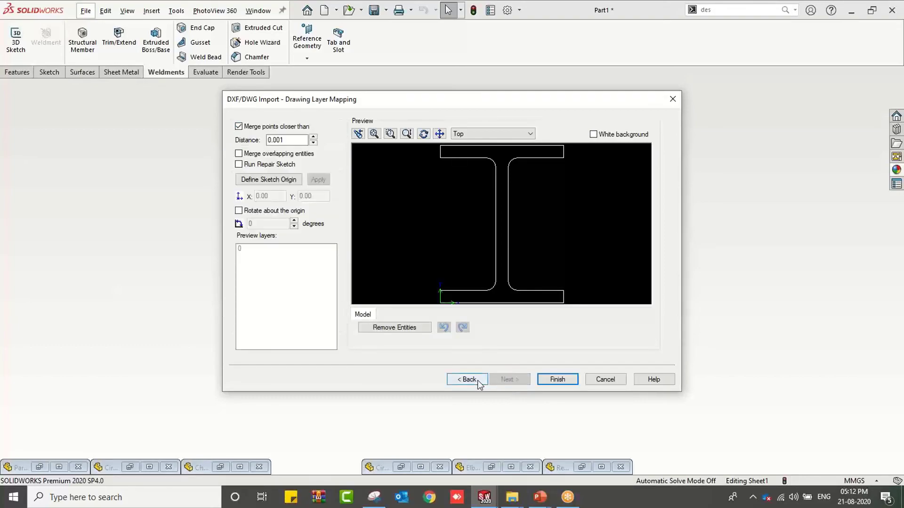
{"action": "left_click", "coordinate": [547, 379]}
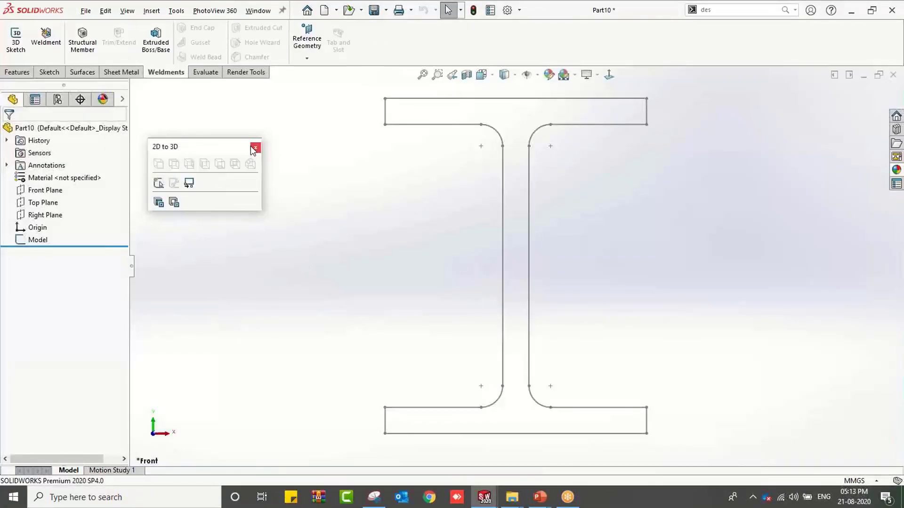
{"action": "left_click", "coordinate": [255, 147]}
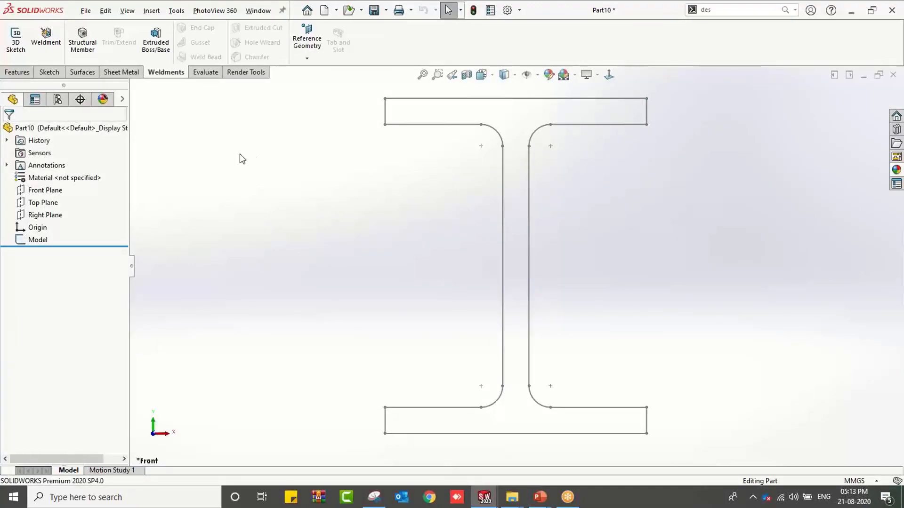
Open the imported Model sketch of the I-section for inspection and exit it.
{"action": "left_click", "coordinate": [34, 243]}
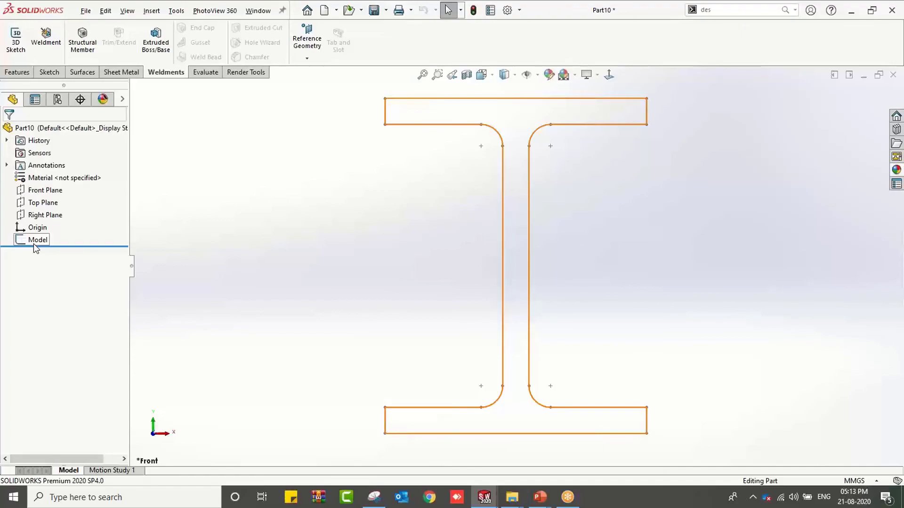
{"action": "left_click", "coordinate": [40, 241]}
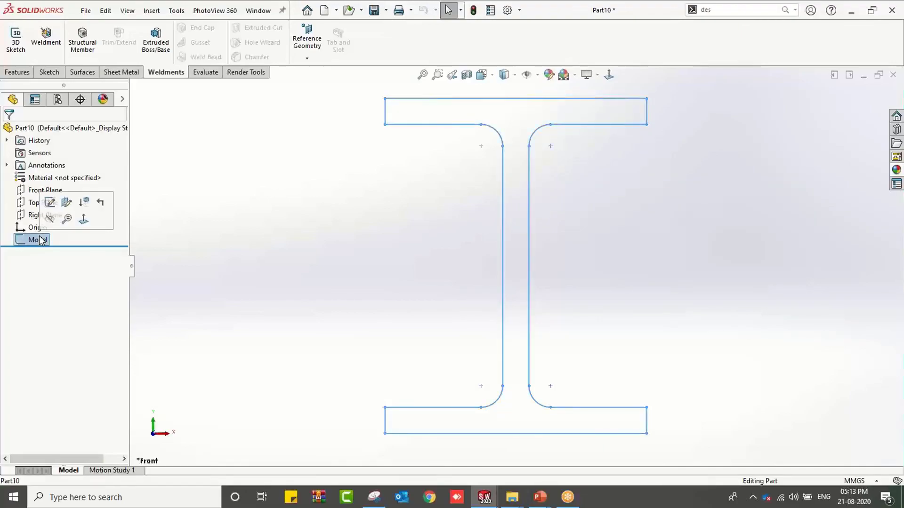
{"action": "left_click", "coordinate": [51, 206]}
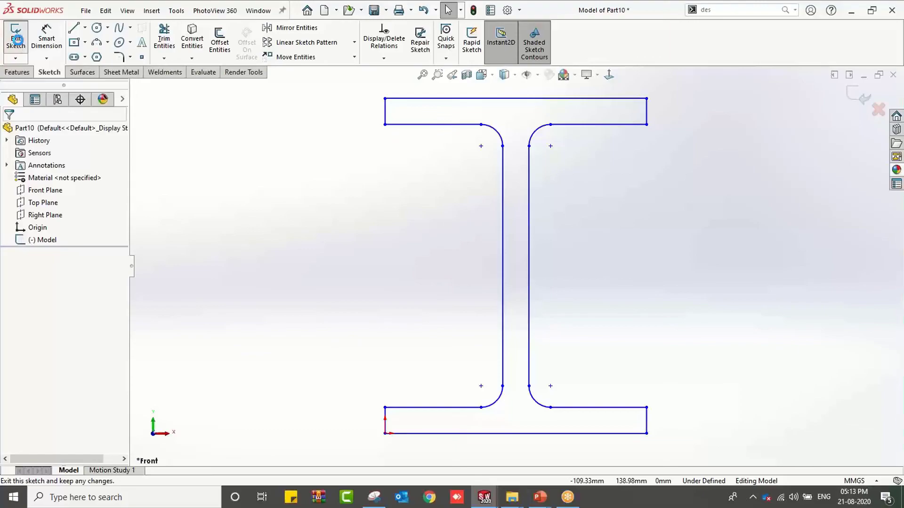
{"action": "left_click", "coordinate": [15, 37]}
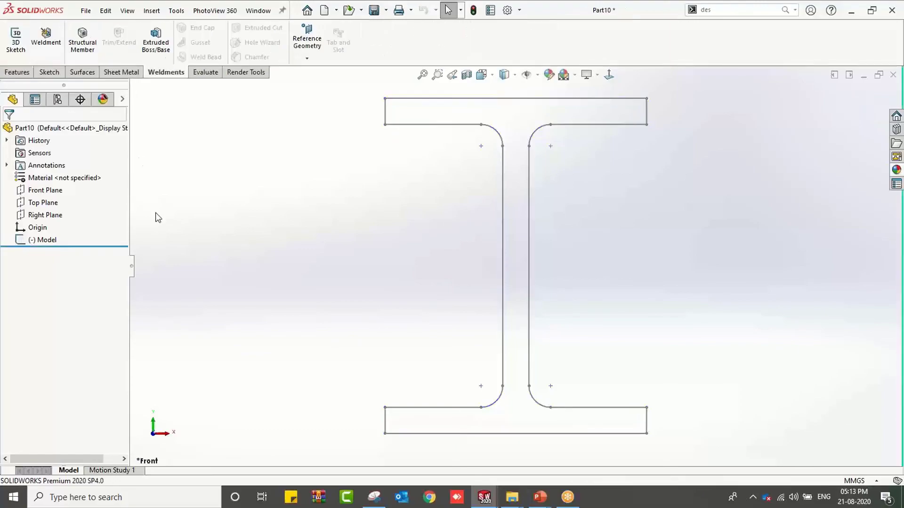
Save the selected Model sketch as library feature part Part10.SLDLFP in the Mastering Series folder and minimise its window.
{"action": "left_click", "coordinate": [44, 239]}
{"action": "left_click", "coordinate": [86, 10]}
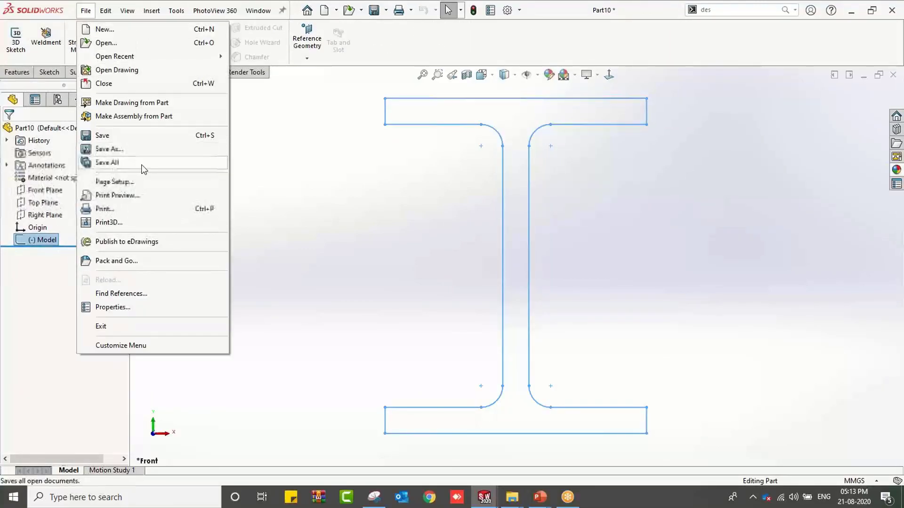
{"action": "left_click", "coordinate": [149, 150]}
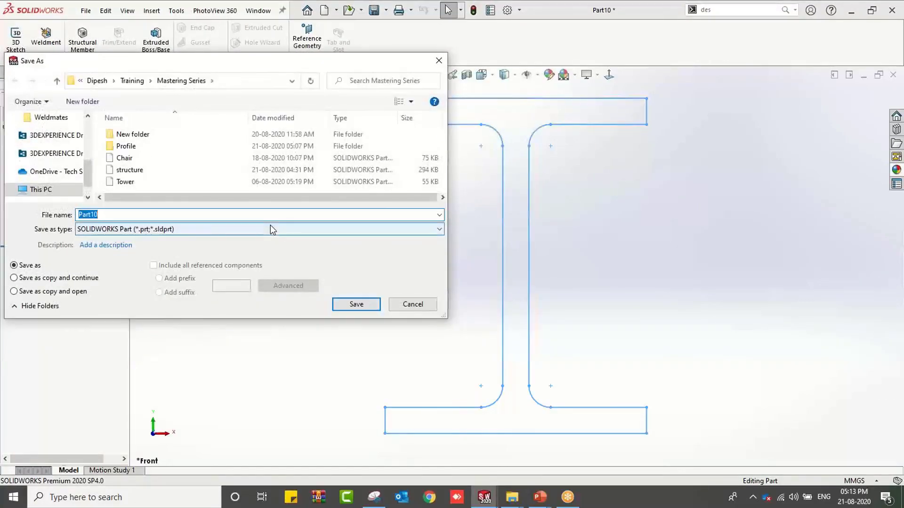
{"action": "left_click", "coordinate": [270, 229]}
{"action": "left_click", "coordinate": [177, 401]}
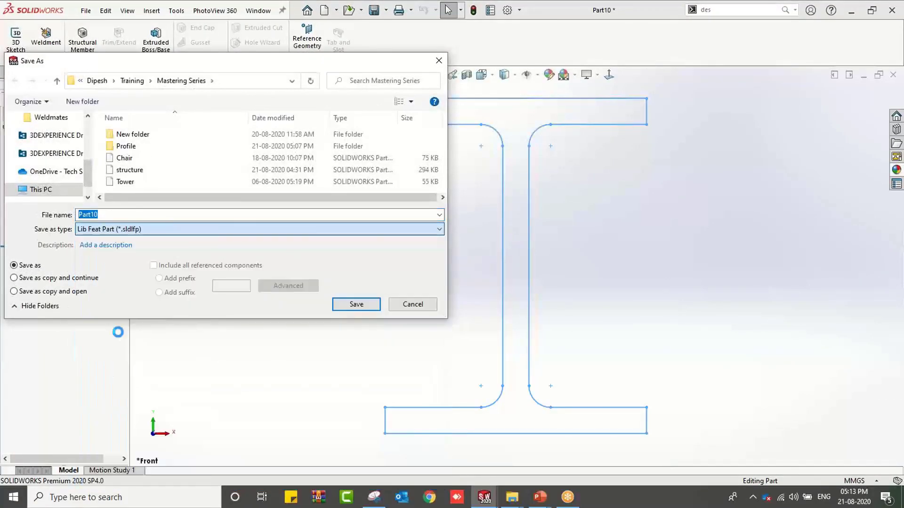
{"action": "left_click", "coordinate": [335, 305]}
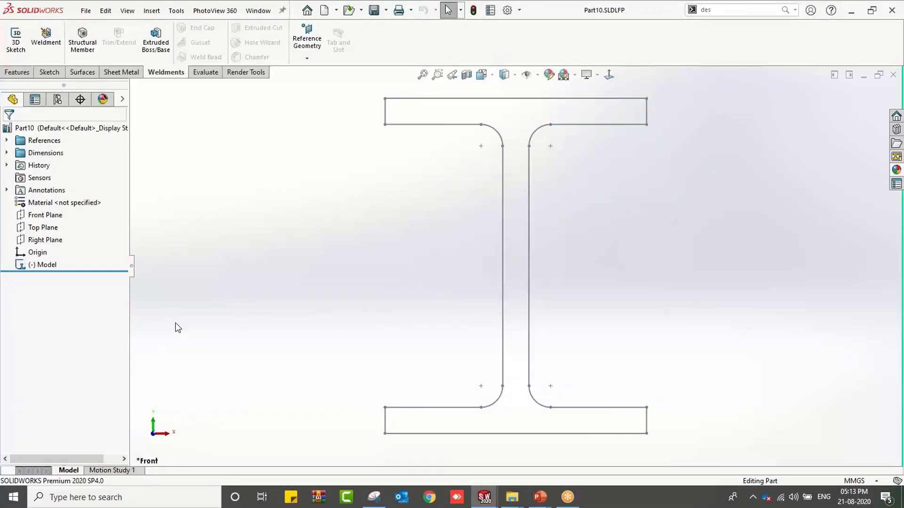
{"action": "left_click", "coordinate": [862, 77]}
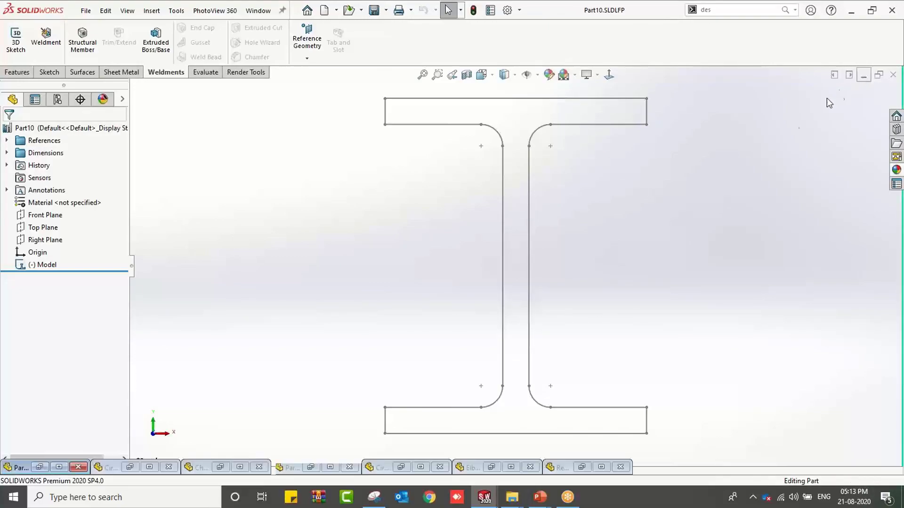